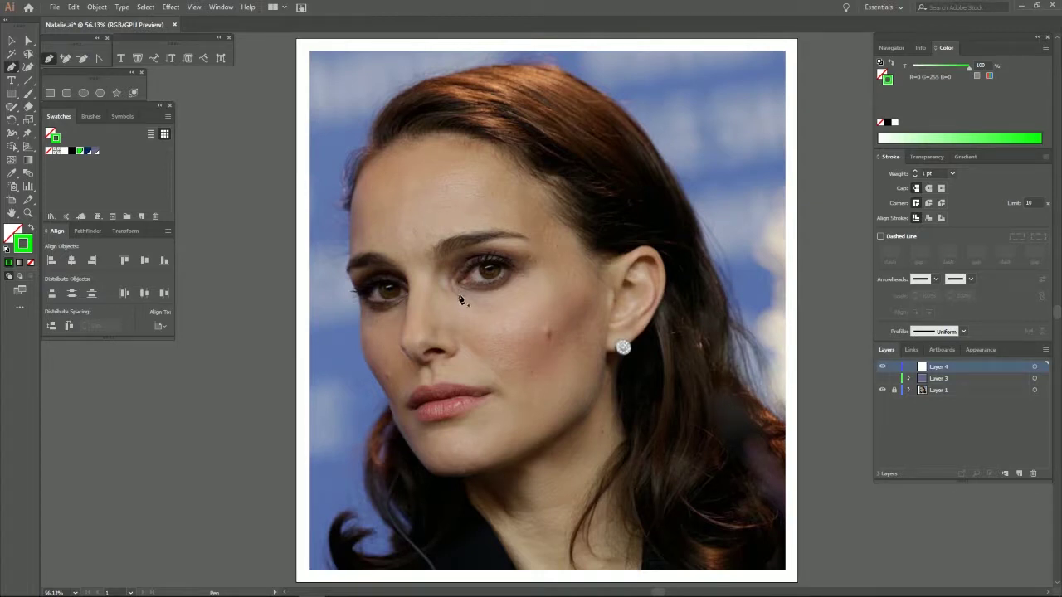
Step: Zoom in on the face and the forehead hairline
{"action": "key", "text": "ctrl+space"}
{"action": "left_click", "coordinate": [429, 225]}
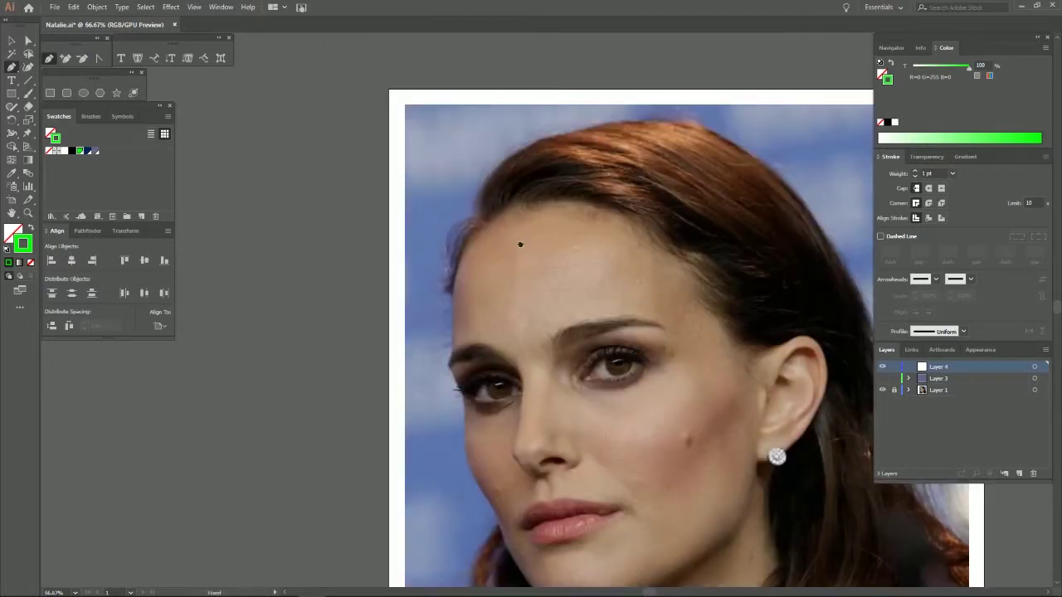
{"action": "left_click_drag", "start_coordinate": [517, 243], "coordinate": [535, 214]}
{"action": "left_click", "coordinate": [535, 214]}
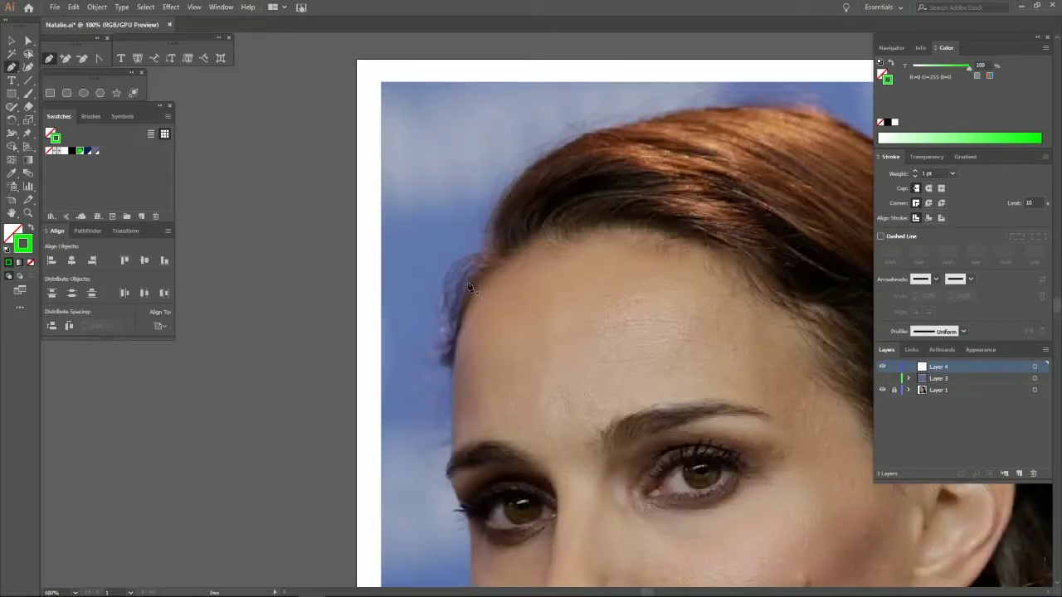
Step: Trace the face outline from the hairline down the forehead past the brow
{"action": "left_click", "coordinate": [455, 356]}
{"action": "left_click", "coordinate": [453, 408]}
{"action": "left_click", "coordinate": [453, 450]}
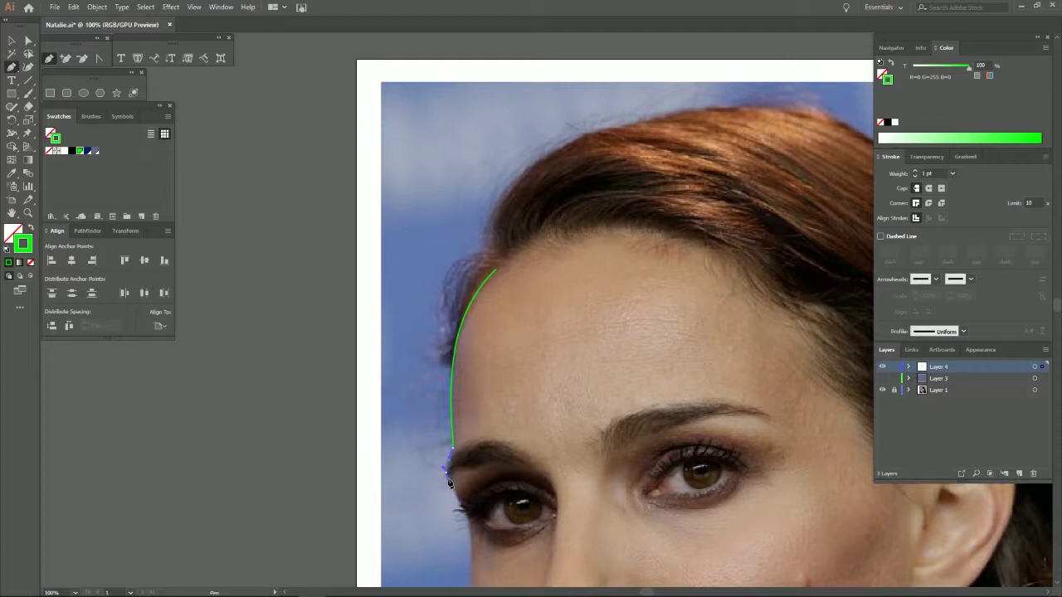
{"action": "left_click_drag", "start_coordinate": [472, 540], "coordinate": [479, 345]}
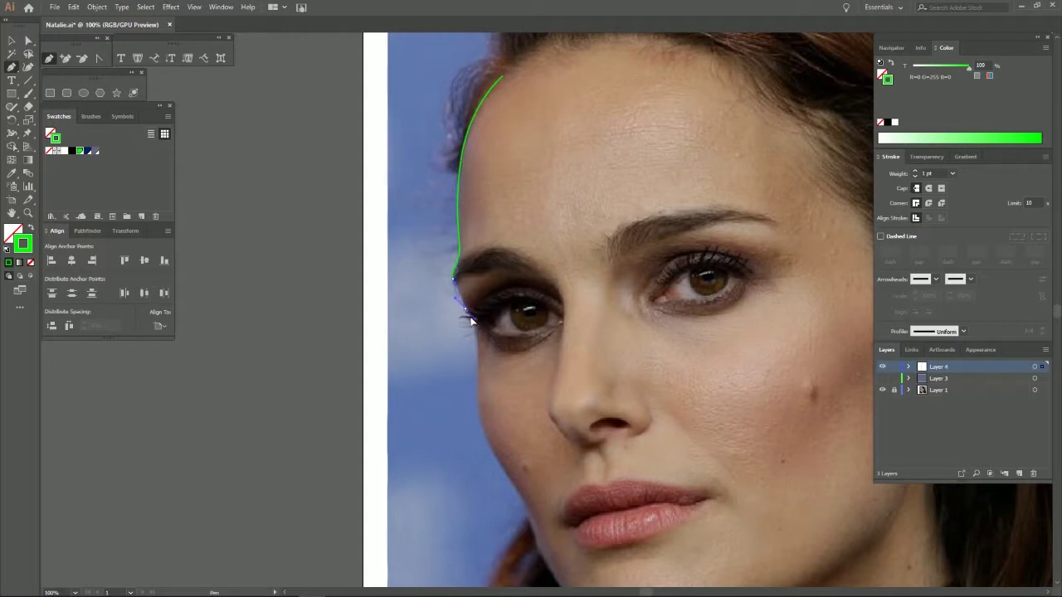
{"action": "left_click", "coordinate": [475, 337]}
{"action": "key", "text": "ctrl"}
{"action": "left_click", "coordinate": [478, 346], "text": "ctrl"}
{"action": "left_click", "coordinate": [477, 352], "text": "ctrl"}
Step: Continue the outline down the cheek, redoing the misplaced lower cheek points
{"action": "left_click_drag", "start_coordinate": [513, 432], "coordinate": [532, 283]}
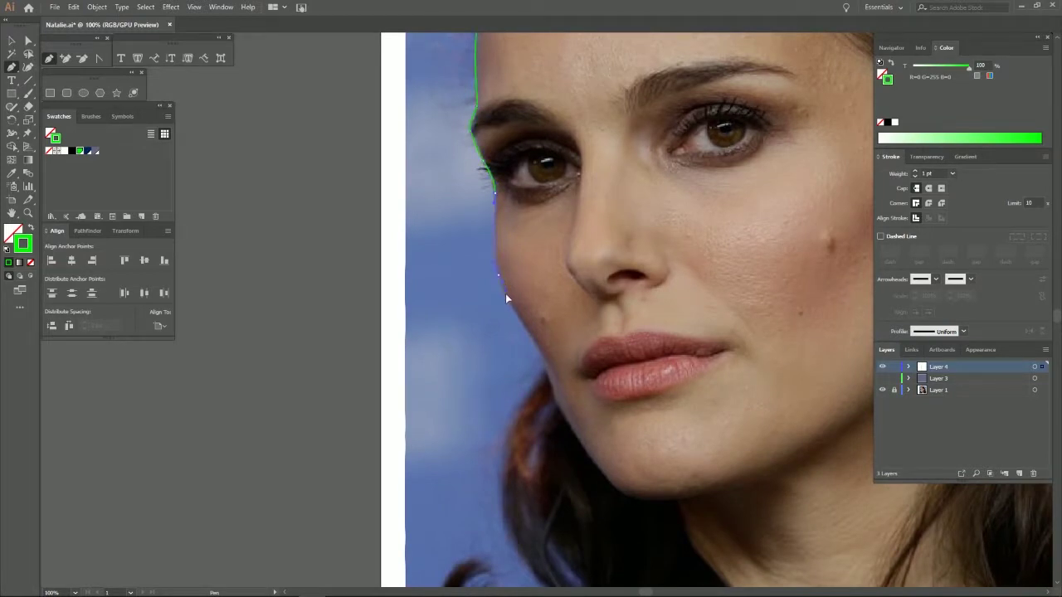
{"action": "left_click", "coordinate": [505, 293]}
{"action": "left_click", "coordinate": [541, 355]}
{"action": "left_click", "coordinate": [546, 375]}
{"action": "key", "text": "ctrl+z"}
{"action": "left_click", "coordinate": [502, 287]}
{"action": "left_click", "coordinate": [514, 322]}
{"action": "left_click", "coordinate": [543, 354]}
{"action": "left_click", "coordinate": [546, 370]}
{"action": "left_click", "coordinate": [558, 406]}
Step: Curve the outline around the chin and along the jawline
{"action": "left_click", "coordinate": [616, 490]}
{"action": "left_click", "coordinate": [609, 483]}
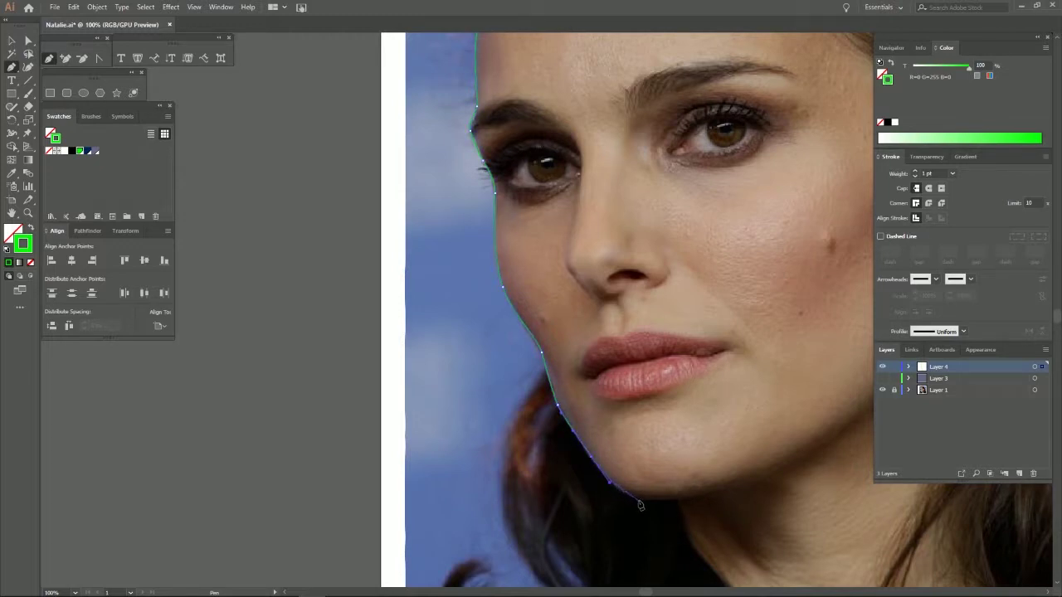
{"action": "left_click_drag", "start_coordinate": [638, 501], "coordinate": [662, 511]}
{"action": "left_click", "coordinate": [662, 506]}
{"action": "left_click", "coordinate": [712, 496]}
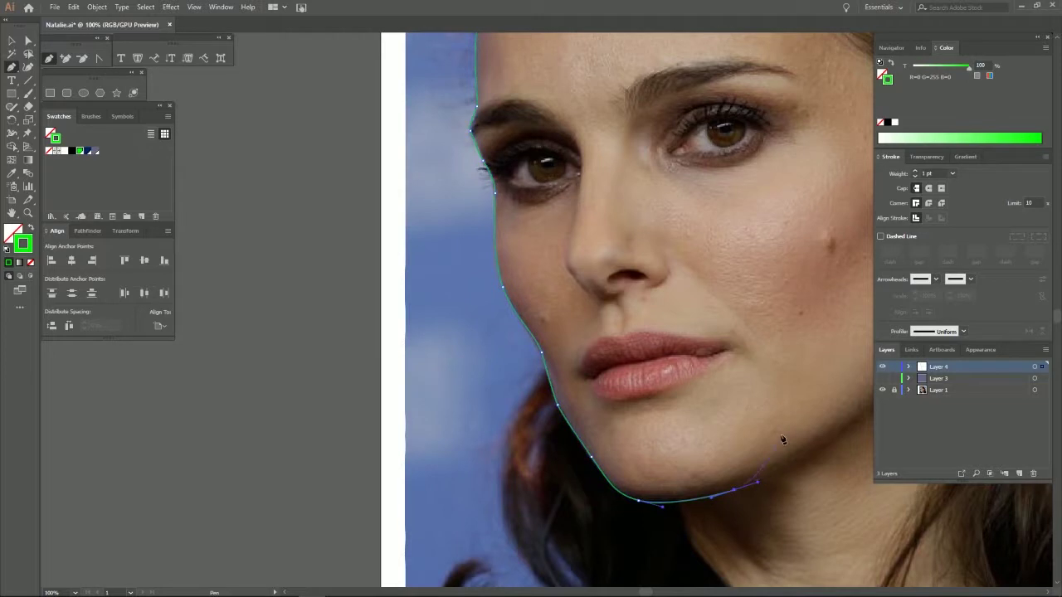
Step: Carry the jawline curve up toward the ear, ending below the earring
{"action": "left_click_drag", "start_coordinate": [782, 434], "coordinate": [611, 456]}
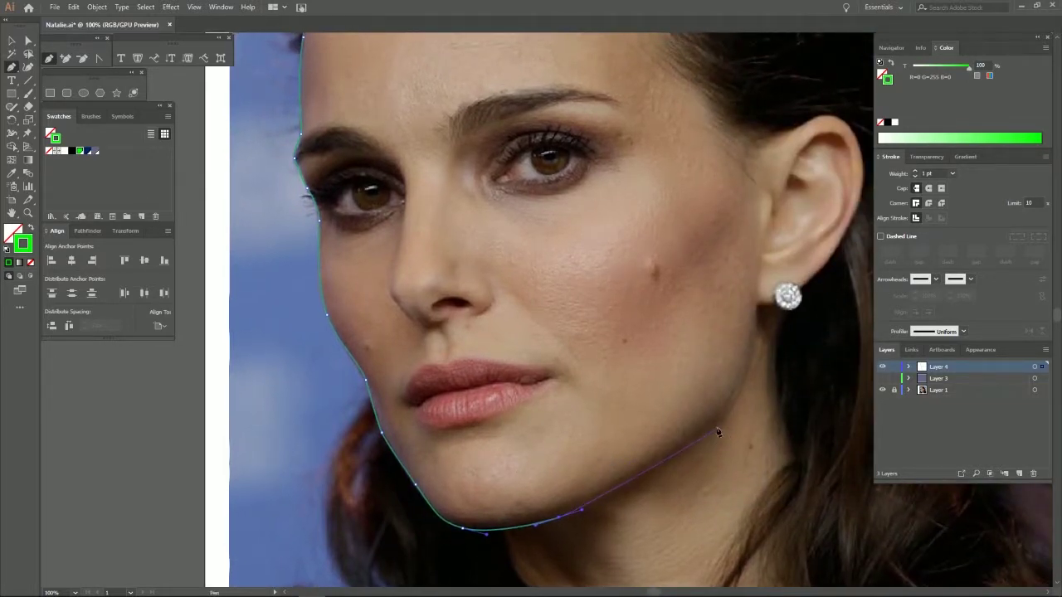
{"action": "left_click_drag", "start_coordinate": [714, 421], "coordinate": [743, 388]}
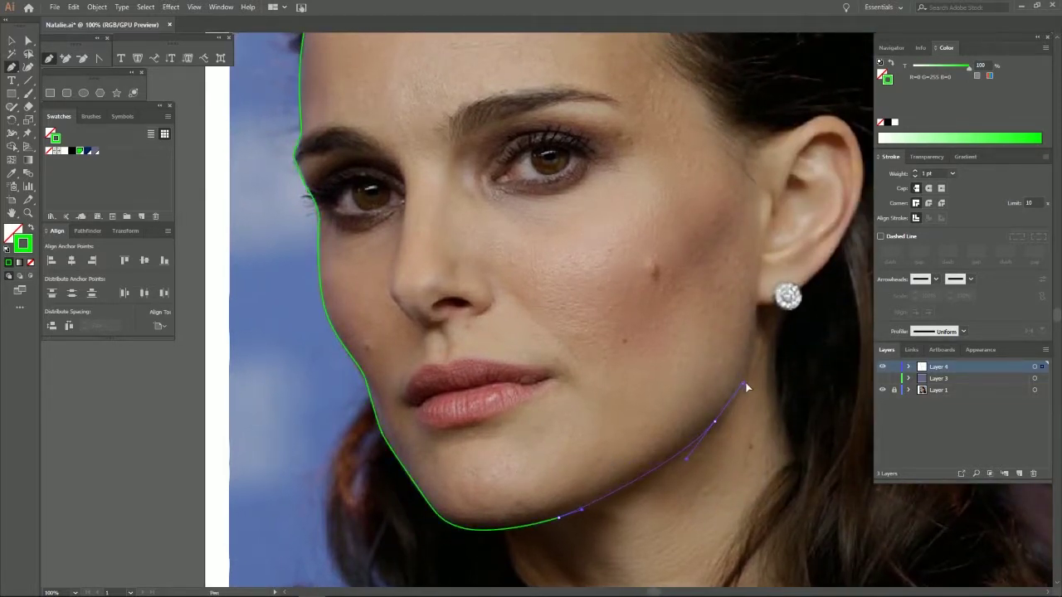
{"action": "left_click_drag", "start_coordinate": [743, 388], "coordinate": [764, 378]}
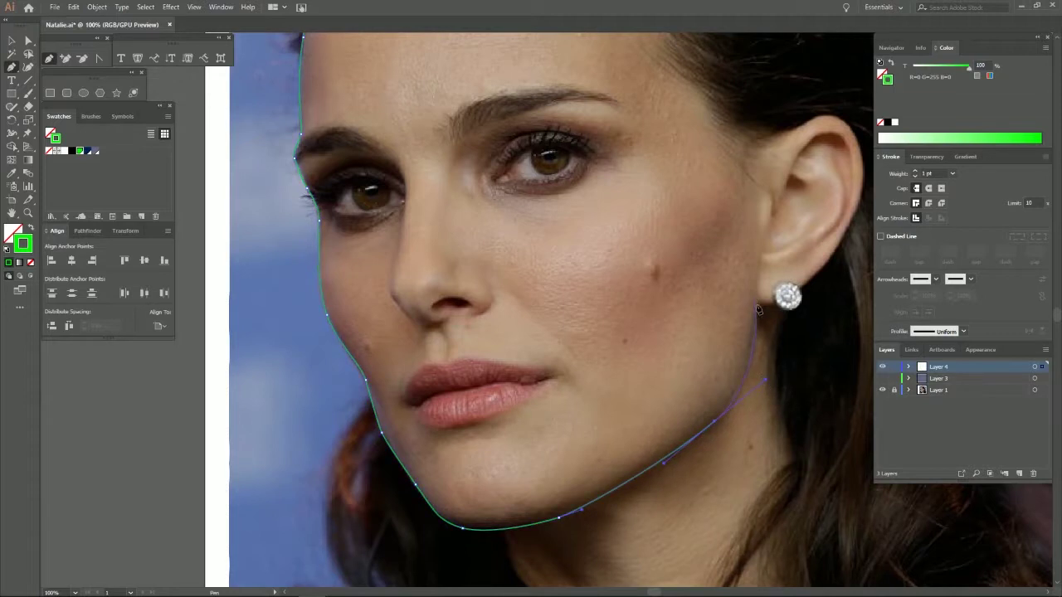
{"action": "left_click", "coordinate": [756, 304]}
{"action": "left_click", "coordinate": [665, 380], "text": "ctrl"}
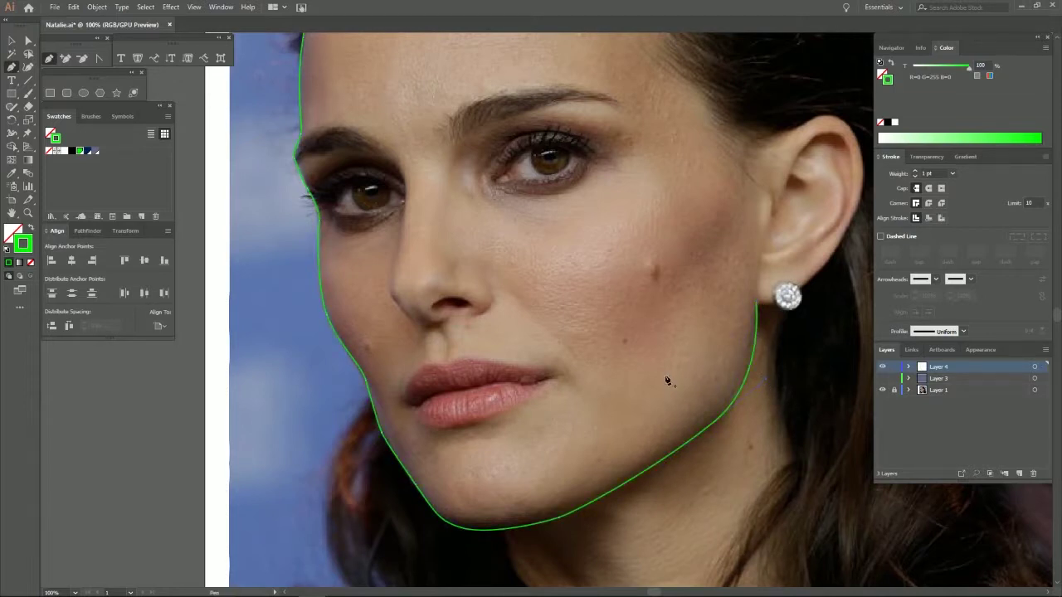
{"action": "left_click", "coordinate": [740, 174]}
Step: Draw the far cheek contour as a curved line
{"action": "left_click_drag", "start_coordinate": [706, 248], "coordinate": [647, 328]}
{"action": "left_click_drag", "start_coordinate": [645, 380], "coordinate": [640, 402]}
{"action": "left_click", "coordinate": [624, 410]}
{"action": "left_click", "coordinate": [627, 375], "text": "ctrl"}
Step: Draw the smile fold from beside the nose to the mouth corner
{"action": "left_click_drag", "start_coordinate": [477, 263], "coordinate": [506, 289]}
{"action": "left_click", "coordinate": [504, 285]}
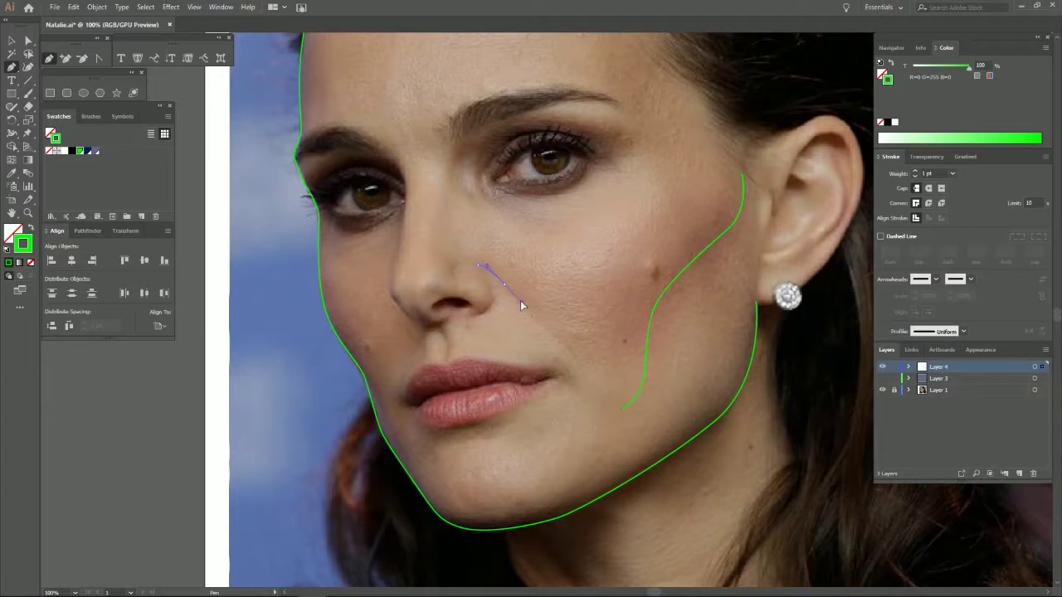
{"action": "left_click", "coordinate": [549, 332]}
{"action": "left_click", "coordinate": [581, 364]}
{"action": "key", "text": "Escape"}
Step: Recentre the face and draw the groove line from under the nose to the lip
{"action": "left_click_drag", "start_coordinate": [500, 349], "coordinate": [588, 343]}
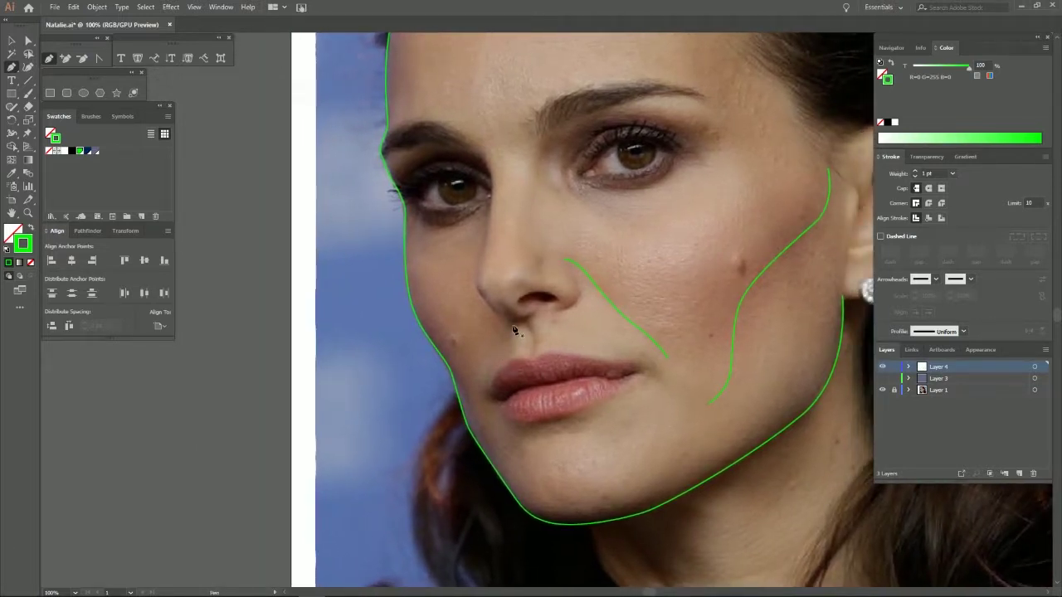
{"action": "key", "text": "Escape"}
{"action": "left_click", "coordinate": [514, 352], "text": "ctrl"}
{"action": "left_click", "coordinate": [524, 341], "text": "ctrl"}
{"action": "left_click", "coordinate": [524, 323]}
{"action": "left_click", "coordinate": [533, 353]}
{"action": "key", "text": "ctrl+z"}
{"action": "left_click", "coordinate": [535, 353]}
Step: Start a line from the inner eye corner down the nose side, undoing the last points
{"action": "left_click", "coordinate": [456, 143]}
{"action": "left_click", "coordinate": [491, 191]}
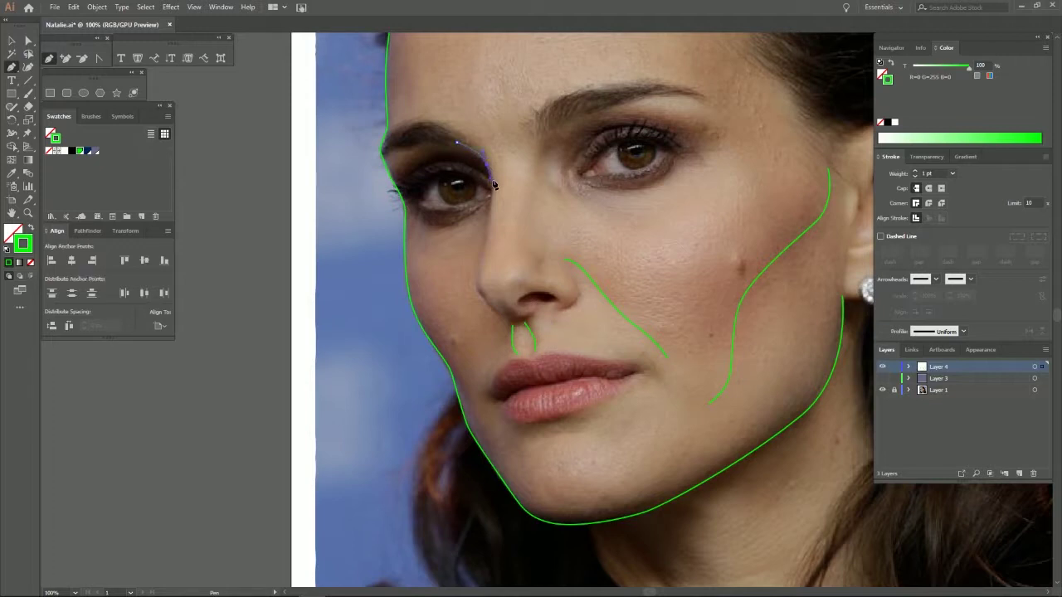
{"action": "left_click", "coordinate": [485, 241]}
{"action": "key", "text": "ctrl+z"}
{"action": "key", "text": "ctrl+z"}
Step: Trace the nose side from the eye corner down and around the nostril
{"action": "left_click_drag", "start_coordinate": [490, 176], "coordinate": [492, 194]}
{"action": "left_click", "coordinate": [486, 238]}
{"action": "left_click_drag", "start_coordinate": [485, 245], "coordinate": [476, 272]}
{"action": "left_click", "coordinate": [476, 273]}
{"action": "left_click_drag", "start_coordinate": [486, 303], "coordinate": [530, 322]}
{"action": "left_click", "coordinate": [541, 317], "text": "ctrl"}
Step: Draw the curved nostril line under the nose
{"action": "left_click", "coordinate": [518, 301]}
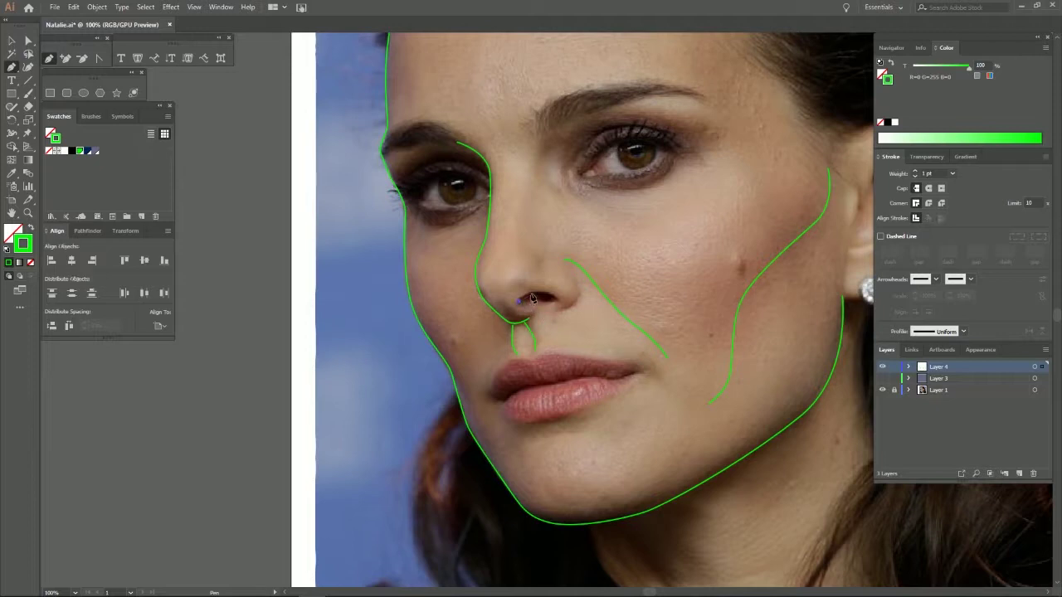
{"action": "left_click", "coordinate": [558, 298]}
{"action": "key", "text": "ctrl+z"}
{"action": "left_click_drag", "start_coordinate": [539, 297], "coordinate": [545, 294]}
{"action": "left_click", "coordinate": [559, 302]}
{"action": "key", "text": "Escape"}
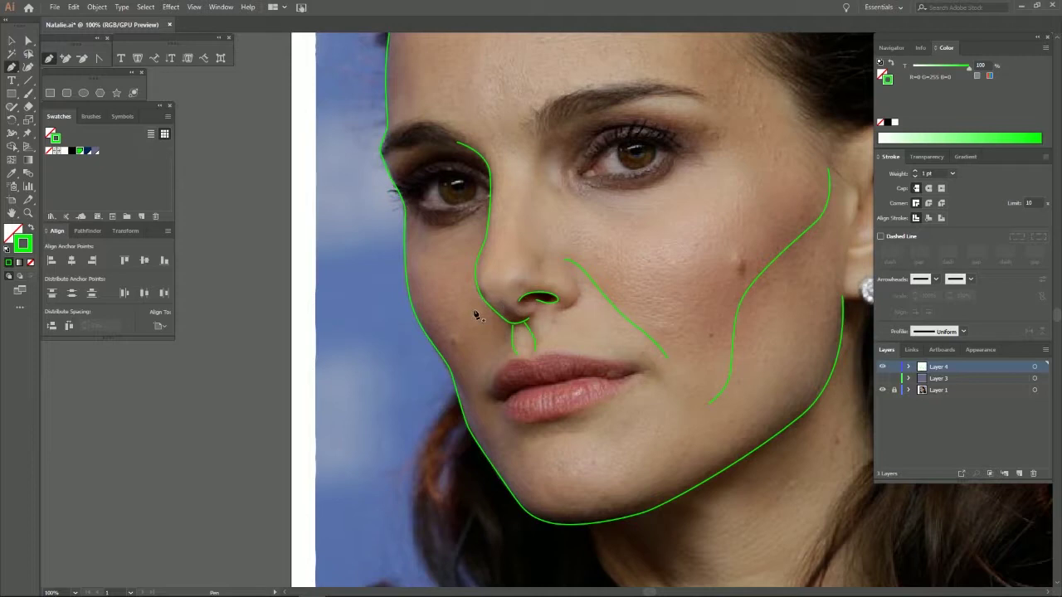
Step: Draw the nose bridge line down to the nose tip
{"action": "mouse_move", "coordinate": [540, 176]}
{"action": "left_mouse_down"}
{"action": "mouse_move", "coordinate": [559, 190]}
{"action": "mouse_move", "coordinate": [521, 234]}
{"action": "left_mouse_up"}
{"action": "key", "text": "Escape"}
{"action": "left_click", "coordinate": [519, 233]}
{"action": "key", "text": "ctrl"}
{"action": "left_click", "coordinate": [523, 237], "text": "ctrl"}
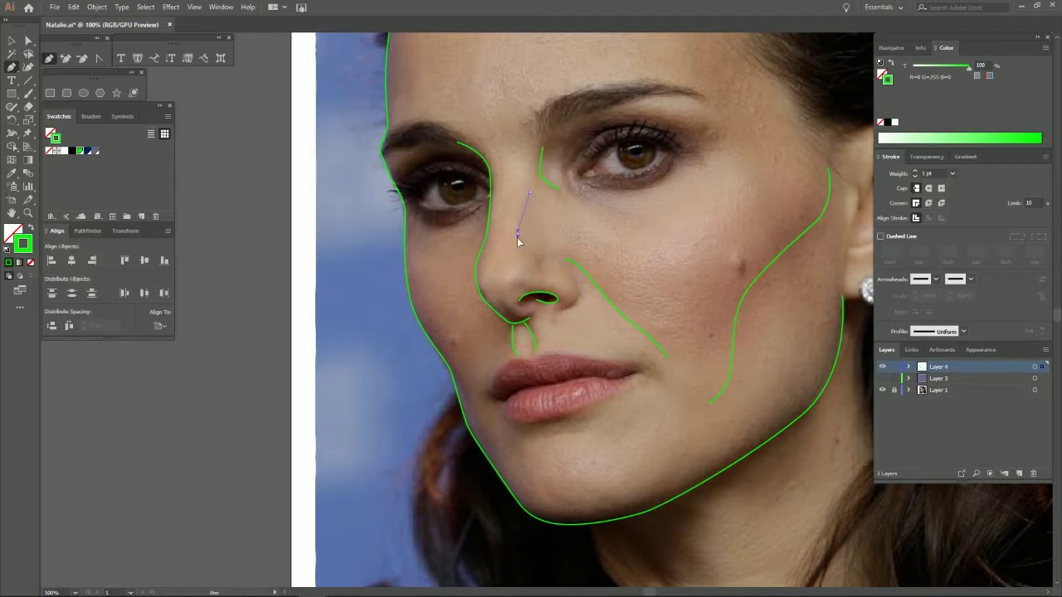
{"action": "left_click_drag", "start_coordinate": [521, 244], "coordinate": [540, 253]}
{"action": "left_click", "coordinate": [515, 257], "text": "ctrl"}
Step: Curve a line around the far nose wing and down from it
{"action": "left_click_drag", "start_coordinate": [532, 246], "coordinate": [538, 275]}
{"action": "left_click", "coordinate": [556, 267], "text": "ctrl"}
{"action": "left_click", "coordinate": [548, 263]}
{"action": "left_click_drag", "start_coordinate": [575, 279], "coordinate": [579, 308]}
{"action": "left_click", "coordinate": [574, 302]}
{"action": "left_click", "coordinate": [562, 310], "text": "ctrl"}
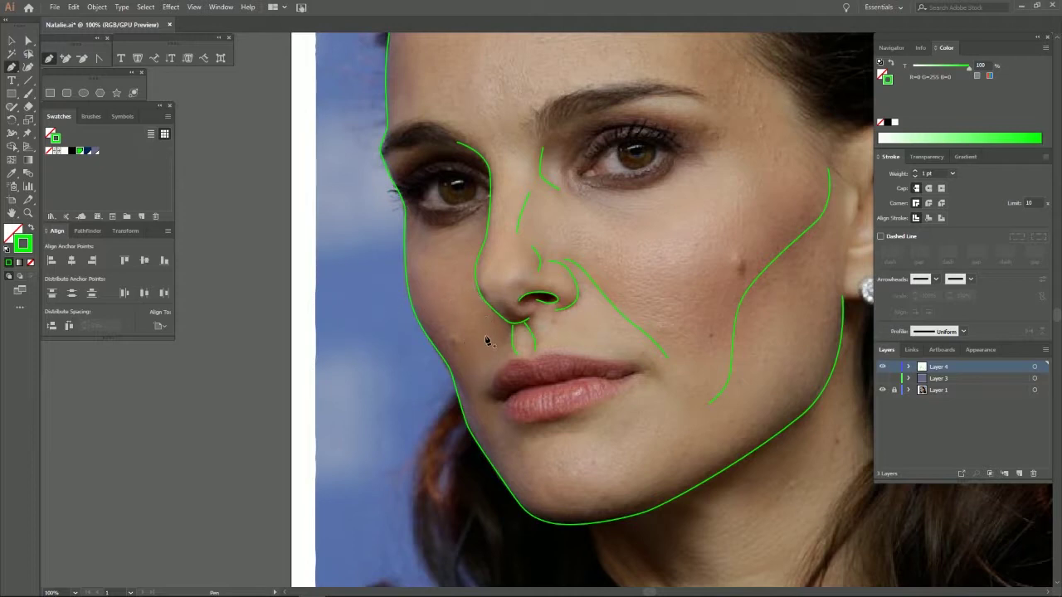
{"action": "key", "text": "Escape"}
Step: Finish the line beside the mouth and outline the near eye's upper and lower lids
{"action": "left_click", "coordinate": [483, 390]}
{"action": "left_click", "coordinate": [414, 192]}
{"action": "left_click_drag", "start_coordinate": [458, 179], "coordinate": [486, 187]}
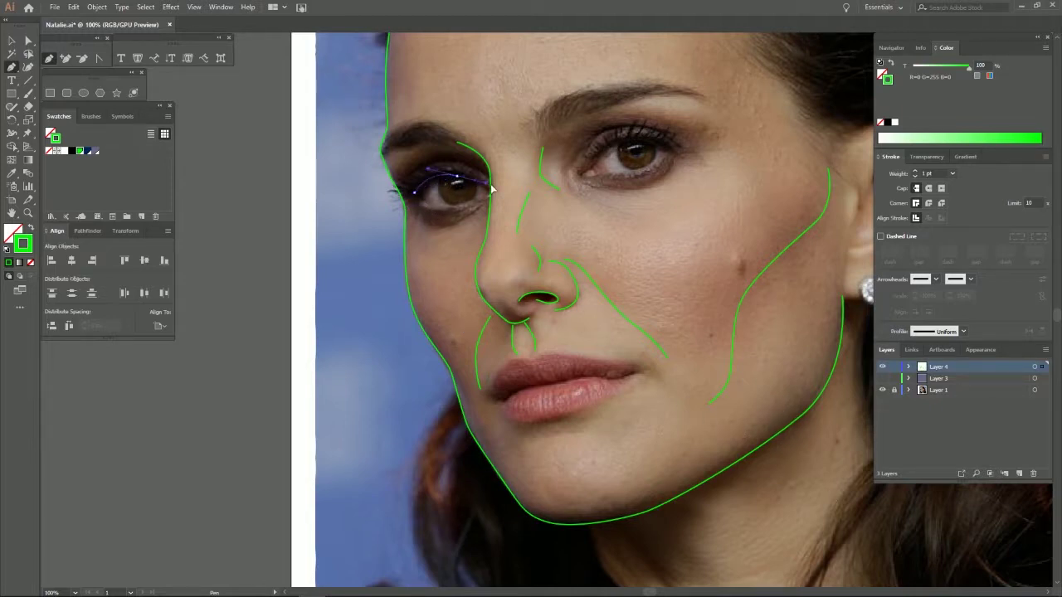
{"action": "left_click", "coordinate": [489, 196]}
{"action": "left_click", "coordinate": [583, 234], "text": "ctrl"}
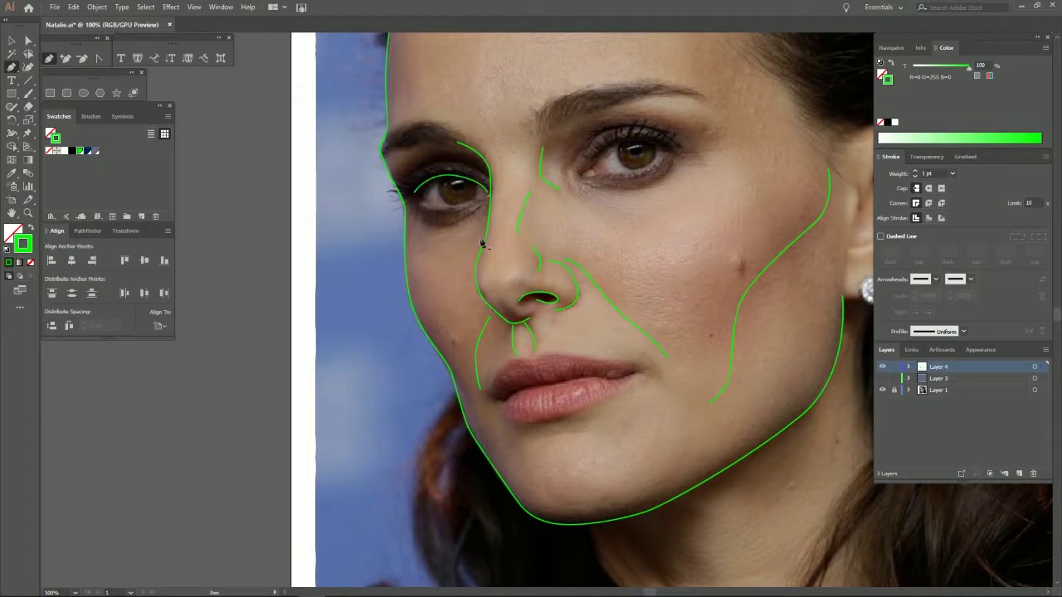
{"action": "left_click", "coordinate": [416, 200]}
{"action": "mouse_move", "coordinate": [424, 208]}
{"action": "left_mouse_down"}
{"action": "mouse_move", "coordinate": [473, 206]}
{"action": "mouse_move", "coordinate": [524, 184]}
{"action": "left_mouse_up"}
{"action": "left_click", "coordinate": [550, 218], "text": "ctrl"}
Step: Trace the far eye's upper eyelid, redrawing its curve after an undo
{"action": "left_click", "coordinate": [592, 168]}
{"action": "left_click_drag", "start_coordinate": [631, 142], "coordinate": [652, 147]}
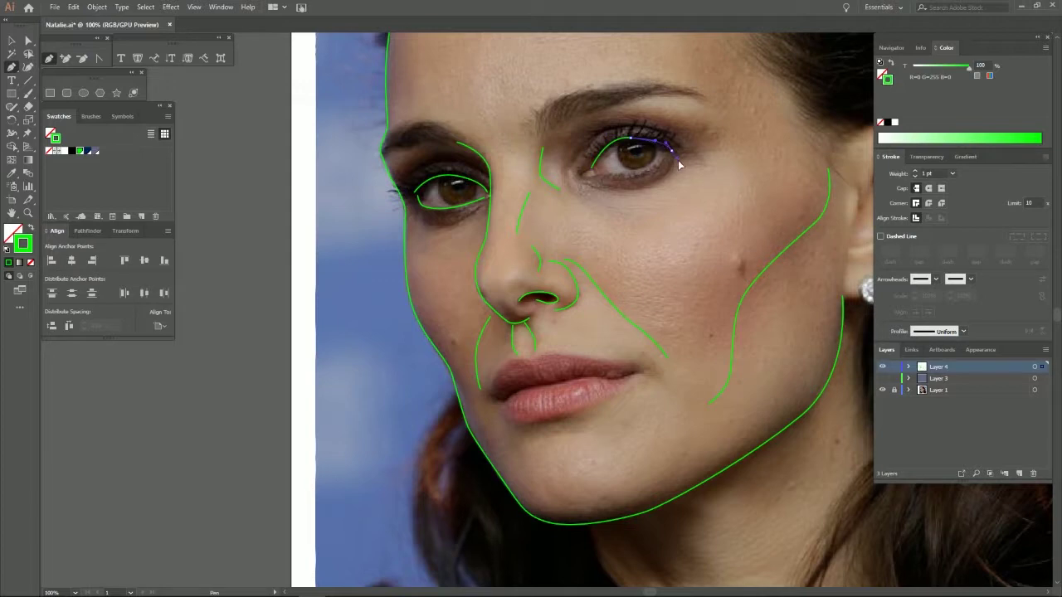
{"action": "left_click", "coordinate": [672, 154]}
{"action": "left_click", "coordinate": [682, 184], "text": "ctrl"}
{"action": "key", "text": "ctrl+z"}
{"action": "key", "text": "ctrl+z"}
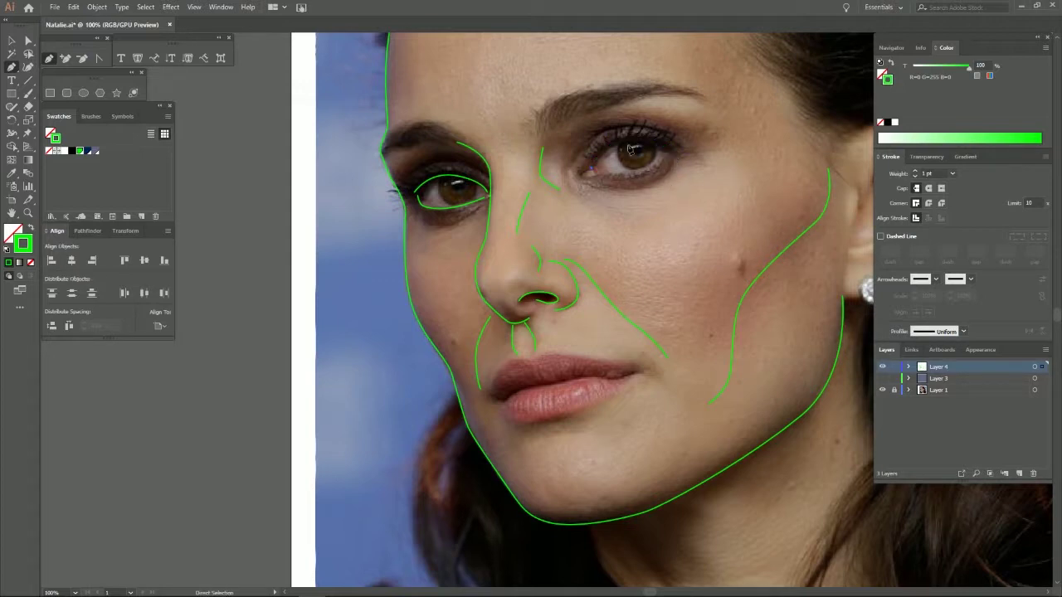
{"action": "left_click_drag", "start_coordinate": [645, 146], "coordinate": [677, 170]}
{"action": "left_click", "coordinate": [669, 152]}
{"action": "left_click", "coordinate": [605, 170], "text": "ctrl"}
Step: Trace the far eye's lower lid and the crease curve above it
{"action": "left_click", "coordinate": [595, 173]}
{"action": "left_click", "coordinate": [667, 163]}
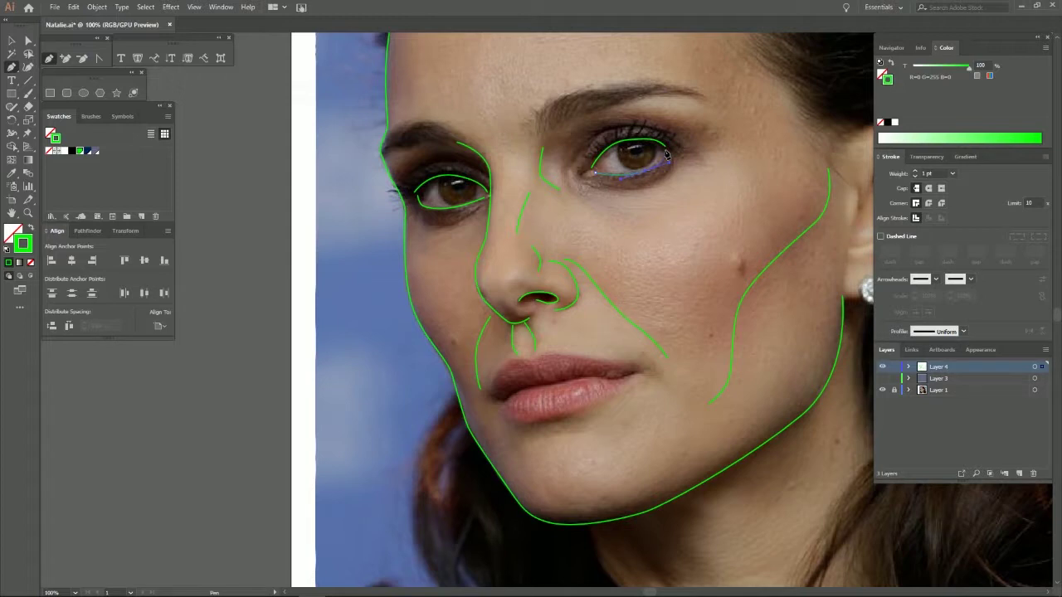
{"action": "left_click", "coordinate": [685, 192], "text": "ctrl"}
{"action": "left_click", "coordinate": [615, 131]}
{"action": "left_click_drag", "start_coordinate": [676, 137], "coordinate": [679, 149]}
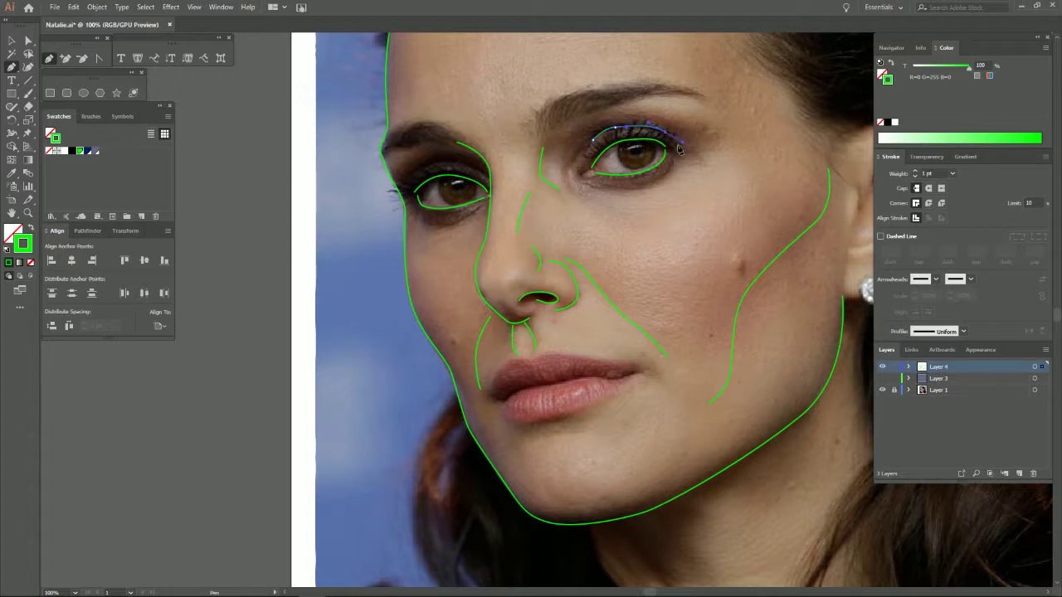
{"action": "left_click", "coordinate": [632, 132], "text": "ctrl"}
{"action": "left_click_drag", "start_coordinate": [664, 139], "coordinate": [674, 146]}
{"action": "left_click", "coordinate": [677, 149], "text": "ctrl"}
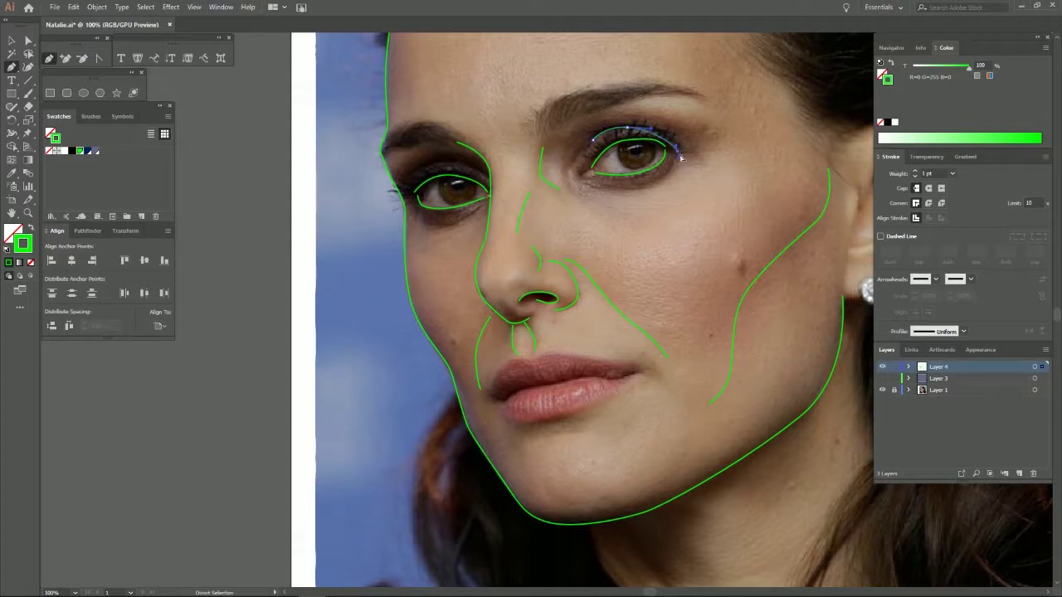
{"action": "left_click", "coordinate": [677, 147]}
Step: Finish the far eyelid crease and draw a crease over the near eye
{"action": "left_click", "coordinate": [701, 150], "text": "ctrl"}
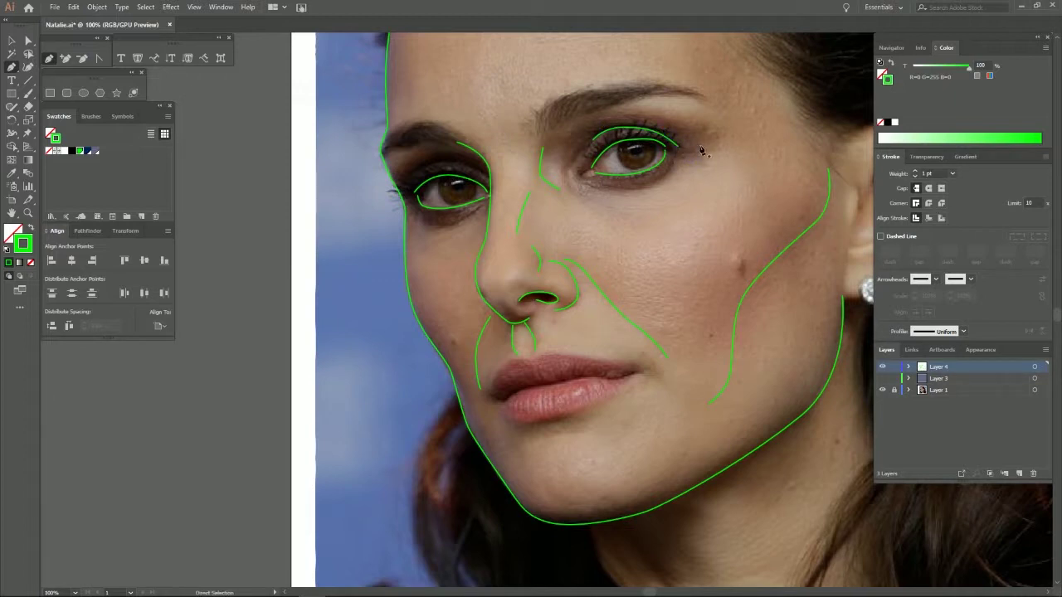
{"action": "left_click", "coordinate": [413, 173]}
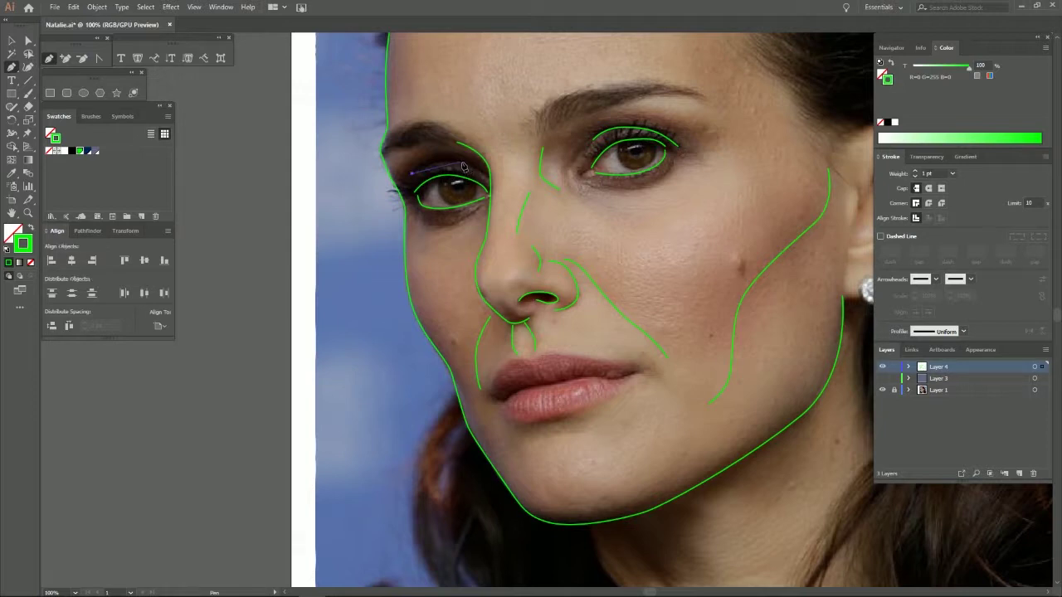
{"action": "left_click_drag", "start_coordinate": [488, 174], "coordinate": [491, 179]}
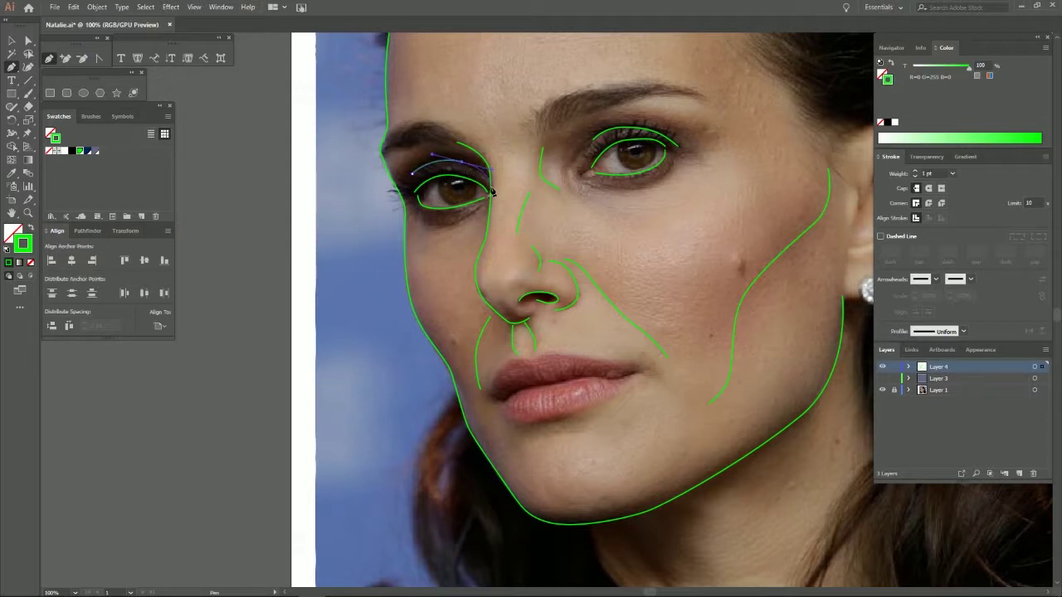
{"action": "key", "text": "Escape"}
Step: Trace the eyebrow above the far eye with three anchors
{"action": "left_click", "coordinate": [621, 97]}
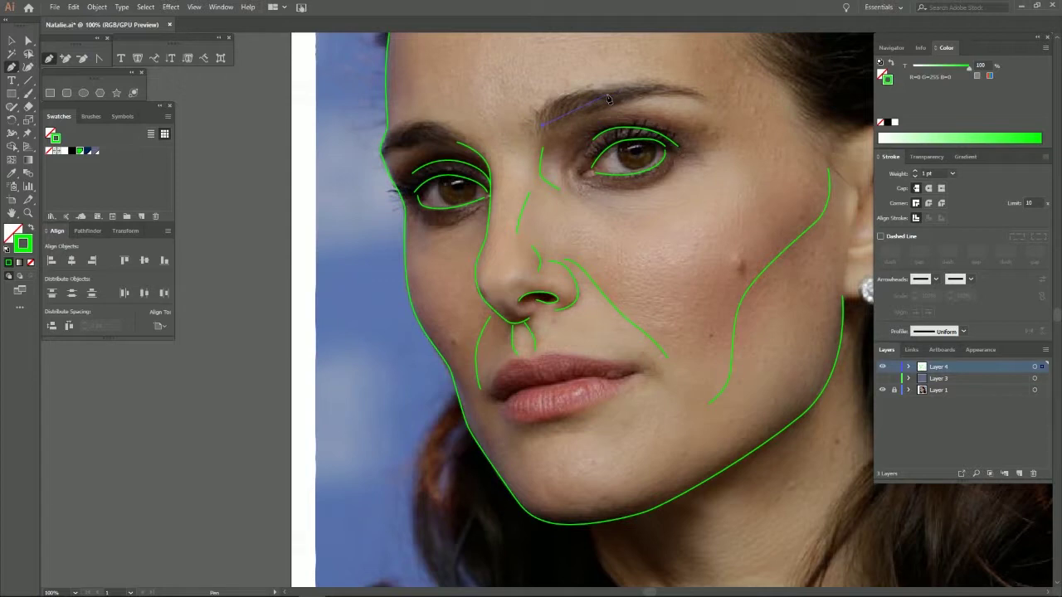
{"action": "left_click", "coordinate": [656, 85]}
{"action": "left_click", "coordinate": [700, 95]}
{"action": "left_click", "coordinate": [690, 105], "text": "ctrl"}
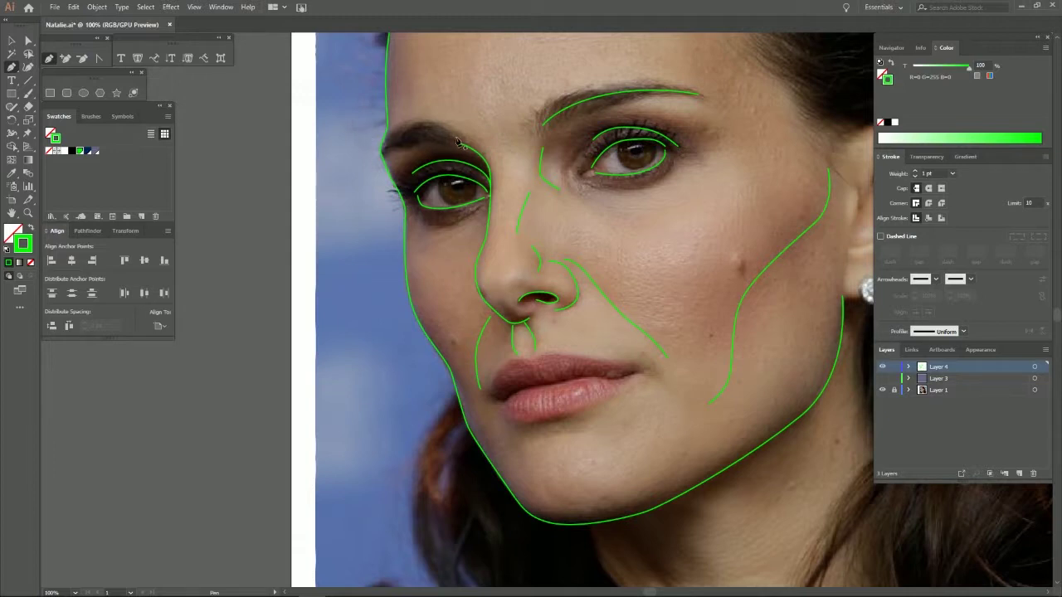
Step: Trace the left eyebrow with three anchors and end the path
{"action": "left_click", "coordinate": [458, 139]}
{"action": "left_click", "coordinate": [421, 125]}
{"action": "left_click", "coordinate": [385, 149]}
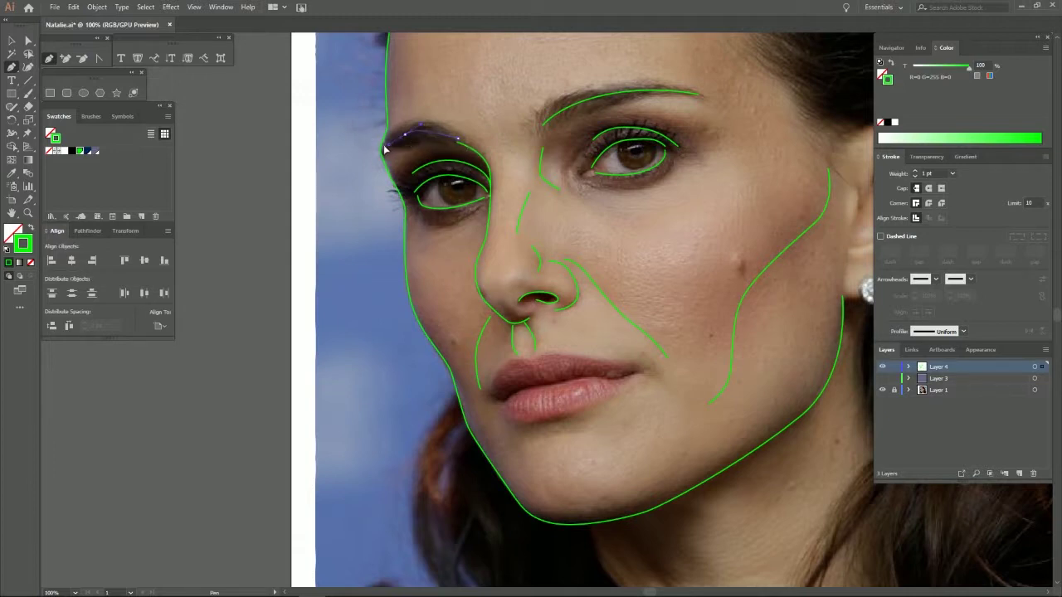
{"action": "key", "text": "ctrl"}
{"action": "left_click", "coordinate": [372, 156], "text": "ctrl"}
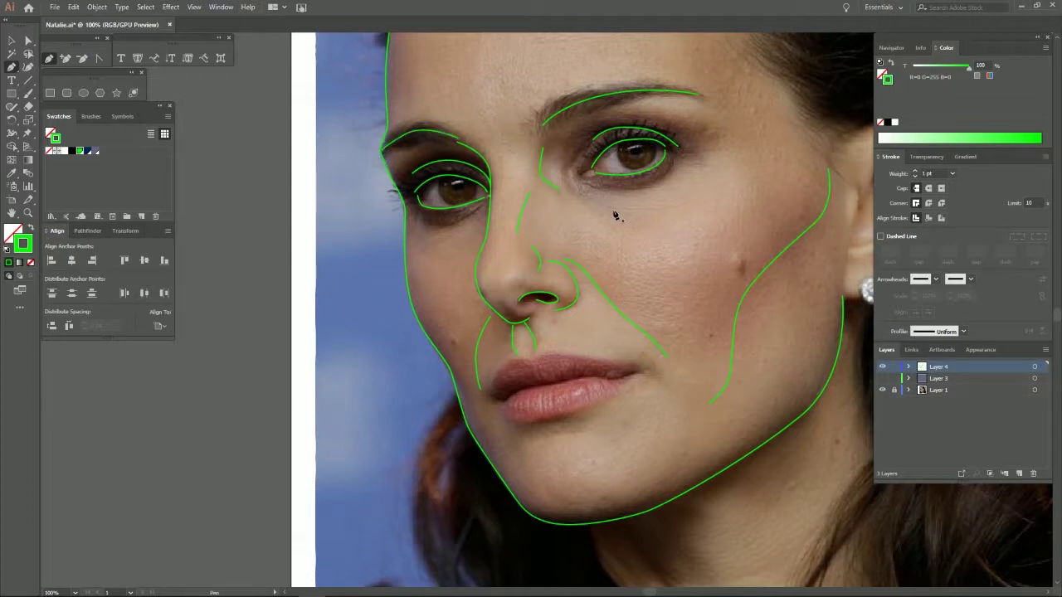
{"action": "mouse_move", "coordinate": [649, 208]}
{"action": "left_mouse_down"}
{"action": "mouse_move", "coordinate": [619, 232]}
{"action": "mouse_move", "coordinate": [643, 220]}
{"action": "left_mouse_up"}
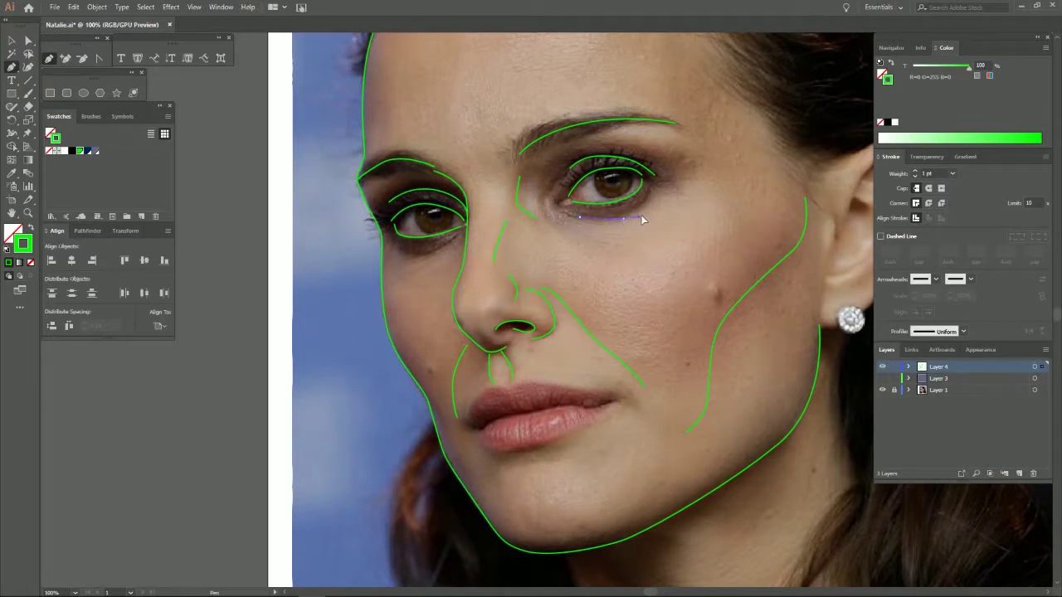
Step: Trace curved green lines under the right eye and the left eye
{"action": "left_click_drag", "start_coordinate": [650, 217], "coordinate": [652, 203]}
{"action": "left_click", "coordinate": [655, 253], "text": "ctrl"}
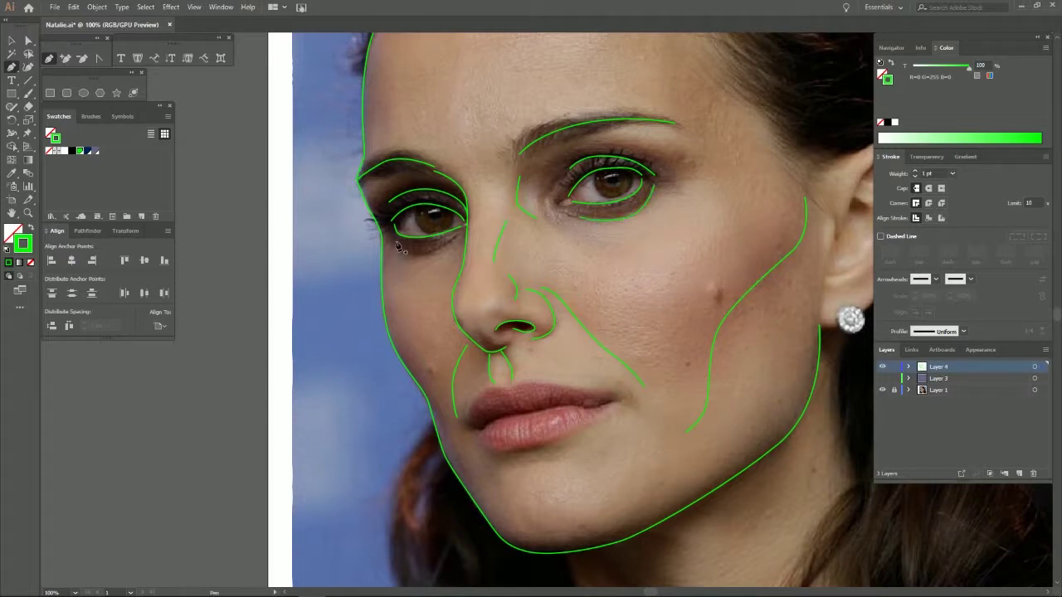
{"action": "left_click_drag", "start_coordinate": [397, 249], "coordinate": [427, 259]}
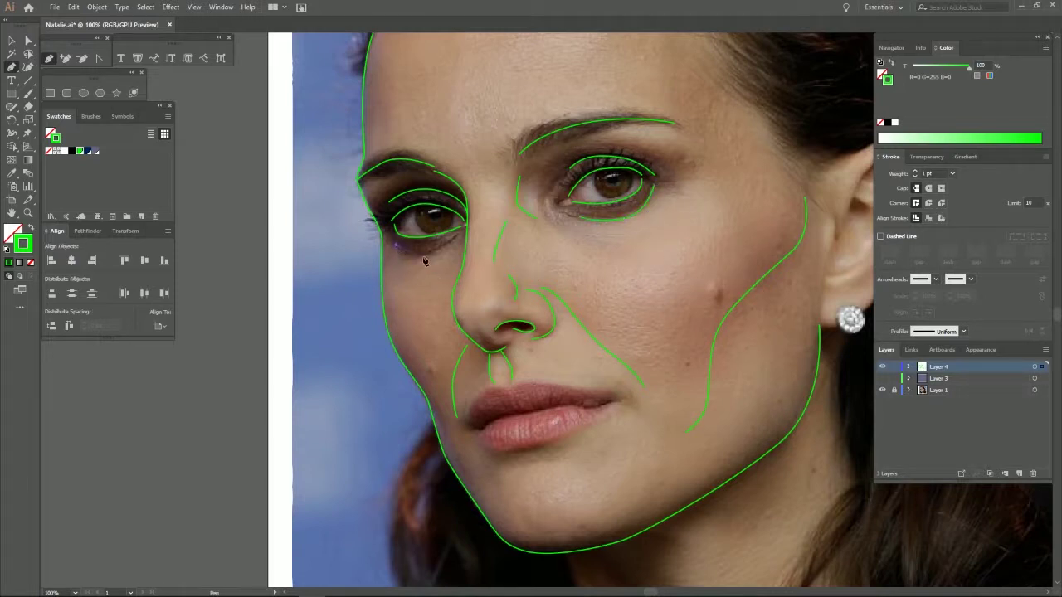
{"action": "left_click", "coordinate": [463, 241]}
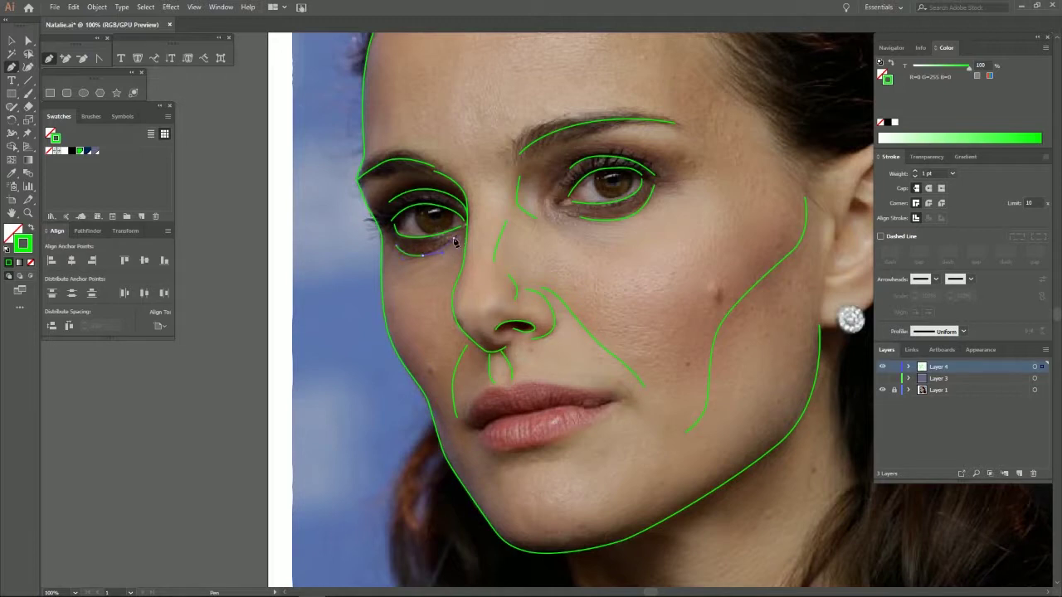
{"action": "left_click", "coordinate": [430, 286], "text": "ctrl"}
Step: Outline the lip from its left corner along the upper lip and back to the corner
{"action": "left_click", "coordinate": [467, 426]}
{"action": "left_click", "coordinate": [479, 430]}
{"action": "left_click", "coordinate": [502, 420]}
{"action": "left_click", "coordinate": [577, 407]}
{"action": "left_click", "coordinate": [594, 412]}
{"action": "key", "text": "ctrl"}
{"action": "left_click", "coordinate": [618, 403]}
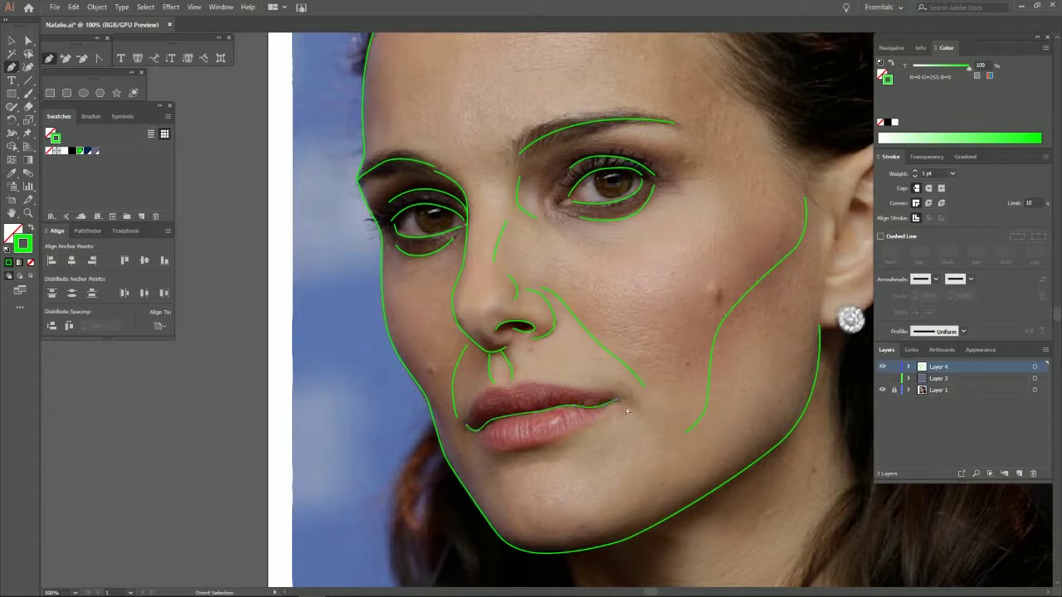
{"action": "left_click", "coordinate": [471, 426]}
Step: Draw a curved line along the top edge of the upper lip to its right end
{"action": "left_click", "coordinate": [491, 388]}
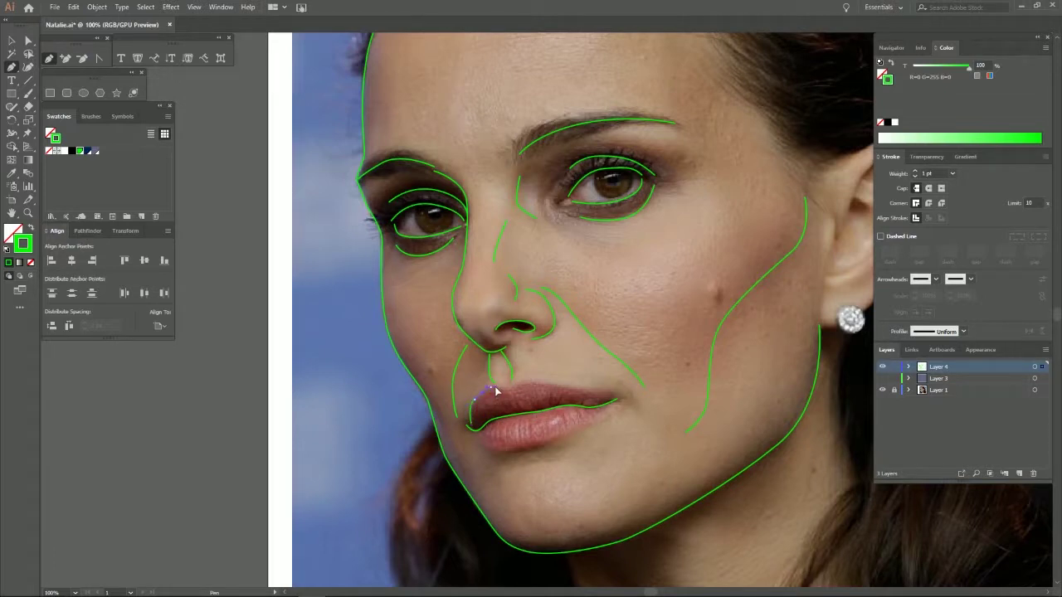
{"action": "left_click_drag", "start_coordinate": [512, 393], "coordinate": [521, 386]}
{"action": "key", "text": "ctrl"}
{"action": "left_click", "coordinate": [477, 407], "text": "ctrl"}
{"action": "left_click", "coordinate": [501, 391]}
{"action": "left_click_drag", "start_coordinate": [505, 395], "coordinate": [510, 395]}
{"action": "left_click_drag", "start_coordinate": [510, 393], "coordinate": [516, 390]}
{"action": "left_click_drag", "start_coordinate": [525, 387], "coordinate": [530, 385]}
{"action": "left_click_drag", "start_coordinate": [610, 394], "coordinate": [625, 395]}
{"action": "key", "text": "Escape"}
{"action": "key", "text": "ctrl+shift+a"}
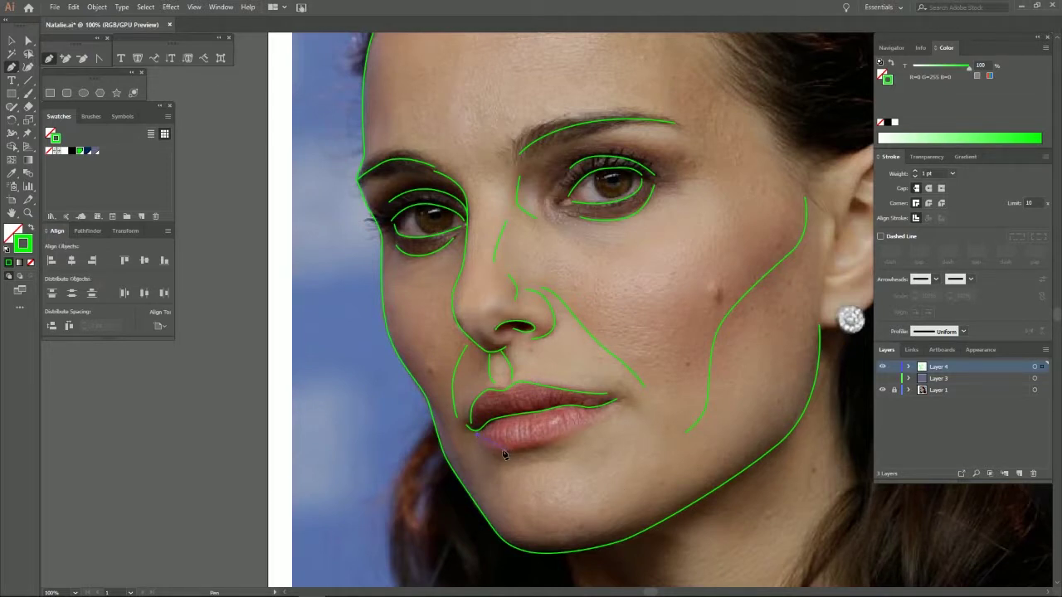
Step: Trace the lower lip line from left to right
{"action": "left_click", "coordinate": [521, 449]}
{"action": "left_click", "coordinate": [565, 440]}
{"action": "left_click", "coordinate": [606, 404]}
{"action": "left_click", "coordinate": [645, 495], "text": "ctrl"}
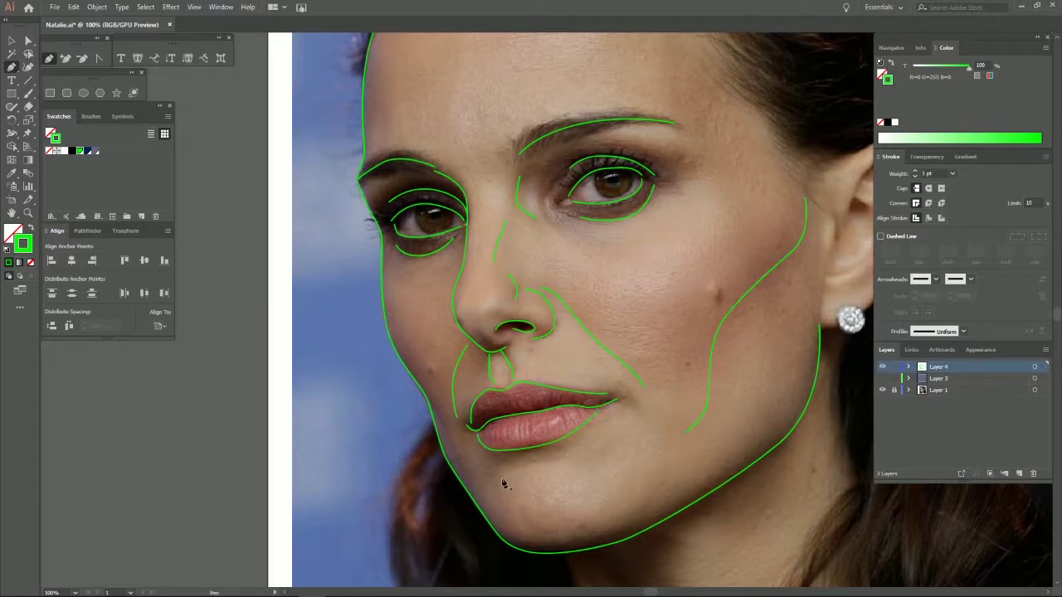
Step: Add a short curved crease line below the lower lip
{"action": "left_click_drag", "start_coordinate": [497, 479], "coordinate": [517, 471]}
{"action": "left_click_drag", "start_coordinate": [564, 462], "coordinate": [584, 479]}
{"action": "left_click", "coordinate": [602, 467], "text": "ctrl"}
Step: Draw a line from above the eyebrow up the side of the forehead
{"action": "scroll", "coordinate": [652, 343], "scroll_direction": "up", "scroll_amount": 3}
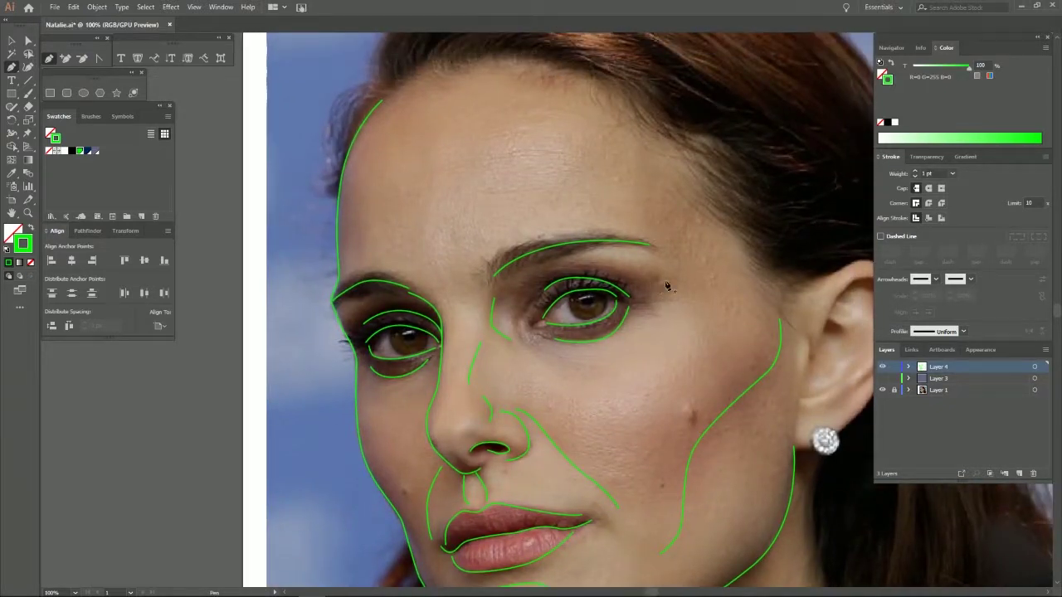
{"action": "left_click", "coordinate": [674, 240]}
{"action": "left_click", "coordinate": [641, 202]}
{"action": "left_click", "coordinate": [621, 107], "text": "ctrl"}
Step: At 100% zoom, trace a curved line running down the neck from under the chin
{"action": "key", "text": "ctrl+minus"}
{"action": "mouse_move", "coordinate": [587, 407]}
{"action": "left_mouse_down"}
{"action": "mouse_move", "coordinate": [591, 325]}
{"action": "mouse_move", "coordinate": [569, 438]}
{"action": "mouse_move", "coordinate": [596, 306]}
{"action": "left_mouse_up"}
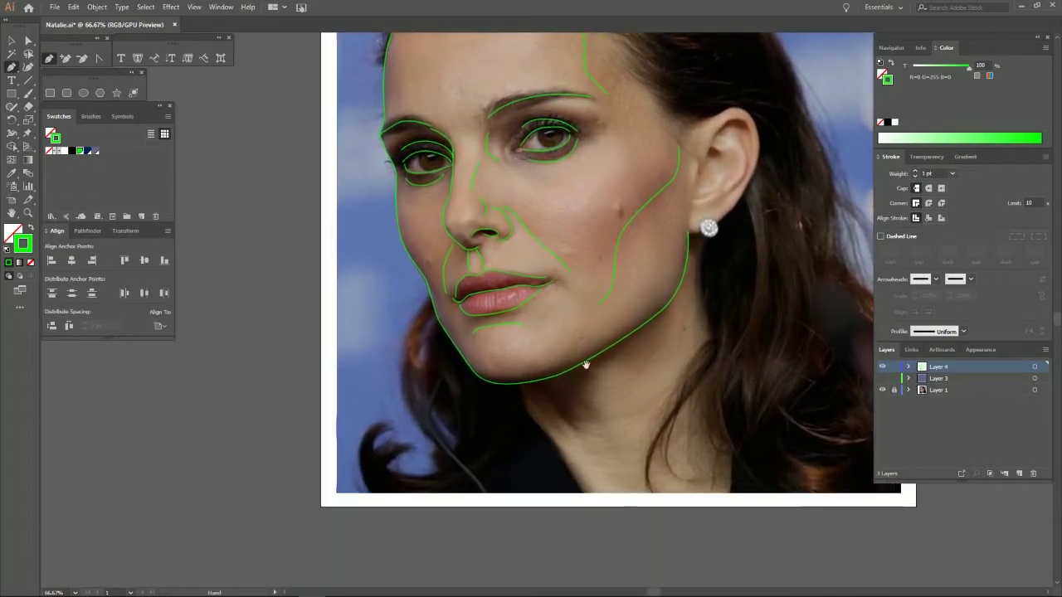
{"action": "key", "text": "ctrl+plus"}
{"action": "left_click_drag", "start_coordinate": [569, 254], "coordinate": [586, 332]}
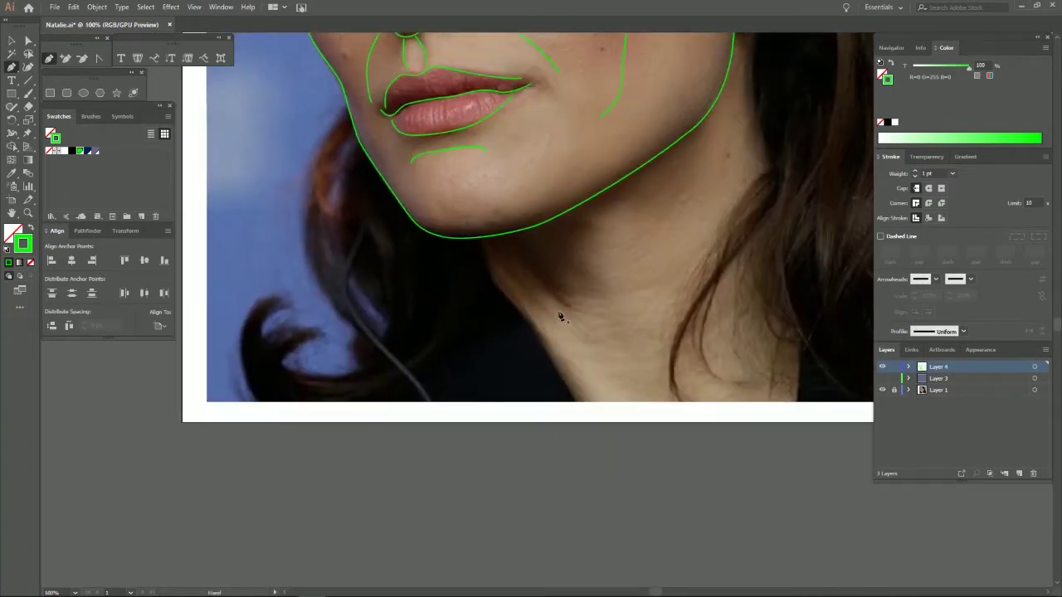
{"action": "left_click", "coordinate": [494, 278]}
{"action": "left_click", "coordinate": [483, 274]}
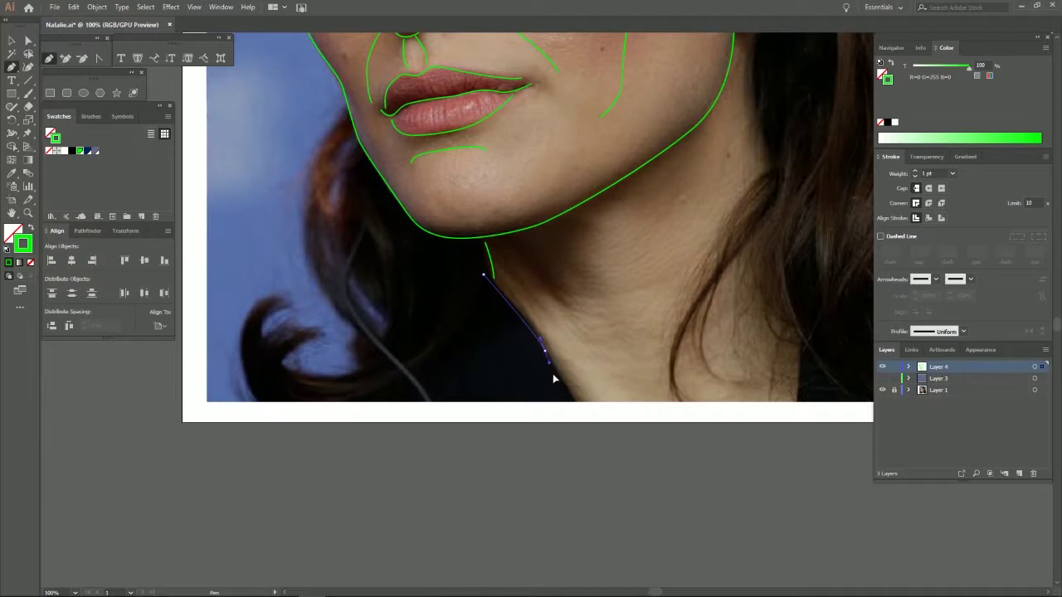
{"action": "key", "text": "ctrl"}
{"action": "left_click_drag", "start_coordinate": [556, 367], "coordinate": [575, 414]}
{"action": "left_click", "coordinate": [574, 421], "text": "ctrl"}
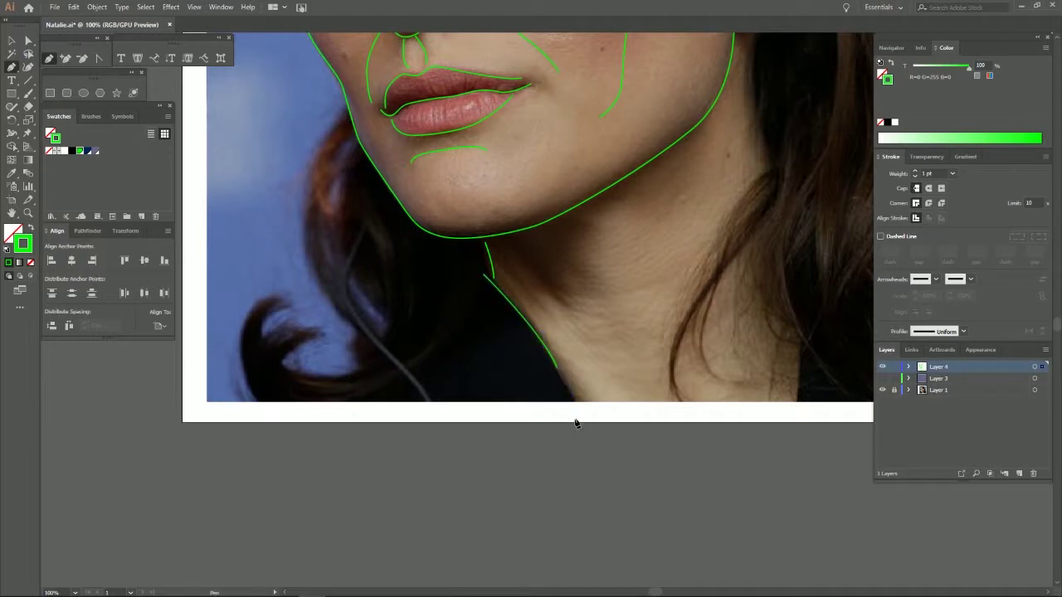
Step: Trace a second throat line down the left side of the neck
{"action": "left_click", "coordinate": [477, 277]}
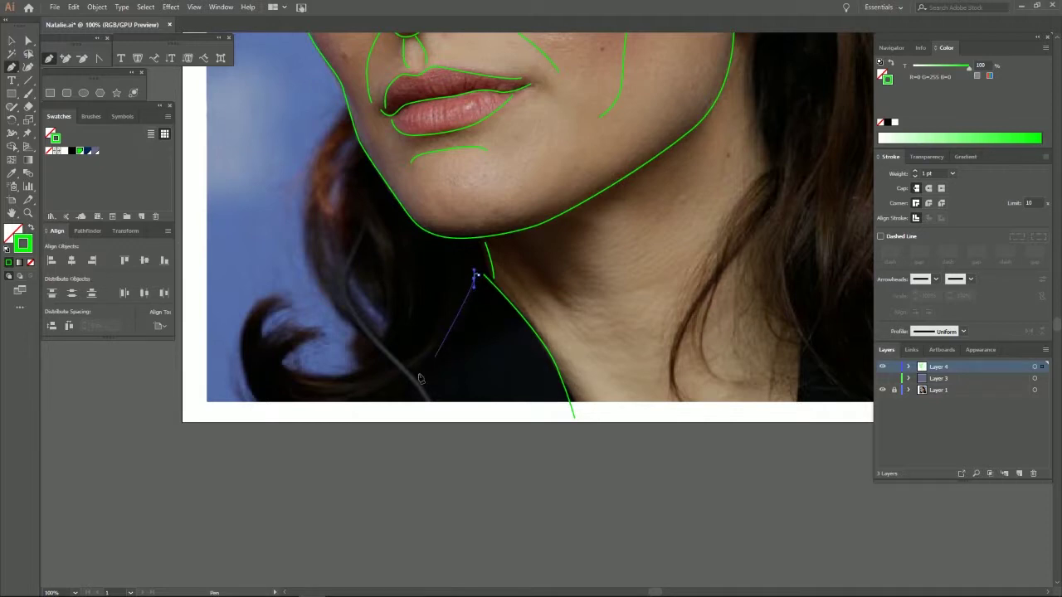
{"action": "left_click_drag", "start_coordinate": [370, 408], "coordinate": [378, 405]}
{"action": "left_click", "coordinate": [334, 349], "text": "ctrl"}
{"action": "scroll", "coordinate": [560, 330], "scroll_direction": "right", "scroll_amount": 3}
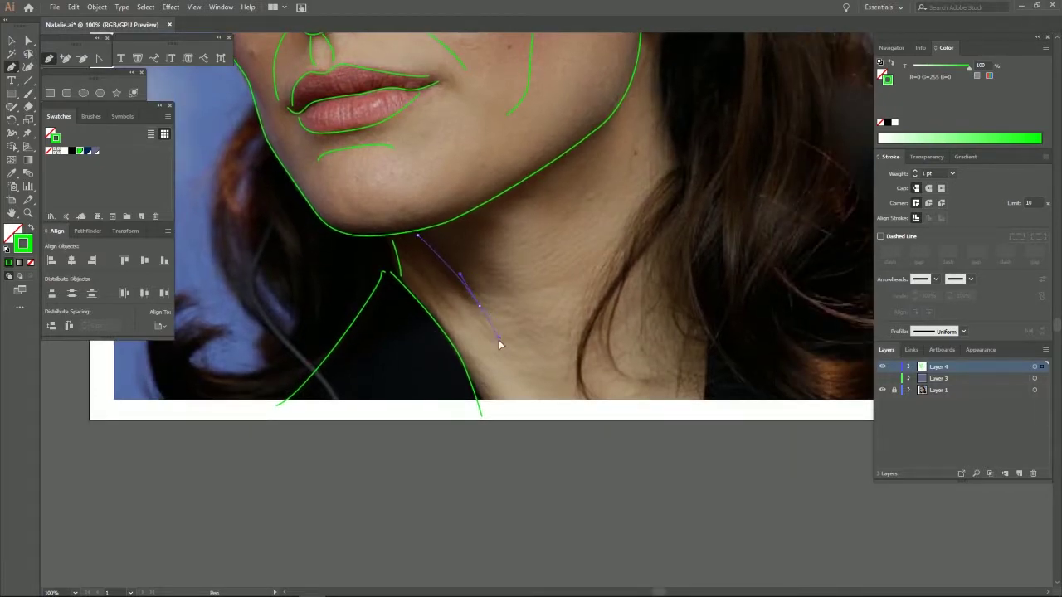
{"action": "left_click", "coordinate": [516, 352]}
{"action": "left_click", "coordinate": [523, 313], "text": "ctrl"}
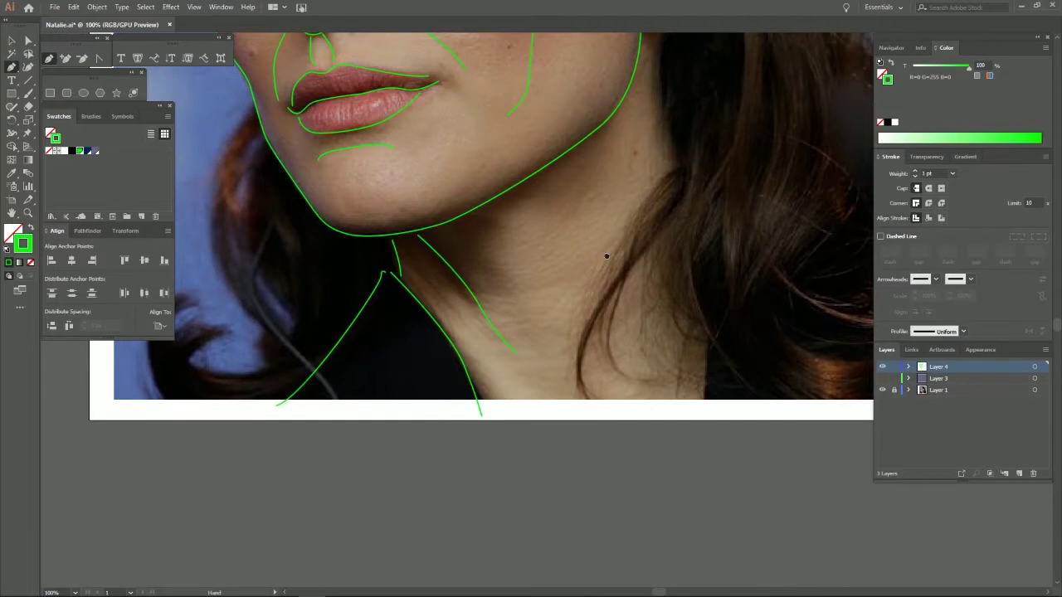
{"action": "scroll", "coordinate": [539, 332], "scroll_direction": "up", "scroll_amount": 3}
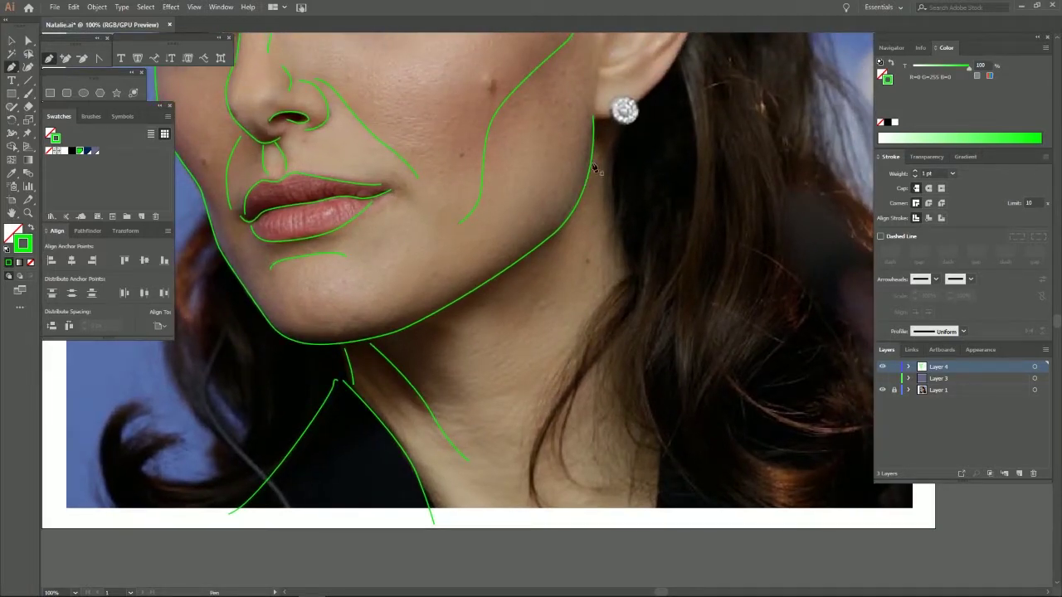
Step: Trace a short curve below the earring and a hair strand down beside the neck
{"action": "left_click_drag", "start_coordinate": [611, 186], "coordinate": [614, 226]}
{"action": "left_click", "coordinate": [635, 272]}
{"action": "left_click", "coordinate": [605, 282], "text": "ctrl"}
{"action": "left_click", "coordinate": [649, 215]}
{"action": "left_click_drag", "start_coordinate": [637, 297], "coordinate": [610, 389]}
{"action": "left_click_drag", "start_coordinate": [636, 427], "coordinate": [649, 434]}
{"action": "key", "text": "Escape"}
Step: Trace a long bending hair strand reaching the bottom of the photo
{"action": "left_click", "coordinate": [676, 225]}
{"action": "mouse_move", "coordinate": [658, 290]}
{"action": "left_mouse_down"}
{"action": "mouse_move", "coordinate": [655, 307]}
{"action": "mouse_move", "coordinate": [644, 306]}
{"action": "left_mouse_up"}
{"action": "left_click_drag", "start_coordinate": [638, 383], "coordinate": [649, 421]}
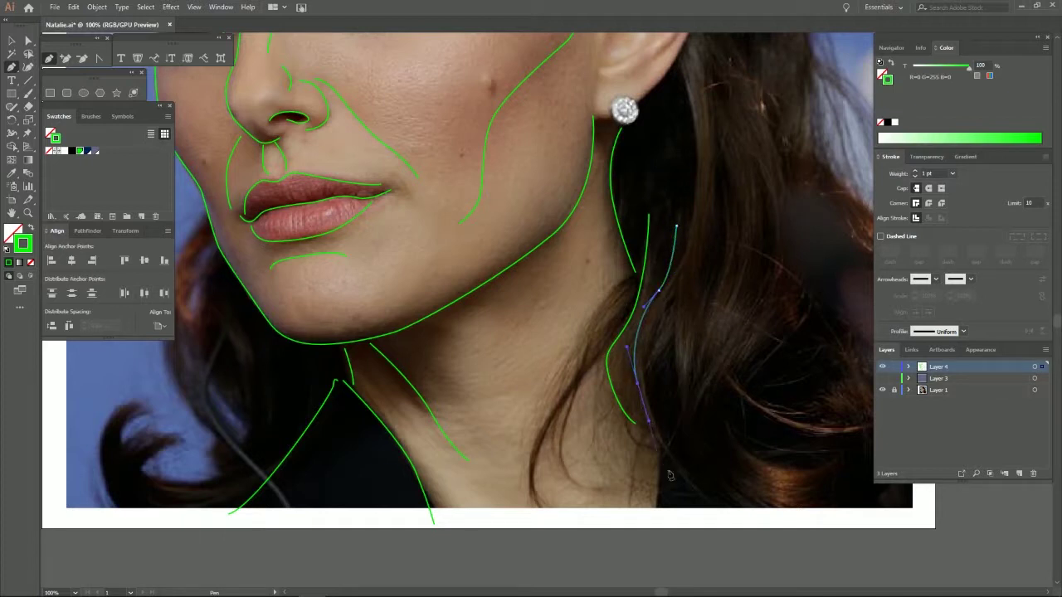
{"action": "left_click_drag", "start_coordinate": [710, 507], "coordinate": [723, 519]}
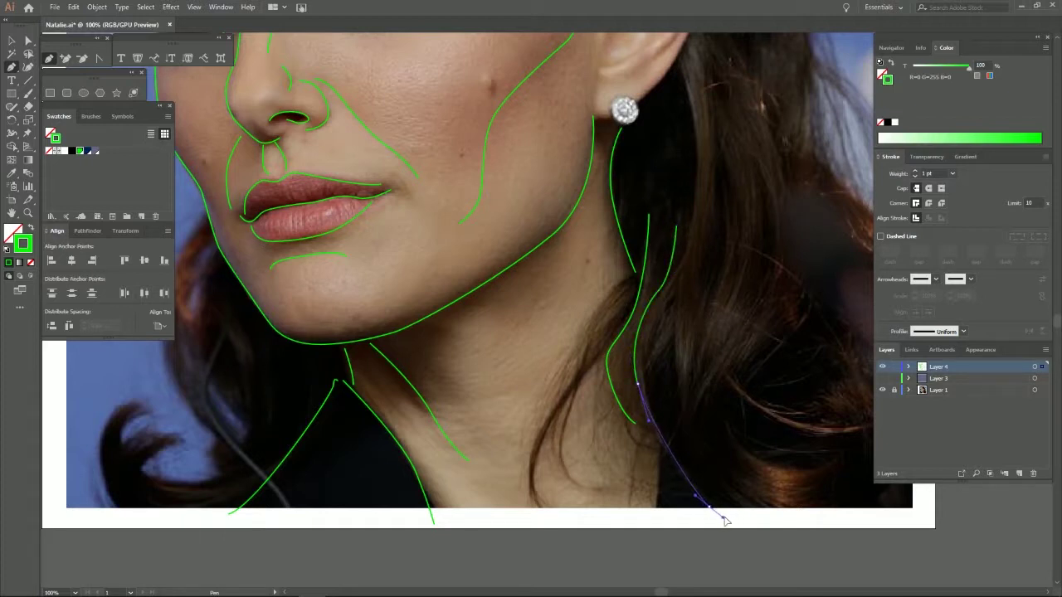
{"action": "left_click", "coordinate": [701, 468], "text": "ctrl"}
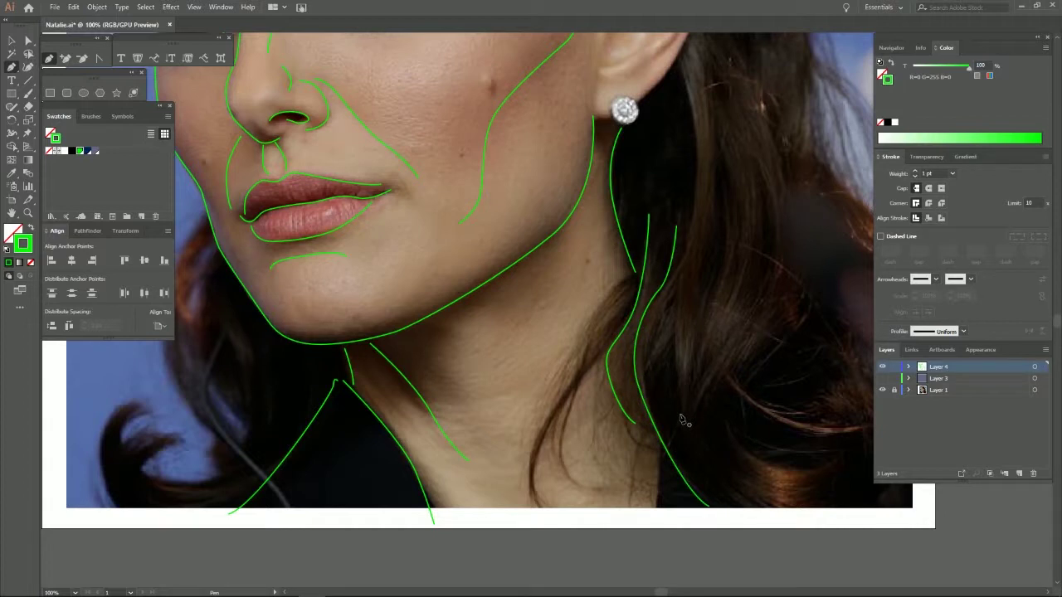
Step: Add two more curved strands running down along the neck toward the collar
{"action": "left_click", "coordinate": [640, 273]}
{"action": "left_click", "coordinate": [567, 413]}
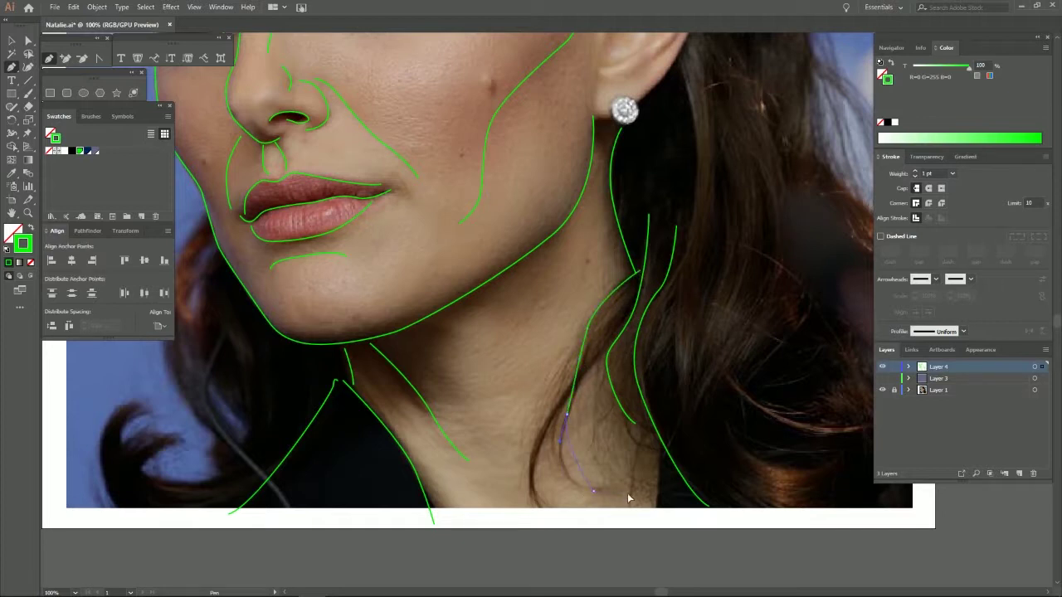
{"action": "left_click_drag", "start_coordinate": [593, 492], "coordinate": [635, 495]}
{"action": "key", "text": "Escape"}
{"action": "left_click", "coordinate": [581, 377]}
{"action": "left_click", "coordinate": [538, 452]}
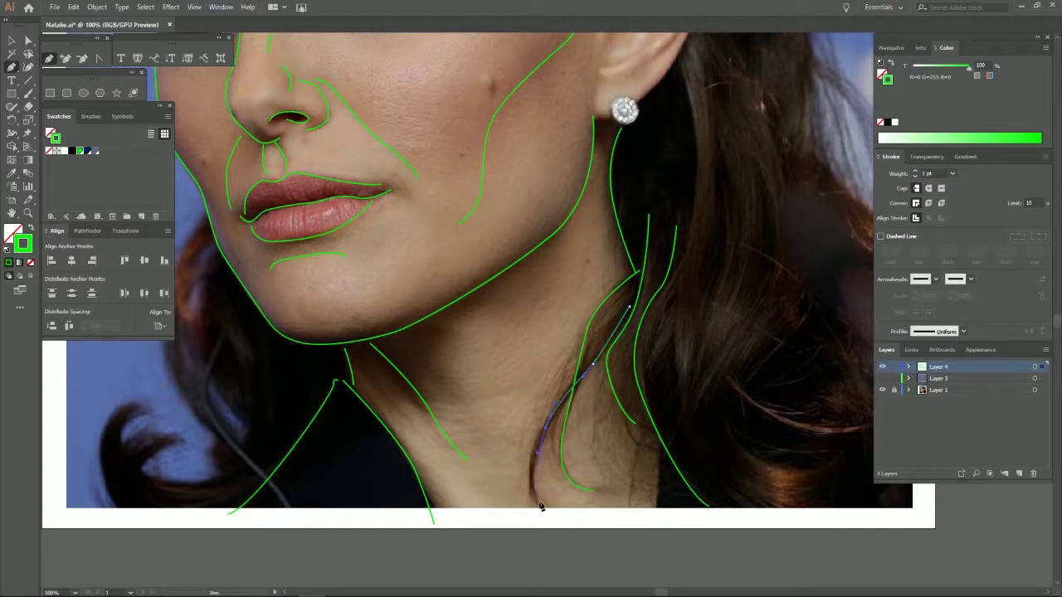
{"action": "left_click_drag", "start_coordinate": [545, 514], "coordinate": [561, 531]}
{"action": "left_click", "coordinate": [515, 433], "text": "ctrl"}
{"action": "left_click_drag", "start_coordinate": [444, 313], "coordinate": [564, 321]}
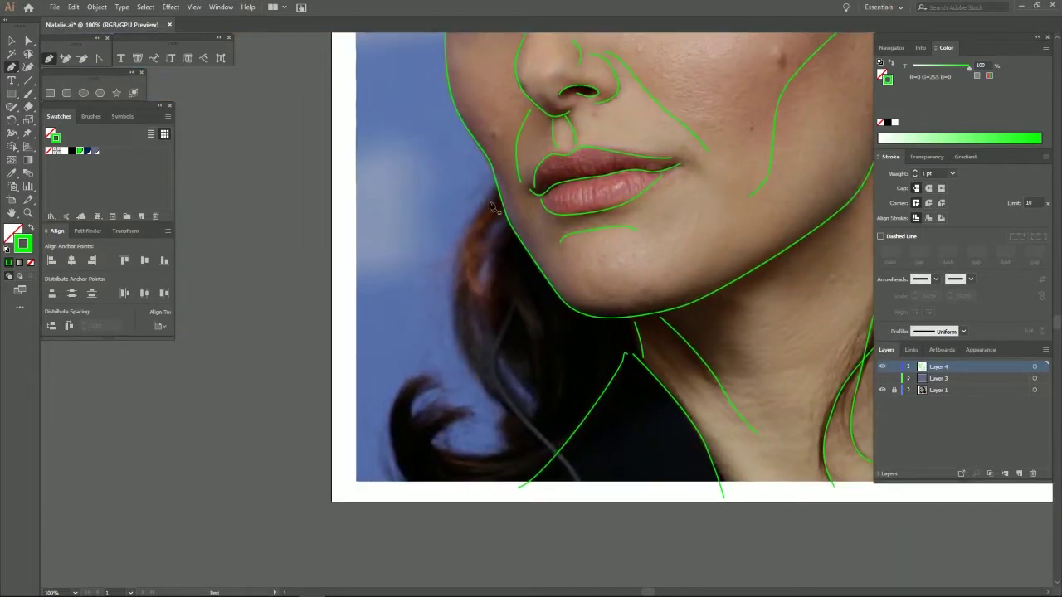
Step: Trace two hair-edge lines down the strands left of the jaw
{"action": "left_click", "coordinate": [462, 298]}
{"action": "mouse_move", "coordinate": [462, 357]}
{"action": "left_mouse_down"}
{"action": "mouse_move", "coordinate": [466, 387]}
{"action": "mouse_move", "coordinate": [535, 435]}
{"action": "left_mouse_up"}
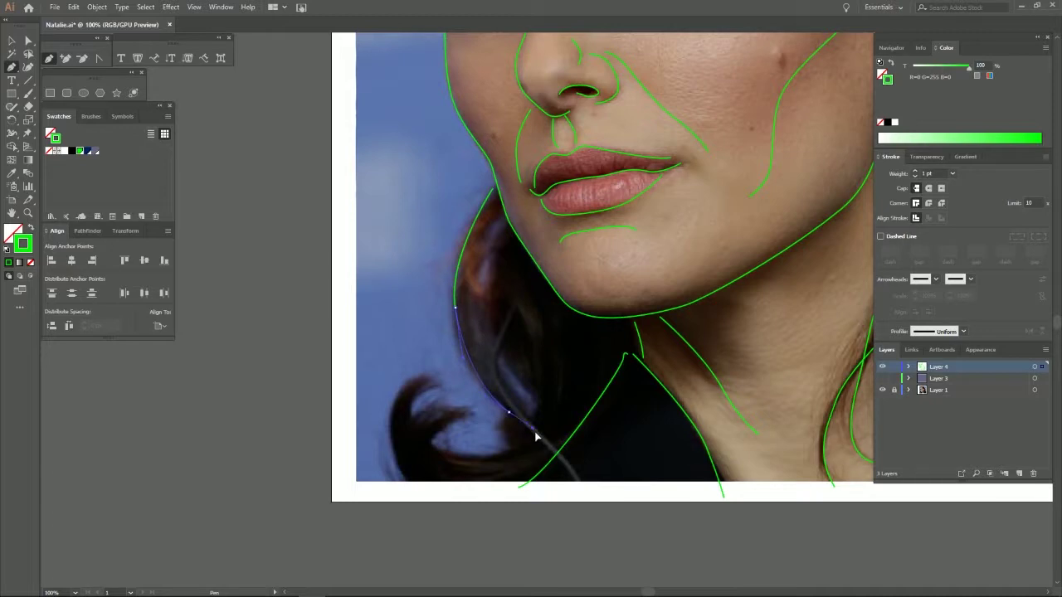
{"action": "left_click", "coordinate": [541, 444]}
{"action": "left_click", "coordinate": [523, 452]}
{"action": "left_click", "coordinate": [504, 222]}
{"action": "left_click_drag", "start_coordinate": [493, 309], "coordinate": [498, 344]}
{"action": "left_click", "coordinate": [502, 347]}
{"action": "left_click", "coordinate": [535, 399]}
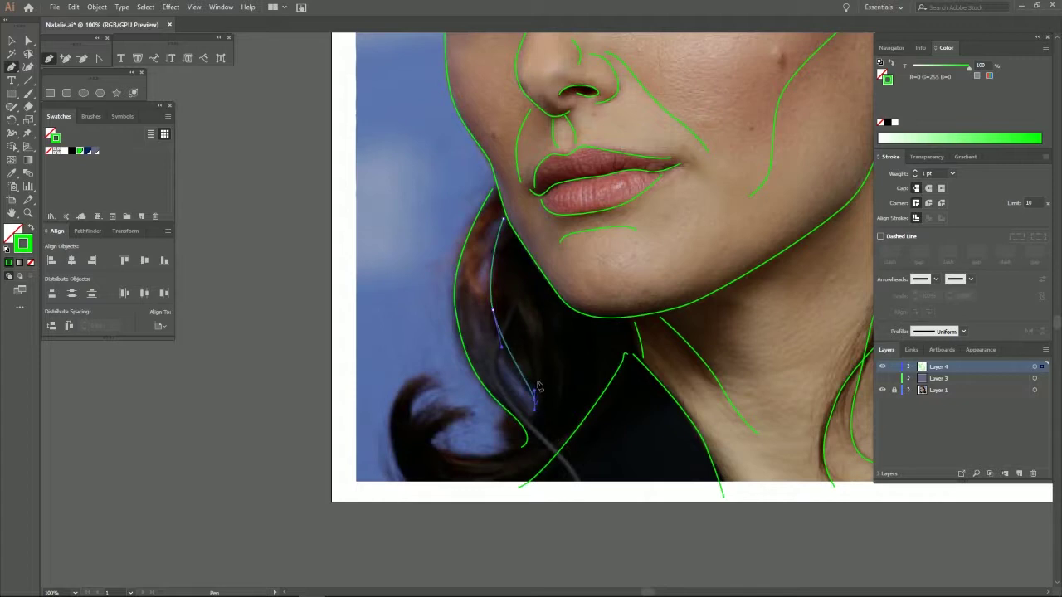
{"action": "left_click", "coordinate": [511, 287], "text": "ctrl"}
Step: Draw a hair line around the lower bend curling up into the curl
{"action": "left_click_drag", "start_coordinate": [532, 336], "coordinate": [534, 356]}
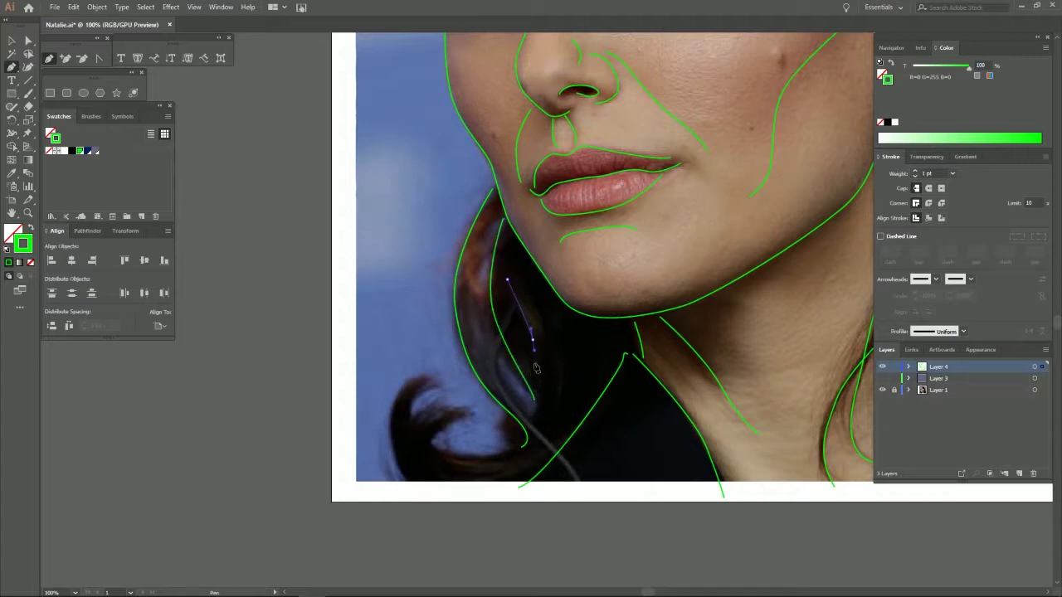
{"action": "mouse_move", "coordinate": [530, 446]}
{"action": "left_mouse_down"}
{"action": "mouse_move", "coordinate": [500, 485]}
{"action": "mouse_move", "coordinate": [509, 469]}
{"action": "left_mouse_up"}
{"action": "left_click_drag", "start_coordinate": [436, 447], "coordinate": [424, 434]}
{"action": "left_click_drag", "start_coordinate": [419, 390], "coordinate": [429, 374]}
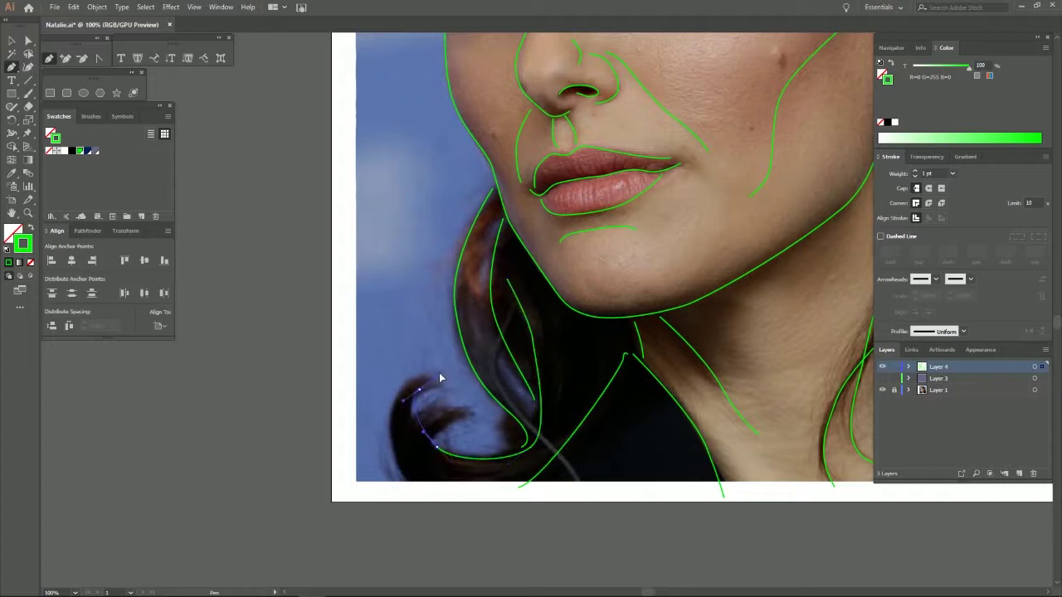
{"action": "left_click", "coordinate": [431, 366]}
{"action": "left_click", "coordinate": [523, 356], "text": "ctrl"}
Step: Reshape the hair-strand curve and the lower-left part of the curl
{"action": "left_click", "coordinate": [533, 337], "text": "ctrl"}
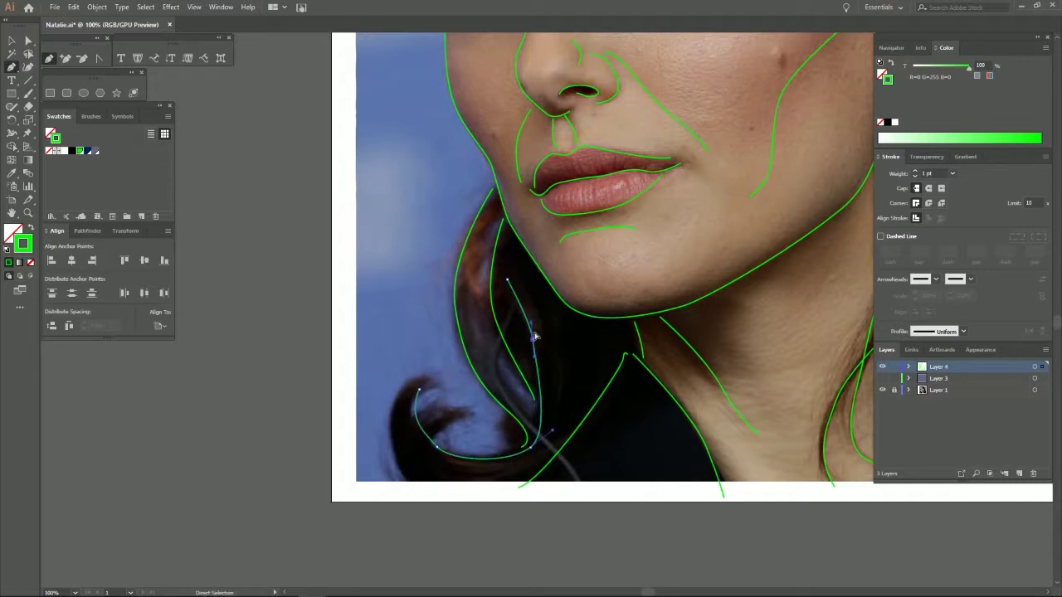
{"action": "mouse_move", "coordinate": [533, 327]}
{"action": "left_mouse_down"}
{"action": "mouse_move", "coordinate": [526, 308]}
{"action": "mouse_move", "coordinate": [526, 322]}
{"action": "left_mouse_up"}
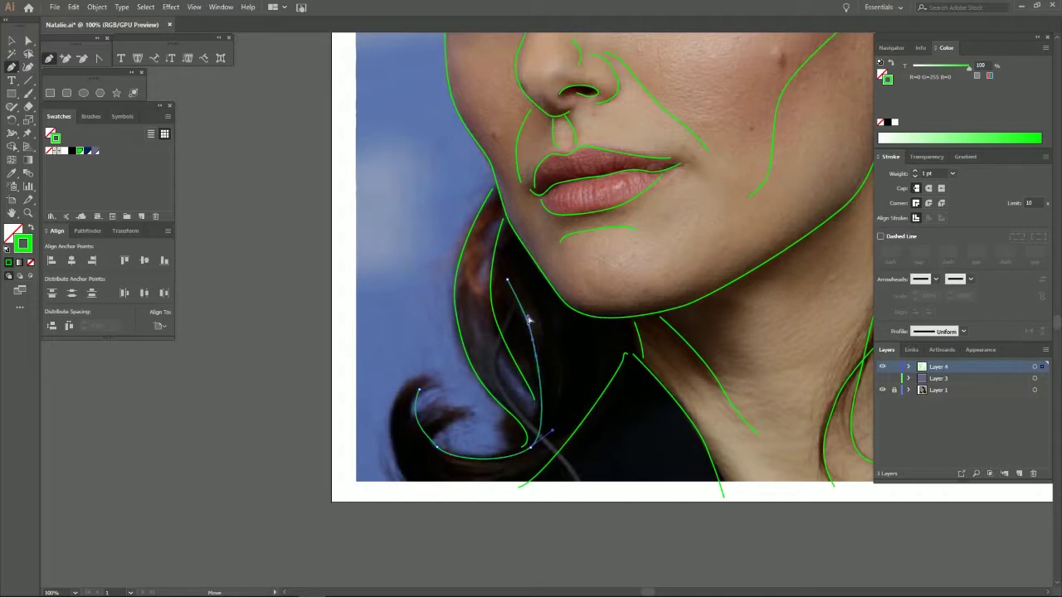
{"action": "left_click", "coordinate": [555, 348], "text": "ctrl"}
{"action": "left_click", "coordinate": [440, 452]}
{"action": "left_click_drag", "start_coordinate": [437, 452], "coordinate": [423, 442]}
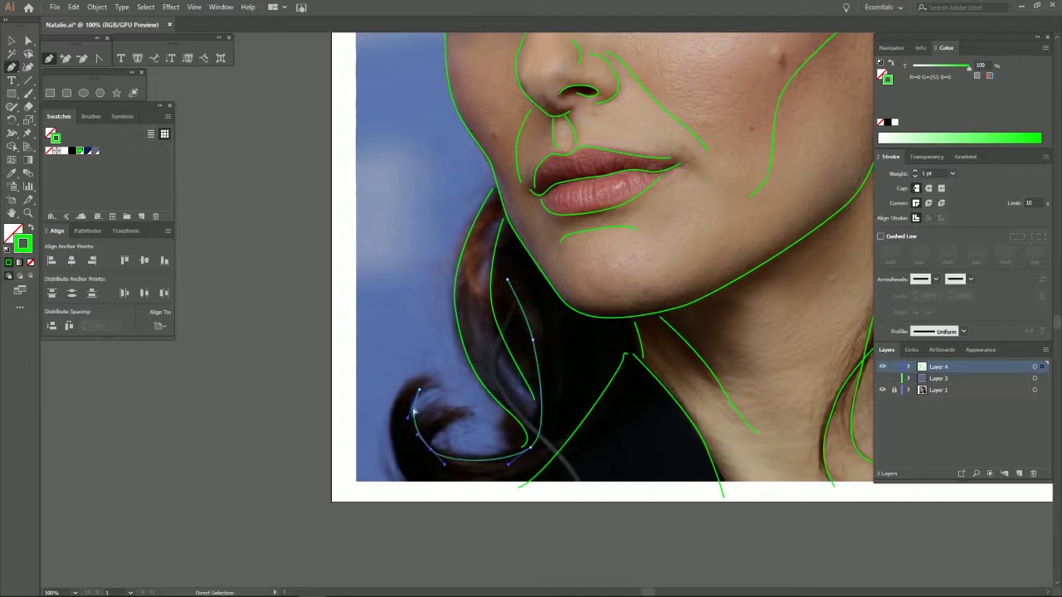
{"action": "left_click_drag", "start_coordinate": [409, 421], "coordinate": [403, 410]}
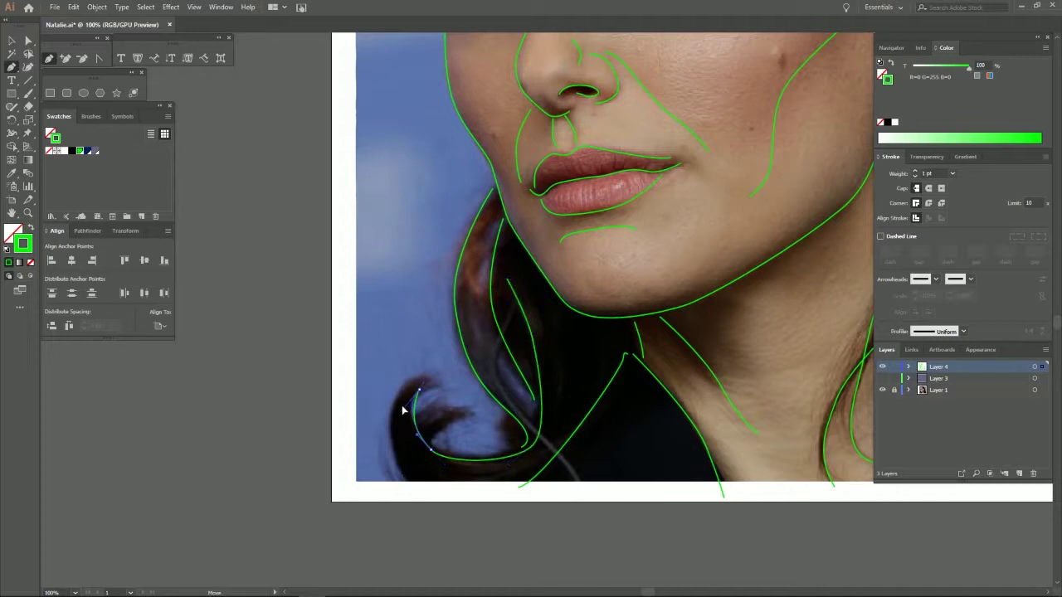
{"action": "left_click", "coordinate": [477, 429]}
Step: Trace the inner strand line and the long curve along the bottom hair curl
{"action": "left_click", "coordinate": [519, 272]}
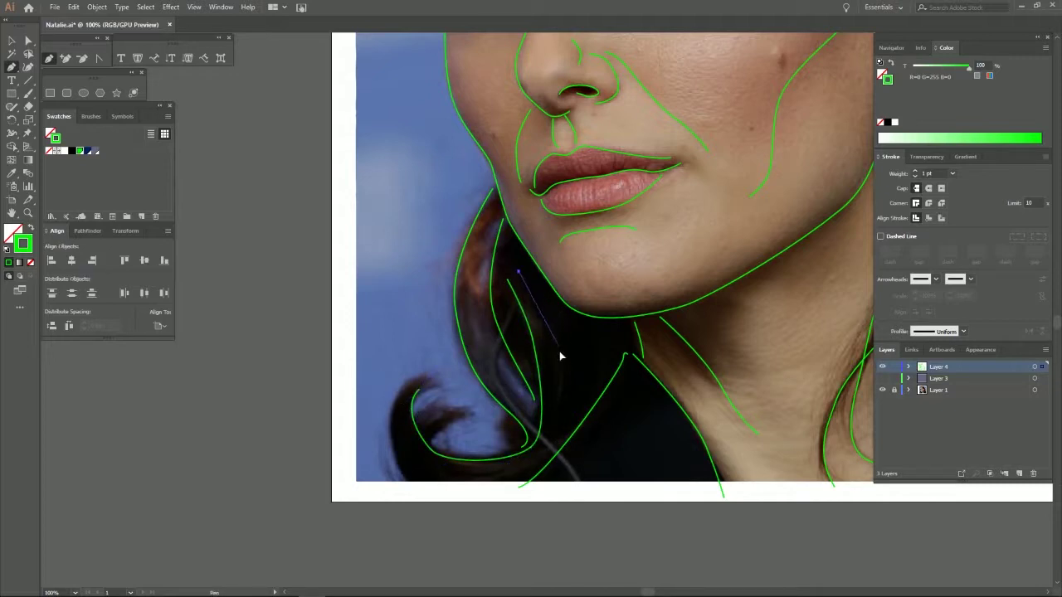
{"action": "left_click_drag", "start_coordinate": [558, 346], "coordinate": [569, 383]}
{"action": "left_click_drag", "start_coordinate": [556, 438], "coordinate": [530, 461]}
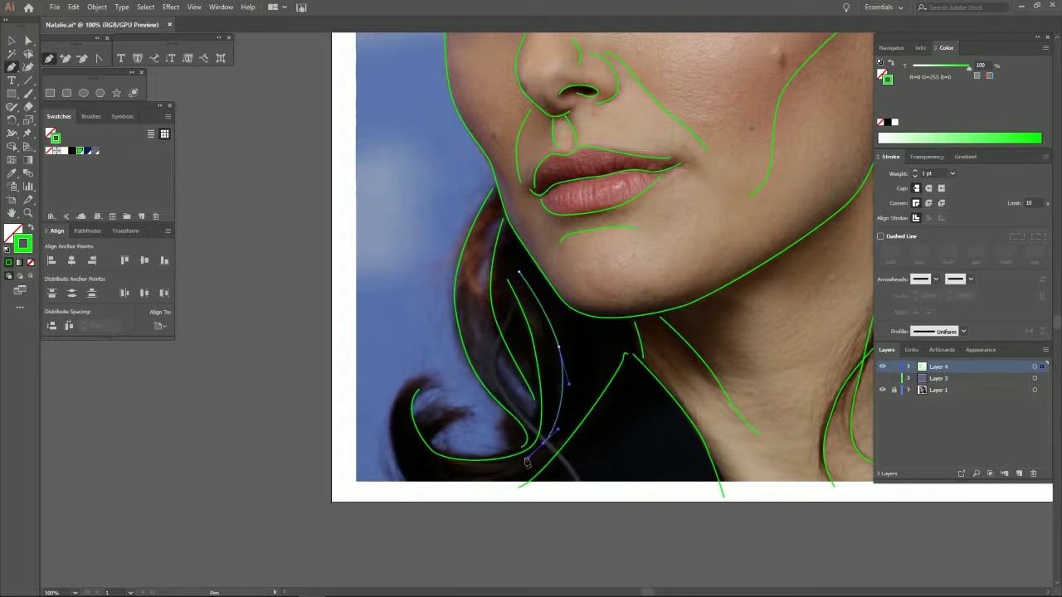
{"action": "left_click", "coordinate": [466, 471], "text": "ctrl"}
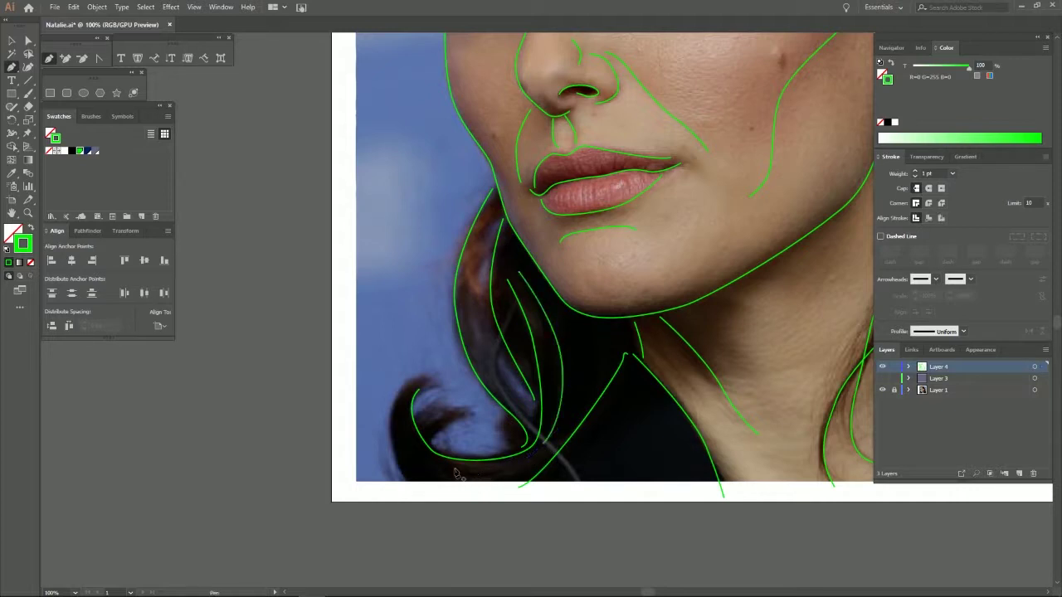
{"action": "left_click", "coordinate": [417, 379]}
{"action": "left_click_drag", "start_coordinate": [398, 458], "coordinate": [429, 515]}
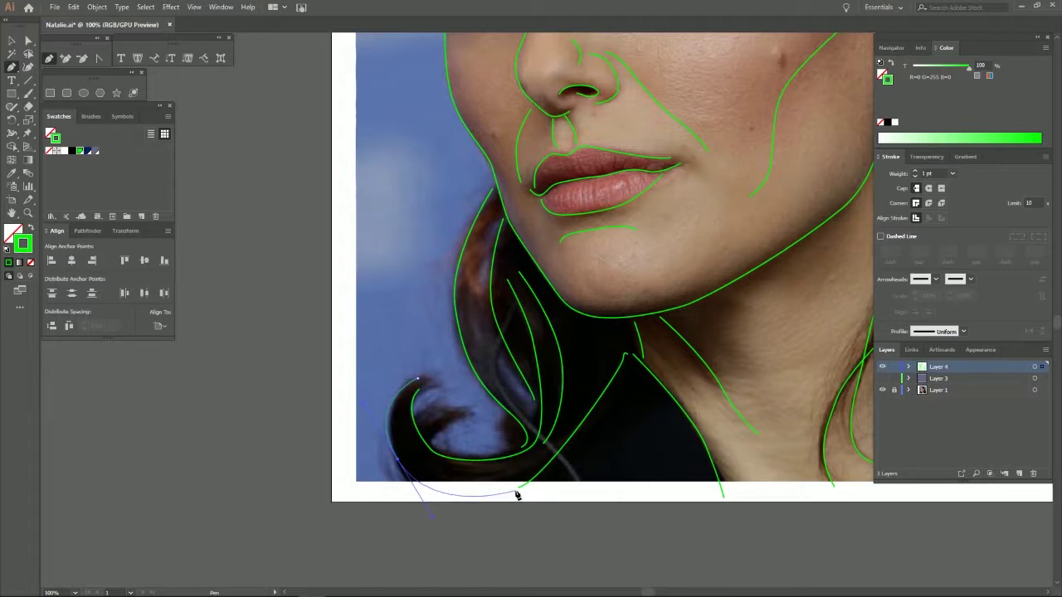
{"action": "left_click", "coordinate": [516, 493]}
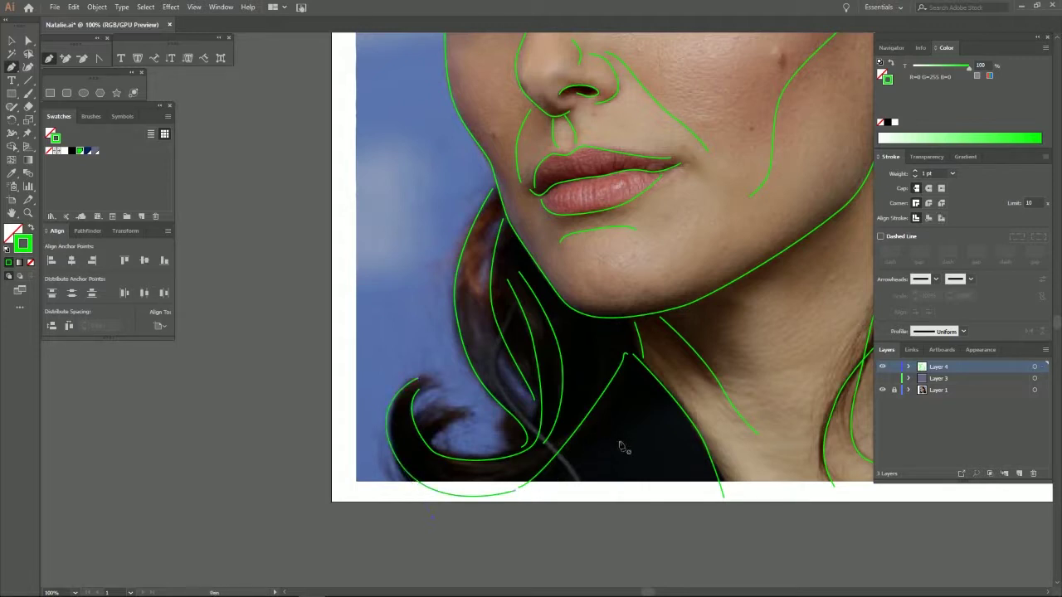
Step: Add two curved strand lines beside the jaw
{"action": "left_click_drag", "start_coordinate": [522, 404], "coordinate": [579, 456]}
{"action": "key", "text": "Escape"}
{"action": "left_click", "coordinate": [589, 333]}
{"action": "left_click_drag", "start_coordinate": [585, 403], "coordinate": [574, 437]}
{"action": "key", "text": "Escape"}
Step: Draw a hair line across the temple and another flowing line above the ear
{"action": "mouse_move", "coordinate": [728, 345]}
{"action": "left_mouse_down"}
{"action": "mouse_move", "coordinate": [581, 380]}
{"action": "mouse_move", "coordinate": [443, 221]}
{"action": "mouse_move", "coordinate": [486, 367]}
{"action": "left_mouse_up"}
{"action": "left_click_drag", "start_coordinate": [576, 243], "coordinate": [557, 368]}
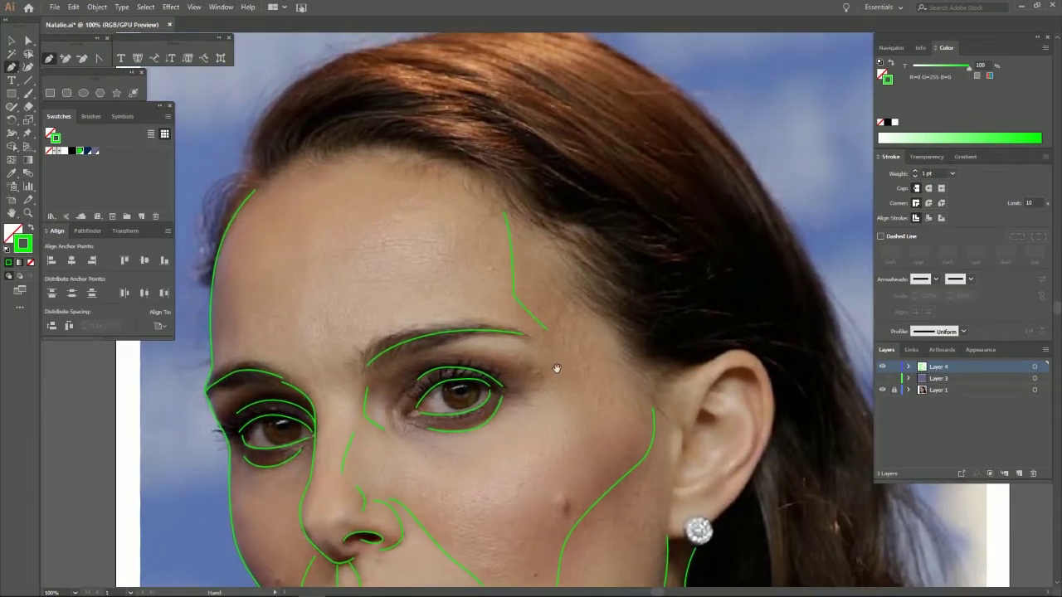
{"action": "left_click_drag", "start_coordinate": [561, 218], "coordinate": [596, 221]}
{"action": "left_click", "coordinate": [637, 222]}
{"action": "key", "text": "Escape"}
{"action": "mouse_move", "coordinate": [607, 259]}
{"action": "left_mouse_down"}
{"action": "mouse_move", "coordinate": [630, 290]}
{"action": "mouse_move", "coordinate": [699, 286]}
{"action": "left_mouse_up"}
{"action": "left_click", "coordinate": [712, 278]}
{"action": "key", "text": "Escape"}
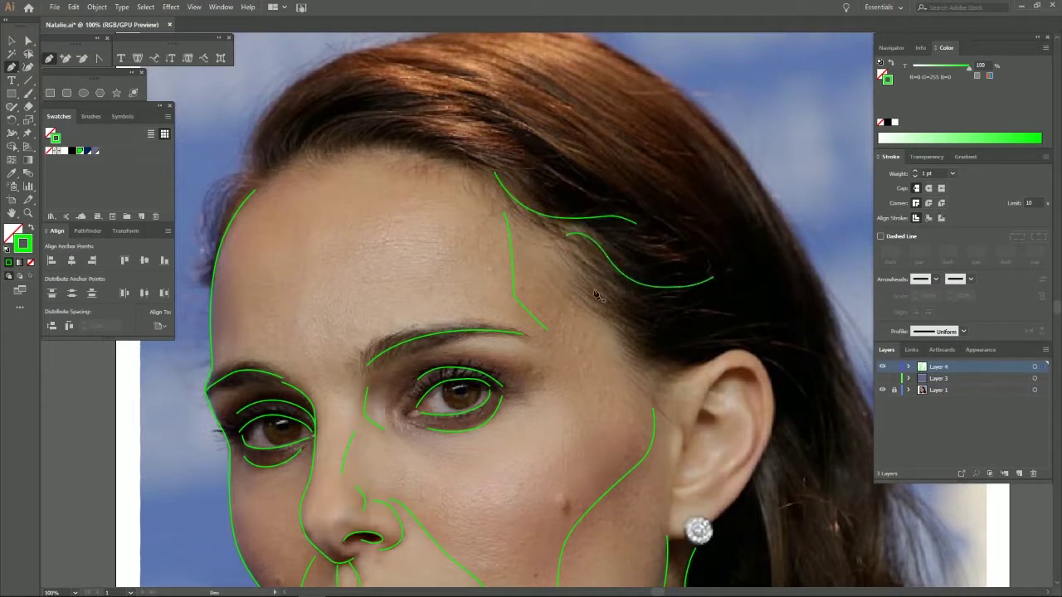
Step: Curve a hair line down toward the ear
{"action": "left_click_drag", "start_coordinate": [633, 338], "coordinate": [685, 367]}
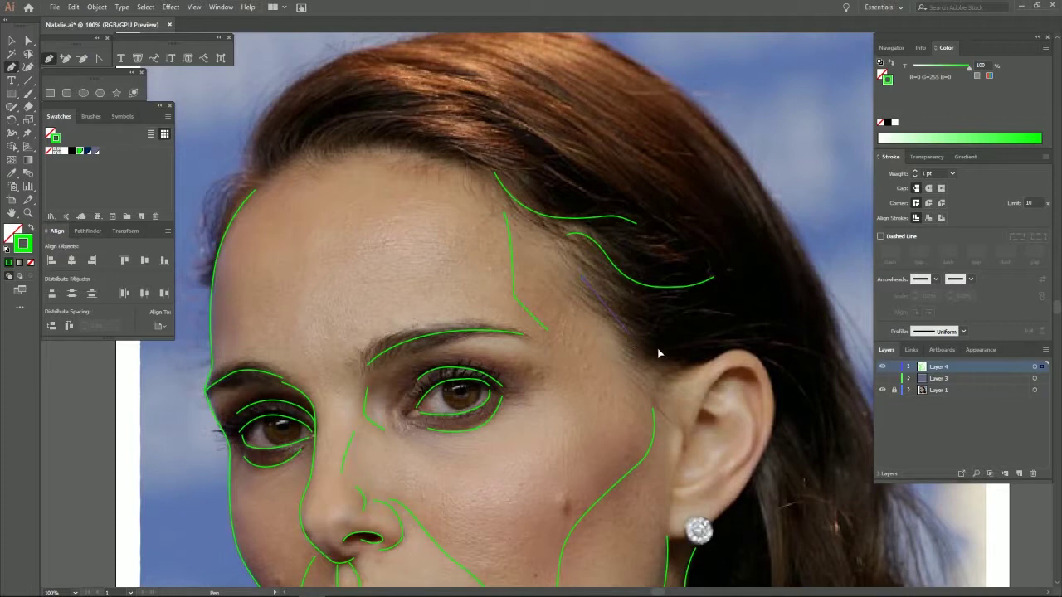
{"action": "left_click", "coordinate": [702, 367]}
{"action": "key", "text": "Escape"}
Step: Trace a long hair line above the ear, redoing misplaced points, ending toward the ear
{"action": "left_click", "coordinate": [624, 292]}
{"action": "left_click", "coordinate": [699, 331]}
{"action": "left_click", "coordinate": [769, 333]}
{"action": "left_click", "coordinate": [806, 351]}
{"action": "left_click", "coordinate": [831, 374]}
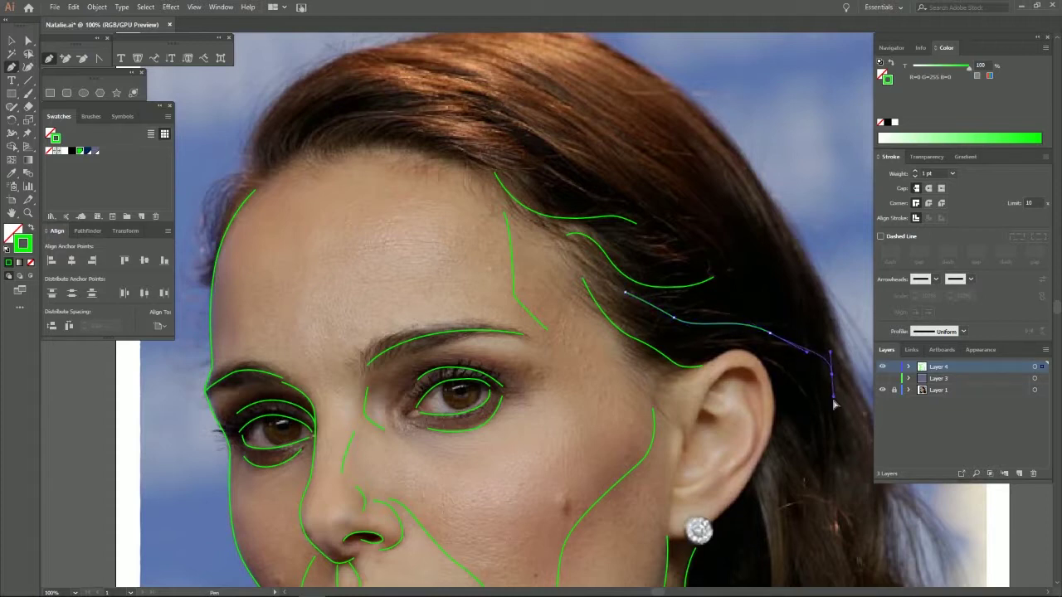
{"action": "key", "text": "ctrl+z"}
{"action": "key", "text": "ctrl+z"}
{"action": "key", "text": "ctrl+z"}
{"action": "left_click", "coordinate": [716, 335]}
{"action": "left_click", "coordinate": [752, 335]}
{"action": "left_click", "coordinate": [789, 334]}
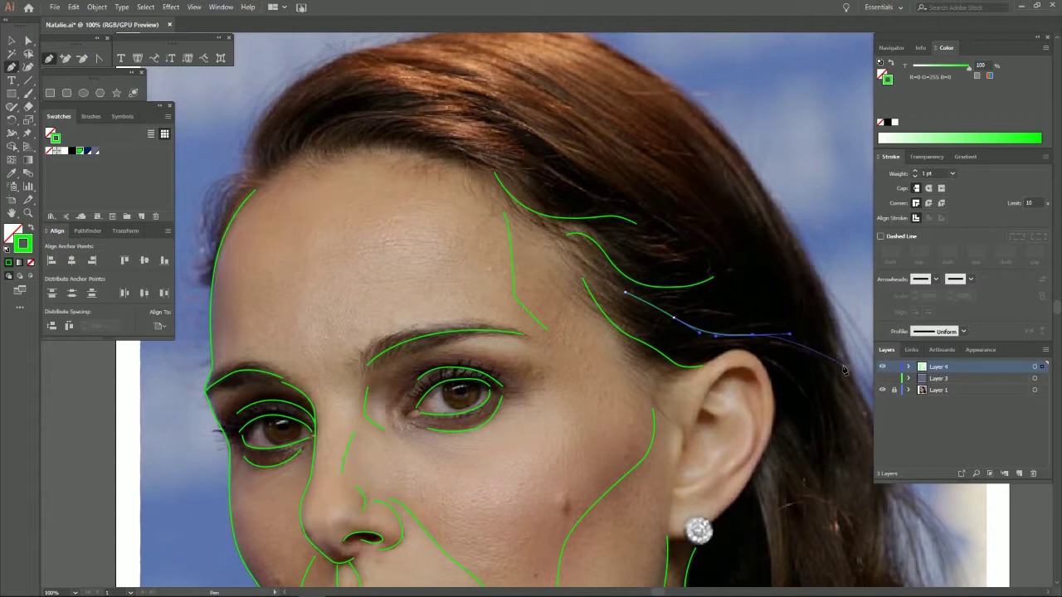
{"action": "left_click", "coordinate": [830, 366]}
{"action": "left_click", "coordinate": [749, 311], "text": "ctrl"}
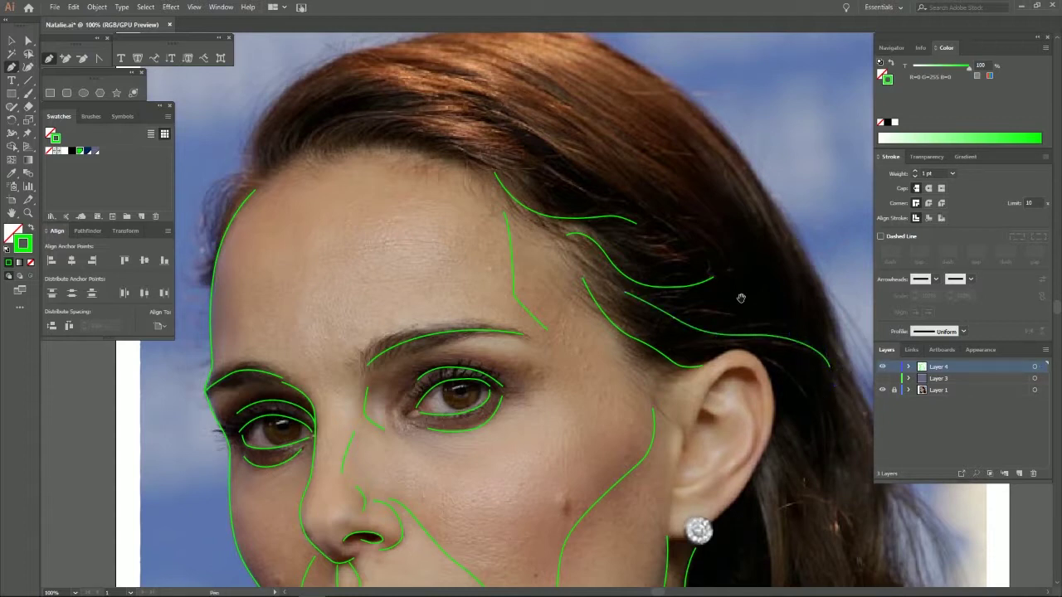
{"action": "left_click_drag", "start_coordinate": [750, 311], "coordinate": [624, 295]}
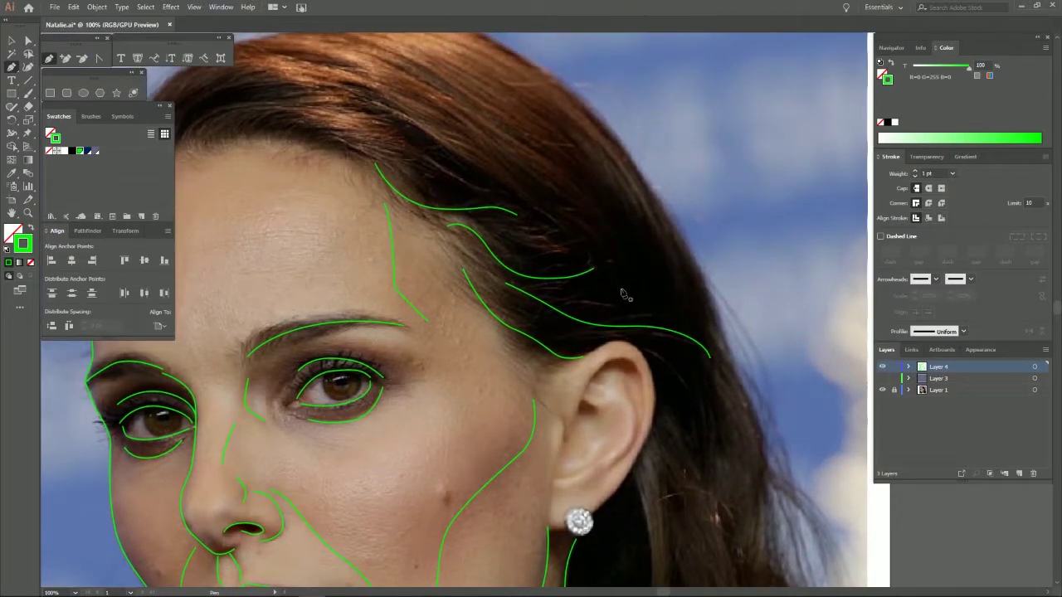
Step: Trace a curved green strand along the top hair and extend it further down
{"action": "left_click_drag", "start_coordinate": [572, 284], "coordinate": [672, 351]}
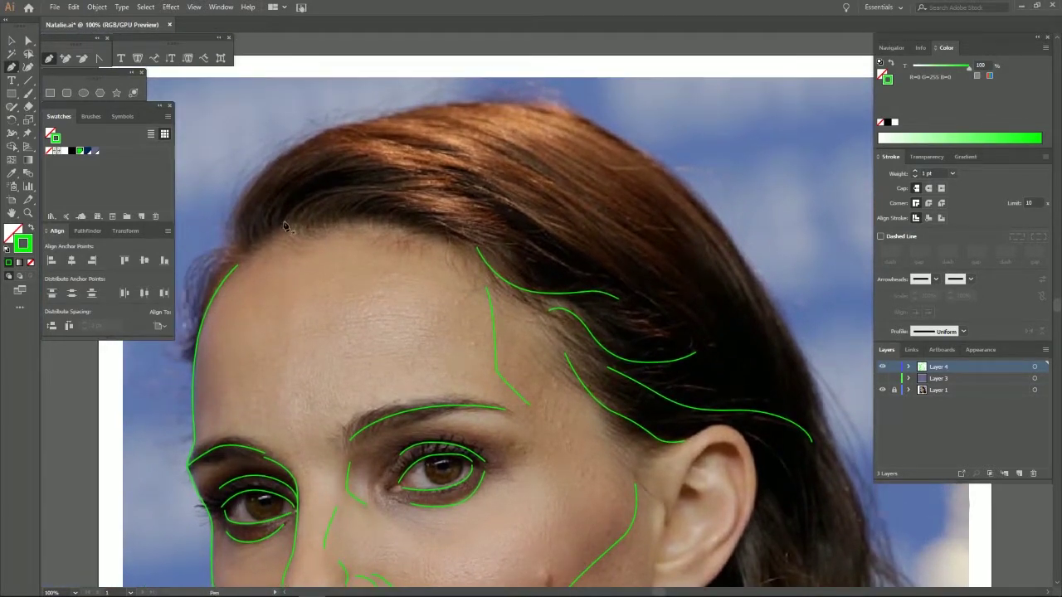
{"action": "left_click_drag", "start_coordinate": [365, 188], "coordinate": [492, 198]}
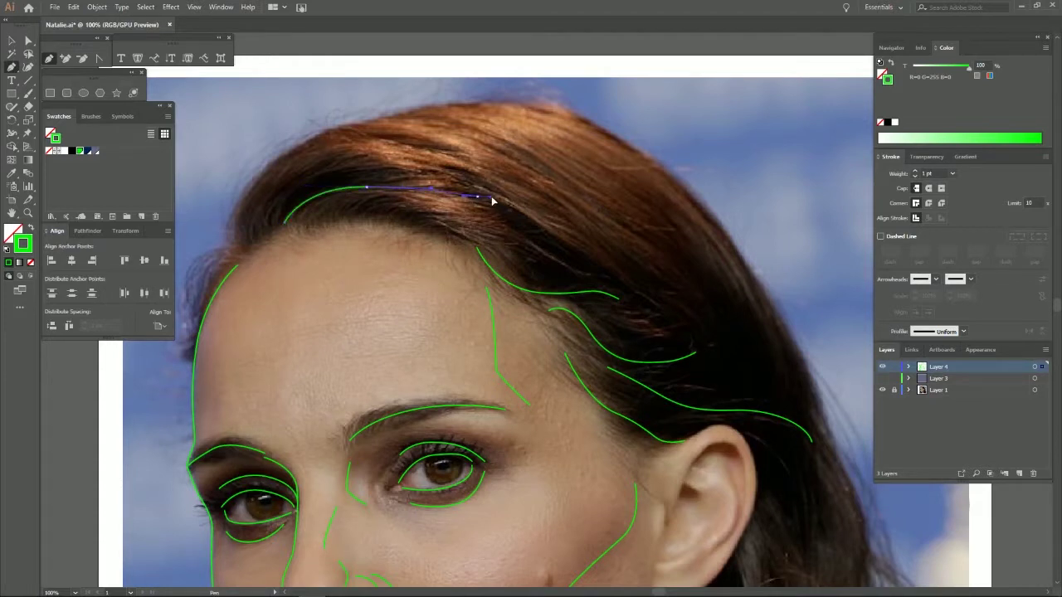
{"action": "left_click", "coordinate": [504, 223]}
{"action": "key", "text": "Escape"}
{"action": "left_click", "coordinate": [509, 230], "text": "ctrl"}
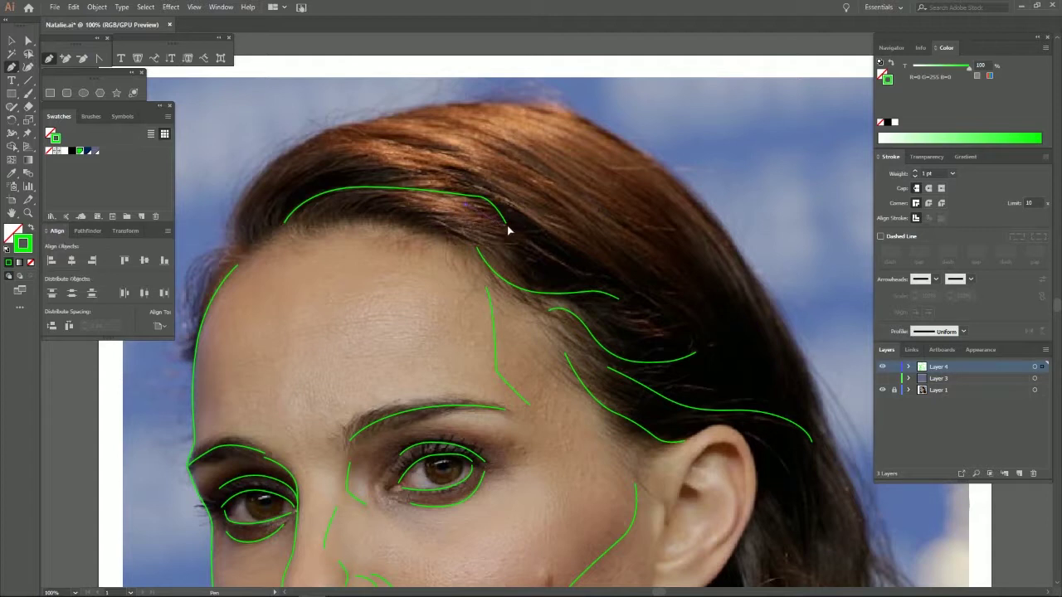
{"action": "left_click", "coordinate": [504, 224]}
{"action": "left_click_drag", "start_coordinate": [579, 268], "coordinate": [604, 275]}
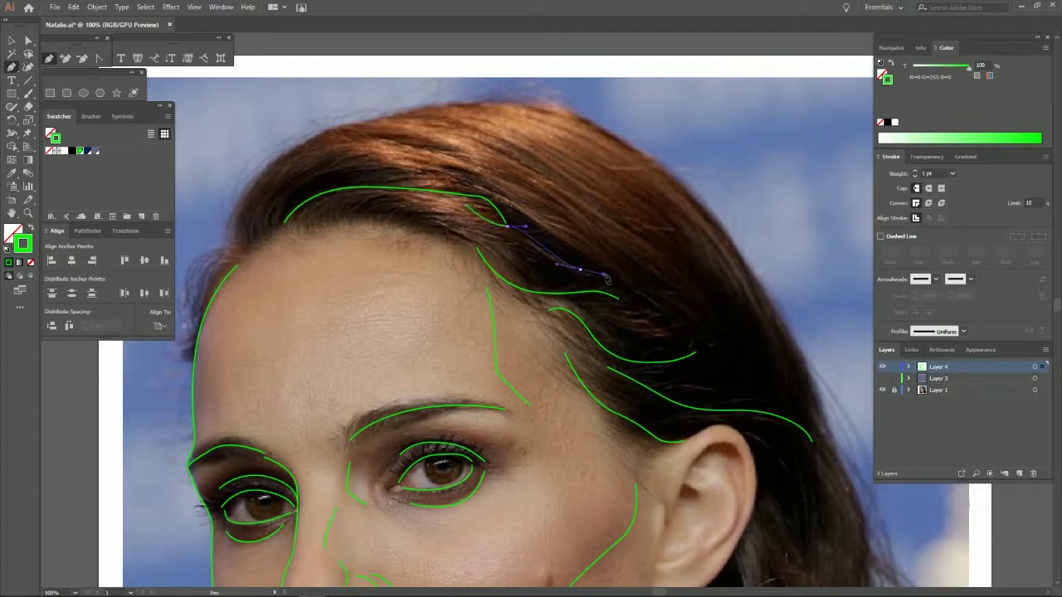
{"action": "left_click", "coordinate": [537, 280], "text": "ctrl"}
Step: Draw a curved strand across the crown plus short strands near it
{"action": "left_click", "coordinate": [338, 216]}
{"action": "left_click_drag", "start_coordinate": [506, 257], "coordinate": [522, 269]}
{"action": "left_click", "coordinate": [523, 269], "text": "ctrl"}
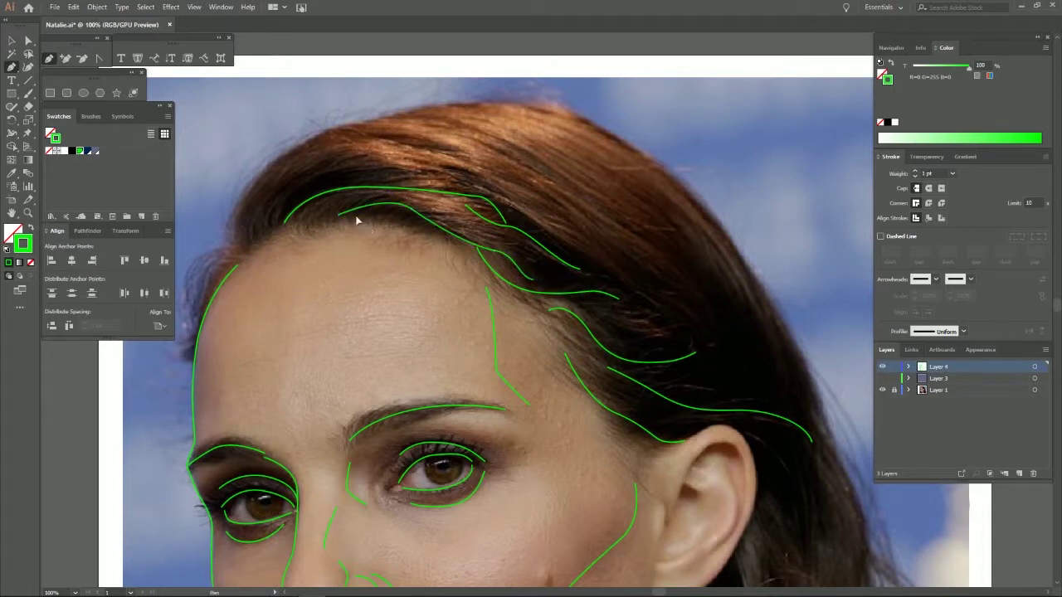
{"action": "left_click", "coordinate": [414, 230]}
{"action": "left_click", "coordinate": [331, 171], "text": "ctrl"}
Step: Trace a strand along the hairline, redrawing its end with a better curve
{"action": "left_click", "coordinate": [276, 224]}
{"action": "left_click_drag", "start_coordinate": [335, 170], "coordinate": [449, 179]}
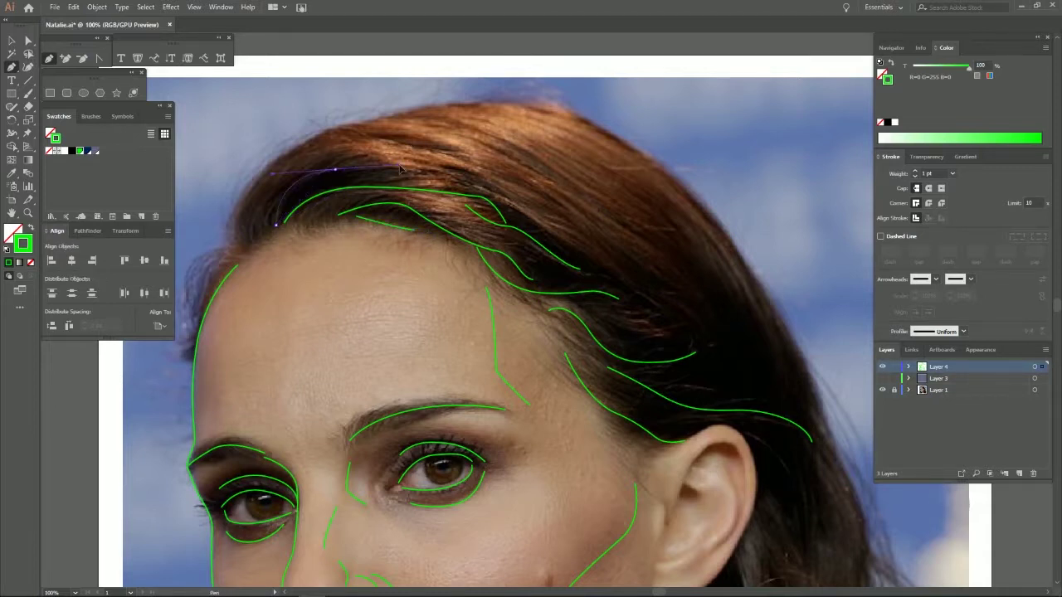
{"action": "left_click", "coordinate": [454, 177]}
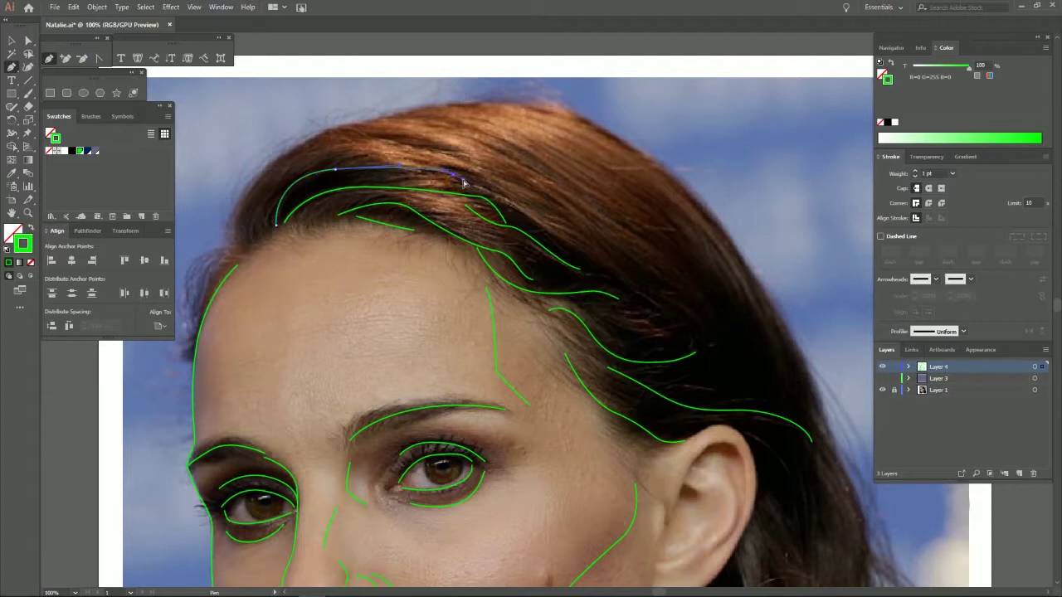
{"action": "key", "text": "ctrl+z"}
{"action": "left_click_drag", "start_coordinate": [473, 187], "coordinate": [506, 201]}
{"action": "key", "text": "Escape"}
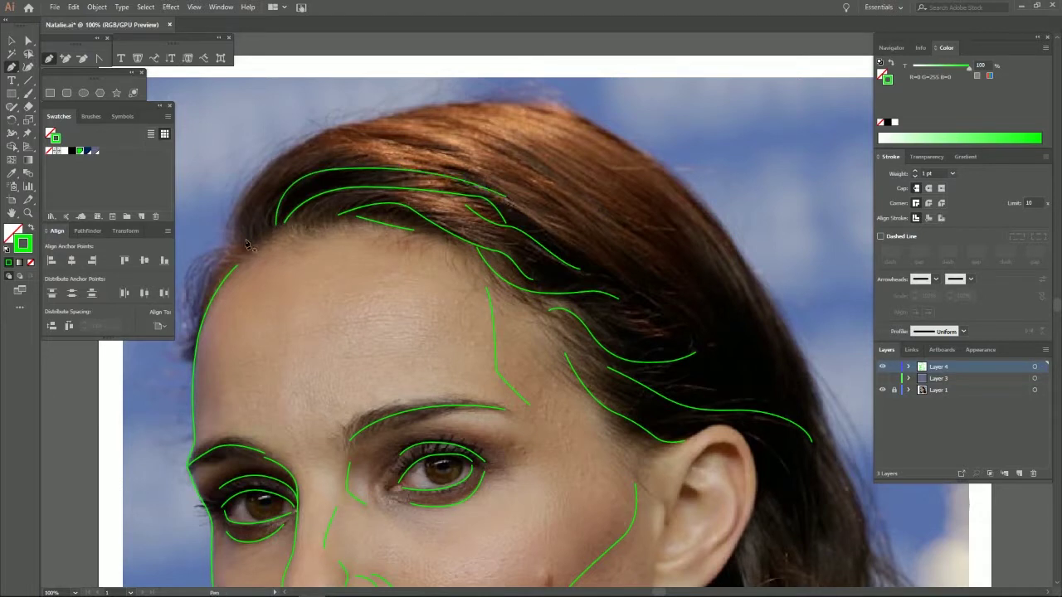
Step: Trace the outer hair edge curving up over the top of the head
{"action": "left_click", "coordinate": [241, 249]}
{"action": "left_click_drag", "start_coordinate": [288, 156], "coordinate": [350, 121]}
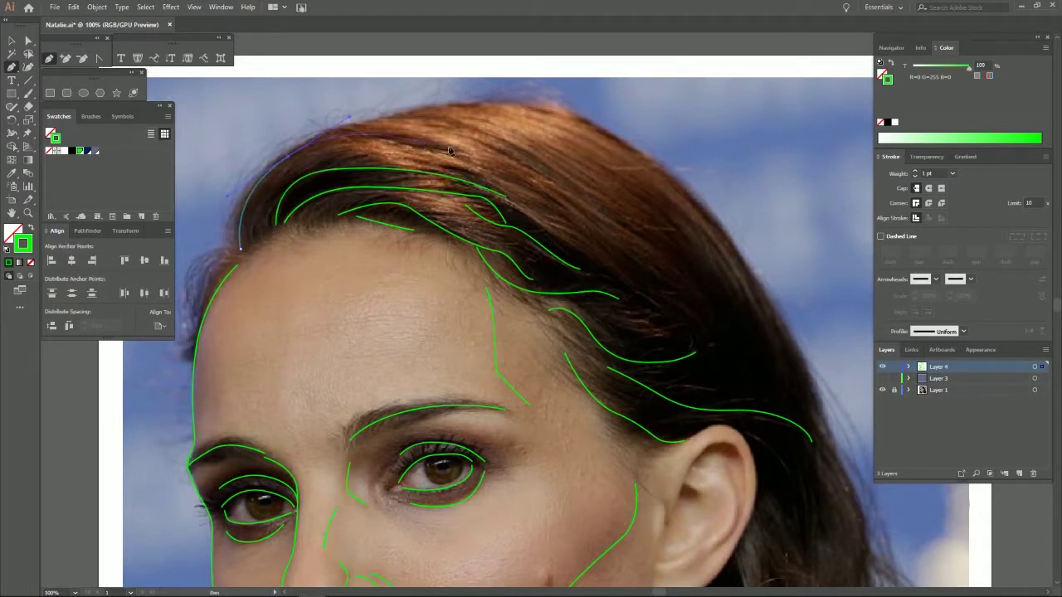
{"action": "left_click", "coordinate": [471, 163]}
{"action": "key", "text": "Escape"}
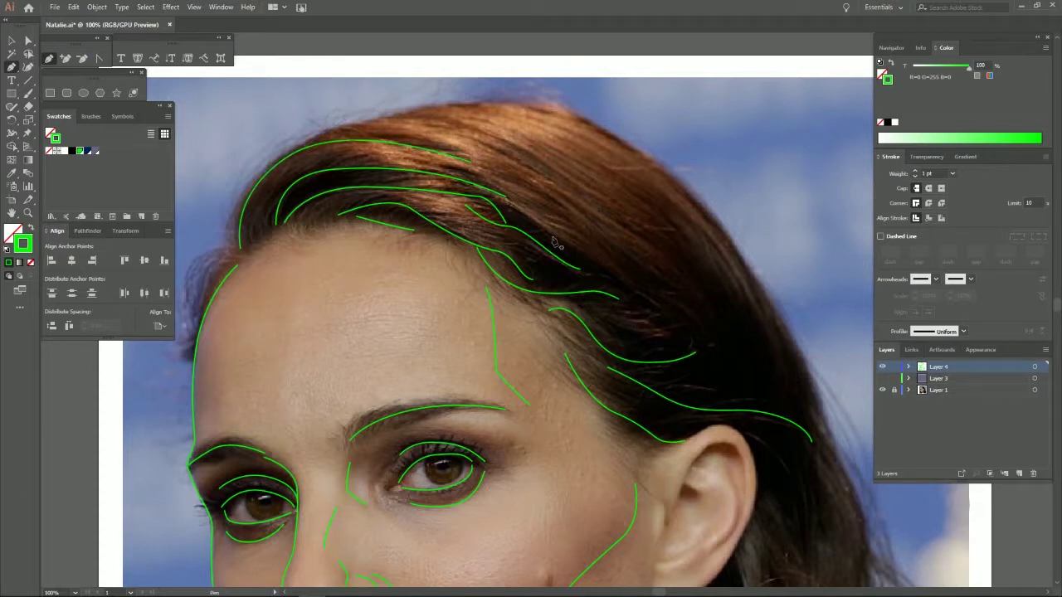
Step: Draw freehand strands across the crown and two down the back hair
{"action": "left_click_drag", "start_coordinate": [544, 233], "coordinate": [680, 318]}
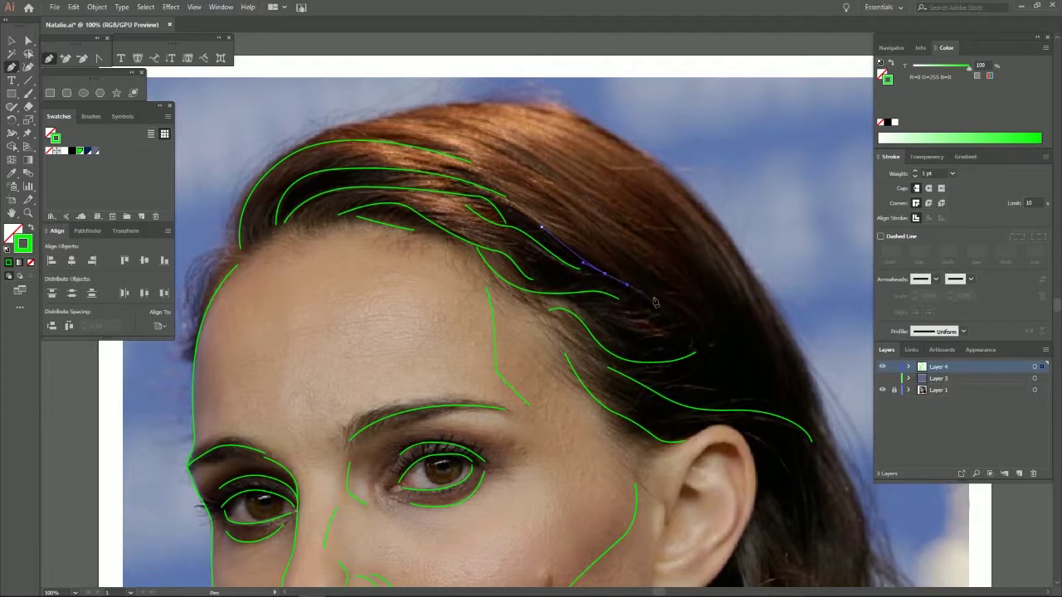
{"action": "left_click_drag", "start_coordinate": [604, 274], "coordinate": [692, 325]}
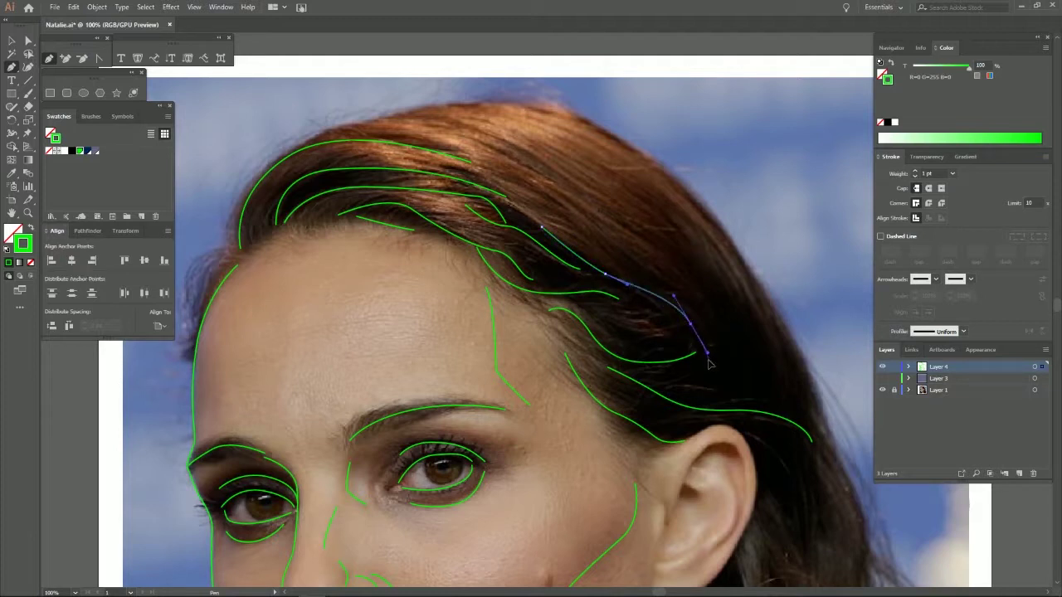
{"action": "left_click", "coordinate": [674, 248], "text": "ctrl"}
{"action": "left_click_drag", "start_coordinate": [653, 242], "coordinate": [724, 337]}
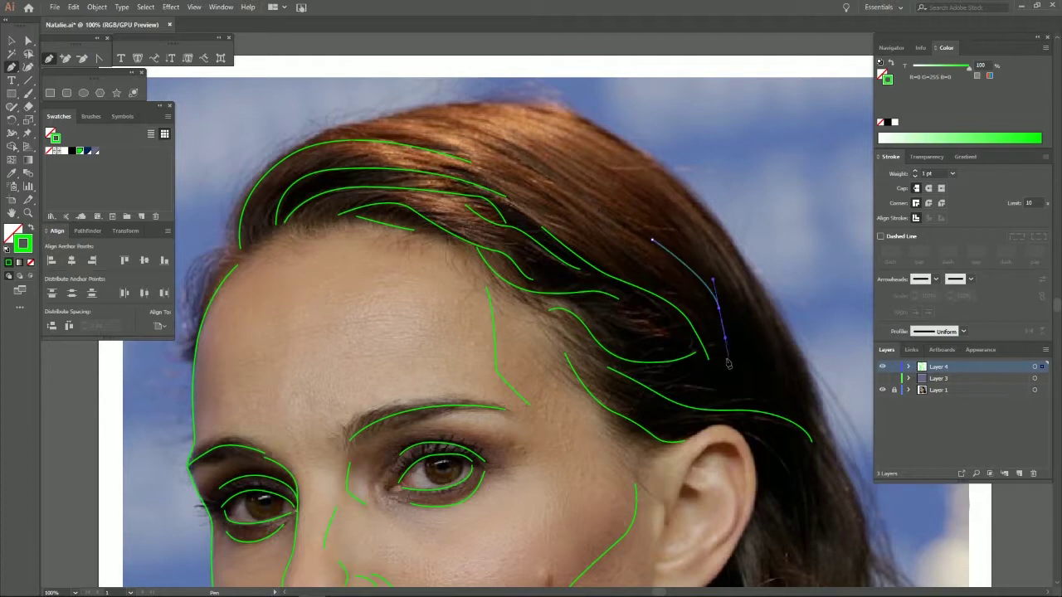
{"action": "left_click_drag", "start_coordinate": [719, 310], "coordinate": [715, 361]}
{"action": "left_click", "coordinate": [690, 242], "text": "ctrl"}
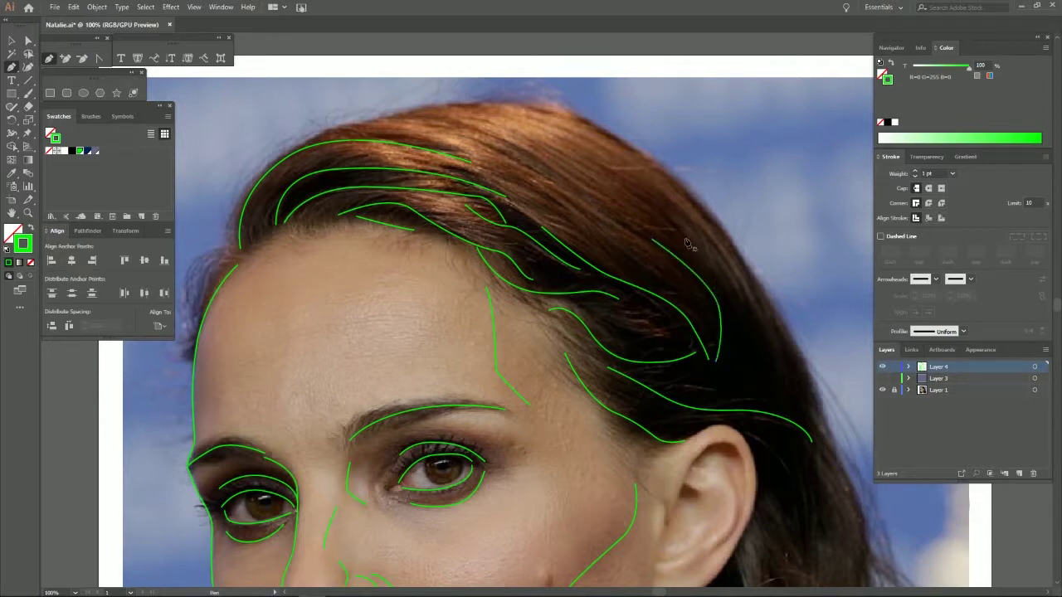
{"action": "left_click_drag", "start_coordinate": [681, 234], "coordinate": [770, 347]}
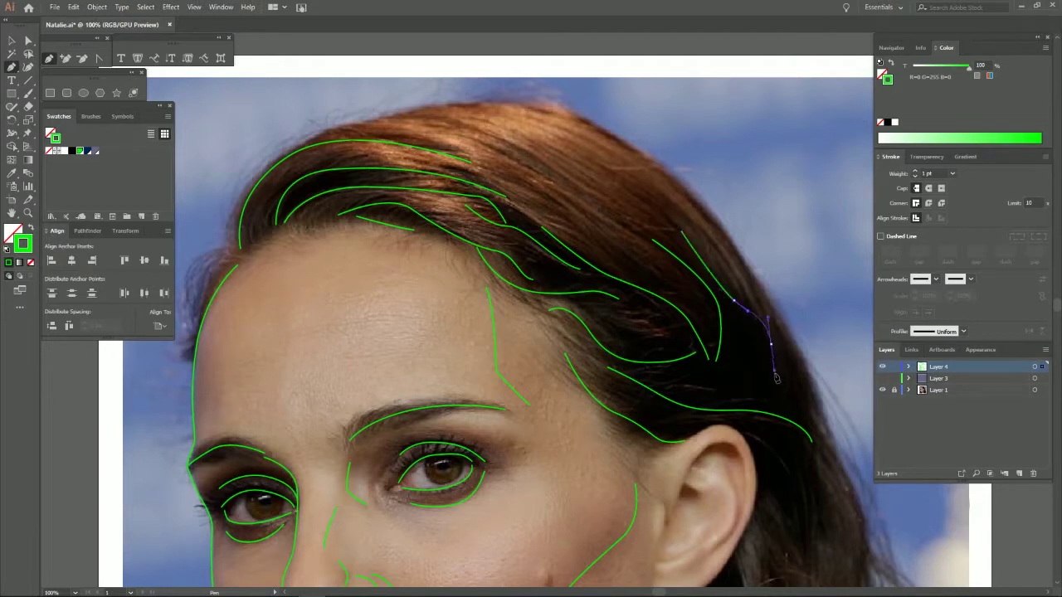
{"action": "left_click", "coordinate": [688, 207], "text": "ctrl"}
Step: Draw several long strokes tracing the top of the hair
{"action": "left_click_drag", "start_coordinate": [371, 125], "coordinate": [479, 145]}
{"action": "left_click_drag", "start_coordinate": [537, 174], "coordinate": [559, 185]}
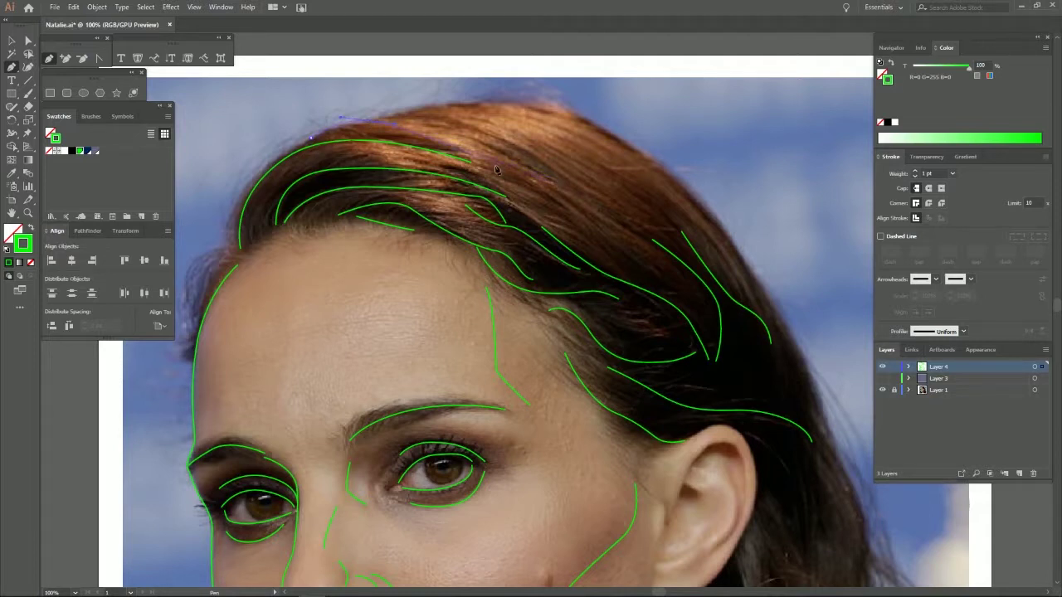
{"action": "left_click_drag", "start_coordinate": [481, 137], "coordinate": [492, 145]}
{"action": "left_click", "coordinate": [374, 131], "text": "ctrl"}
{"action": "left_click_drag", "start_coordinate": [424, 131], "coordinate": [553, 185]}
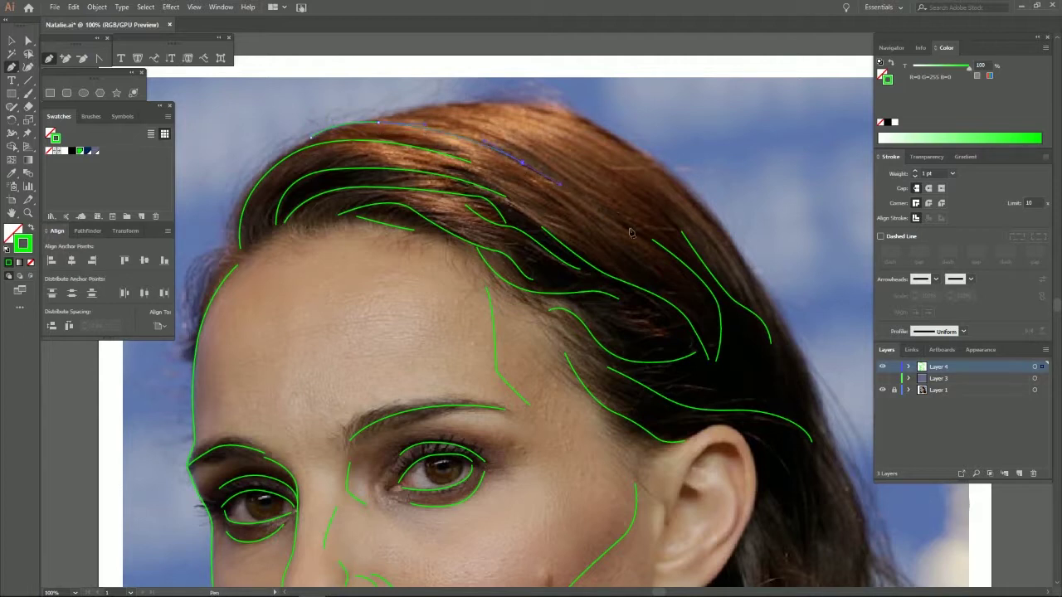
{"action": "left_click_drag", "start_coordinate": [634, 235], "coordinate": [633, 231]}
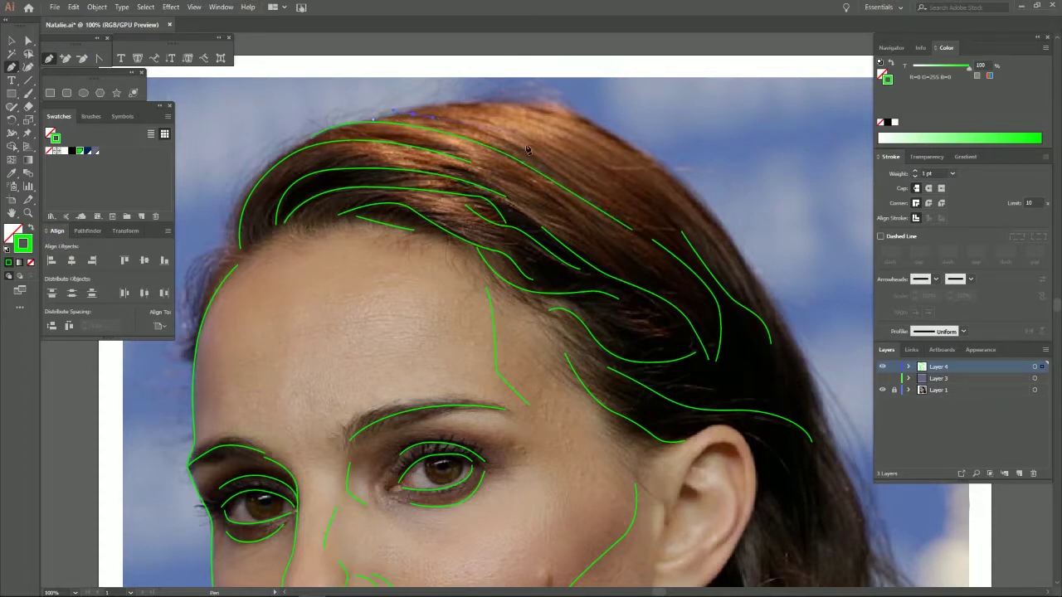
{"action": "left_click_drag", "start_coordinate": [558, 182], "coordinate": [567, 180]}
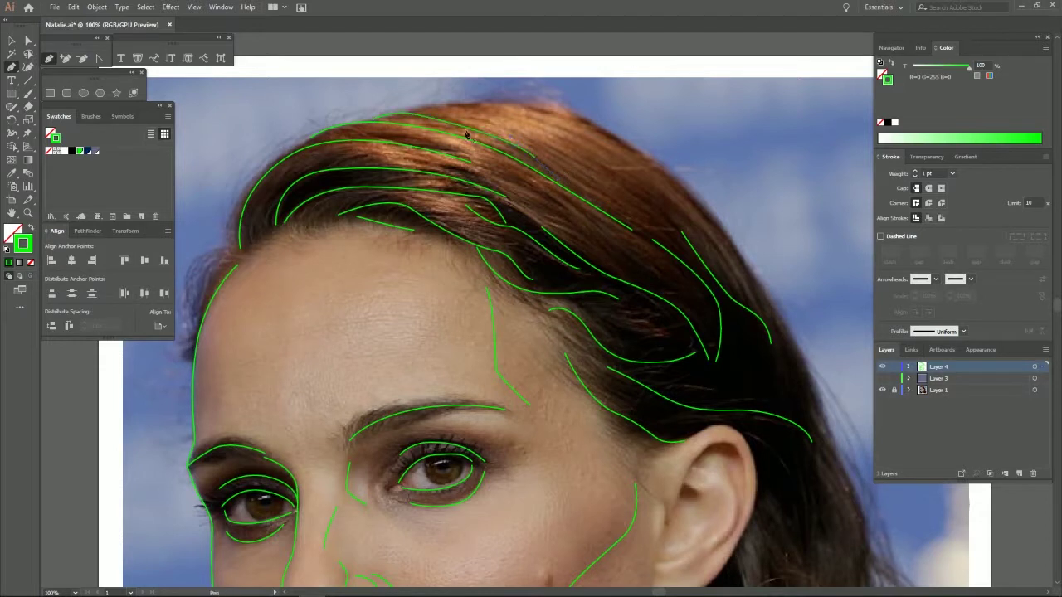
{"action": "left_click_drag", "start_coordinate": [423, 114], "coordinate": [480, 115]}
{"action": "left_click_drag", "start_coordinate": [470, 110], "coordinate": [473, 111]}
{"action": "left_click_drag", "start_coordinate": [641, 170], "coordinate": [591, 146]}
Step: Trace the hair's outer edge from the crown down the back
{"action": "left_click_drag", "start_coordinate": [471, 106], "coordinate": [625, 134]}
{"action": "left_click_drag", "start_coordinate": [720, 224], "coordinate": [780, 321]}
{"action": "mouse_move", "coordinate": [786, 352]}
{"action": "left_mouse_down"}
{"action": "mouse_move", "coordinate": [788, 363]}
{"action": "mouse_move", "coordinate": [784, 340]}
{"action": "left_mouse_up"}
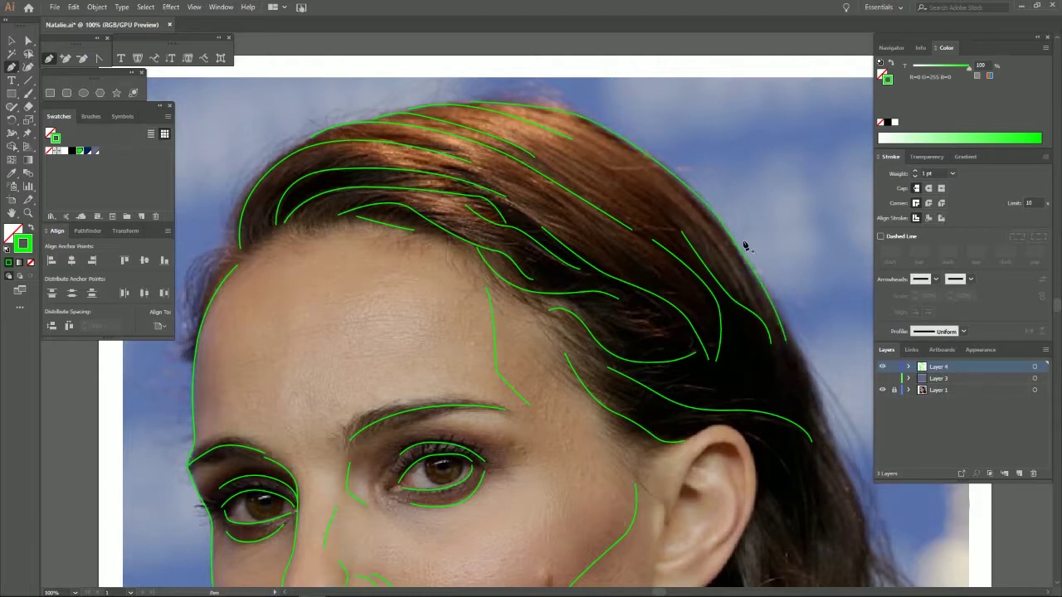
{"action": "left_click_drag", "start_coordinate": [687, 216], "coordinate": [745, 283]}
{"action": "mouse_move", "coordinate": [745, 284]}
{"action": "left_mouse_down"}
{"action": "mouse_move", "coordinate": [755, 330]}
{"action": "mouse_move", "coordinate": [722, 286]}
{"action": "left_mouse_up"}
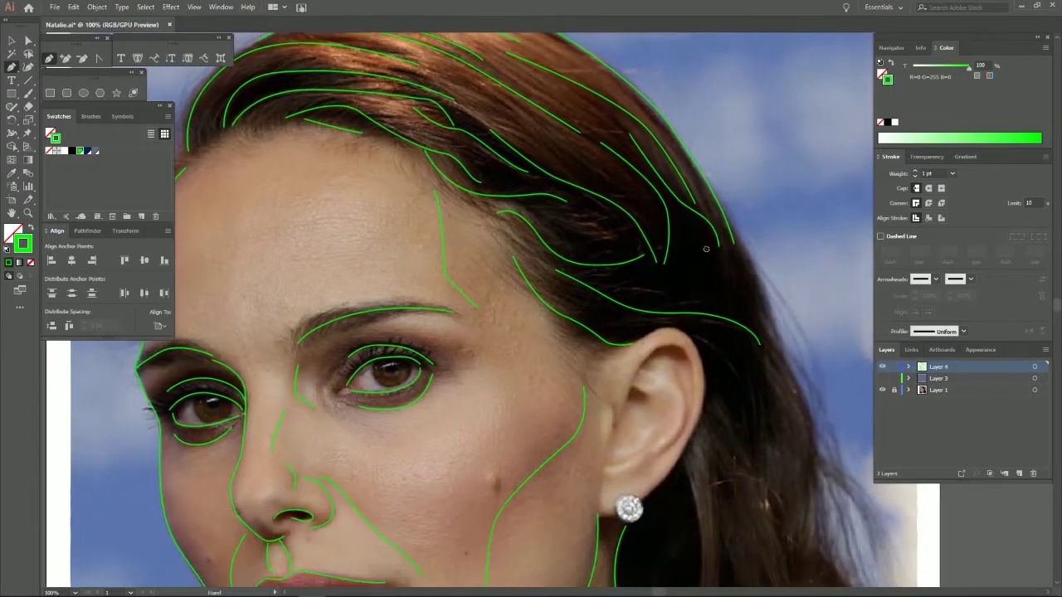
Step: Extend the outer hair outline down past the ear and finish the path
{"action": "left_click", "coordinate": [742, 304], "text": "ctrl"}
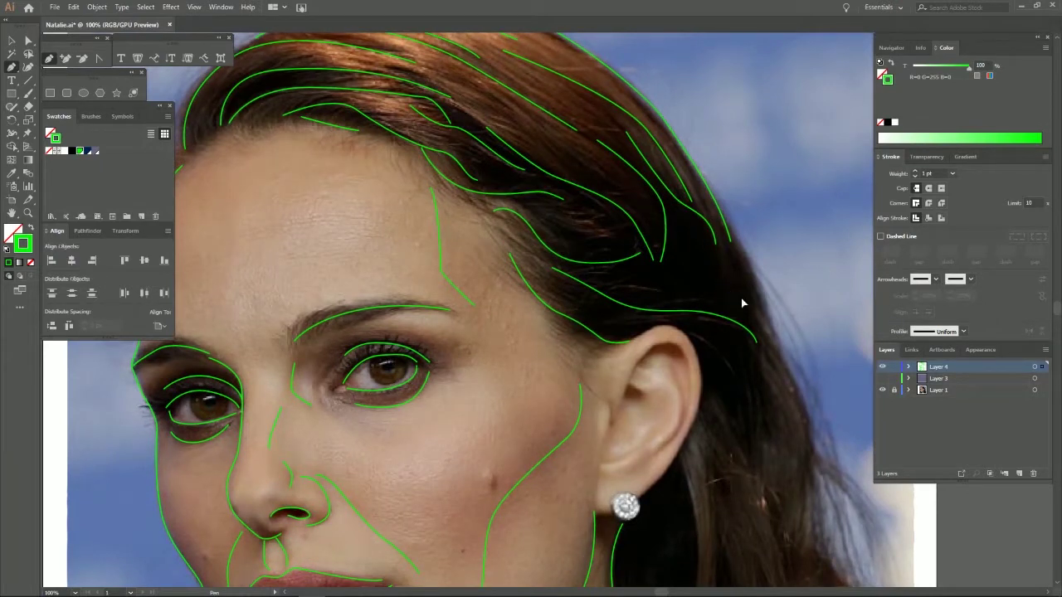
{"action": "left_click_drag", "start_coordinate": [761, 330], "coordinate": [791, 370]}
{"action": "left_click_drag", "start_coordinate": [805, 525], "coordinate": [778, 554]}
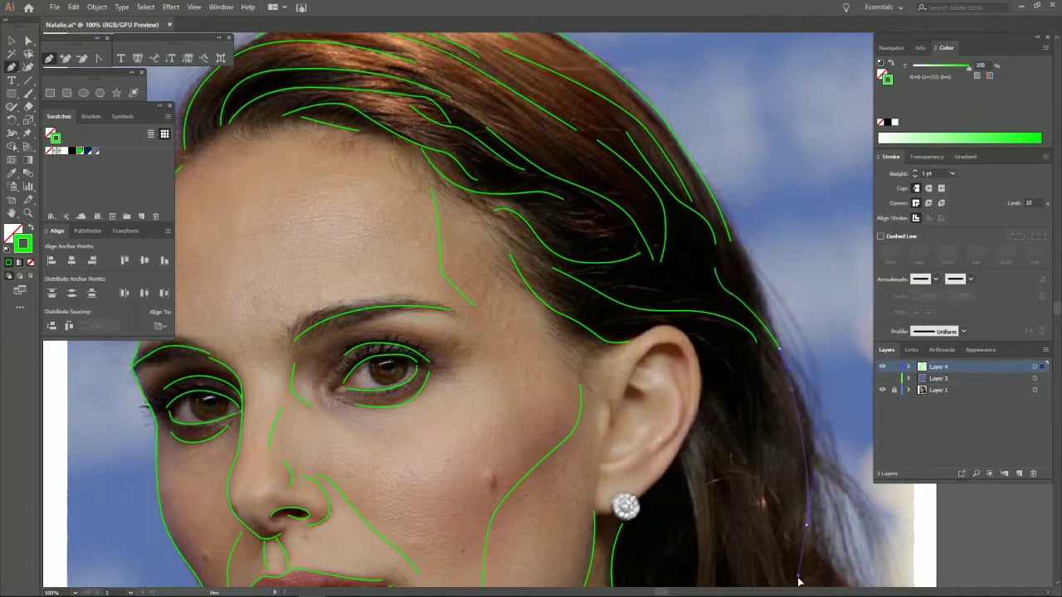
{"action": "scroll", "coordinate": [796, 556], "scroll_direction": "down", "scroll_amount": 3}
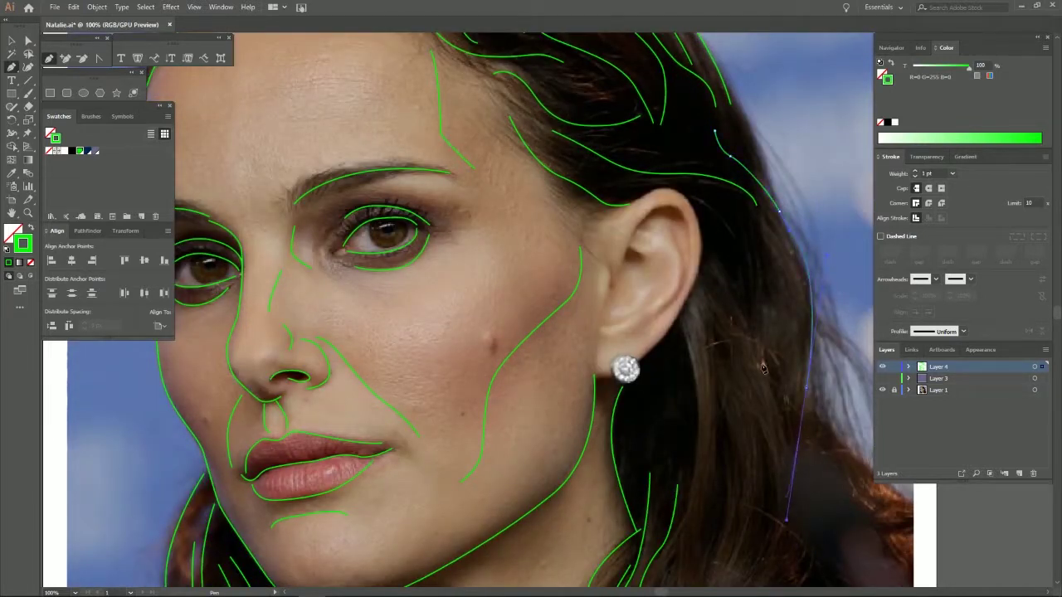
{"action": "key", "text": "Escape"}
Step: Select the outline and pan down to the hair below the ear and neck
{"action": "left_click_drag", "start_coordinate": [788, 218], "coordinate": [772, 319]}
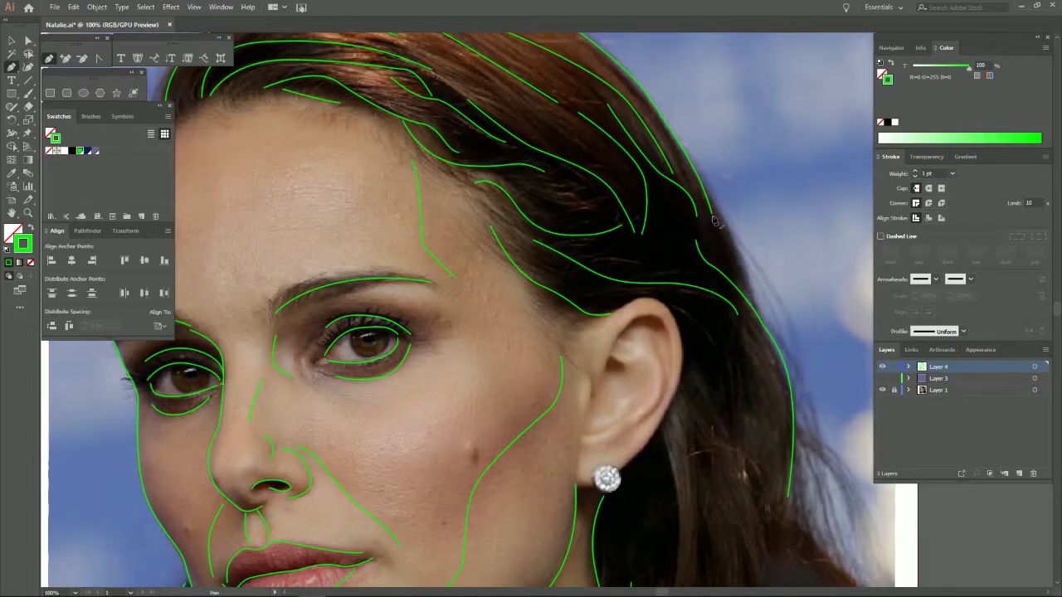
{"action": "left_click", "coordinate": [754, 297]}
{"action": "left_click_drag", "start_coordinate": [766, 353], "coordinate": [789, 151]}
{"action": "mouse_move", "coordinate": [800, 192]}
{"action": "left_mouse_down"}
{"action": "mouse_move", "coordinate": [819, 83]}
{"action": "mouse_move", "coordinate": [793, 106]}
{"action": "left_mouse_up"}
Step: Trace a long strand from behind the ear down into the dark hair
{"action": "left_click", "coordinate": [685, 93]}
{"action": "left_click", "coordinate": [733, 197]}
{"action": "left_click", "coordinate": [748, 235]}
{"action": "left_click", "coordinate": [753, 267]}
{"action": "left_click", "coordinate": [757, 301]}
{"action": "left_click", "coordinate": [761, 343]}
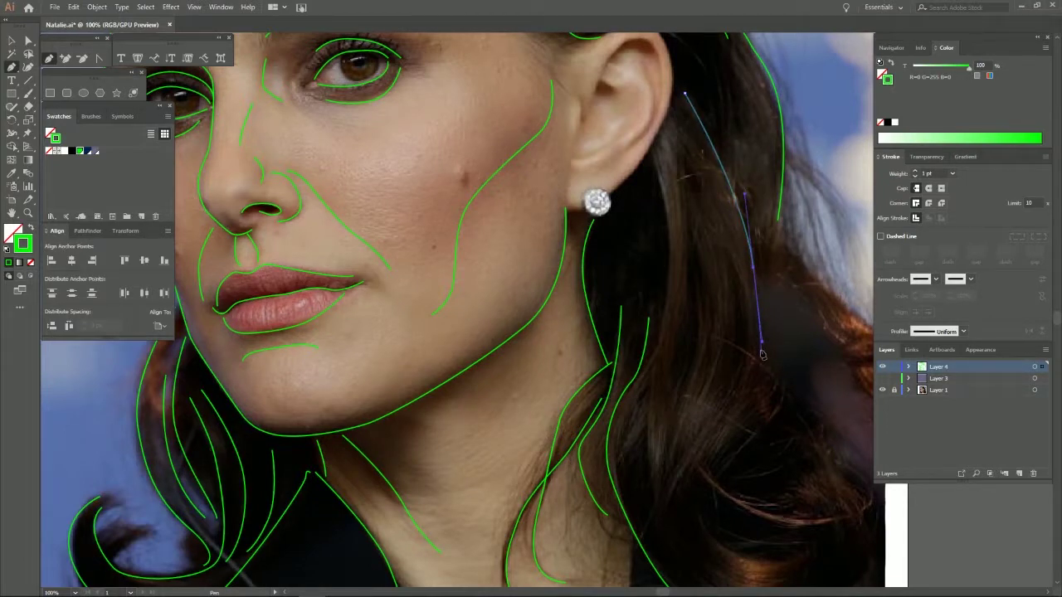
{"action": "left_click", "coordinate": [752, 377]}
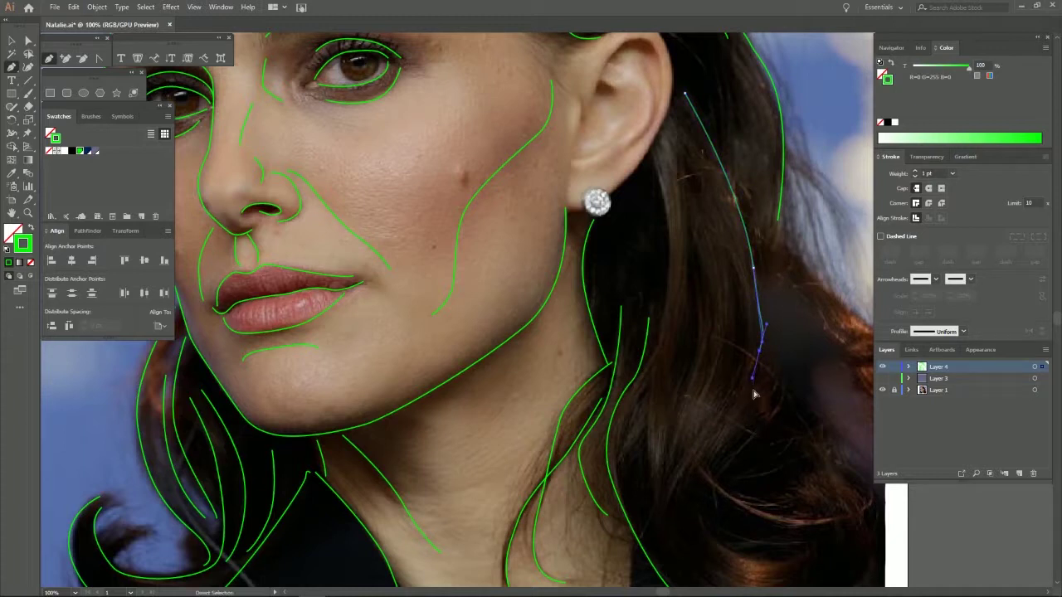
{"action": "key", "text": "ctrl+z"}
{"action": "key", "text": "ctrl+z"}
{"action": "key", "text": "ctrl+z"}
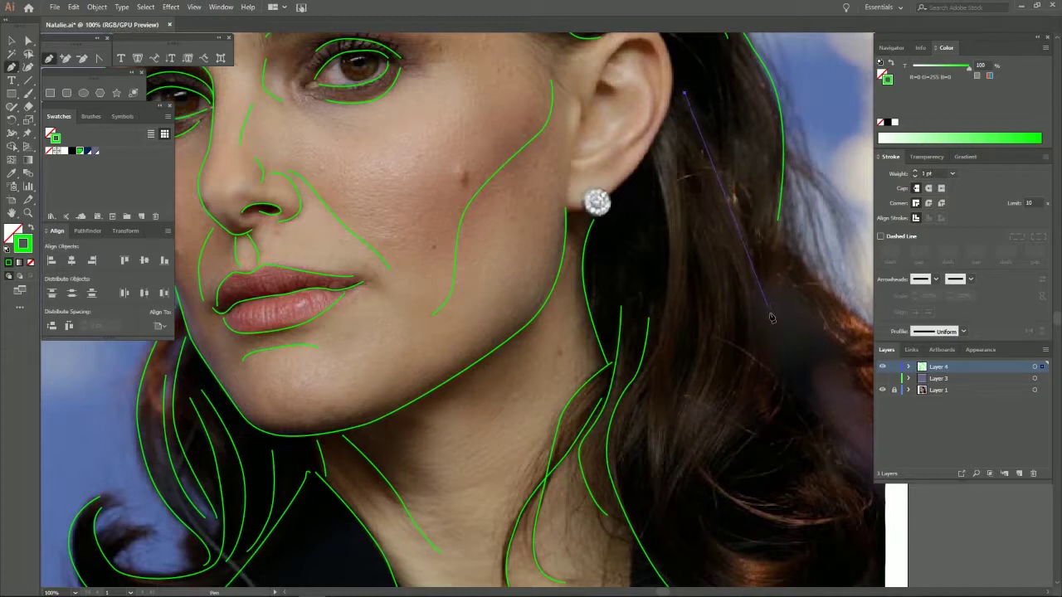
{"action": "left_click_drag", "start_coordinate": [755, 313], "coordinate": [749, 427]}
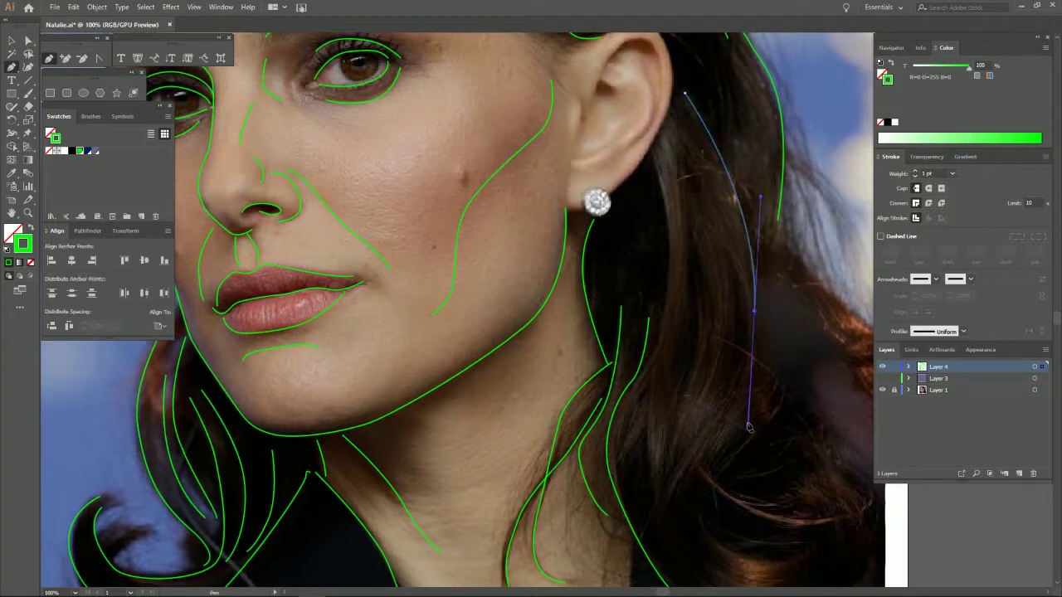
{"action": "left_click", "coordinate": [657, 529]}
{"action": "left_click", "coordinate": [696, 444], "text": "ctrl"}
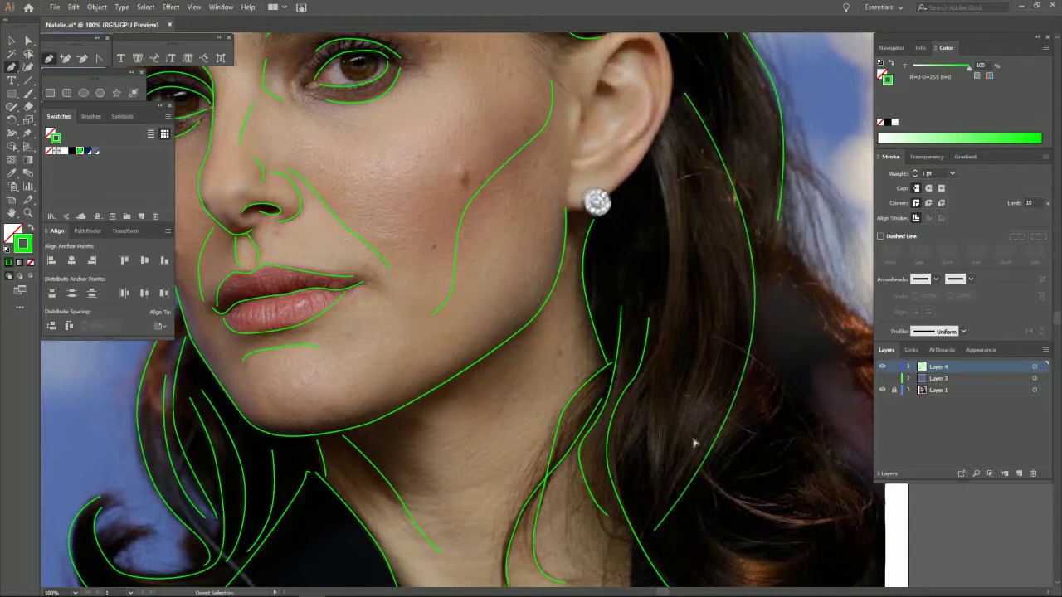
Step: Draw three curved strands running down the hair beside the neck
{"action": "left_click_drag", "start_coordinate": [690, 297], "coordinate": [676, 356]}
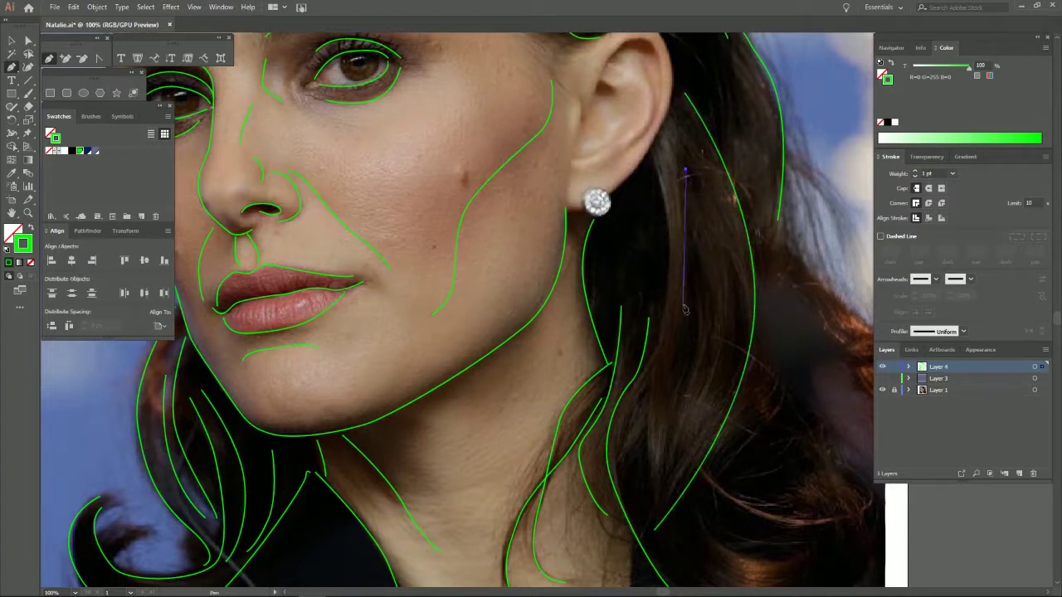
{"action": "left_click_drag", "start_coordinate": [670, 394], "coordinate": [680, 429]}
{"action": "left_click", "coordinate": [701, 336], "text": "ctrl"}
{"action": "left_click", "coordinate": [697, 299]}
{"action": "left_click_drag", "start_coordinate": [691, 366], "coordinate": [676, 403]}
{"action": "left_click_drag", "start_coordinate": [670, 448], "coordinate": [659, 496]}
{"action": "left_click", "coordinate": [722, 317], "text": "ctrl"}
{"action": "left_click", "coordinate": [728, 264]}
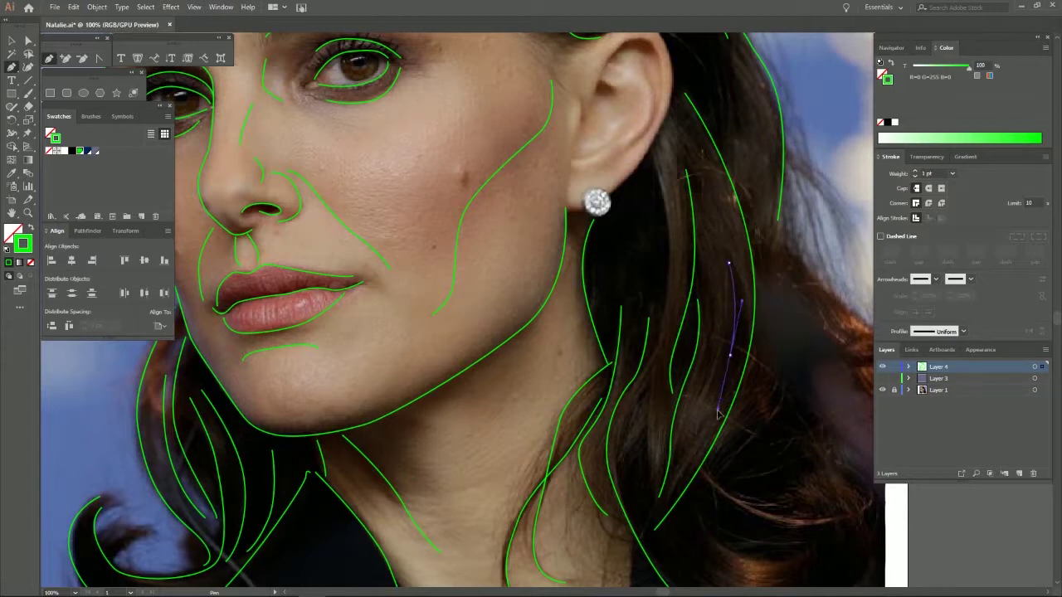
{"action": "left_click_drag", "start_coordinate": [675, 474], "coordinate": [668, 489]}
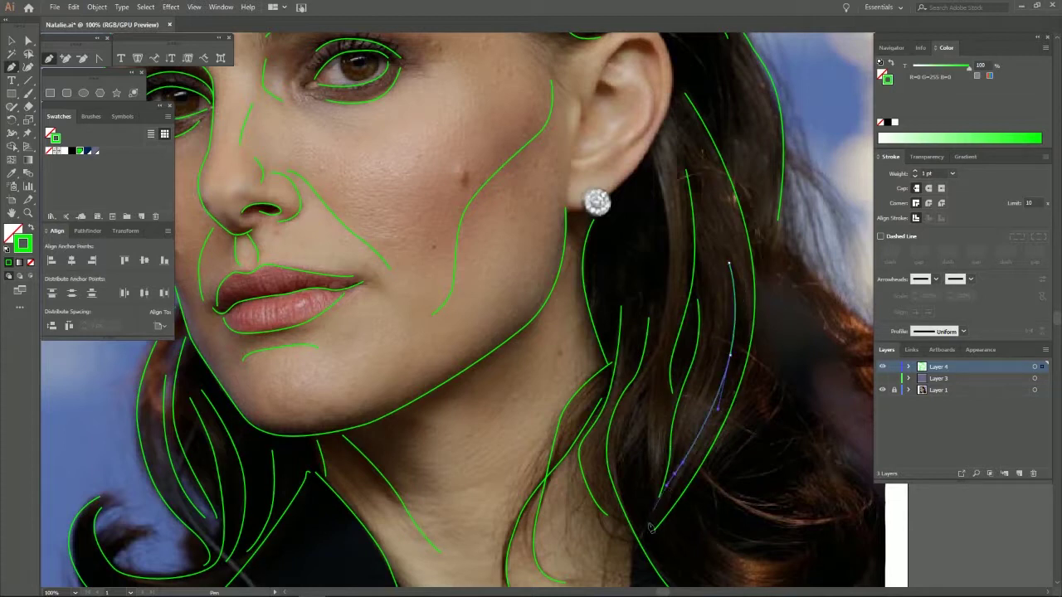
{"action": "left_click", "coordinate": [660, 348], "text": "ctrl"}
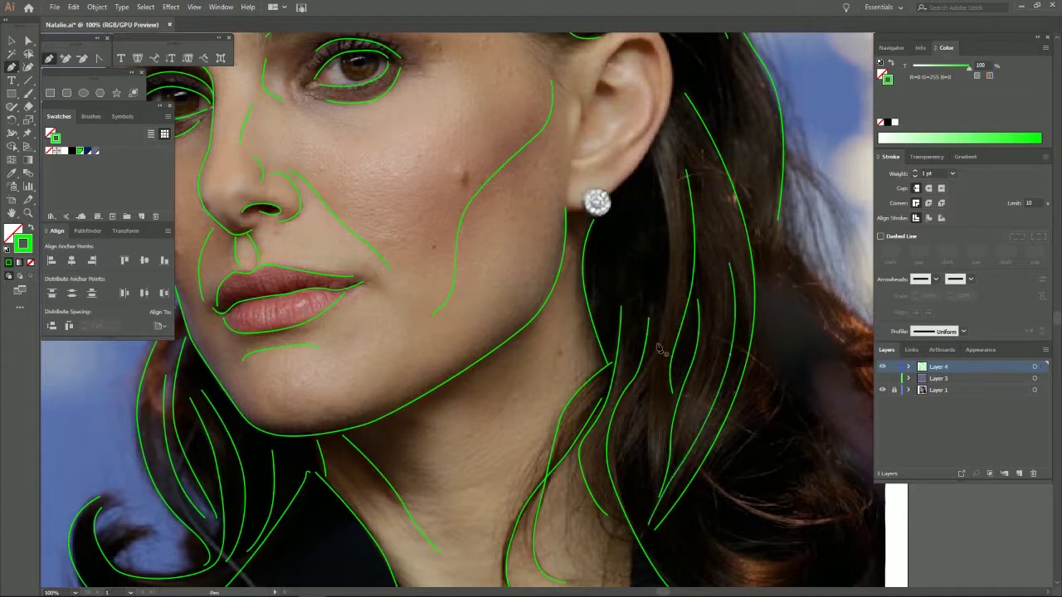
Step: Add a strand just below the ear and a short one continuing downward
{"action": "left_click", "coordinate": [650, 153]}
{"action": "left_click_drag", "start_coordinate": [670, 282], "coordinate": [663, 331]}
{"action": "left_click", "coordinate": [645, 374]}
{"action": "key", "text": "Escape"}
{"action": "left_click", "coordinate": [645, 423]}
{"action": "key", "text": "Escape"}
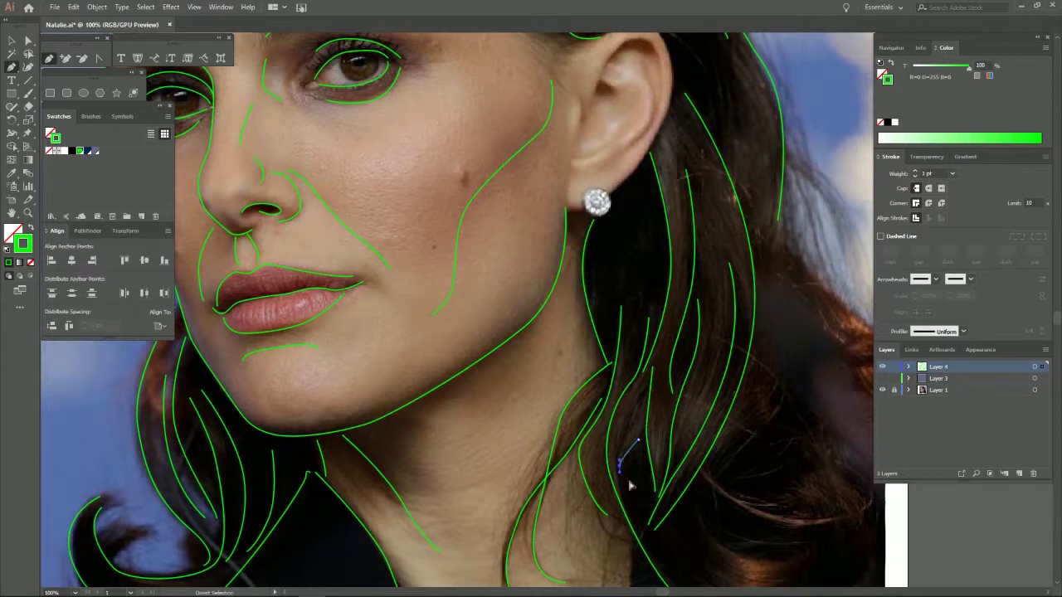
{"action": "left_click_drag", "start_coordinate": [742, 470], "coordinate": [672, 317]}
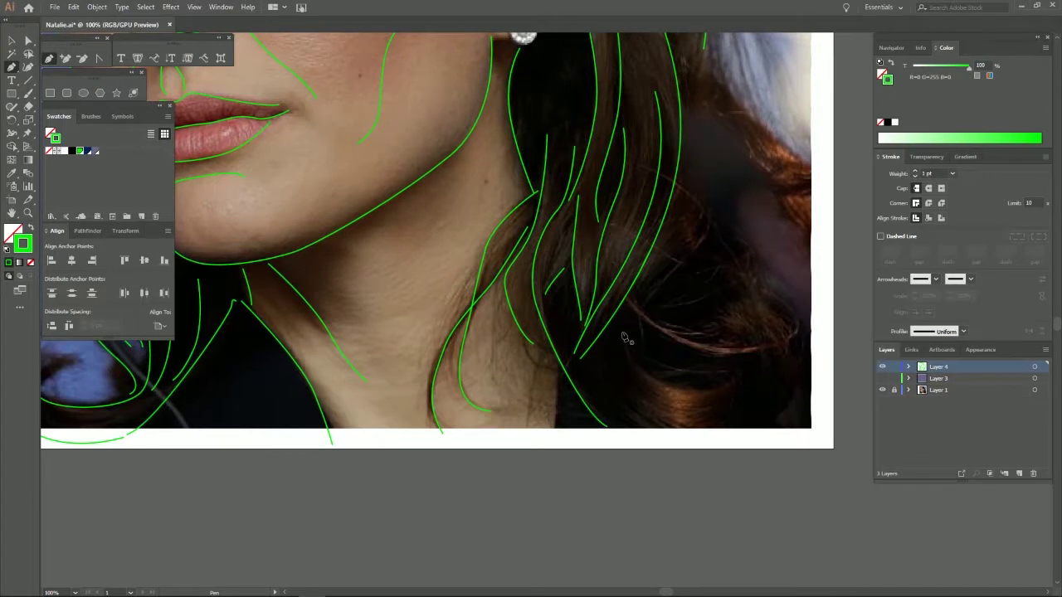
Step: Draw a curl across the lower hair and a curve along its bottom edge
{"action": "left_click_drag", "start_coordinate": [682, 390], "coordinate": [732, 390]}
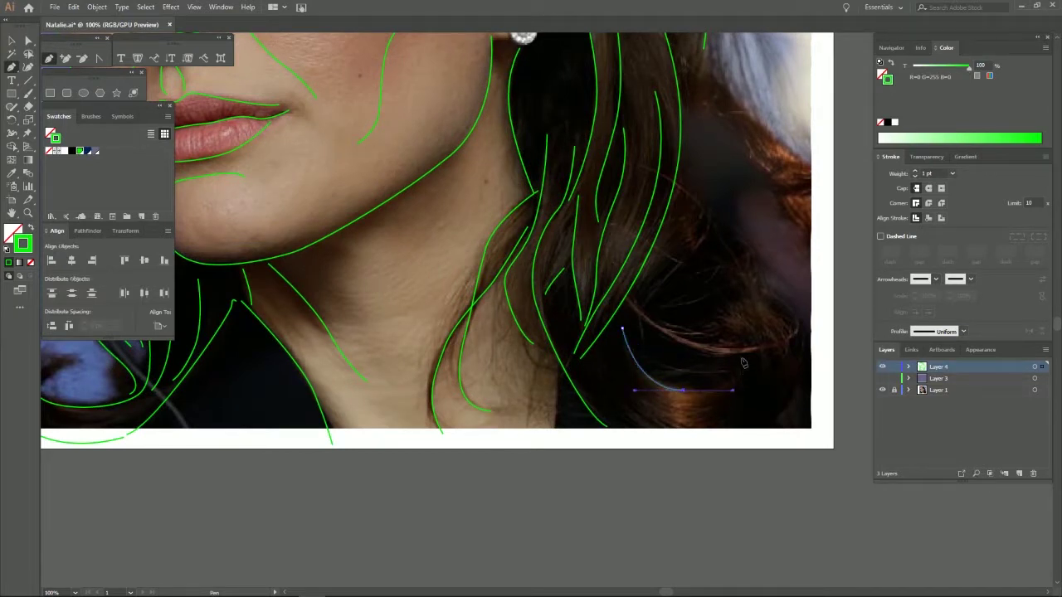
{"action": "left_click", "coordinate": [741, 360]}
{"action": "key", "text": "Escape"}
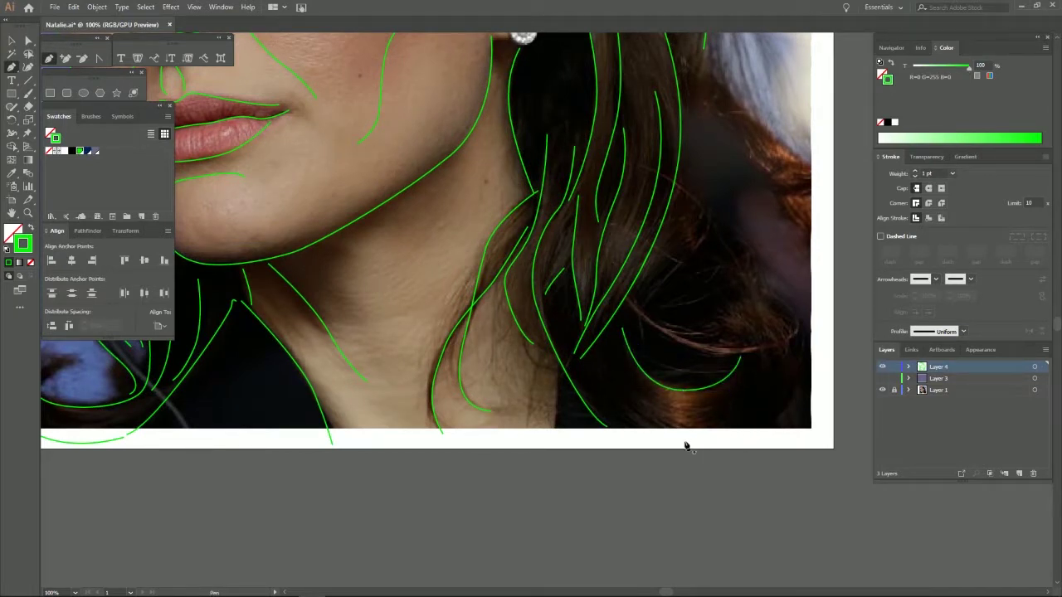
{"action": "left_click_drag", "start_coordinate": [735, 446], "coordinate": [780, 428]}
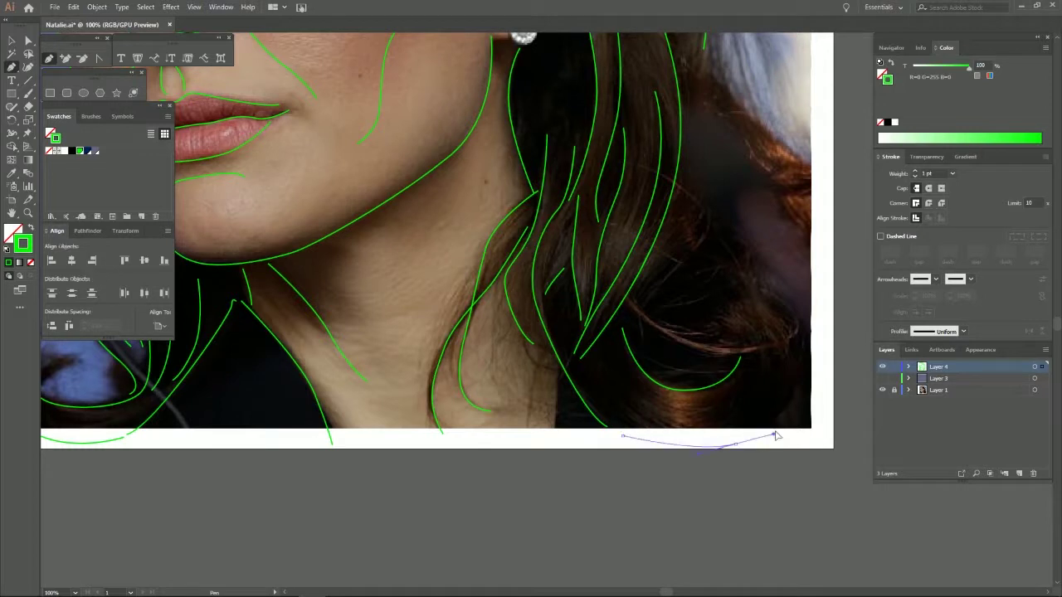
{"action": "left_click", "coordinate": [789, 389]}
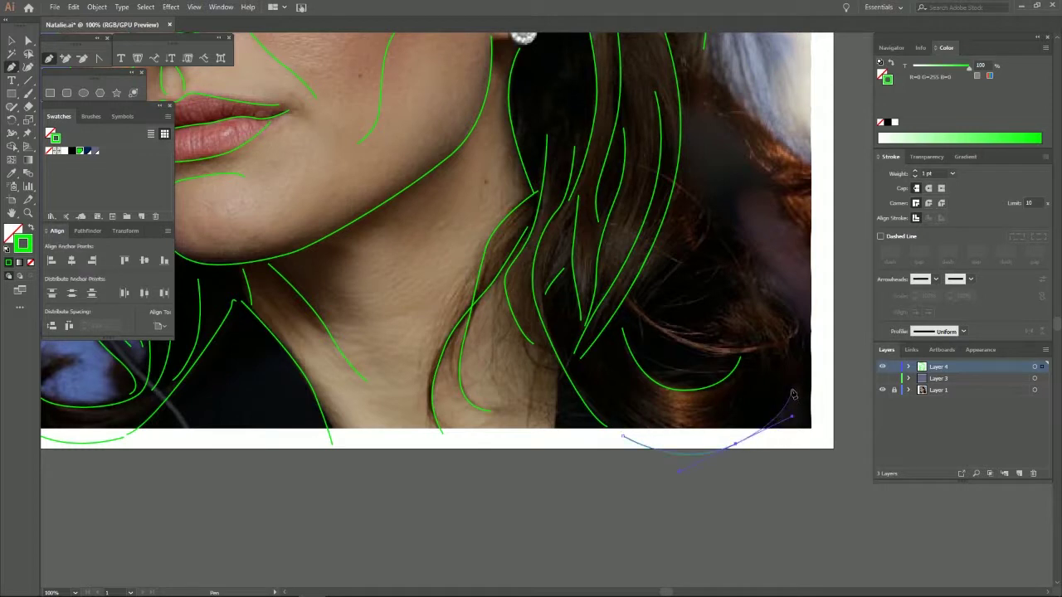
{"action": "key", "text": "Escape"}
Step: Trace two more strands, one bending right and one curving downward
{"action": "left_click", "coordinate": [629, 308]}
{"action": "left_click_drag", "start_coordinate": [742, 352], "coordinate": [816, 347]}
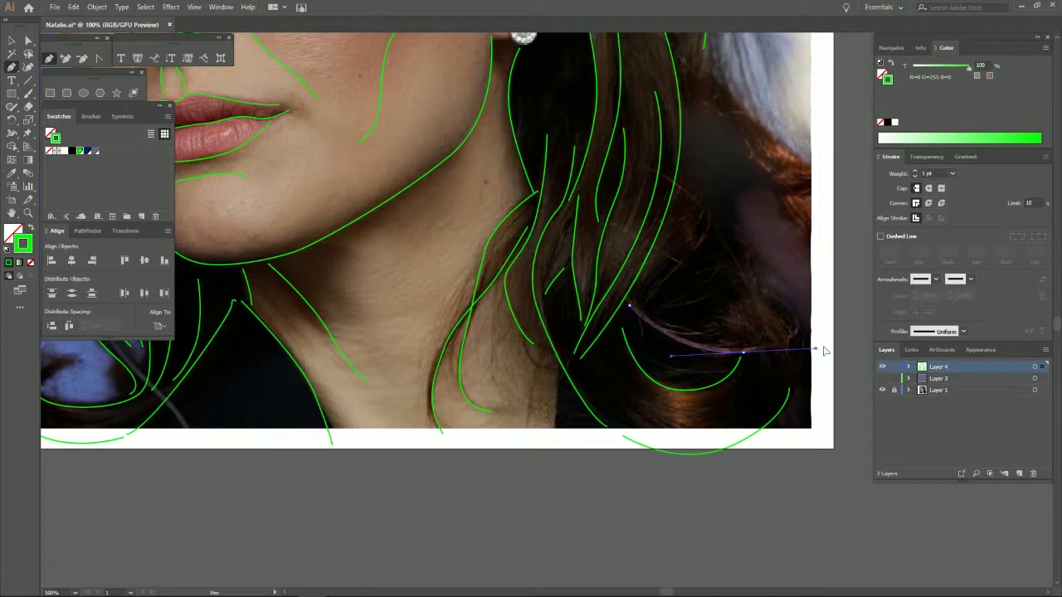
{"action": "left_click", "coordinate": [796, 313]}
{"action": "key", "text": "Escape"}
{"action": "left_click", "coordinate": [692, 151]}
{"action": "left_click_drag", "start_coordinate": [725, 180], "coordinate": [712, 231]}
{"action": "left_click_drag", "start_coordinate": [679, 268], "coordinate": [660, 286]}
{"action": "left_click", "coordinate": [654, 302]}
{"action": "key", "text": "Escape"}
Step: Add a short strand and a curve down a right-side strand
{"action": "left_click", "coordinate": [699, 316]}
{"action": "left_click", "coordinate": [728, 333]}
{"action": "left_click_drag", "start_coordinate": [790, 330], "coordinate": [758, 332]}
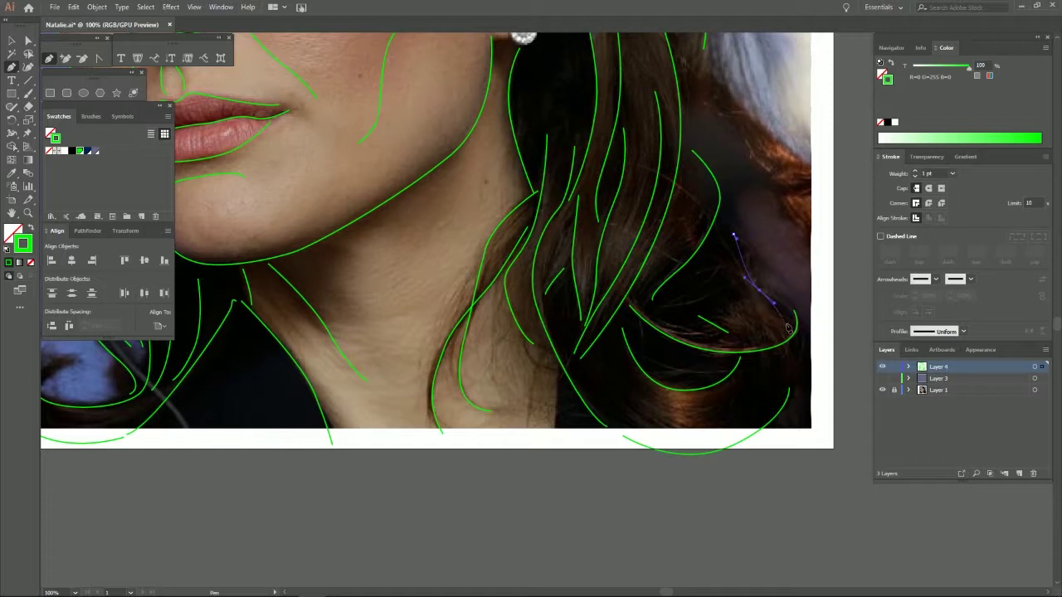
{"action": "left_click_drag", "start_coordinate": [740, 193], "coordinate": [641, 282]}
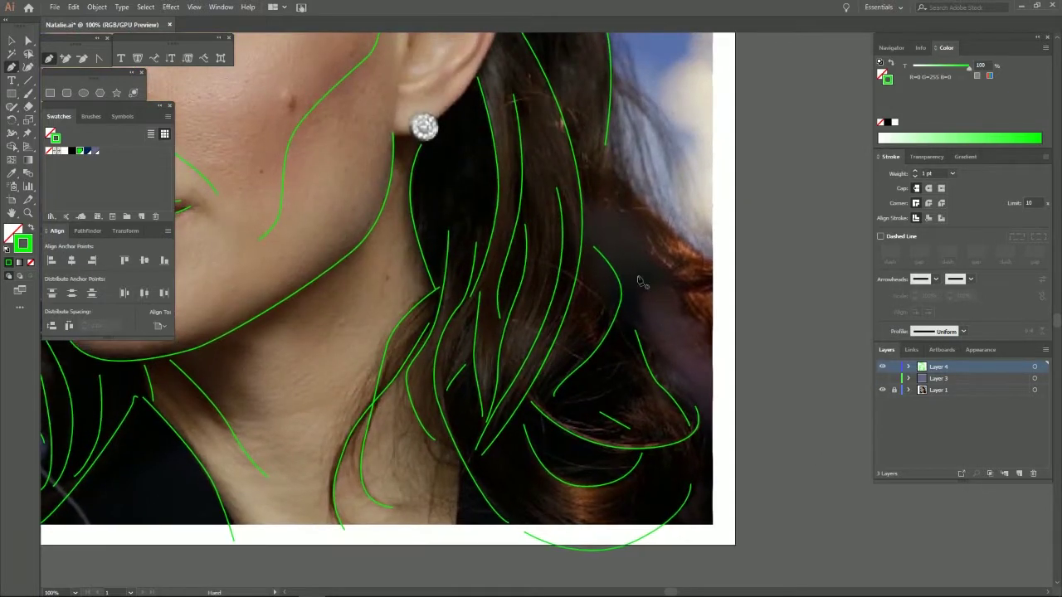
Step: Finish the previous strand and trace a new curved strand behind the ear
{"action": "left_click", "coordinate": [657, 218]}
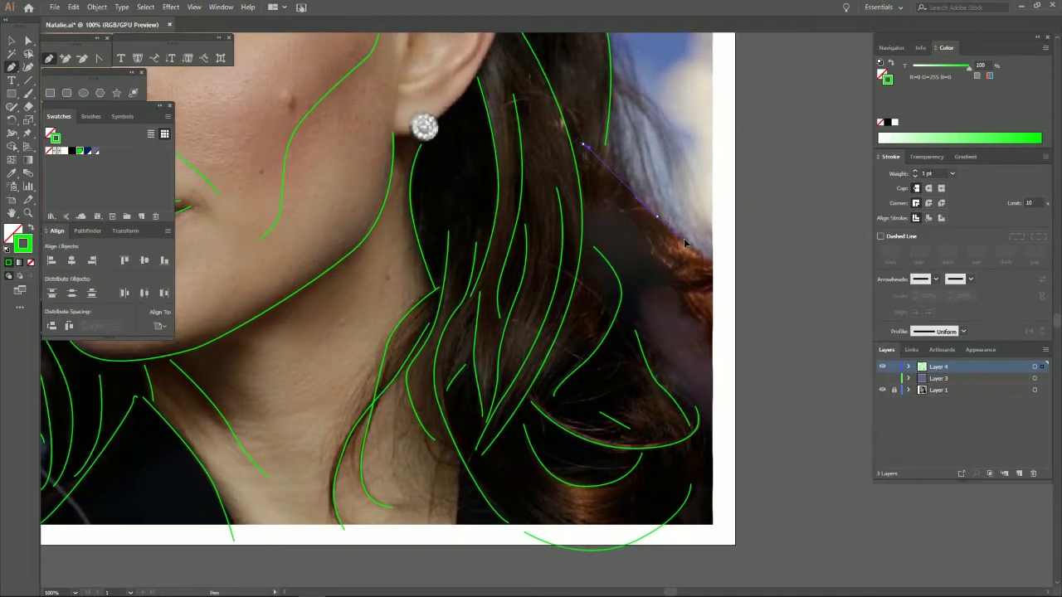
{"action": "left_click", "coordinate": [704, 260]}
{"action": "left_click", "coordinate": [607, 211]}
{"action": "left_click_drag", "start_coordinate": [661, 252], "coordinate": [687, 324]}
{"action": "left_click", "coordinate": [710, 353]}
{"action": "left_click", "coordinate": [716, 379], "text": "ctrl"}
Step: Trace another strand with four anchor points down beside the neck
{"action": "left_click", "coordinate": [613, 256]}
{"action": "left_click", "coordinate": [651, 322]}
{"action": "left_click", "coordinate": [688, 381]}
{"action": "left_click", "coordinate": [713, 431]}
{"action": "left_click", "coordinate": [714, 282], "text": "ctrl"}
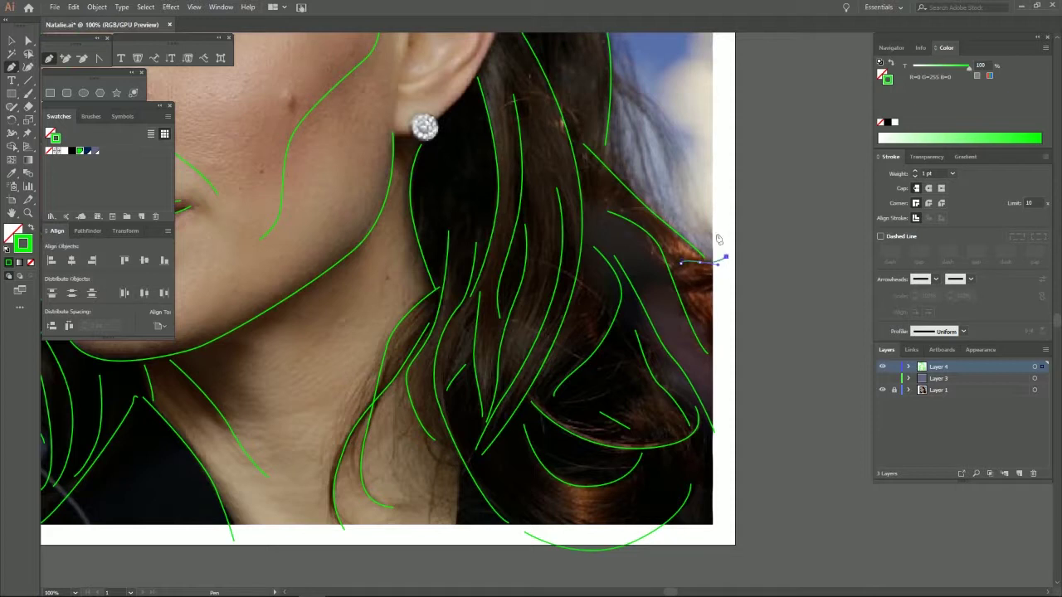
Step: Add a line down the hair's right edge, then zoom out to 66.67% on the face and neck
{"action": "left_click_drag", "start_coordinate": [686, 204], "coordinate": [798, 403]}
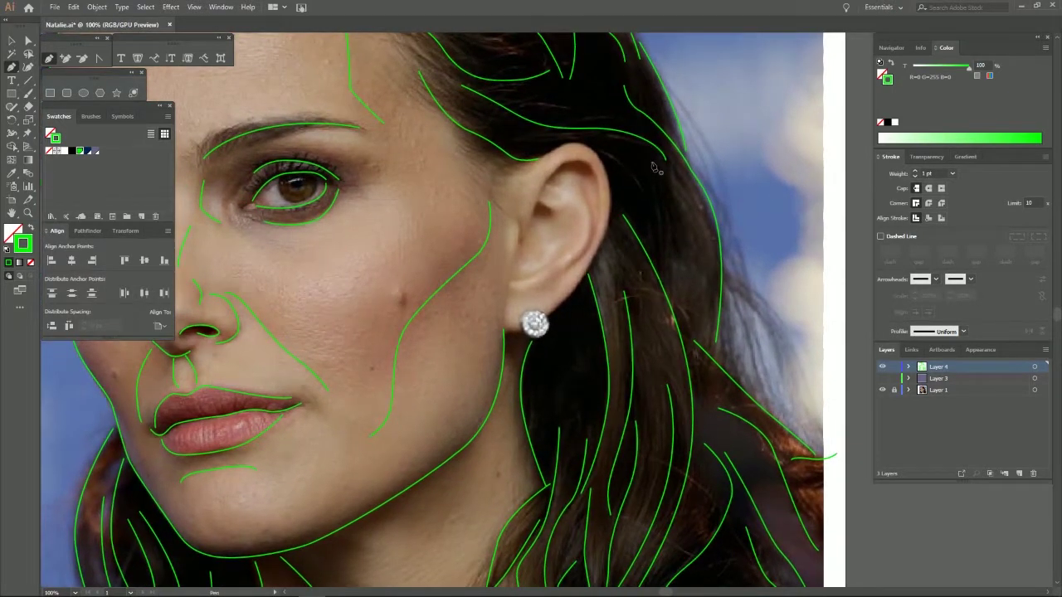
{"action": "left_click", "coordinate": [661, 244]}
{"action": "left_click", "coordinate": [653, 224], "text": "ctrl"}
{"action": "left_click", "coordinate": [795, 419], "text": "ctrl"}
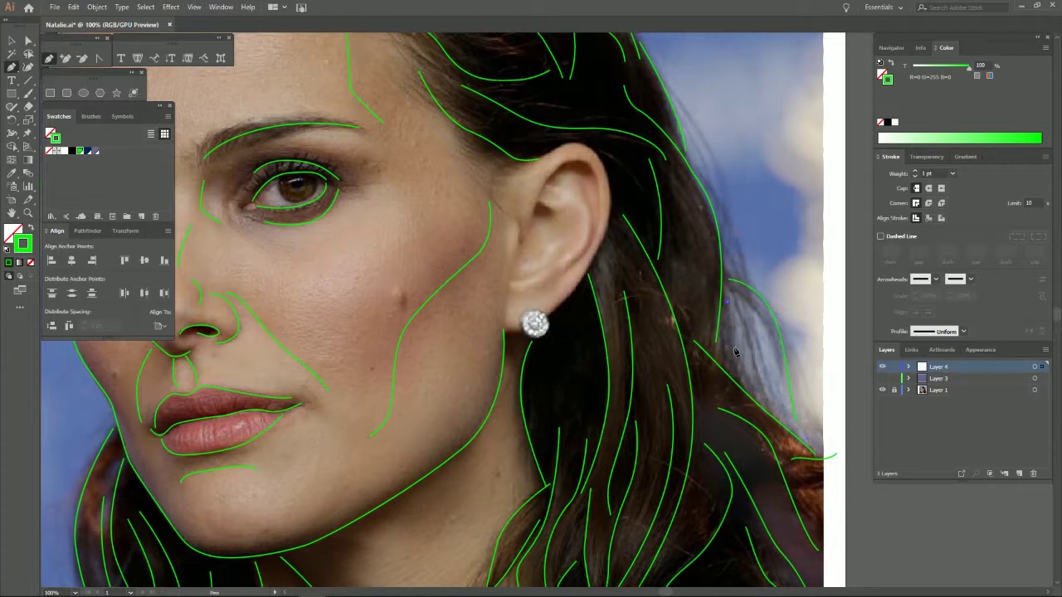
{"action": "left_click_drag", "start_coordinate": [573, 412], "coordinate": [551, 217]}
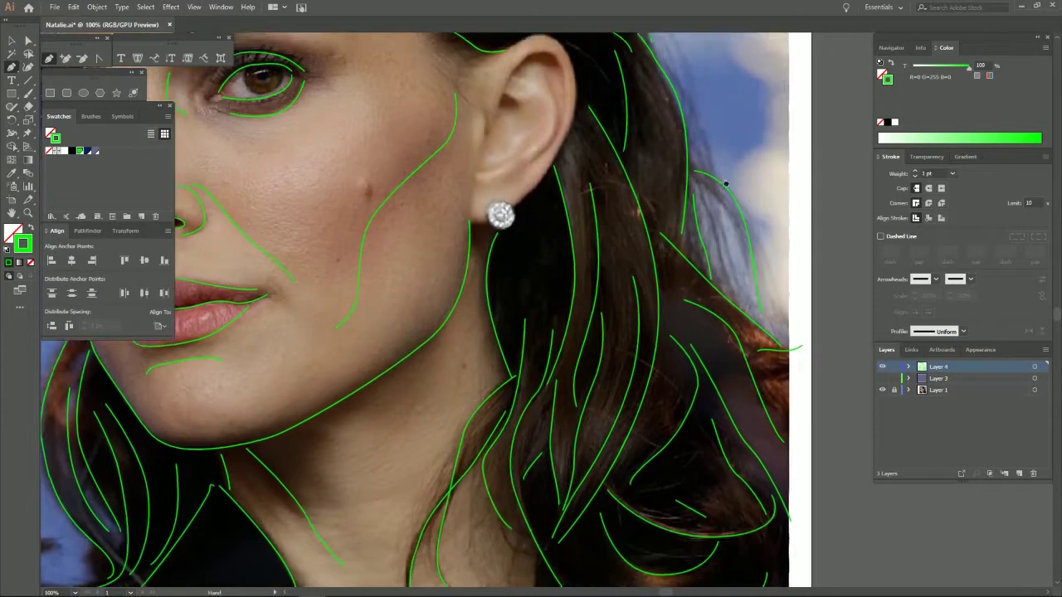
{"action": "left_click", "coordinate": [535, 223], "text": "alt"}
{"action": "left_click_drag", "start_coordinate": [491, 434], "coordinate": [598, 353]}
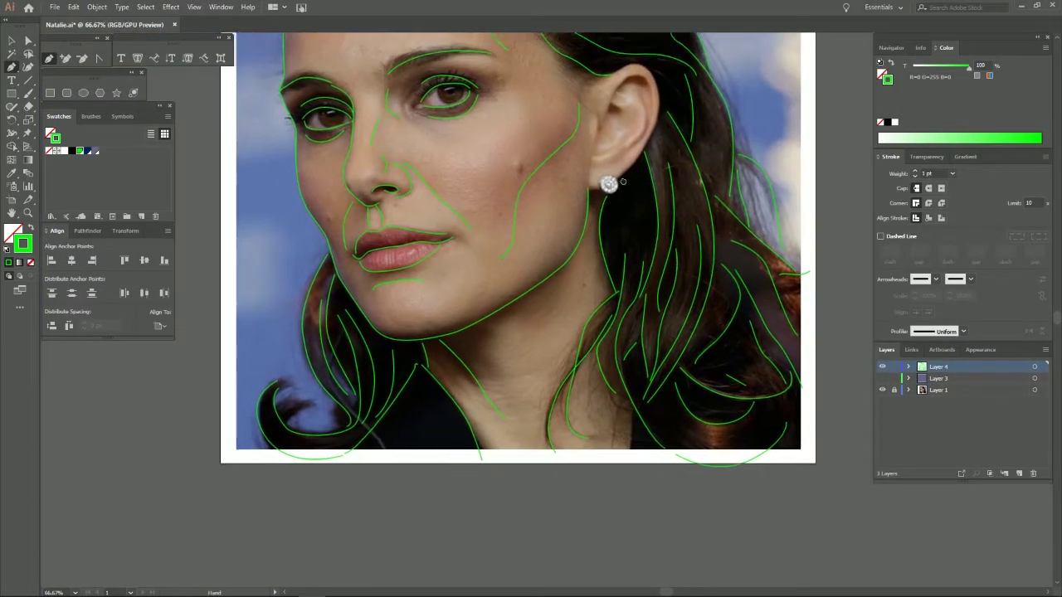
Step: Trace a curved green crease across the neck below the jaw
{"action": "left_click", "coordinate": [580, 258]}
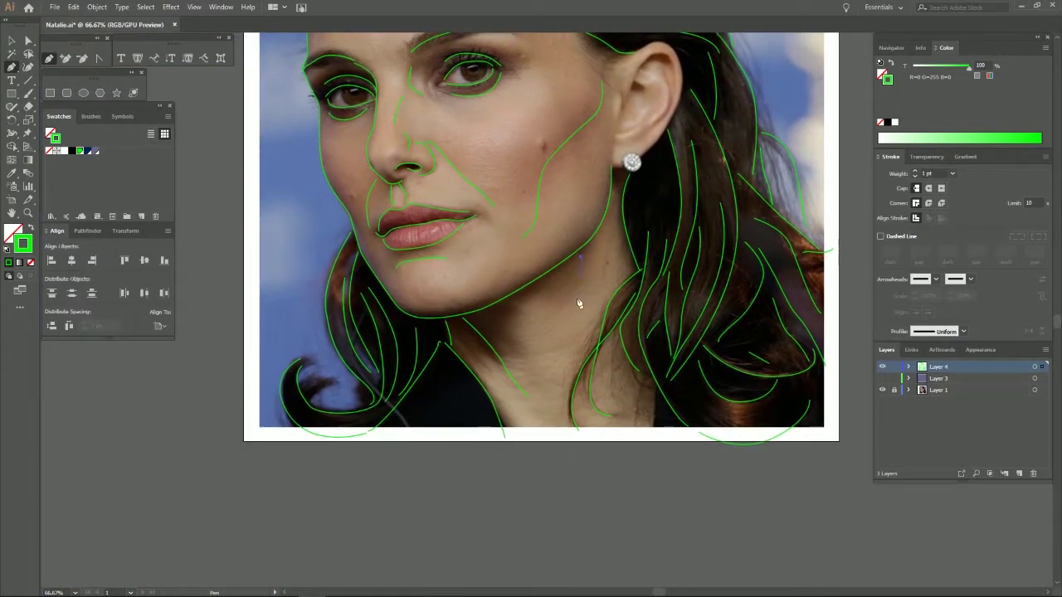
{"action": "left_click_drag", "start_coordinate": [576, 298], "coordinate": [570, 359]}
{"action": "left_click", "coordinate": [505, 358]}
{"action": "left_click_drag", "start_coordinate": [554, 355], "coordinate": [569, 351]}
{"action": "left_click", "coordinate": [588, 329]}
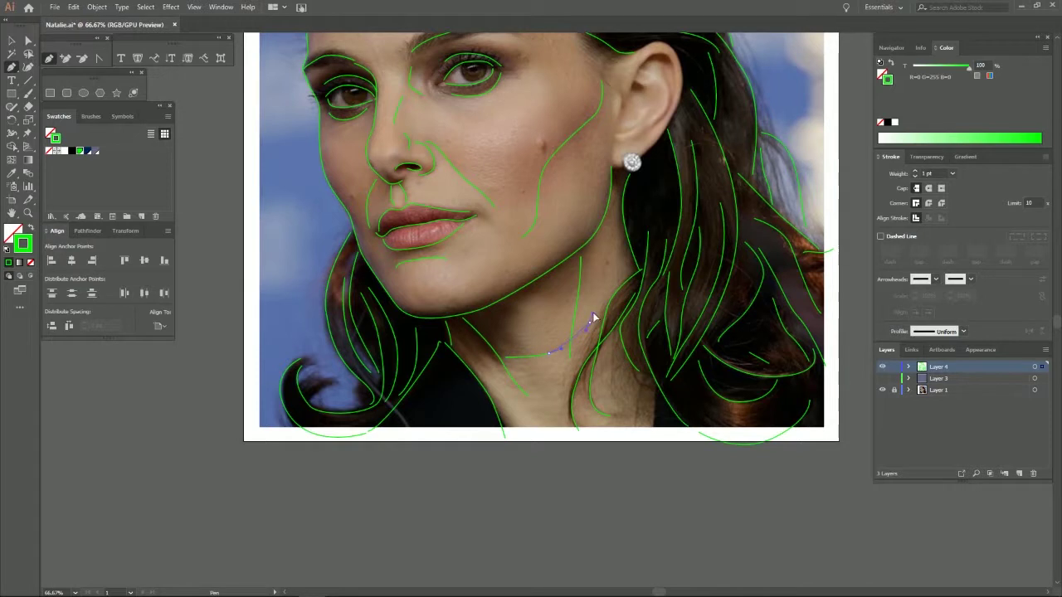
{"action": "left_click", "coordinate": [604, 277], "text": "ctrl"}
Step: Zoom in to 100% on the ear
{"action": "left_click_drag", "start_coordinate": [568, 224], "coordinate": [625, 341]}
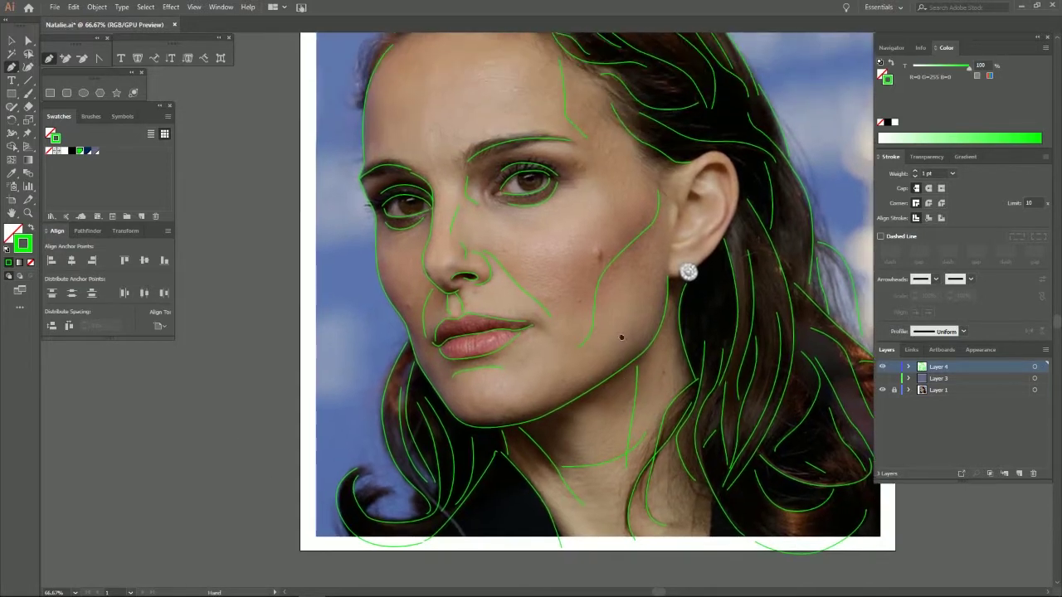
{"action": "mouse_move", "coordinate": [645, 215]}
{"action": "left_mouse_down"}
{"action": "mouse_move", "coordinate": [563, 261]}
{"action": "mouse_move", "coordinate": [644, 187]}
{"action": "left_mouse_up"}
{"action": "key", "text": "ctrl+plus"}
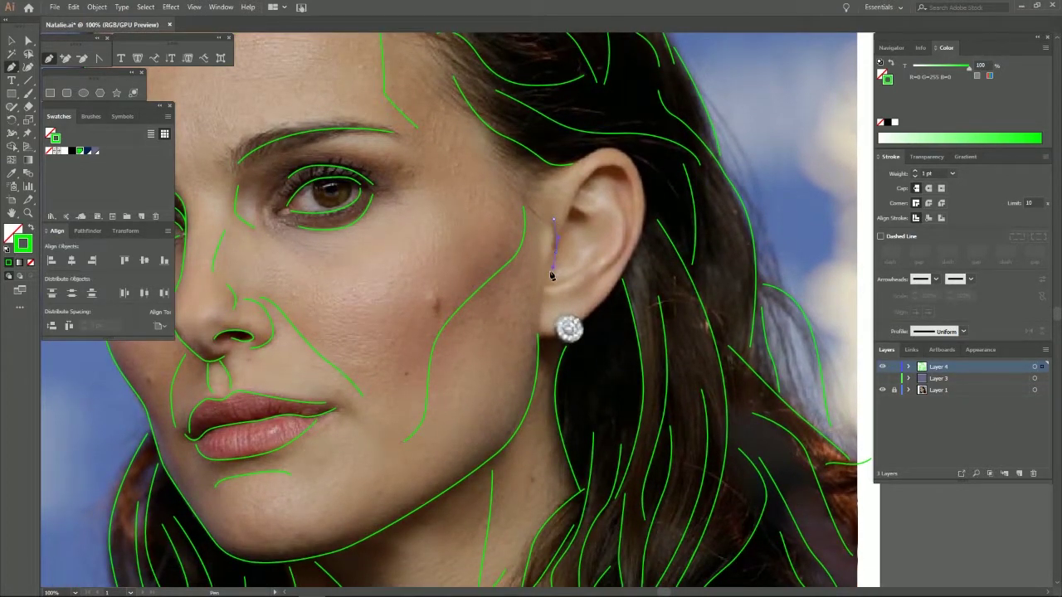
Step: Trace green curves down the front of the ear and up along its edge
{"action": "left_click_drag", "start_coordinate": [546, 273], "coordinate": [542, 287]}
{"action": "left_click", "coordinate": [548, 285]}
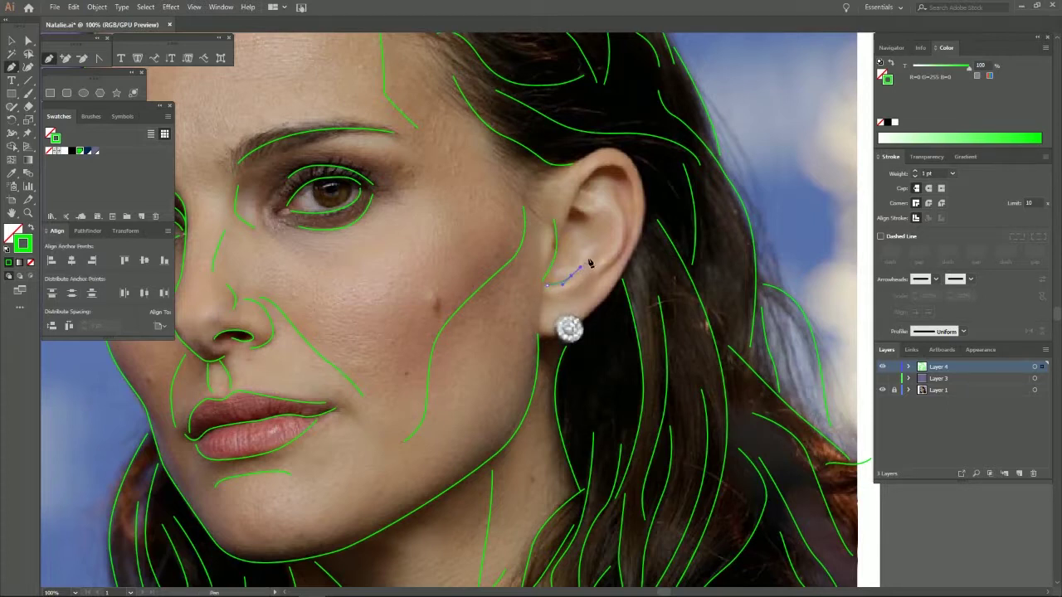
{"action": "left_click", "coordinate": [590, 253]}
{"action": "left_click", "coordinate": [605, 274]}
{"action": "key", "text": "ctrl"}
{"action": "left_click_drag", "start_coordinate": [618, 209], "coordinate": [616, 192]}
{"action": "left_click", "coordinate": [569, 232], "text": "ctrl"}
Step: Outline the ear's outer rim over the top and down the back, plus a short inner-ear line
{"action": "left_click", "coordinate": [565, 232]}
{"action": "left_click_drag", "start_coordinate": [613, 169], "coordinate": [627, 172]}
{"action": "left_click", "coordinate": [633, 239]}
{"action": "left_click_drag", "start_coordinate": [616, 285], "coordinate": [619, 282]}
{"action": "left_click", "coordinate": [578, 294], "text": "ctrl"}
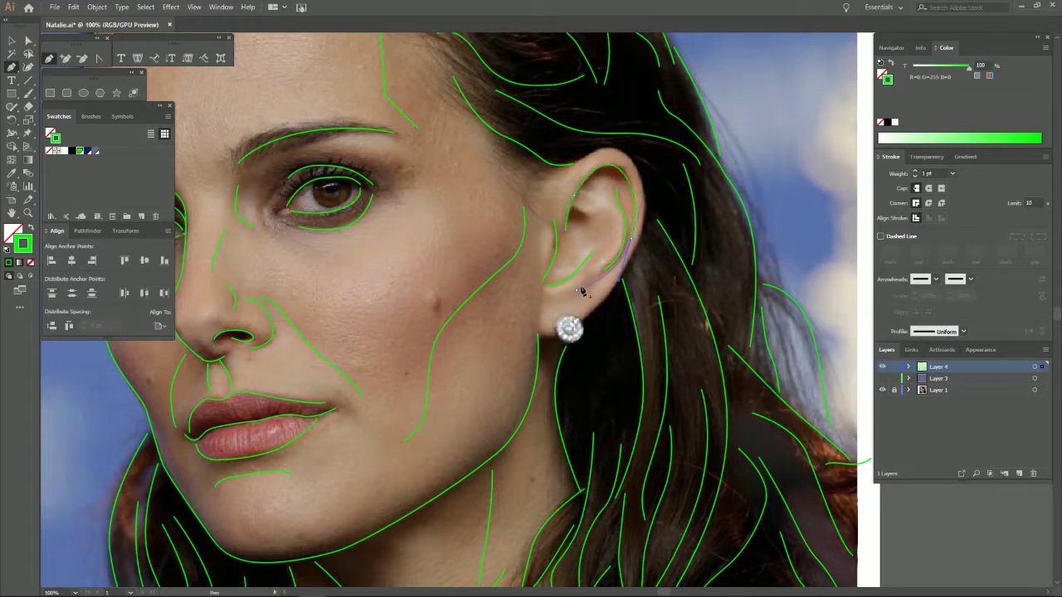
{"action": "left_click", "coordinate": [587, 215]}
{"action": "left_click", "coordinate": [590, 192], "text": "ctrl"}
{"action": "left_click_drag", "start_coordinate": [515, 213], "coordinate": [543, 240]}
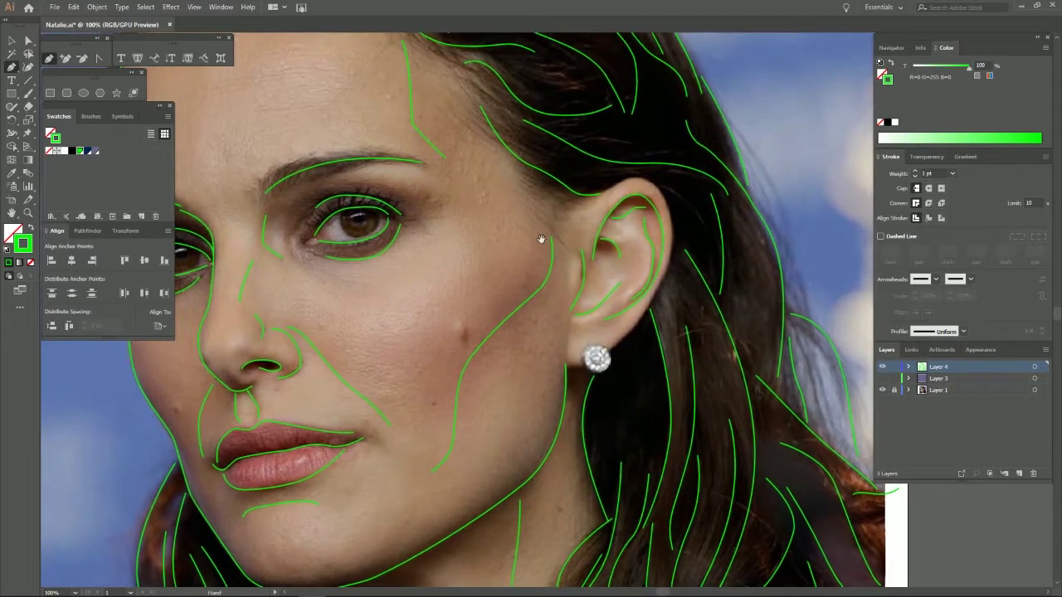
Step: Undo a stray line near the ear, fit the artboard, then zoom in on the forehead
{"action": "left_click", "coordinate": [529, 172]}
{"action": "left_click", "coordinate": [540, 198]}
{"action": "key", "text": "ctrl+z"}
{"action": "key", "text": "ctrl+z"}
{"action": "key", "text": "ctrl+minus"}
{"action": "key", "text": "ctrl+minus"}
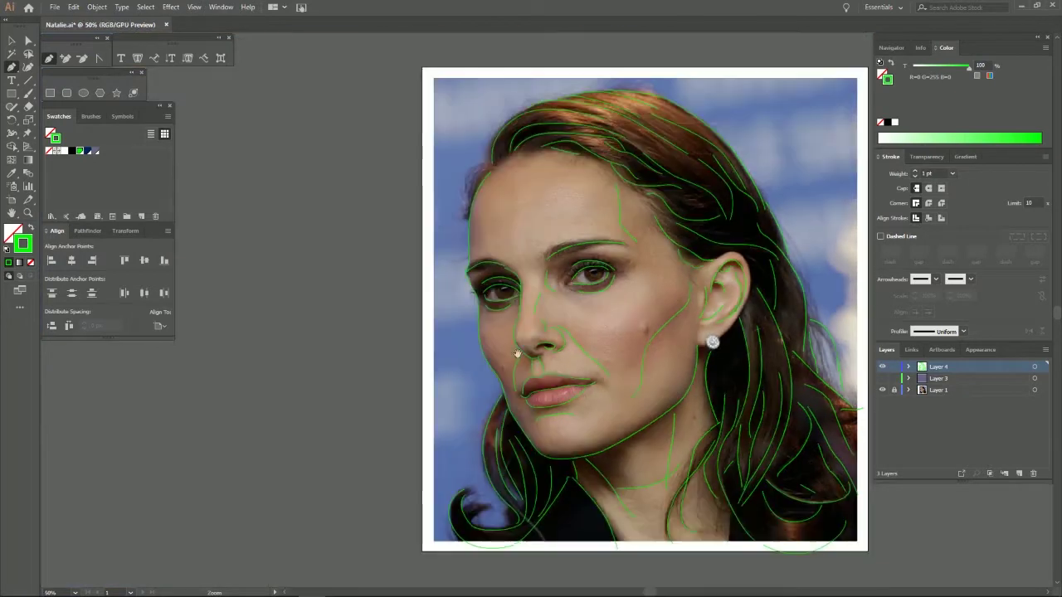
{"action": "left_click_drag", "start_coordinate": [585, 384], "coordinate": [481, 302]}
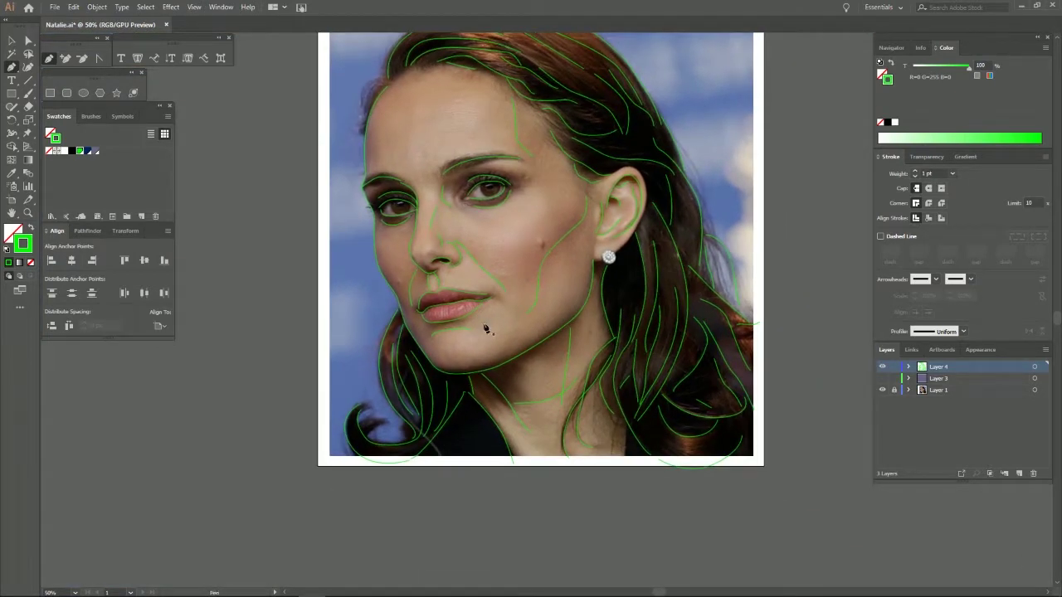
{"action": "key", "text": "ctrl+0"}
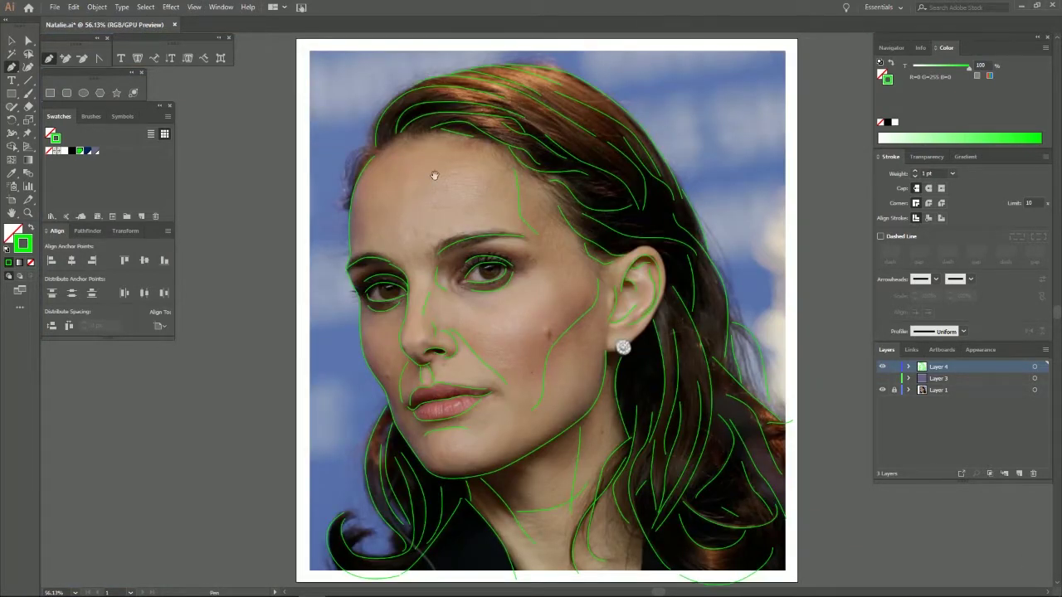
{"action": "key", "text": "ctrl+equal"}
{"action": "key", "text": "ctrl+equal"}
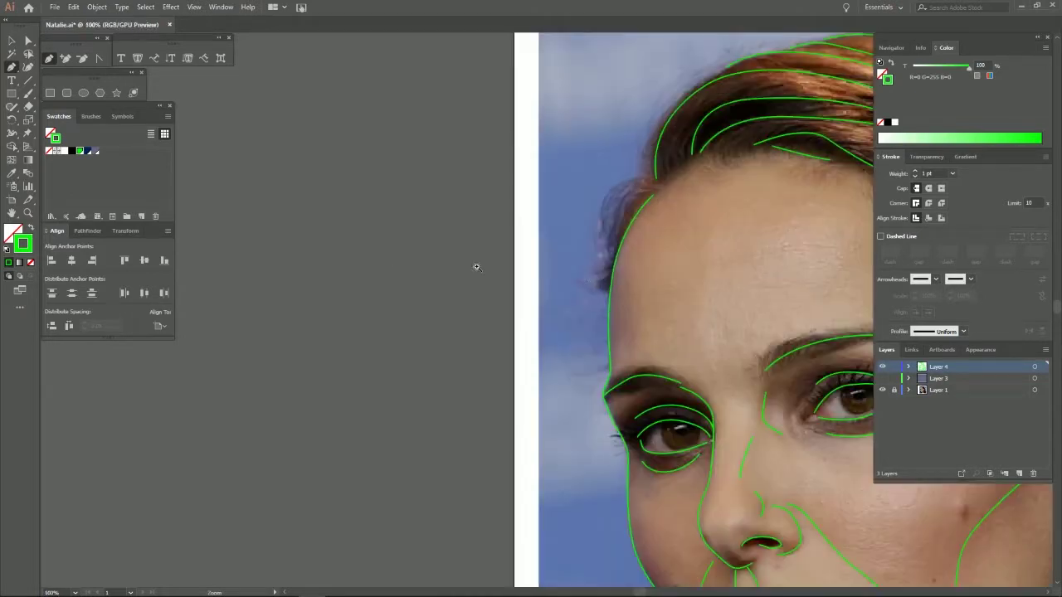
Step: Draw a closed green curl along the stray hair wisp at the left hairline
{"action": "left_click", "coordinate": [651, 177]}
{"action": "left_click_drag", "start_coordinate": [646, 151], "coordinate": [670, 116]}
{"action": "mouse_move", "coordinate": [652, 177]}
{"action": "left_mouse_down"}
{"action": "mouse_move", "coordinate": [616, 191]}
{"action": "mouse_move", "coordinate": [604, 234]}
{"action": "left_mouse_up"}
{"action": "left_click_drag", "start_coordinate": [608, 268], "coordinate": [581, 273]}
{"action": "left_click", "coordinate": [618, 215]}
{"action": "left_click", "coordinate": [616, 249], "text": "ctrl"}
{"action": "key", "text": "space"}
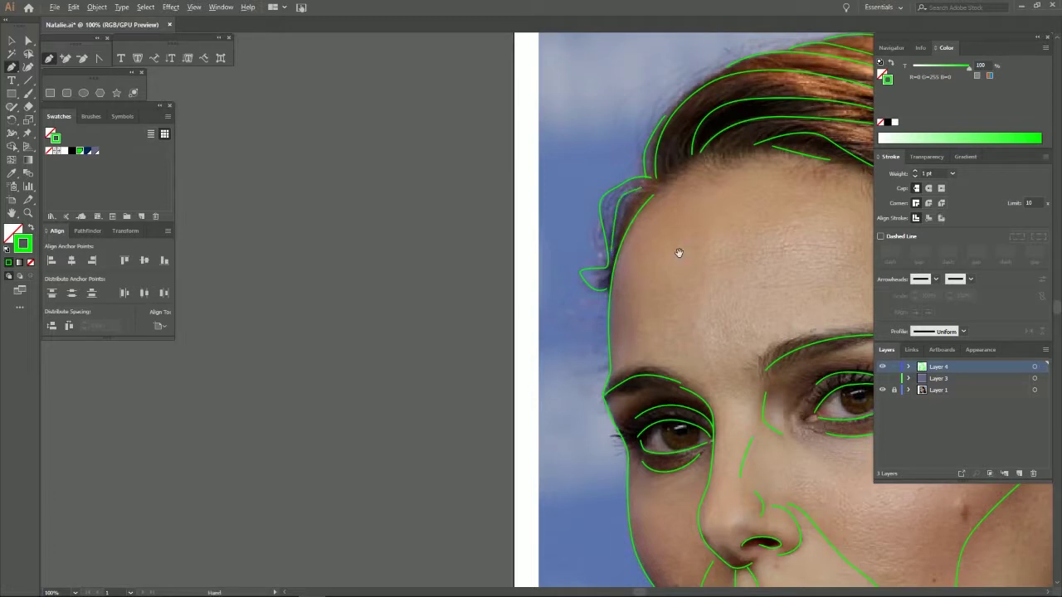
{"action": "left_click", "coordinate": [680, 253], "text": "ctrl+alt"}
{"action": "left_click", "coordinate": [623, 296], "text": "ctrl+alt"}
{"action": "left_click_drag", "start_coordinate": [611, 335], "coordinate": [595, 289]}
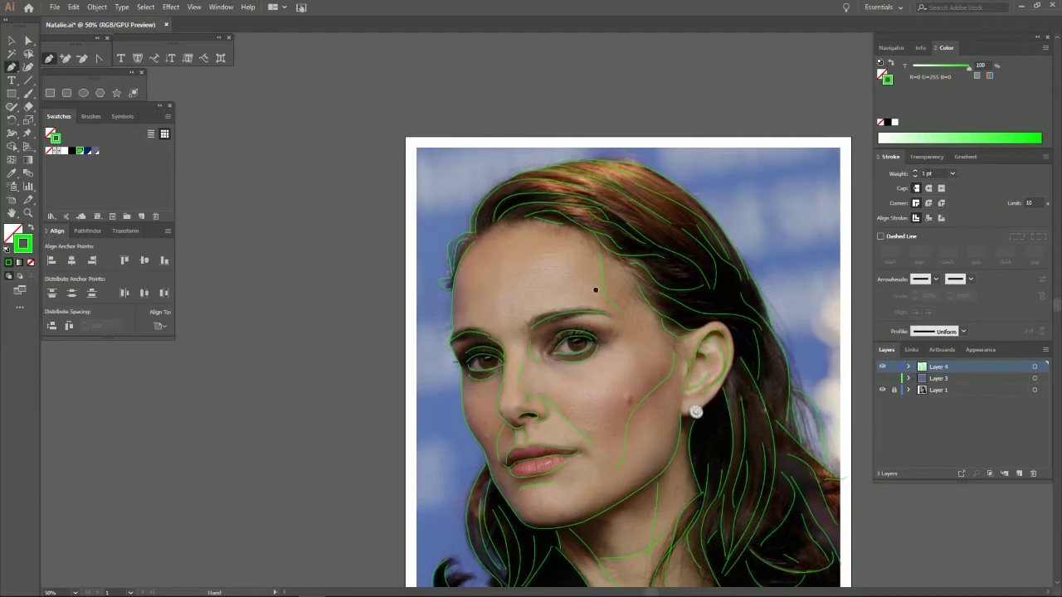
Step: With the artboard fitted, draw a short green line up the left edge of the forehead
{"action": "key", "text": "ctrl+0"}
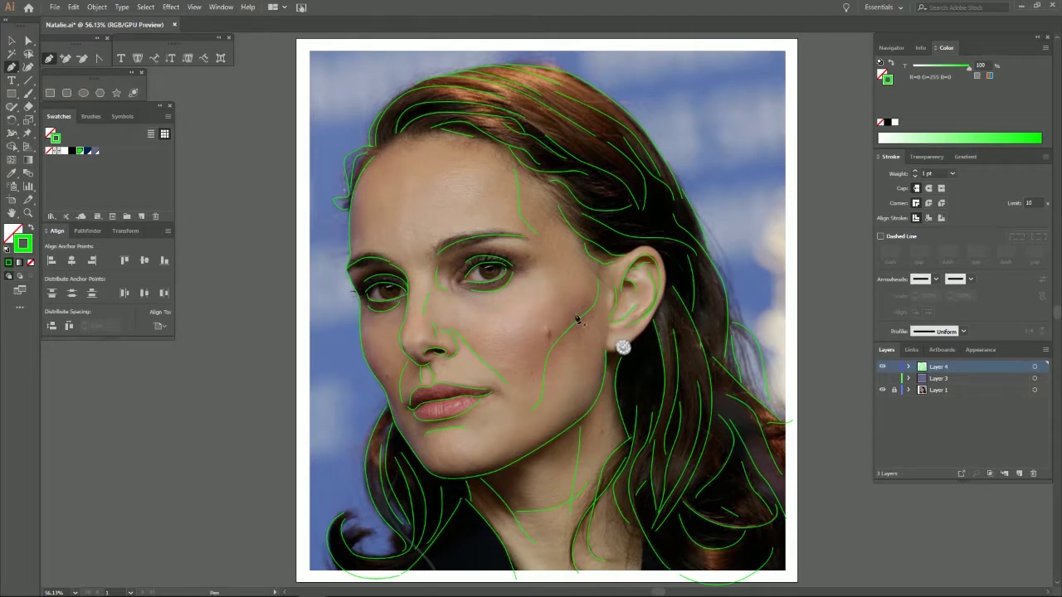
{"action": "left_click", "coordinate": [357, 245]}
{"action": "left_click_drag", "start_coordinate": [364, 239], "coordinate": [363, 208]}
{"action": "left_click", "coordinate": [295, 186], "text": "ctrl"}
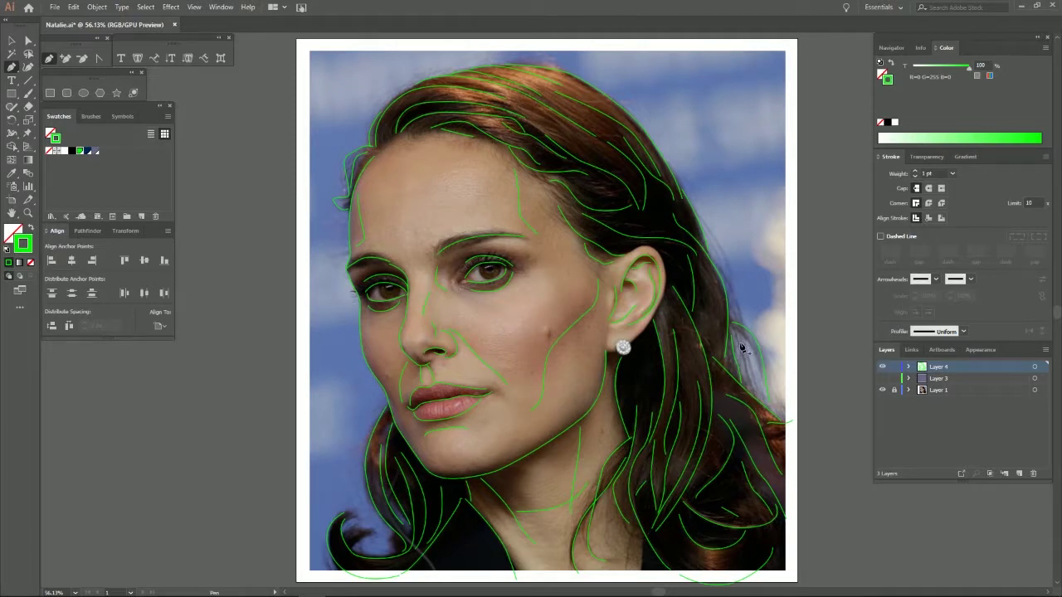
Step: Trace a green pen line over the top and down the back of the ear toward the earring
{"action": "key", "text": "ctrl+space"}
{"action": "left_click", "coordinate": [629, 314]}
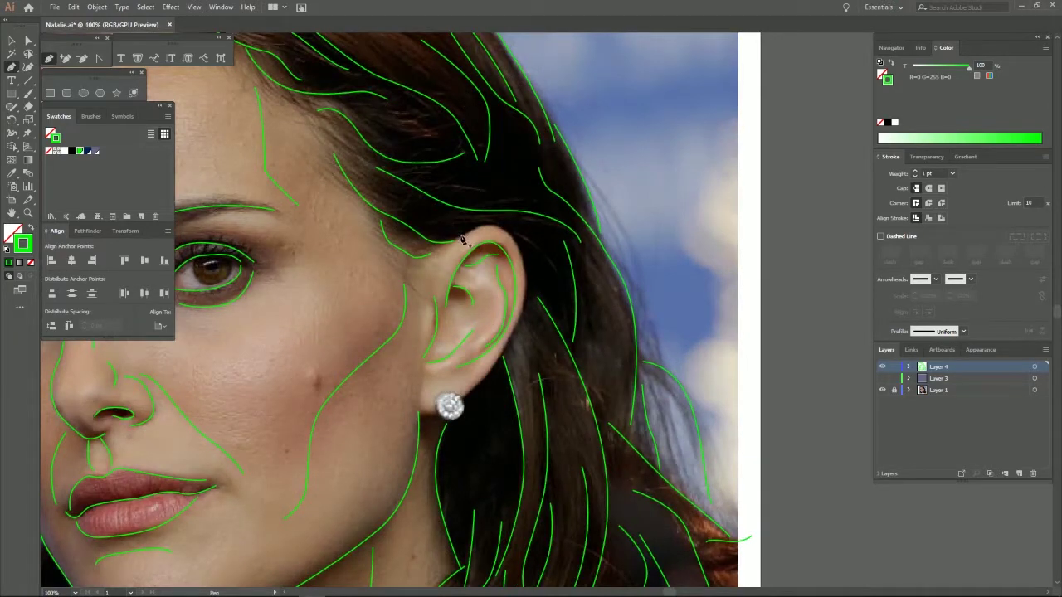
{"action": "left_click", "coordinate": [458, 239]}
{"action": "left_click_drag", "start_coordinate": [512, 241], "coordinate": [528, 276]}
{"action": "left_click_drag", "start_coordinate": [512, 340], "coordinate": [495, 375]}
{"action": "left_click", "coordinate": [493, 373]}
{"action": "left_click", "coordinate": [463, 404], "text": "ctrl"}
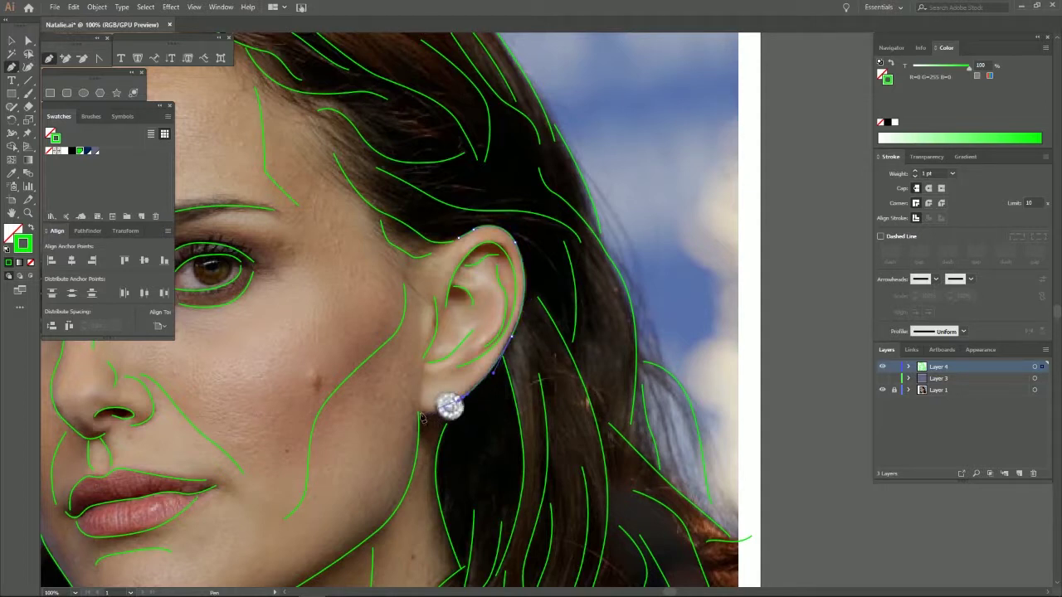
{"action": "left_click_drag", "start_coordinate": [423, 416], "coordinate": [408, 413]}
{"action": "key", "text": "Escape"}
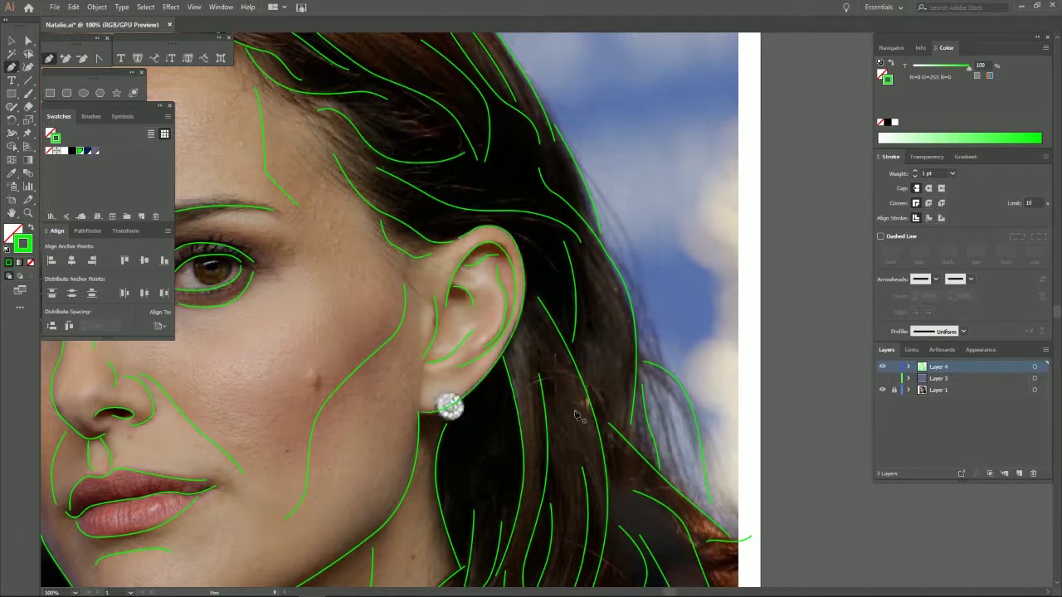
{"action": "key", "text": "ctrl+0"}
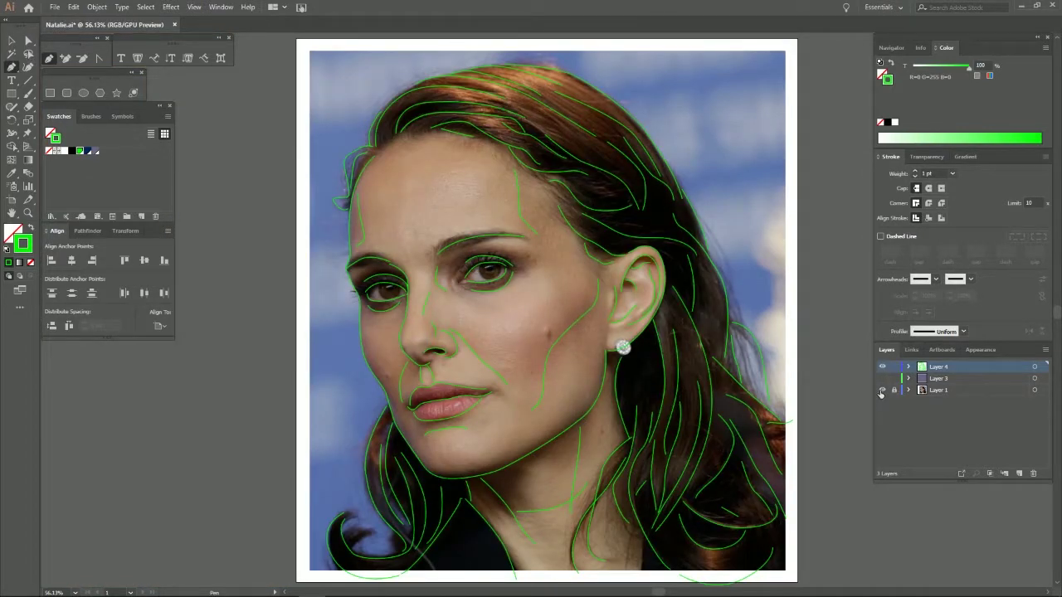
Step: Draw an ellipse circle over the left iris and nudge it slightly right
{"action": "left_click", "coordinate": [415, 320]}
{"action": "left_click", "coordinate": [588, 346]}
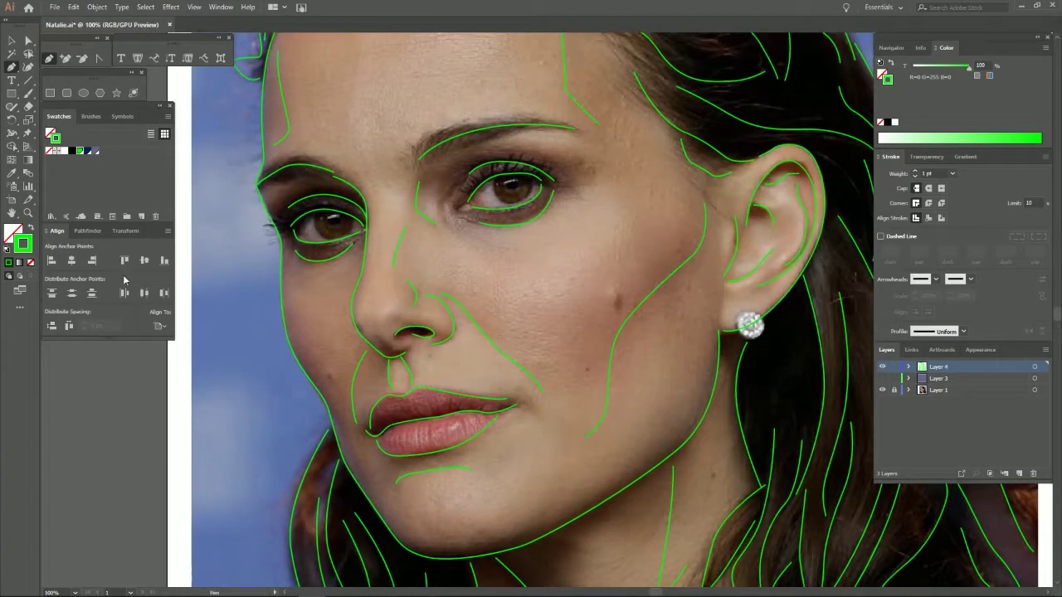
{"action": "left_click", "coordinate": [83, 93]}
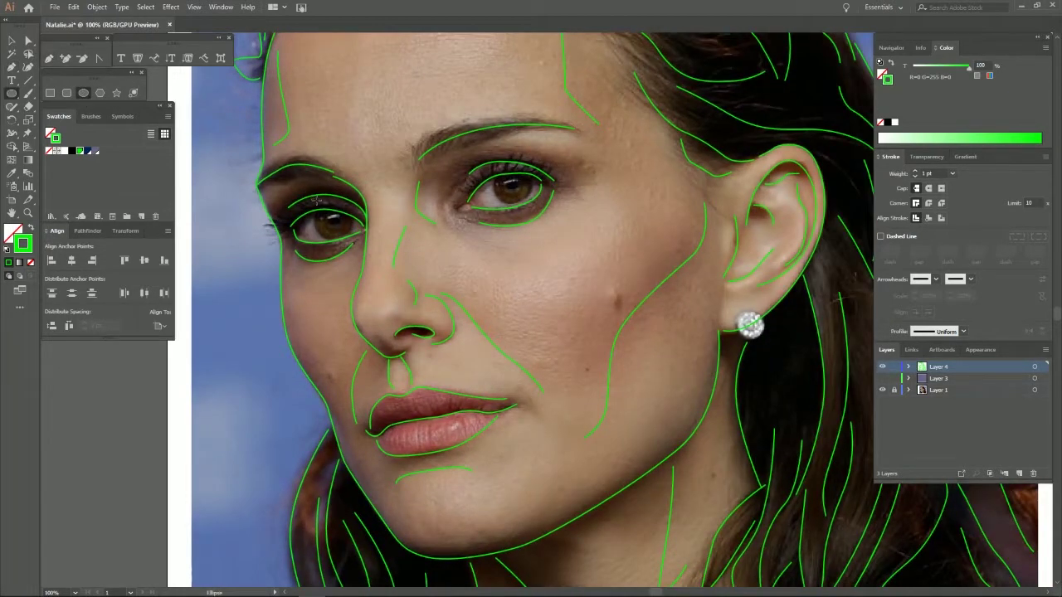
{"action": "left_click_drag", "start_coordinate": [322, 205], "coordinate": [350, 238]}
{"action": "key", "text": "a"}
{"action": "key", "text": "ctrl+shift+a"}
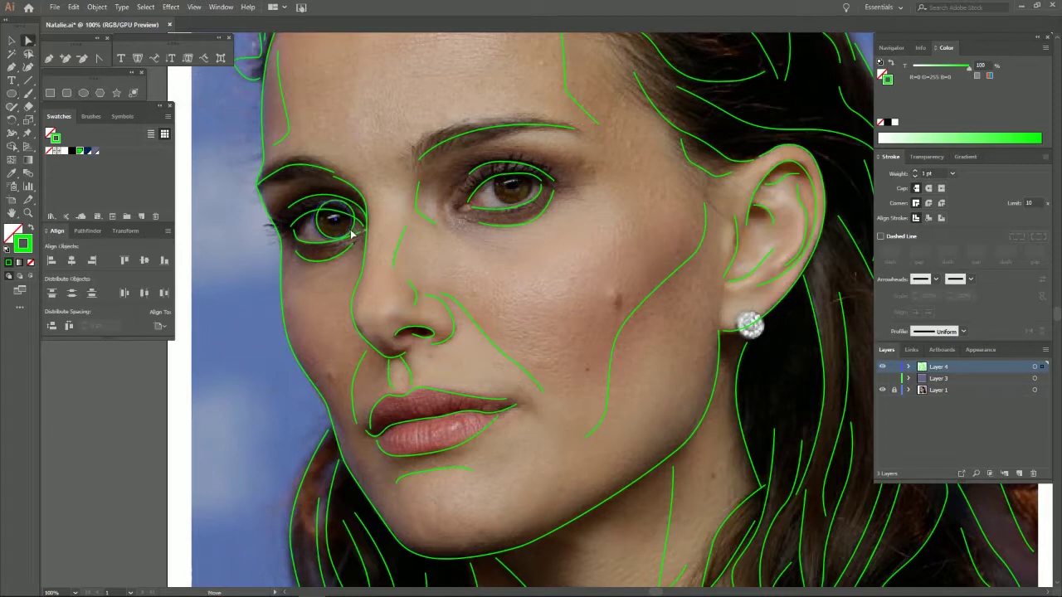
{"action": "left_click", "coordinate": [352, 236]}
{"action": "key", "text": "z"}
{"action": "key", "text": "ctrl+plus"}
{"action": "key", "text": "ctrl+plus"}
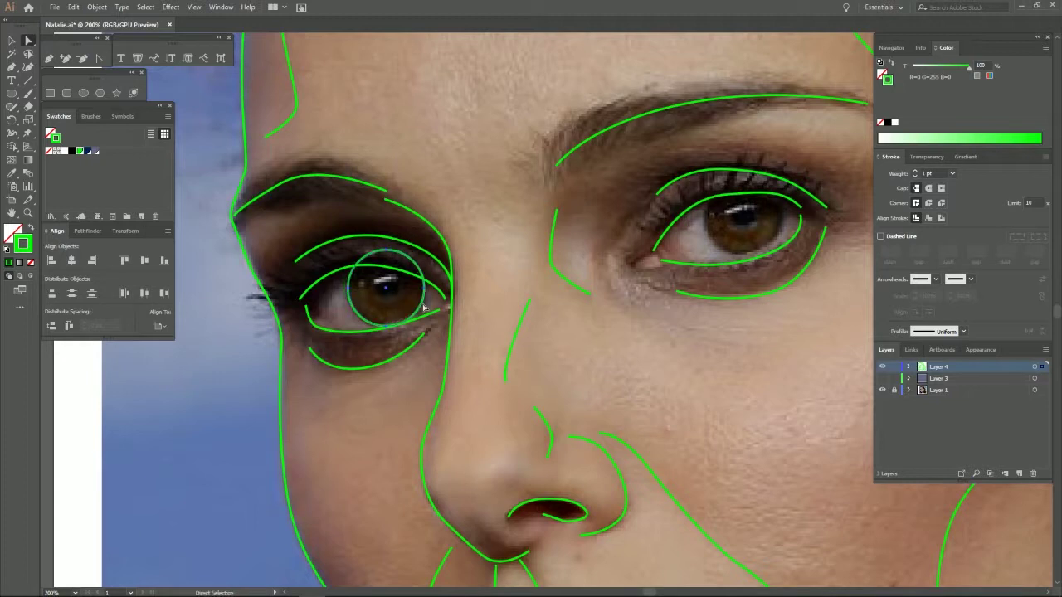
{"action": "left_click_drag", "start_coordinate": [420, 309], "coordinate": [421, 310]}
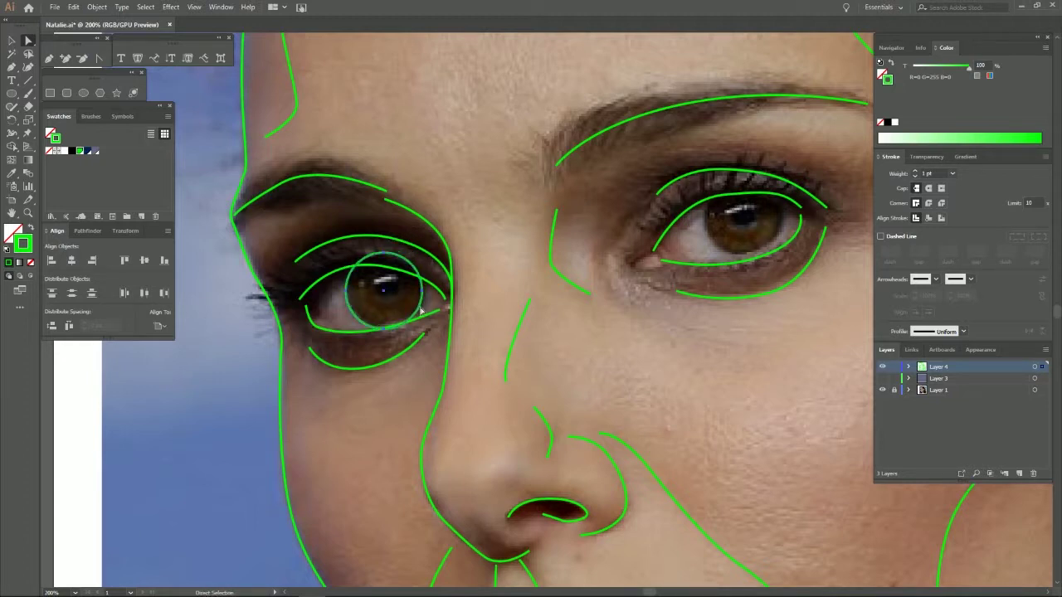
Step: Scale a smaller copy of the iris circle down to pupil size and fill it green
{"action": "key", "text": "s"}
{"action": "left_click_drag", "start_coordinate": [437, 362], "coordinate": [415, 332]}
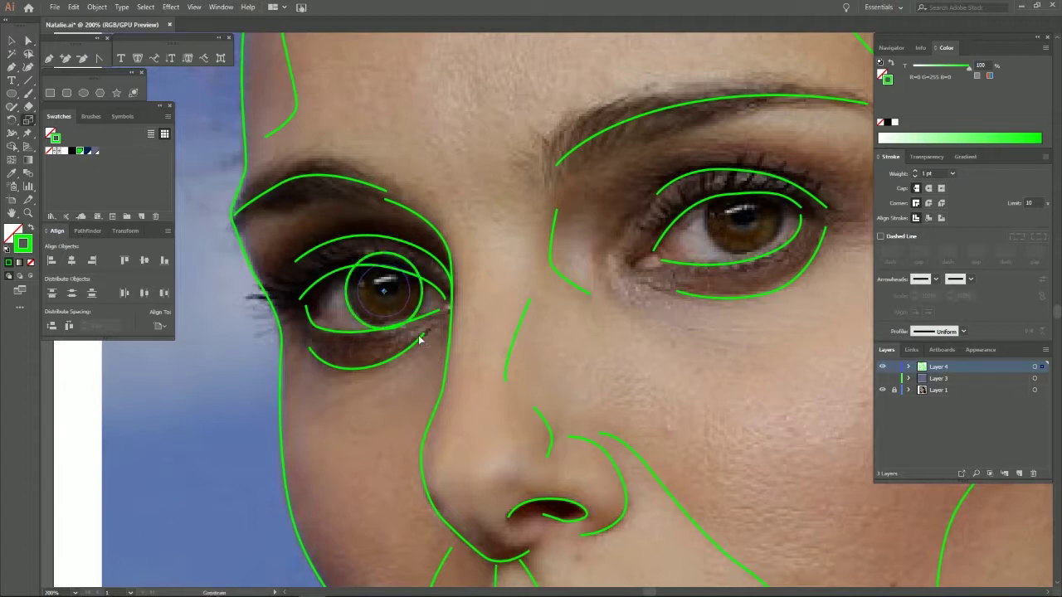
{"action": "key", "text": "alt"}
{"action": "left_click_drag", "start_coordinate": [413, 328], "coordinate": [407, 323]}
{"action": "left_click_drag", "start_coordinate": [407, 324], "coordinate": [408, 324]}
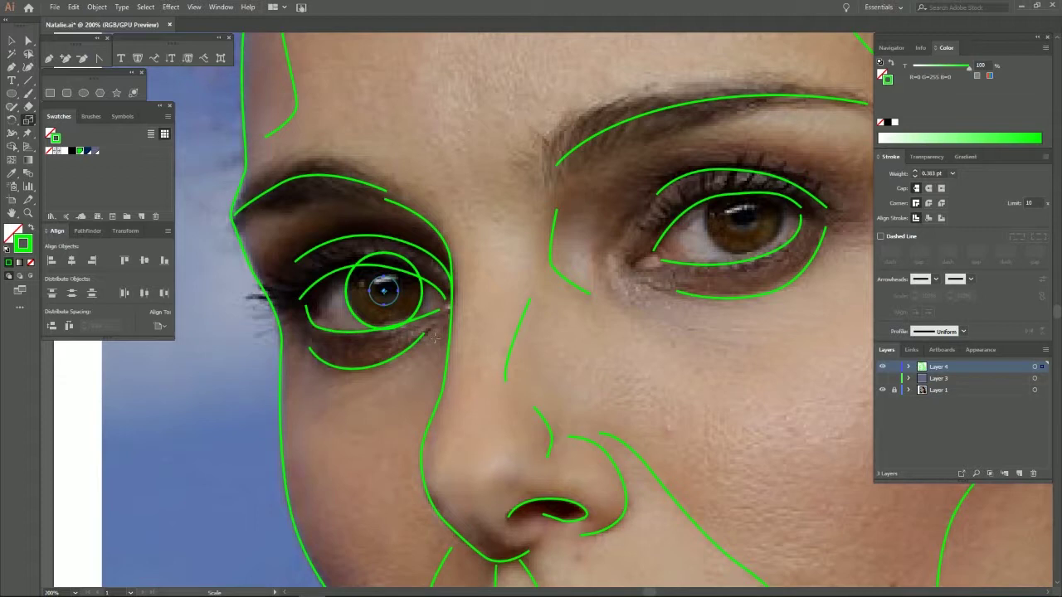
{"action": "key", "text": "x"}
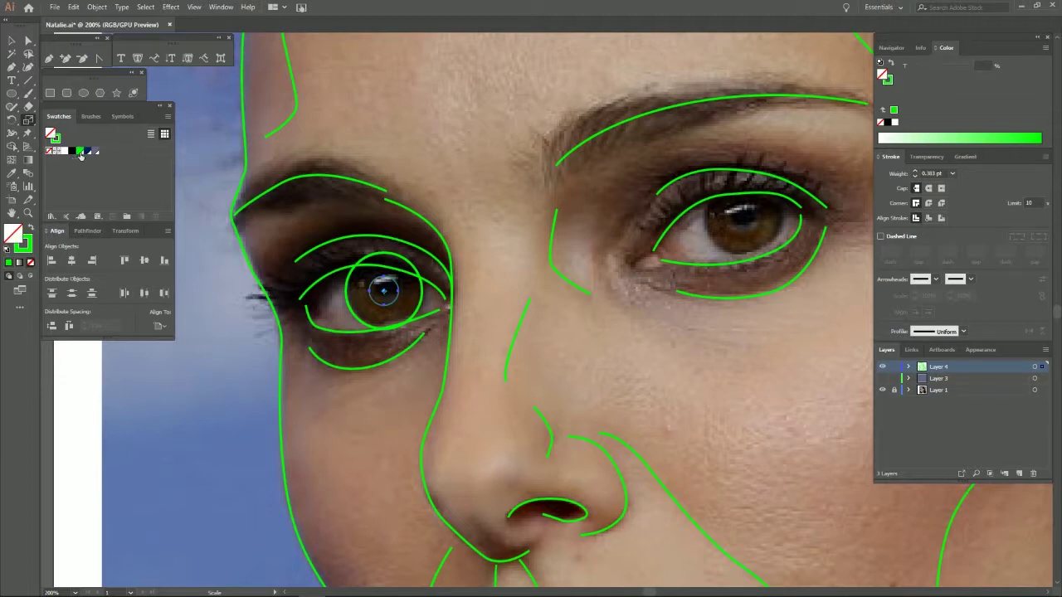
{"action": "left_click", "coordinate": [80, 152]}
{"action": "key", "text": "a"}
{"action": "left_click", "coordinate": [246, 460]}
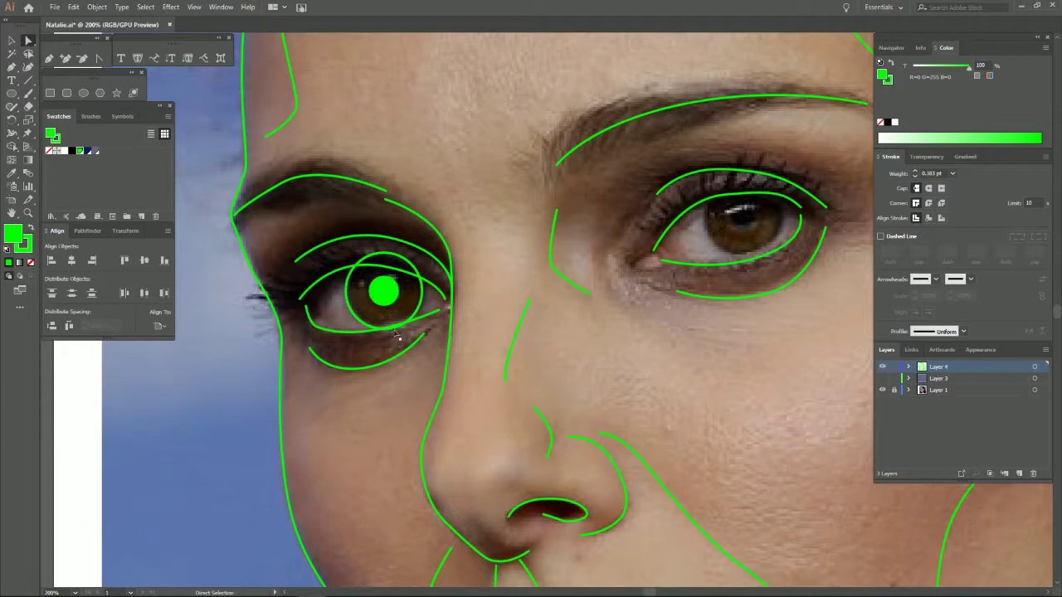
Step: Select the iris ring and pupil dot, delete the pupil, then restore it with undo
{"action": "left_click", "coordinate": [396, 332]}
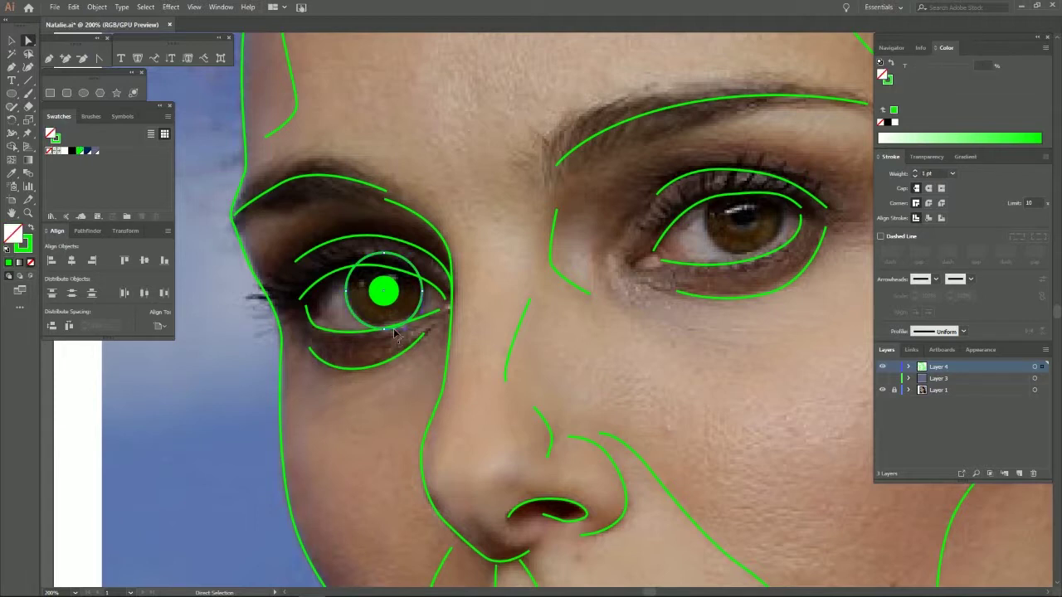
{"action": "left_click", "coordinate": [396, 304], "text": "shift"}
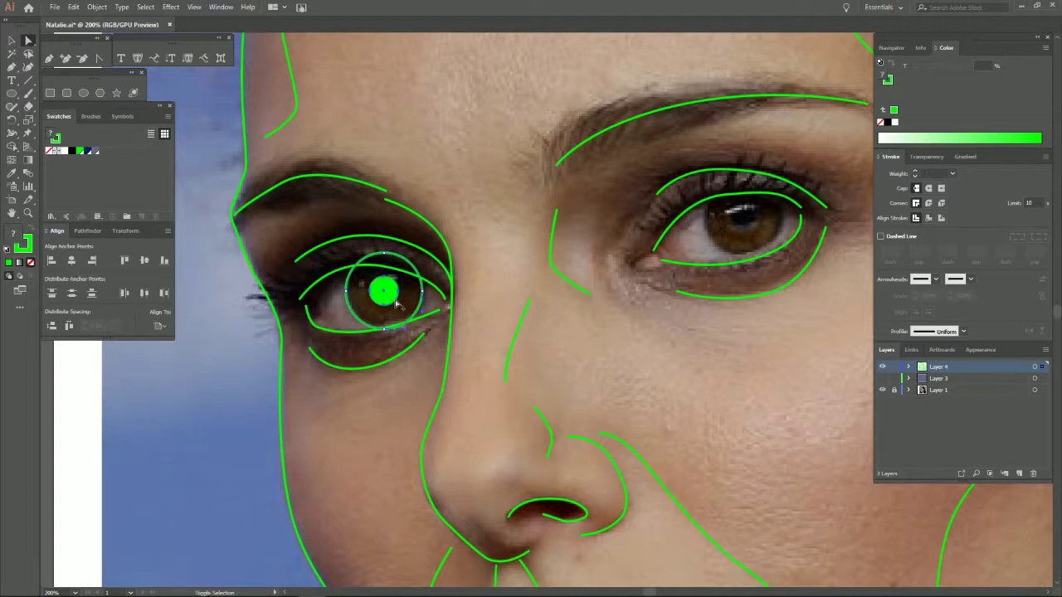
{"action": "left_click", "coordinate": [389, 293], "text": "shift"}
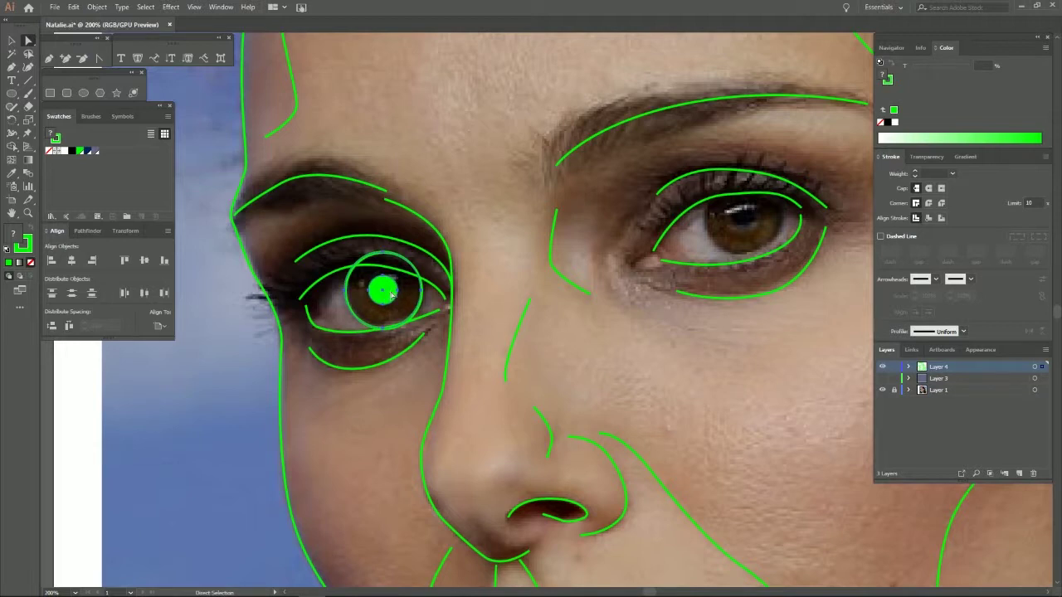
{"action": "left_click", "coordinate": [391, 295], "text": "shift"}
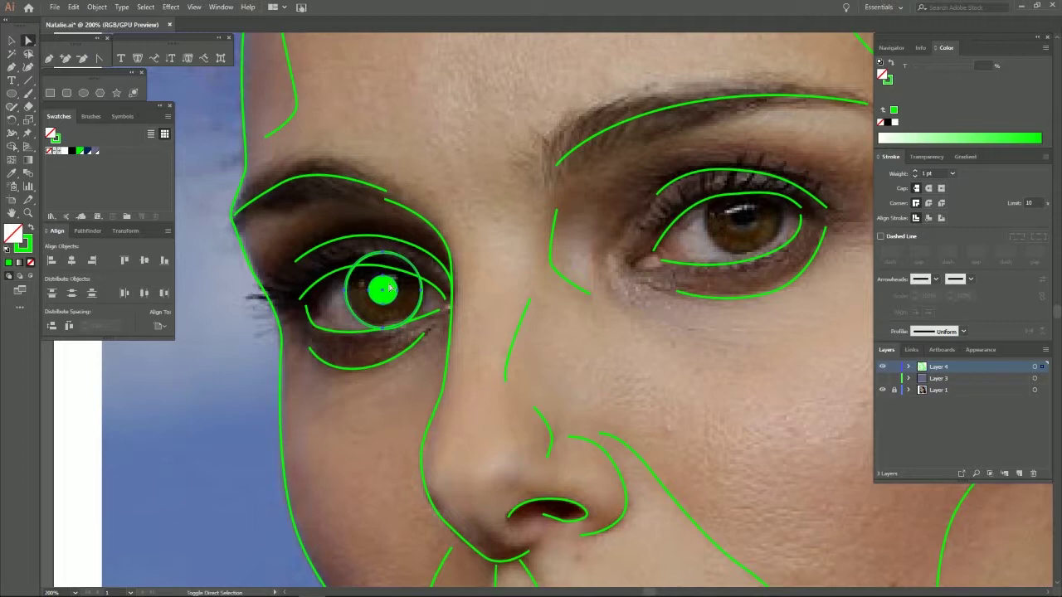
{"action": "left_click", "coordinate": [389, 286], "text": "shift"}
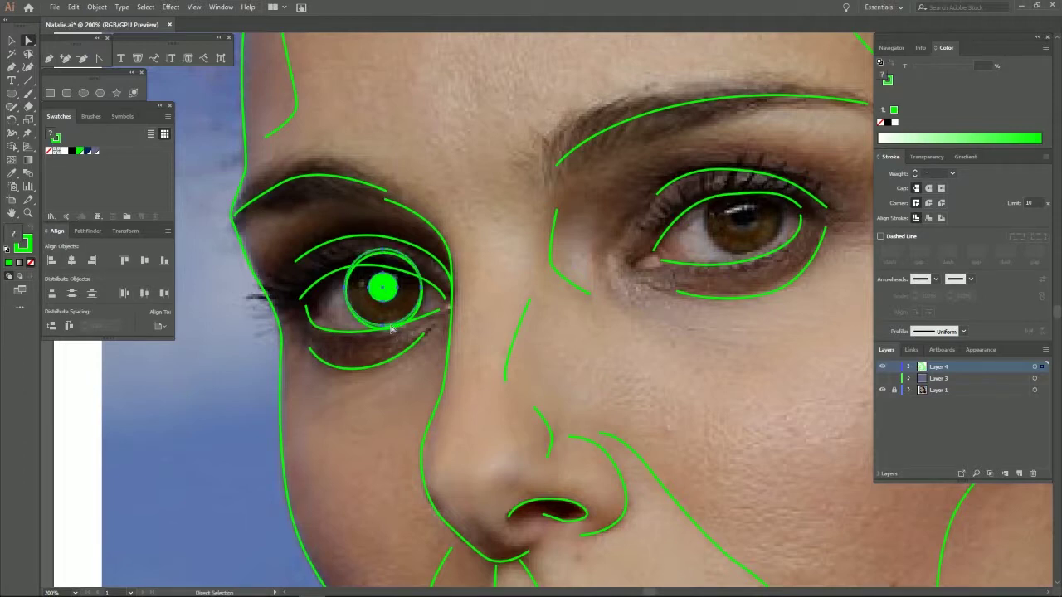
{"action": "key", "text": "Delete"}
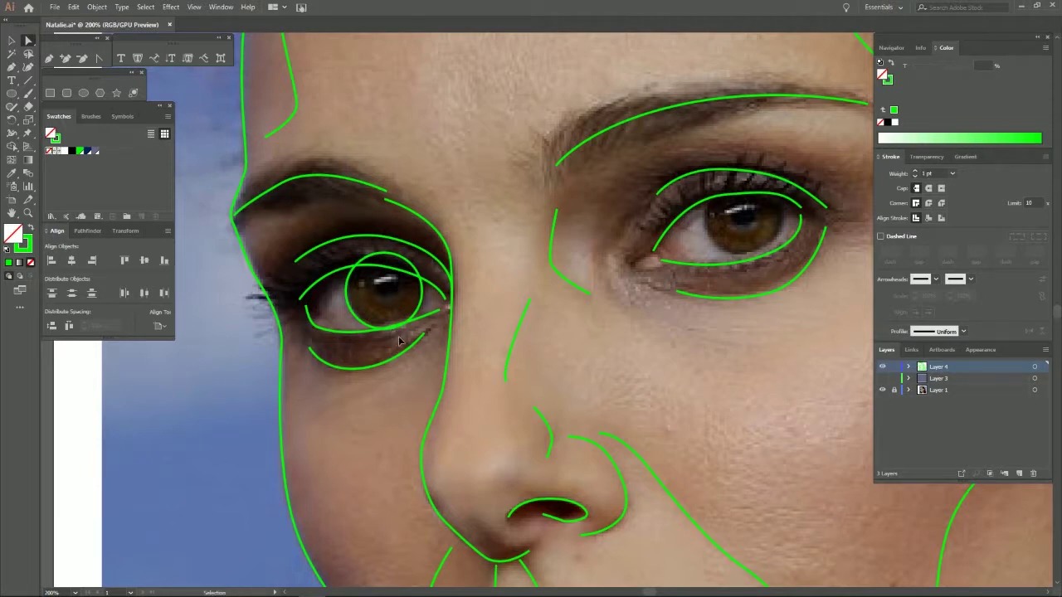
{"action": "key", "text": "ctrl+z"}
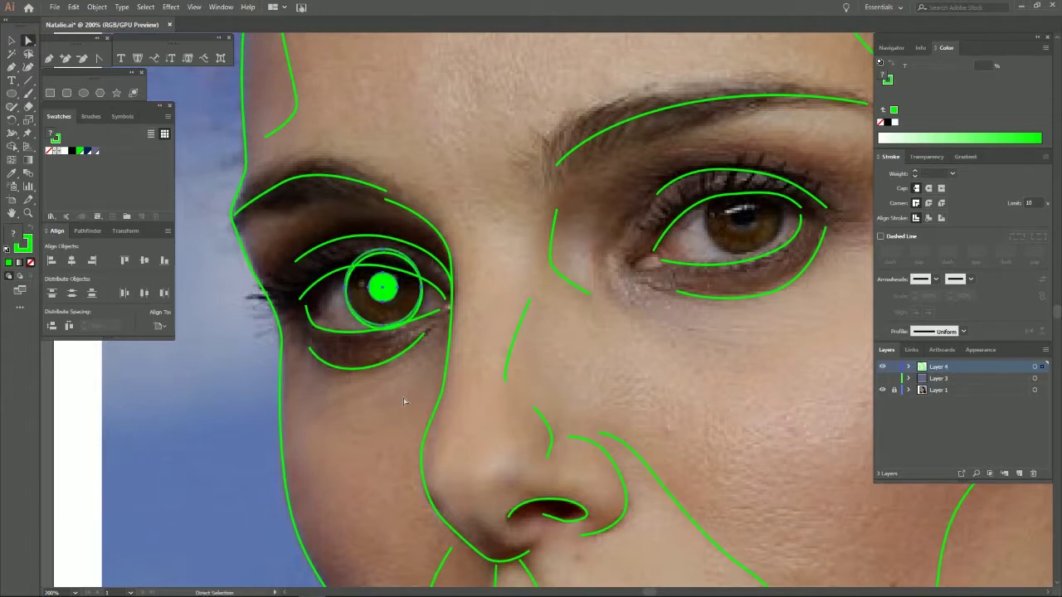
{"action": "left_click", "coordinate": [403, 400]}
Step: Expand the iris ring into a plain path and move it with the pupil slightly down
{"action": "left_click", "coordinate": [423, 320]}
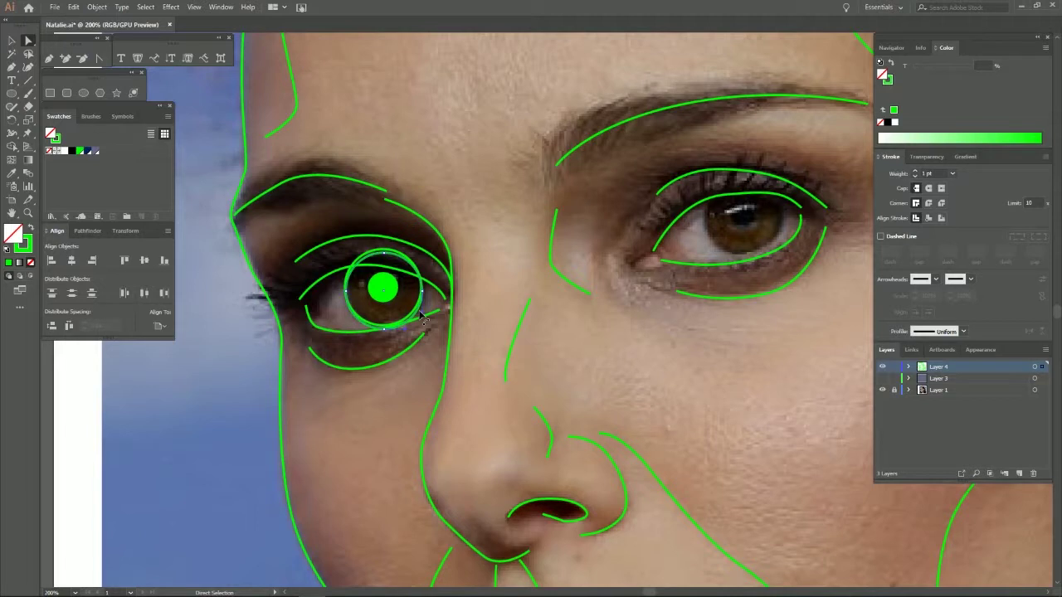
{"action": "left_click", "coordinate": [422, 317]}
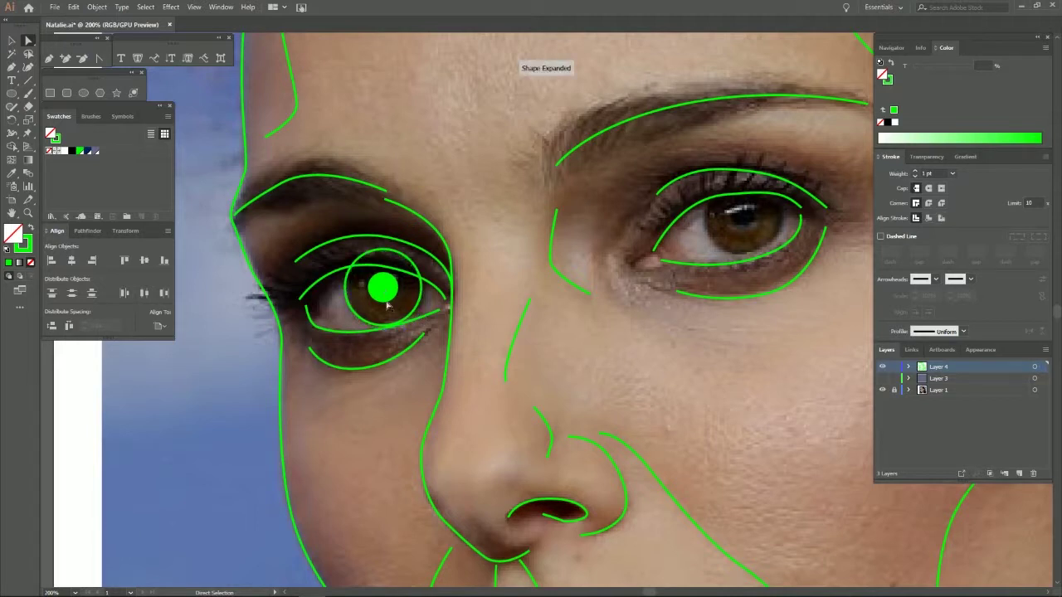
{"action": "left_click", "coordinate": [420, 302]}
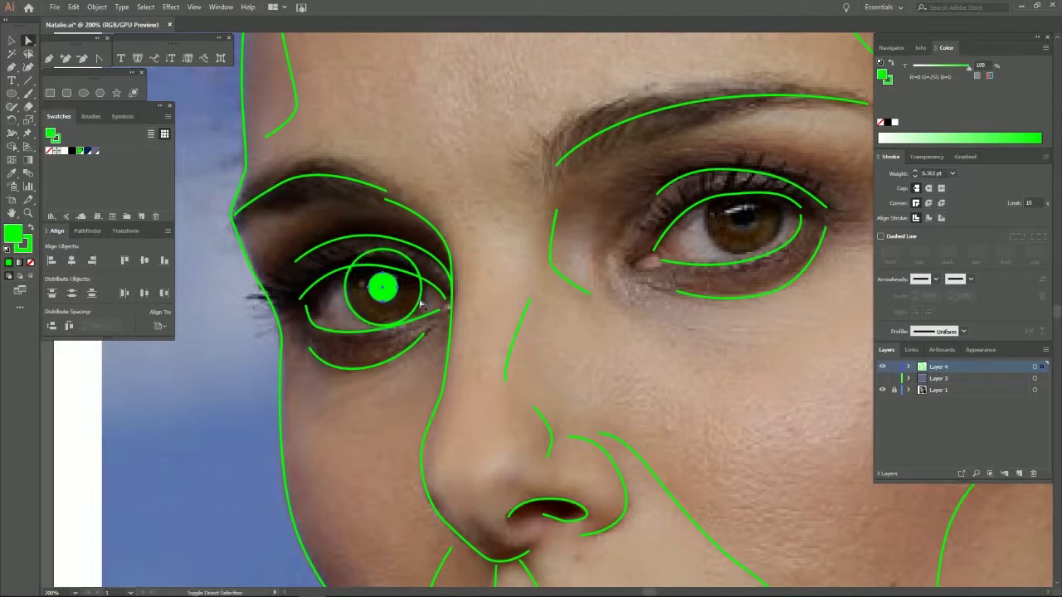
{"action": "left_click", "coordinate": [388, 291], "text": "shift"}
{"action": "left_click_drag", "start_coordinate": [388, 287], "coordinate": [390, 289]}
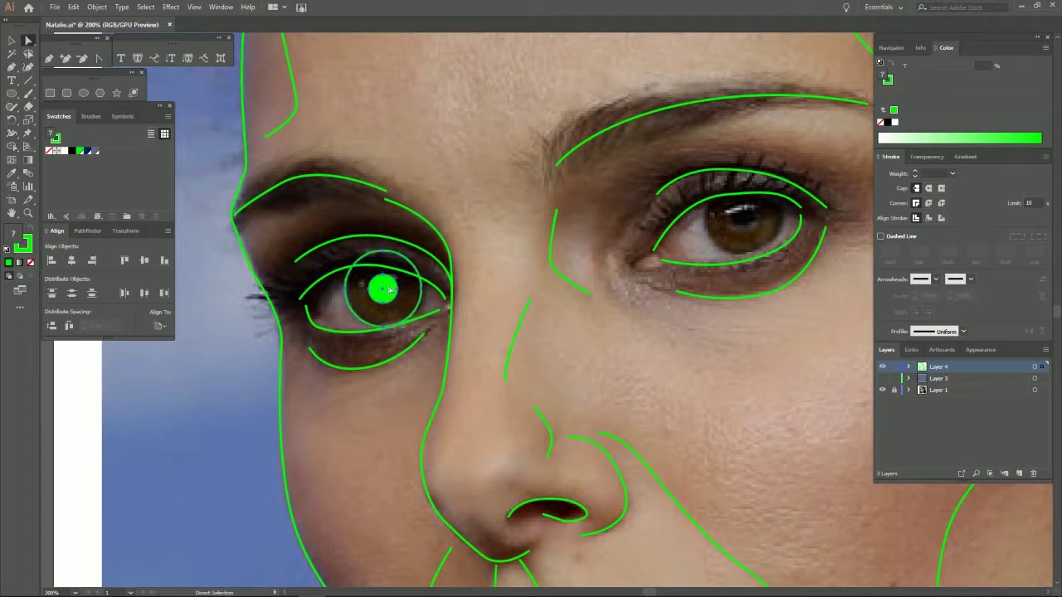
{"action": "left_click", "coordinate": [388, 393]}
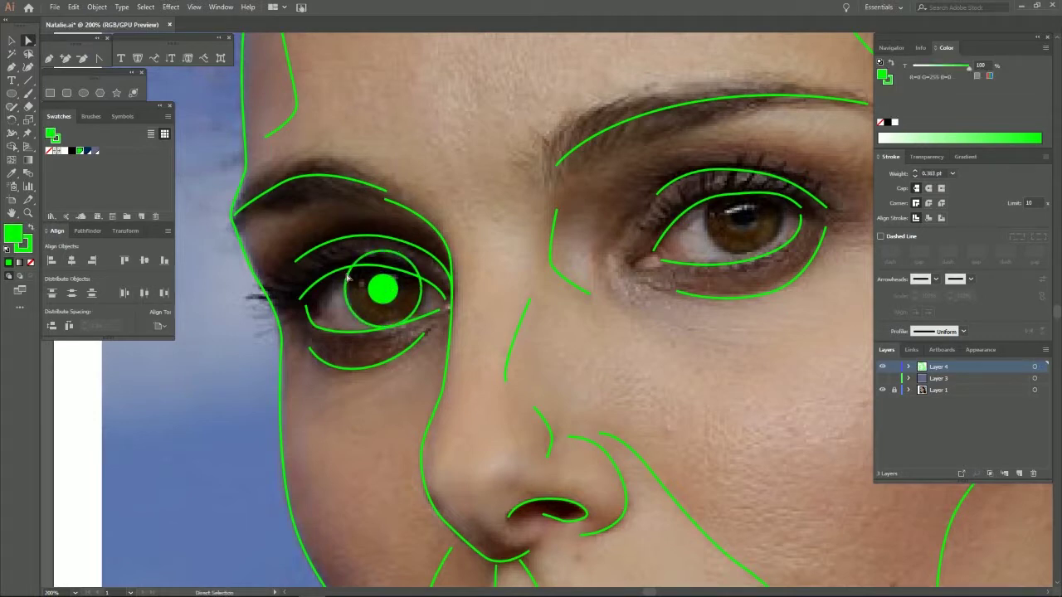
Step: Drag the iris outline's top anchor handles so its upper edge flattens along the eyelid
{"action": "left_click", "coordinate": [64, 61]}
{"action": "left_click", "coordinate": [354, 269]}
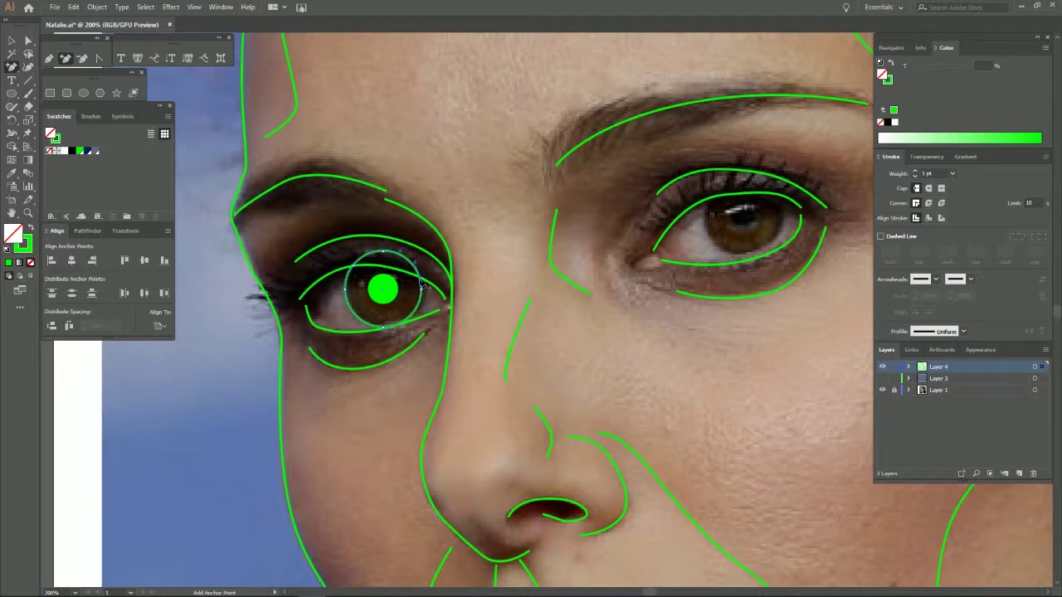
{"action": "left_click", "coordinate": [81, 60]}
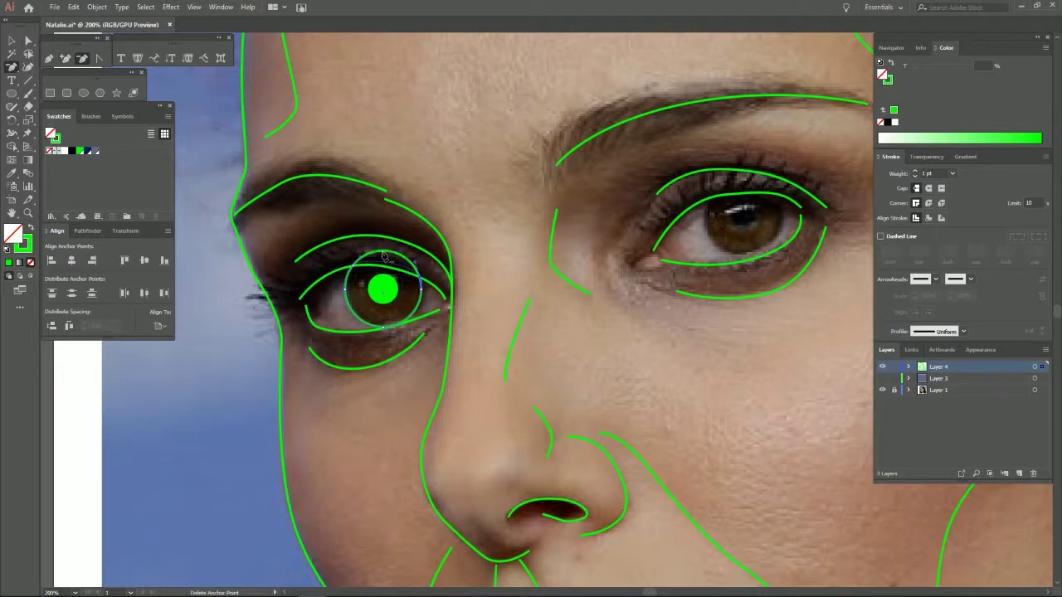
{"action": "left_click", "coordinate": [99, 58]}
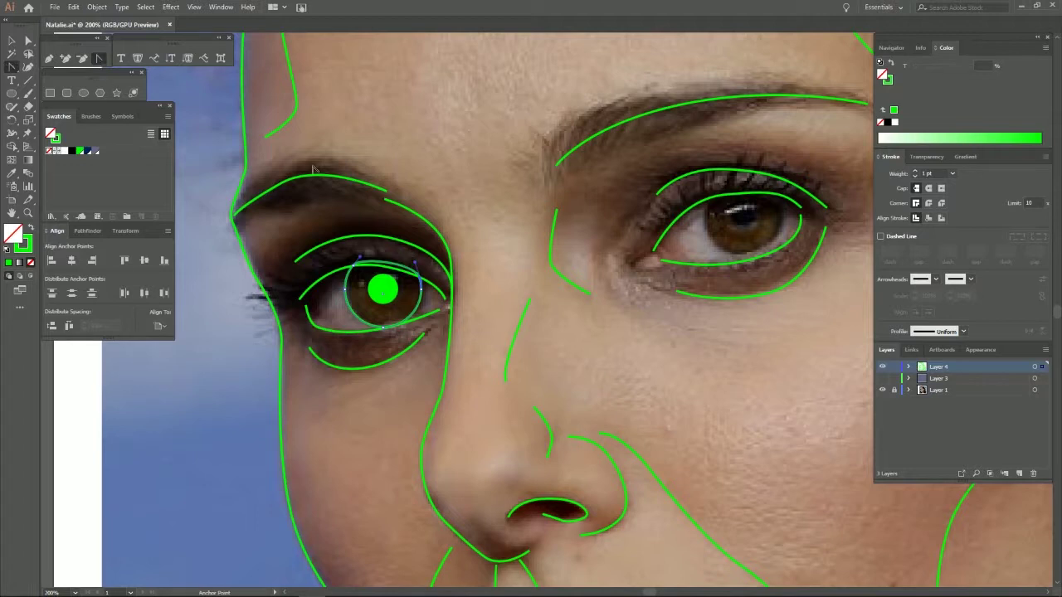
{"action": "left_click", "coordinate": [412, 279], "text": "ctrl"}
{"action": "left_click", "coordinate": [604, 332], "text": "ctrl"}
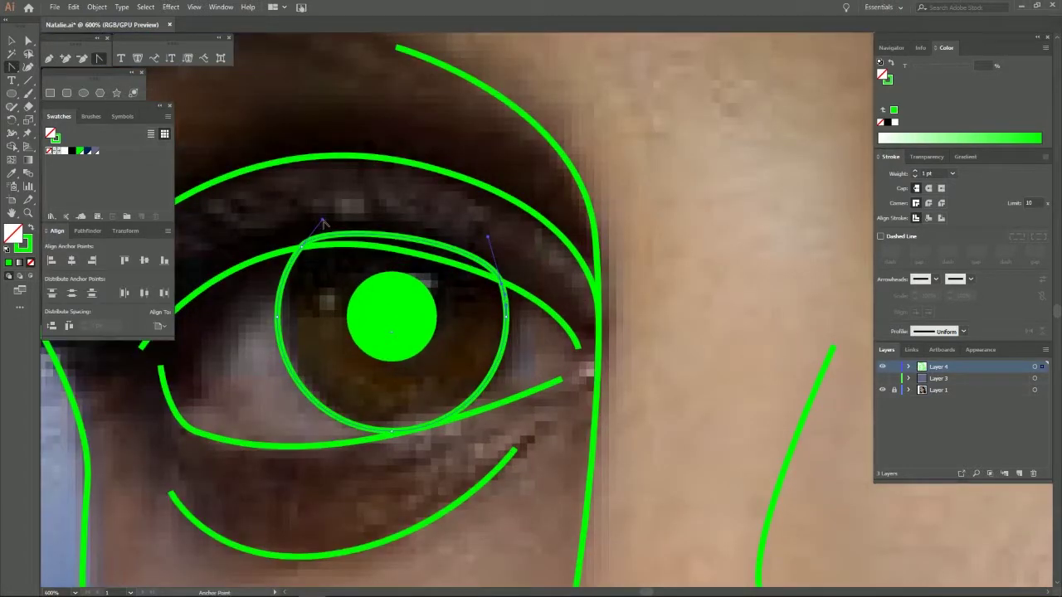
{"action": "left_click_drag", "start_coordinate": [323, 223], "coordinate": [448, 252]}
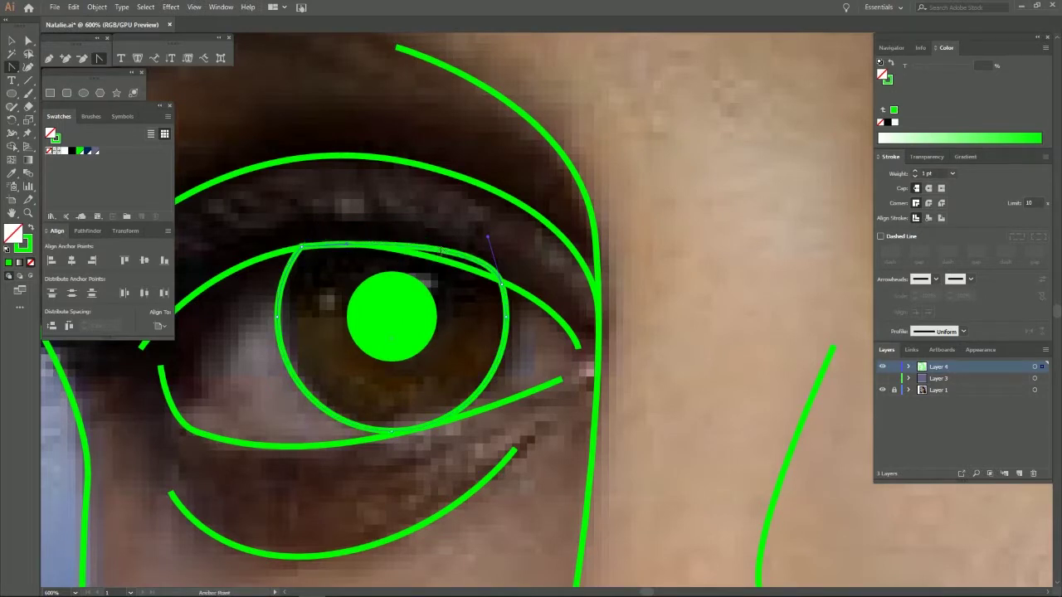
{"action": "left_click_drag", "start_coordinate": [489, 239], "coordinate": [397, 242]}
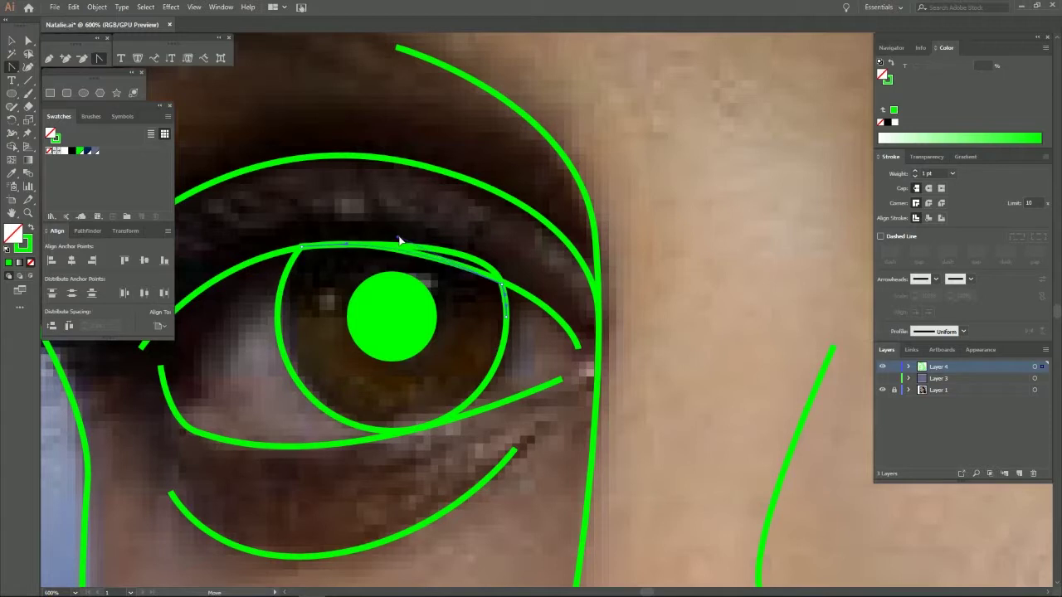
{"action": "left_click_drag", "start_coordinate": [397, 242], "coordinate": [399, 239]}
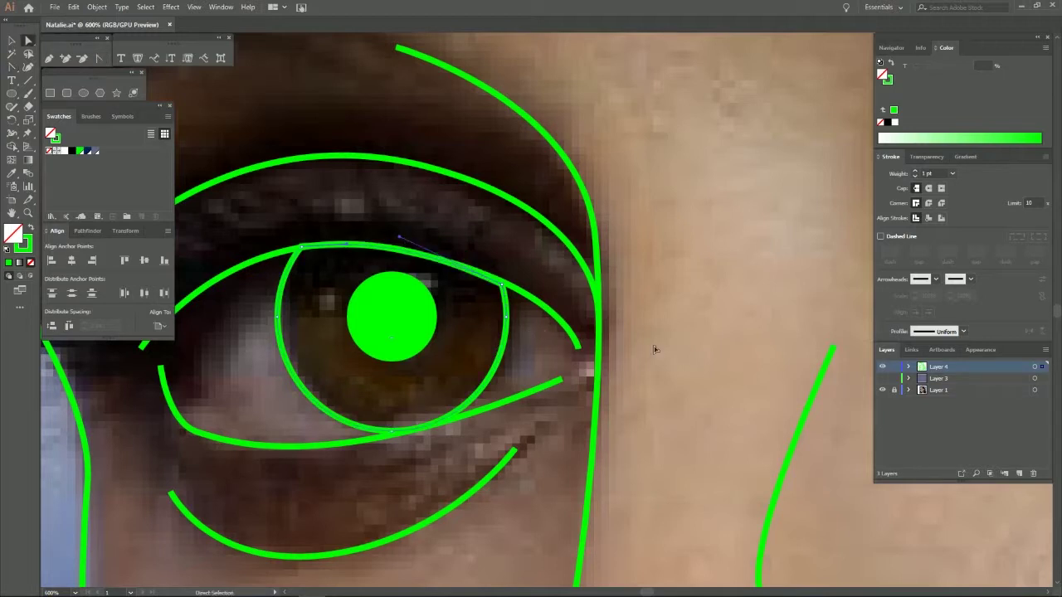
{"action": "key", "text": "ctrl+minus"}
{"action": "key", "text": "ctrl+minus"}
{"action": "key", "text": "ctrl+minus"}
{"action": "mouse_move", "coordinate": [623, 300]}
{"action": "left_mouse_down"}
{"action": "mouse_move", "coordinate": [564, 326]}
{"action": "mouse_move", "coordinate": [561, 363]}
{"action": "left_mouse_up"}
{"action": "left_click", "coordinate": [300, 359]}
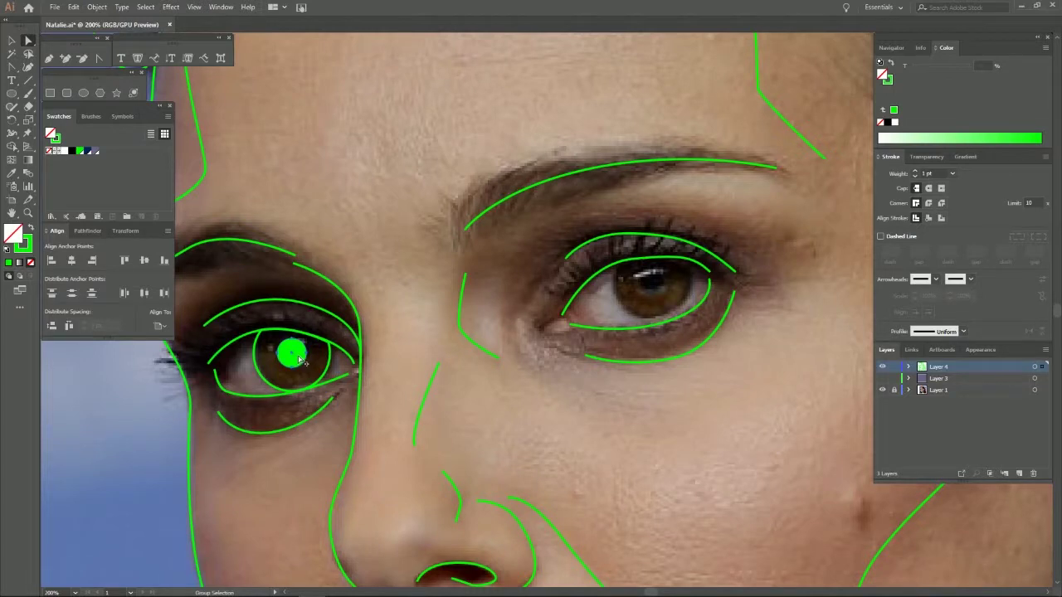
Step: Alt-drag a copy of the left iris and pupil onto the right eye and rotate it to fit
{"action": "left_click", "coordinate": [330, 366], "text": "shift"}
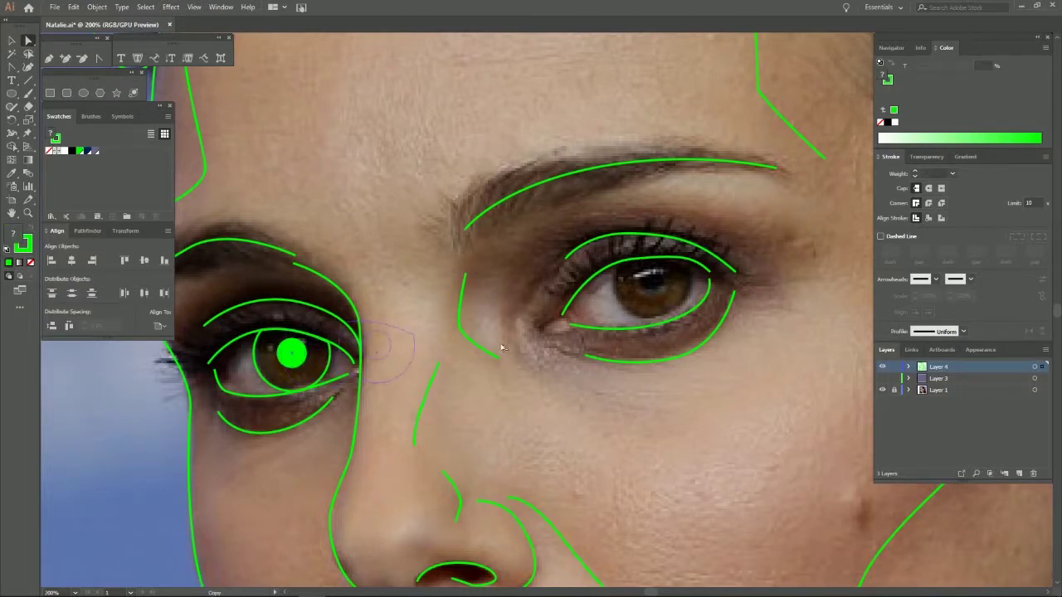
{"action": "left_click_drag", "start_coordinate": [330, 366], "coordinate": [690, 293]}
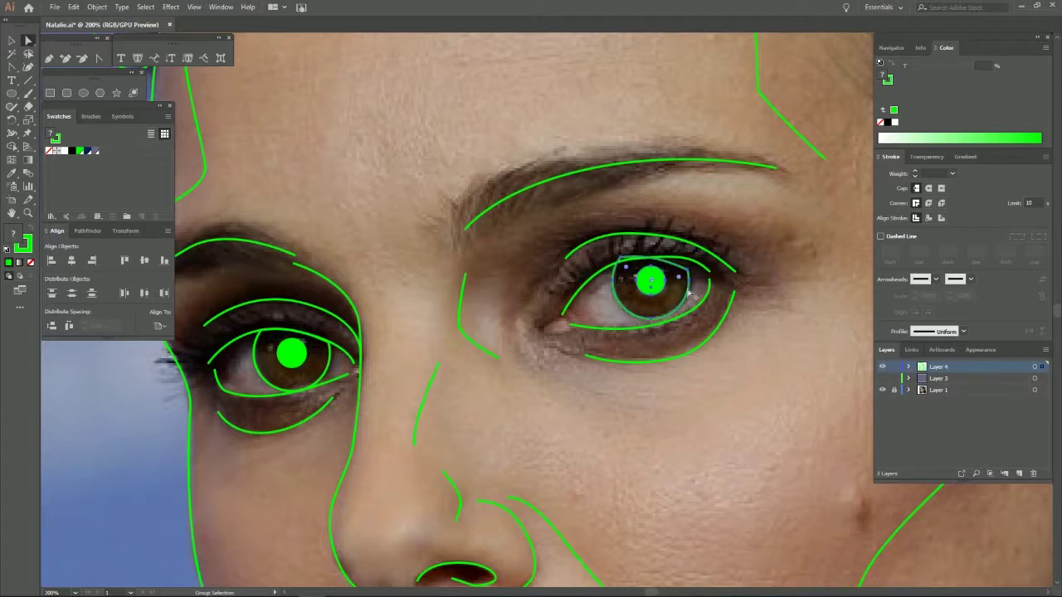
{"action": "key", "text": "r"}
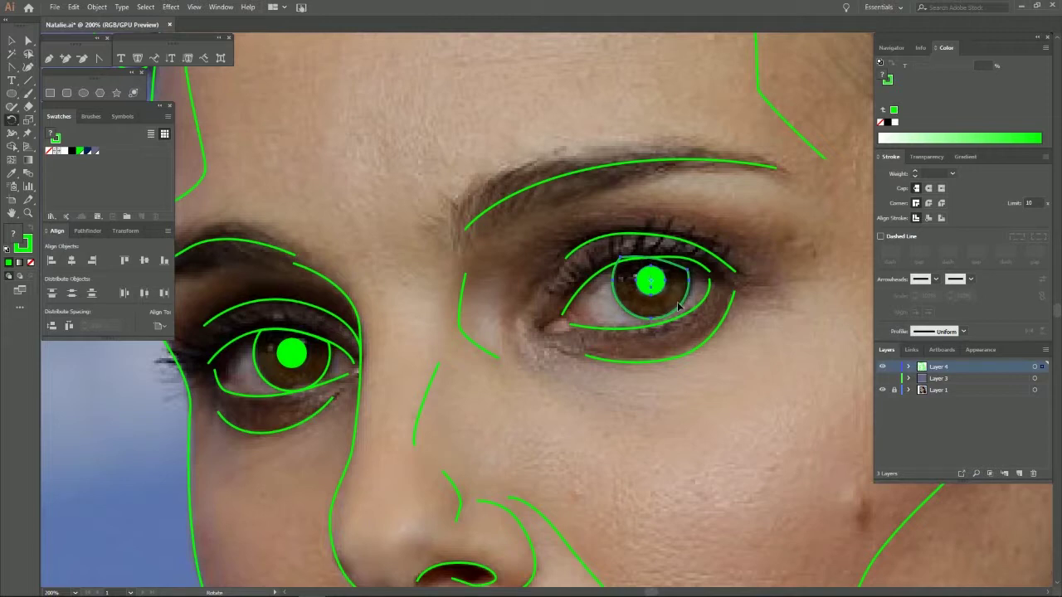
{"action": "left_click_drag", "start_coordinate": [684, 306], "coordinate": [690, 297]}
{"action": "left_click_drag", "start_coordinate": [689, 294], "coordinate": [688, 303]}
{"action": "key", "text": "v"}
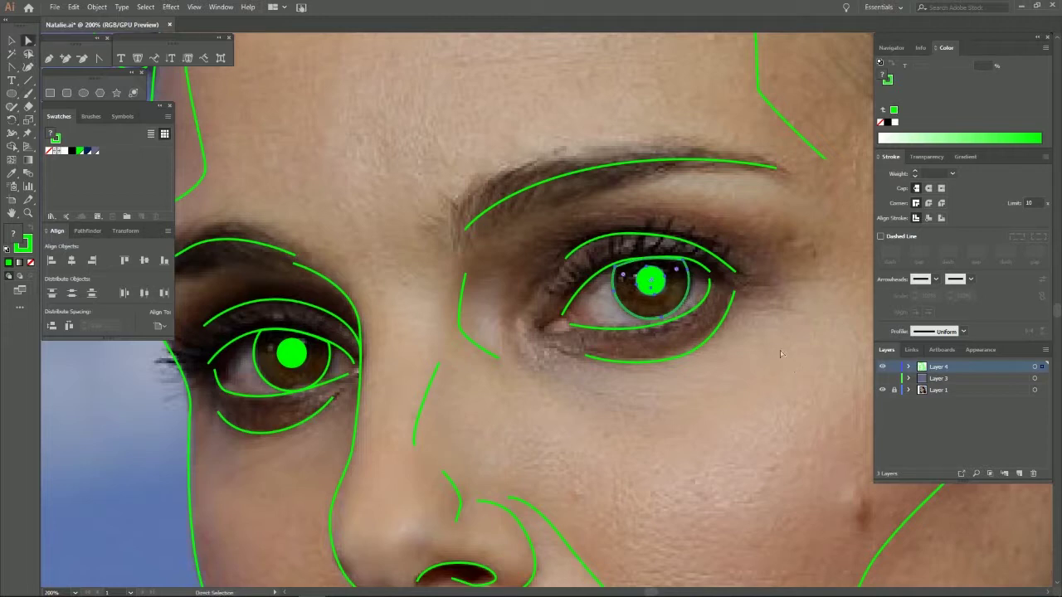
{"action": "left_click", "coordinate": [776, 350]}
{"action": "key", "text": "ctrl+plus"}
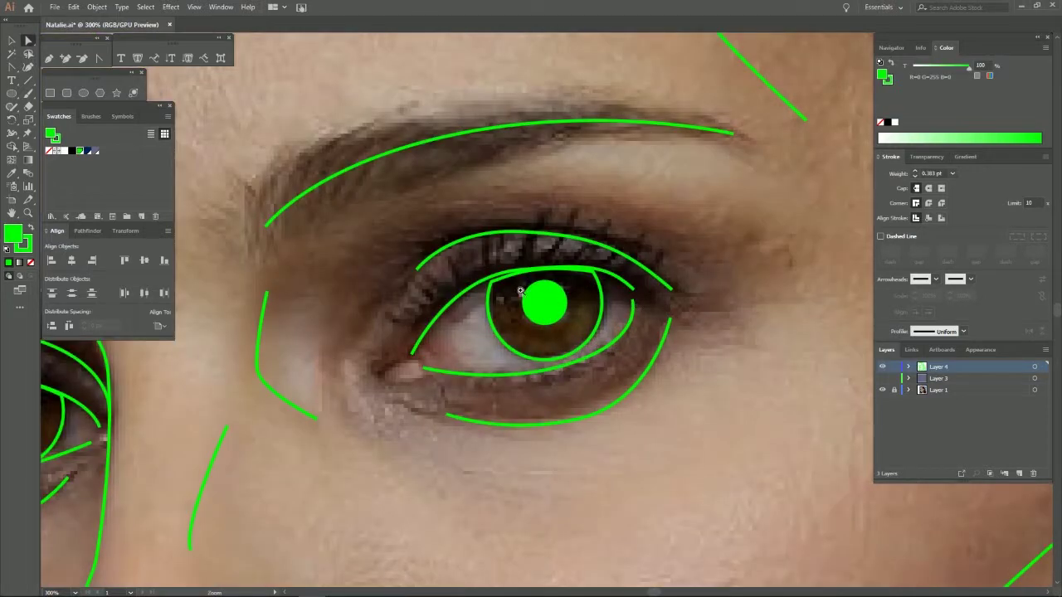
Step: Add an anchor point on the top of the right eye's iris outline
{"action": "key", "text": "ctrl+plus"}
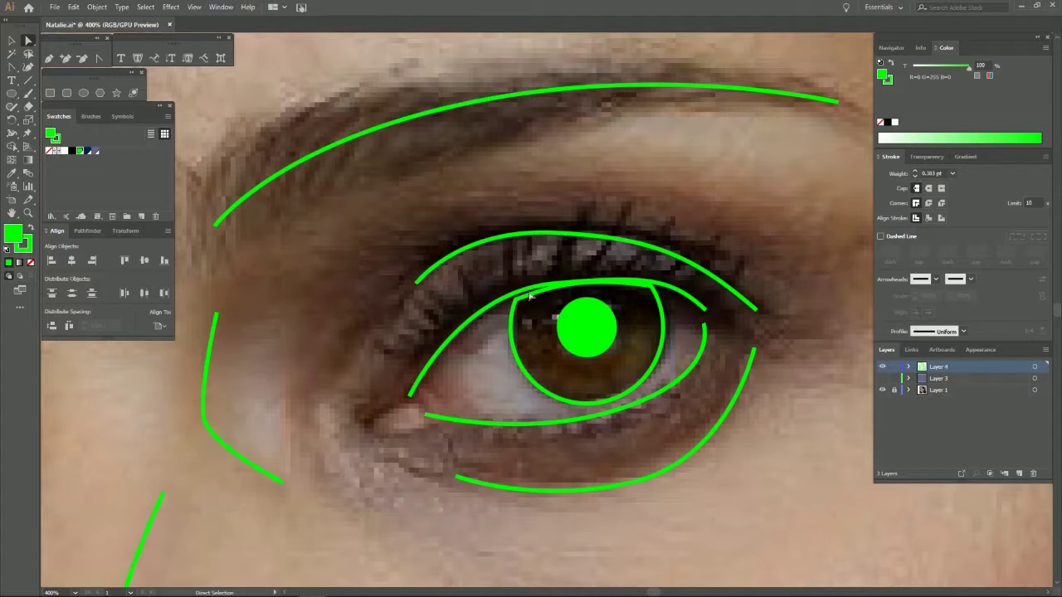
{"action": "left_click", "coordinate": [530, 294]}
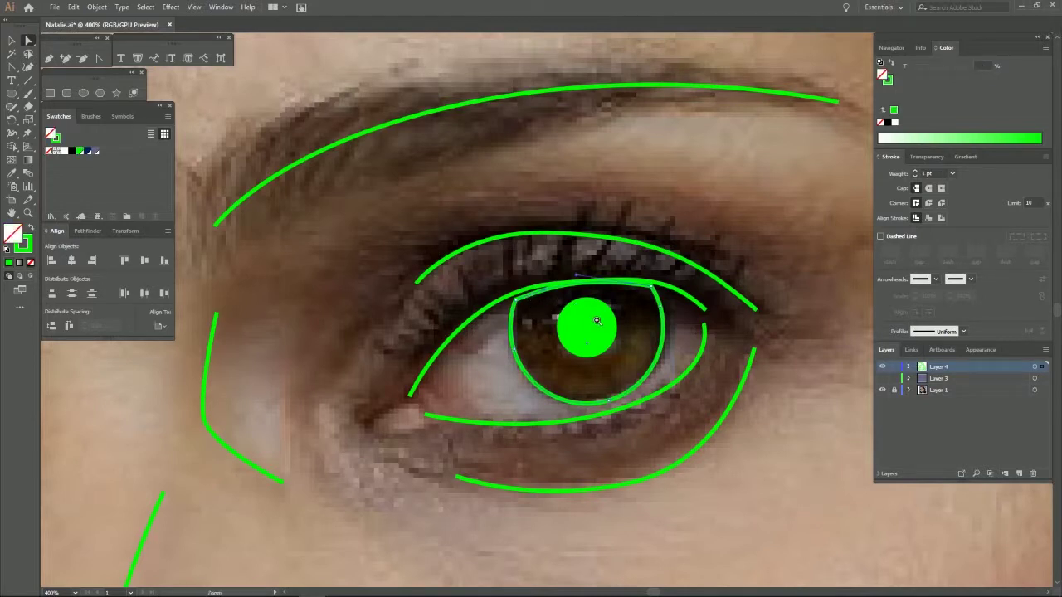
{"action": "key", "text": "ctrl+plus"}
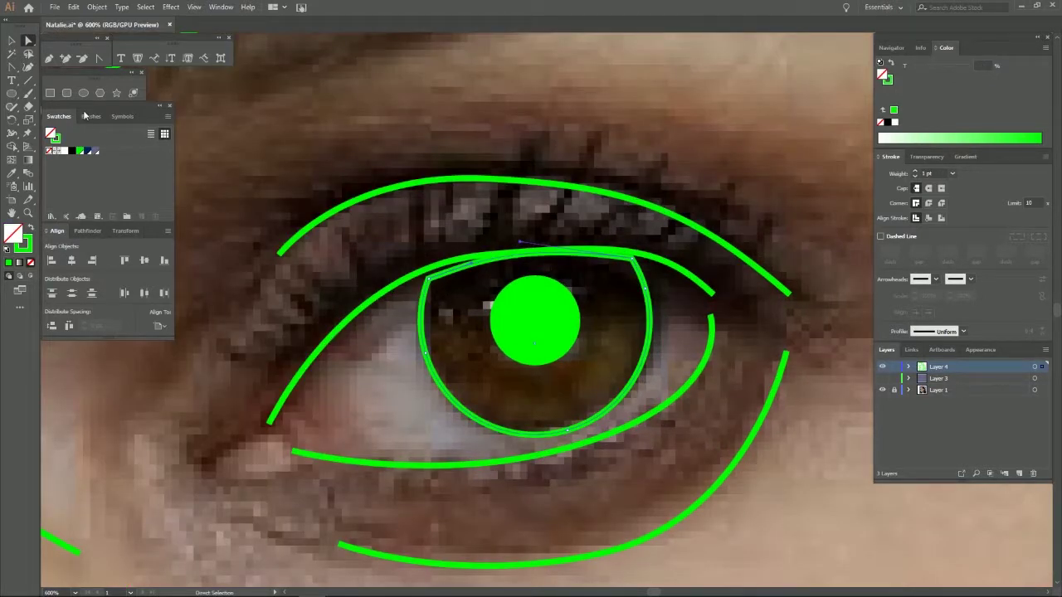
{"action": "left_click", "coordinate": [66, 58]}
{"action": "left_click", "coordinate": [446, 281]}
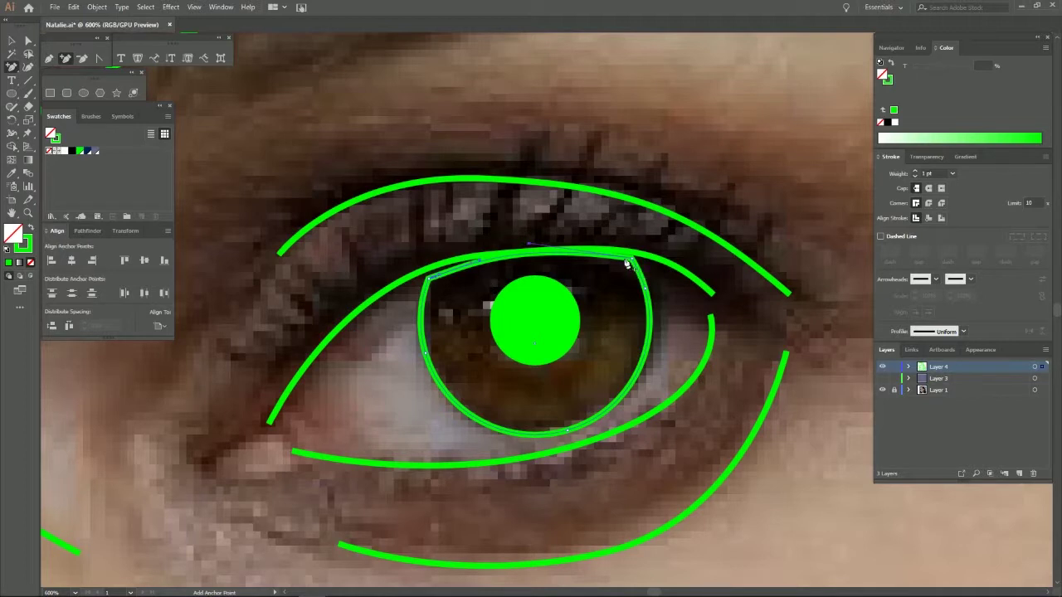
{"action": "key", "text": "a"}
{"action": "left_click_drag", "start_coordinate": [629, 262], "coordinate": [628, 261]}
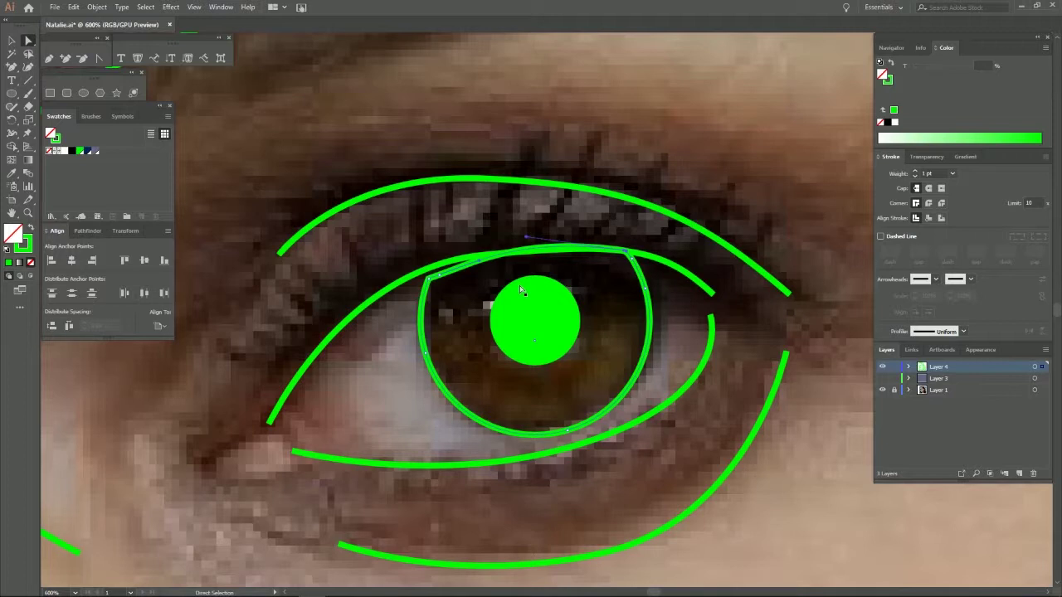
Step: Adjust the upper-left anchor and top curve so the iris tucks under the eyelid
{"action": "left_click_drag", "start_coordinate": [439, 279], "coordinate": [432, 271]}
{"action": "left_click", "coordinate": [430, 283]}
{"action": "left_click", "coordinate": [431, 270]}
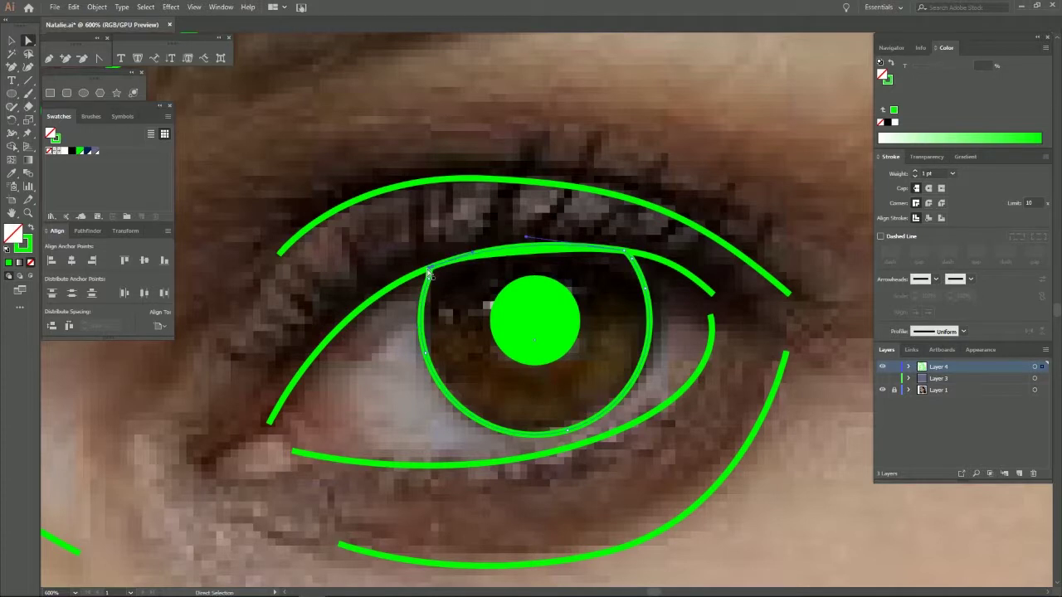
{"action": "left_click_drag", "start_coordinate": [432, 269], "coordinate": [432, 269]}
{"action": "left_click", "coordinate": [432, 268]}
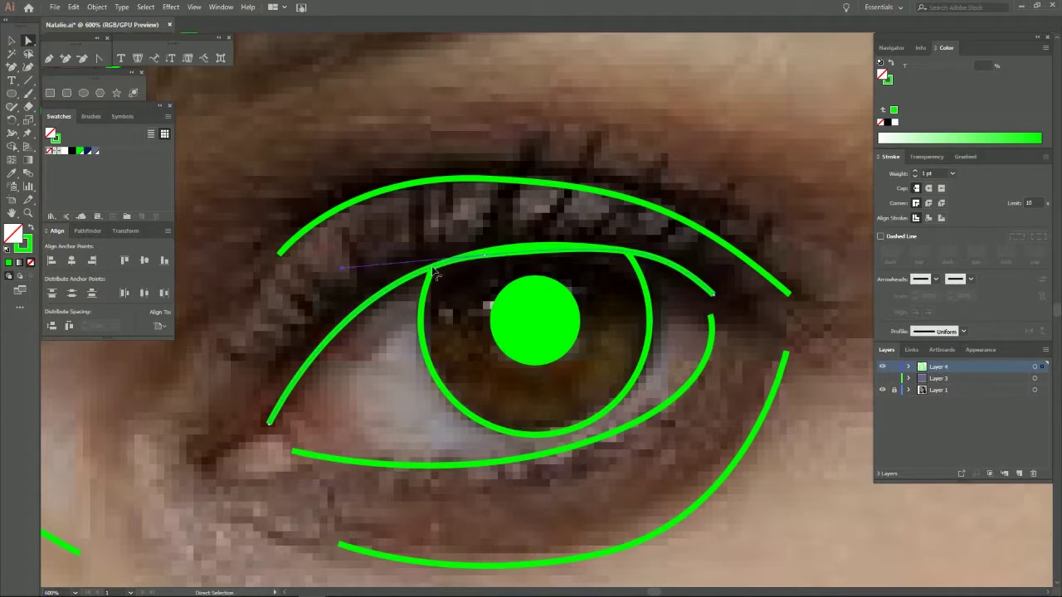
{"action": "left_click", "coordinate": [518, 251]}
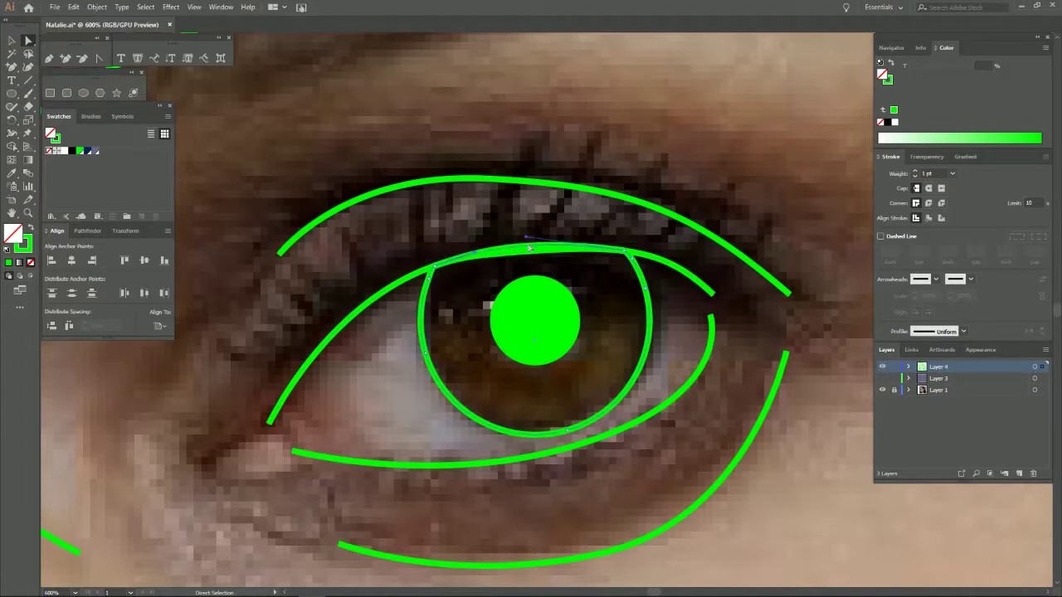
{"action": "left_click_drag", "start_coordinate": [526, 240], "coordinate": [527, 249]}
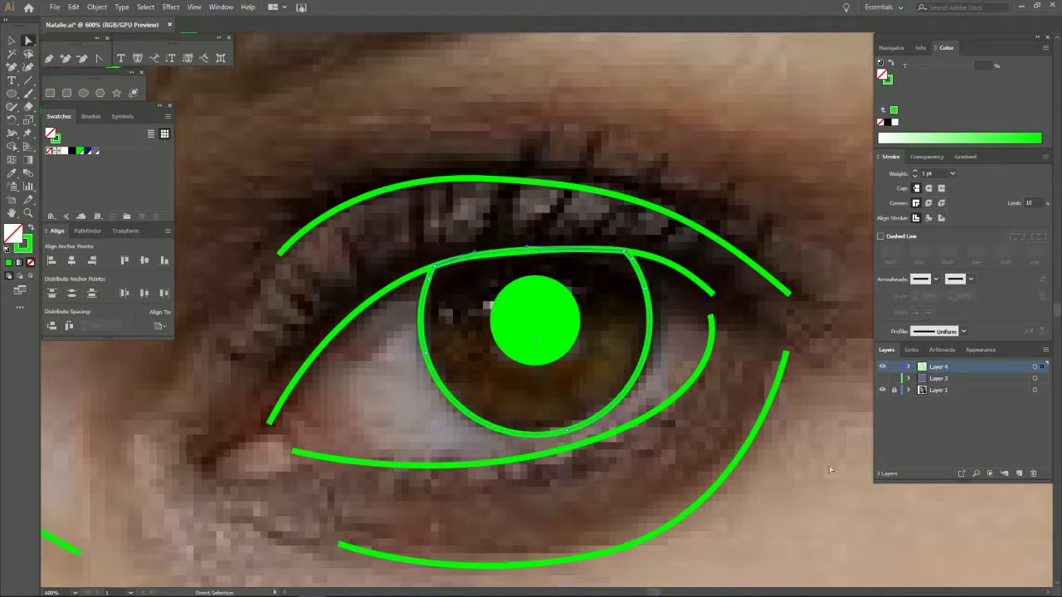
{"action": "left_click", "coordinate": [778, 449]}
Step: Fit the artboard in view and hide the Layer 1 reference photo
{"action": "key", "text": "ctrl+0"}
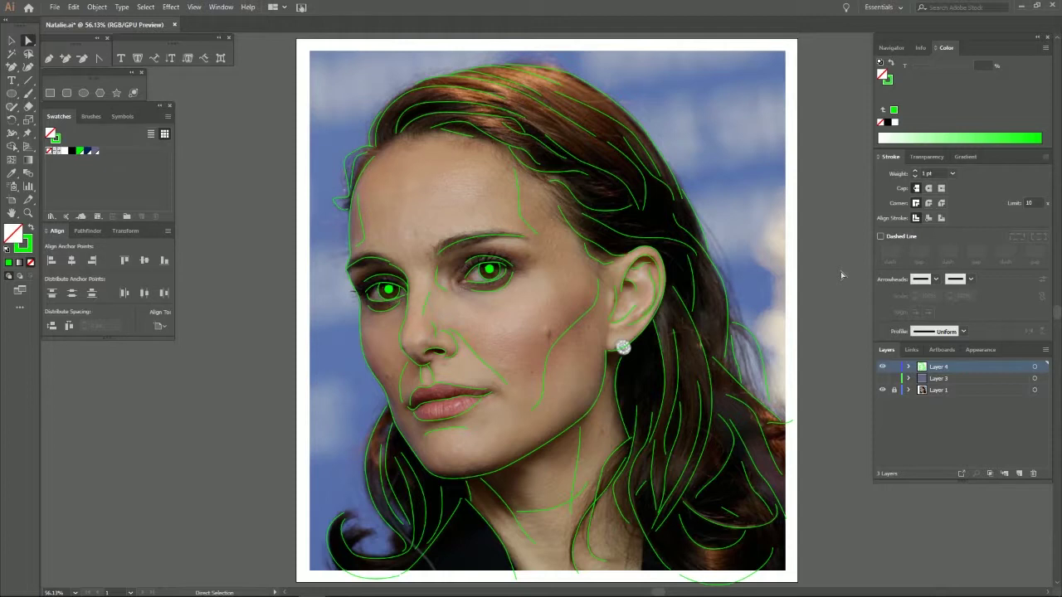
{"action": "key", "text": "v"}
{"action": "key", "text": "a"}
{"action": "left_click", "coordinate": [882, 390]}
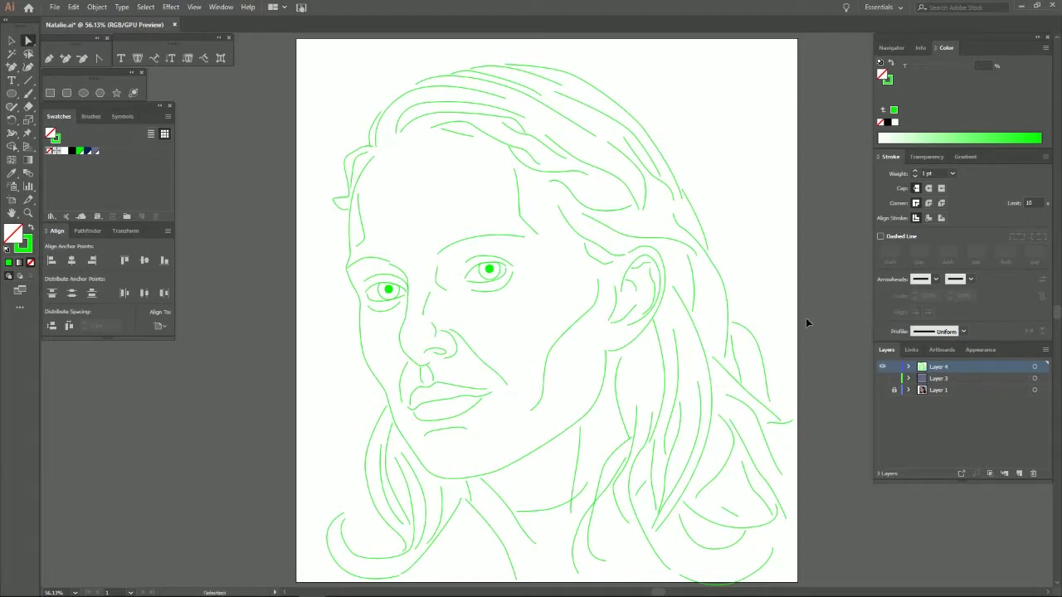
{"action": "key", "text": "ctrl+a"}
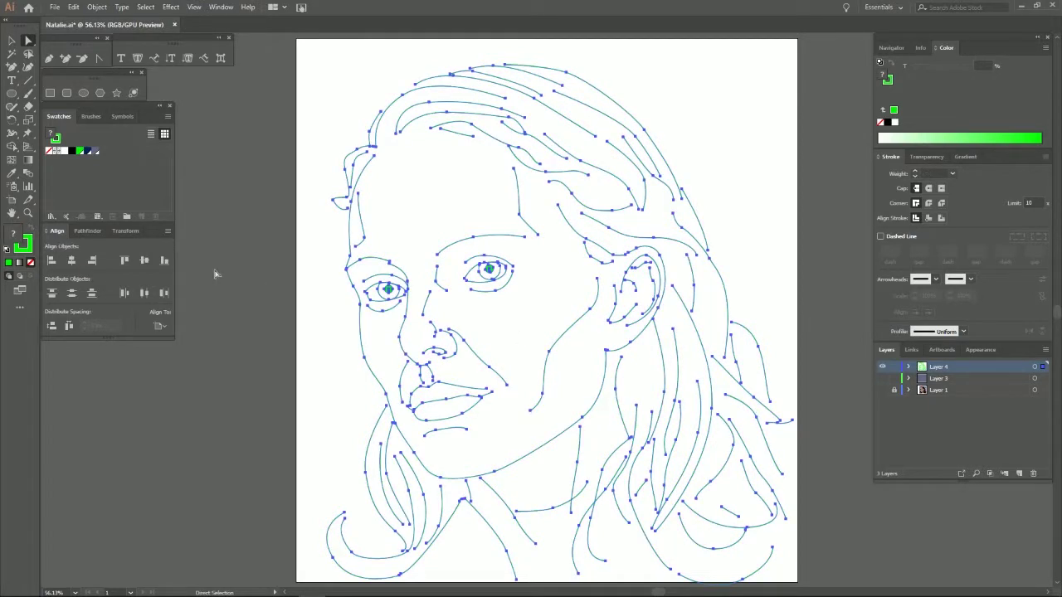
Step: Make all line strokes dark navy and fill both pupils dark navy
{"action": "key", "text": "x"}
{"action": "left_click", "coordinate": [87, 151]}
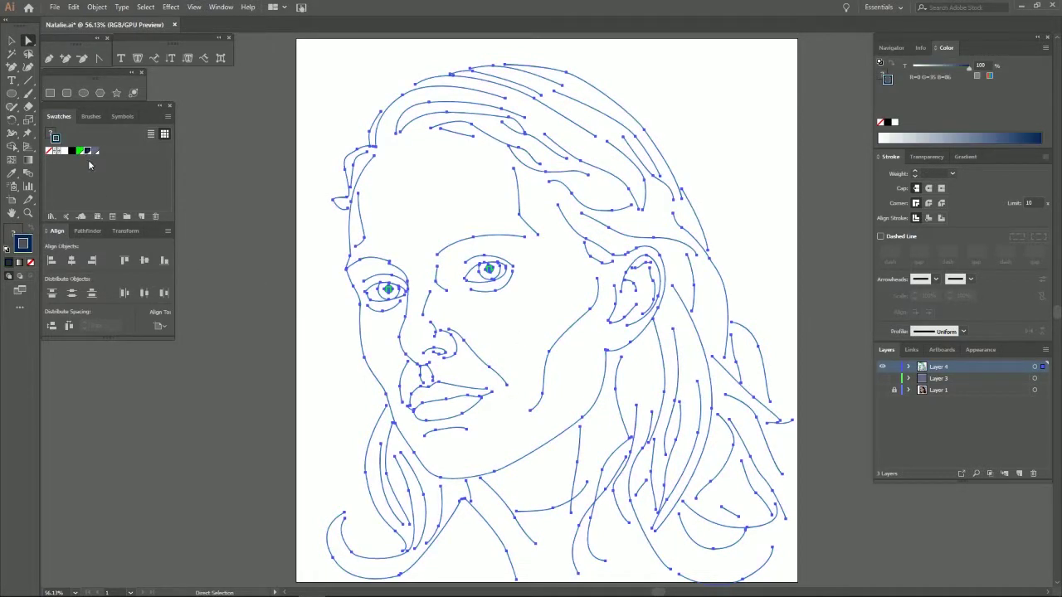
{"action": "left_click", "coordinate": [209, 242]}
{"action": "key", "text": "x"}
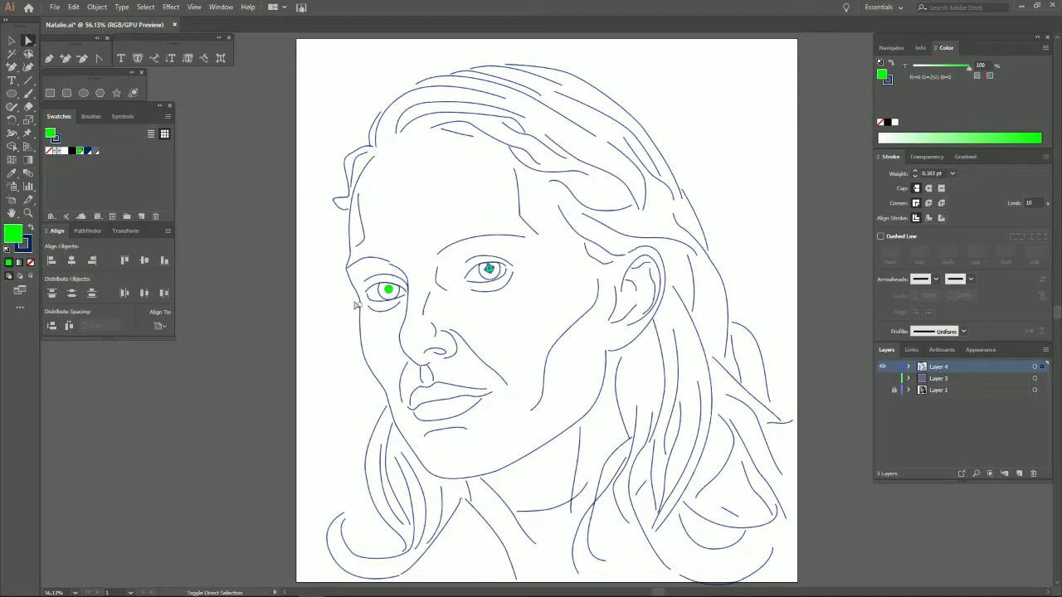
{"action": "left_click", "coordinate": [388, 290], "text": "ctrl"}
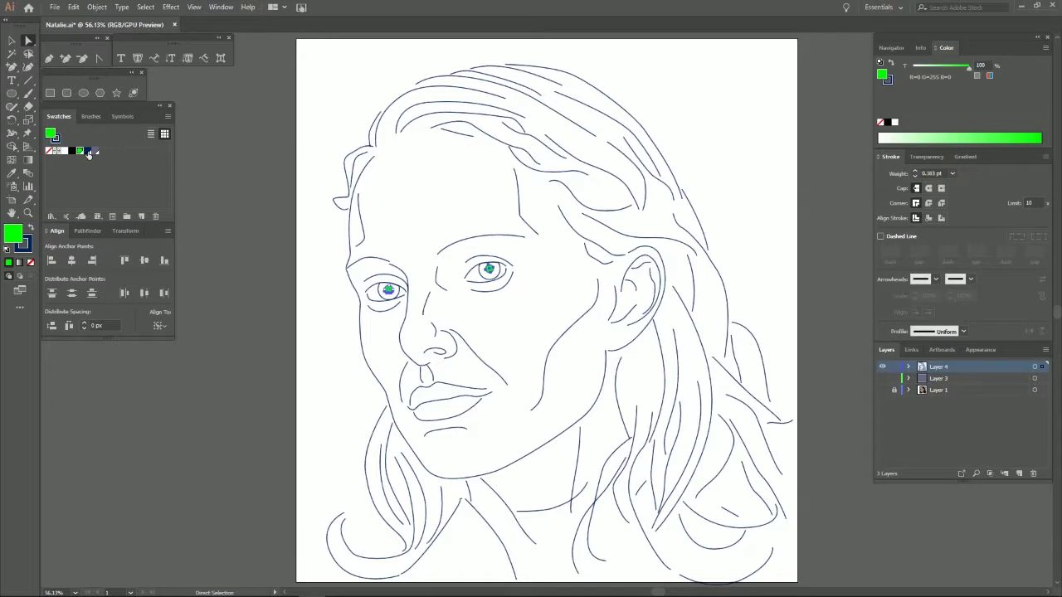
{"action": "left_click", "coordinate": [87, 151]}
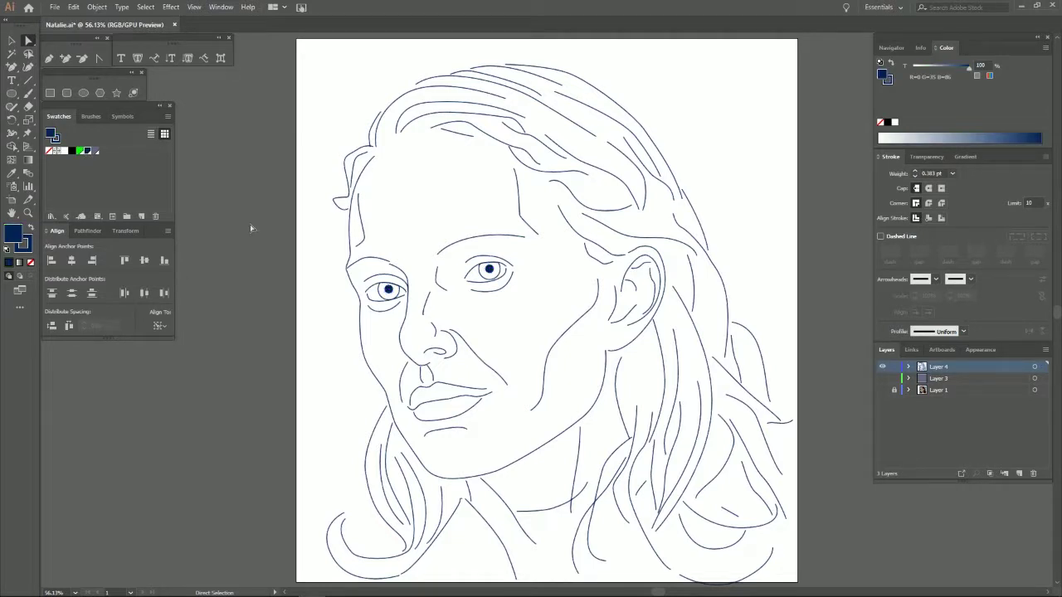
Step: Set every stroke to 4 pt with a tapered width profile
{"action": "key", "text": "ctrl+a"}
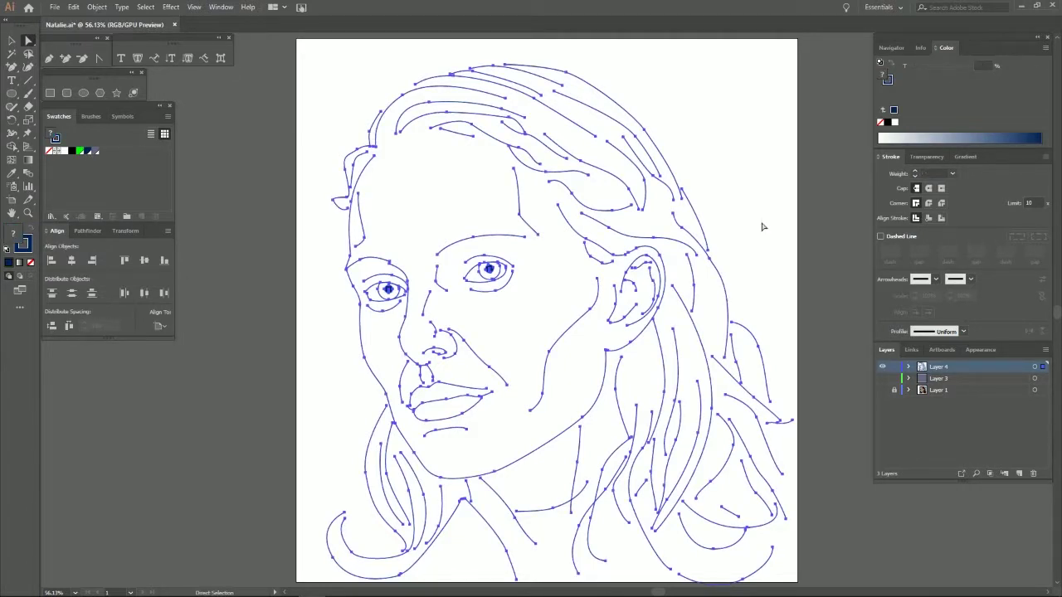
{"action": "left_click", "coordinate": [953, 174]}
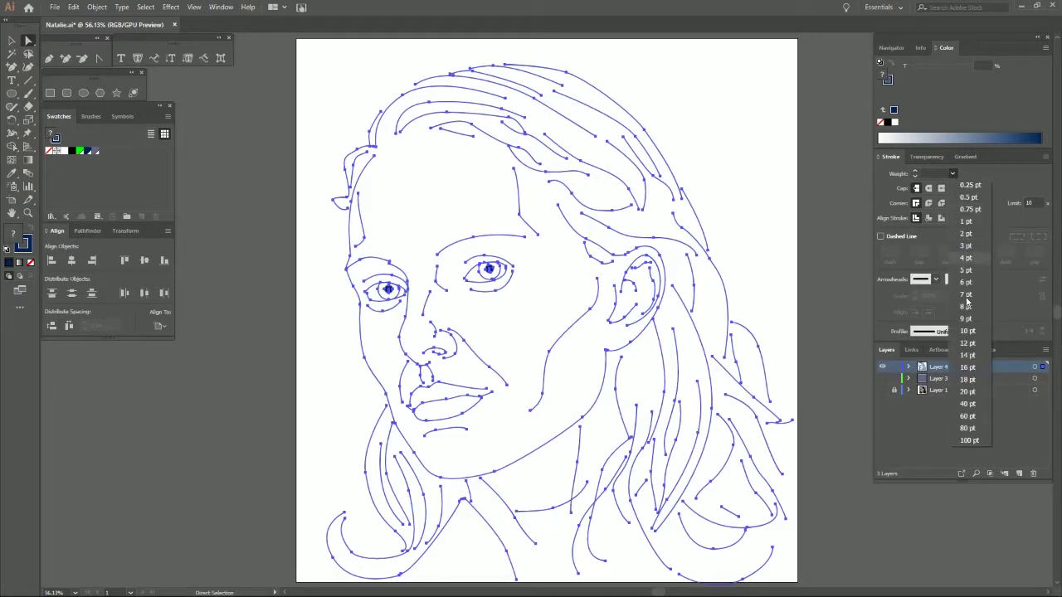
{"action": "left_click", "coordinate": [966, 258]}
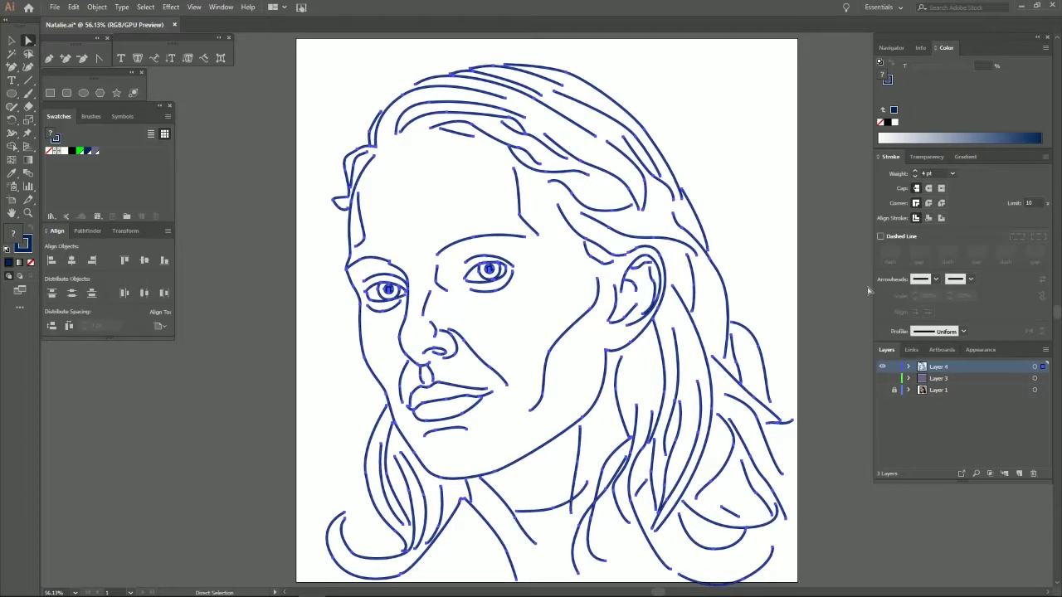
{"action": "left_click", "coordinate": [963, 333]}
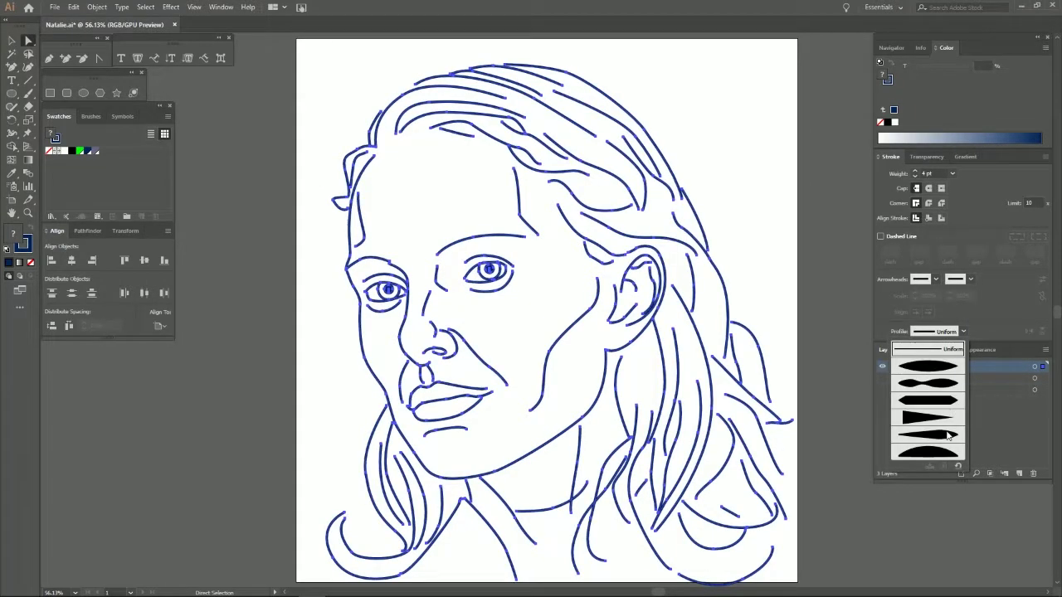
{"action": "left_click", "coordinate": [950, 436]}
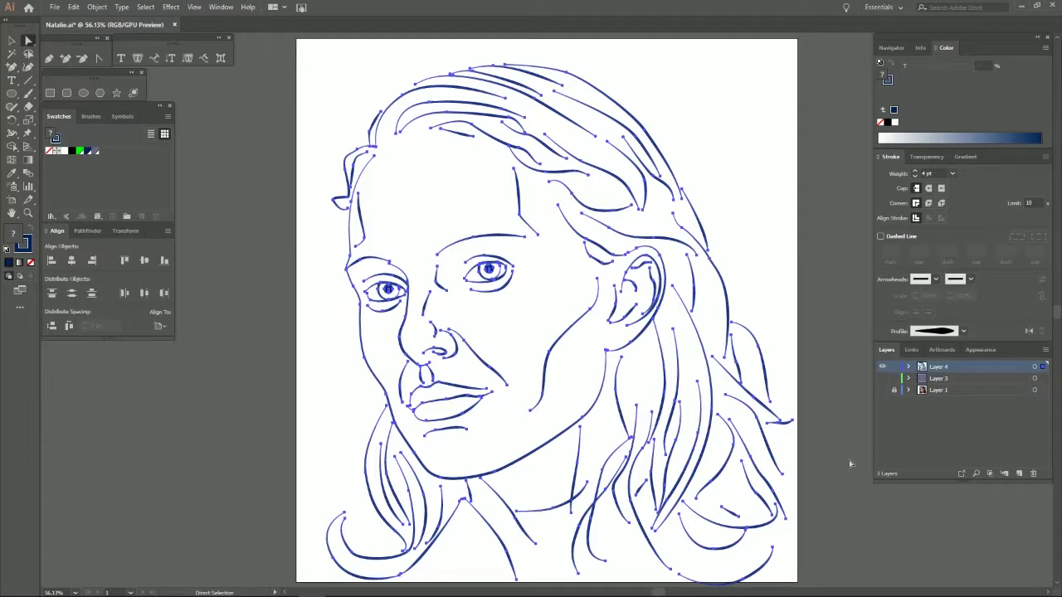
{"action": "left_click", "coordinate": [282, 437]}
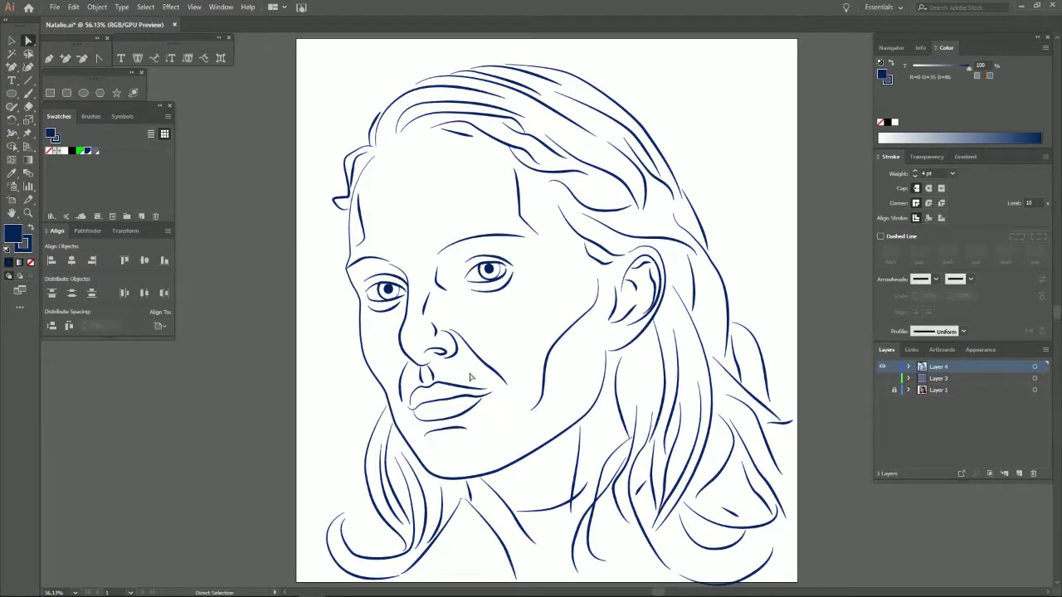
Step: Flip the taper direction of the lip line's stroke
{"action": "left_click", "coordinate": [472, 415]}
{"action": "left_click", "coordinate": [1028, 331]}
{"action": "left_click", "coordinate": [272, 388]}
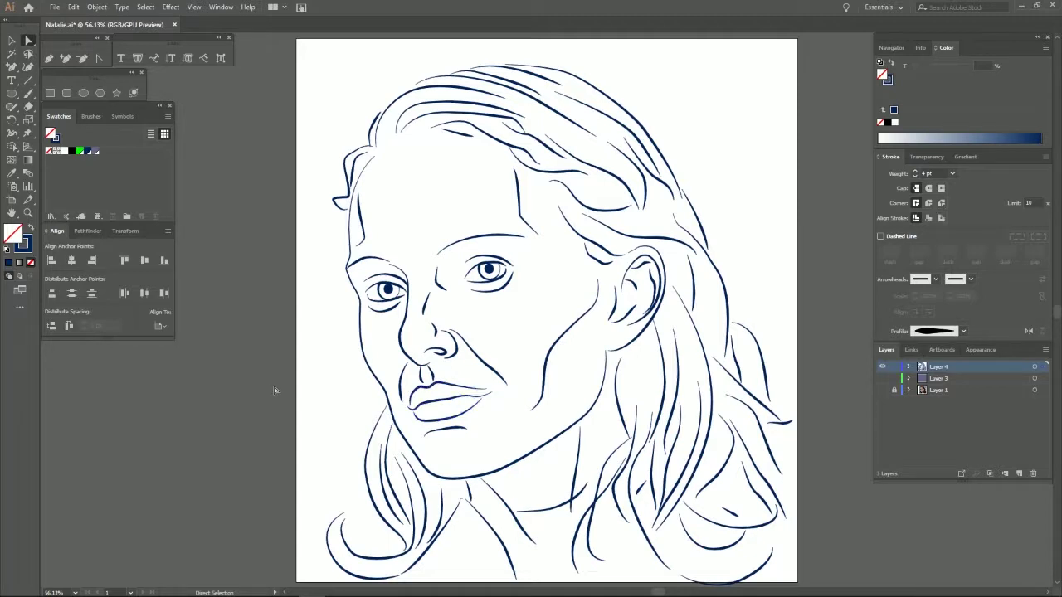
Step: Give the face outline a flipped varying-width profile and a 7 pt weight
{"action": "left_click", "coordinate": [548, 447]}
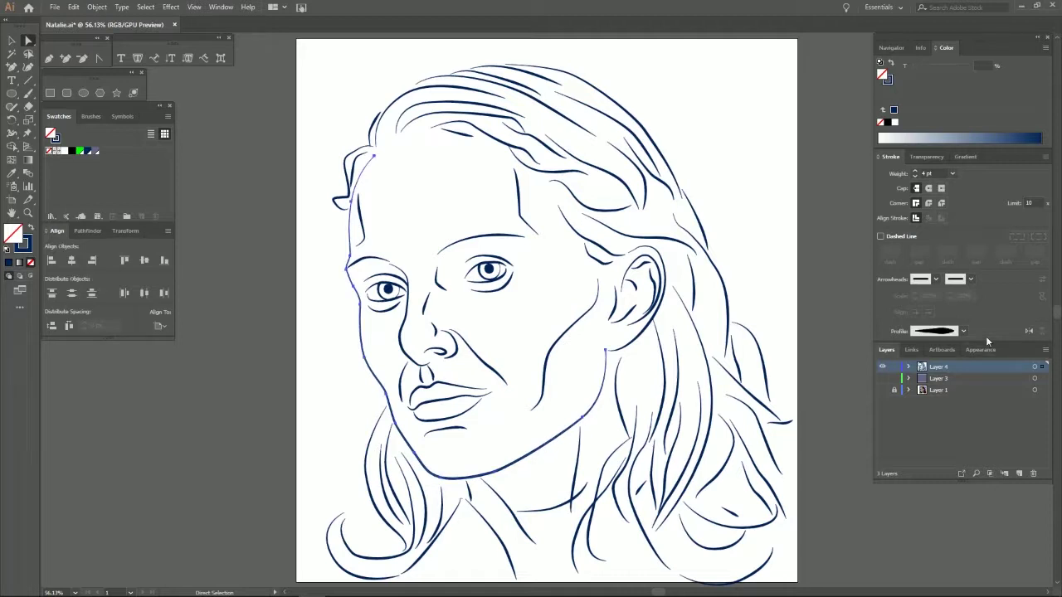
{"action": "left_click", "coordinate": [963, 331]}
{"action": "left_click", "coordinate": [946, 383]}
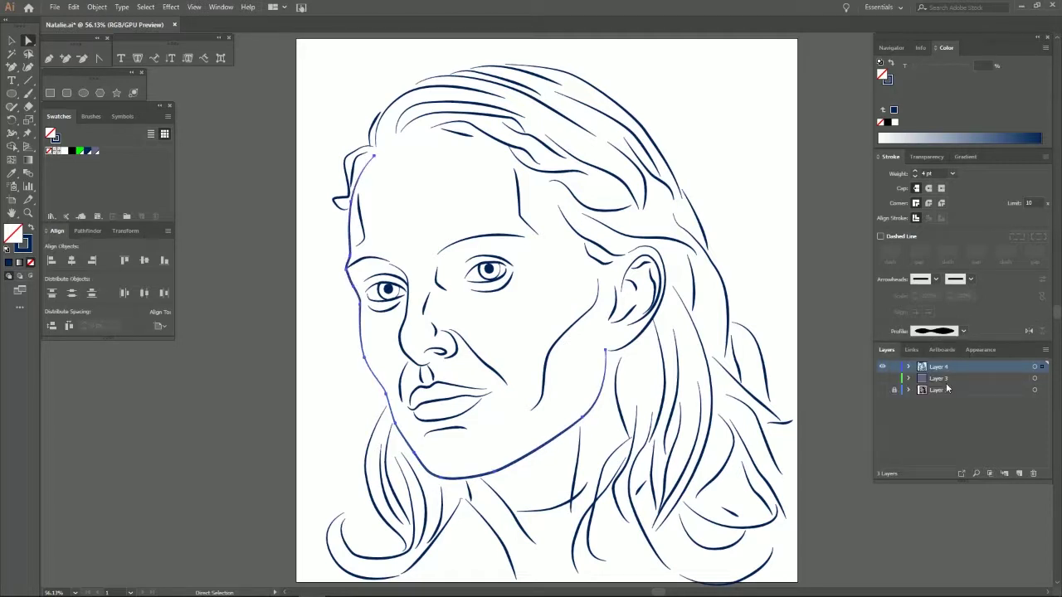
{"action": "left_click", "coordinate": [1029, 331]}
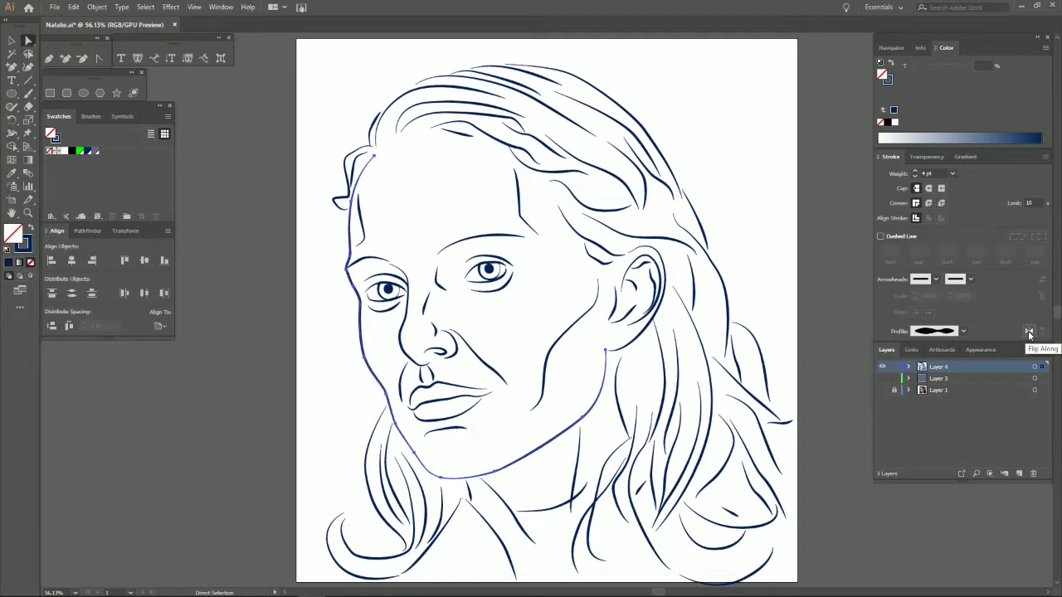
{"action": "left_click", "coordinate": [916, 172]}
{"action": "left_click", "coordinate": [916, 172]}
{"action": "left_click", "coordinate": [182, 400]}
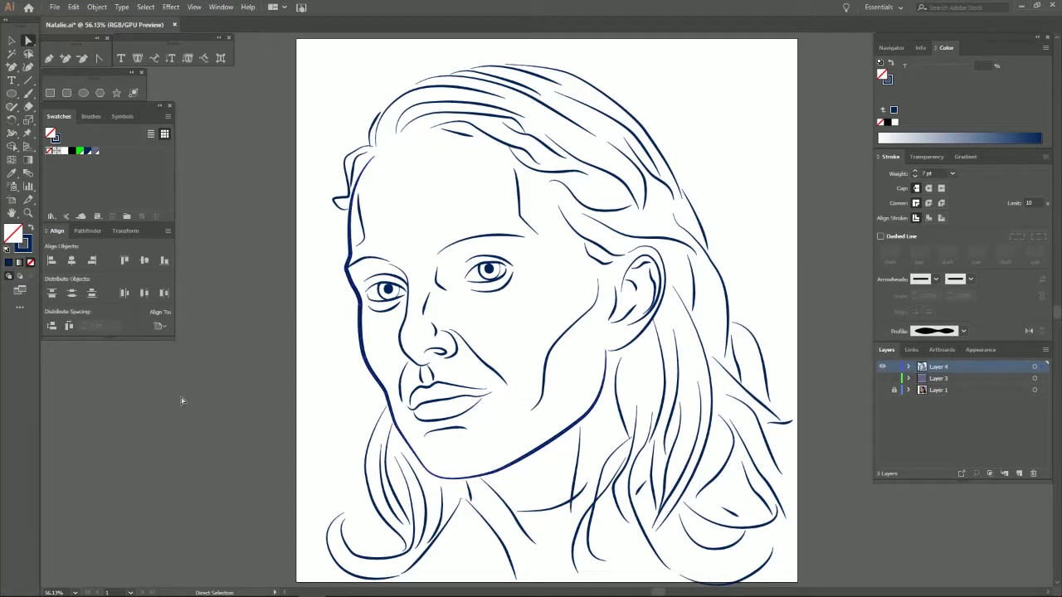
Step: Select the hair strokes across the top, right side and lower left, and flip their width profile
{"action": "left_click", "coordinate": [629, 113]}
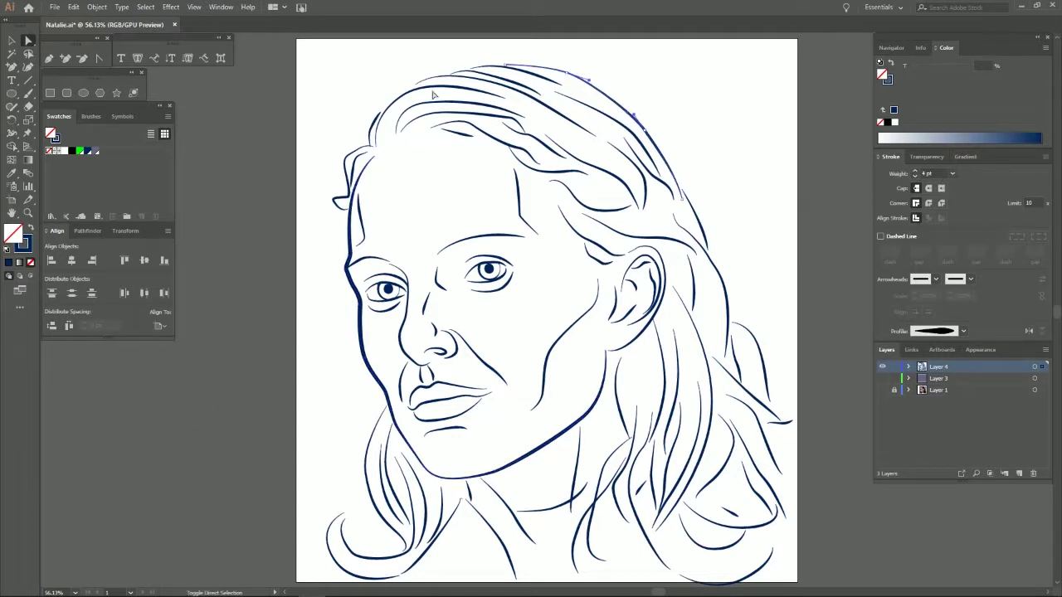
{"action": "left_click", "coordinate": [457, 79], "text": "shift"}
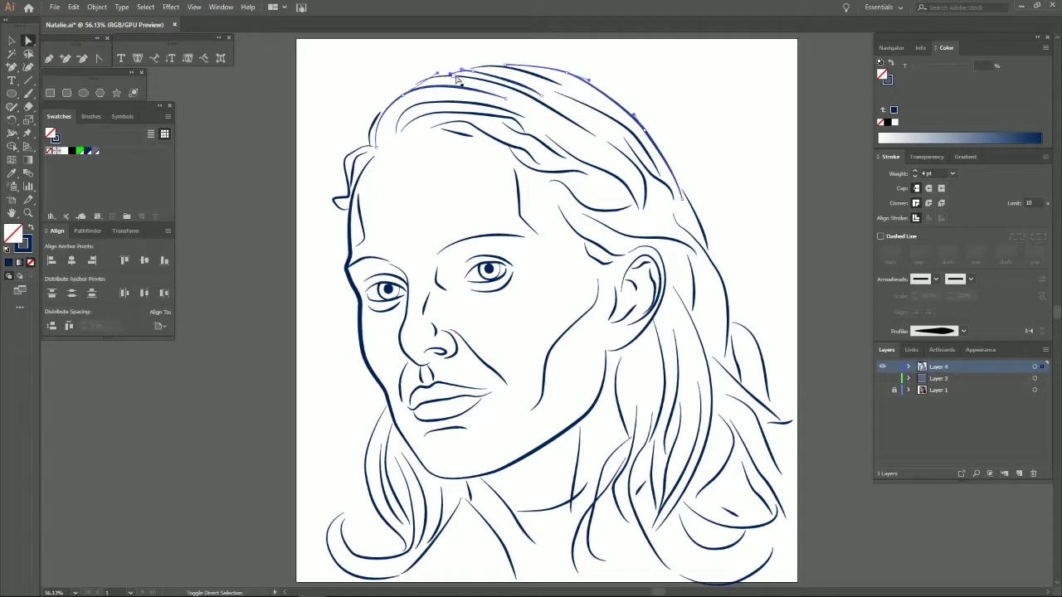
{"action": "left_click", "coordinate": [477, 82], "text": "shift"}
{"action": "left_click", "coordinate": [705, 242], "text": "shift"}
{"action": "left_click", "coordinate": [723, 283], "text": "shift"}
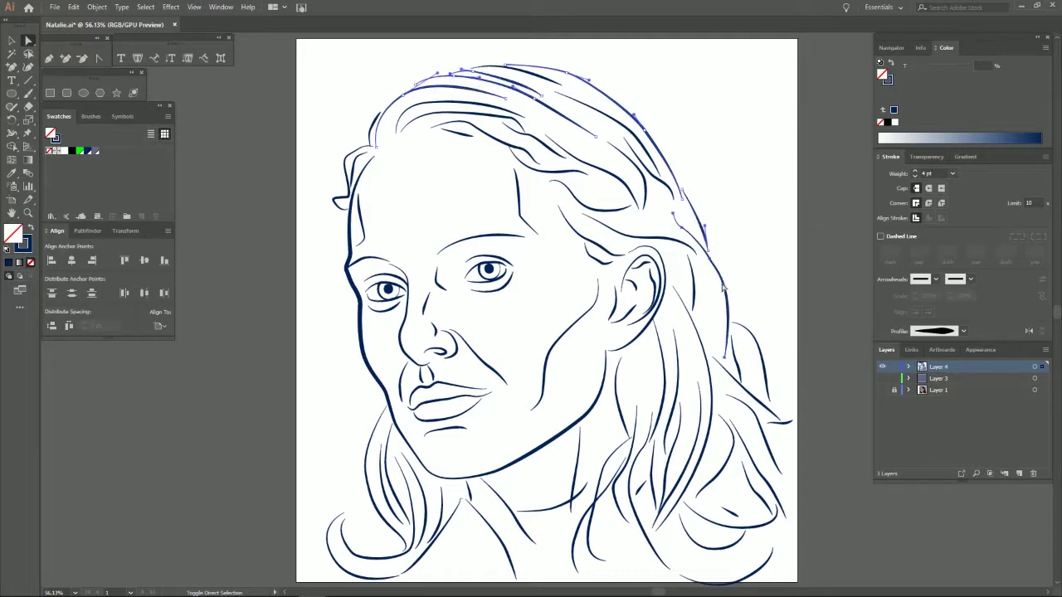
{"action": "left_click", "coordinate": [766, 363], "text": "shift"}
{"action": "left_click", "coordinate": [575, 543], "text": "shift"}
{"action": "left_click", "coordinate": [611, 461], "text": "shift"}
{"action": "left_click", "coordinate": [621, 415], "text": "shift"}
{"action": "left_click", "coordinate": [507, 562], "text": "shift"}
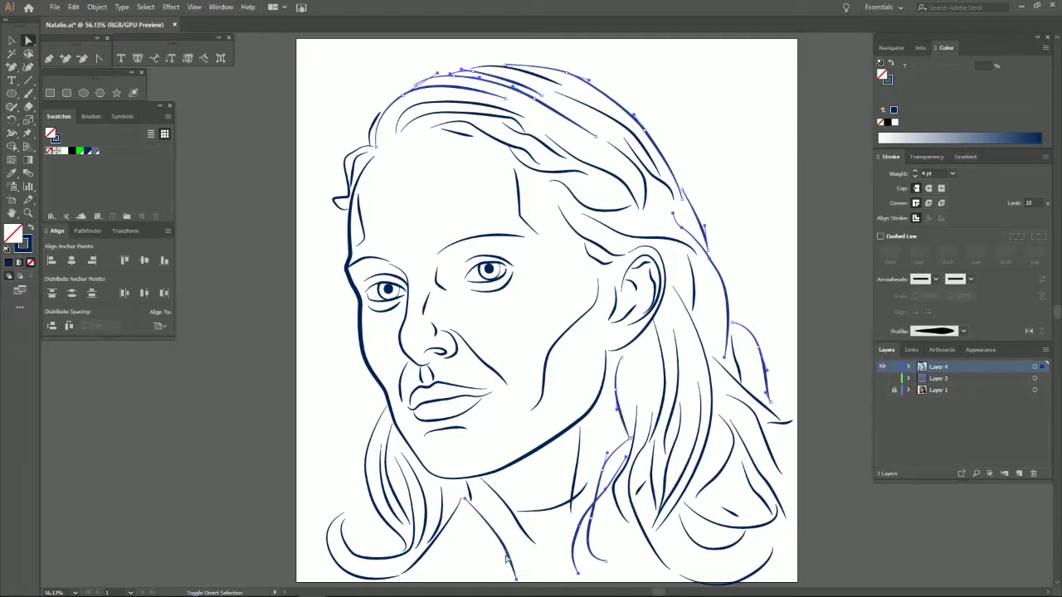
{"action": "left_click", "coordinate": [415, 571], "text": "shift"}
{"action": "left_click", "coordinate": [365, 579], "text": "shift"}
{"action": "left_click", "coordinate": [375, 564], "text": "shift"}
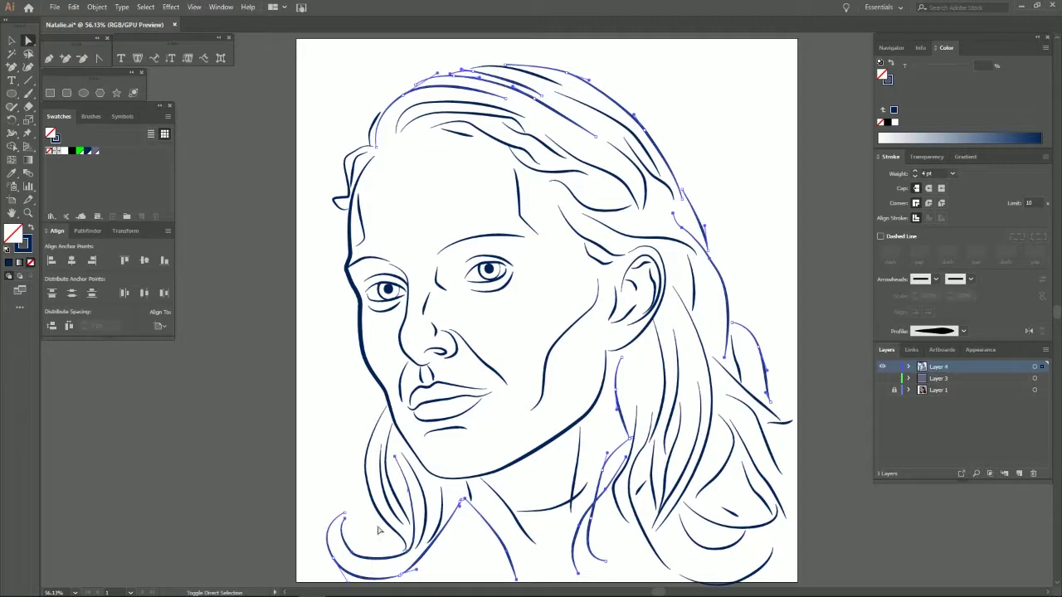
{"action": "left_click", "coordinate": [378, 515], "text": "shift"}
{"action": "left_click", "coordinate": [347, 166], "text": "shift"}
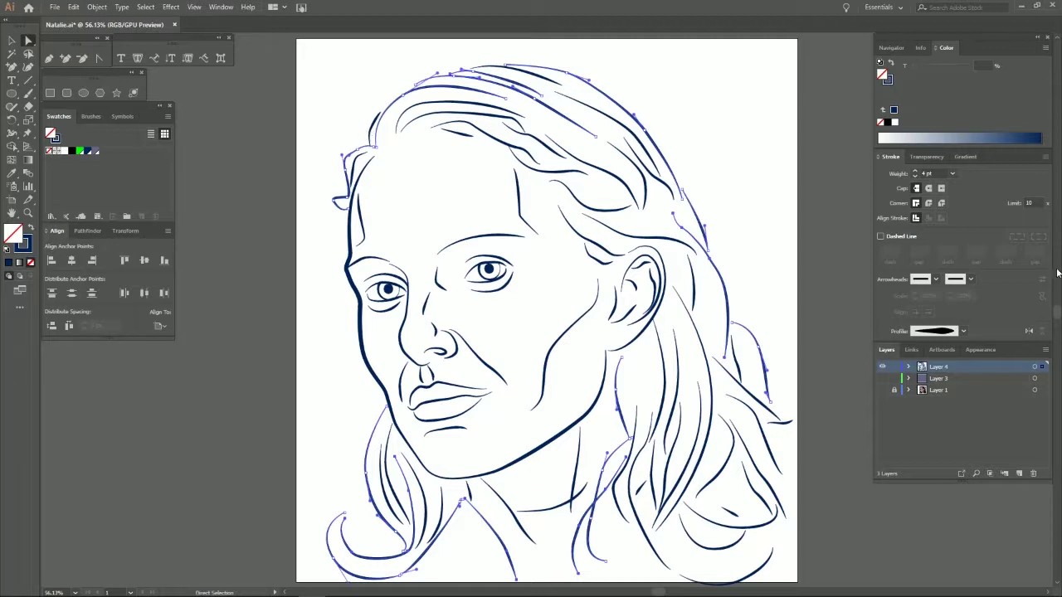
{"action": "left_click", "coordinate": [1029, 333]}
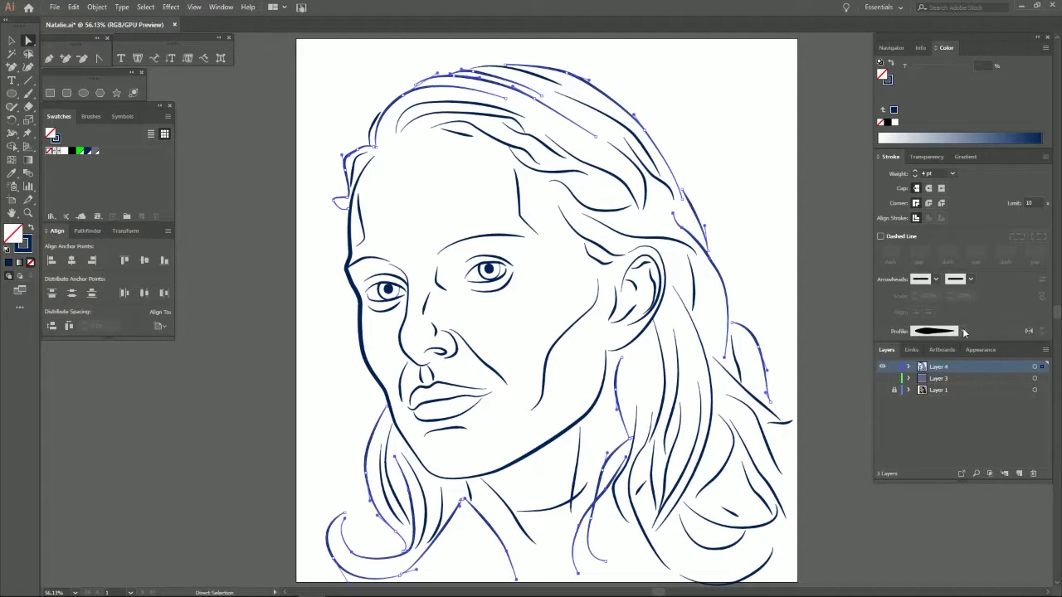
{"action": "left_click", "coordinate": [955, 174]}
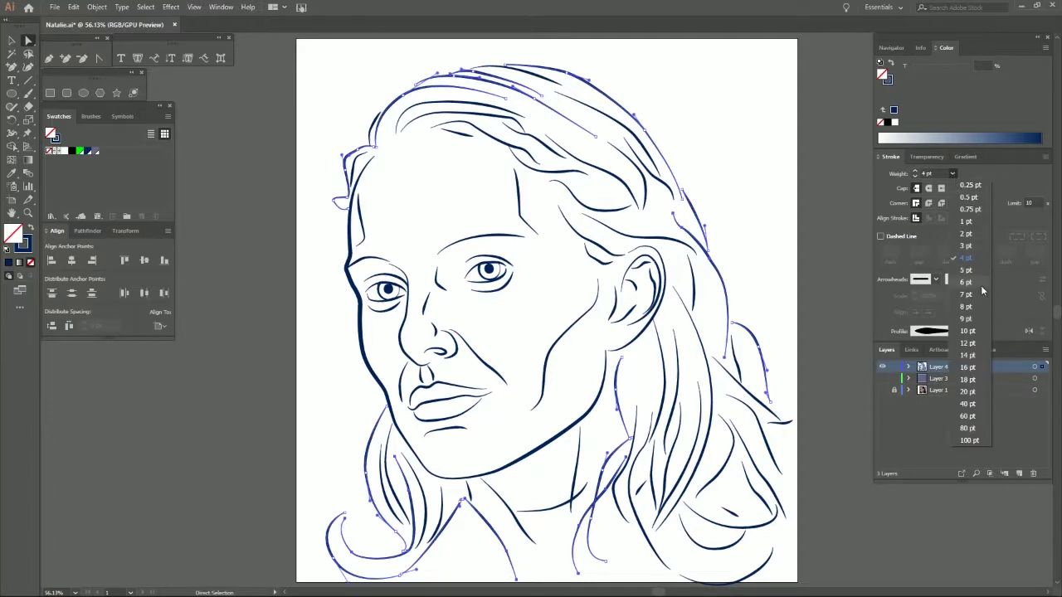
Step: Thicken the selected hair strokes to 7 pt and thin the top hair stroke to 3 pt
{"action": "left_click", "coordinate": [980, 287]}
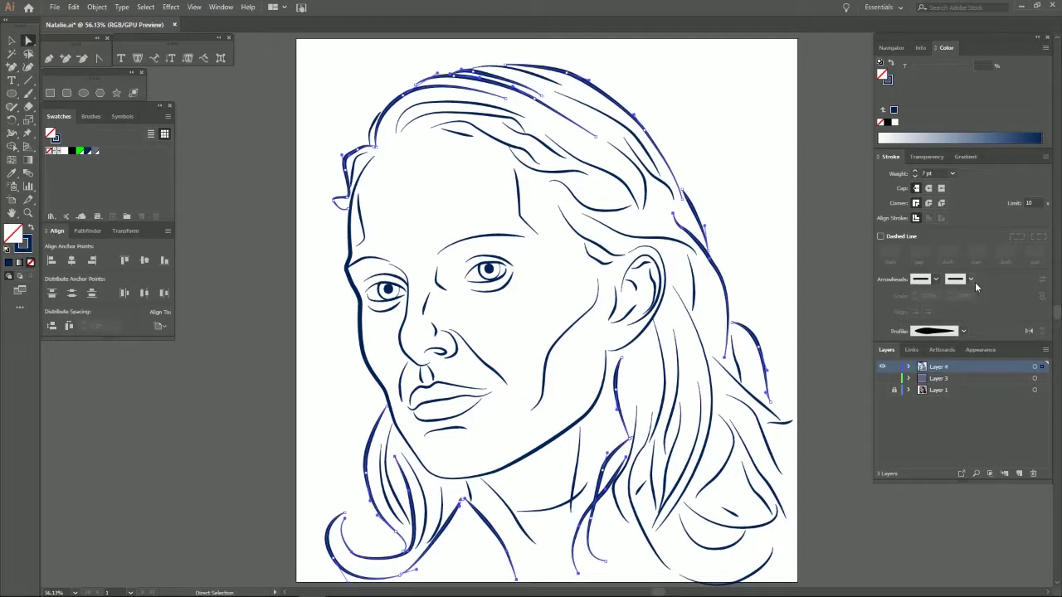
{"action": "left_click", "coordinate": [703, 131]}
{"action": "left_click", "coordinate": [496, 80]}
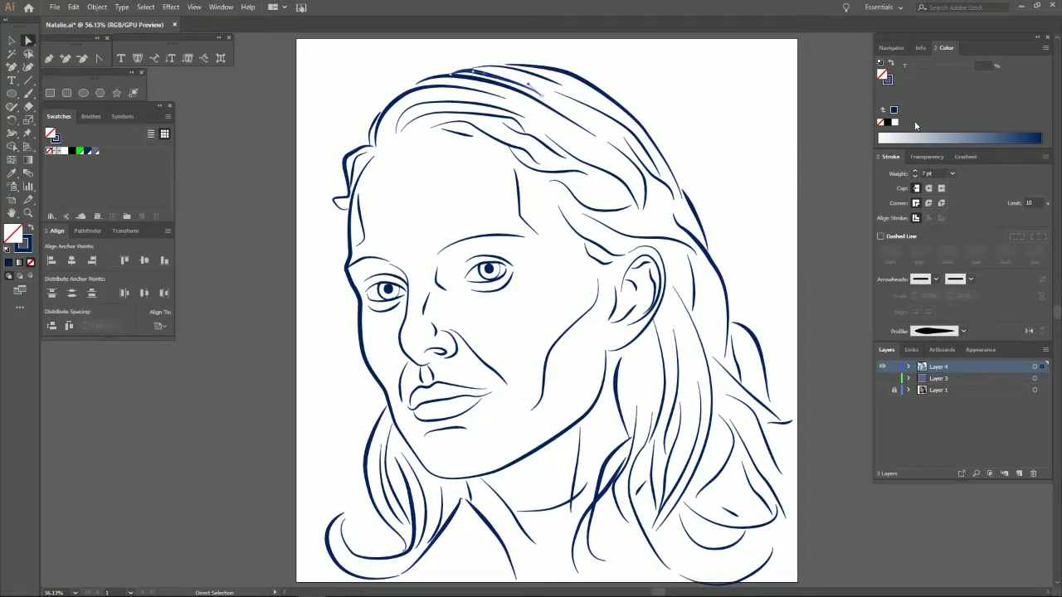
{"action": "left_click", "coordinate": [915, 177]}
{"action": "left_click", "coordinate": [915, 177]}
{"action": "left_click", "coordinate": [915, 177]}
{"action": "left_click", "coordinate": [915, 176]}
{"action": "left_click", "coordinate": [915, 171]}
{"action": "left_click", "coordinate": [773, 134]}
{"action": "left_click", "coordinate": [535, 81]}
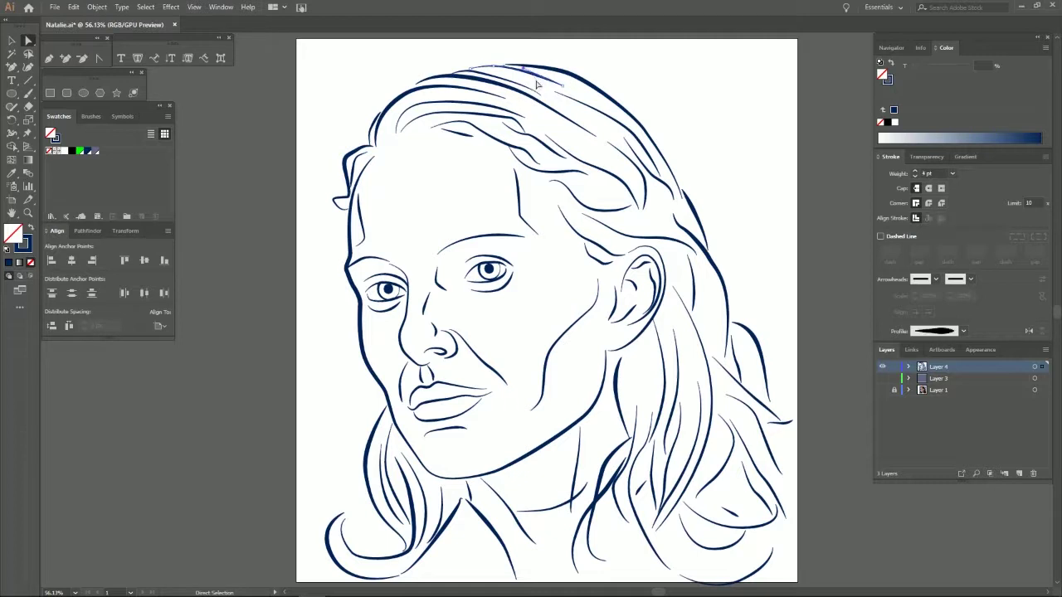
{"action": "left_click", "coordinate": [747, 162]}
Step: Flip the top-right hair stroke at 5 pt with a new profile; thin the next to 6 pt
{"action": "left_click", "coordinate": [632, 122]}
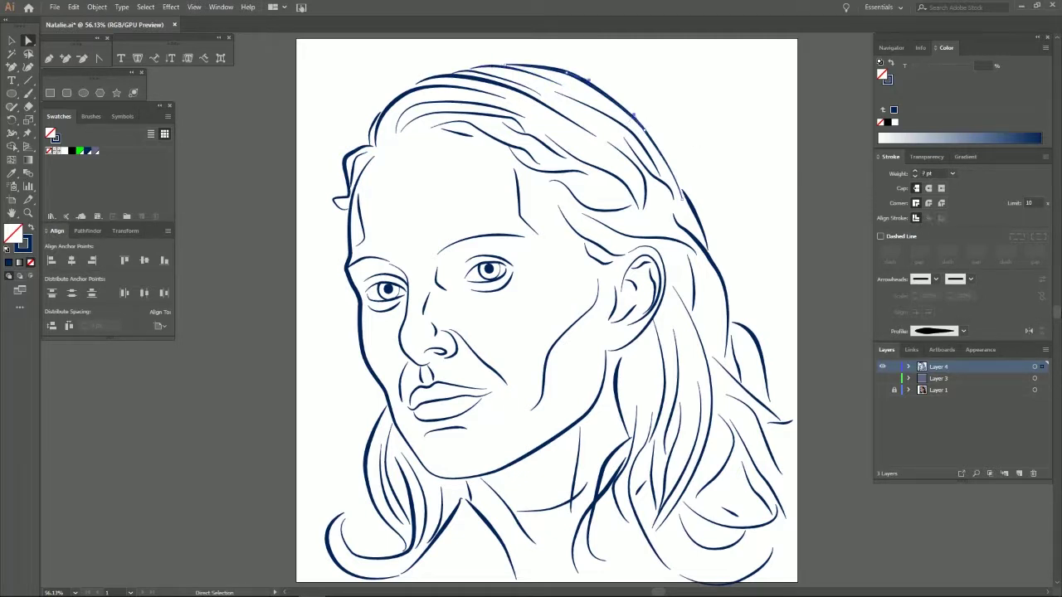
{"action": "left_click", "coordinate": [1029, 331]}
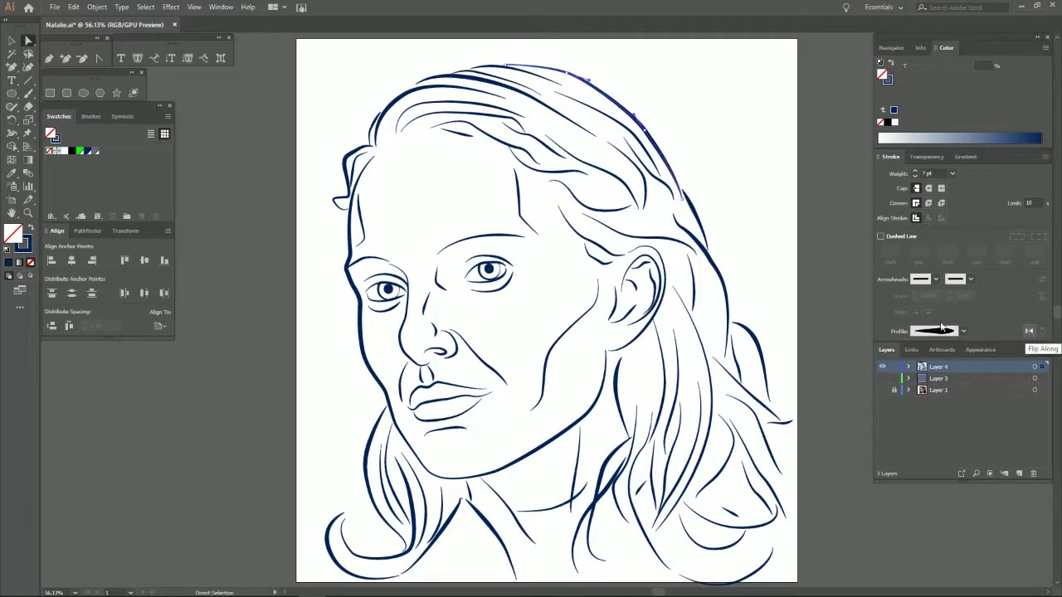
{"action": "left_click", "coordinate": [914, 177]}
{"action": "left_click", "coordinate": [914, 176]}
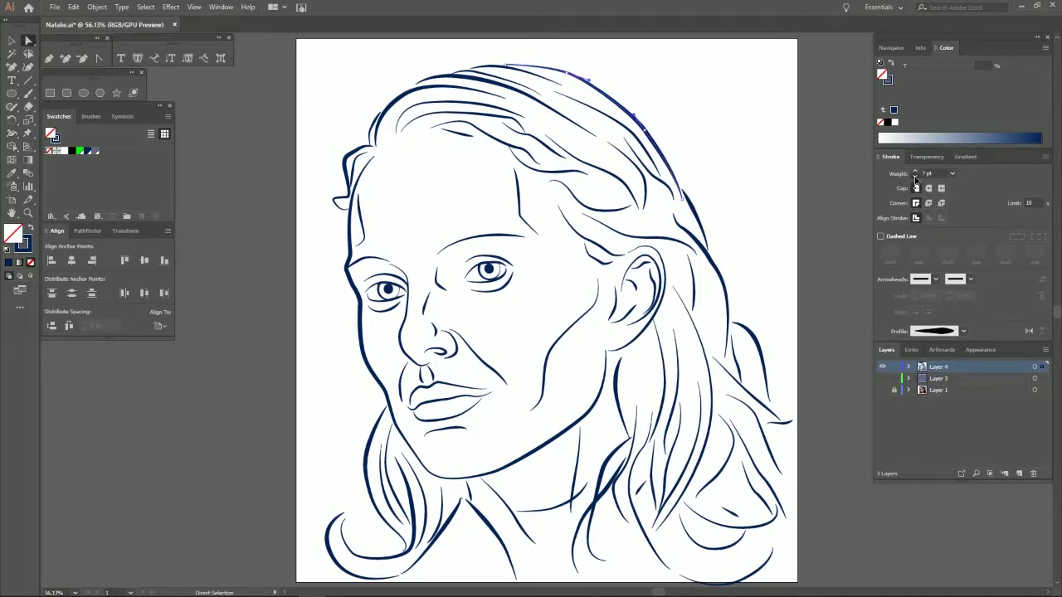
{"action": "left_click", "coordinate": [963, 331]}
{"action": "left_click", "coordinate": [950, 388]}
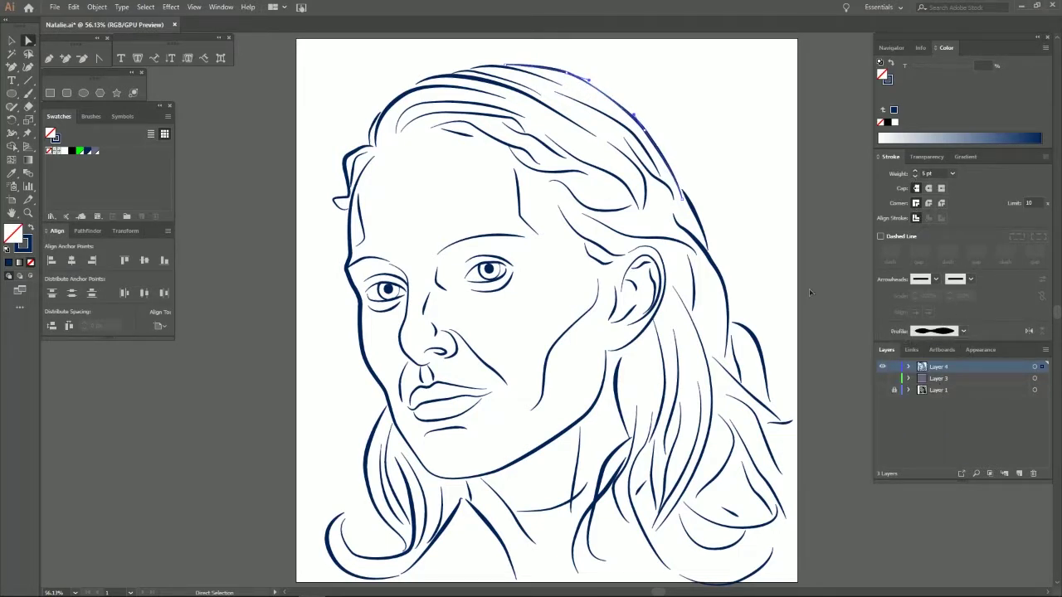
{"action": "left_click", "coordinate": [699, 219]}
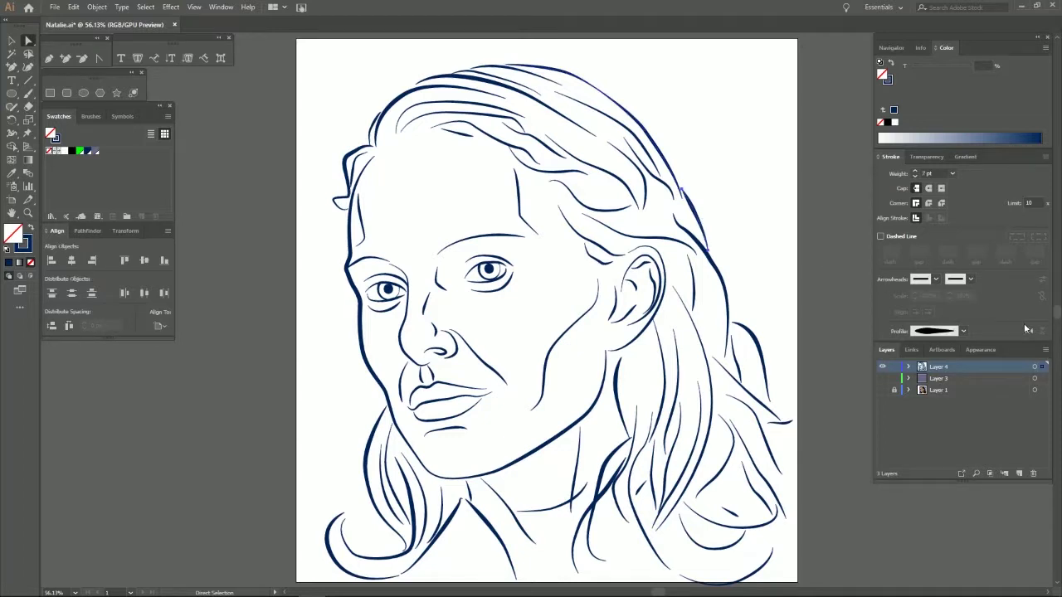
{"action": "left_click", "coordinate": [915, 177]}
{"action": "left_click", "coordinate": [851, 229]}
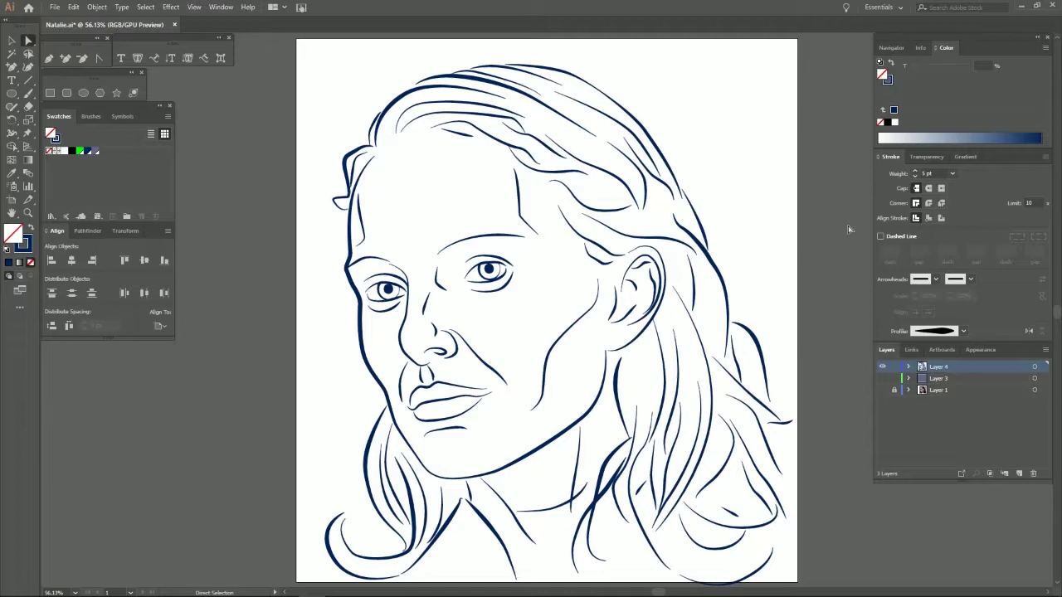
Step: Flip a right hair stroke and thin it to 5 pt; thin the next one to 6 pt
{"action": "left_click", "coordinate": [725, 282]}
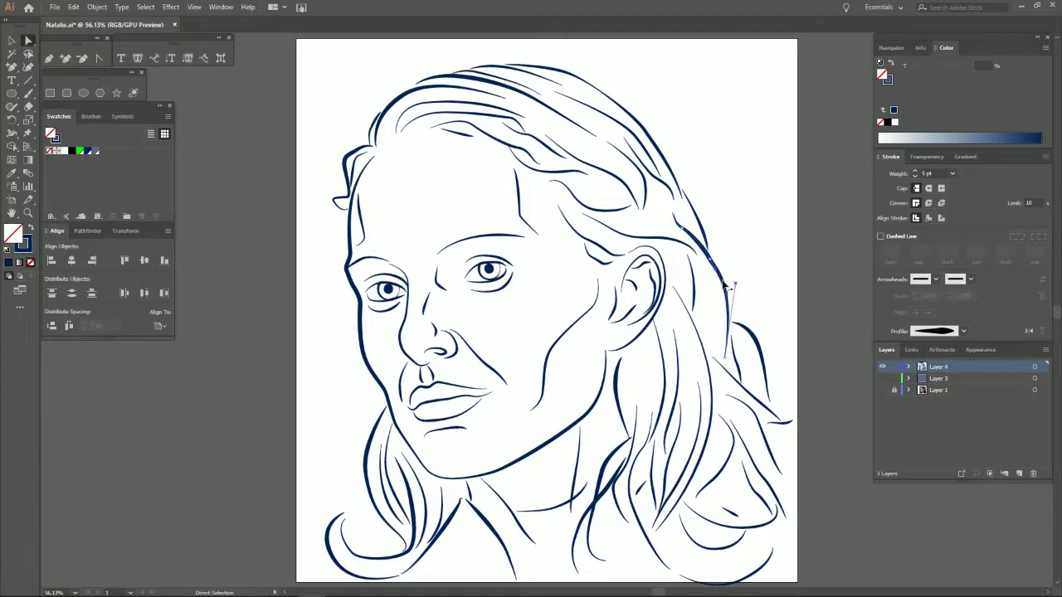
{"action": "left_click", "coordinate": [1029, 331]}
{"action": "left_click", "coordinate": [914, 176]}
{"action": "left_click", "coordinate": [784, 375]}
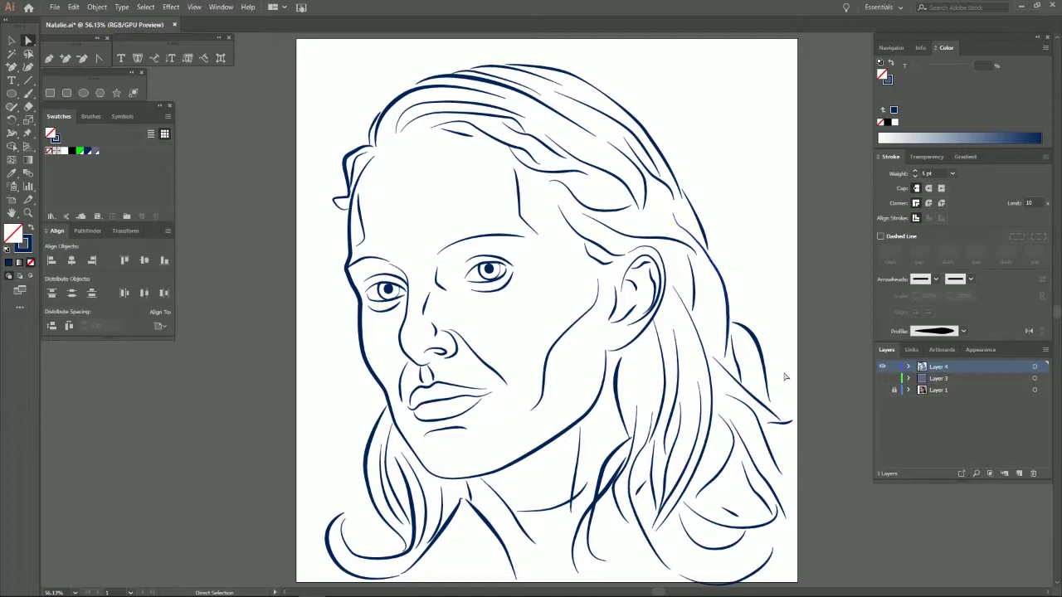
{"action": "left_click", "coordinate": [768, 380]}
{"action": "left_click", "coordinate": [913, 176]}
{"action": "left_click", "coordinate": [855, 256]}
Step: Flip two lower hair strokes so they thicken downward, each at 6 pt
{"action": "left_click", "coordinate": [625, 412]}
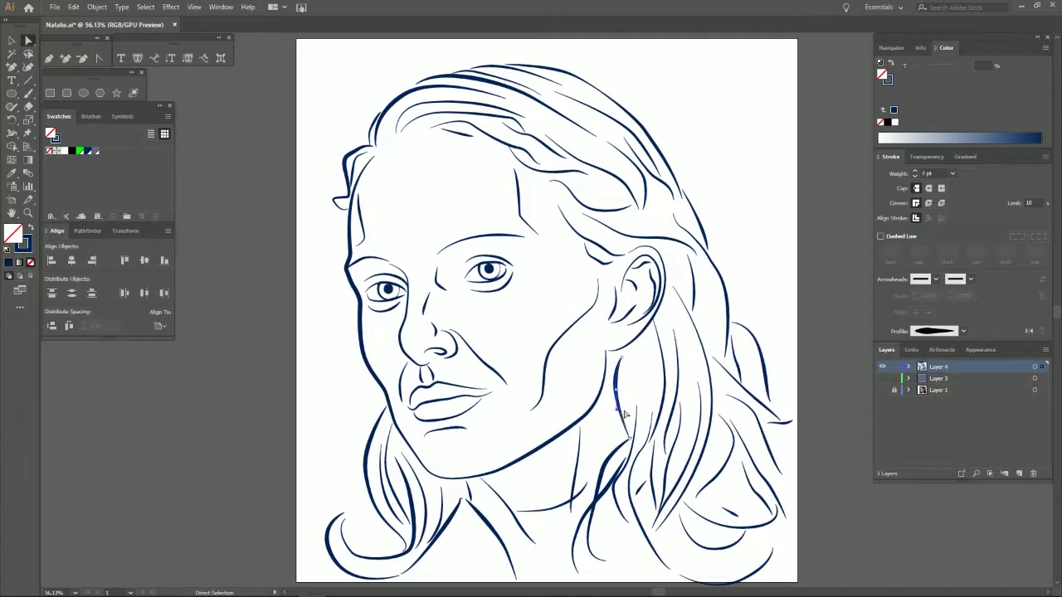
{"action": "left_click", "coordinate": [1029, 330]}
{"action": "left_click", "coordinate": [915, 176]}
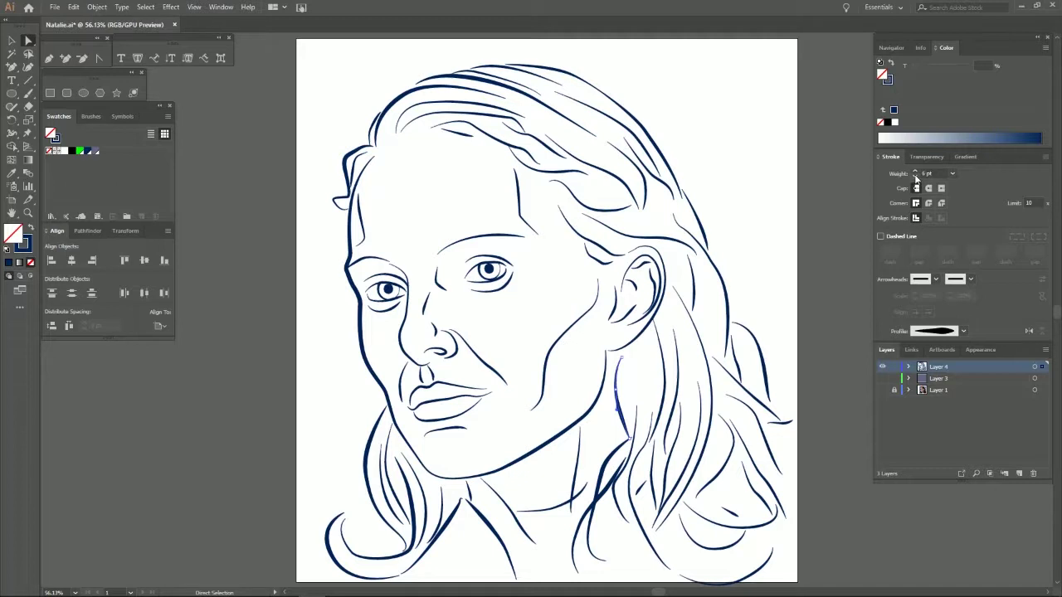
{"action": "left_click", "coordinate": [605, 492]}
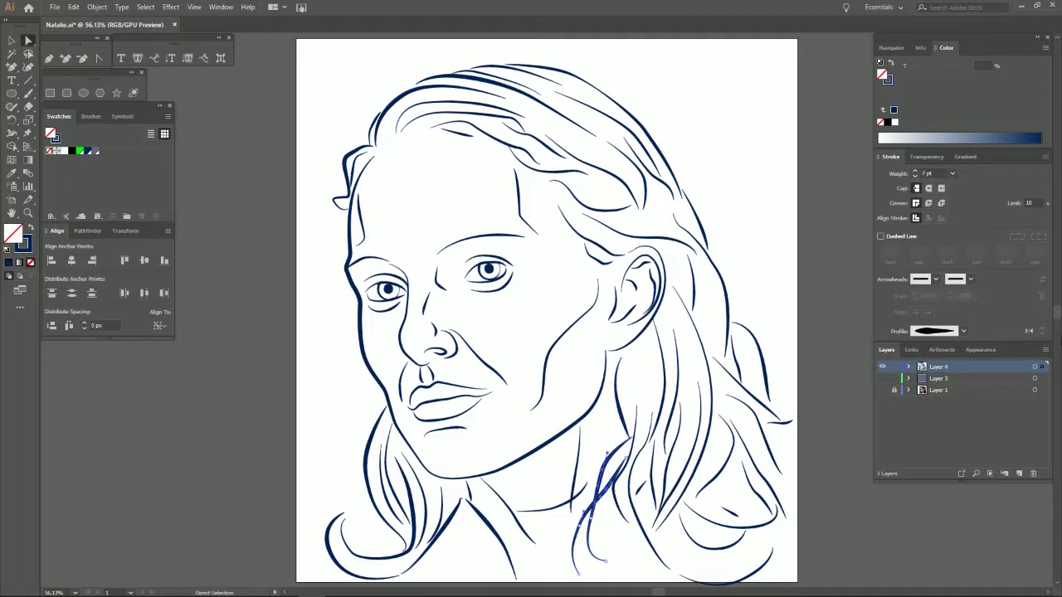
{"action": "left_click", "coordinate": [1029, 330]}
{"action": "left_click", "coordinate": [915, 175]}
{"action": "left_click", "coordinate": [860, 240]}
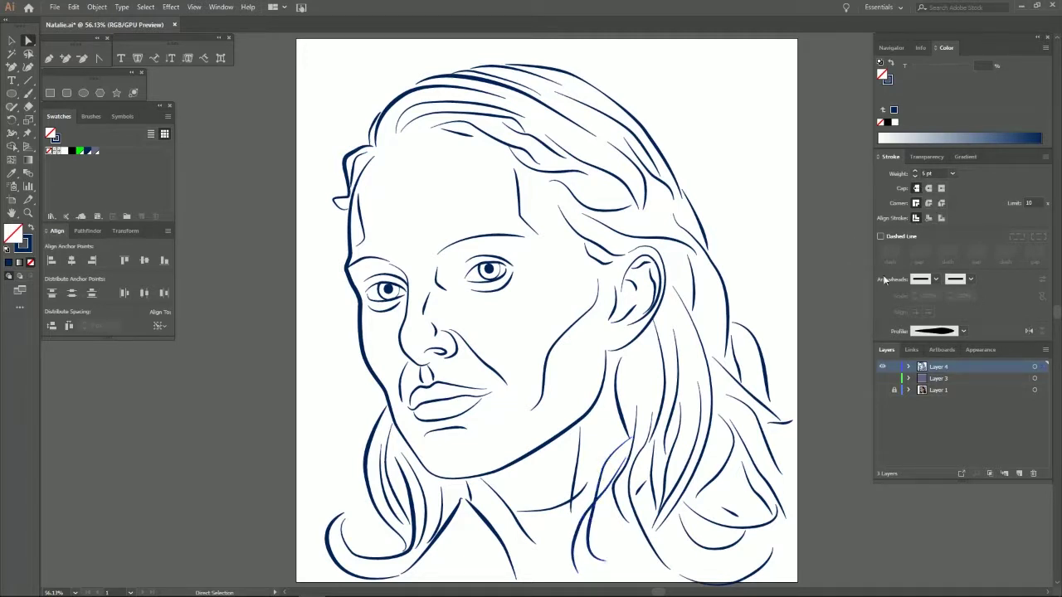
Step: Thin the left hair stroke to 6 pt and flip the lower-left curl, reducing its weight
{"action": "left_click", "coordinate": [365, 462]}
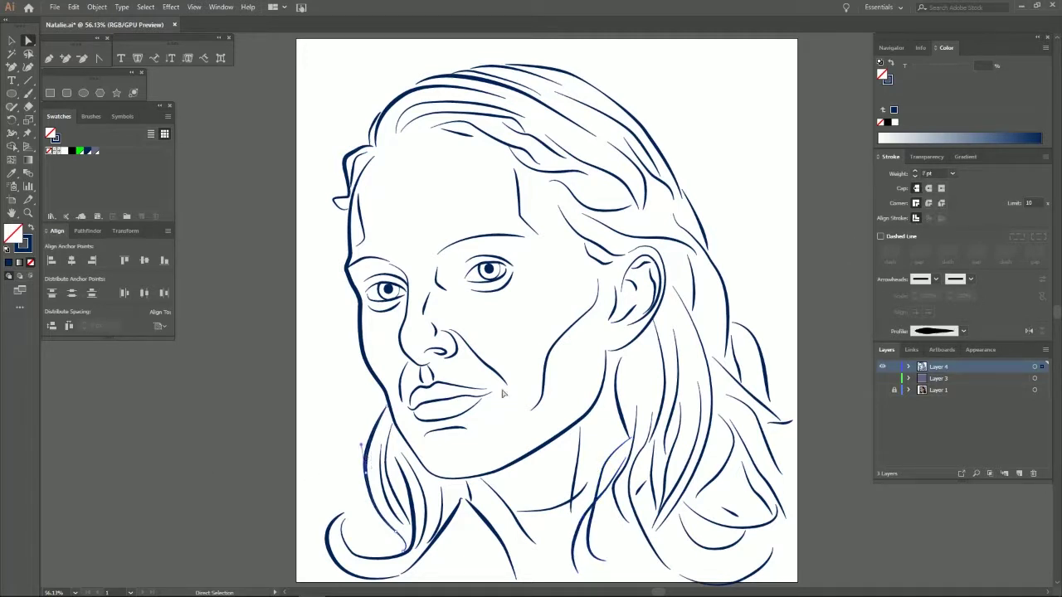
{"action": "left_click", "coordinate": [915, 176]}
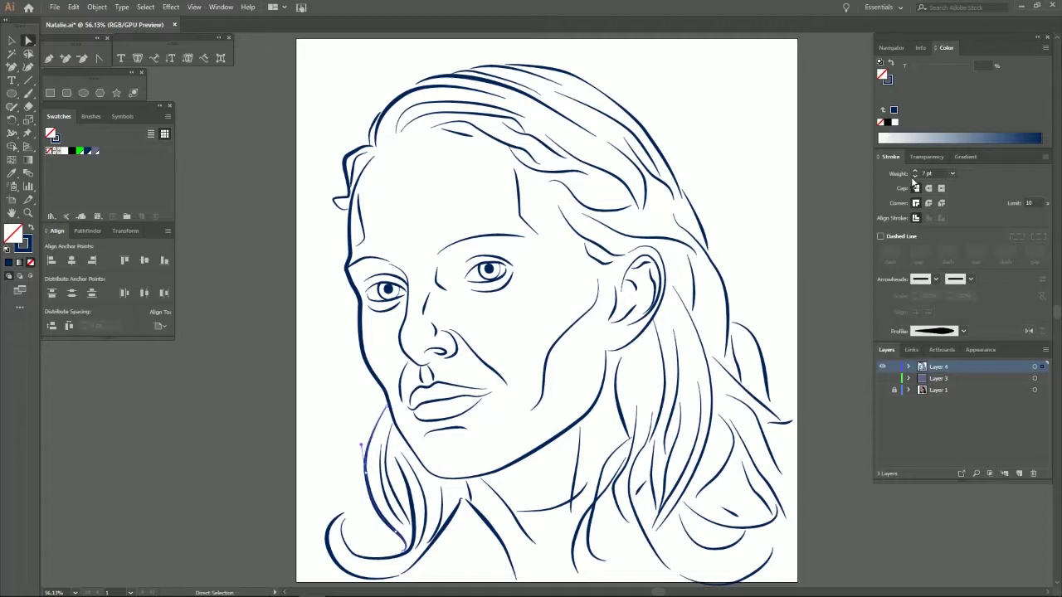
{"action": "left_click", "coordinate": [863, 190]}
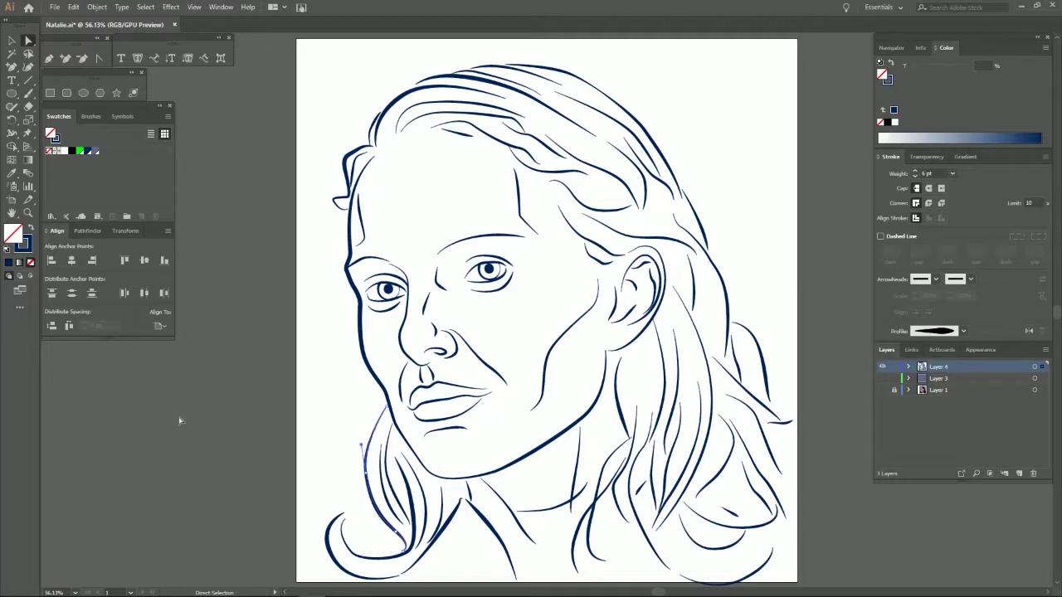
{"action": "left_click", "coordinate": [379, 563]}
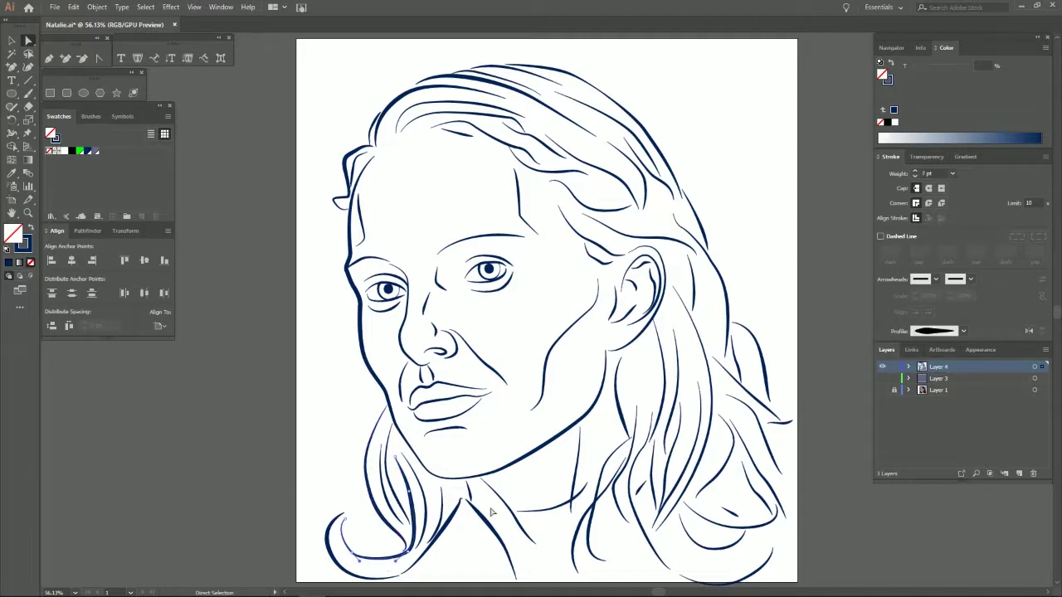
{"action": "left_click", "coordinate": [1028, 331]}
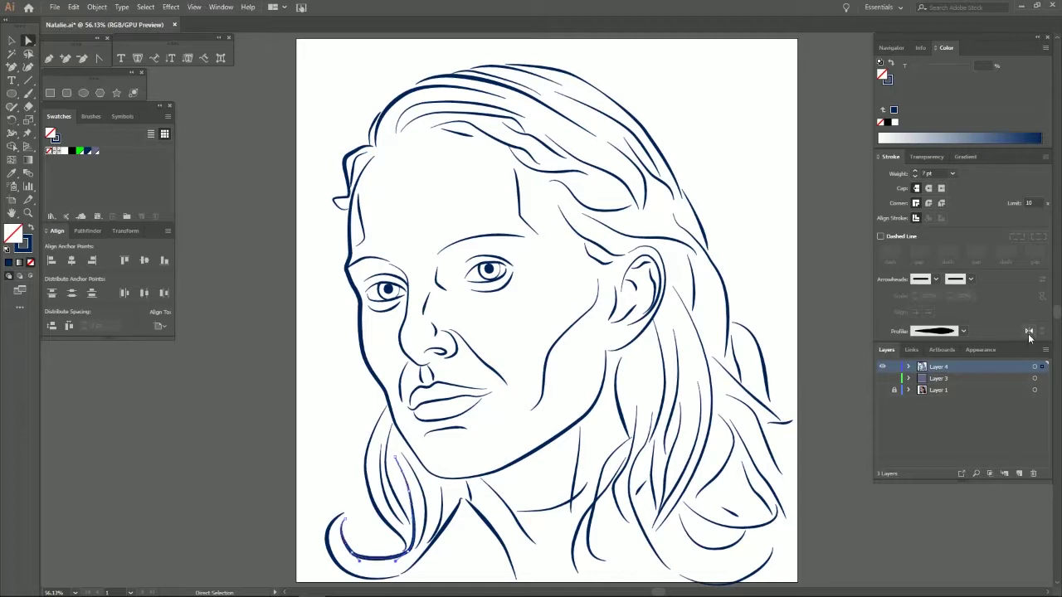
{"action": "left_click", "coordinate": [914, 176]}
{"action": "left_click", "coordinate": [915, 176]}
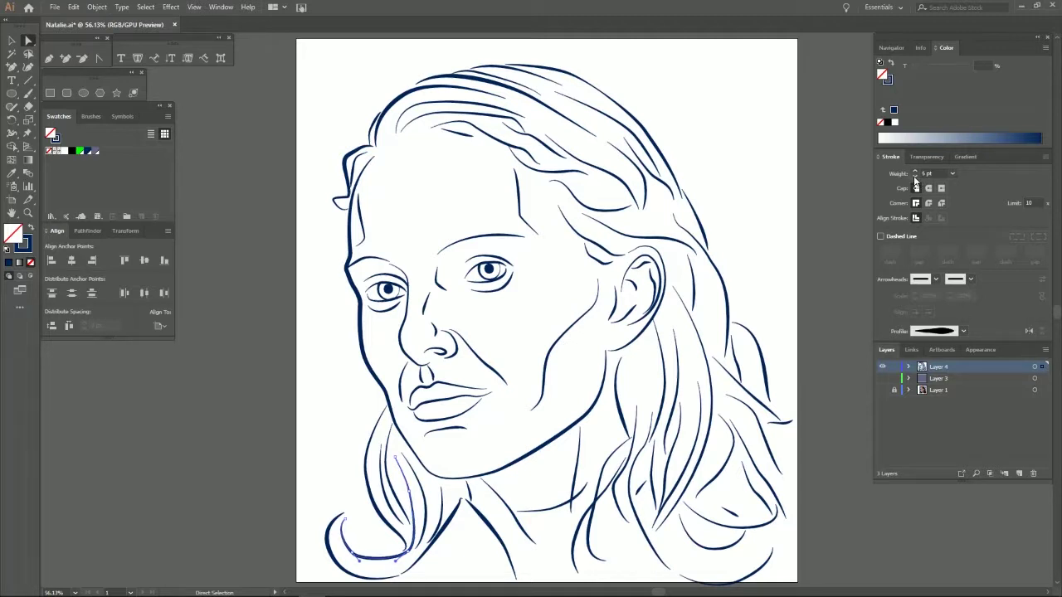
{"action": "left_click", "coordinate": [222, 484]}
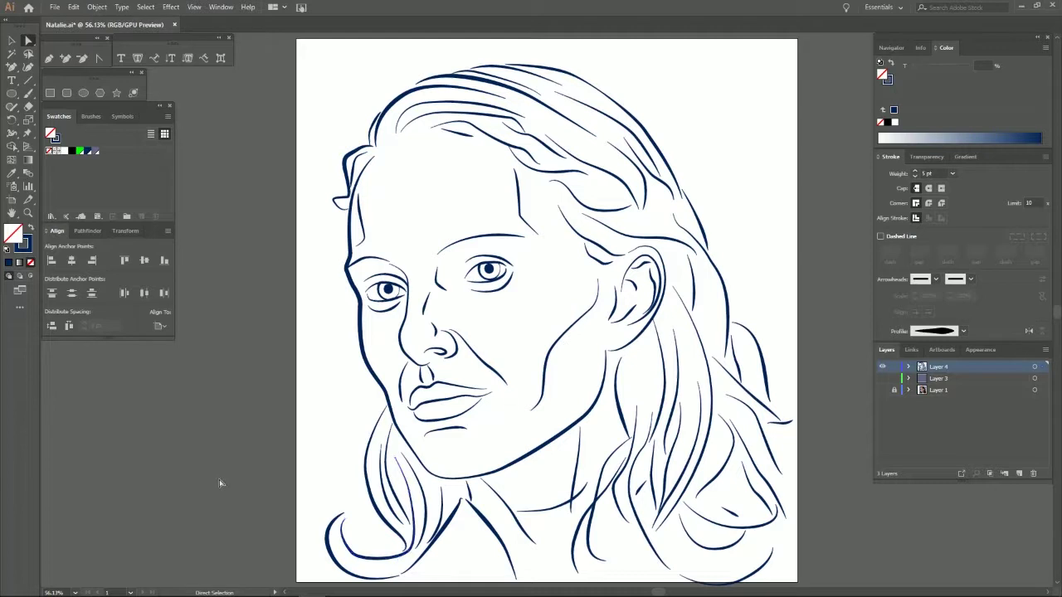
Step: Reverse the neck stroke's taper at 5 pt and flip the left face contour to thicken the jaw
{"action": "left_click", "coordinate": [455, 516]}
{"action": "left_click", "coordinate": [1029, 331]}
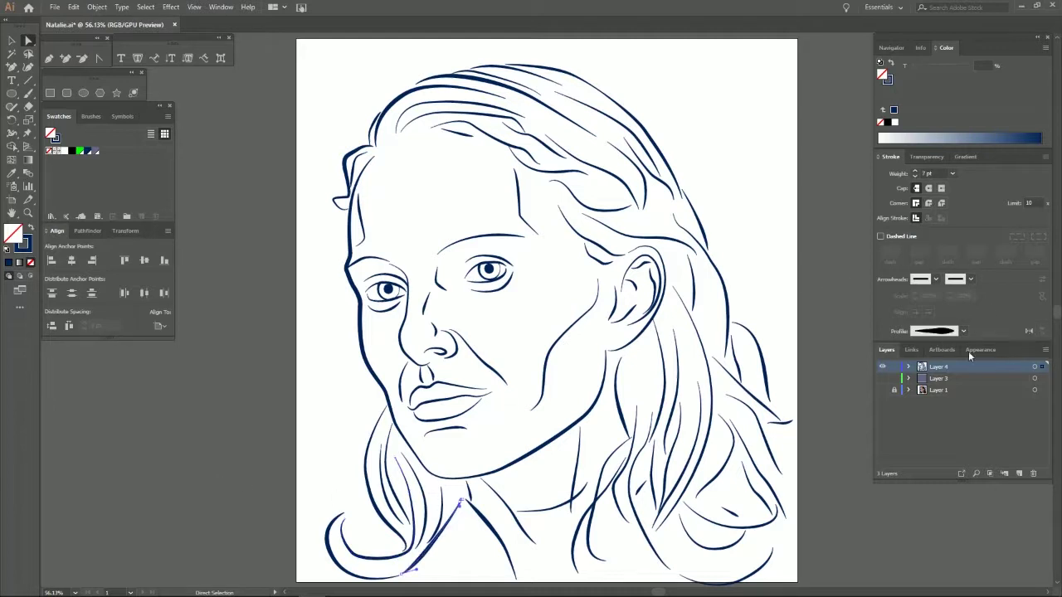
{"action": "left_click", "coordinate": [914, 176]}
{"action": "left_click", "coordinate": [85, 406]}
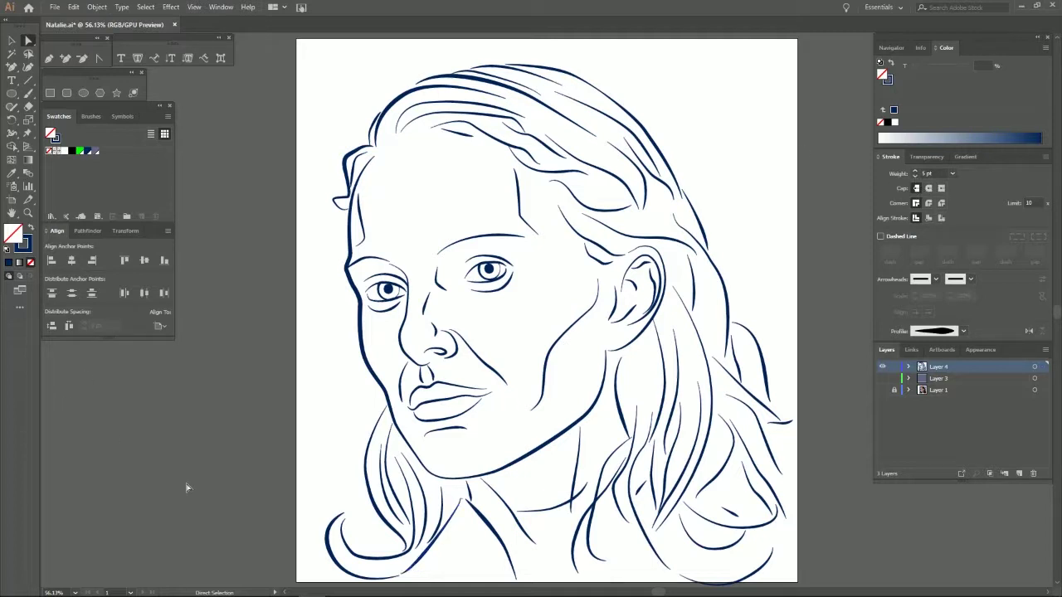
{"action": "left_click", "coordinate": [364, 370]}
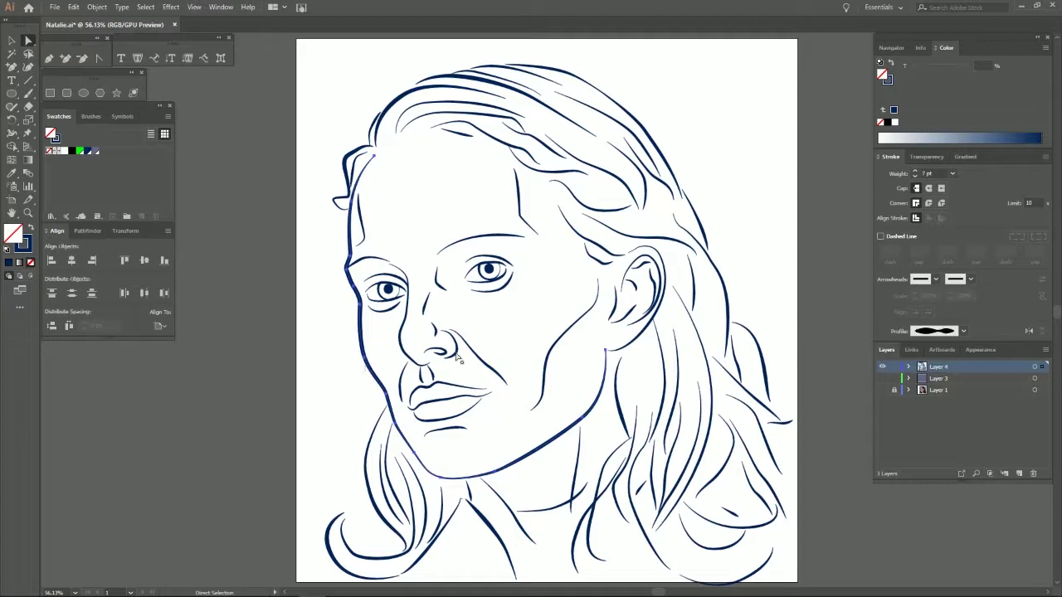
{"action": "left_click", "coordinate": [1031, 334]}
{"action": "left_click", "coordinate": [176, 395]}
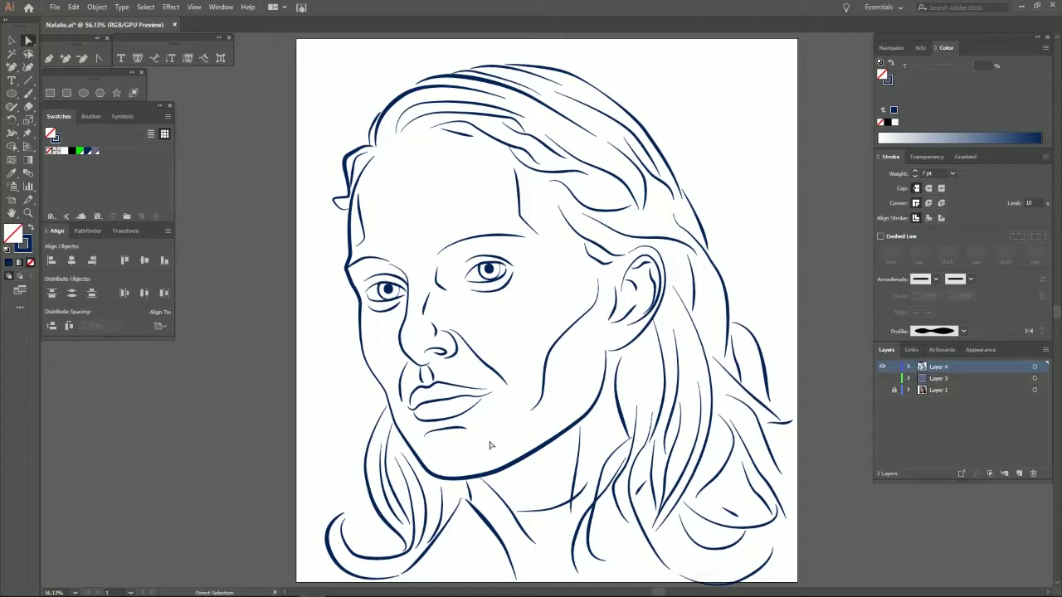
Step: Give the lip stroke a tapered width profile and a 6 pt weight
{"action": "left_click", "coordinate": [486, 394]}
{"action": "left_click", "coordinate": [963, 331]}
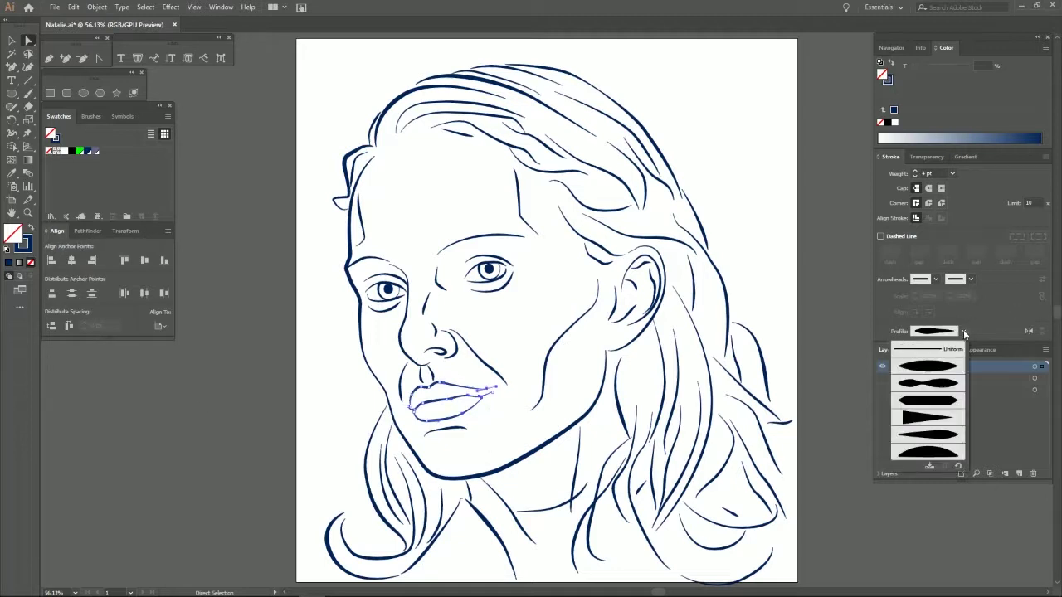
{"action": "left_click", "coordinate": [954, 357]}
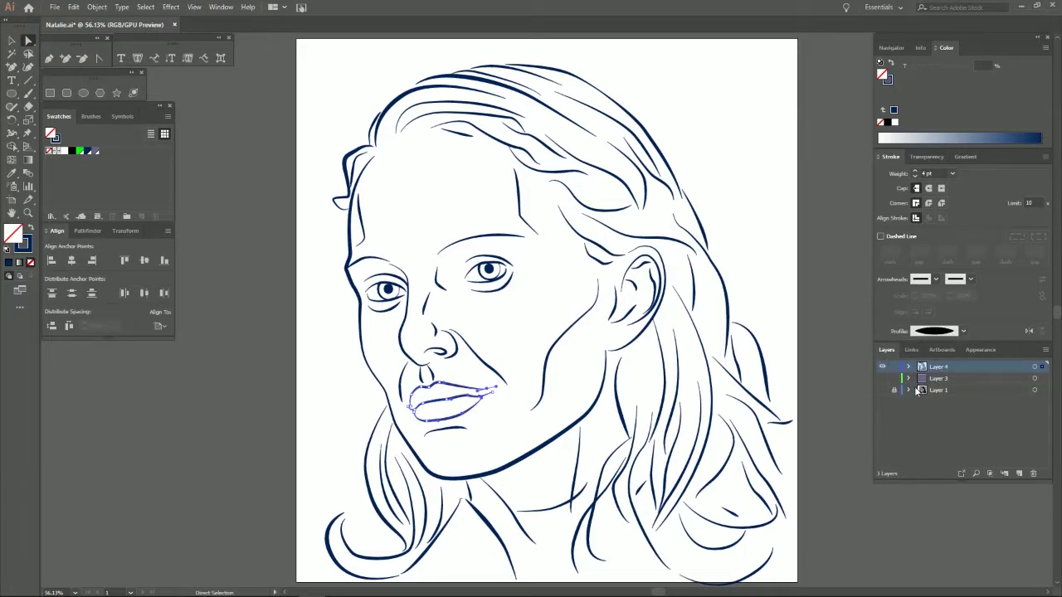
{"action": "left_click", "coordinate": [963, 331]}
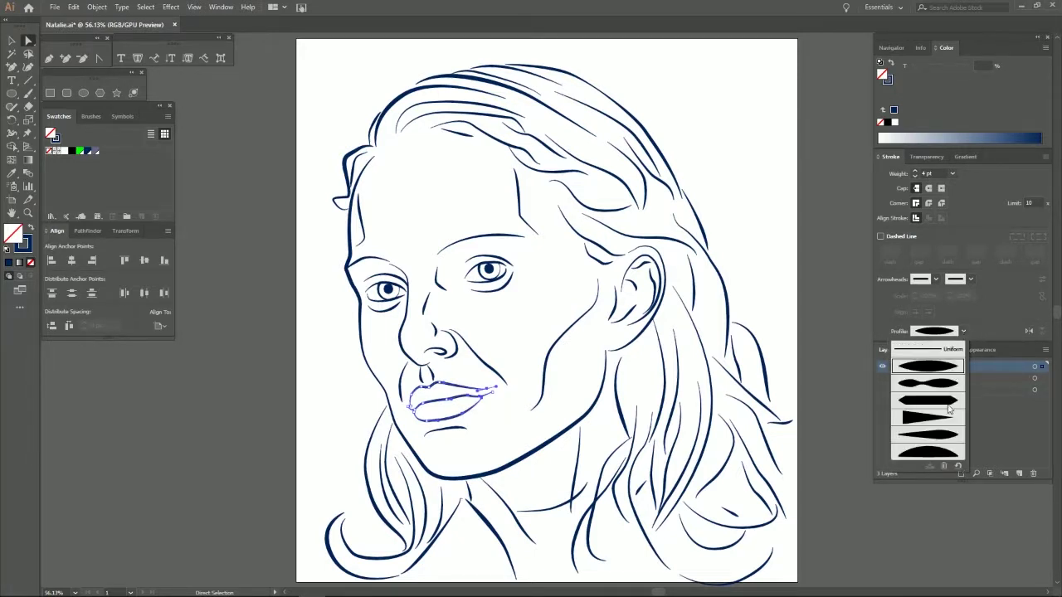
{"action": "left_click", "coordinate": [952, 432]}
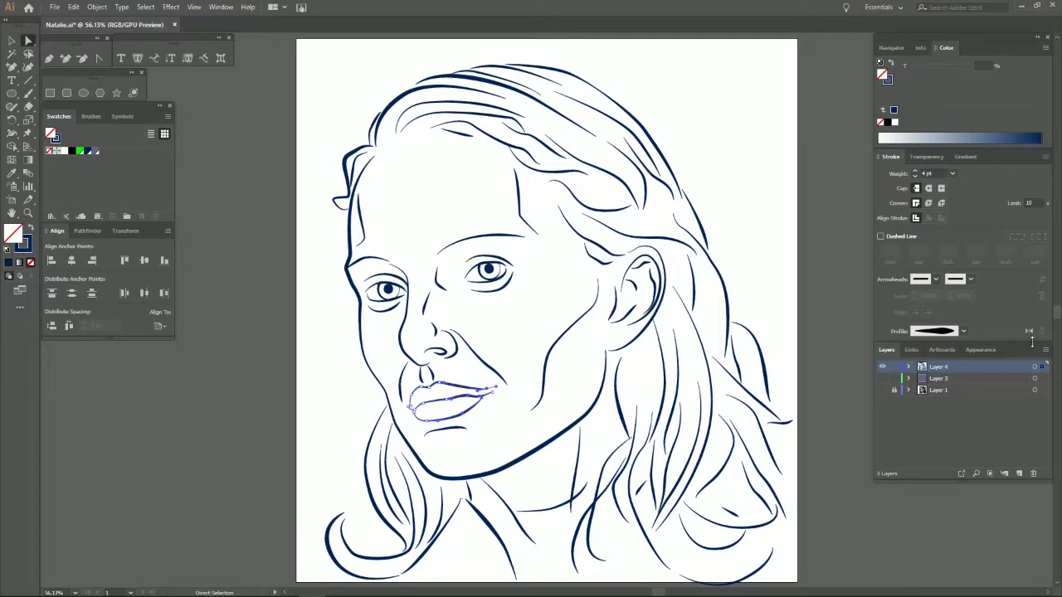
{"action": "left_click", "coordinate": [914, 171]}
{"action": "left_click", "coordinate": [914, 171]}
{"action": "left_click", "coordinate": [838, 278]}
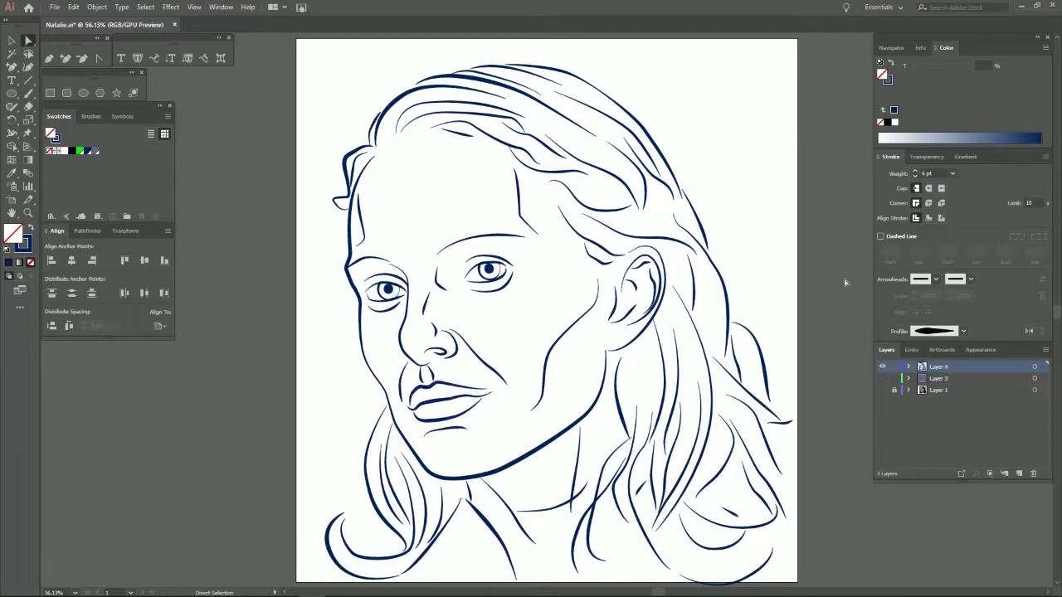
Step: Thicken the thin cheek line beside the nose to 6 pt
{"action": "left_click", "coordinate": [483, 361]}
{"action": "left_click", "coordinate": [915, 171]}
{"action": "left_click", "coordinate": [915, 171]}
{"action": "left_click", "coordinate": [826, 304]}
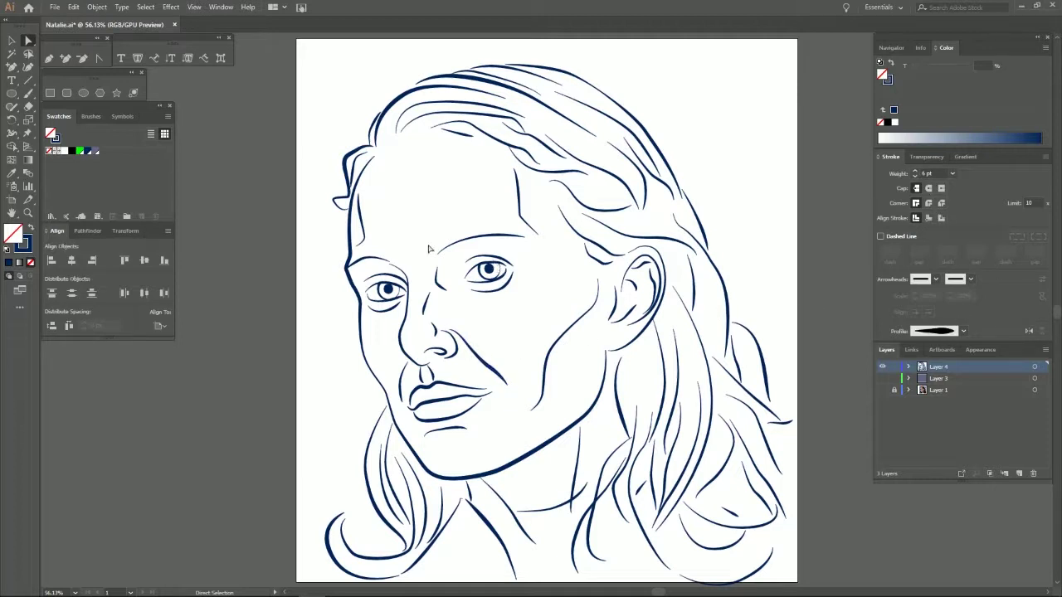
{"action": "left_click", "coordinate": [453, 244]}
Step: Set the upper eyebrow stroke to 12 pt and give the ear stroke a new tapered profile
{"action": "left_click", "coordinate": [916, 172]}
{"action": "left_click", "coordinate": [828, 246]}
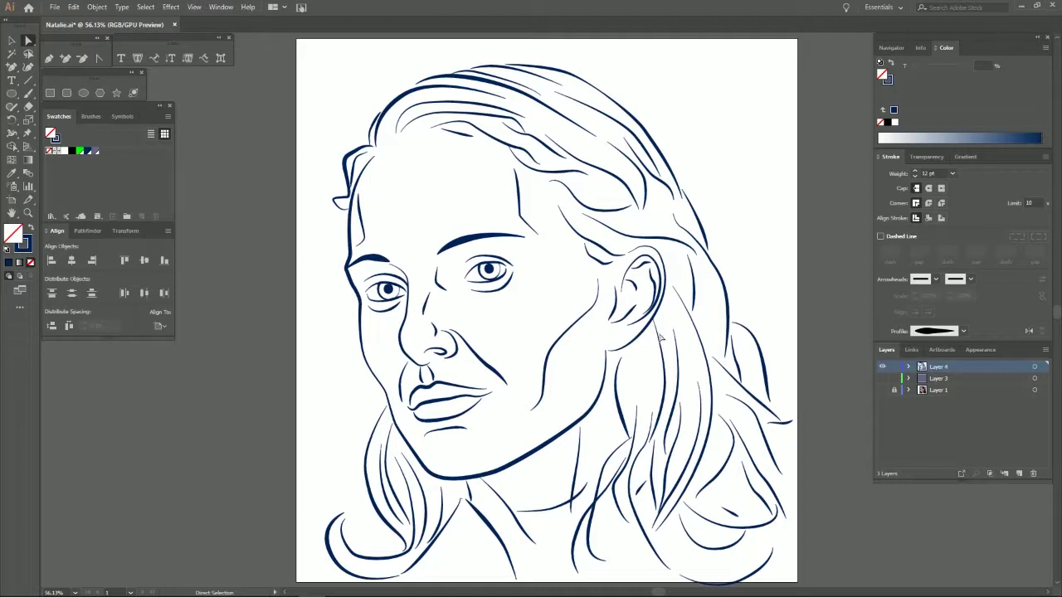
{"action": "left_click", "coordinate": [667, 327]}
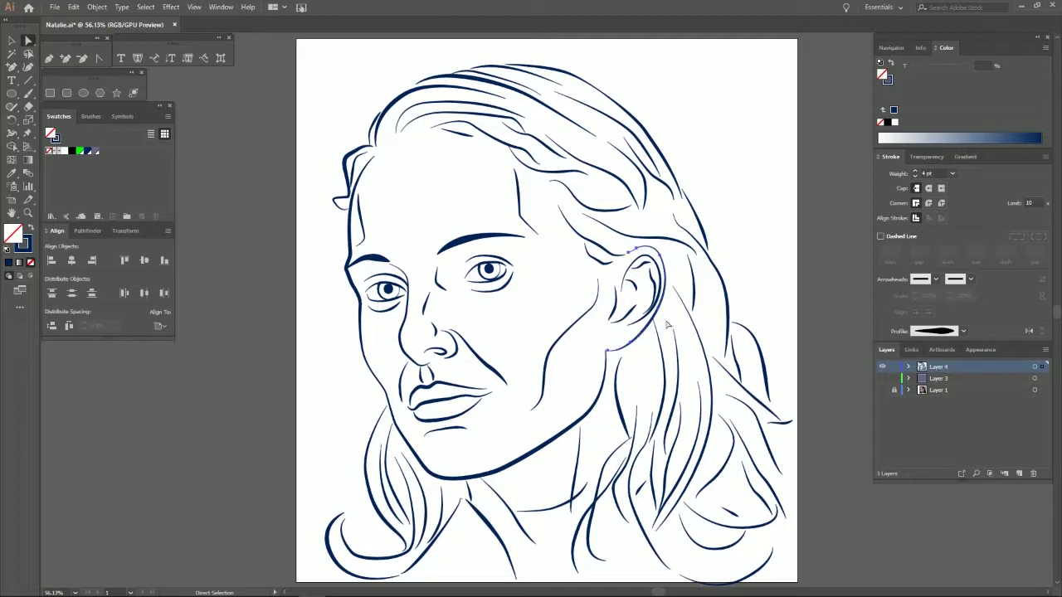
{"action": "left_click", "coordinate": [964, 332]}
{"action": "left_click", "coordinate": [943, 382]}
{"action": "left_click", "coordinate": [838, 241]}
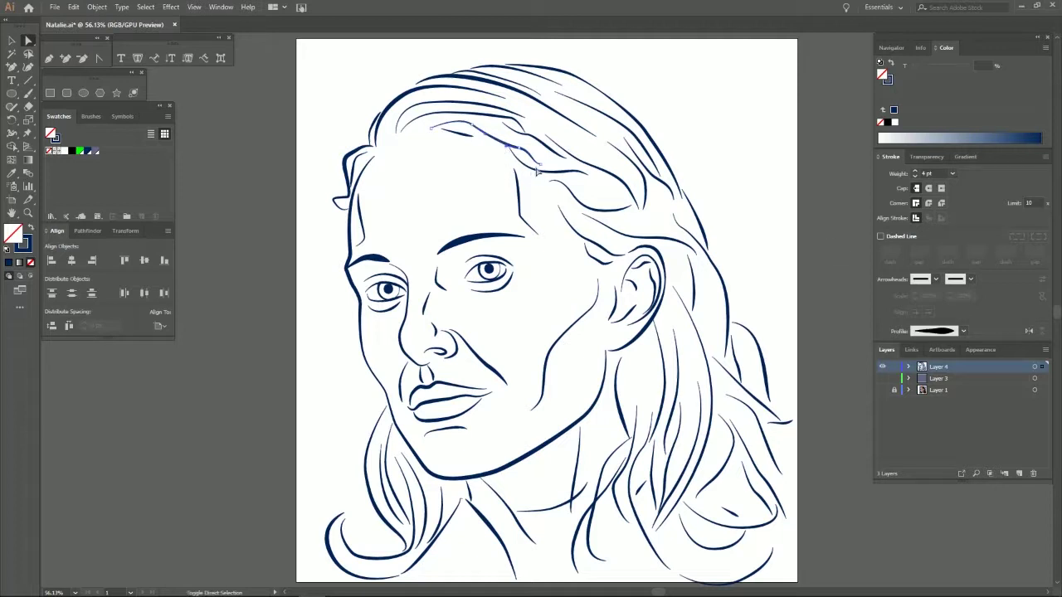
Step: Thicken four hair strands across the top of the head to 6 pt
{"action": "left_click", "coordinate": [584, 216]}
{"action": "left_click", "coordinate": [586, 207], "text": "shift"}
{"action": "left_click", "coordinate": [579, 235], "text": "shift"}
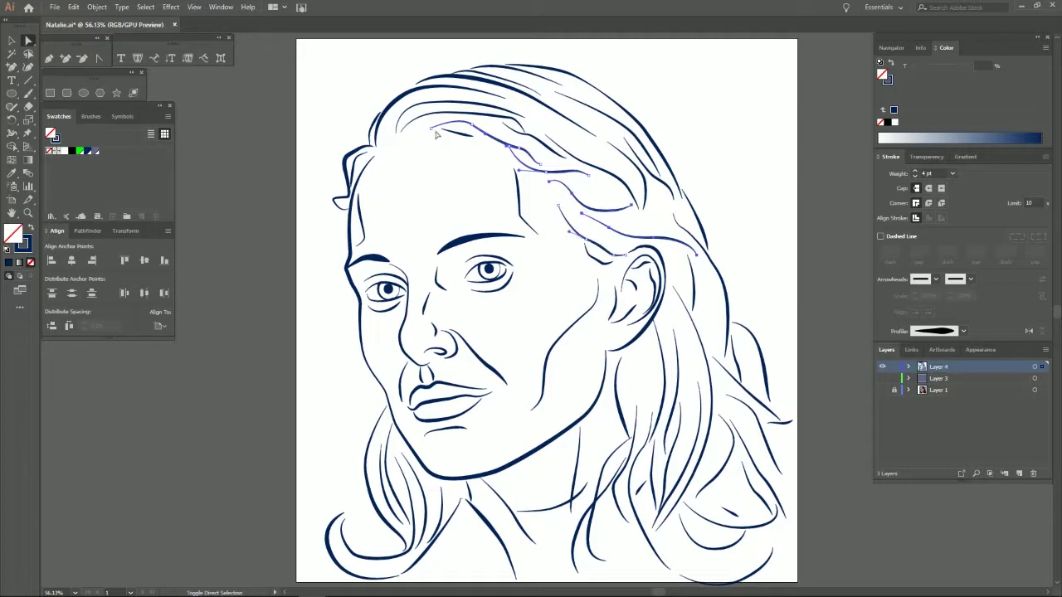
{"action": "left_click", "coordinate": [399, 124], "text": "shift"}
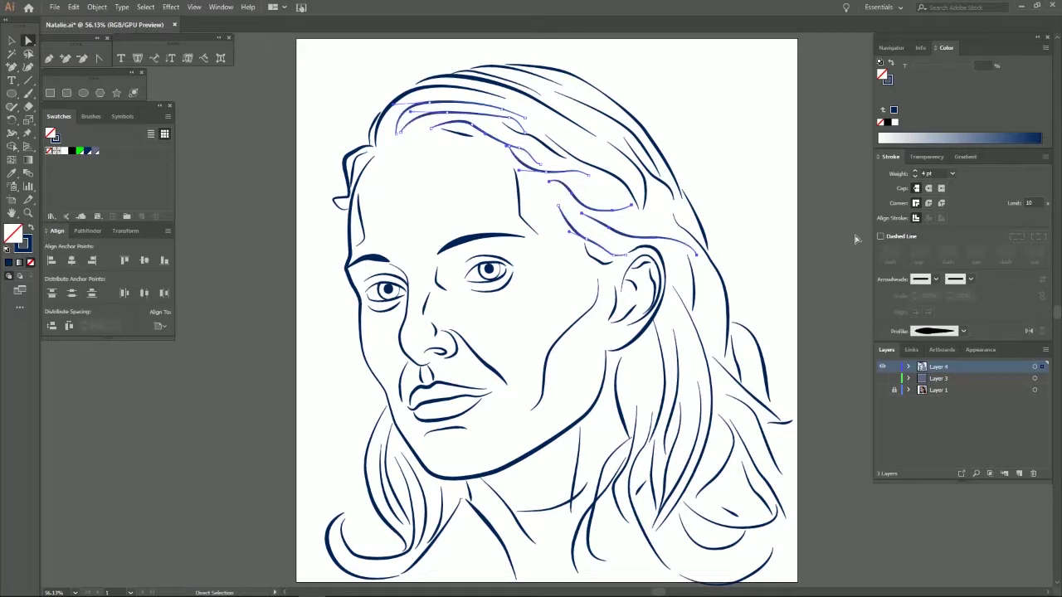
{"action": "left_click", "coordinate": [914, 172]}
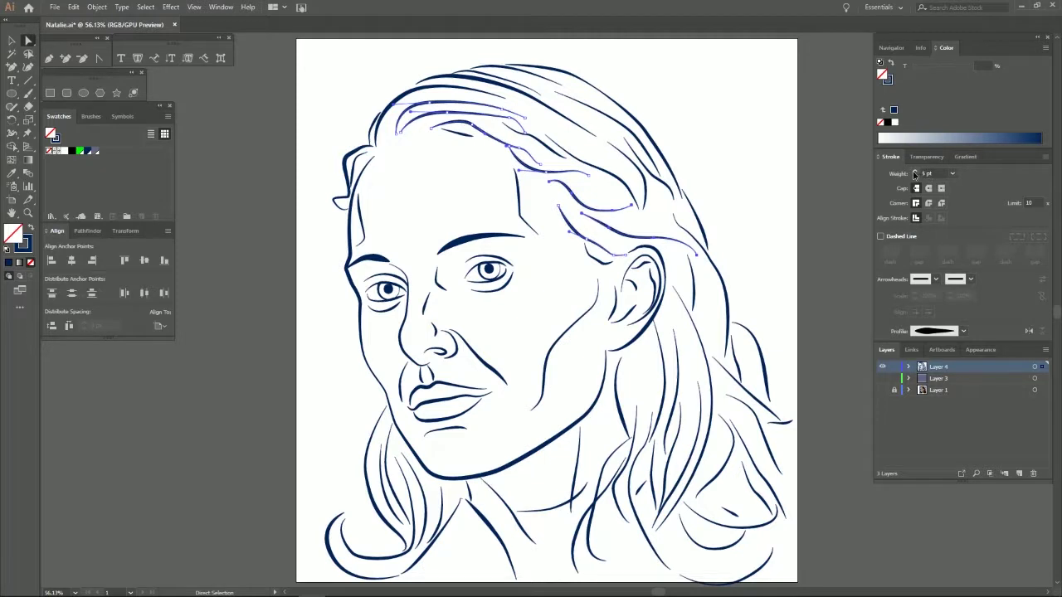
{"action": "left_click", "coordinate": [557, 228]}
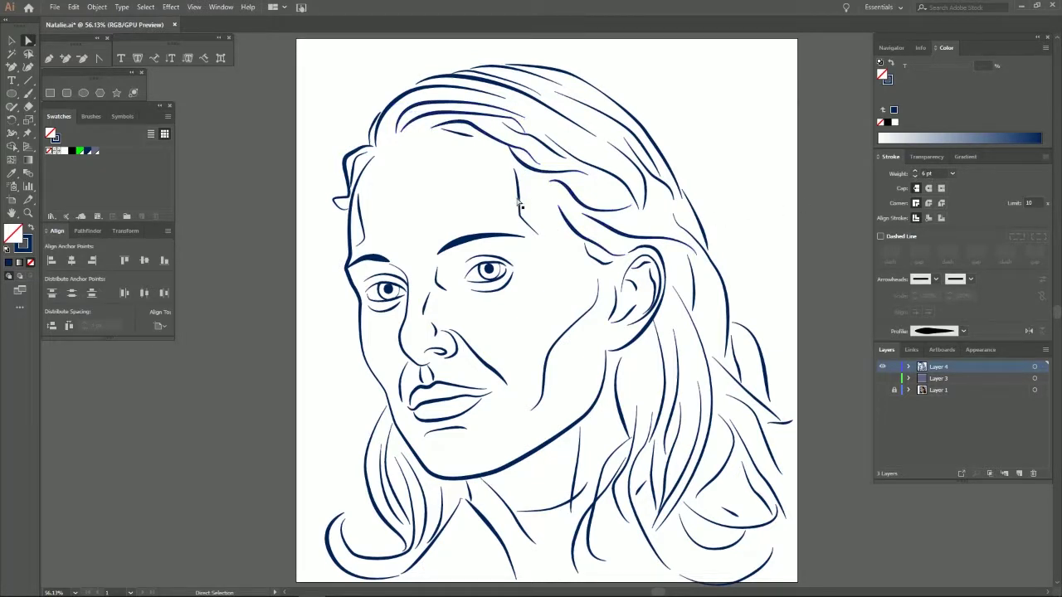
Step: Reverse the two forehead-framing strands' taper, then thin them from 6 pt down to 4 pt
{"action": "left_click", "coordinate": [521, 201]}
{"action": "left_click", "coordinate": [356, 226], "text": "shift"}
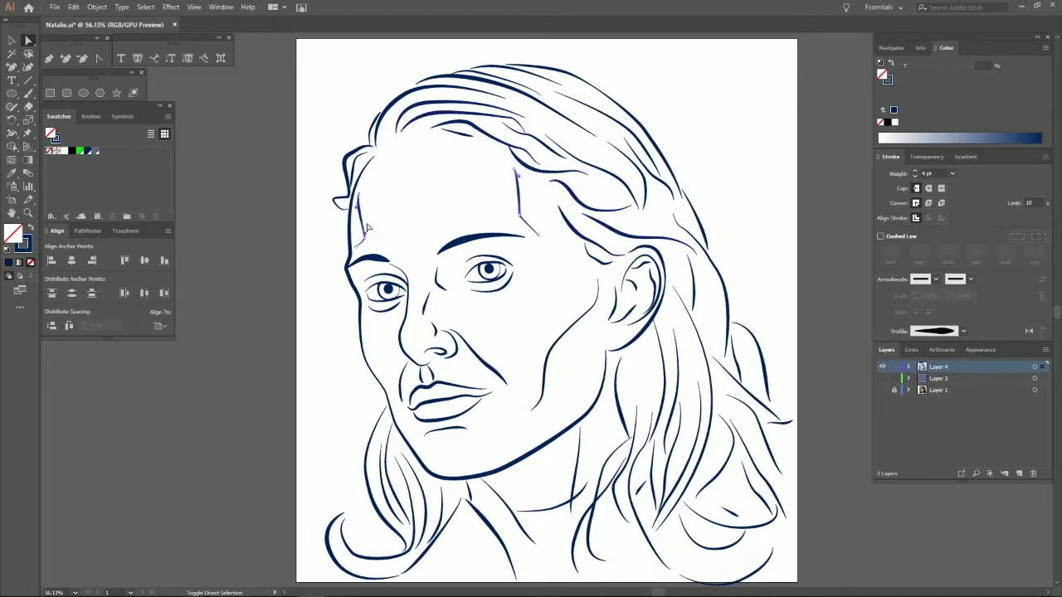
{"action": "left_click", "coordinate": [1029, 331]}
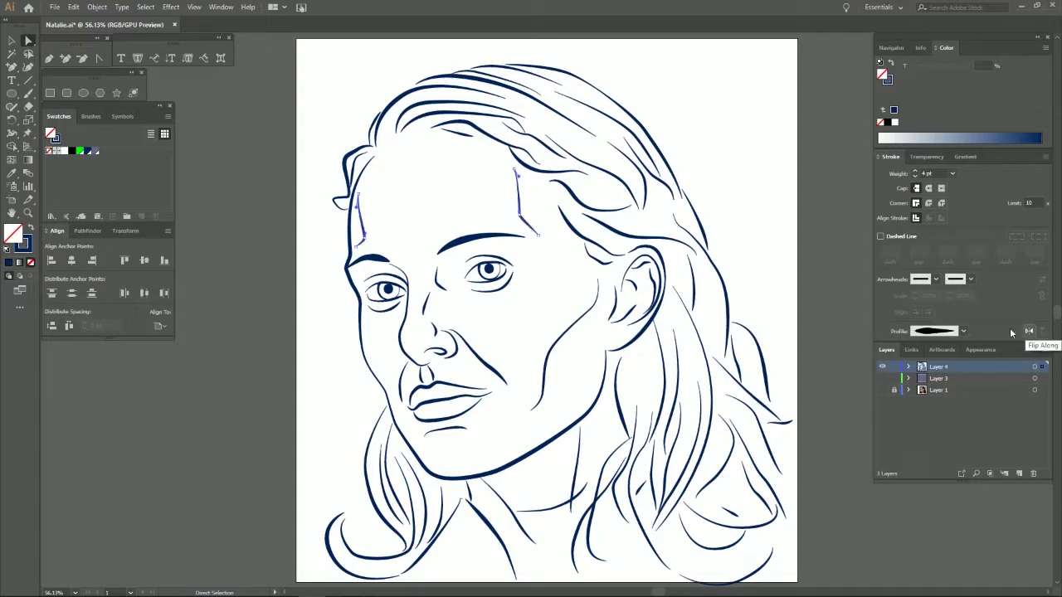
{"action": "left_click", "coordinate": [915, 170]}
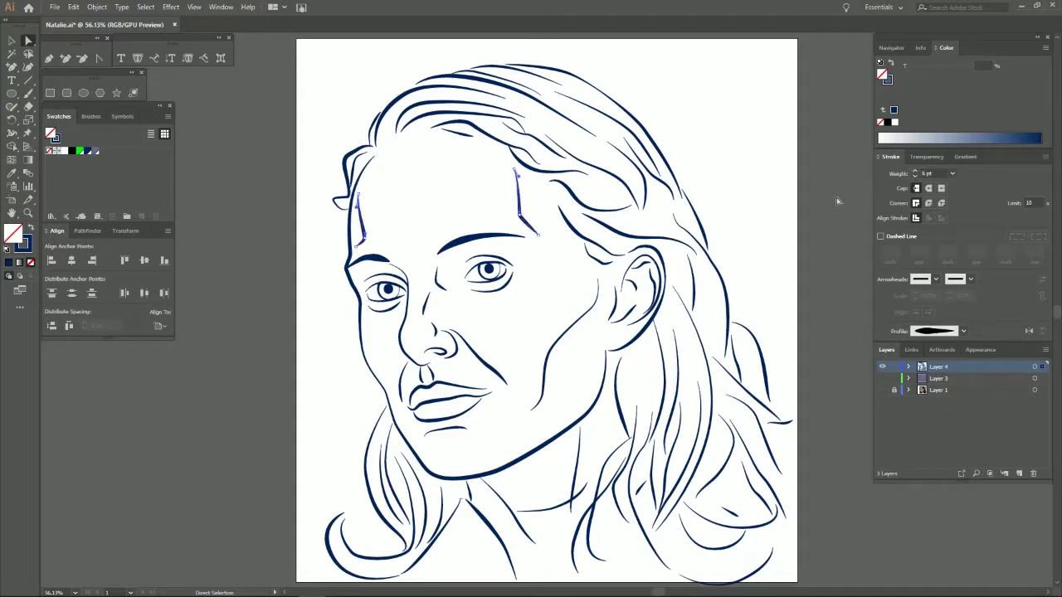
{"action": "left_click", "coordinate": [521, 214]}
{"action": "left_click", "coordinate": [362, 242], "text": "shift"}
{"action": "left_click", "coordinate": [915, 177]}
{"action": "left_click", "coordinate": [915, 177]}
{"action": "left_click", "coordinate": [811, 238]}
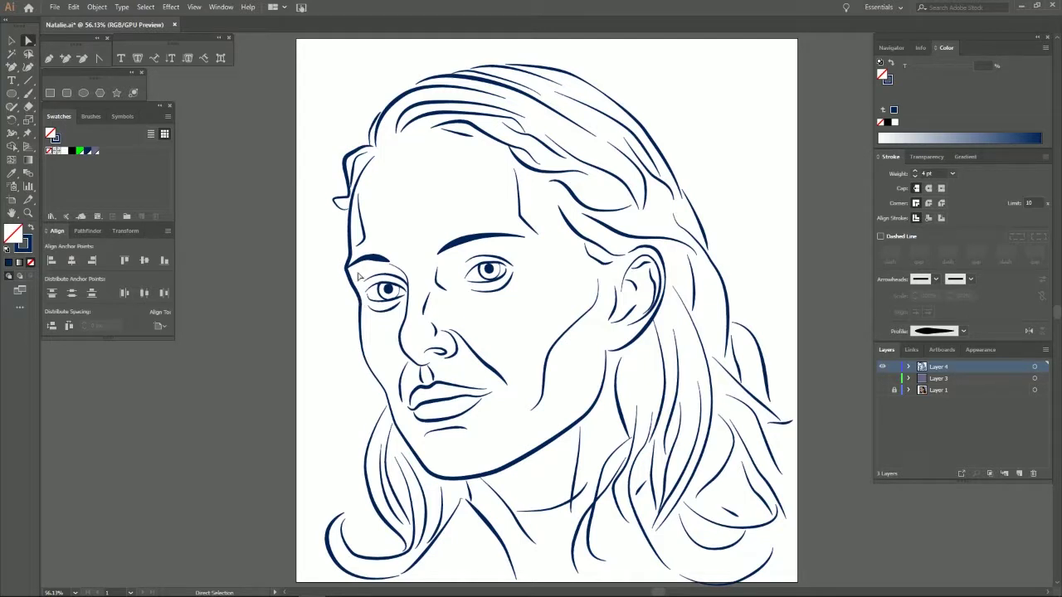
Step: Adjust the left eye paths and thin the small nose stroke to 3 pt
{"action": "left_click_drag", "start_coordinate": [358, 277], "coordinate": [378, 319]}
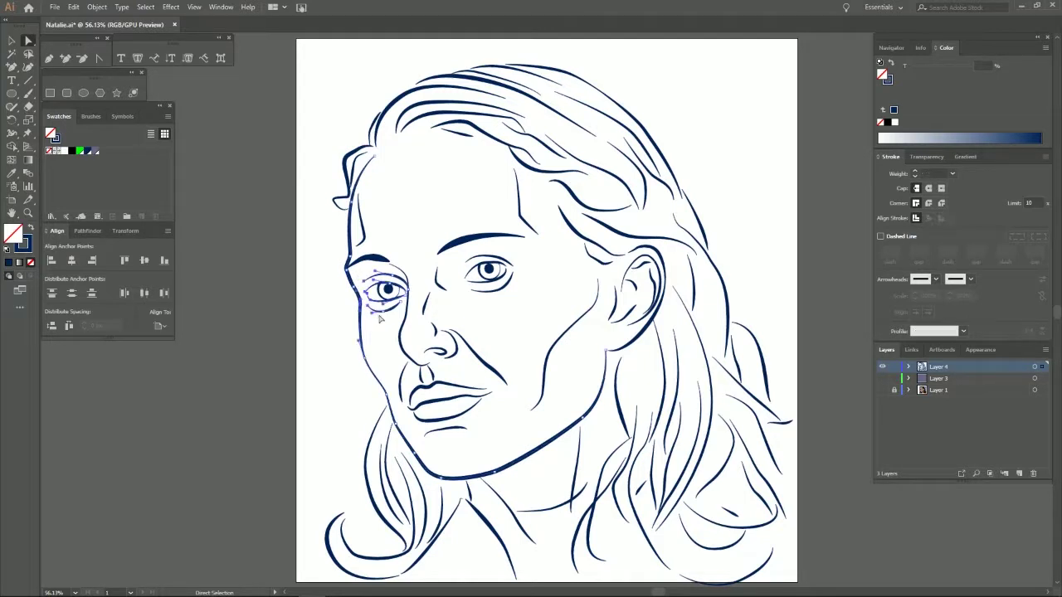
{"action": "left_click", "coordinate": [364, 278]}
{"action": "left_click_drag", "start_coordinate": [378, 326], "coordinate": [407, 272]}
{"action": "left_click", "coordinate": [1028, 331]}
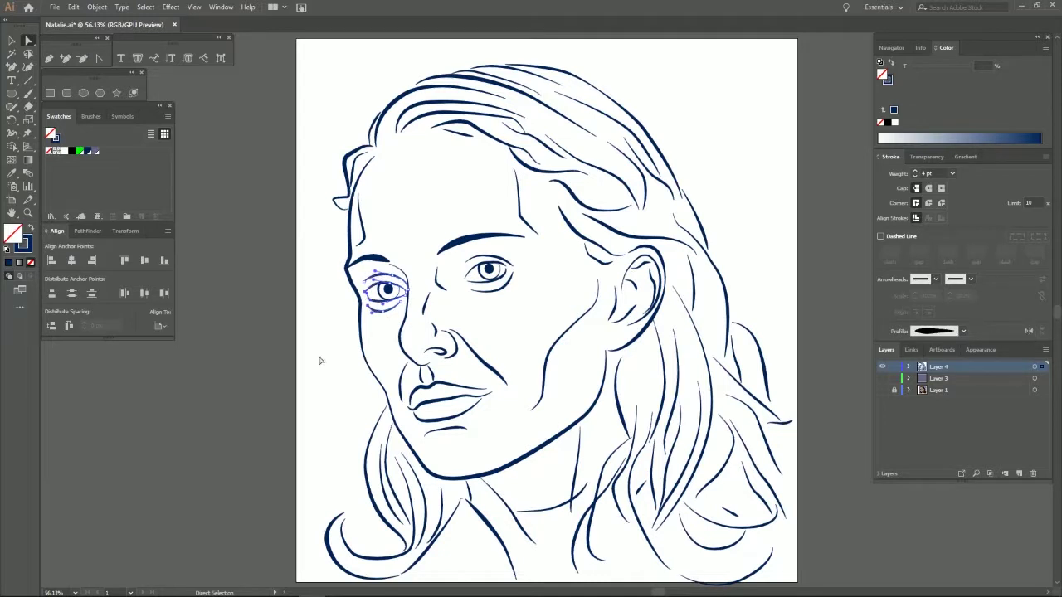
{"action": "left_click", "coordinate": [233, 364]}
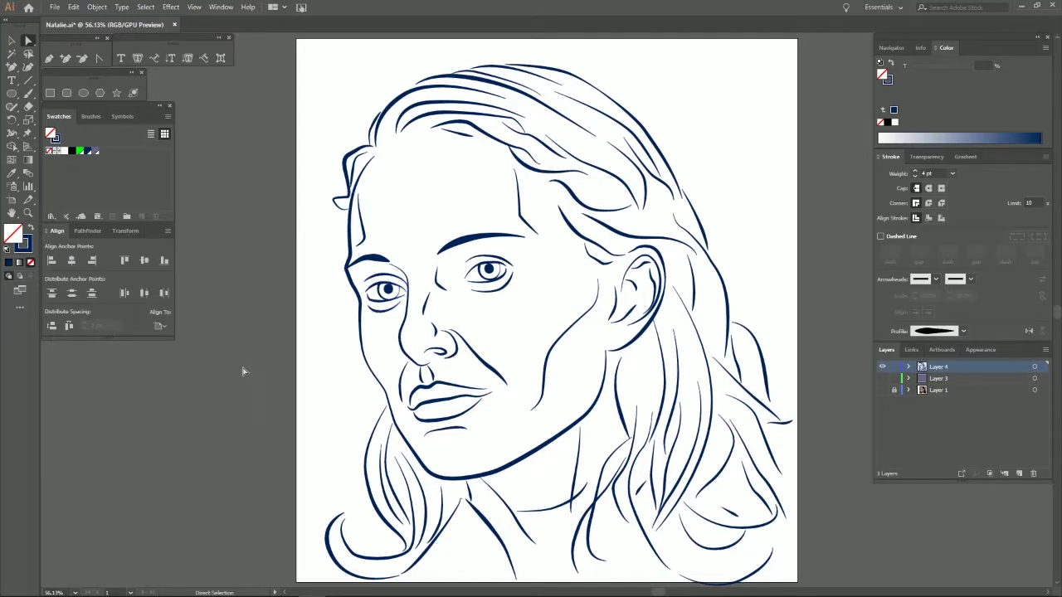
{"action": "left_click", "coordinate": [428, 305]}
{"action": "left_click", "coordinate": [914, 176]}
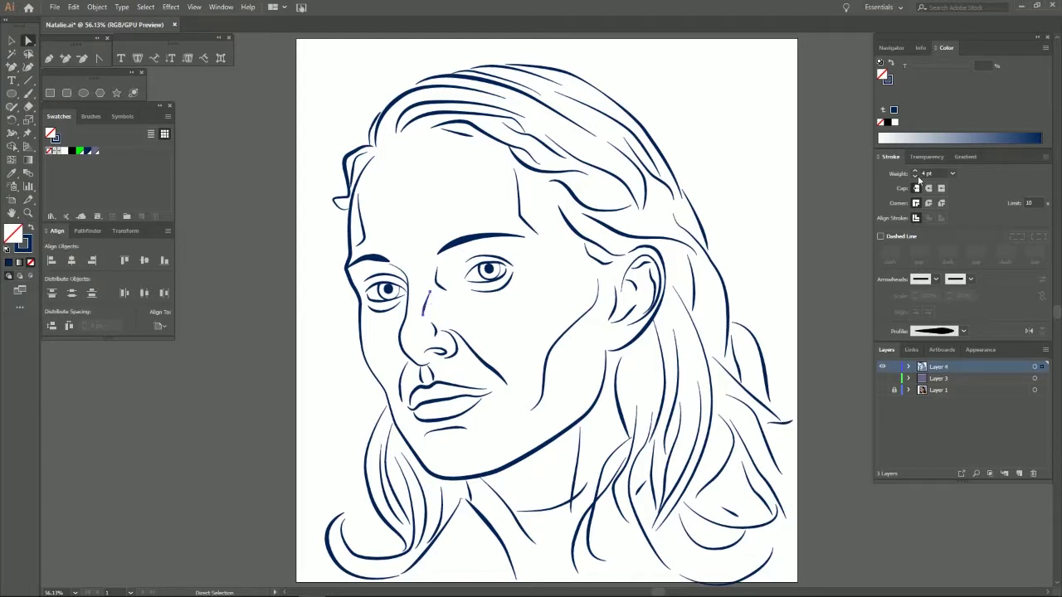
Step: Thicken the under-eye stroke to 5 pt and the reversed below-jaw strokes to 6 pt
{"action": "left_click", "coordinate": [434, 281]}
{"action": "left_click", "coordinate": [916, 173]}
{"action": "left_click", "coordinate": [848, 237]}
{"action": "left_click_drag", "start_coordinate": [530, 539], "coordinate": [483, 482]}
{"action": "left_click_drag", "start_coordinate": [584, 462], "coordinate": [571, 513]}
{"action": "left_click", "coordinate": [1030, 332]}
{"action": "left_click", "coordinate": [913, 171]}
{"action": "left_click", "coordinate": [801, 259]}
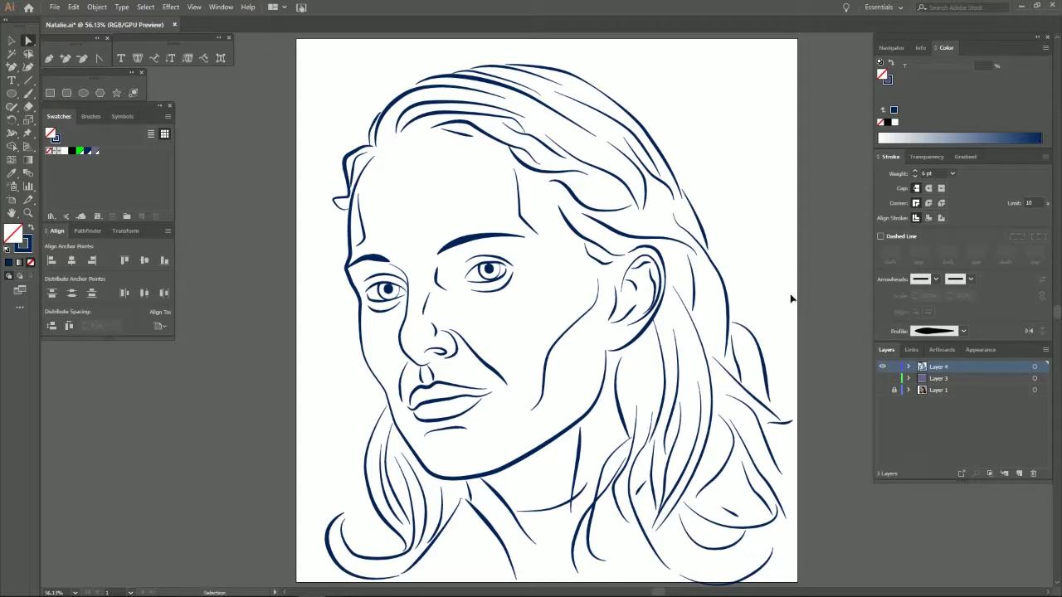
Step: Reverse the right hair strand's taper at 6 pt and return to the Selection tool
{"action": "left_click", "coordinate": [707, 356]}
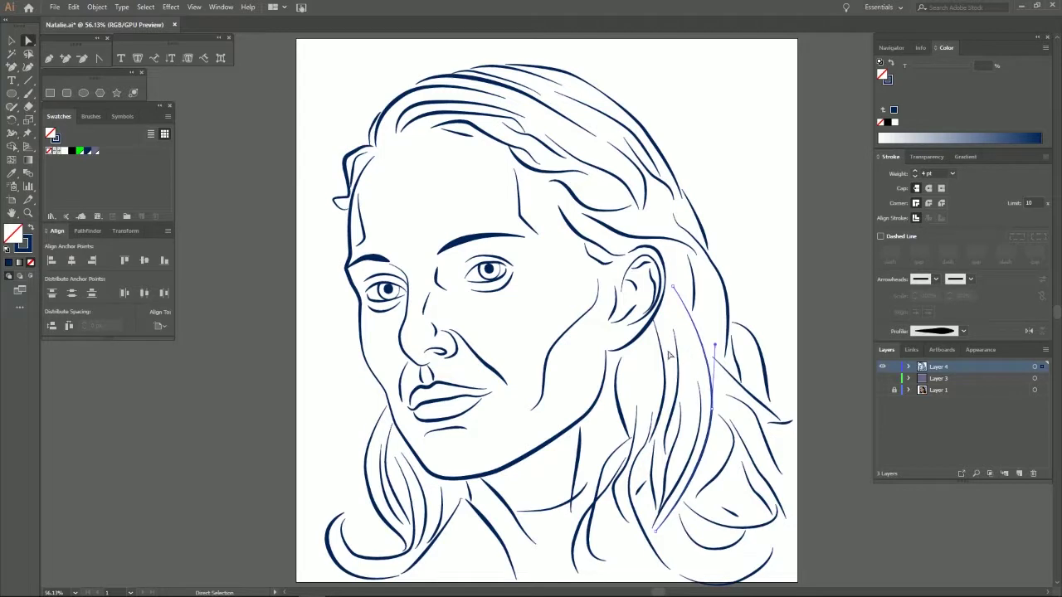
{"action": "left_click", "coordinate": [1029, 331]}
{"action": "left_click", "coordinate": [914, 170]}
{"action": "left_click", "coordinate": [829, 272]}
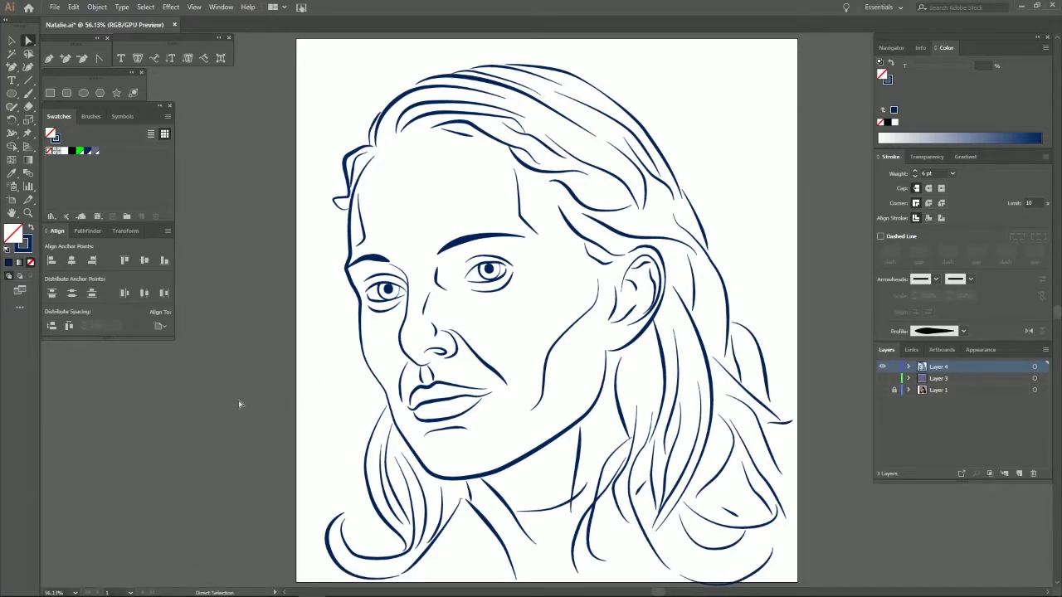
{"action": "key", "text": "v"}
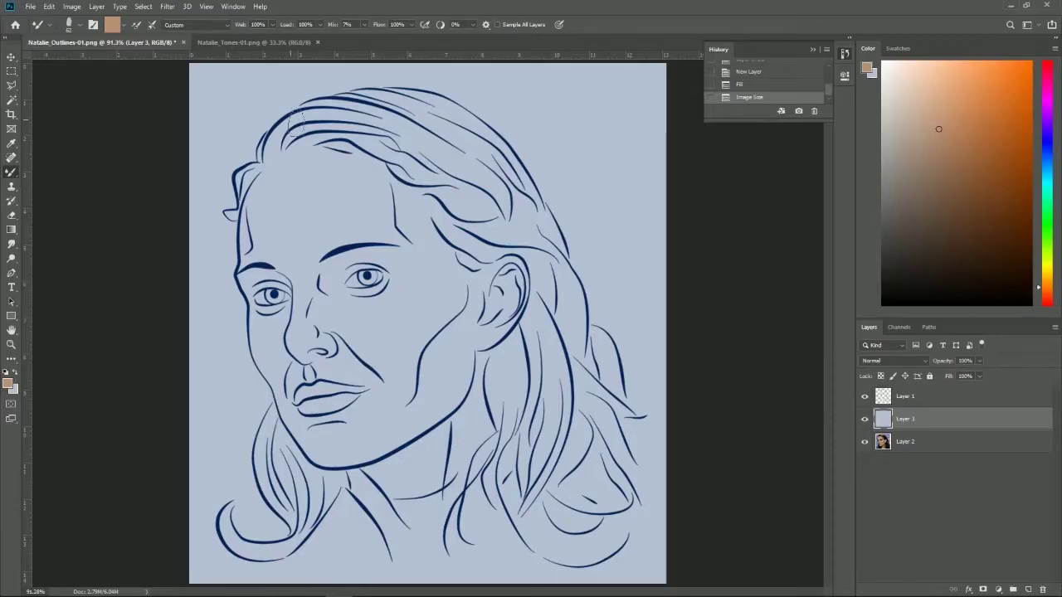
Step: Paint tan skin across the forehead, blend it to the brow, and extend it down the temple
{"action": "mouse_move", "coordinate": [263, 197]}
{"action": "left_mouse_down"}
{"action": "mouse_move", "coordinate": [249, 245]}
{"action": "mouse_move", "coordinate": [259, 266]}
{"action": "mouse_move", "coordinate": [303, 184]}
{"action": "mouse_move", "coordinate": [270, 217]}
{"action": "mouse_move", "coordinate": [270, 184]}
{"action": "mouse_move", "coordinate": [325, 157]}
{"action": "mouse_move", "coordinate": [387, 203]}
{"action": "mouse_move", "coordinate": [397, 199]}
{"action": "mouse_move", "coordinate": [319, 228]}
{"action": "mouse_move", "coordinate": [336, 187]}
{"action": "mouse_move", "coordinate": [286, 178]}
{"action": "mouse_move", "coordinate": [365, 187]}
{"action": "left_mouse_up"}
{"action": "mouse_move", "coordinate": [307, 221]}
{"action": "left_mouse_down"}
{"action": "mouse_move", "coordinate": [357, 207]}
{"action": "mouse_move", "coordinate": [299, 257]}
{"action": "mouse_move", "coordinate": [314, 253]}
{"action": "mouse_move", "coordinate": [304, 294]}
{"action": "mouse_move", "coordinate": [287, 267]}
{"action": "mouse_move", "coordinate": [301, 279]}
{"action": "mouse_move", "coordinate": [330, 233]}
{"action": "mouse_move", "coordinate": [319, 287]}
{"action": "mouse_move", "coordinate": [378, 234]}
{"action": "mouse_move", "coordinate": [344, 231]}
{"action": "mouse_move", "coordinate": [407, 243]}
{"action": "mouse_move", "coordinate": [376, 217]}
{"action": "mouse_move", "coordinate": [414, 242]}
{"action": "mouse_move", "coordinate": [419, 209]}
{"action": "mouse_move", "coordinate": [435, 199]}
{"action": "mouse_move", "coordinate": [429, 252]}
{"action": "mouse_move", "coordinate": [433, 222]}
{"action": "mouse_move", "coordinate": [444, 257]}
{"action": "mouse_move", "coordinate": [399, 214]}
{"action": "mouse_move", "coordinate": [420, 253]}
{"action": "mouse_move", "coordinate": [354, 236]}
{"action": "left_mouse_up"}
{"action": "mouse_move", "coordinate": [448, 273]}
{"action": "left_mouse_down"}
{"action": "mouse_move", "coordinate": [490, 282]}
{"action": "mouse_move", "coordinate": [506, 269]}
{"action": "mouse_move", "coordinate": [494, 315]}
{"action": "mouse_move", "coordinate": [513, 273]}
{"action": "mouse_move", "coordinate": [527, 312]}
{"action": "mouse_move", "coordinate": [497, 344]}
{"action": "mouse_move", "coordinate": [464, 349]}
{"action": "mouse_move", "coordinate": [488, 320]}
{"action": "mouse_move", "coordinate": [444, 388]}
{"action": "mouse_move", "coordinate": [463, 298]}
{"action": "mouse_move", "coordinate": [482, 292]}
{"action": "mouse_move", "coordinate": [419, 263]}
{"action": "mouse_move", "coordinate": [423, 386]}
{"action": "mouse_move", "coordinate": [444, 303]}
{"action": "mouse_move", "coordinate": [459, 336]}
{"action": "mouse_move", "coordinate": [443, 399]}
{"action": "mouse_move", "coordinate": [461, 365]}
{"action": "mouse_move", "coordinate": [454, 395]}
{"action": "left_mouse_up"}
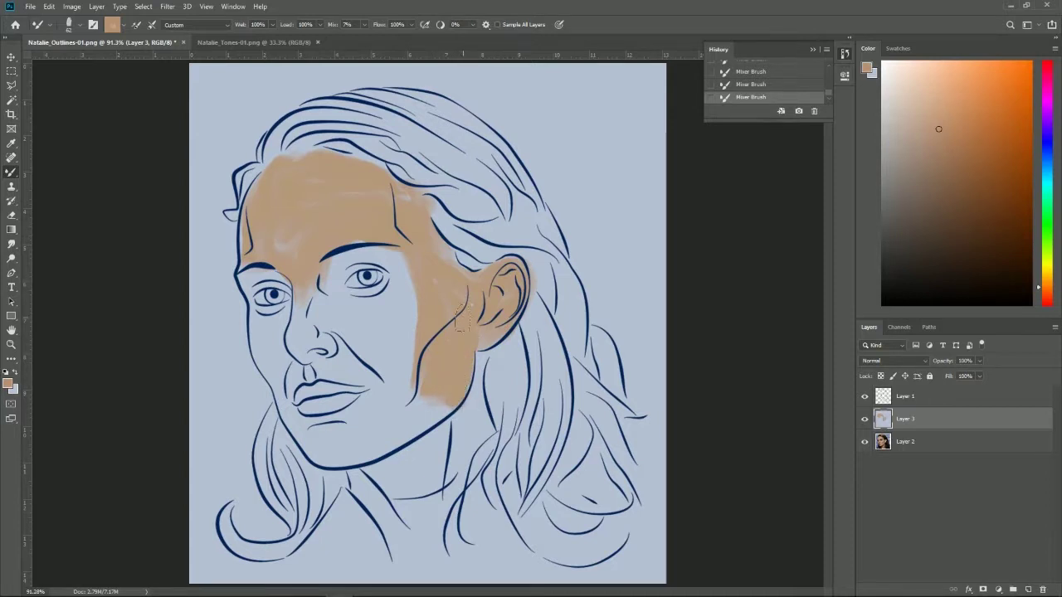
Step: Checking against the reference photo, paint tan skin along the jaw, ear edge and neck
{"action": "left_click", "coordinate": [864, 420]}
{"action": "left_click", "coordinate": [865, 420]}
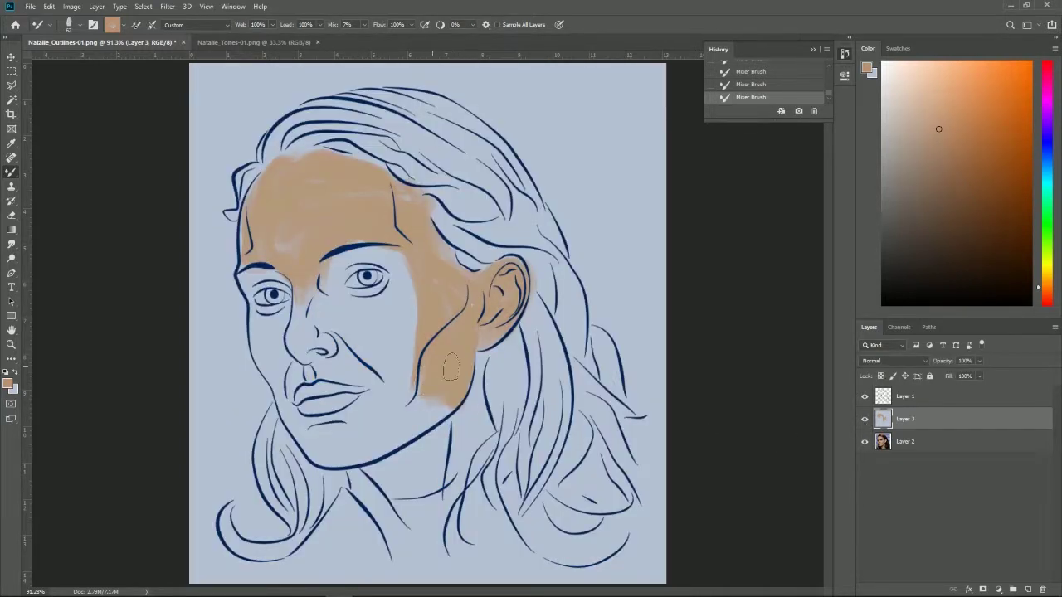
{"action": "mouse_move", "coordinate": [470, 357]}
{"action": "left_mouse_down"}
{"action": "mouse_move", "coordinate": [471, 400]}
{"action": "mouse_move", "coordinate": [475, 365]}
{"action": "left_mouse_up"}
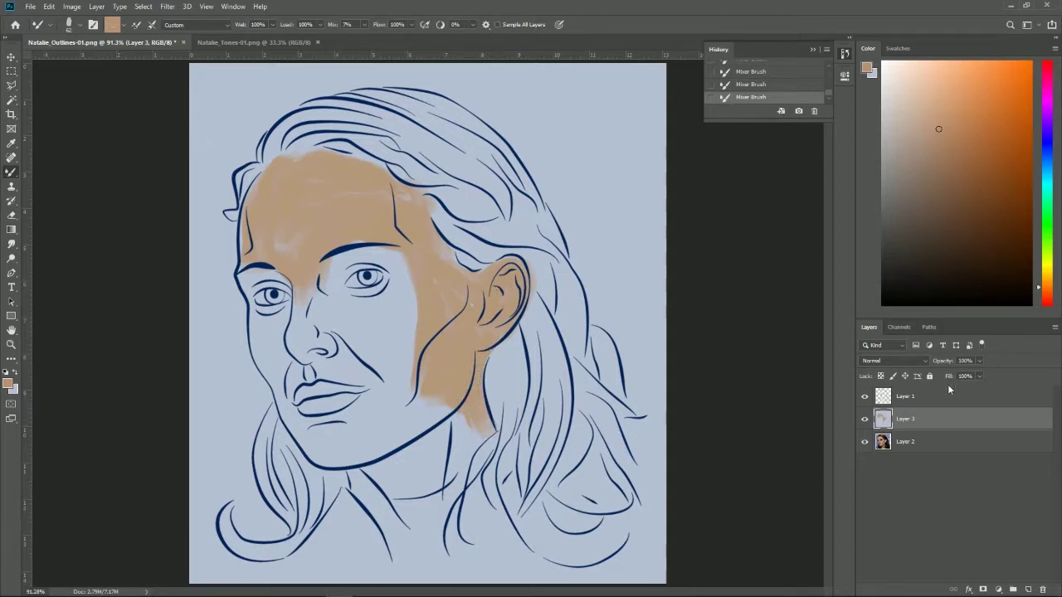
{"action": "left_click", "coordinate": [865, 419]}
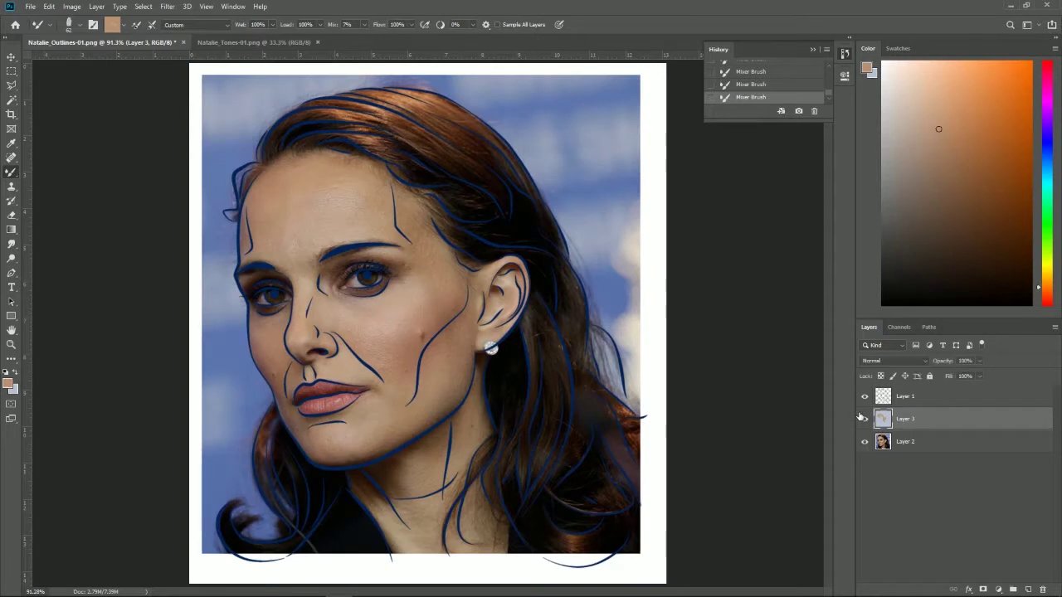
{"action": "left_click", "coordinate": [865, 419]}
{"action": "mouse_move", "coordinate": [478, 431]}
{"action": "left_mouse_down"}
{"action": "mouse_move", "coordinate": [477, 497]}
{"action": "mouse_move", "coordinate": [481, 436]}
{"action": "mouse_move", "coordinate": [523, 569]}
{"action": "mouse_move", "coordinate": [506, 515]}
{"action": "mouse_move", "coordinate": [455, 448]}
{"action": "mouse_move", "coordinate": [396, 477]}
{"action": "mouse_move", "coordinate": [452, 414]}
{"action": "mouse_move", "coordinate": [464, 431]}
{"action": "mouse_move", "coordinate": [392, 475]}
{"action": "mouse_move", "coordinate": [360, 463]}
{"action": "mouse_move", "coordinate": [365, 494]}
{"action": "mouse_move", "coordinate": [399, 531]}
{"action": "left_mouse_up"}
{"action": "left_click_drag", "start_coordinate": [379, 494], "coordinate": [406, 543]}
{"action": "mouse_move", "coordinate": [412, 448]}
{"action": "left_mouse_down"}
{"action": "mouse_move", "coordinate": [381, 465]}
{"action": "mouse_move", "coordinate": [435, 481]}
{"action": "mouse_move", "coordinate": [398, 510]}
{"action": "mouse_move", "coordinate": [446, 483]}
{"action": "mouse_move", "coordinate": [464, 543]}
{"action": "mouse_move", "coordinate": [490, 523]}
{"action": "mouse_move", "coordinate": [415, 522]}
{"action": "mouse_move", "coordinate": [471, 538]}
{"action": "mouse_move", "coordinate": [438, 557]}
{"action": "mouse_move", "coordinate": [452, 539]}
{"action": "left_mouse_up"}
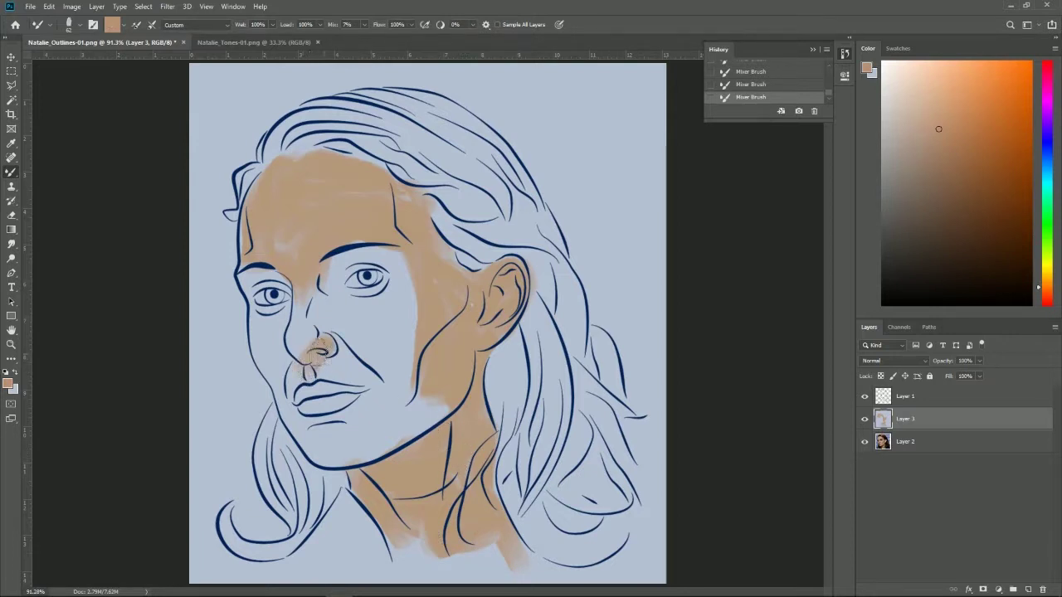
Step: Spread tan over the upper lip, cheek beside the nose and eyelid, blending the right cheek highlights
{"action": "left_click_drag", "start_coordinate": [307, 375], "coordinate": [355, 375]}
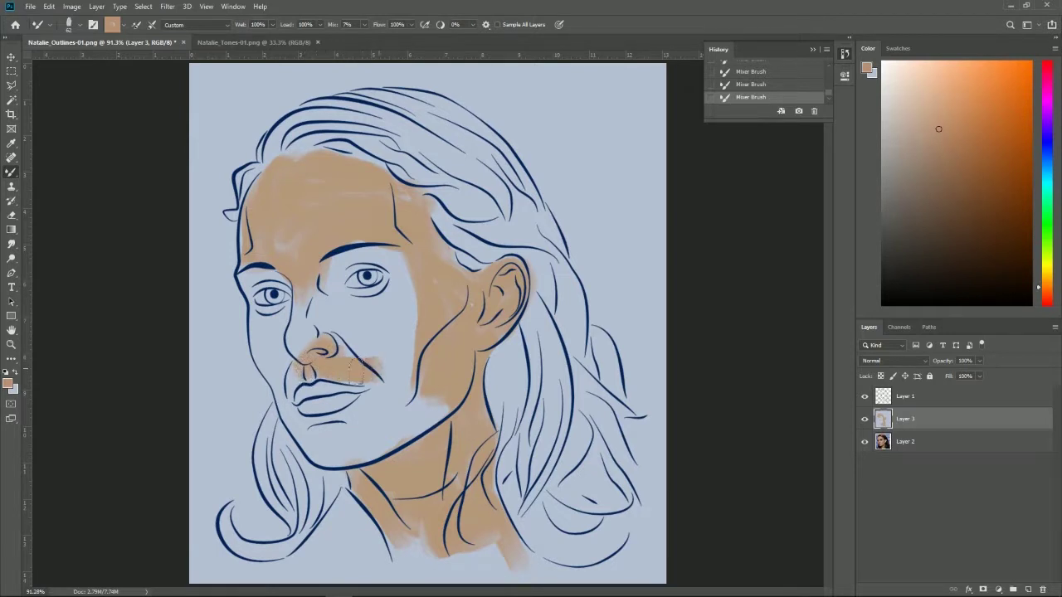
{"action": "mouse_move", "coordinate": [307, 366]}
{"action": "left_mouse_down"}
{"action": "mouse_move", "coordinate": [291, 343]}
{"action": "mouse_move", "coordinate": [311, 290]}
{"action": "mouse_move", "coordinate": [328, 340]}
{"action": "mouse_move", "coordinate": [350, 355]}
{"action": "mouse_move", "coordinate": [416, 348]}
{"action": "mouse_move", "coordinate": [349, 320]}
{"action": "mouse_move", "coordinate": [332, 299]}
{"action": "mouse_move", "coordinate": [398, 294]}
{"action": "mouse_move", "coordinate": [348, 309]}
{"action": "mouse_move", "coordinate": [397, 288]}
{"action": "mouse_move", "coordinate": [395, 266]}
{"action": "mouse_move", "coordinate": [386, 290]}
{"action": "left_mouse_up"}
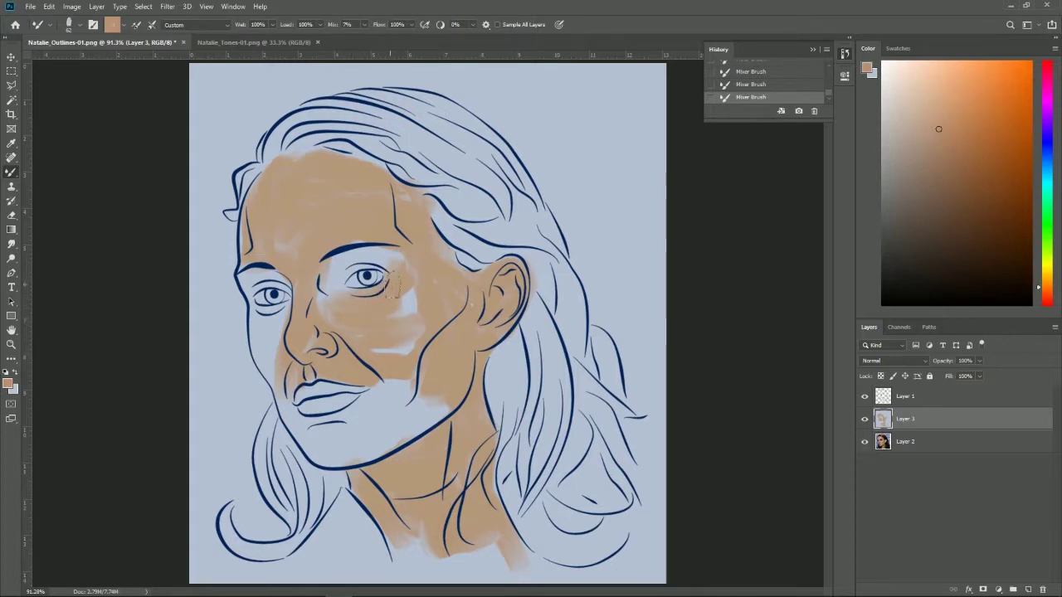
{"action": "mouse_move", "coordinate": [340, 262]}
{"action": "left_mouse_down"}
{"action": "mouse_move", "coordinate": [375, 245]}
{"action": "mouse_move", "coordinate": [343, 263]}
{"action": "mouse_move", "coordinate": [335, 291]}
{"action": "left_mouse_up"}
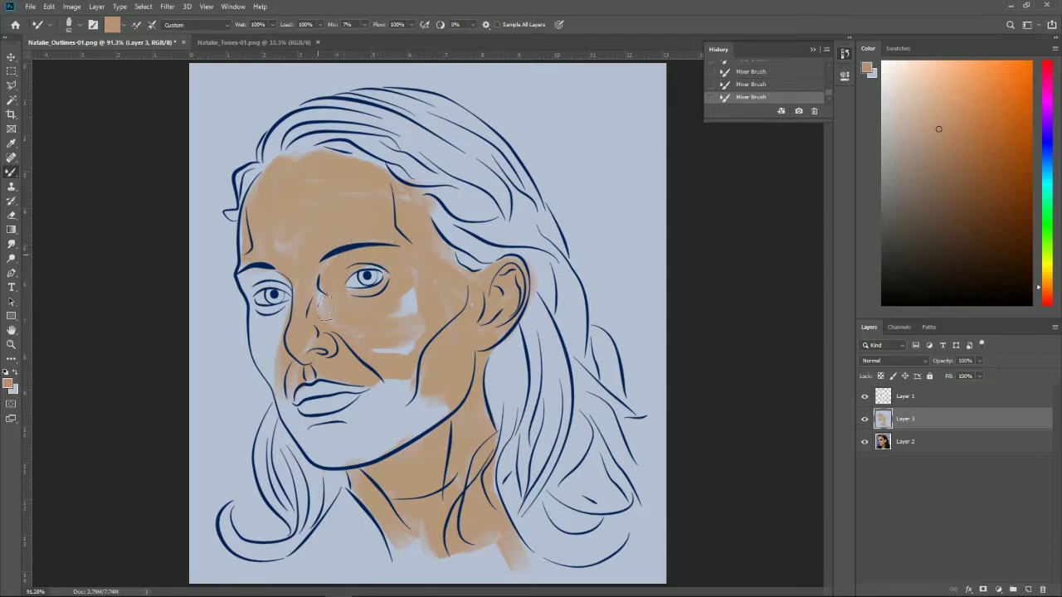
{"action": "left_click_drag", "start_coordinate": [405, 274], "coordinate": [415, 357]}
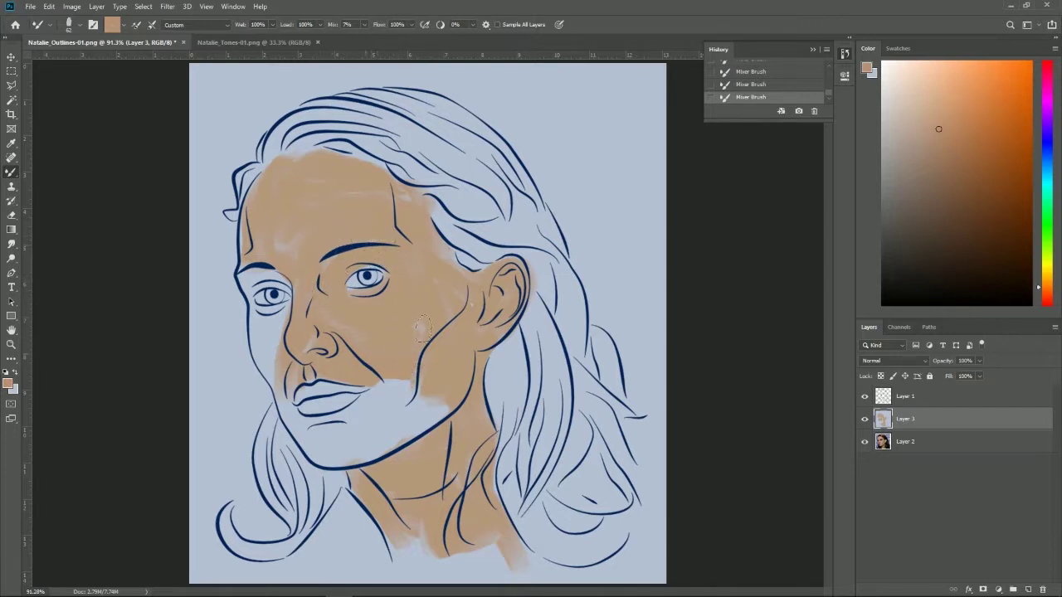
{"action": "left_click", "coordinate": [312, 287], "text": "ctrl"}
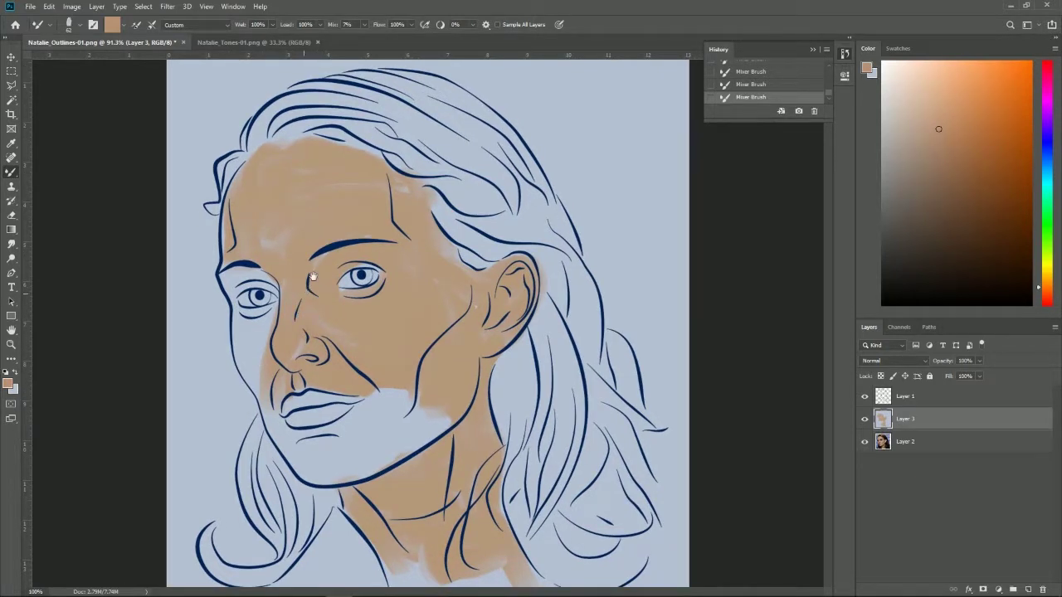
{"action": "left_click", "coordinate": [281, 286], "text": "ctrl"}
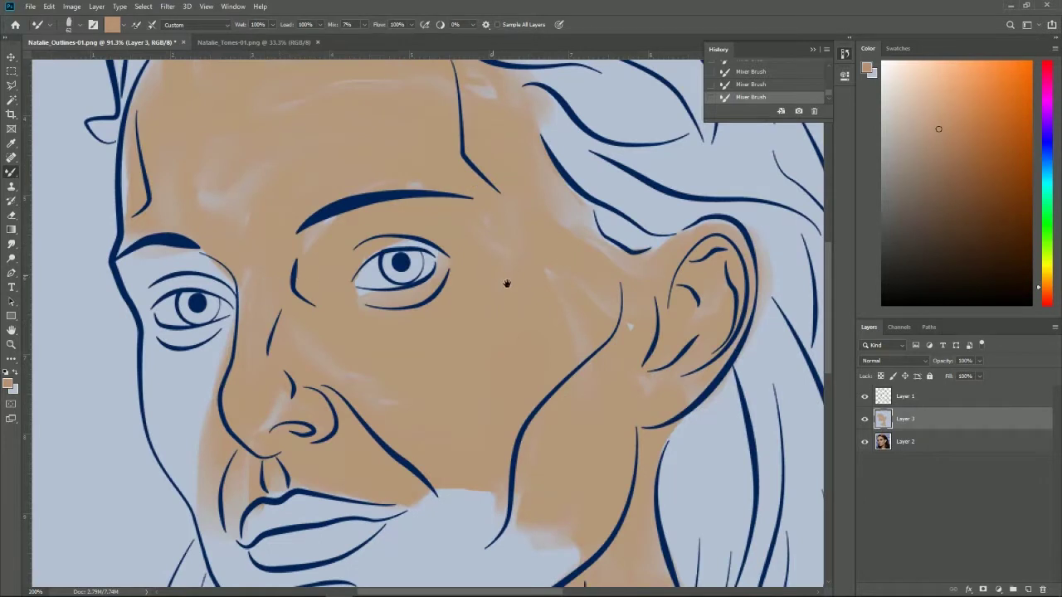
Step: Undo stray strokes and repaint tan skin on the cheek and beside the left eye
{"action": "left_click_drag", "start_coordinate": [457, 336], "coordinate": [434, 327]}
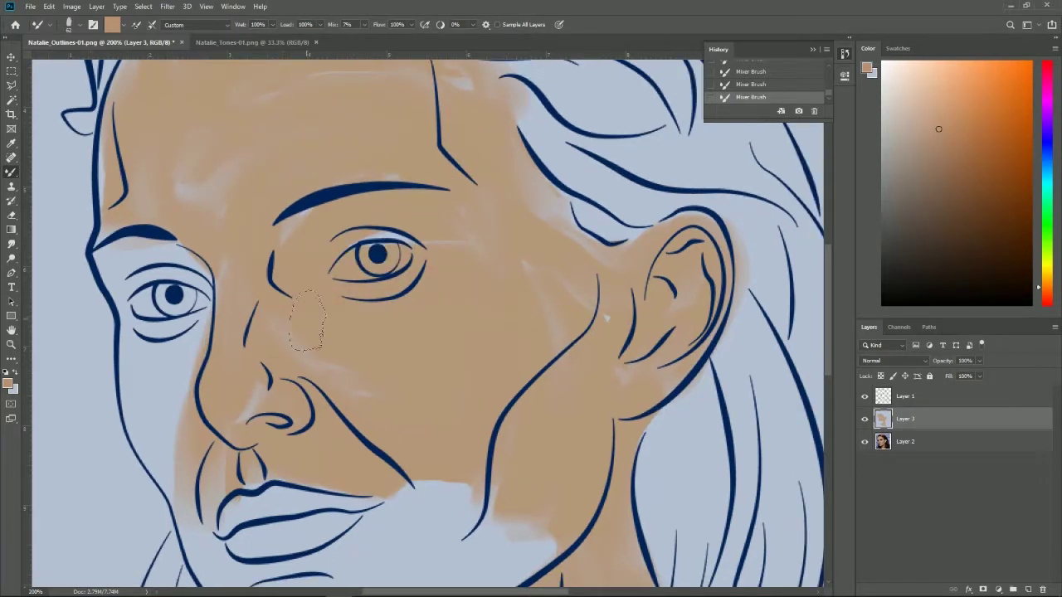
{"action": "key", "text": "ctrl+z"}
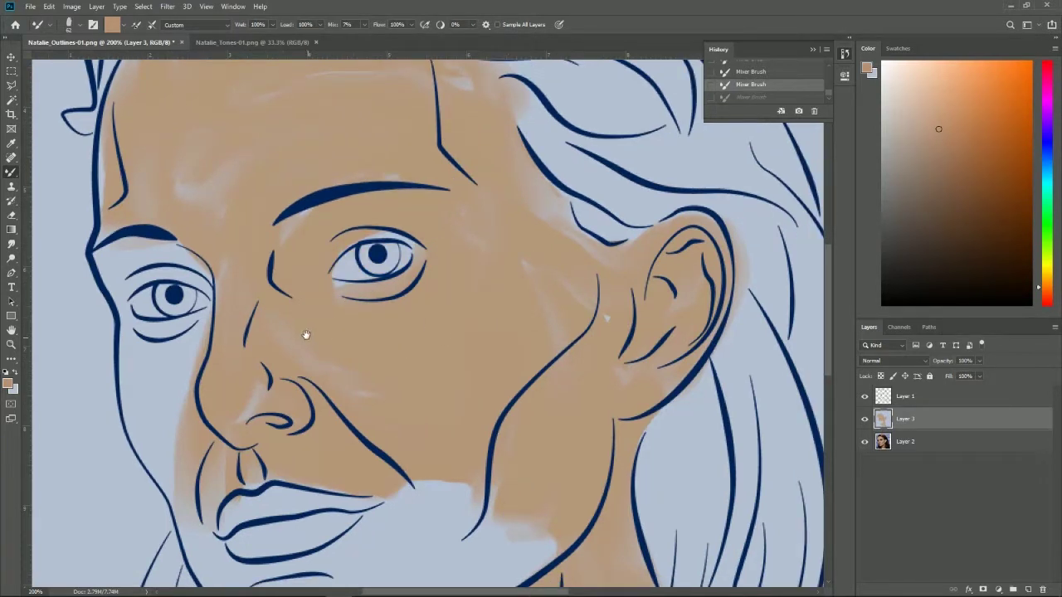
{"action": "left_click_drag", "start_coordinate": [321, 304], "coordinate": [349, 286]}
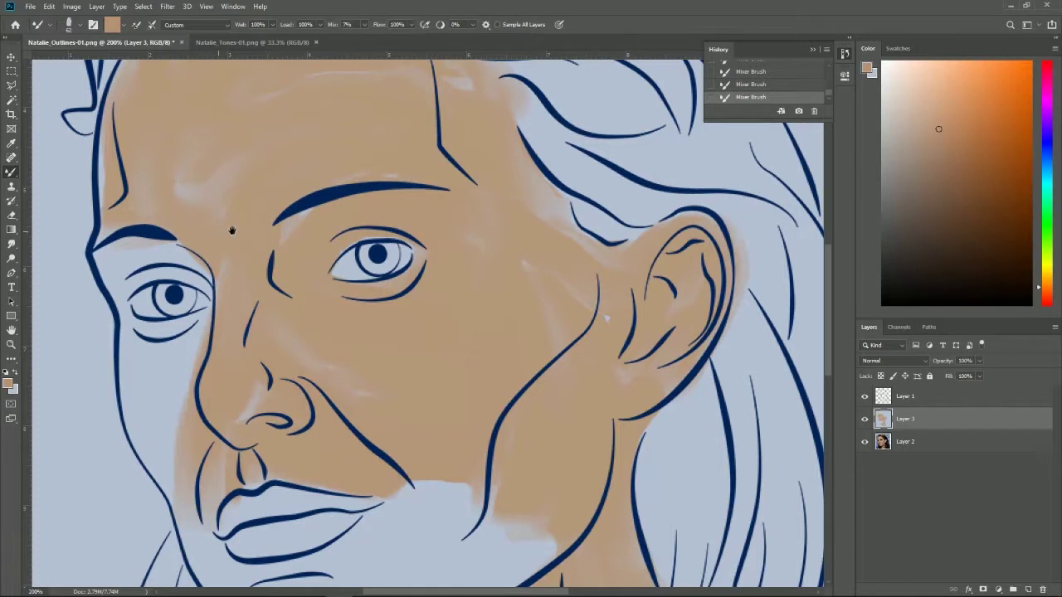
{"action": "left_click_drag", "start_coordinate": [232, 229], "coordinate": [355, 219]}
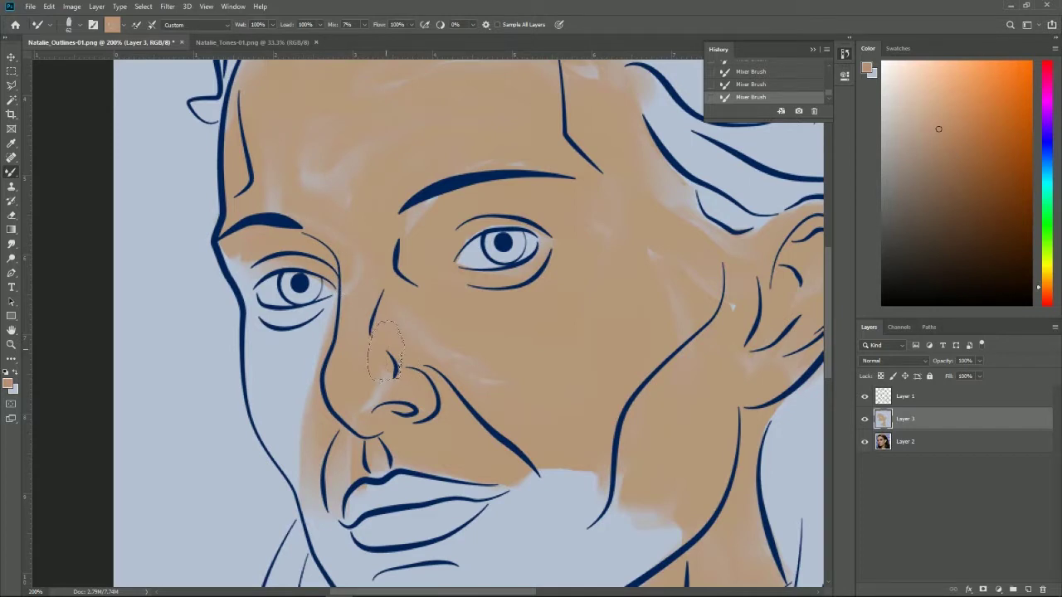
{"action": "key", "text": "ctrl+z"}
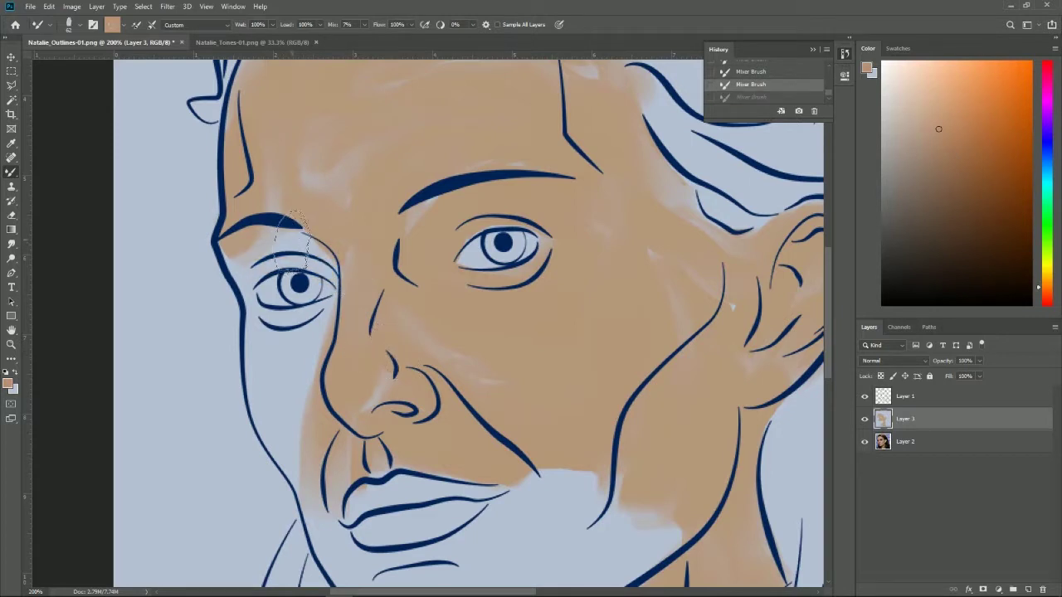
{"action": "left_click_drag", "start_coordinate": [326, 249], "coordinate": [365, 291]}
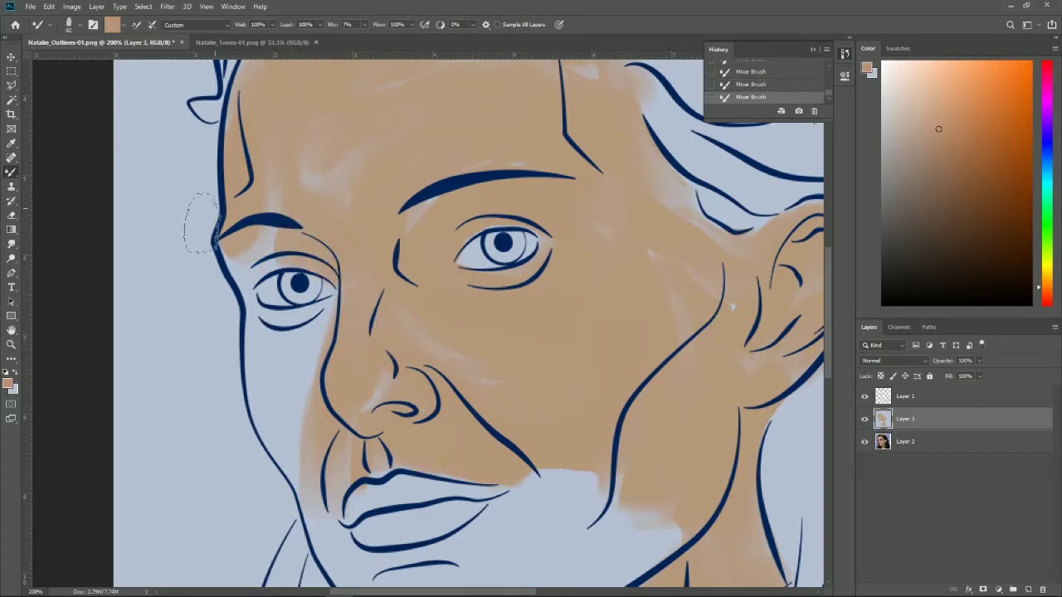
{"action": "left_click_drag", "start_coordinate": [249, 253], "coordinate": [266, 257]}
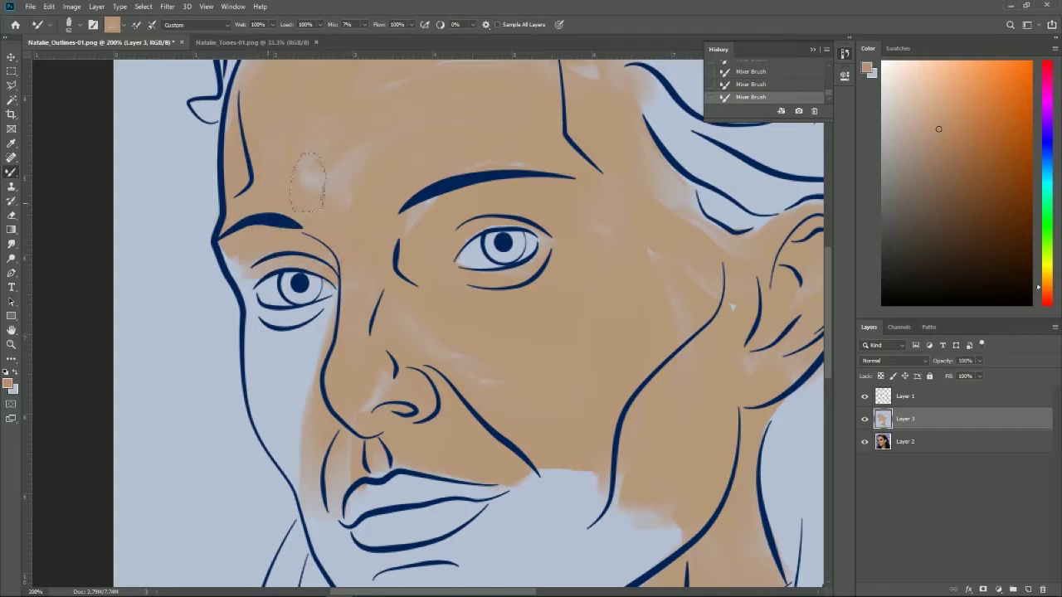
Step: Cover the light-blue cheek below the left eye with tan down to the mouth corner
{"action": "left_click_drag", "start_coordinate": [270, 332], "coordinate": [278, 356]}
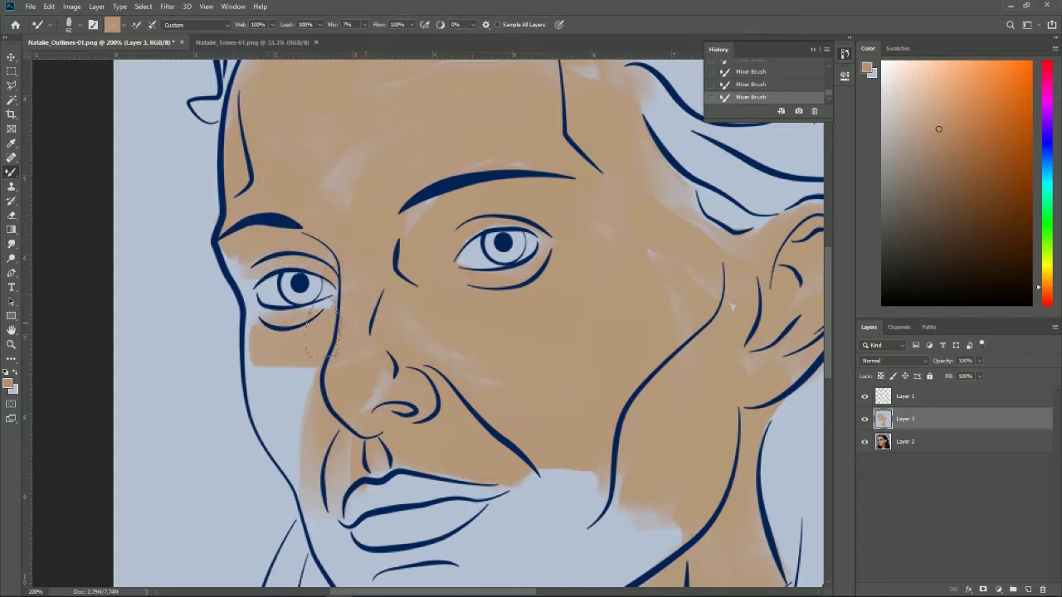
{"action": "key", "text": "ctrl+z"}
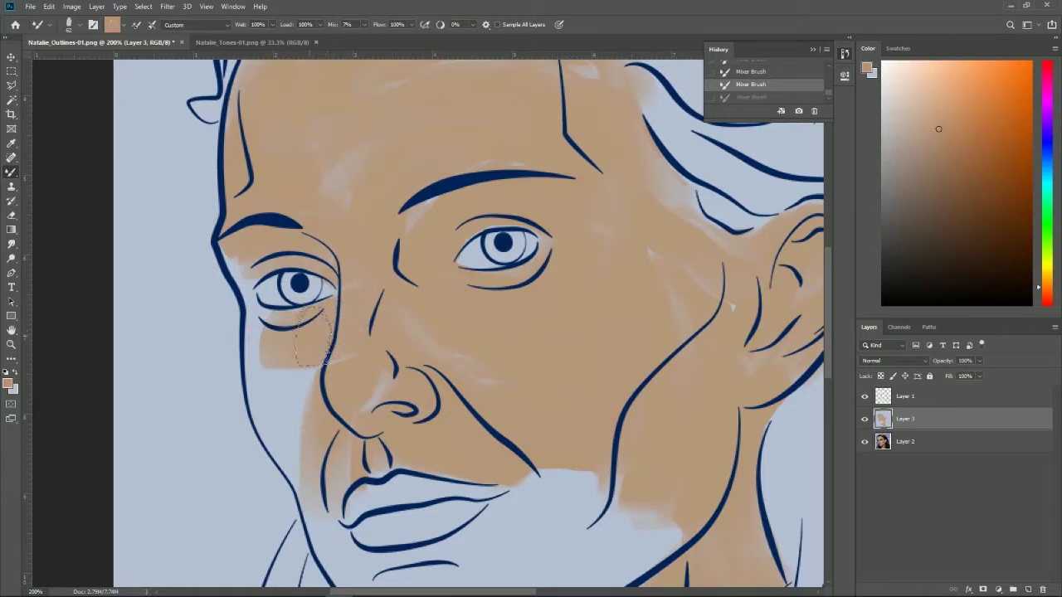
{"action": "left_click_drag", "start_coordinate": [330, 332], "coordinate": [315, 359]}
{"action": "left_click_drag", "start_coordinate": [263, 336], "coordinate": [309, 469]}
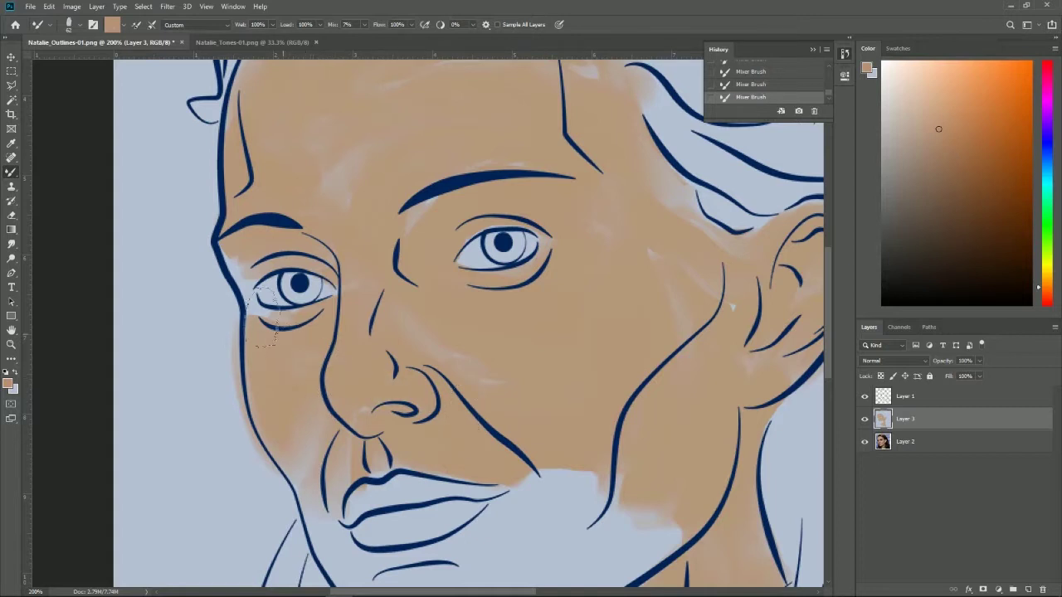
{"action": "left_click", "coordinate": [78, 30]}
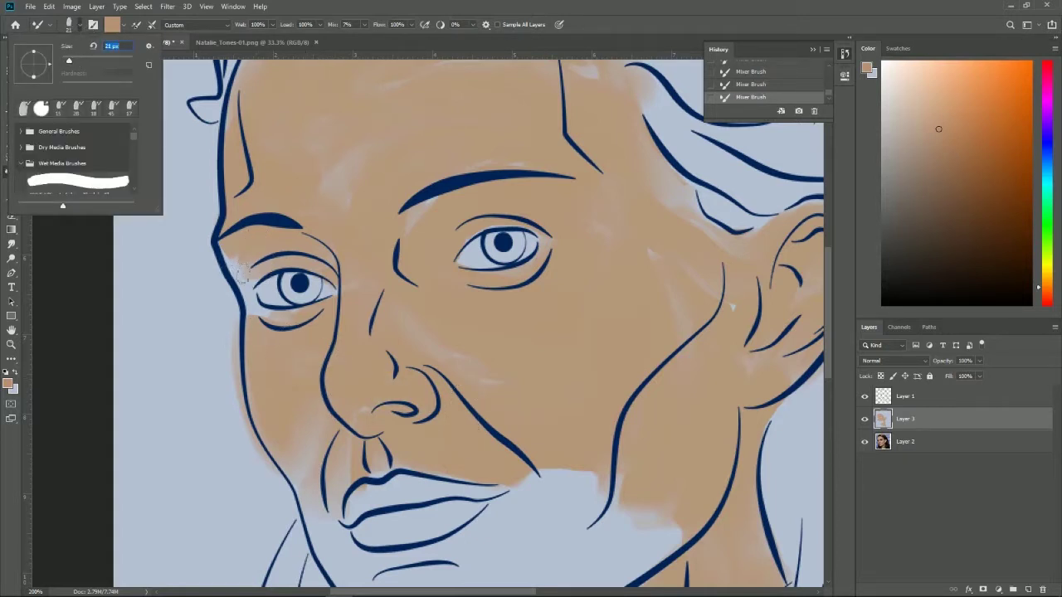
{"action": "key", "text": "Return"}
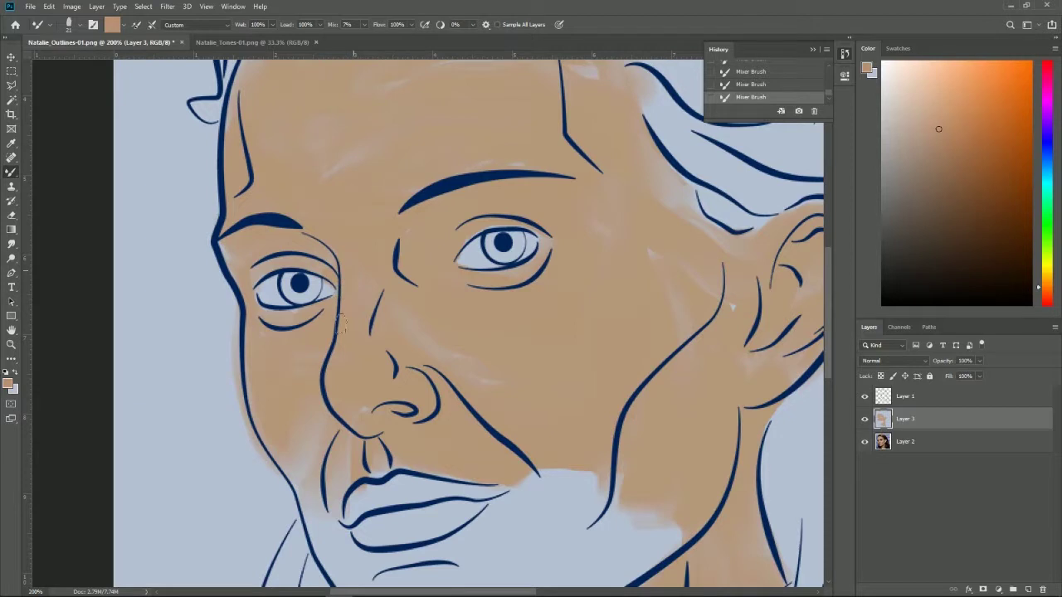
{"action": "left_click_drag", "start_coordinate": [436, 338], "coordinate": [412, 89]}
{"action": "mouse_move", "coordinate": [306, 261]}
{"action": "left_mouse_down"}
{"action": "mouse_move", "coordinate": [319, 299]}
{"action": "mouse_move", "coordinate": [405, 325]}
{"action": "mouse_move", "coordinate": [340, 315]}
{"action": "left_mouse_up"}
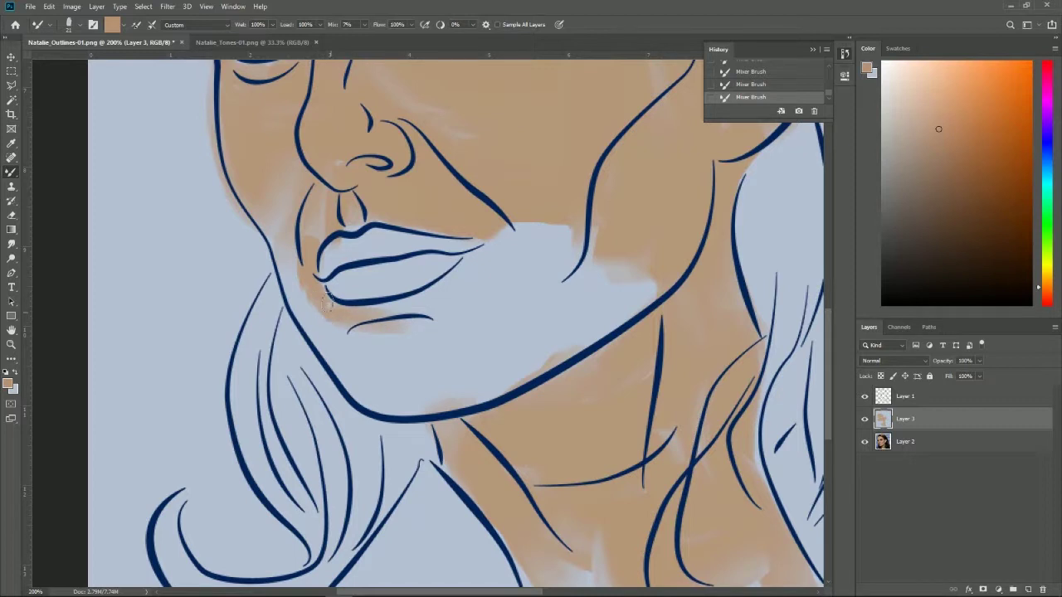
Step: Redo the mouth-corner stroke and smear tan skin along the chin crease and jaw
{"action": "key", "text": "ctrl+z"}
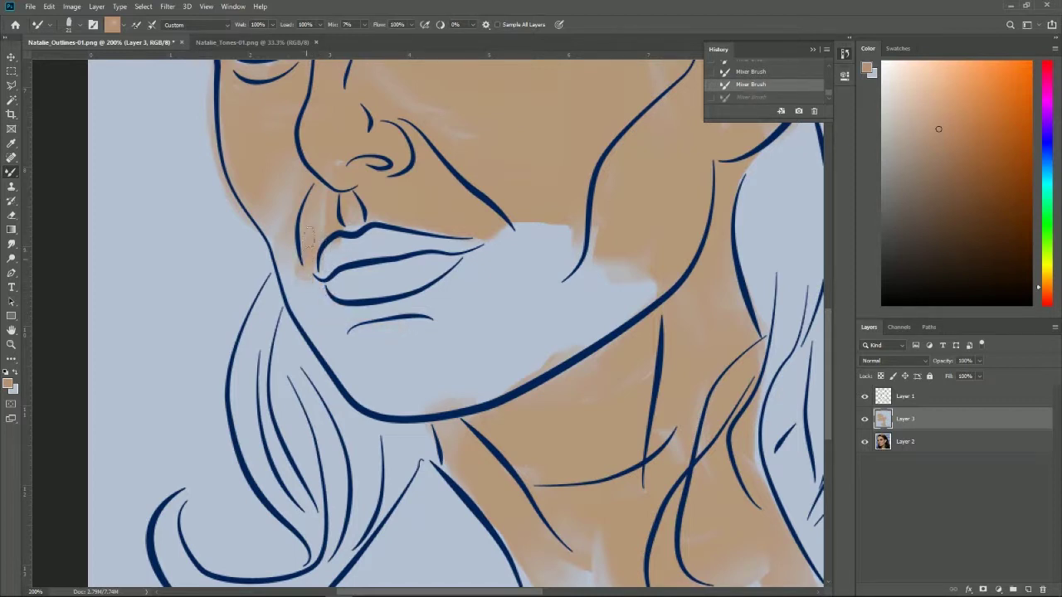
{"action": "mouse_move", "coordinate": [295, 229]}
{"action": "left_mouse_down"}
{"action": "mouse_move", "coordinate": [292, 287]}
{"action": "mouse_move", "coordinate": [282, 202]}
{"action": "mouse_move", "coordinate": [320, 214]}
{"action": "left_mouse_up"}
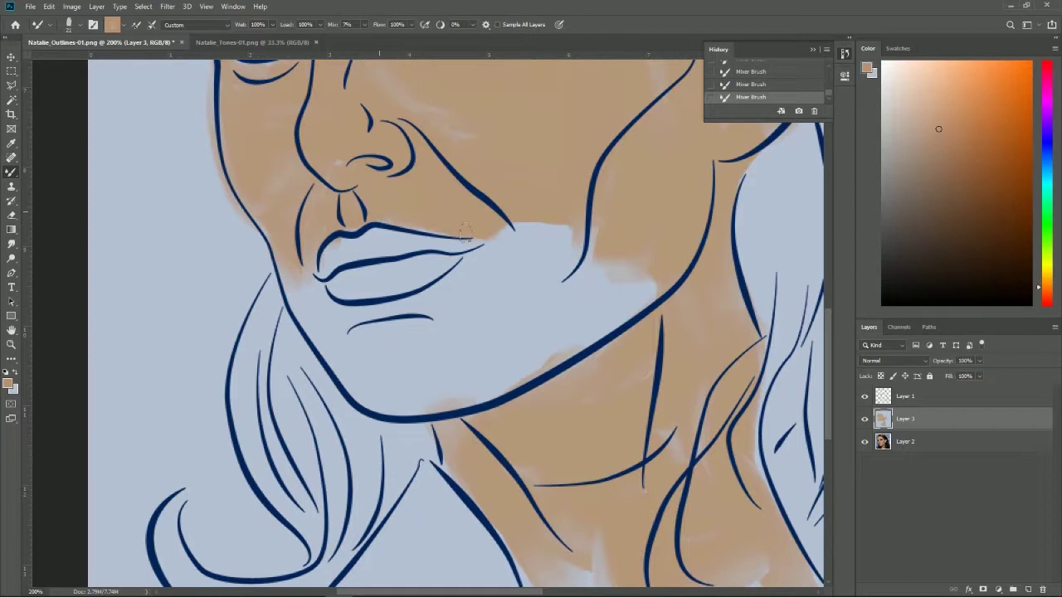
{"action": "mouse_move", "coordinate": [305, 266]}
{"action": "left_mouse_down"}
{"action": "mouse_move", "coordinate": [328, 307]}
{"action": "mouse_move", "coordinate": [356, 317]}
{"action": "mouse_move", "coordinate": [421, 308]}
{"action": "left_mouse_up"}
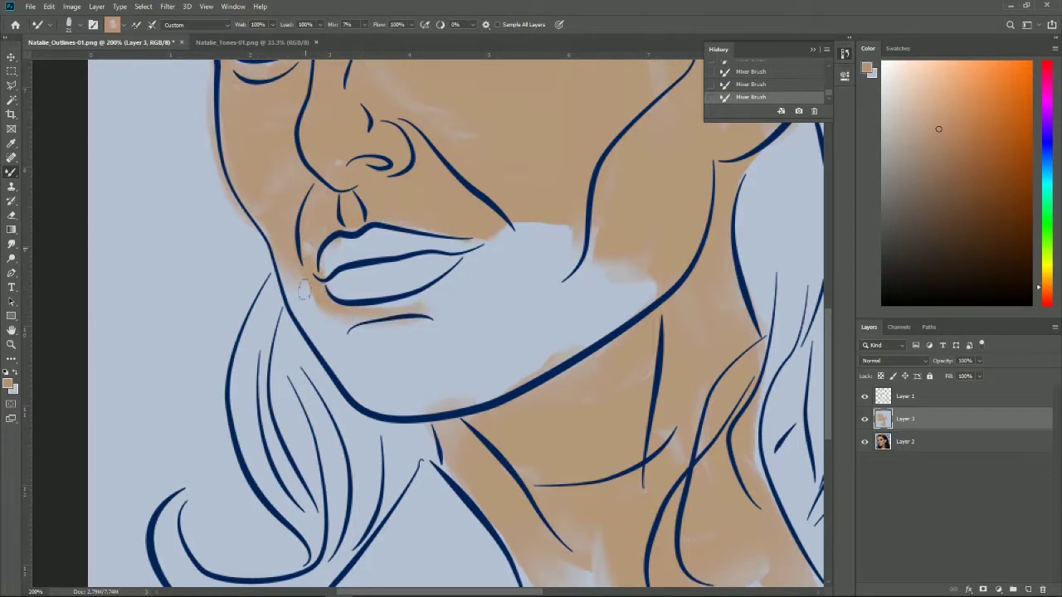
{"action": "left_click_drag", "start_coordinate": [304, 290], "coordinate": [328, 332]}
{"action": "left_click_drag", "start_coordinate": [286, 278], "coordinate": [359, 372]}
{"action": "mouse_move", "coordinate": [338, 335]}
{"action": "left_mouse_down"}
{"action": "mouse_move", "coordinate": [355, 329]}
{"action": "mouse_move", "coordinate": [361, 386]}
{"action": "mouse_move", "coordinate": [333, 354]}
{"action": "left_mouse_up"}
{"action": "mouse_move", "coordinate": [309, 309]}
{"action": "left_mouse_down"}
{"action": "mouse_move", "coordinate": [439, 305]}
{"action": "mouse_move", "coordinate": [381, 303]}
{"action": "mouse_move", "coordinate": [348, 357]}
{"action": "mouse_move", "coordinate": [370, 402]}
{"action": "mouse_move", "coordinate": [440, 390]}
{"action": "mouse_move", "coordinate": [374, 407]}
{"action": "mouse_move", "coordinate": [497, 378]}
{"action": "mouse_move", "coordinate": [390, 400]}
{"action": "mouse_move", "coordinate": [428, 376]}
{"action": "mouse_move", "coordinate": [365, 363]}
{"action": "mouse_move", "coordinate": [433, 348]}
{"action": "mouse_move", "coordinate": [397, 369]}
{"action": "mouse_move", "coordinate": [420, 389]}
{"action": "mouse_move", "coordinate": [535, 363]}
{"action": "mouse_move", "coordinate": [636, 291]}
{"action": "left_mouse_up"}
Step: Cover the remaining blue streaks on the jawline, cheek and below the lower lip with tan
{"action": "left_click_drag", "start_coordinate": [610, 329], "coordinate": [585, 331]}
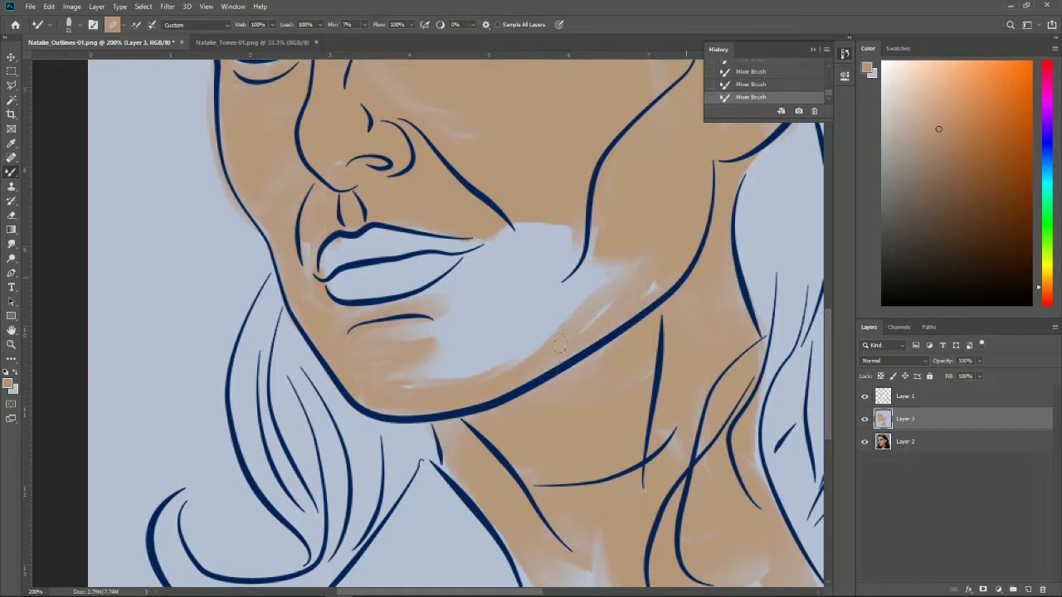
{"action": "mouse_move", "coordinate": [649, 266]}
{"action": "left_mouse_down"}
{"action": "mouse_move", "coordinate": [484, 368]}
{"action": "mouse_move", "coordinate": [601, 257]}
{"action": "left_mouse_up"}
{"action": "mouse_move", "coordinate": [531, 357]}
{"action": "left_mouse_down"}
{"action": "mouse_move", "coordinate": [631, 258]}
{"action": "mouse_move", "coordinate": [509, 335]}
{"action": "mouse_move", "coordinate": [555, 281]}
{"action": "left_mouse_up"}
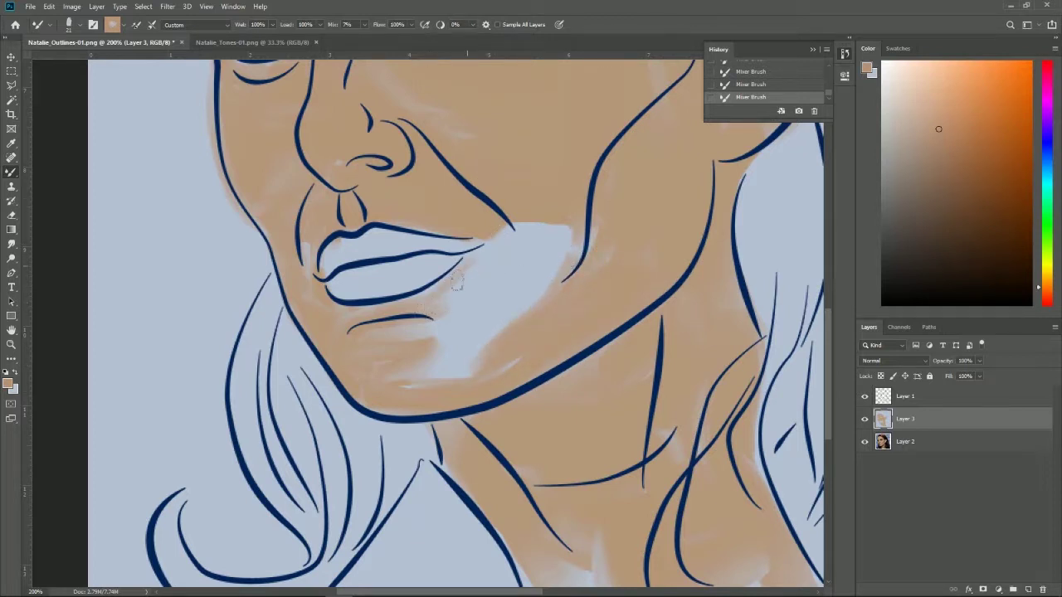
{"action": "left_click_drag", "start_coordinate": [468, 266], "coordinate": [519, 230]}
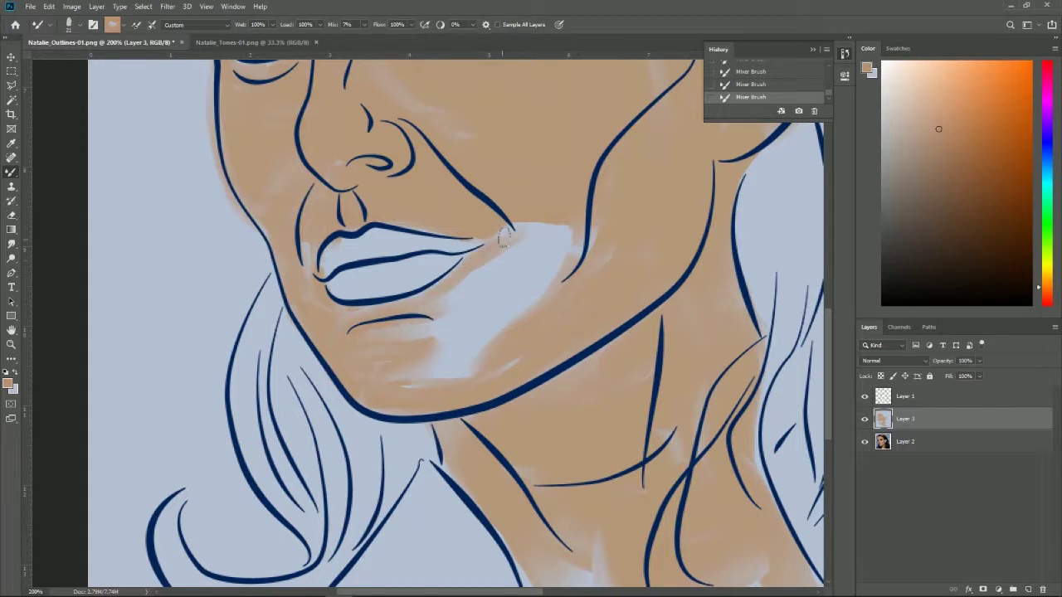
{"action": "mouse_move", "coordinate": [503, 272]}
{"action": "left_mouse_down"}
{"action": "mouse_move", "coordinate": [518, 287]}
{"action": "mouse_move", "coordinate": [544, 274]}
{"action": "mouse_move", "coordinate": [523, 311]}
{"action": "mouse_move", "coordinate": [548, 212]}
{"action": "mouse_move", "coordinate": [524, 224]}
{"action": "mouse_move", "coordinate": [577, 251]}
{"action": "left_mouse_up"}
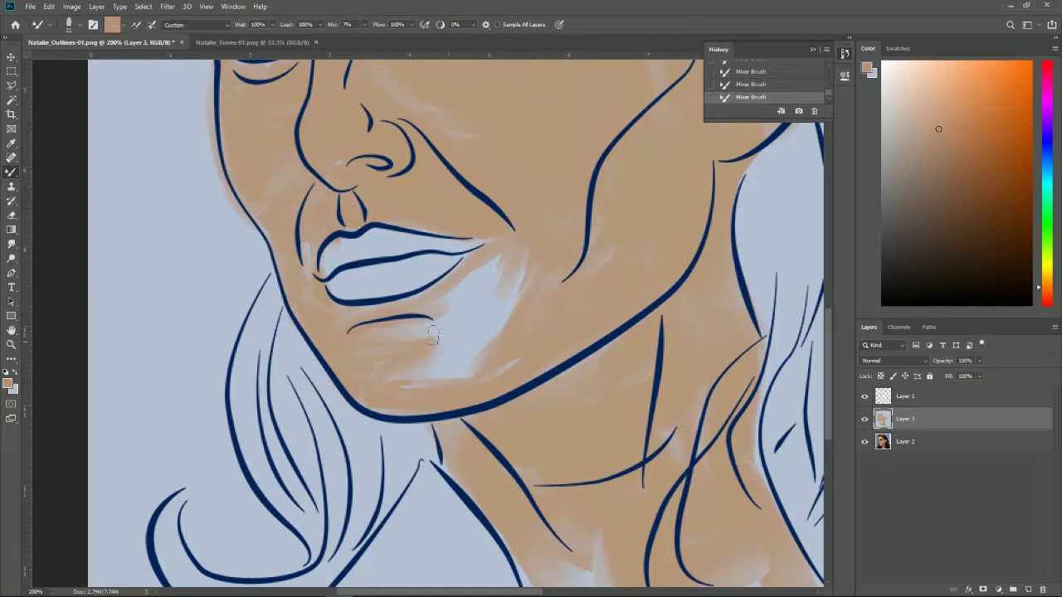
{"action": "left_click_drag", "start_coordinate": [487, 278], "coordinate": [456, 314]}
{"action": "mouse_move", "coordinate": [501, 258]}
{"action": "left_mouse_down"}
{"action": "mouse_move", "coordinate": [465, 282]}
{"action": "mouse_move", "coordinate": [490, 303]}
{"action": "mouse_move", "coordinate": [486, 336]}
{"action": "mouse_move", "coordinate": [501, 362]}
{"action": "mouse_move", "coordinate": [428, 373]}
{"action": "left_mouse_up"}
{"action": "mouse_move", "coordinate": [480, 319]}
{"action": "left_mouse_down"}
{"action": "mouse_move", "coordinate": [419, 357]}
{"action": "mouse_move", "coordinate": [418, 329]}
{"action": "left_mouse_up"}
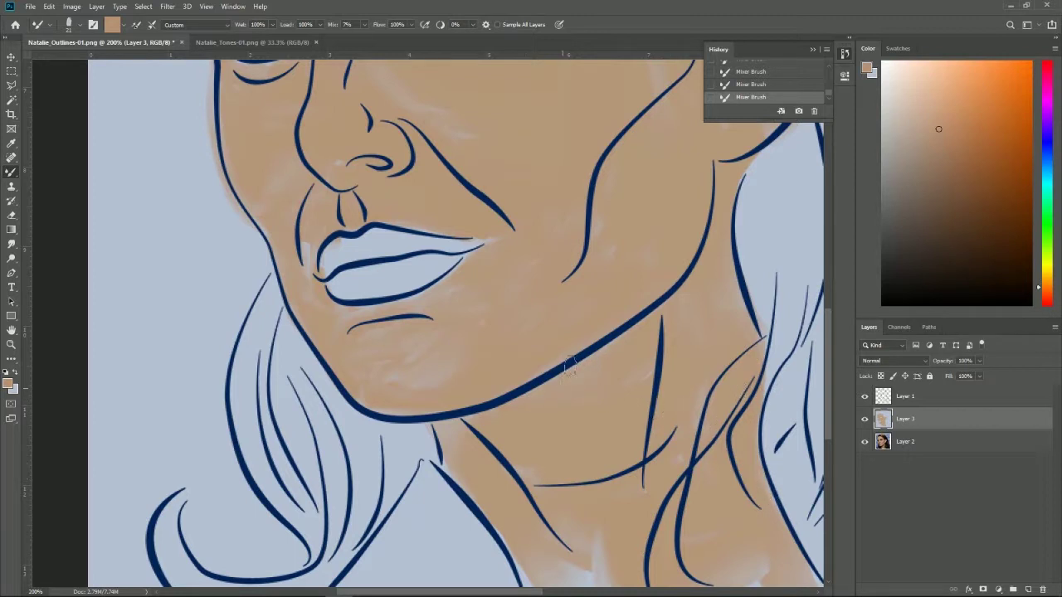
Step: Pan up to the forehead and hairline, then hide Layer 3 to view the photo
{"action": "left_click_drag", "start_coordinate": [569, 182], "coordinate": [628, 365]}
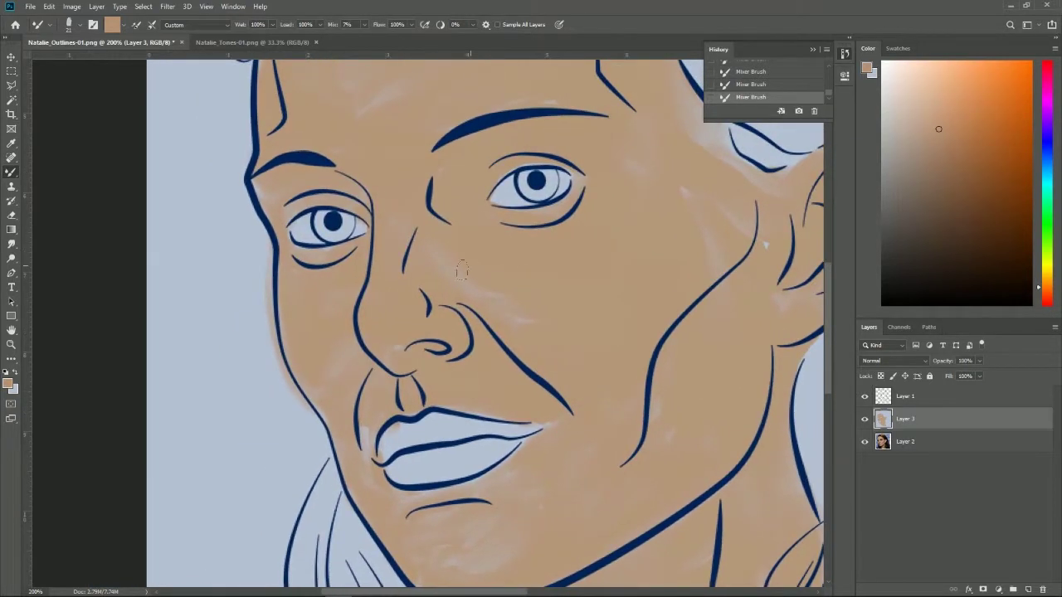
{"action": "mouse_move", "coordinate": [619, 266]}
{"action": "left_mouse_down"}
{"action": "mouse_move", "coordinate": [623, 334]}
{"action": "mouse_move", "coordinate": [610, 399]}
{"action": "left_mouse_up"}
{"action": "left_click_drag", "start_coordinate": [279, 185], "coordinate": [287, 262]}
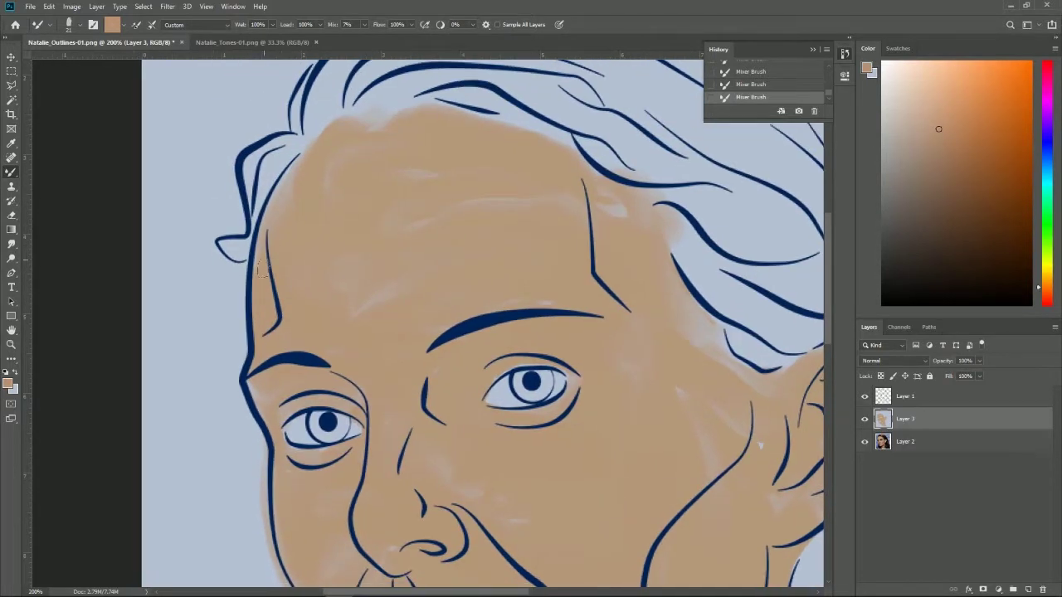
{"action": "left_click", "coordinate": [864, 419]}
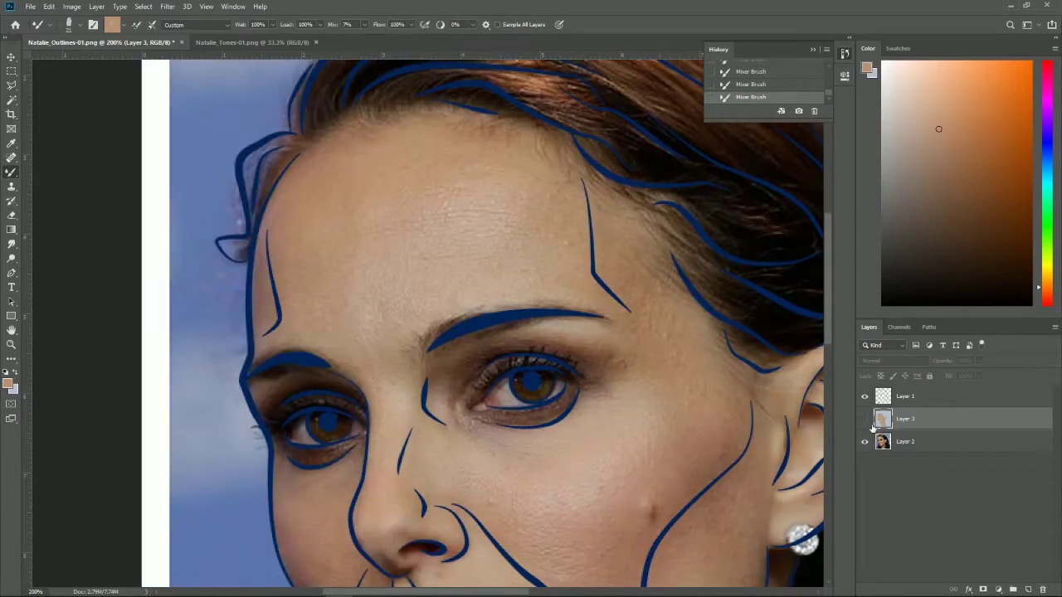
Step: Sample the photo's dark brown hair colour and start painting it above the forehead
{"action": "left_click_drag", "start_coordinate": [364, 102], "coordinate": [376, 179]}
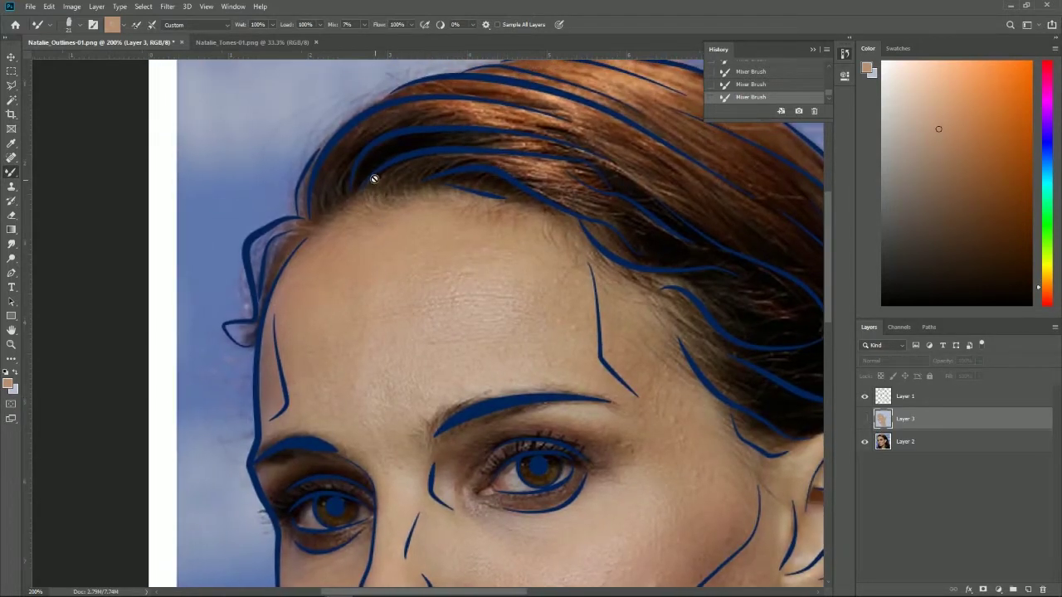
{"action": "left_click", "coordinate": [341, 147], "text": "alt"}
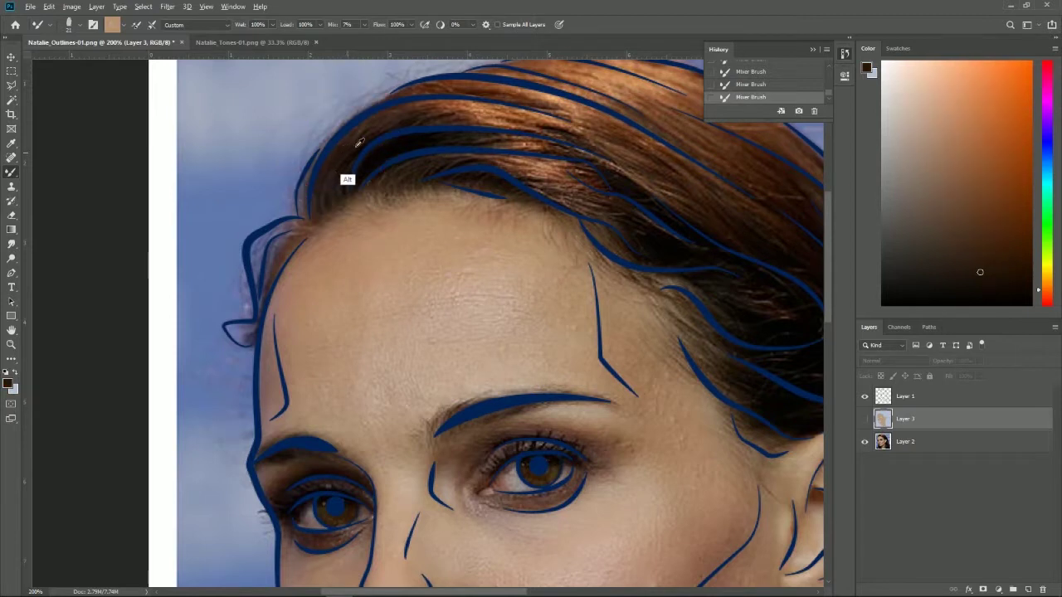
{"action": "left_click", "coordinate": [865, 418]}
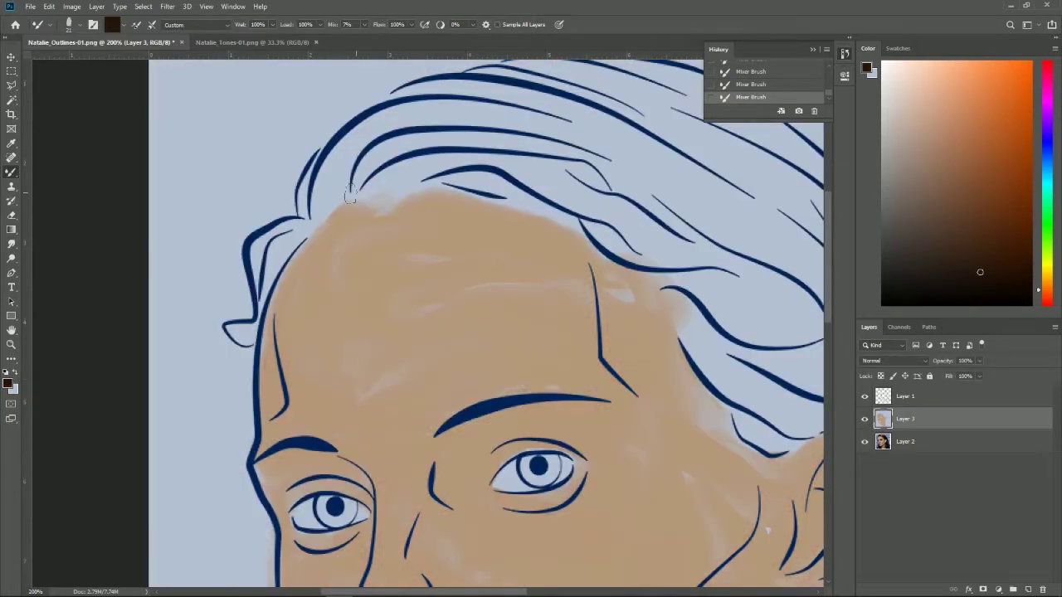
{"action": "left_click_drag", "start_coordinate": [318, 215], "coordinate": [319, 217]}
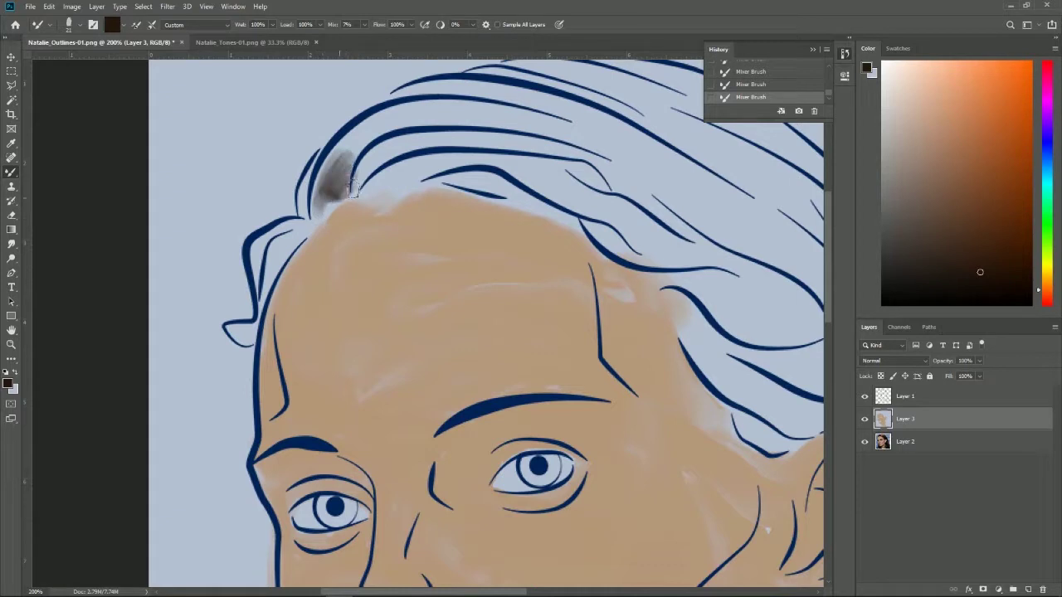
{"action": "mouse_move", "coordinate": [332, 203]}
{"action": "left_mouse_down"}
{"action": "mouse_move", "coordinate": [414, 161]}
{"action": "mouse_move", "coordinate": [385, 199]}
{"action": "mouse_move", "coordinate": [319, 220]}
{"action": "mouse_move", "coordinate": [321, 184]}
{"action": "mouse_move", "coordinate": [357, 159]}
{"action": "mouse_move", "coordinate": [405, 169]}
{"action": "mouse_move", "coordinate": [419, 194]}
{"action": "mouse_move", "coordinate": [403, 203]}
{"action": "left_mouse_up"}
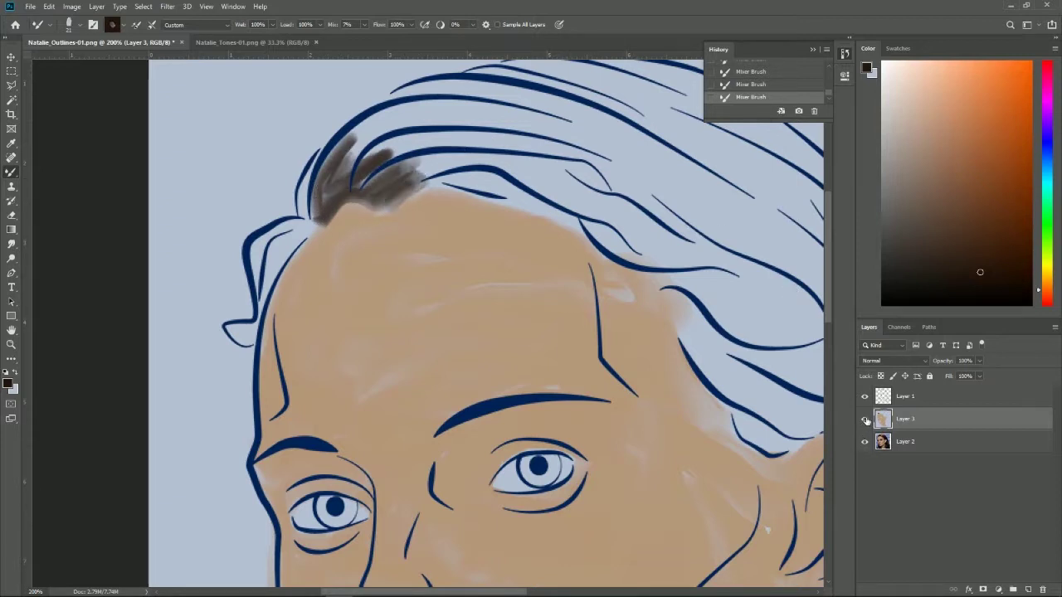
Step: Paint dark brown along the hairline and the hair band between the navy lines
{"action": "left_click", "coordinate": [865, 420]}
{"action": "left_click", "coordinate": [866, 419]}
{"action": "left_click_drag", "start_coordinate": [476, 170], "coordinate": [498, 195]}
{"action": "left_click_drag", "start_coordinate": [427, 178], "coordinate": [581, 224]}
{"action": "mouse_move", "coordinate": [427, 174]}
{"action": "left_mouse_down"}
{"action": "mouse_move", "coordinate": [556, 211]}
{"action": "mouse_move", "coordinate": [527, 214]}
{"action": "left_mouse_up"}
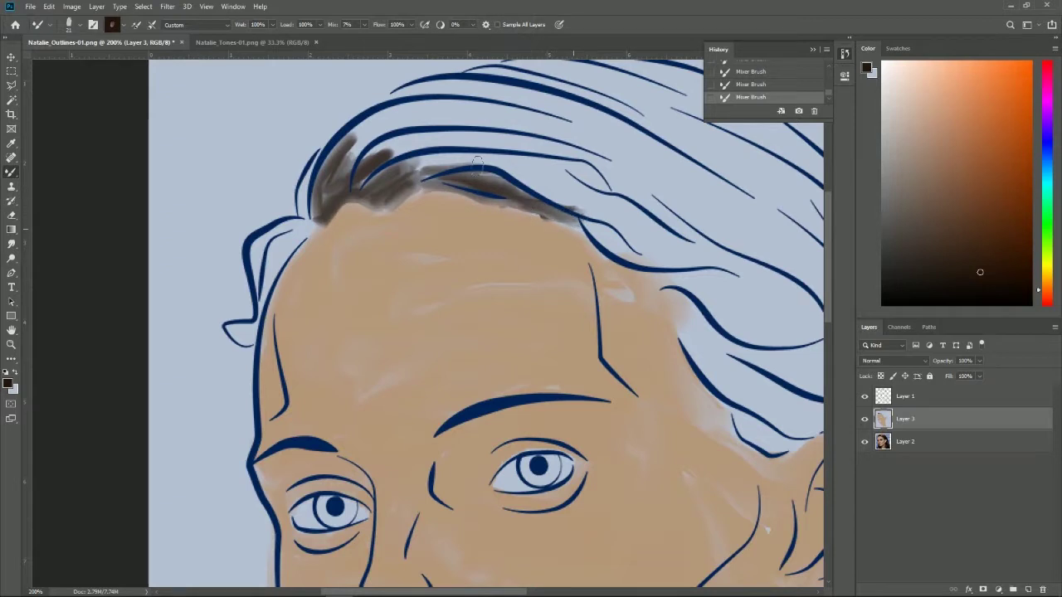
{"action": "mouse_move", "coordinate": [378, 158]}
{"action": "left_mouse_down"}
{"action": "mouse_move", "coordinate": [489, 125]}
{"action": "mouse_move", "coordinate": [391, 149]}
{"action": "mouse_move", "coordinate": [535, 141]}
{"action": "mouse_move", "coordinate": [387, 154]}
{"action": "mouse_move", "coordinate": [564, 138]}
{"action": "mouse_move", "coordinate": [381, 152]}
{"action": "left_mouse_up"}
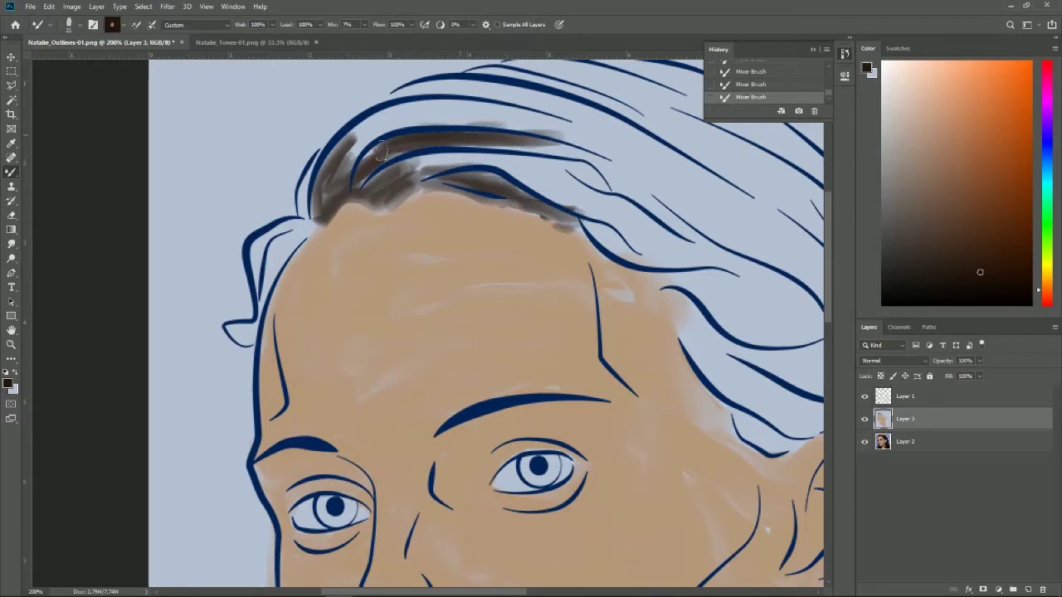
{"action": "mouse_move", "coordinate": [465, 135]}
{"action": "left_mouse_down"}
{"action": "mouse_move", "coordinate": [548, 143]}
{"action": "mouse_move", "coordinate": [593, 170]}
{"action": "mouse_move", "coordinate": [581, 178]}
{"action": "mouse_move", "coordinate": [547, 154]}
{"action": "mouse_move", "coordinate": [593, 170]}
{"action": "left_mouse_up"}
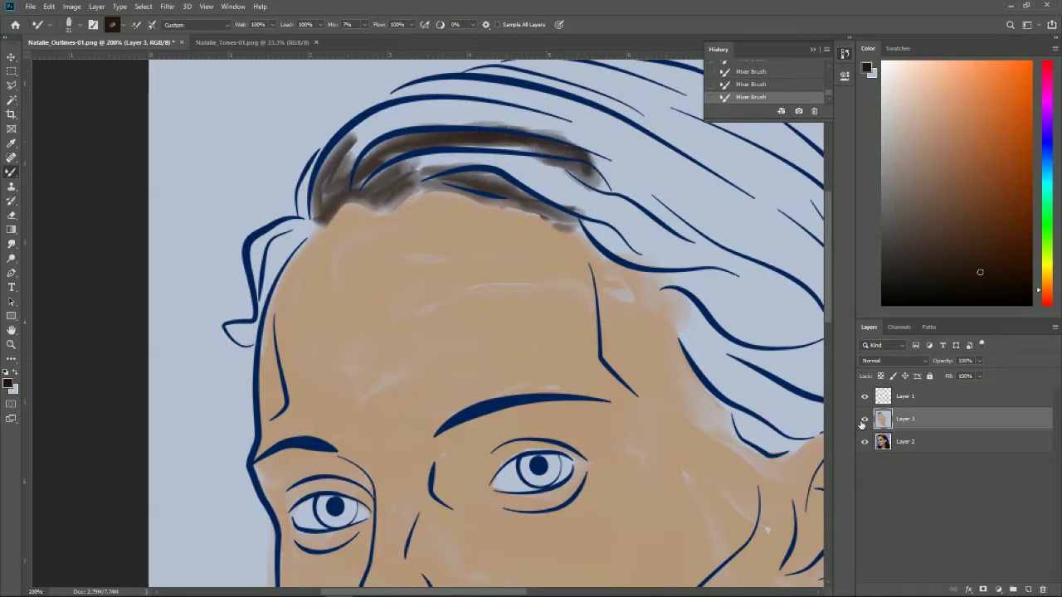
Step: Extend dark brown along the strand to the temple, comparing against the photo
{"action": "left_click", "coordinate": [865, 419]}
{"action": "left_click", "coordinate": [864, 419]}
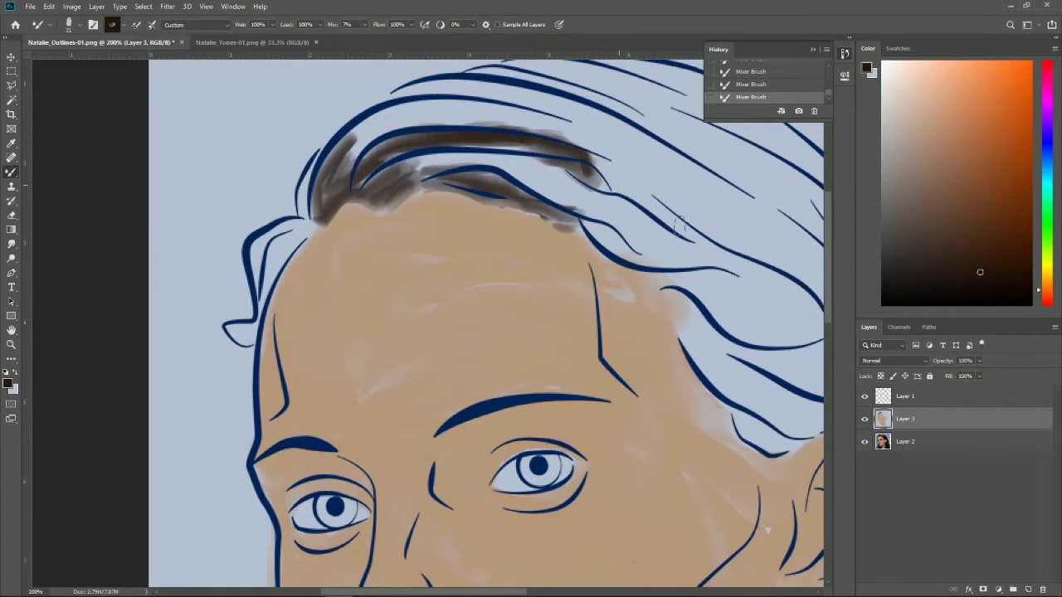
{"action": "left_click", "coordinate": [865, 419]}
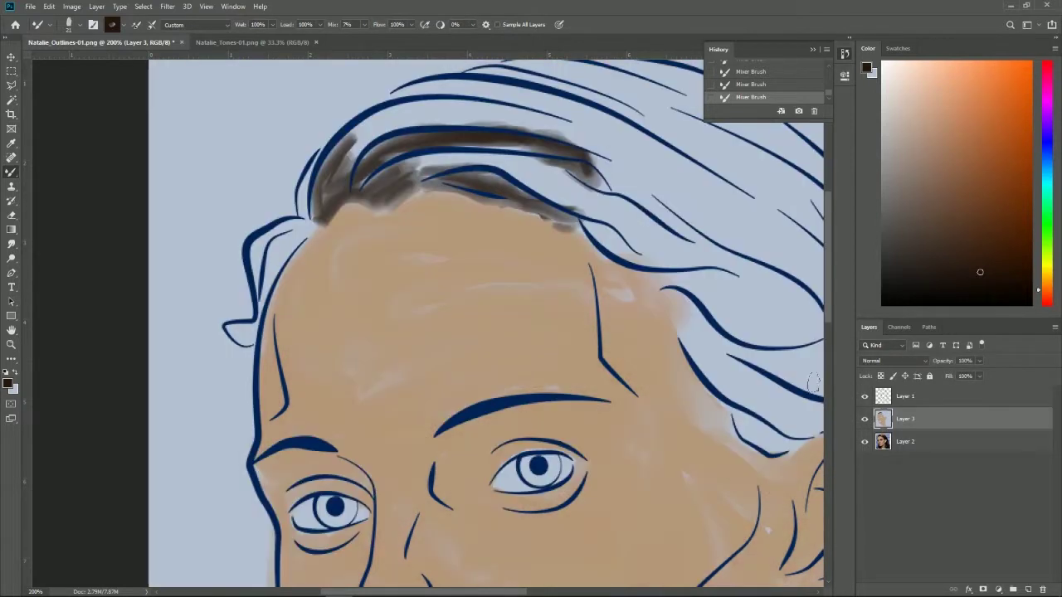
{"action": "mouse_move", "coordinate": [641, 195]}
{"action": "left_mouse_down"}
{"action": "mouse_move", "coordinate": [697, 239]}
{"action": "mouse_move", "coordinate": [609, 173]}
{"action": "left_mouse_up"}
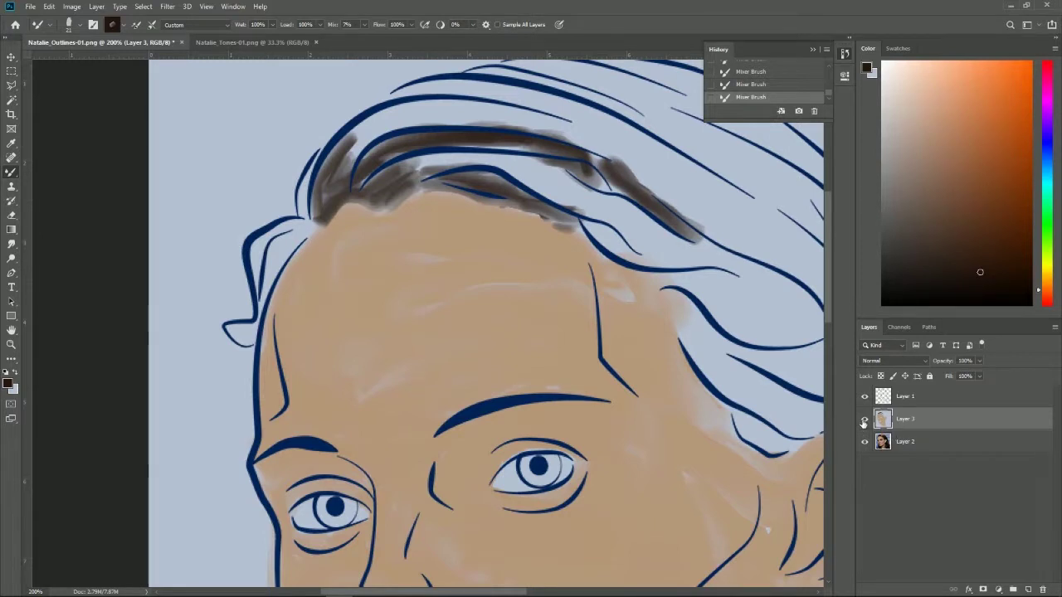
{"action": "left_click", "coordinate": [864, 419]}
{"action": "left_click", "coordinate": [865, 419]}
{"action": "mouse_move", "coordinate": [628, 217]}
{"action": "left_mouse_down"}
{"action": "mouse_move", "coordinate": [594, 226]}
{"action": "mouse_move", "coordinate": [622, 245]}
{"action": "mouse_move", "coordinate": [689, 257]}
{"action": "mouse_move", "coordinate": [655, 224]}
{"action": "mouse_move", "coordinate": [712, 260]}
{"action": "left_mouse_up"}
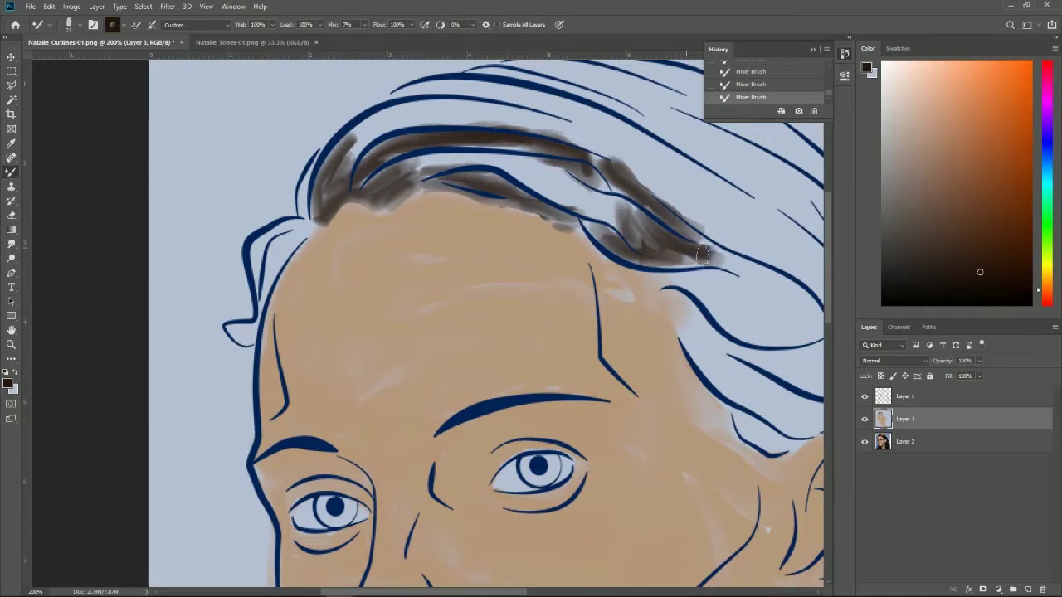
{"action": "left_click_drag", "start_coordinate": [796, 258], "coordinate": [652, 282]}
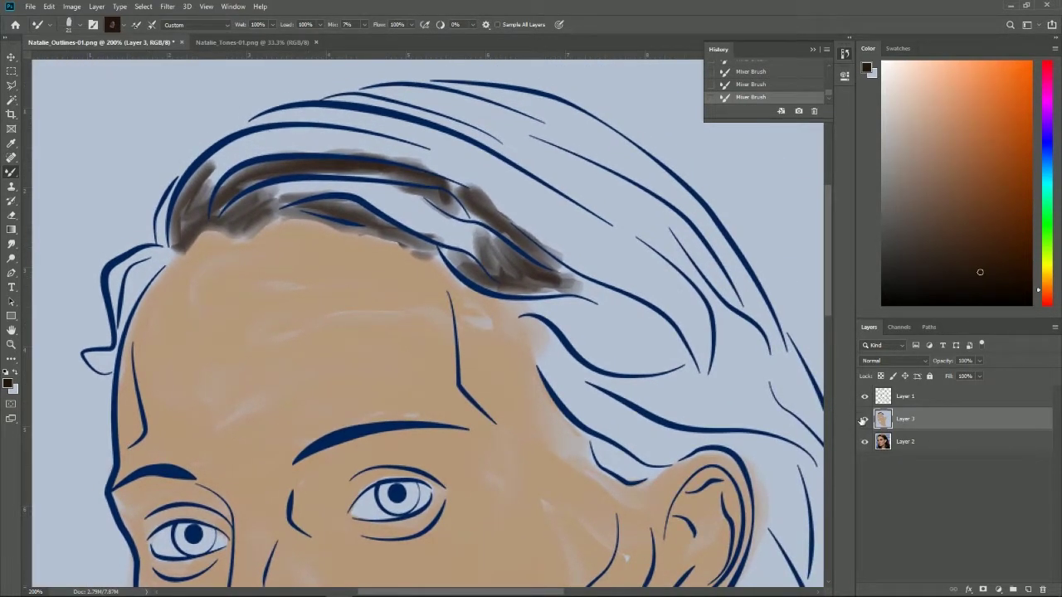
Step: Paint and blend dark brown along the side and lower hair strands
{"action": "left_click", "coordinate": [864, 419]}
{"action": "left_click_drag", "start_coordinate": [559, 286], "coordinate": [602, 316]}
{"action": "left_click_drag", "start_coordinate": [527, 288], "coordinate": [647, 322]}
{"action": "mouse_move", "coordinate": [535, 295]}
{"action": "left_mouse_down"}
{"action": "mouse_move", "coordinate": [566, 278]}
{"action": "mouse_move", "coordinate": [697, 367]}
{"action": "left_mouse_up"}
{"action": "mouse_move", "coordinate": [530, 336]}
{"action": "left_mouse_down"}
{"action": "mouse_move", "coordinate": [585, 373]}
{"action": "mouse_move", "coordinate": [656, 378]}
{"action": "mouse_move", "coordinate": [687, 365]}
{"action": "mouse_move", "coordinate": [543, 350]}
{"action": "mouse_move", "coordinate": [536, 339]}
{"action": "mouse_move", "coordinate": [585, 415]}
{"action": "mouse_move", "coordinate": [552, 369]}
{"action": "mouse_move", "coordinate": [630, 411]}
{"action": "left_mouse_up"}
Step: Blend brown into the lower hair loop and down the strand behind the ear
{"action": "left_click", "coordinate": [865, 419]}
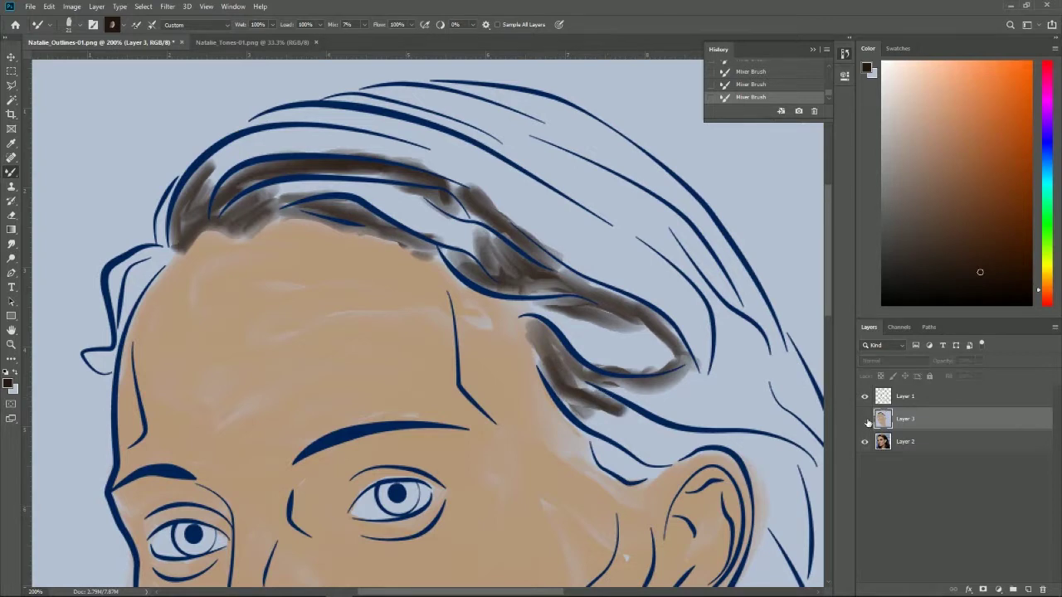
{"action": "left_click", "coordinate": [864, 419]}
{"action": "mouse_move", "coordinate": [567, 327]}
{"action": "left_mouse_down"}
{"action": "mouse_move", "coordinate": [639, 347]}
{"action": "mouse_move", "coordinate": [578, 354]}
{"action": "left_mouse_up"}
{"action": "mouse_move", "coordinate": [528, 313]}
{"action": "left_mouse_down"}
{"action": "mouse_move", "coordinate": [597, 361]}
{"action": "mouse_move", "coordinate": [676, 353]}
{"action": "mouse_move", "coordinate": [630, 317]}
{"action": "mouse_move", "coordinate": [549, 289]}
{"action": "mouse_move", "coordinate": [660, 309]}
{"action": "left_mouse_up"}
{"action": "mouse_move", "coordinate": [577, 389]}
{"action": "left_mouse_down"}
{"action": "mouse_move", "coordinate": [588, 428]}
{"action": "mouse_move", "coordinate": [622, 469]}
{"action": "mouse_move", "coordinate": [605, 465]}
{"action": "mouse_move", "coordinate": [663, 469]}
{"action": "mouse_move", "coordinate": [597, 427]}
{"action": "mouse_move", "coordinate": [651, 469]}
{"action": "mouse_move", "coordinate": [610, 415]}
{"action": "mouse_move", "coordinate": [692, 448]}
{"action": "mouse_move", "coordinate": [632, 404]}
{"action": "mouse_move", "coordinate": [693, 414]}
{"action": "mouse_move", "coordinate": [718, 431]}
{"action": "left_mouse_up"}
{"action": "left_click_drag", "start_coordinate": [689, 357], "coordinate": [586, 276]}
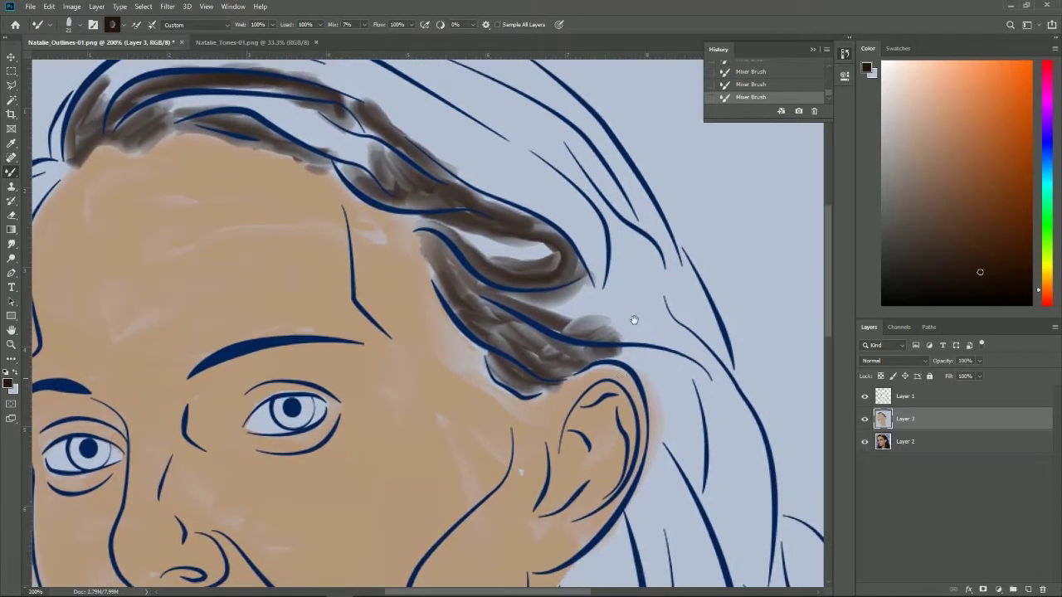
{"action": "mouse_move", "coordinate": [660, 375]}
{"action": "left_mouse_down"}
{"action": "mouse_move", "coordinate": [638, 369]}
{"action": "mouse_move", "coordinate": [697, 498]}
{"action": "mouse_move", "coordinate": [701, 398]}
{"action": "mouse_move", "coordinate": [697, 485]}
{"action": "mouse_move", "coordinate": [663, 381]}
{"action": "mouse_move", "coordinate": [647, 365]}
{"action": "mouse_move", "coordinate": [716, 401]}
{"action": "mouse_move", "coordinate": [655, 357]}
{"action": "mouse_move", "coordinate": [680, 390]}
{"action": "mouse_move", "coordinate": [699, 502]}
{"action": "mouse_move", "coordinate": [662, 376]}
{"action": "left_mouse_up"}
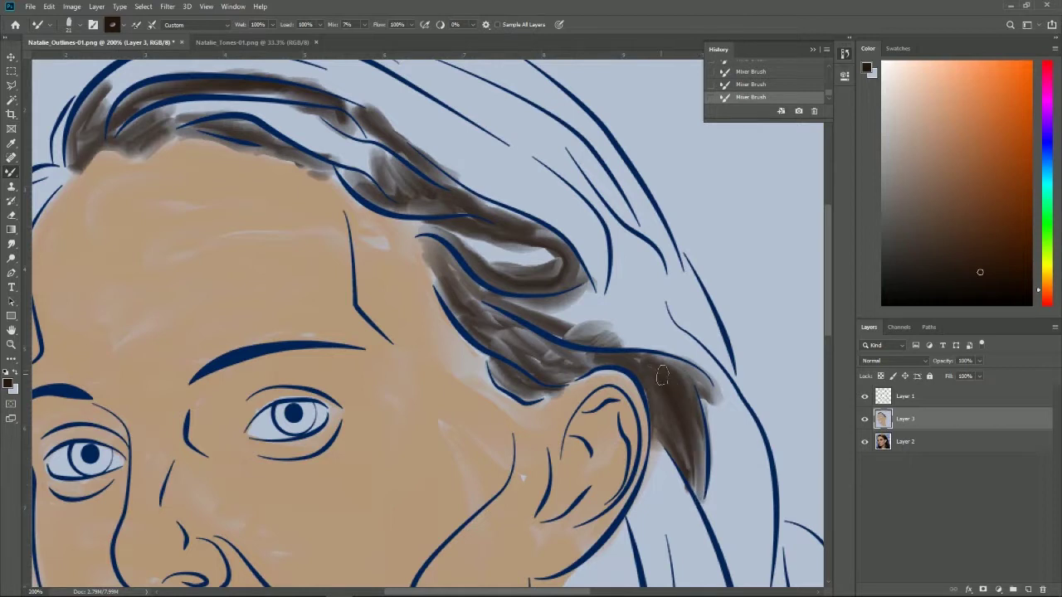
Step: Blend dark brown strands into the hair above the ear
{"action": "mouse_move", "coordinate": [564, 357]}
{"action": "left_mouse_down"}
{"action": "mouse_move", "coordinate": [485, 307]}
{"action": "mouse_move", "coordinate": [515, 287]}
{"action": "mouse_move", "coordinate": [498, 303]}
{"action": "mouse_move", "coordinate": [574, 300]}
{"action": "left_mouse_up"}
{"action": "mouse_move", "coordinate": [590, 336]}
{"action": "left_mouse_down"}
{"action": "mouse_move", "coordinate": [602, 282]}
{"action": "mouse_move", "coordinate": [614, 295]}
{"action": "mouse_move", "coordinate": [616, 234]}
{"action": "mouse_move", "coordinate": [601, 325]}
{"action": "mouse_move", "coordinate": [585, 212]}
{"action": "left_mouse_up"}
{"action": "mouse_move", "coordinate": [612, 292]}
{"action": "left_mouse_down"}
{"action": "mouse_move", "coordinate": [588, 217]}
{"action": "mouse_move", "coordinate": [523, 162]}
{"action": "mouse_move", "coordinate": [589, 220]}
{"action": "left_mouse_up"}
{"action": "mouse_move", "coordinate": [539, 153]}
{"action": "left_mouse_down"}
{"action": "mouse_move", "coordinate": [593, 245]}
{"action": "mouse_move", "coordinate": [585, 278]}
{"action": "mouse_move", "coordinate": [571, 224]}
{"action": "left_mouse_up"}
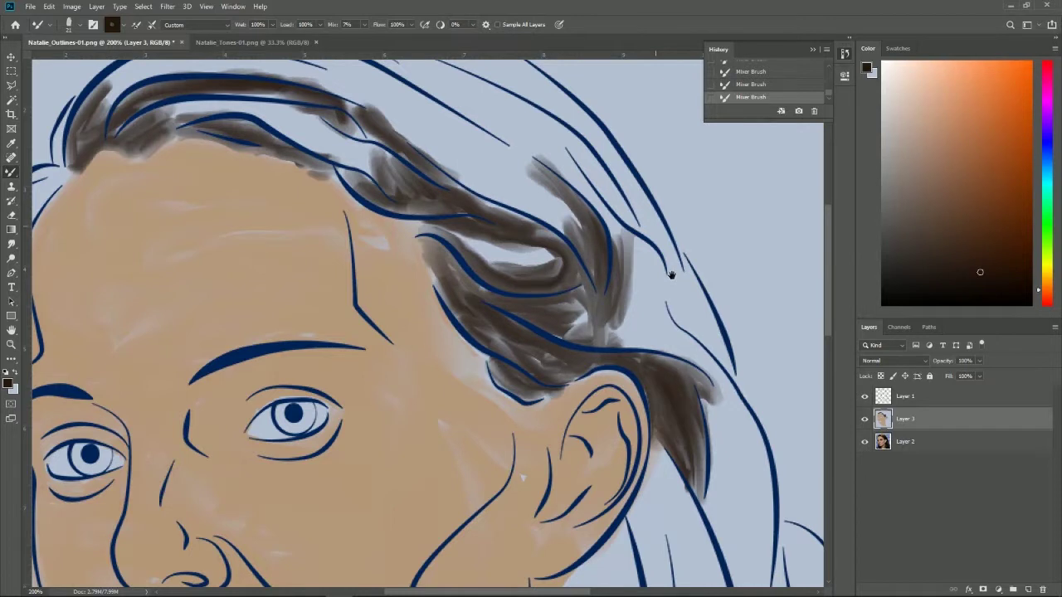
{"action": "left_click_drag", "start_coordinate": [672, 274], "coordinate": [728, 269]}
{"action": "left_click_drag", "start_coordinate": [824, 296], "coordinate": [802, 293]}
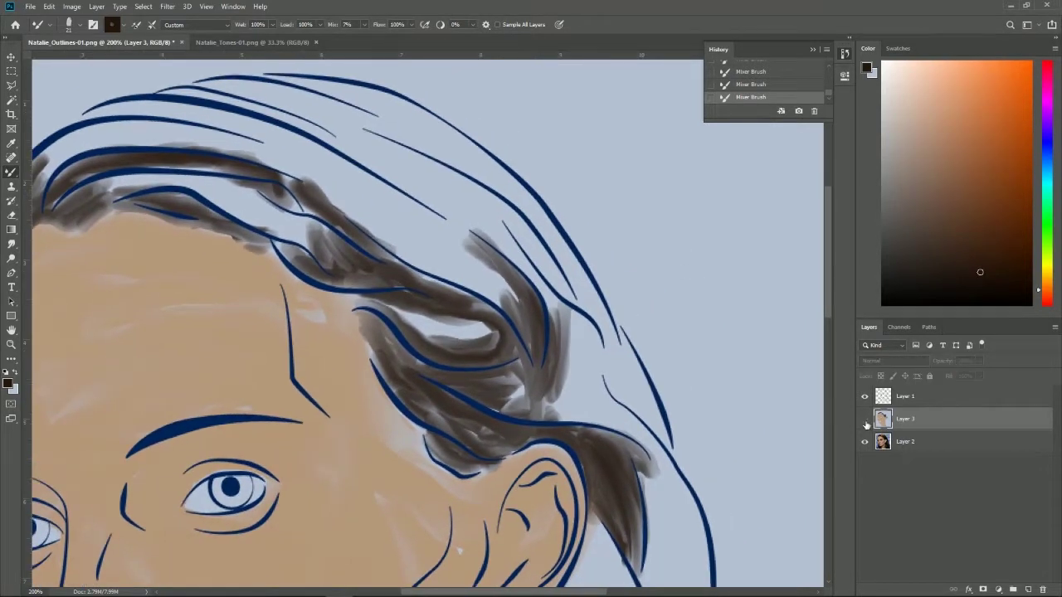
{"action": "left_click", "coordinate": [864, 420]}
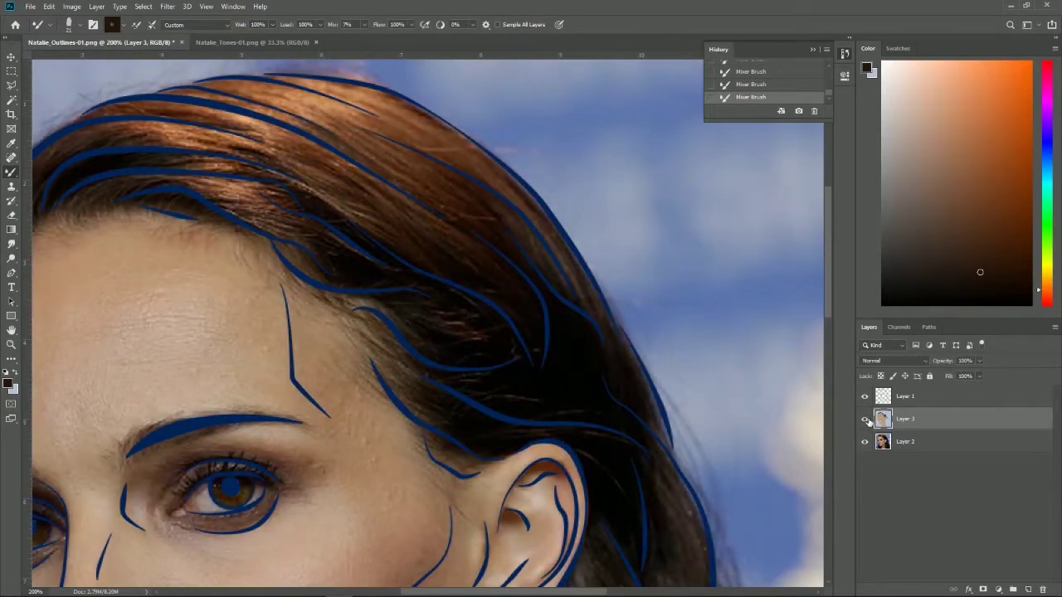
{"action": "left_click", "coordinate": [864, 419]}
Step: Darken the side hair tip and the lower strand with dark brown
{"action": "mouse_move", "coordinate": [519, 263]}
{"action": "left_mouse_down"}
{"action": "mouse_move", "coordinate": [571, 300]}
{"action": "mouse_move", "coordinate": [567, 318]}
{"action": "mouse_move", "coordinate": [550, 249]}
{"action": "mouse_move", "coordinate": [573, 315]}
{"action": "left_mouse_up"}
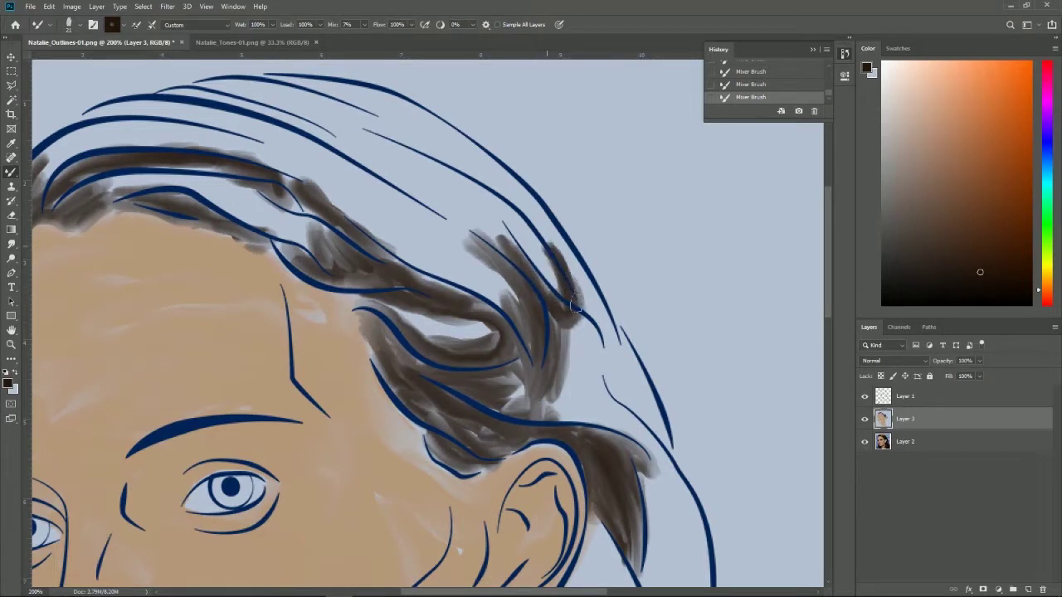
{"action": "left_click_drag", "start_coordinate": [543, 239], "coordinate": [590, 323]}
{"action": "left_click_drag", "start_coordinate": [581, 282], "coordinate": [620, 379]}
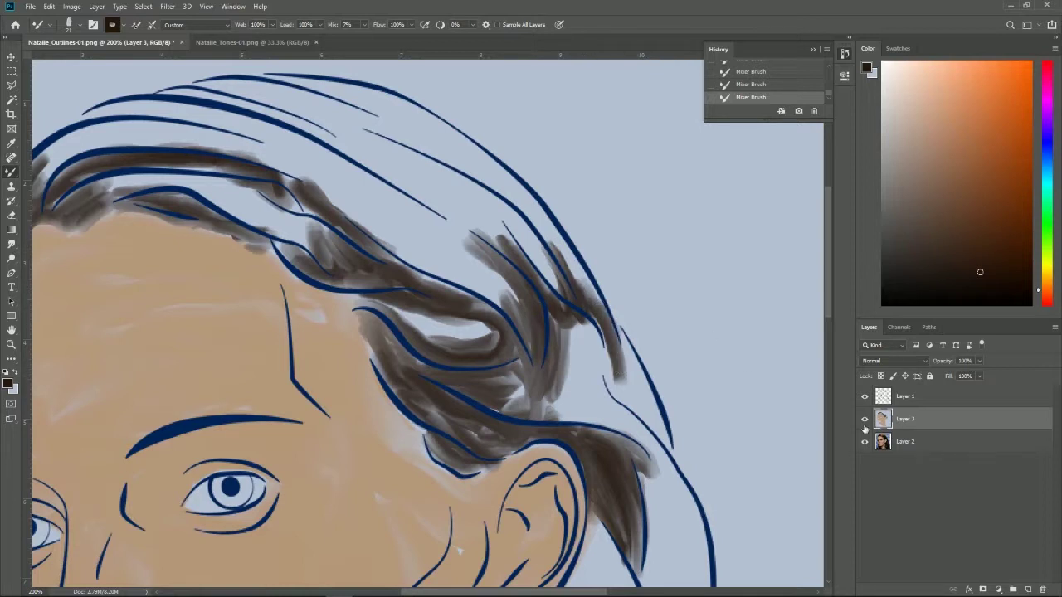
{"action": "left_click", "coordinate": [865, 420]}
{"action": "left_click", "coordinate": [866, 419]}
{"action": "mouse_move", "coordinate": [633, 391]}
{"action": "left_mouse_down"}
{"action": "mouse_move", "coordinate": [656, 427]}
{"action": "mouse_move", "coordinate": [614, 374]}
{"action": "mouse_move", "coordinate": [519, 398]}
{"action": "mouse_move", "coordinate": [502, 390]}
{"action": "mouse_move", "coordinate": [605, 415]}
{"action": "mouse_move", "coordinate": [618, 390]}
{"action": "mouse_move", "coordinate": [577, 329]}
{"action": "mouse_move", "coordinate": [640, 452]}
{"action": "mouse_move", "coordinate": [655, 461]}
{"action": "mouse_move", "coordinate": [586, 385]}
{"action": "mouse_move", "coordinate": [565, 394]}
{"action": "mouse_move", "coordinate": [537, 379]}
{"action": "mouse_move", "coordinate": [561, 362]}
{"action": "mouse_move", "coordinate": [597, 434]}
{"action": "mouse_move", "coordinate": [629, 440]}
{"action": "mouse_move", "coordinate": [578, 287]}
{"action": "left_mouse_up"}
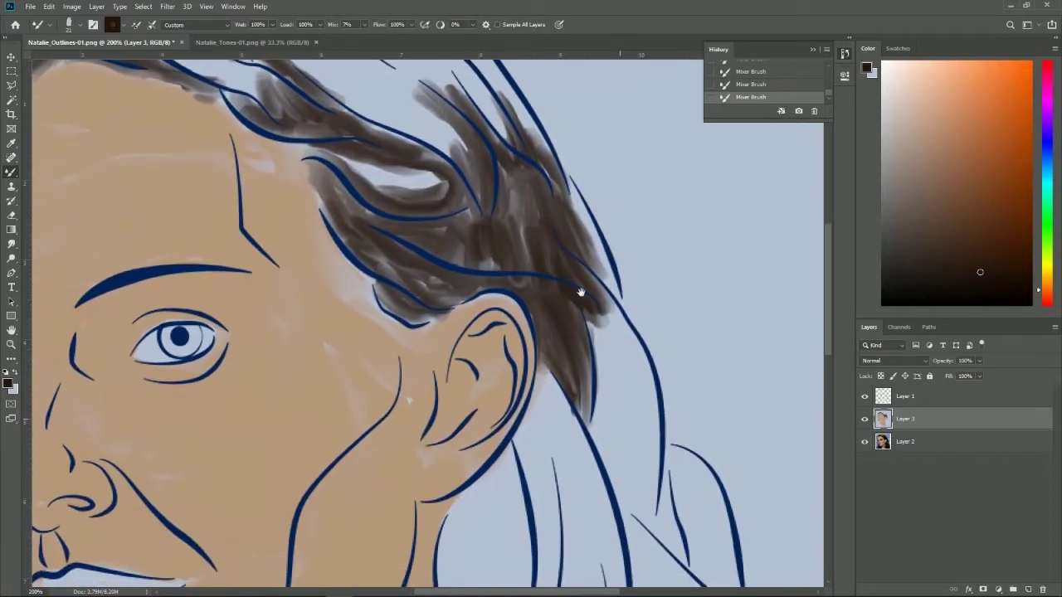
{"action": "scroll", "coordinate": [617, 307], "scroll_direction": "down", "scroll_amount": 5}
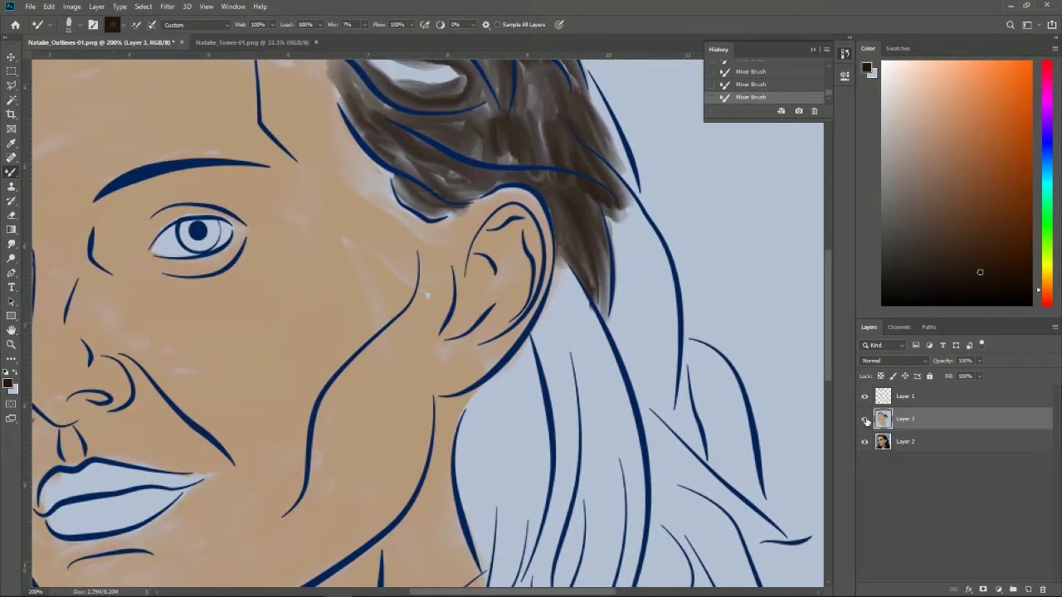
Step: Paint dark brown beside and above the ear, then under the ear along the jaw
{"action": "left_click", "coordinate": [865, 420]}
{"action": "left_click_drag", "start_coordinate": [584, 270], "coordinate": [583, 229]}
{"action": "left_click", "coordinate": [865, 420]}
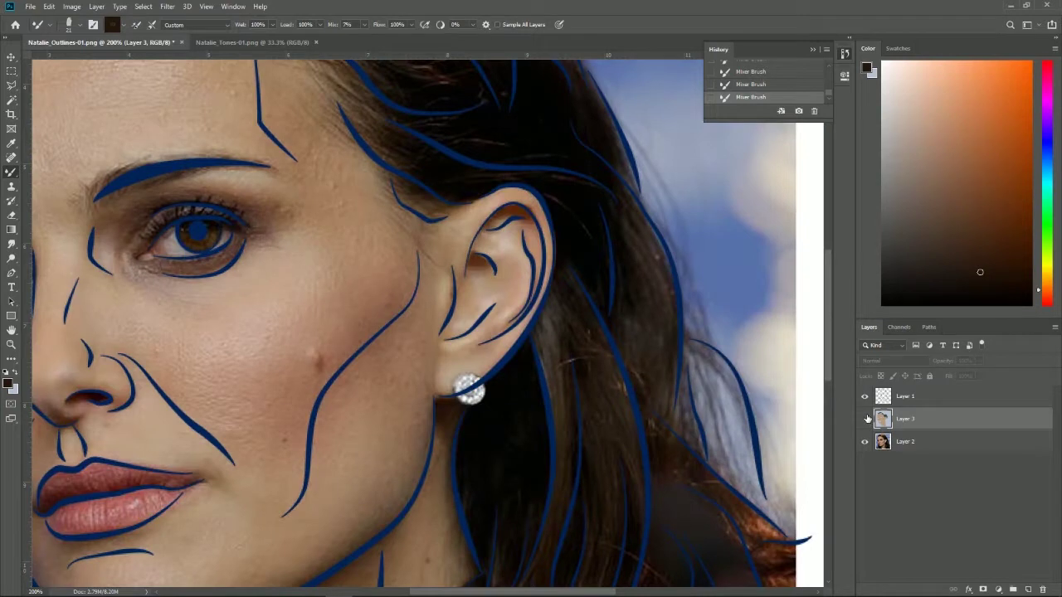
{"action": "left_click_drag", "start_coordinate": [679, 387], "coordinate": [674, 247]}
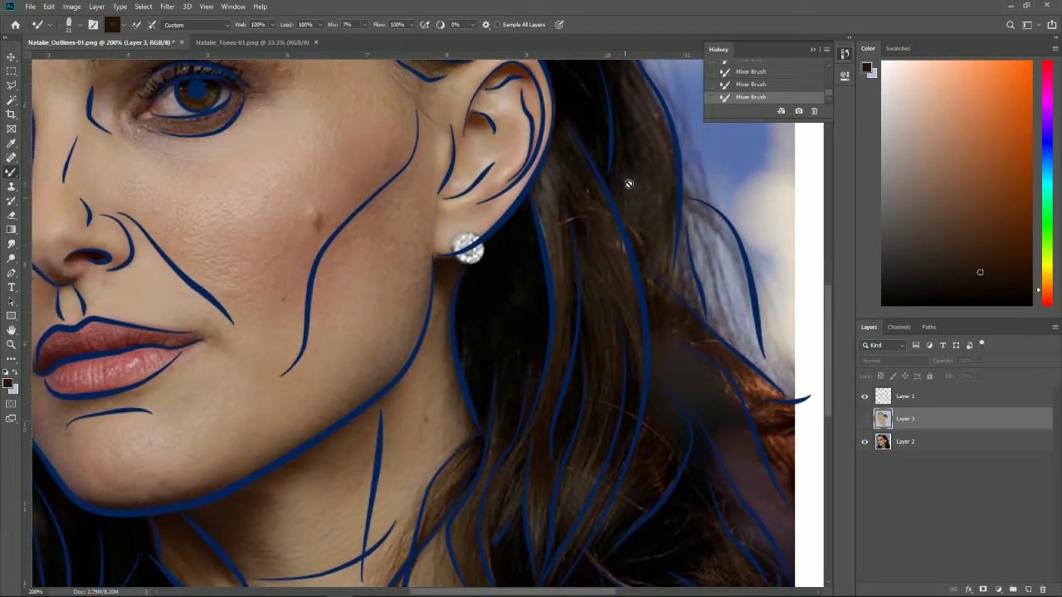
{"action": "left_click", "coordinate": [865, 419]}
{"action": "left_click_drag", "start_coordinate": [594, 133], "coordinate": [609, 83]}
{"action": "mouse_move", "coordinate": [484, 261]}
{"action": "left_mouse_down"}
{"action": "mouse_move", "coordinate": [517, 205]}
{"action": "mouse_move", "coordinate": [526, 383]}
{"action": "mouse_move", "coordinate": [530, 341]}
{"action": "mouse_move", "coordinate": [509, 289]}
{"action": "mouse_move", "coordinate": [477, 365]}
{"action": "mouse_move", "coordinate": [466, 286]}
{"action": "mouse_move", "coordinate": [463, 353]}
{"action": "mouse_move", "coordinate": [466, 267]}
{"action": "mouse_move", "coordinate": [483, 412]}
{"action": "mouse_move", "coordinate": [489, 315]}
{"action": "mouse_move", "coordinate": [510, 241]}
{"action": "mouse_move", "coordinate": [489, 375]}
{"action": "mouse_move", "coordinate": [508, 278]}
{"action": "mouse_move", "coordinate": [523, 365]}
{"action": "mouse_move", "coordinate": [517, 239]}
{"action": "mouse_move", "coordinate": [544, 357]}
{"action": "mouse_move", "coordinate": [522, 214]}
{"action": "mouse_move", "coordinate": [485, 265]}
{"action": "mouse_move", "coordinate": [485, 419]}
{"action": "mouse_move", "coordinate": [511, 247]}
{"action": "mouse_move", "coordinate": [485, 286]}
{"action": "mouse_move", "coordinate": [526, 298]}
{"action": "left_mouse_up"}
{"action": "left_click_drag", "start_coordinate": [584, 246], "coordinate": [549, 86]}
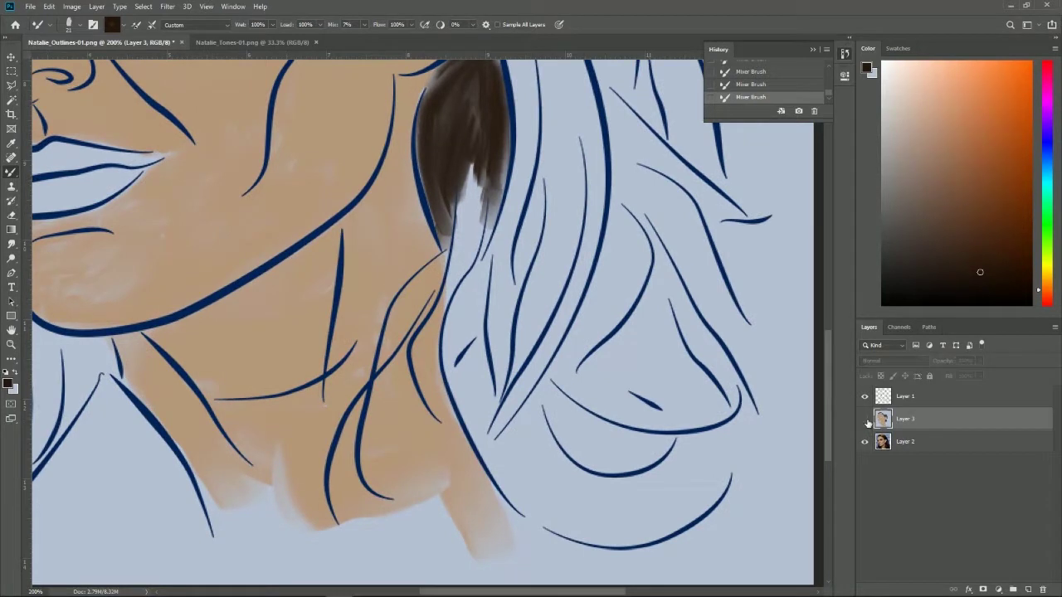
Step: Paint and shape dark brown hair beside the neck, checking against the photo
{"action": "left_click", "coordinate": [864, 420]}
{"action": "left_click", "coordinate": [865, 420]}
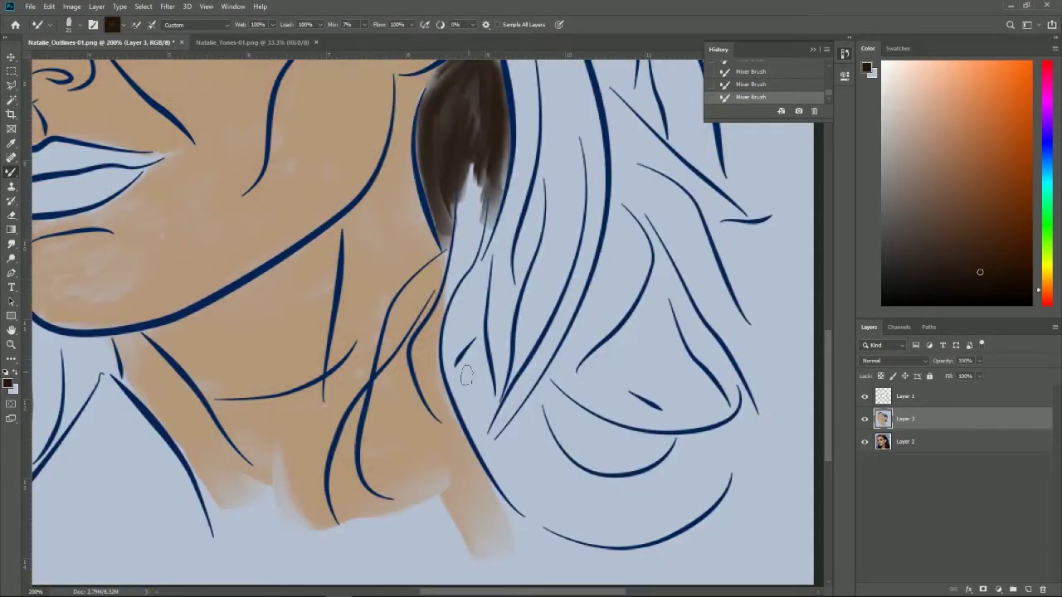
{"action": "mouse_move", "coordinate": [456, 376]}
{"action": "left_mouse_down"}
{"action": "mouse_move", "coordinate": [478, 342]}
{"action": "mouse_move", "coordinate": [458, 373]}
{"action": "mouse_move", "coordinate": [478, 417]}
{"action": "left_mouse_up"}
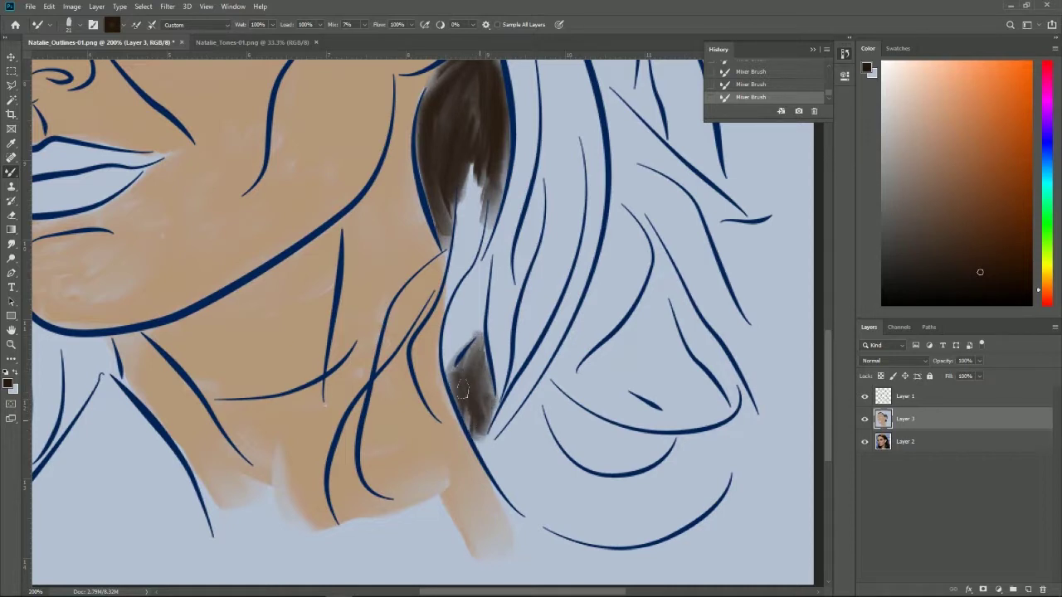
{"action": "mouse_move", "coordinate": [456, 378]}
{"action": "left_mouse_down"}
{"action": "mouse_move", "coordinate": [478, 341]}
{"action": "mouse_move", "coordinate": [479, 421]}
{"action": "mouse_move", "coordinate": [496, 466]}
{"action": "mouse_move", "coordinate": [522, 414]}
{"action": "mouse_move", "coordinate": [546, 448]}
{"action": "mouse_move", "coordinate": [538, 390]}
{"action": "mouse_move", "coordinate": [554, 485]}
{"action": "mouse_move", "coordinate": [522, 452]}
{"action": "mouse_move", "coordinate": [542, 451]}
{"action": "mouse_move", "coordinate": [568, 472]}
{"action": "mouse_move", "coordinate": [531, 494]}
{"action": "mouse_move", "coordinate": [519, 518]}
{"action": "mouse_move", "coordinate": [531, 507]}
{"action": "mouse_move", "coordinate": [506, 472]}
{"action": "mouse_move", "coordinate": [511, 440]}
{"action": "mouse_move", "coordinate": [508, 477]}
{"action": "mouse_move", "coordinate": [536, 513]}
{"action": "mouse_move", "coordinate": [523, 465]}
{"action": "mouse_move", "coordinate": [572, 481]}
{"action": "mouse_move", "coordinate": [531, 415]}
{"action": "mouse_move", "coordinate": [573, 510]}
{"action": "mouse_move", "coordinate": [556, 515]}
{"action": "mouse_move", "coordinate": [545, 485]}
{"action": "left_mouse_up"}
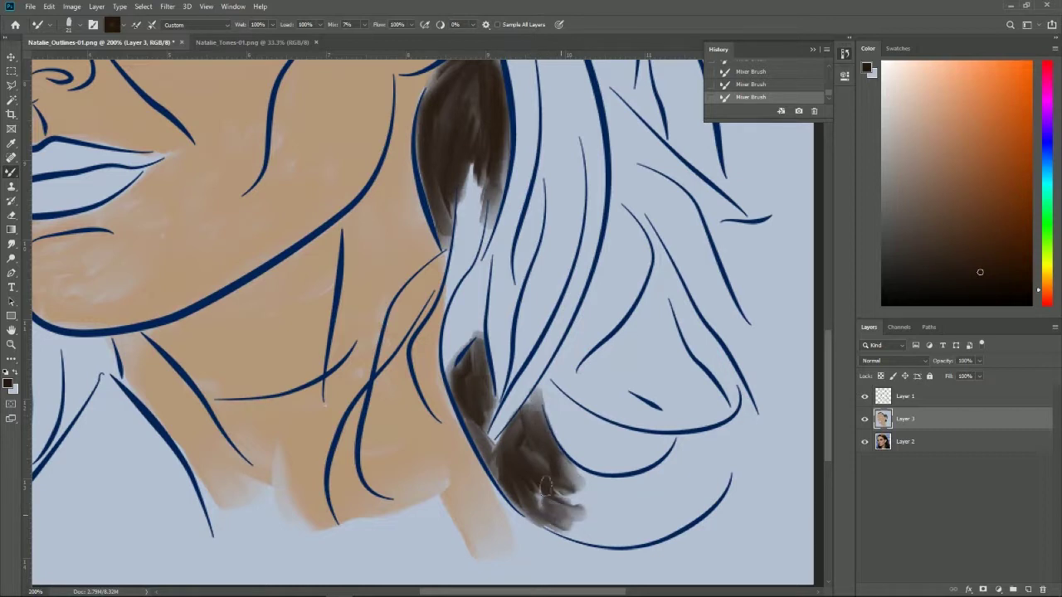
{"action": "left_click", "coordinate": [865, 421]}
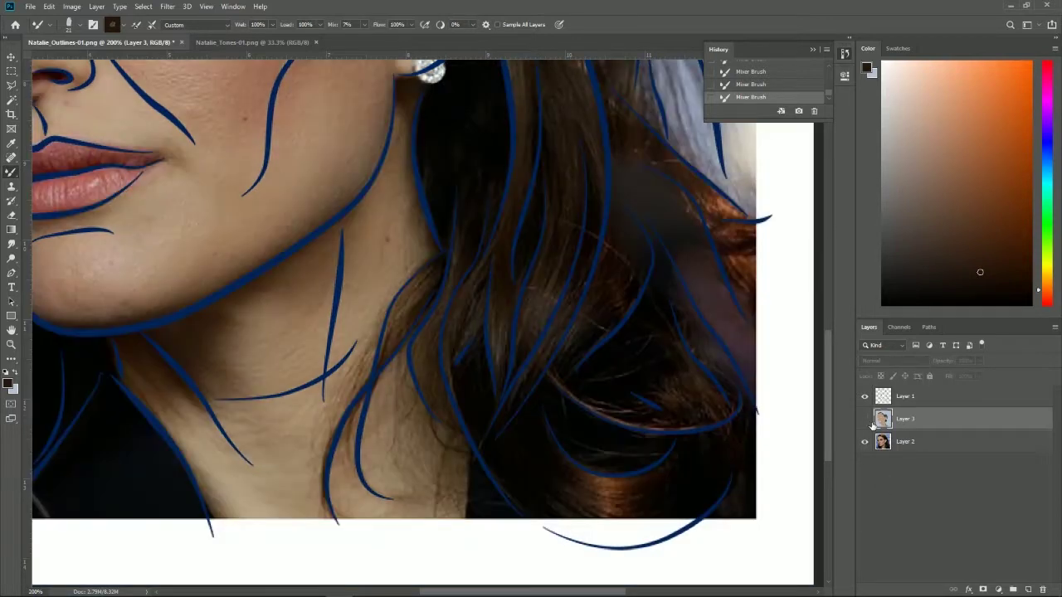
{"action": "left_click", "coordinate": [865, 419]}
Step: Fill and darken the lower hair curve with dark brown
{"action": "mouse_move", "coordinate": [668, 480]}
{"action": "left_mouse_down"}
{"action": "mouse_move", "coordinate": [673, 453]}
{"action": "mouse_move", "coordinate": [688, 465]}
{"action": "mouse_move", "coordinate": [676, 523]}
{"action": "left_mouse_up"}
{"action": "mouse_move", "coordinate": [720, 472]}
{"action": "left_mouse_down"}
{"action": "mouse_move", "coordinate": [705, 498]}
{"action": "mouse_move", "coordinate": [697, 448]}
{"action": "mouse_move", "coordinate": [680, 464]}
{"action": "mouse_move", "coordinate": [719, 443]}
{"action": "mouse_move", "coordinate": [735, 465]}
{"action": "mouse_move", "coordinate": [698, 478]}
{"action": "left_mouse_up"}
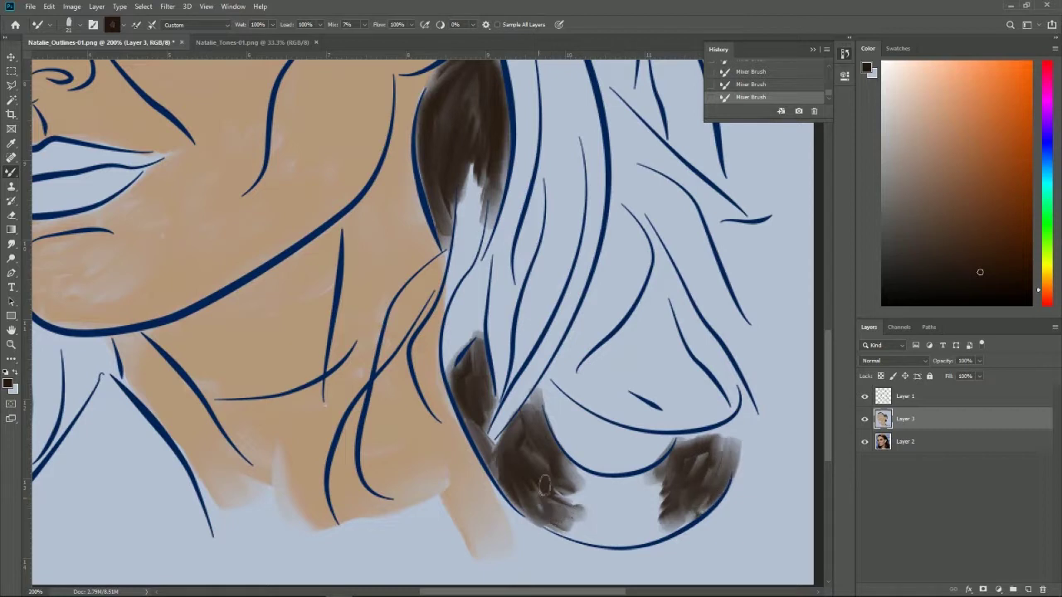
{"action": "mouse_move", "coordinate": [553, 411]}
{"action": "left_mouse_down"}
{"action": "mouse_move", "coordinate": [564, 440]}
{"action": "mouse_move", "coordinate": [618, 466]}
{"action": "mouse_move", "coordinate": [604, 466]}
{"action": "mouse_move", "coordinate": [655, 456]}
{"action": "mouse_move", "coordinate": [621, 469]}
{"action": "mouse_move", "coordinate": [662, 440]}
{"action": "mouse_move", "coordinate": [558, 404]}
{"action": "mouse_move", "coordinate": [622, 456]}
{"action": "mouse_move", "coordinate": [655, 452]}
{"action": "mouse_move", "coordinate": [580, 431]}
{"action": "mouse_move", "coordinate": [661, 445]}
{"action": "left_mouse_up"}
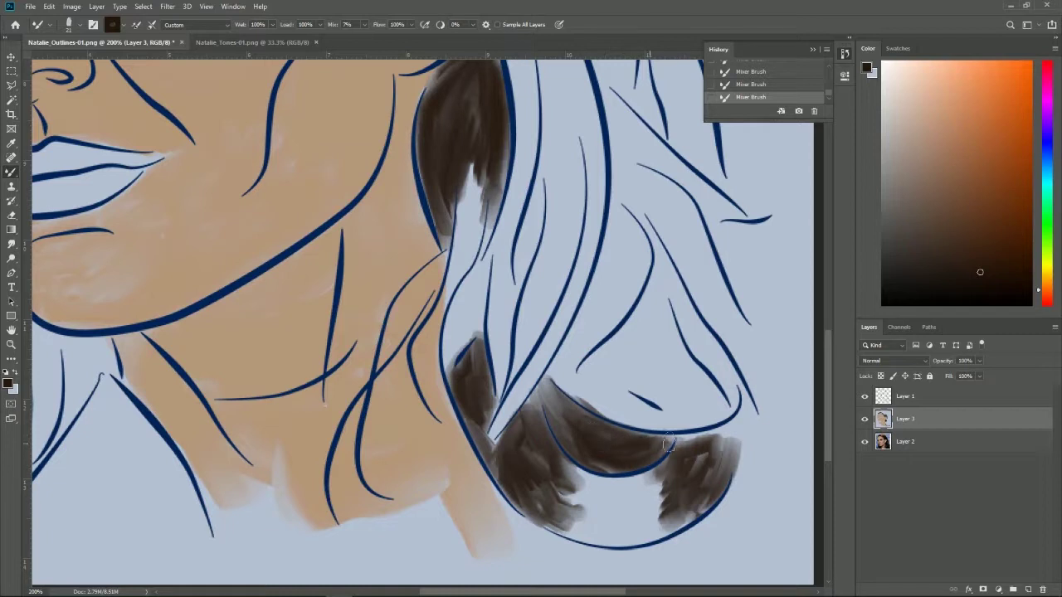
{"action": "mouse_move", "coordinate": [576, 424]}
{"action": "left_mouse_down"}
{"action": "mouse_move", "coordinate": [545, 380]}
{"action": "mouse_move", "coordinate": [569, 442]}
{"action": "mouse_move", "coordinate": [635, 455]}
{"action": "mouse_move", "coordinate": [590, 417]}
{"action": "left_mouse_up"}
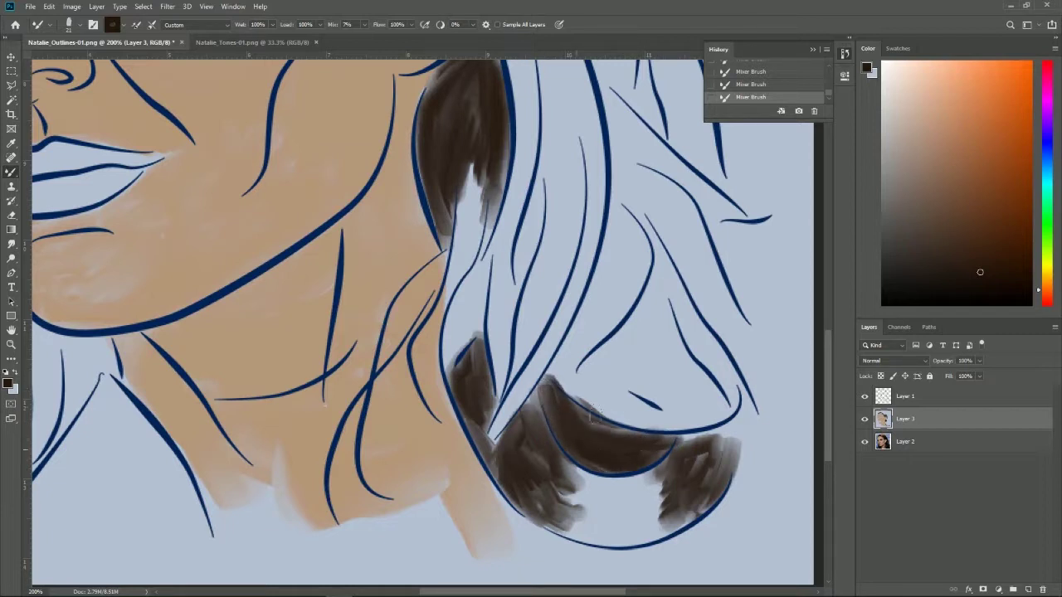
Step: Compare with the photo, then streak grey shading down and below a hair strand
{"action": "left_click", "coordinate": [865, 420]}
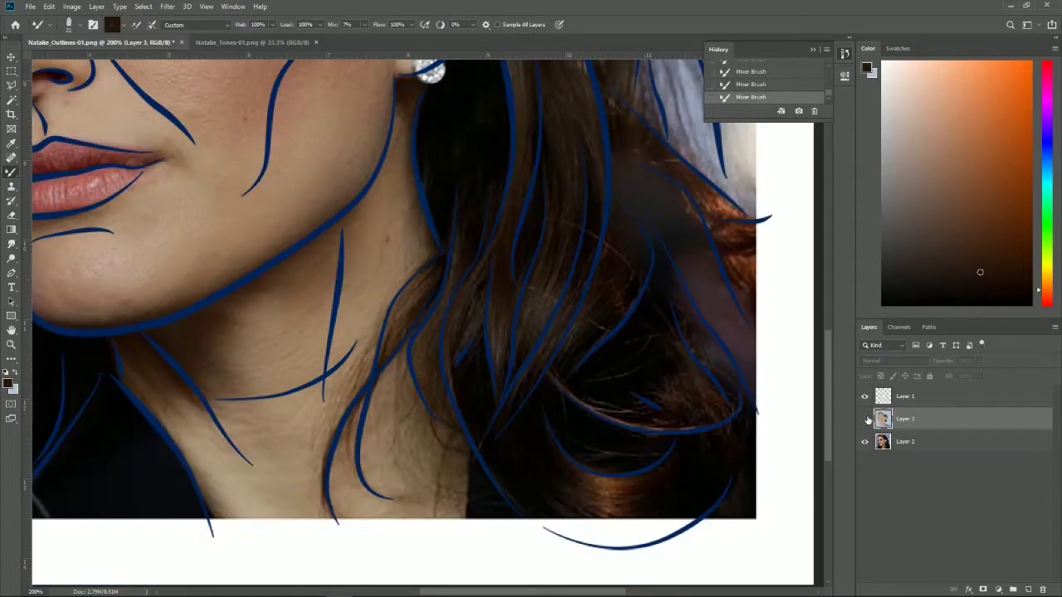
{"action": "left_click", "coordinate": [864, 419]}
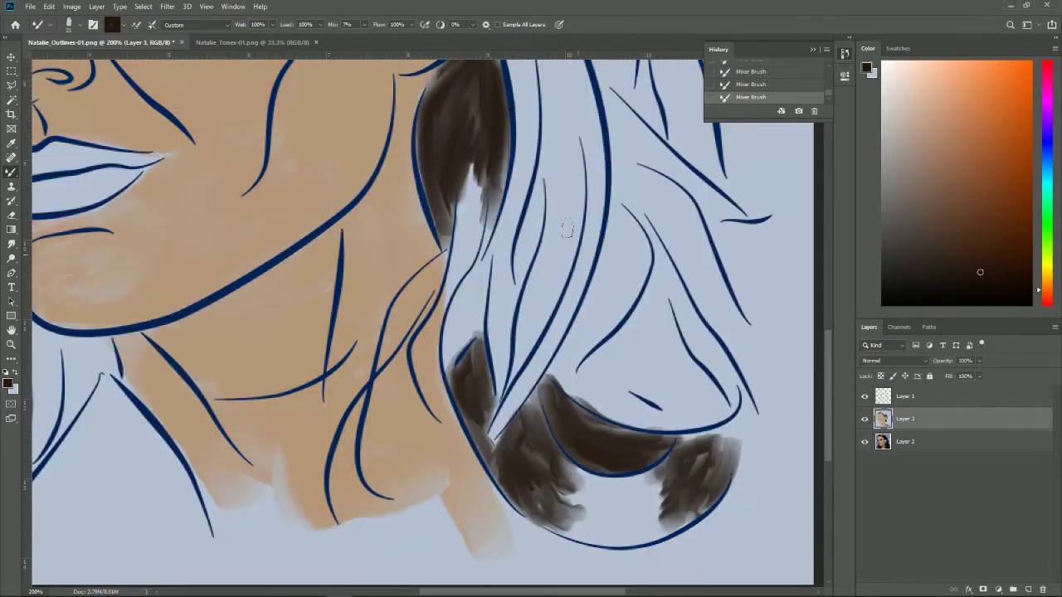
{"action": "mouse_move", "coordinate": [561, 280]}
{"action": "left_mouse_down"}
{"action": "mouse_move", "coordinate": [579, 210]}
{"action": "mouse_move", "coordinate": [565, 282]}
{"action": "left_mouse_up"}
{"action": "mouse_move", "coordinate": [621, 337]}
{"action": "left_mouse_down"}
{"action": "mouse_move", "coordinate": [572, 386]}
{"action": "mouse_move", "coordinate": [632, 309]}
{"action": "left_mouse_up"}
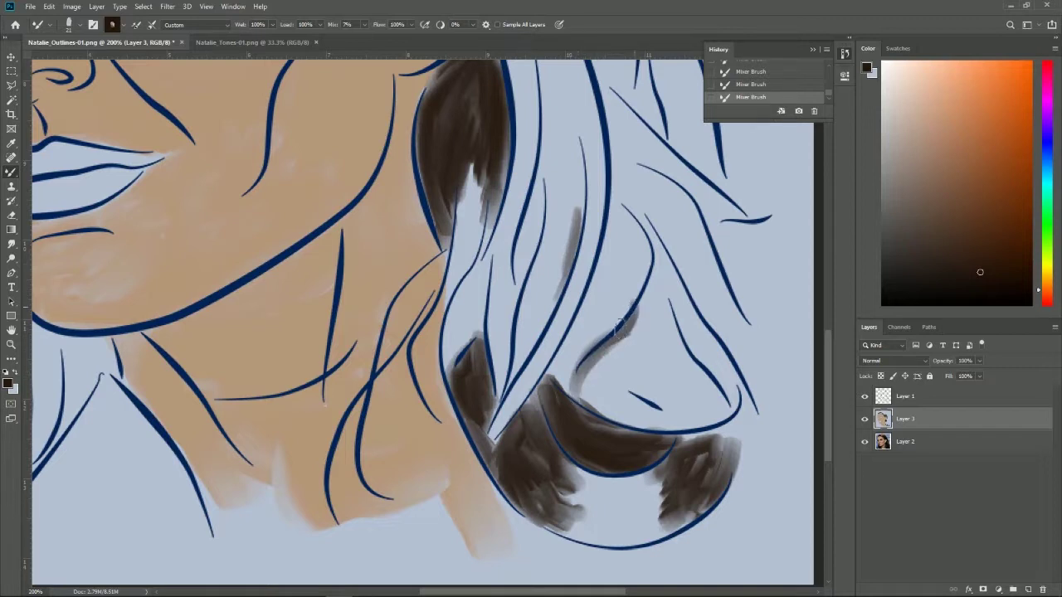
{"action": "mouse_move", "coordinate": [586, 375]}
{"action": "left_mouse_down"}
{"action": "mouse_move", "coordinate": [581, 398]}
{"action": "mouse_move", "coordinate": [606, 349]}
{"action": "mouse_move", "coordinate": [643, 390]}
{"action": "left_mouse_up"}
Step: Add dark-grey shading up both sides of the right hair strand
{"action": "mouse_move", "coordinate": [614, 356]}
{"action": "left_mouse_down"}
{"action": "mouse_move", "coordinate": [623, 339]}
{"action": "mouse_move", "coordinate": [630, 384]}
{"action": "mouse_move", "coordinate": [606, 390]}
{"action": "mouse_move", "coordinate": [621, 353]}
{"action": "left_mouse_up"}
{"action": "mouse_move", "coordinate": [643, 295]}
{"action": "left_mouse_down"}
{"action": "mouse_move", "coordinate": [648, 232]}
{"action": "mouse_move", "coordinate": [643, 358]}
{"action": "mouse_move", "coordinate": [654, 308]}
{"action": "mouse_move", "coordinate": [668, 362]}
{"action": "mouse_move", "coordinate": [682, 362]}
{"action": "mouse_move", "coordinate": [661, 274]}
{"action": "mouse_move", "coordinate": [632, 220]}
{"action": "left_mouse_up"}
{"action": "left_click_drag", "start_coordinate": [662, 266], "coordinate": [632, 218]}
{"action": "left_click_drag", "start_coordinate": [642, 291], "coordinate": [632, 217]}
{"action": "mouse_move", "coordinate": [654, 263]}
{"action": "left_mouse_down"}
{"action": "mouse_move", "coordinate": [707, 380]}
{"action": "mouse_move", "coordinate": [656, 297]}
{"action": "mouse_move", "coordinate": [635, 346]}
{"action": "left_mouse_up"}
{"action": "mouse_move", "coordinate": [646, 286]}
{"action": "left_mouse_down"}
{"action": "mouse_move", "coordinate": [612, 342]}
{"action": "mouse_move", "coordinate": [627, 212]}
{"action": "mouse_move", "coordinate": [637, 282]}
{"action": "mouse_move", "coordinate": [622, 322]}
{"action": "left_mouse_up"}
{"action": "left_click", "coordinate": [865, 420]}
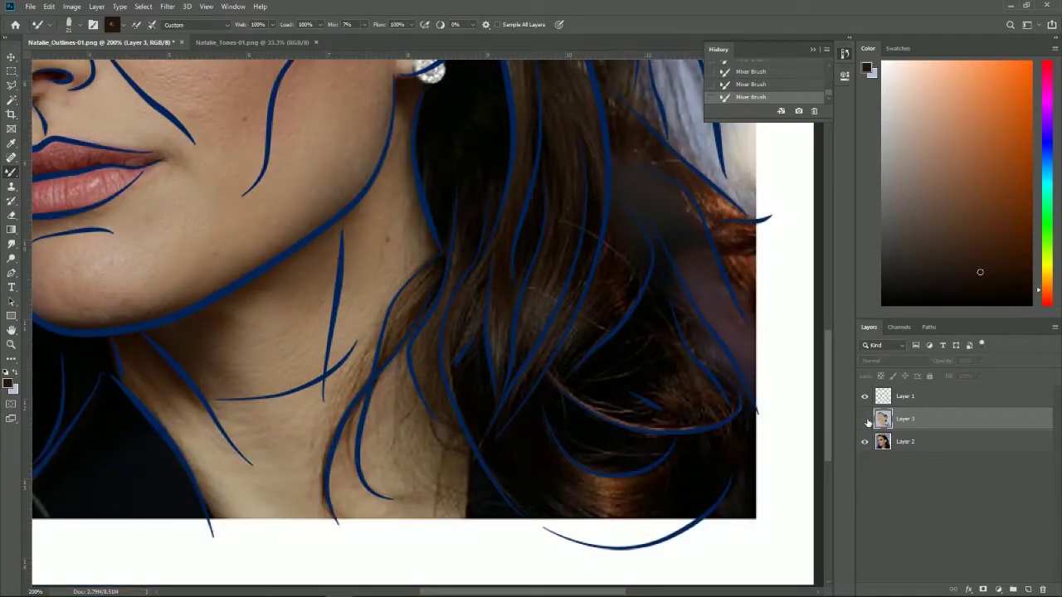
{"action": "left_click", "coordinate": [865, 419]}
Step: Darken the strand's left edge and keep blending the shading upward
{"action": "mouse_move", "coordinate": [662, 276]}
{"action": "left_mouse_down"}
{"action": "mouse_move", "coordinate": [637, 221]}
{"action": "mouse_move", "coordinate": [664, 278]}
{"action": "mouse_move", "coordinate": [676, 357]}
{"action": "mouse_move", "coordinate": [664, 299]}
{"action": "mouse_move", "coordinate": [697, 375]}
{"action": "mouse_move", "coordinate": [655, 282]}
{"action": "left_mouse_up"}
{"action": "left_click_drag", "start_coordinate": [622, 398], "coordinate": [627, 298]}
{"action": "mouse_move", "coordinate": [651, 352]}
{"action": "left_mouse_down"}
{"action": "mouse_move", "coordinate": [609, 332]}
{"action": "mouse_move", "coordinate": [572, 407]}
{"action": "mouse_move", "coordinate": [605, 340]}
{"action": "mouse_move", "coordinate": [643, 298]}
{"action": "left_mouse_up"}
{"action": "left_click_drag", "start_coordinate": [579, 358], "coordinate": [572, 388]}
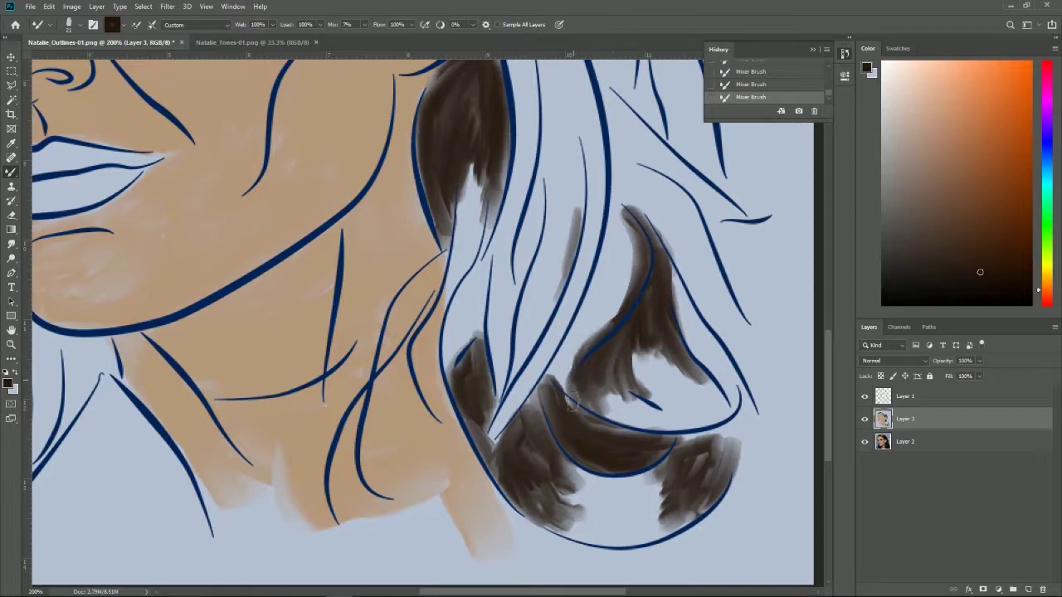
{"action": "left_click", "coordinate": [865, 419]}
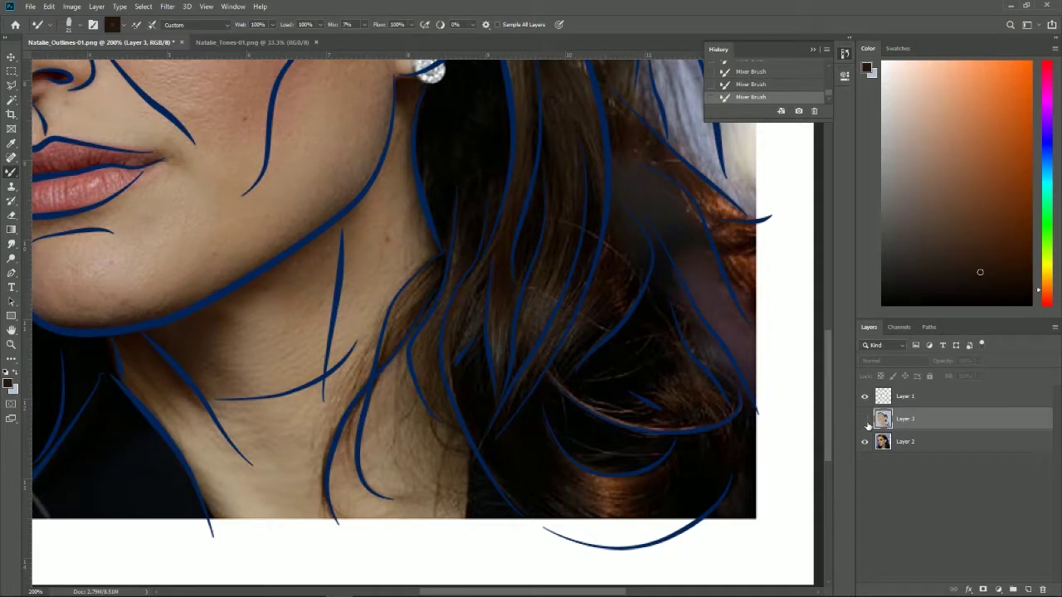
{"action": "left_click", "coordinate": [865, 421]}
Step: Fill the dark strand out to its tip and paint brown along the upper hair line
{"action": "mouse_move", "coordinate": [596, 416]}
{"action": "left_mouse_down"}
{"action": "mouse_move", "coordinate": [662, 336]}
{"action": "mouse_move", "coordinate": [727, 411]}
{"action": "mouse_move", "coordinate": [701, 375]}
{"action": "left_mouse_up"}
{"action": "mouse_move", "coordinate": [632, 155]}
{"action": "left_mouse_down"}
{"action": "mouse_move", "coordinate": [715, 224]}
{"action": "mouse_move", "coordinate": [677, 182]}
{"action": "mouse_move", "coordinate": [727, 263]}
{"action": "mouse_move", "coordinate": [740, 217]}
{"action": "mouse_move", "coordinate": [630, 115]}
{"action": "mouse_move", "coordinate": [662, 141]}
{"action": "mouse_move", "coordinate": [694, 196]}
{"action": "mouse_move", "coordinate": [747, 319]}
{"action": "mouse_move", "coordinate": [721, 225]}
{"action": "left_mouse_up"}
{"action": "mouse_move", "coordinate": [737, 290]}
{"action": "left_mouse_down"}
{"action": "mouse_move", "coordinate": [743, 220]}
{"action": "mouse_move", "coordinate": [782, 207]}
{"action": "mouse_move", "coordinate": [736, 212]}
{"action": "mouse_move", "coordinate": [747, 214]}
{"action": "left_mouse_up"}
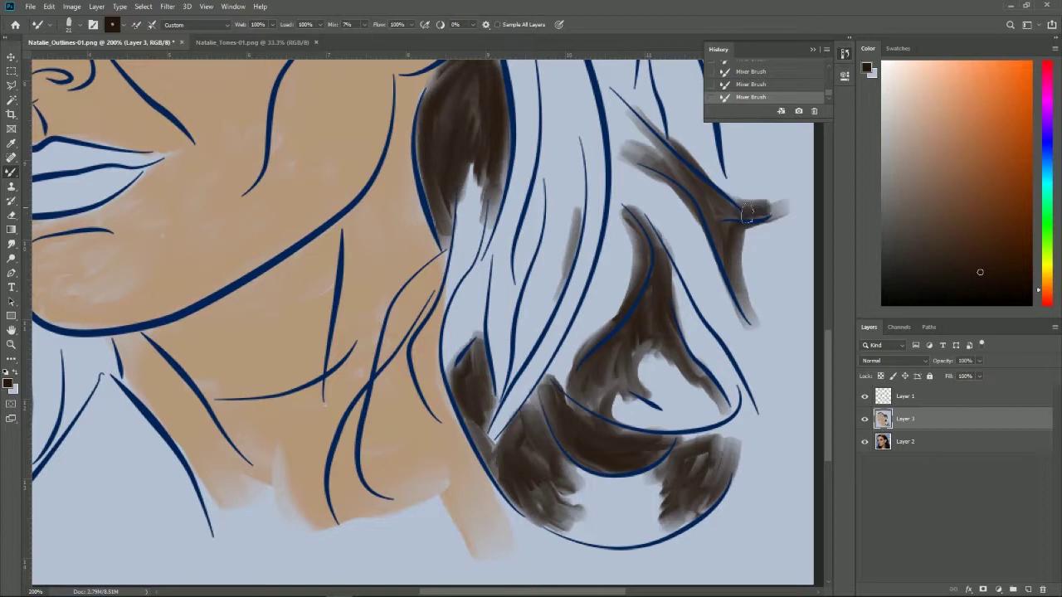
{"action": "left_click_drag", "start_coordinate": [613, 148], "coordinate": [602, 105]}
{"action": "mouse_move", "coordinate": [608, 128]}
{"action": "left_mouse_down"}
{"action": "mouse_move", "coordinate": [596, 87]}
{"action": "mouse_move", "coordinate": [612, 160]}
{"action": "left_mouse_up"}
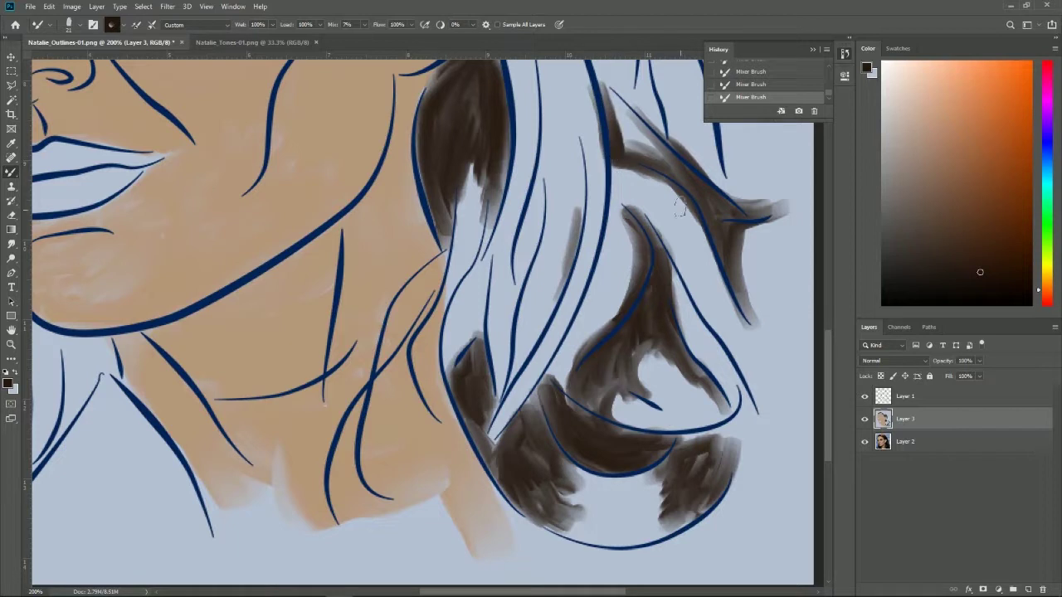
{"action": "scroll", "coordinate": [650, 168], "scroll_direction": "up", "scroll_amount": 3}
Step: Paint dark brown and grey-brown streaks along the hair behind the ear
{"action": "scroll", "coordinate": [628, 226], "scroll_direction": "up", "scroll_amount": 2}
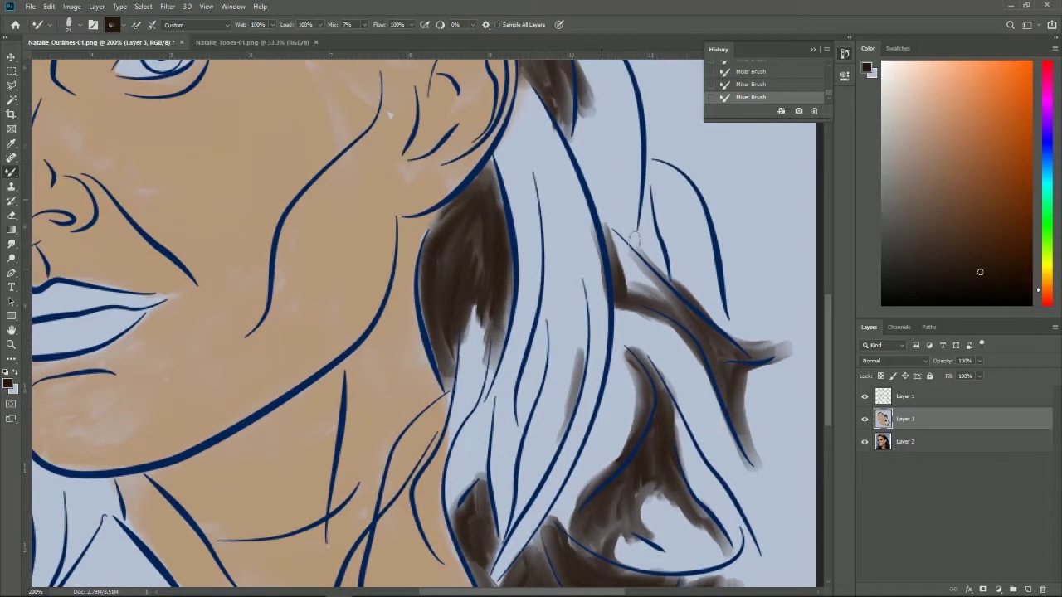
{"action": "mouse_move", "coordinate": [633, 239]}
{"action": "left_mouse_down"}
{"action": "mouse_move", "coordinate": [599, 197]}
{"action": "mouse_move", "coordinate": [662, 272]}
{"action": "mouse_move", "coordinate": [643, 222]}
{"action": "left_mouse_up"}
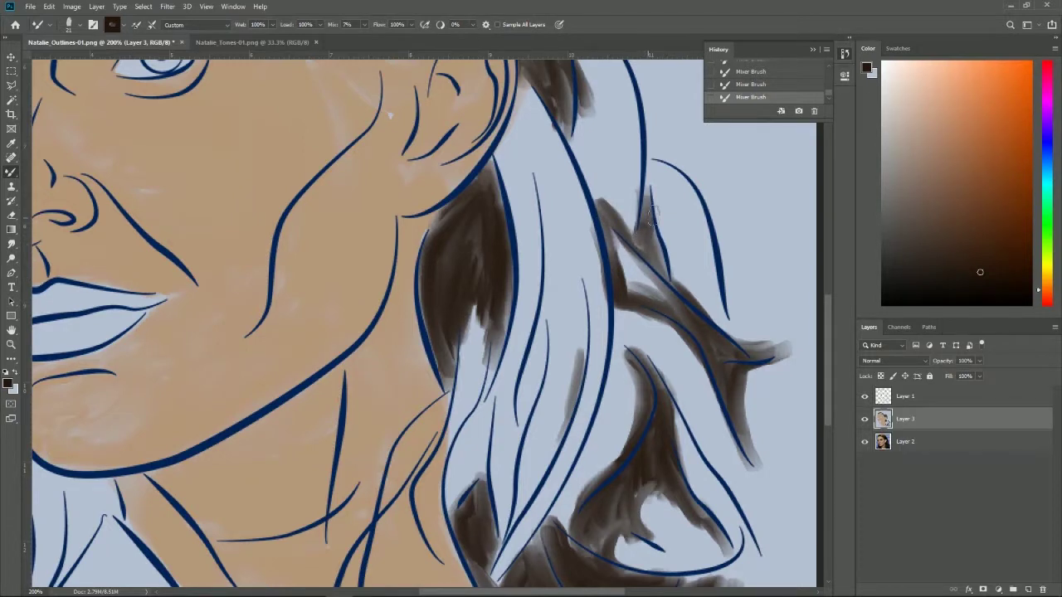
{"action": "mouse_move", "coordinate": [586, 172]}
{"action": "left_mouse_down"}
{"action": "mouse_move", "coordinate": [622, 226]}
{"action": "mouse_move", "coordinate": [635, 154]}
{"action": "mouse_move", "coordinate": [630, 222]}
{"action": "mouse_move", "coordinate": [620, 133]}
{"action": "mouse_move", "coordinate": [597, 149]}
{"action": "mouse_move", "coordinate": [585, 142]}
{"action": "mouse_move", "coordinate": [613, 126]}
{"action": "mouse_move", "coordinate": [635, 236]}
{"action": "mouse_move", "coordinate": [641, 193]}
{"action": "mouse_move", "coordinate": [649, 249]}
{"action": "mouse_move", "coordinate": [673, 287]}
{"action": "mouse_move", "coordinate": [672, 241]}
{"action": "mouse_move", "coordinate": [724, 336]}
{"action": "mouse_move", "coordinate": [703, 257]}
{"action": "mouse_move", "coordinate": [670, 273]}
{"action": "mouse_move", "coordinate": [676, 226]}
{"action": "mouse_move", "coordinate": [710, 330]}
{"action": "left_mouse_up"}
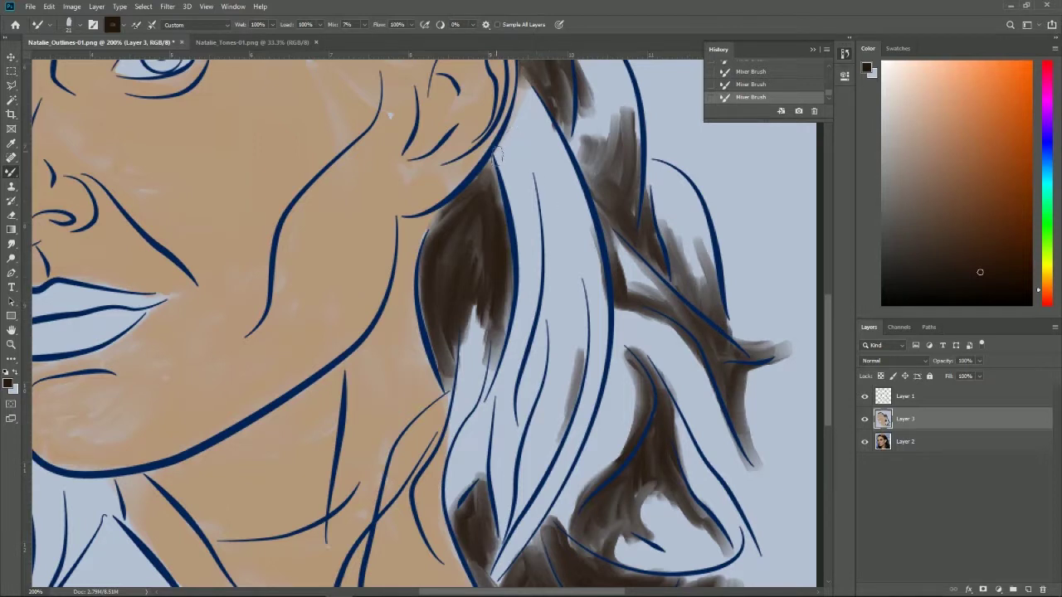
{"action": "mouse_move", "coordinate": [504, 173]}
{"action": "left_mouse_down"}
{"action": "mouse_move", "coordinate": [516, 151]}
{"action": "mouse_move", "coordinate": [533, 224]}
{"action": "mouse_move", "coordinate": [509, 148]}
{"action": "left_mouse_up"}
{"action": "scroll", "coordinate": [530, 166], "scroll_direction": "up", "scroll_amount": 2}
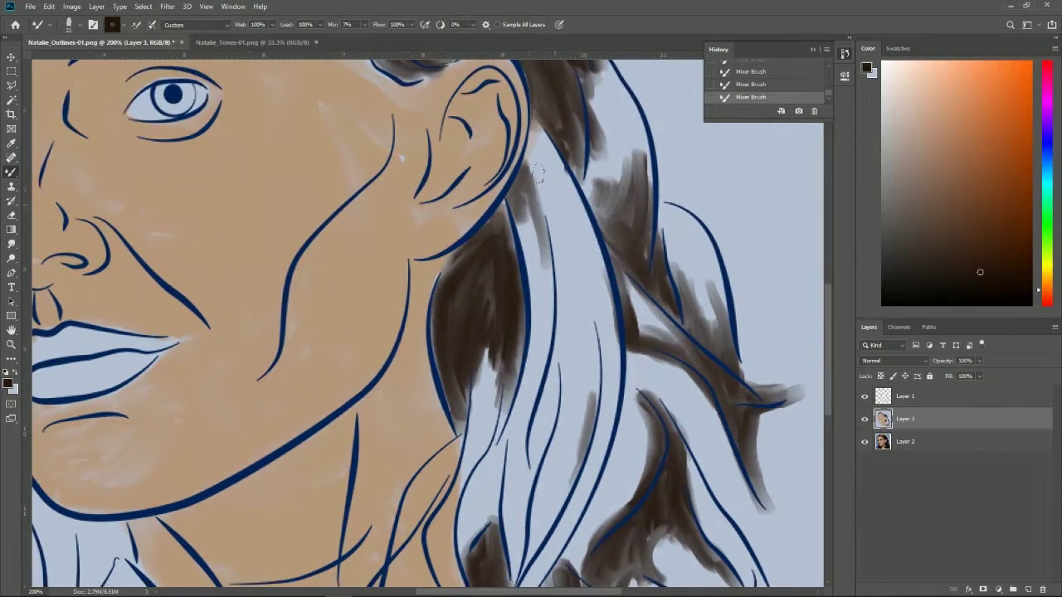
{"action": "mouse_move", "coordinate": [534, 182]}
{"action": "left_mouse_down"}
{"action": "mouse_move", "coordinate": [529, 133]}
{"action": "mouse_move", "coordinate": [572, 203]}
{"action": "mouse_move", "coordinate": [547, 157]}
{"action": "mouse_move", "coordinate": [549, 267]}
{"action": "mouse_move", "coordinate": [531, 179]}
{"action": "left_mouse_up"}
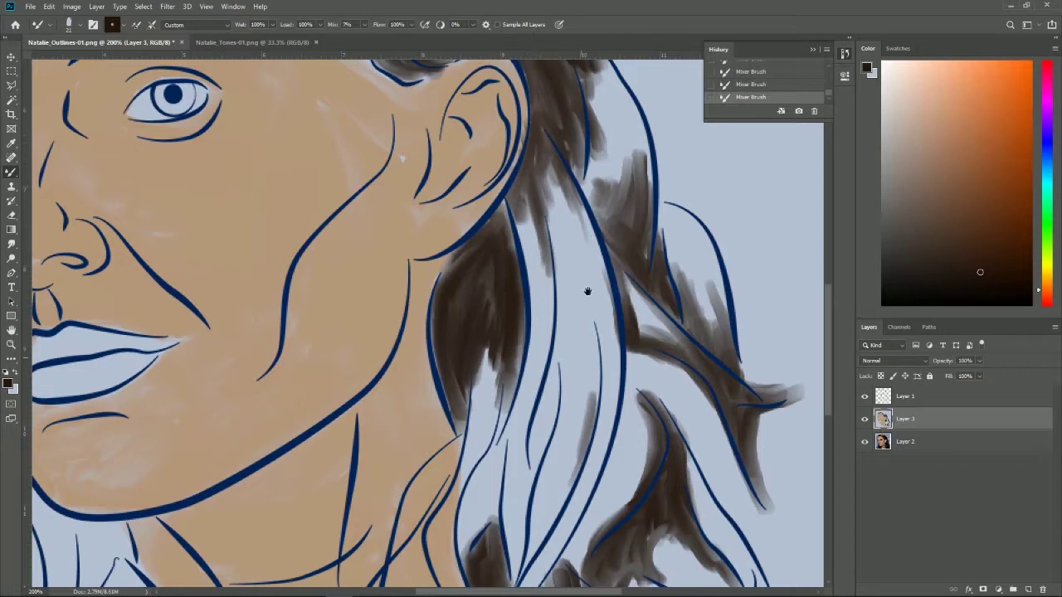
Step: Streak dark grey onto the lower hair strand and the light strand
{"action": "left_click_drag", "start_coordinate": [587, 291], "coordinate": [601, 208]}
{"action": "mouse_move", "coordinate": [546, 380]}
{"action": "left_mouse_down"}
{"action": "mouse_move", "coordinate": [573, 282]}
{"action": "mouse_move", "coordinate": [545, 383]}
{"action": "mouse_move", "coordinate": [554, 331]}
{"action": "left_mouse_up"}
{"action": "left_click_drag", "start_coordinate": [556, 374], "coordinate": [565, 309]}
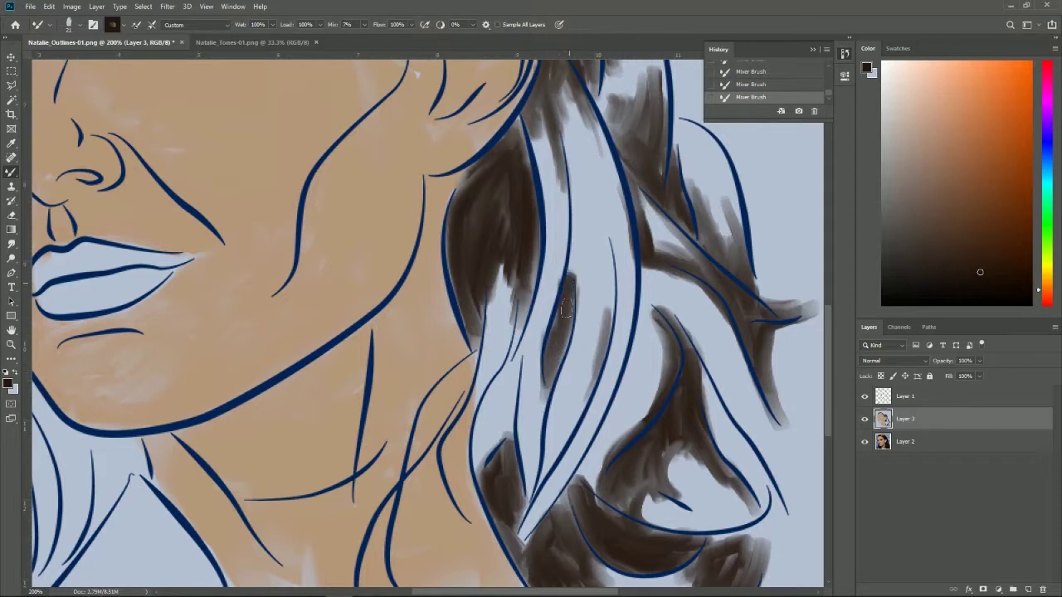
{"action": "mouse_move", "coordinate": [508, 378]}
{"action": "left_mouse_down"}
{"action": "mouse_move", "coordinate": [503, 411]}
{"action": "mouse_move", "coordinate": [530, 333]}
{"action": "mouse_move", "coordinate": [508, 390]}
{"action": "mouse_move", "coordinate": [490, 397]}
{"action": "left_mouse_up"}
{"action": "left_click_drag", "start_coordinate": [488, 352], "coordinate": [493, 409]}
Step: Run dark streaks up the full length of the light middle strand
{"action": "left_click_drag", "start_coordinate": [538, 327], "coordinate": [557, 265]}
{"action": "left_click_drag", "start_coordinate": [556, 307], "coordinate": [561, 241]}
{"action": "mouse_move", "coordinate": [531, 348]}
{"action": "left_mouse_down"}
{"action": "mouse_move", "coordinate": [554, 236]}
{"action": "mouse_move", "coordinate": [530, 390]}
{"action": "mouse_move", "coordinate": [562, 209]}
{"action": "left_mouse_up"}
{"action": "mouse_move", "coordinate": [604, 337]}
{"action": "left_mouse_down"}
{"action": "mouse_move", "coordinate": [581, 399]}
{"action": "mouse_move", "coordinate": [587, 340]}
{"action": "left_mouse_up"}
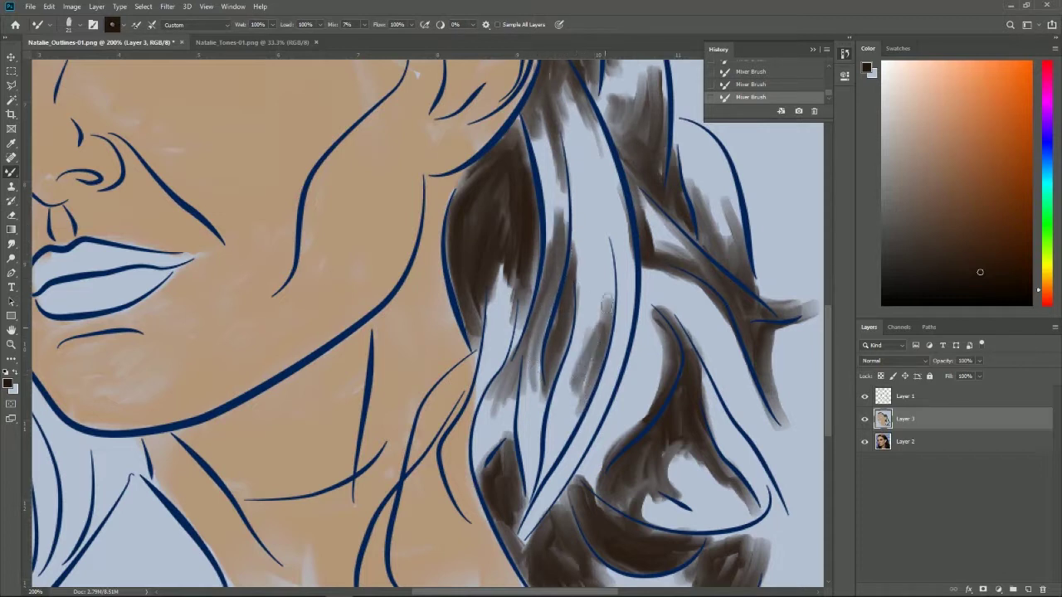
{"action": "mouse_move", "coordinate": [652, 331]}
{"action": "left_mouse_down"}
{"action": "mouse_move", "coordinate": [688, 268]}
{"action": "mouse_move", "coordinate": [688, 241]}
{"action": "mouse_move", "coordinate": [576, 304]}
{"action": "mouse_move", "coordinate": [603, 220]}
{"action": "left_mouse_up"}
{"action": "left_click_drag", "start_coordinate": [519, 361], "coordinate": [552, 249]}
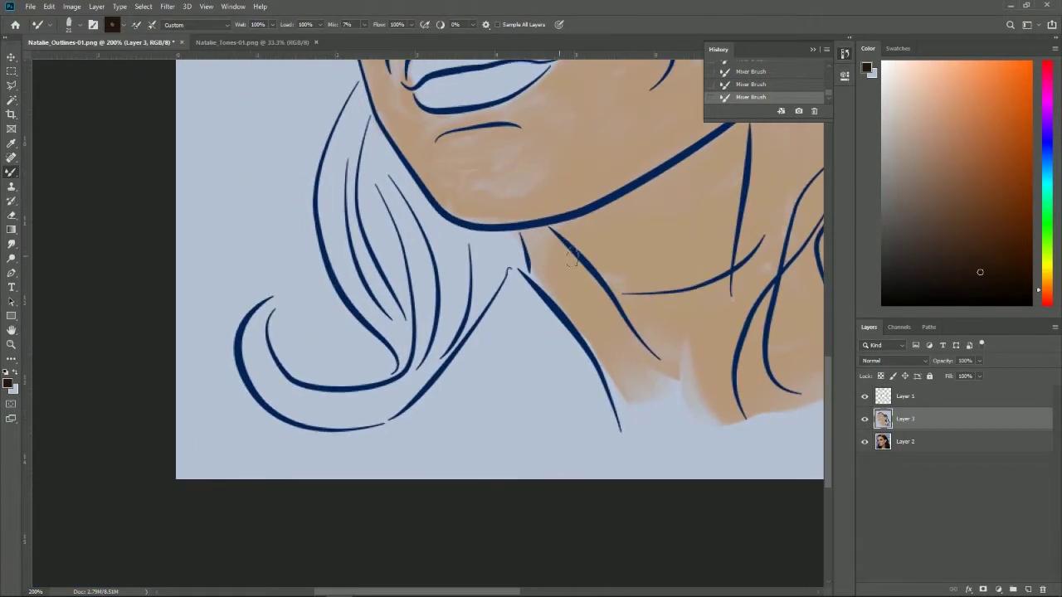
Step: Check the photo, then fill between the hair outlines under the jawline with dark brown
{"action": "left_click", "coordinate": [864, 419]}
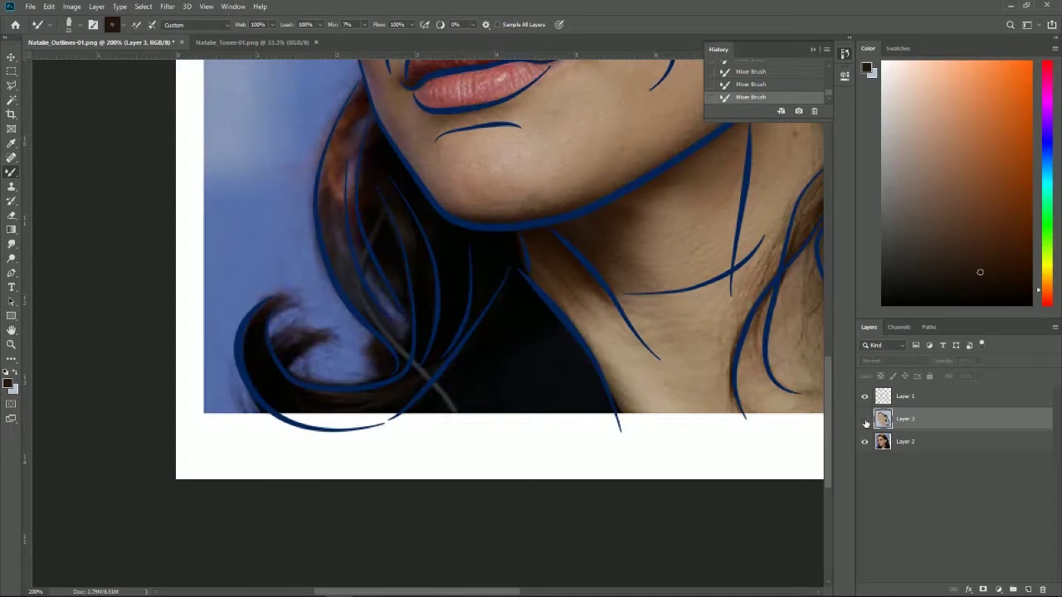
{"action": "left_click", "coordinate": [864, 420]}
{"action": "mouse_move", "coordinate": [376, 219]}
{"action": "left_mouse_down"}
{"action": "mouse_move", "coordinate": [411, 315]}
{"action": "mouse_move", "coordinate": [370, 192]}
{"action": "mouse_move", "coordinate": [383, 157]}
{"action": "mouse_move", "coordinate": [436, 231]}
{"action": "mouse_move", "coordinate": [387, 168]}
{"action": "mouse_move", "coordinate": [376, 133]}
{"action": "mouse_move", "coordinate": [369, 224]}
{"action": "mouse_move", "coordinate": [386, 153]}
{"action": "mouse_move", "coordinate": [440, 236]}
{"action": "mouse_move", "coordinate": [448, 365]}
{"action": "mouse_move", "coordinate": [436, 268]}
{"action": "mouse_move", "coordinate": [440, 361]}
{"action": "mouse_move", "coordinate": [416, 394]}
{"action": "mouse_move", "coordinate": [435, 265]}
{"action": "mouse_move", "coordinate": [422, 230]}
{"action": "mouse_move", "coordinate": [444, 370]}
{"action": "mouse_move", "coordinate": [435, 274]}
{"action": "mouse_move", "coordinate": [387, 169]}
{"action": "left_mouse_up"}
{"action": "mouse_move", "coordinate": [428, 236]}
{"action": "left_mouse_down"}
{"action": "mouse_move", "coordinate": [438, 348]}
{"action": "mouse_move", "coordinate": [473, 274]}
{"action": "mouse_move", "coordinate": [452, 348]}
{"action": "mouse_move", "coordinate": [490, 268]}
{"action": "mouse_move", "coordinate": [496, 278]}
{"action": "left_mouse_up"}
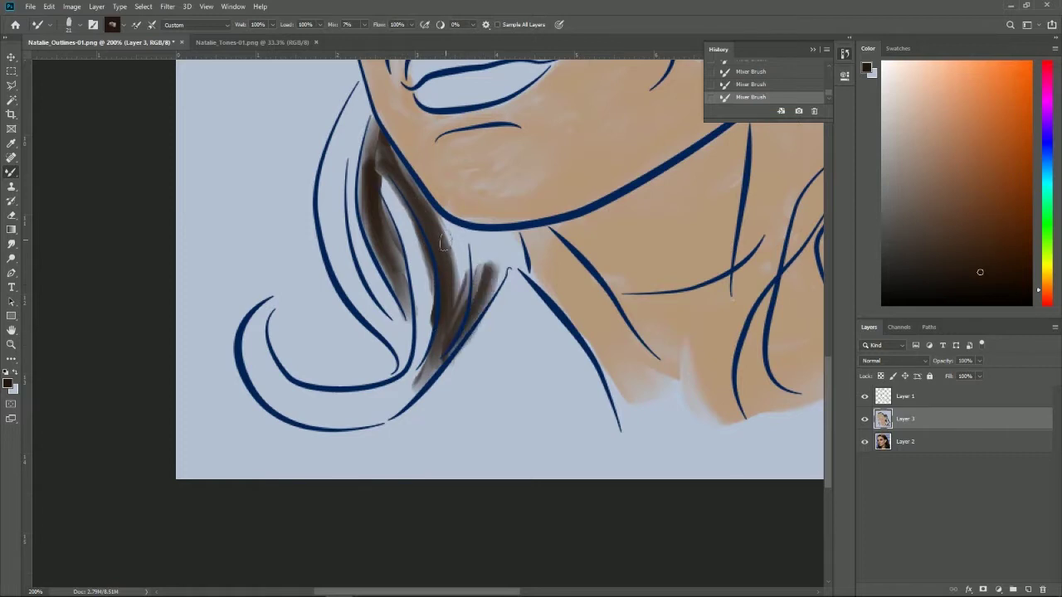
{"action": "mouse_move", "coordinate": [473, 240]}
{"action": "left_mouse_down"}
{"action": "mouse_move", "coordinate": [439, 224]}
{"action": "mouse_move", "coordinate": [489, 249]}
{"action": "mouse_move", "coordinate": [463, 290]}
{"action": "mouse_move", "coordinate": [485, 257]}
{"action": "mouse_move", "coordinate": [498, 278]}
{"action": "mouse_move", "coordinate": [508, 253]}
{"action": "mouse_move", "coordinate": [525, 264]}
{"action": "mouse_move", "coordinate": [518, 274]}
{"action": "mouse_move", "coordinate": [481, 253]}
{"action": "mouse_move", "coordinate": [515, 237]}
{"action": "mouse_move", "coordinate": [477, 245]}
{"action": "mouse_move", "coordinate": [508, 239]}
{"action": "mouse_move", "coordinate": [407, 365]}
{"action": "mouse_move", "coordinate": [402, 315]}
{"action": "mouse_move", "coordinate": [365, 308]}
{"action": "mouse_move", "coordinate": [399, 320]}
{"action": "left_mouse_up"}
Step: Paint brown down the left hair strand and fill the lower hair curve
{"action": "mouse_move", "coordinate": [366, 301]}
{"action": "left_mouse_down"}
{"action": "mouse_move", "coordinate": [340, 174]}
{"action": "mouse_move", "coordinate": [332, 249]}
{"action": "mouse_move", "coordinate": [365, 323]}
{"action": "left_mouse_up"}
{"action": "left_click_drag", "start_coordinate": [324, 228], "coordinate": [356, 297]}
{"action": "mouse_move", "coordinate": [392, 336]}
{"action": "left_mouse_down"}
{"action": "mouse_move", "coordinate": [405, 392]}
{"action": "mouse_move", "coordinate": [356, 414]}
{"action": "left_mouse_up"}
{"action": "mouse_move", "coordinate": [405, 361]}
{"action": "left_mouse_down"}
{"action": "mouse_move", "coordinate": [358, 412]}
{"action": "mouse_move", "coordinate": [398, 392]}
{"action": "mouse_move", "coordinate": [340, 412]}
{"action": "mouse_move", "coordinate": [369, 405]}
{"action": "left_mouse_up"}
{"action": "left_click_drag", "start_coordinate": [300, 405], "coordinate": [370, 406]}
{"action": "mouse_move", "coordinate": [415, 373]}
{"action": "left_mouse_down"}
{"action": "mouse_move", "coordinate": [323, 423]}
{"action": "mouse_move", "coordinate": [348, 419]}
{"action": "mouse_move", "coordinate": [277, 419]}
{"action": "mouse_move", "coordinate": [389, 411]}
{"action": "left_mouse_up"}
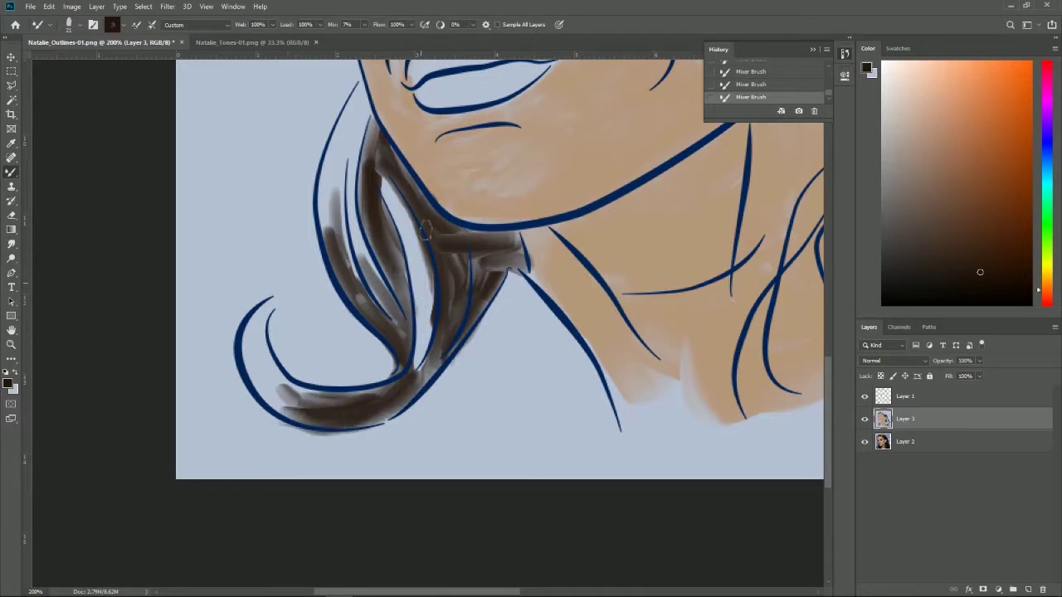
{"action": "left_click_drag", "start_coordinate": [453, 139], "coordinate": [427, 304]}
{"action": "left_click_drag", "start_coordinate": [427, 166], "coordinate": [426, 290]}
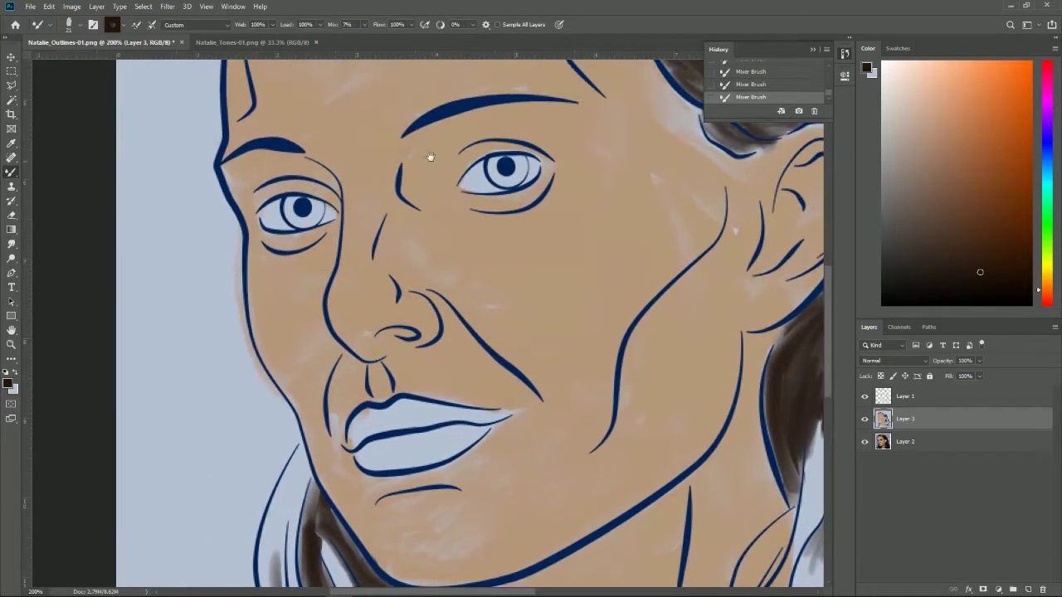
Step: Fill the temple hair curl beside the forehead with dark brown, then hide Layer 3 to compare with the photo
{"action": "left_click_drag", "start_coordinate": [427, 154], "coordinate": [479, 300]}
{"action": "left_click_drag", "start_coordinate": [457, 72], "coordinate": [456, 270]}
{"action": "mouse_move", "coordinate": [457, 209]}
{"action": "left_mouse_down"}
{"action": "mouse_move", "coordinate": [426, 329]}
{"action": "mouse_move", "coordinate": [406, 258]}
{"action": "left_mouse_up"}
{"action": "left_click_drag", "start_coordinate": [313, 248], "coordinate": [297, 301]}
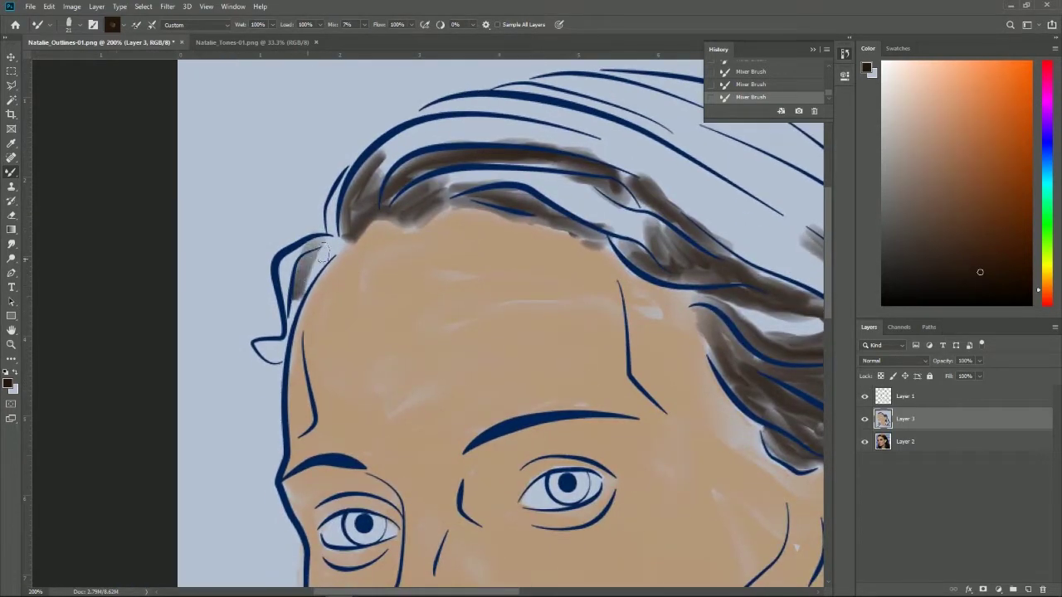
{"action": "left_click_drag", "start_coordinate": [324, 245], "coordinate": [290, 320]}
{"action": "mouse_move", "coordinate": [284, 270]}
{"action": "left_mouse_down"}
{"action": "mouse_move", "coordinate": [336, 236]}
{"action": "mouse_move", "coordinate": [306, 267]}
{"action": "left_mouse_up"}
{"action": "mouse_move", "coordinate": [272, 350]}
{"action": "left_mouse_down"}
{"action": "mouse_move", "coordinate": [264, 347]}
{"action": "mouse_move", "coordinate": [294, 241]}
{"action": "left_mouse_up"}
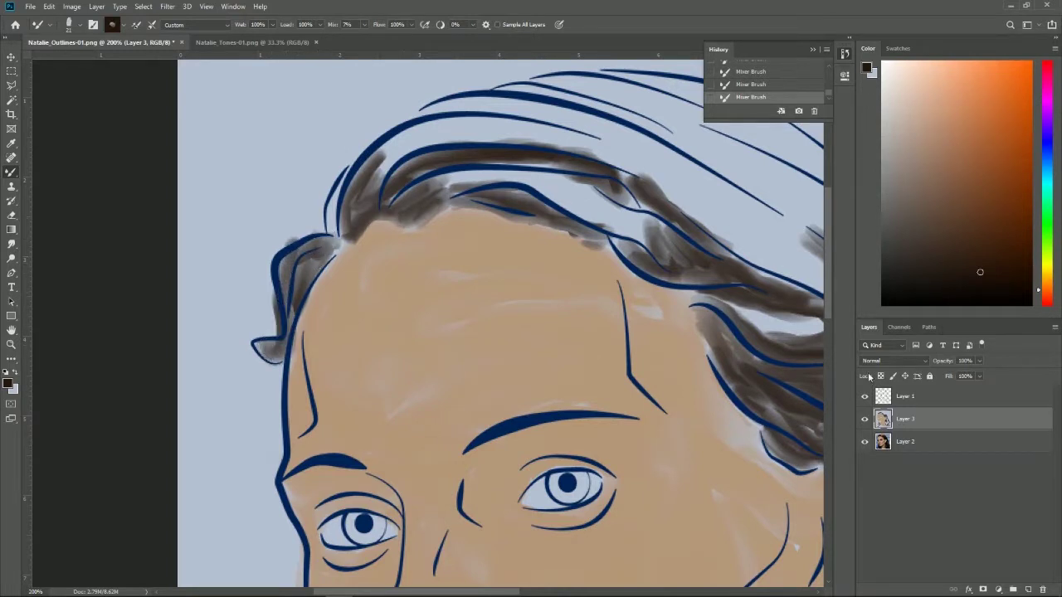
{"action": "left_click", "coordinate": [864, 419]}
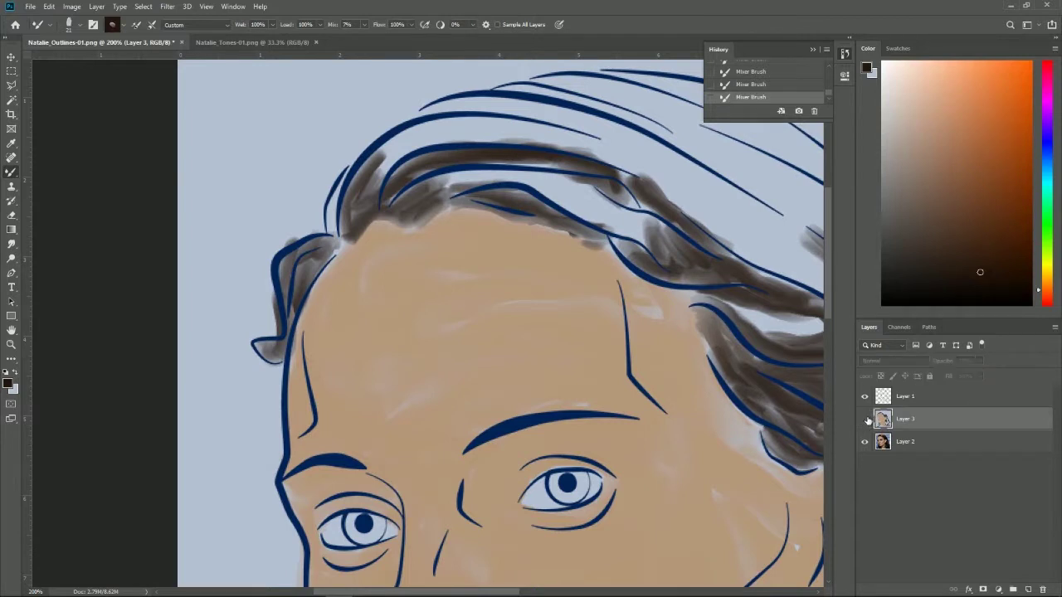
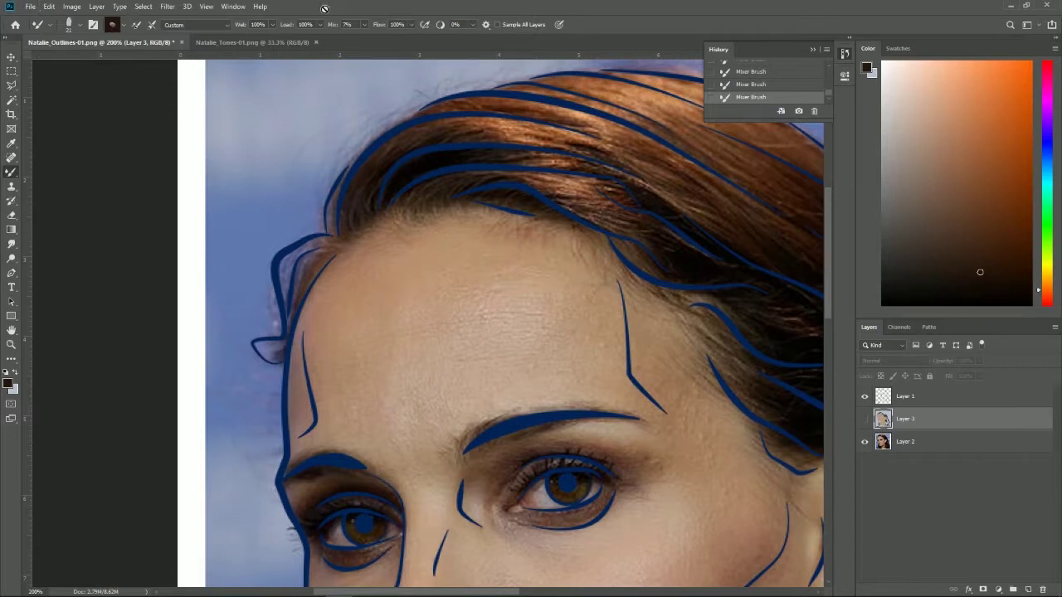
Step: Save the portrait with layers as Natalie_Composite.psd, accepting the Photoshop Format Options
{"action": "key", "text": "alt+["}
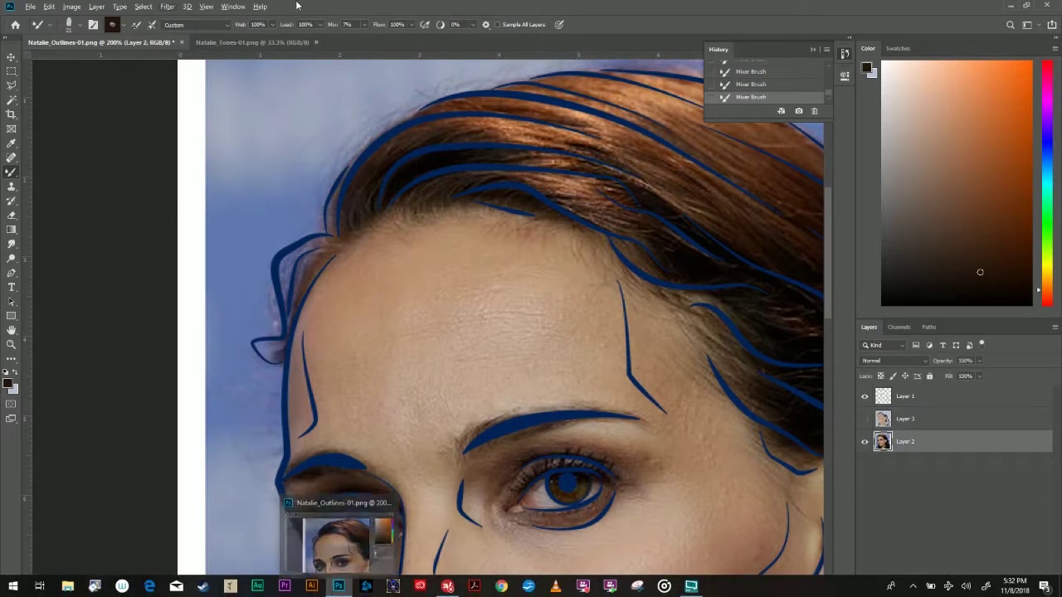
{"action": "left_click", "coordinate": [30, 6]}
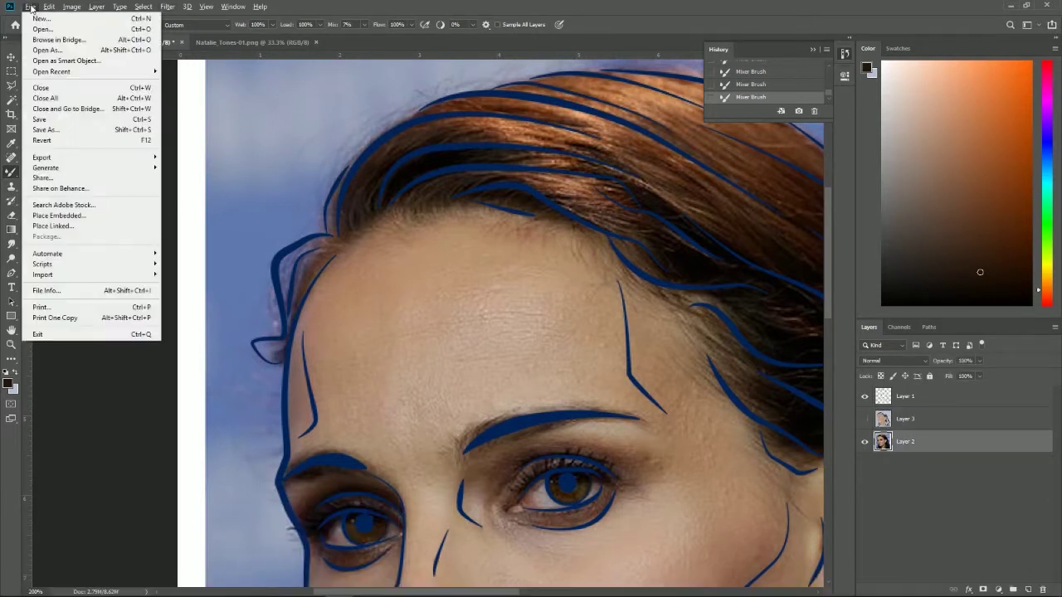
{"action": "left_click", "coordinate": [66, 130]}
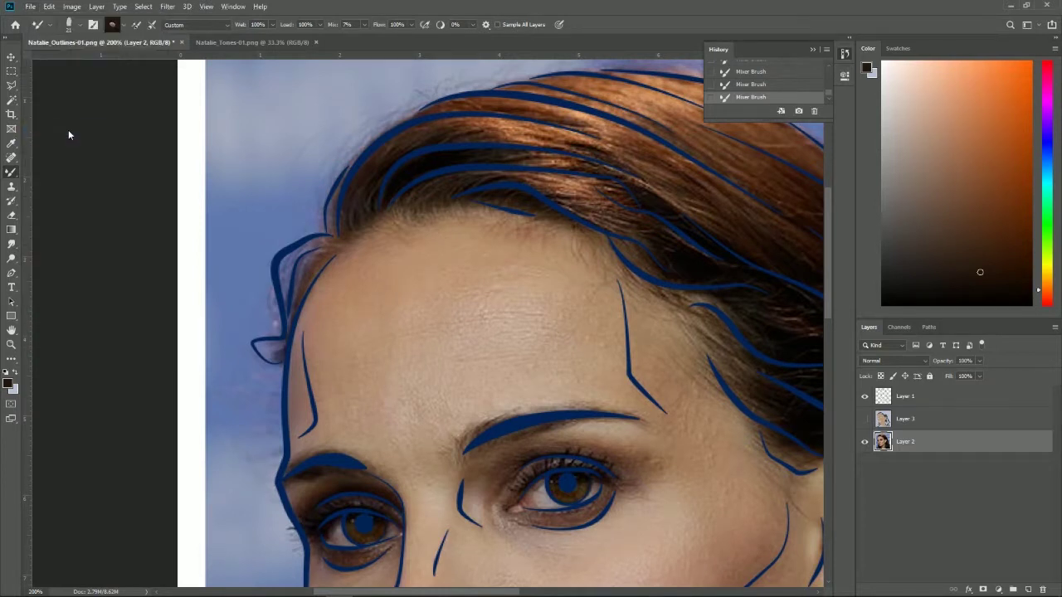
{"action": "left_click_drag", "start_coordinate": [135, 242], "coordinate": [118, 241]}
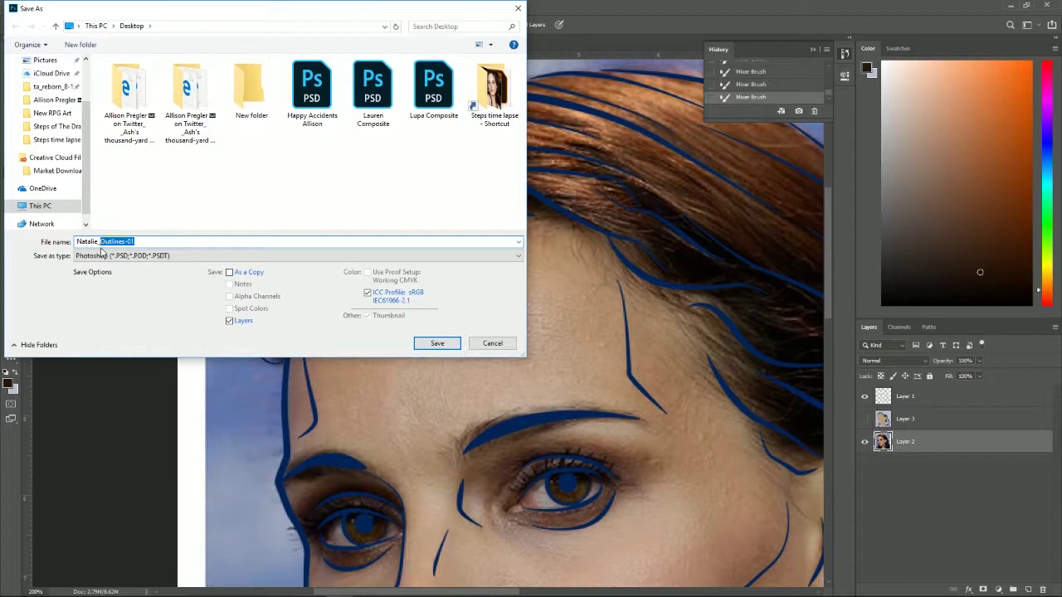
{"action": "type", "text": "Composi"}
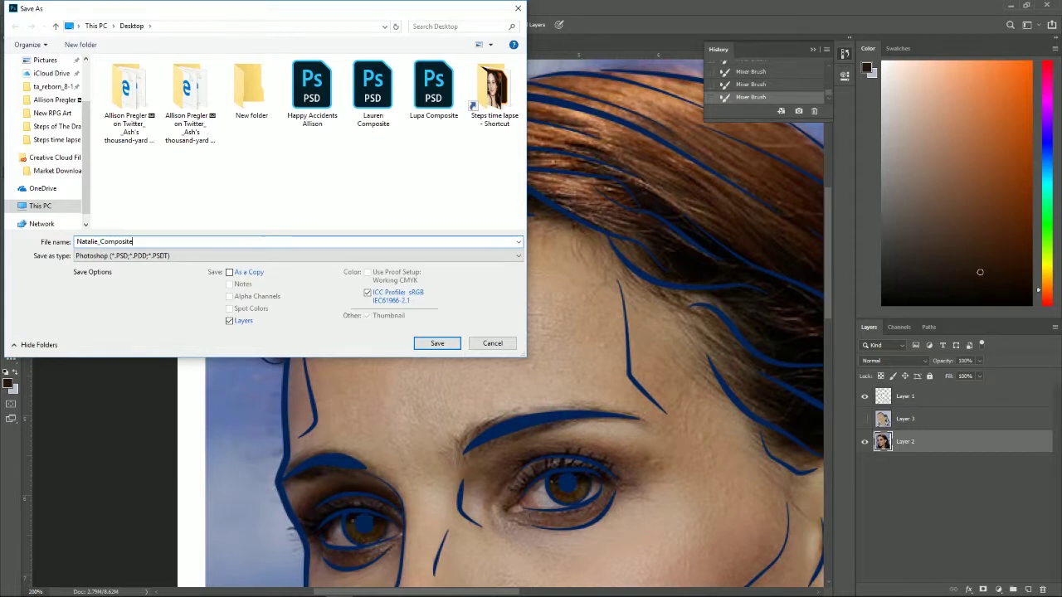
{"action": "key", "text": "Return"}
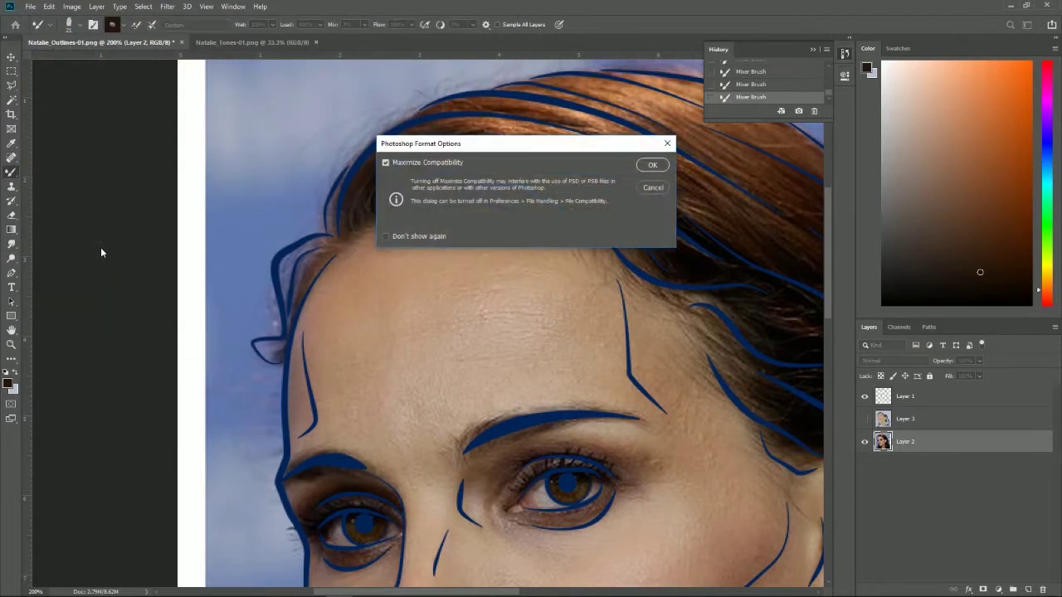
{"action": "left_click", "coordinate": [649, 165]}
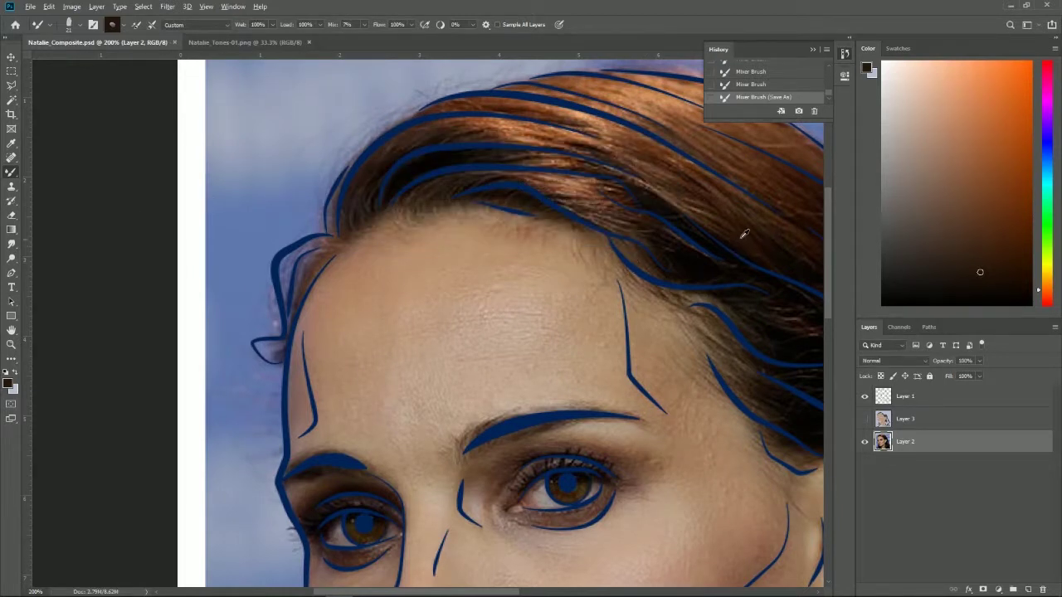
Step: Sample a darker brown from the hair as the Mixer Brush paint colour
{"action": "left_click", "coordinate": [757, 197], "text": "alt"}
{"action": "left_click", "coordinate": [614, 124], "text": "alt"}
{"action": "left_click", "coordinate": [624, 133], "text": "alt"}
{"action": "left_click", "coordinate": [634, 134], "text": "alt"}
Step: Show Layer 3, undo the last hair stroke, and make Layer 3 active
{"action": "left_click", "coordinate": [863, 420]}
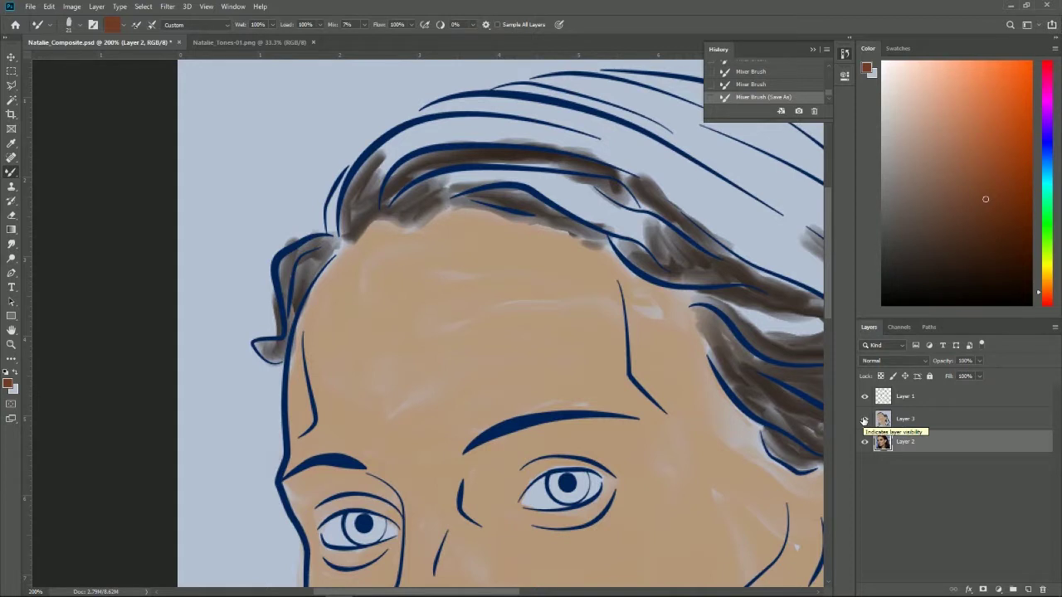
{"action": "left_click_drag", "start_coordinate": [672, 208], "coordinate": [552, 284]}
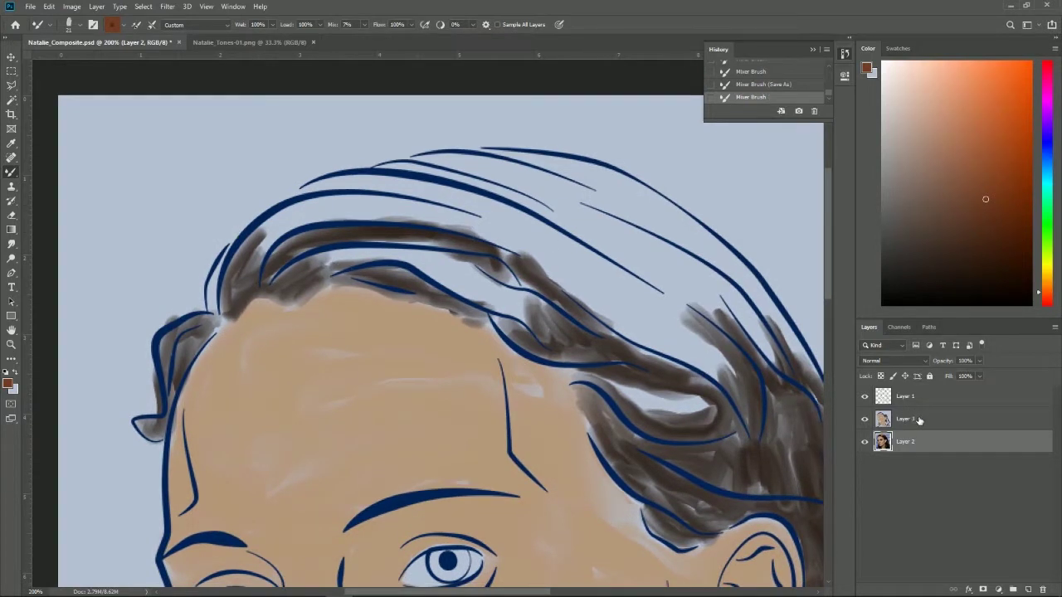
{"action": "key", "text": "ctrl+z"}
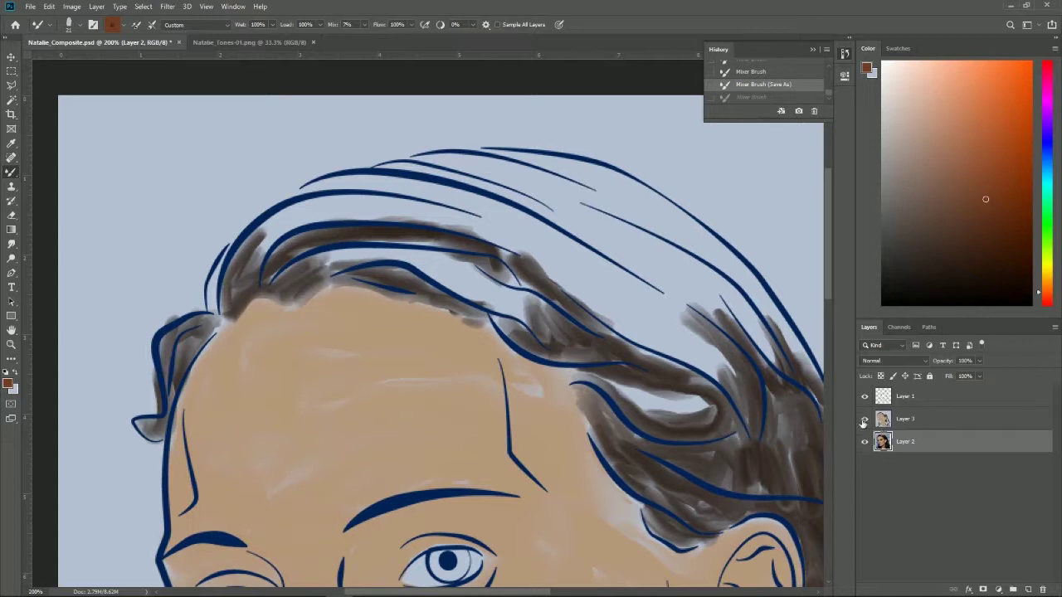
{"action": "left_click", "coordinate": [864, 420]}
{"action": "left_click", "coordinate": [903, 418]}
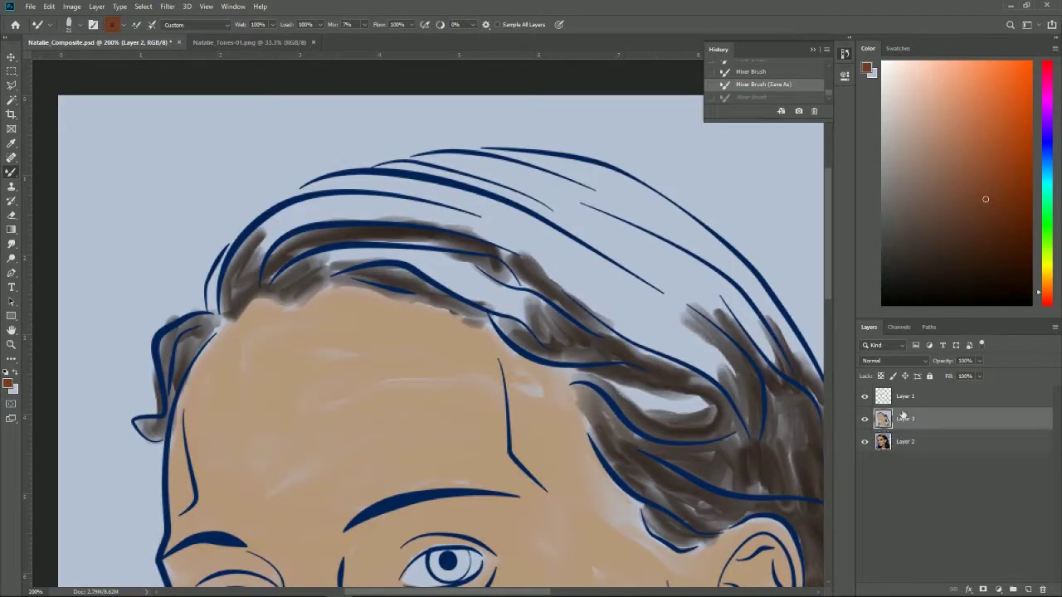
Step: Paint reddish-brown strokes along the upper hair line, strands and hair band
{"action": "mouse_move", "coordinate": [257, 238]}
{"action": "left_mouse_down"}
{"action": "mouse_move", "coordinate": [373, 208]}
{"action": "mouse_move", "coordinate": [502, 226]}
{"action": "left_mouse_up"}
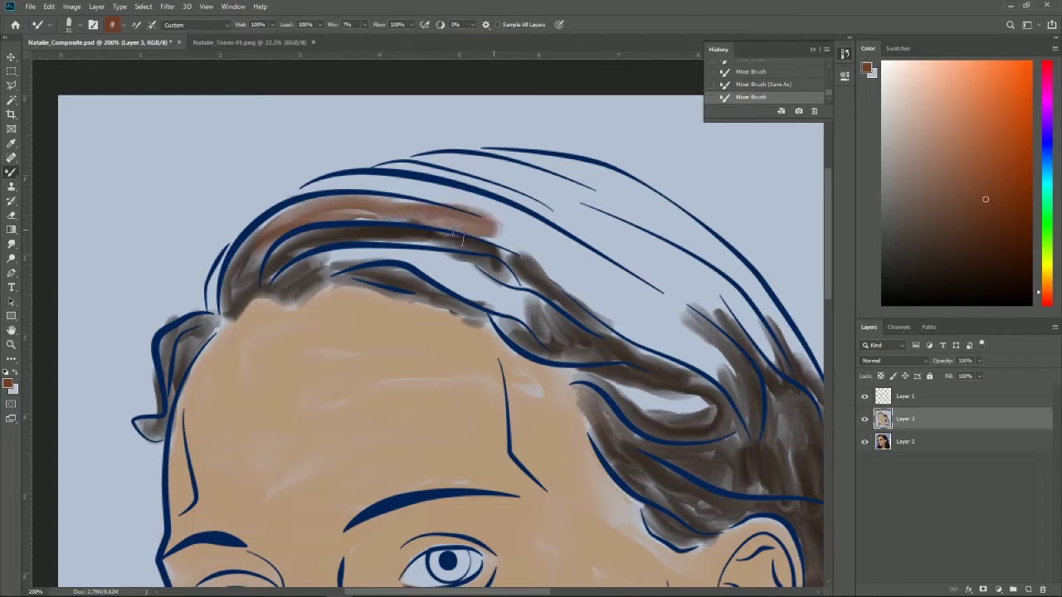
{"action": "left_click_drag", "start_coordinate": [330, 264], "coordinate": [434, 271]}
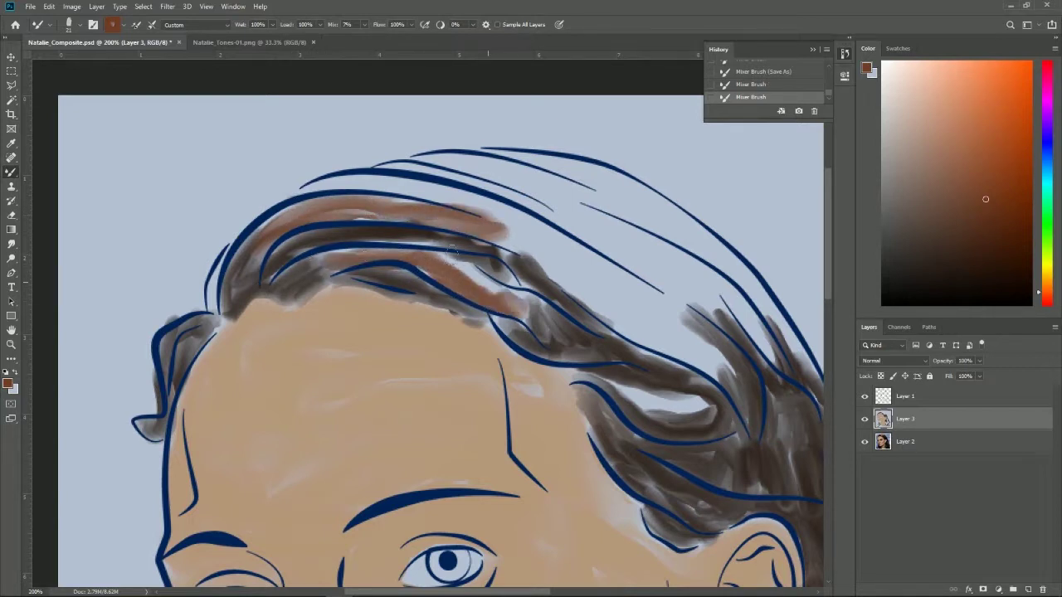
{"action": "mouse_move", "coordinate": [514, 278]}
{"action": "left_mouse_down"}
{"action": "mouse_move", "coordinate": [628, 365]}
{"action": "mouse_move", "coordinate": [639, 400]}
{"action": "left_mouse_up"}
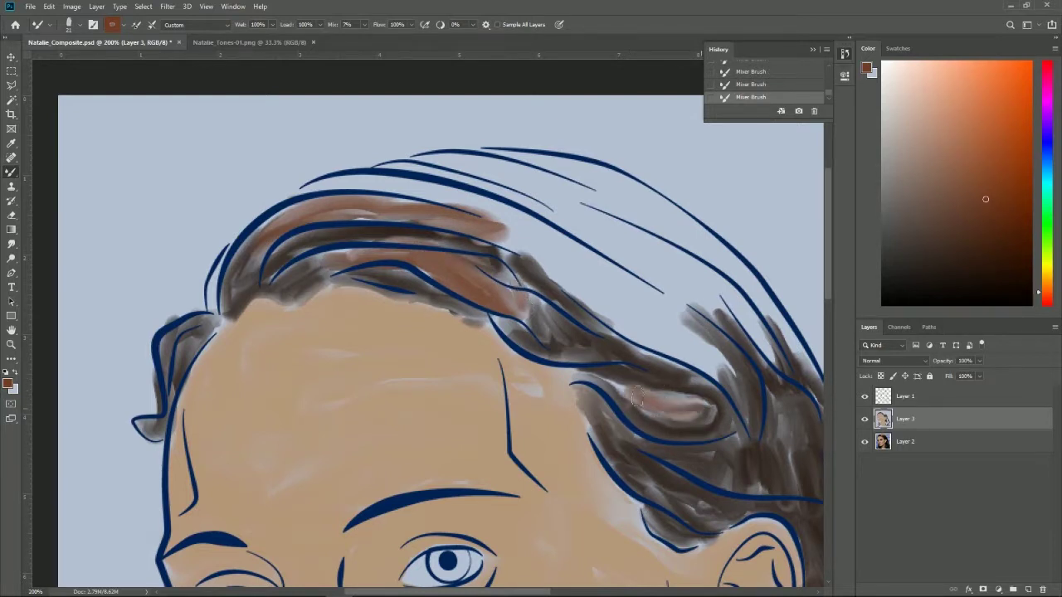
{"action": "left_click_drag", "start_coordinate": [209, 306], "coordinate": [219, 263]}
{"action": "left_click_drag", "start_coordinate": [409, 183], "coordinate": [668, 342]}
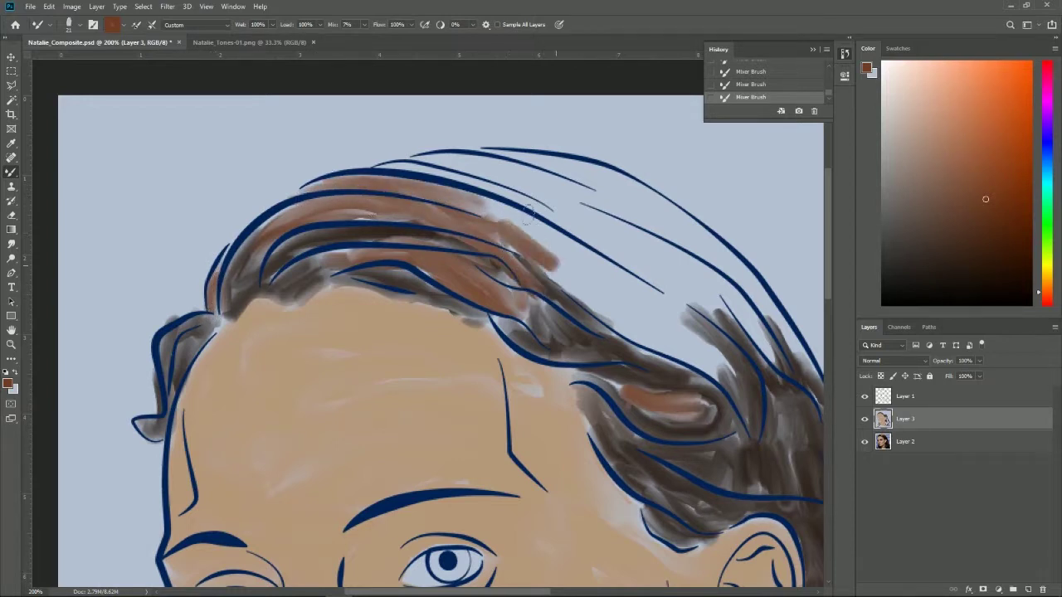
{"action": "mouse_move", "coordinate": [600, 301]}
{"action": "left_mouse_down"}
{"action": "mouse_move", "coordinate": [465, 203]}
{"action": "mouse_move", "coordinate": [670, 340]}
{"action": "left_mouse_up"}
{"action": "mouse_move", "coordinate": [516, 241]}
{"action": "left_mouse_down"}
{"action": "mouse_move", "coordinate": [618, 320]}
{"action": "mouse_move", "coordinate": [714, 369]}
{"action": "mouse_move", "coordinate": [592, 258]}
{"action": "mouse_move", "coordinate": [664, 294]}
{"action": "mouse_move", "coordinate": [581, 245]}
{"action": "mouse_move", "coordinate": [724, 307]}
{"action": "mouse_move", "coordinate": [692, 286]}
{"action": "mouse_move", "coordinate": [751, 348]}
{"action": "mouse_move", "coordinate": [732, 290]}
{"action": "mouse_move", "coordinate": [766, 373]}
{"action": "mouse_move", "coordinate": [730, 290]}
{"action": "mouse_move", "coordinate": [552, 191]}
{"action": "mouse_move", "coordinate": [701, 286]}
{"action": "mouse_move", "coordinate": [455, 168]}
{"action": "mouse_move", "coordinate": [670, 289]}
{"action": "mouse_move", "coordinate": [455, 211]}
{"action": "left_mouse_up"}
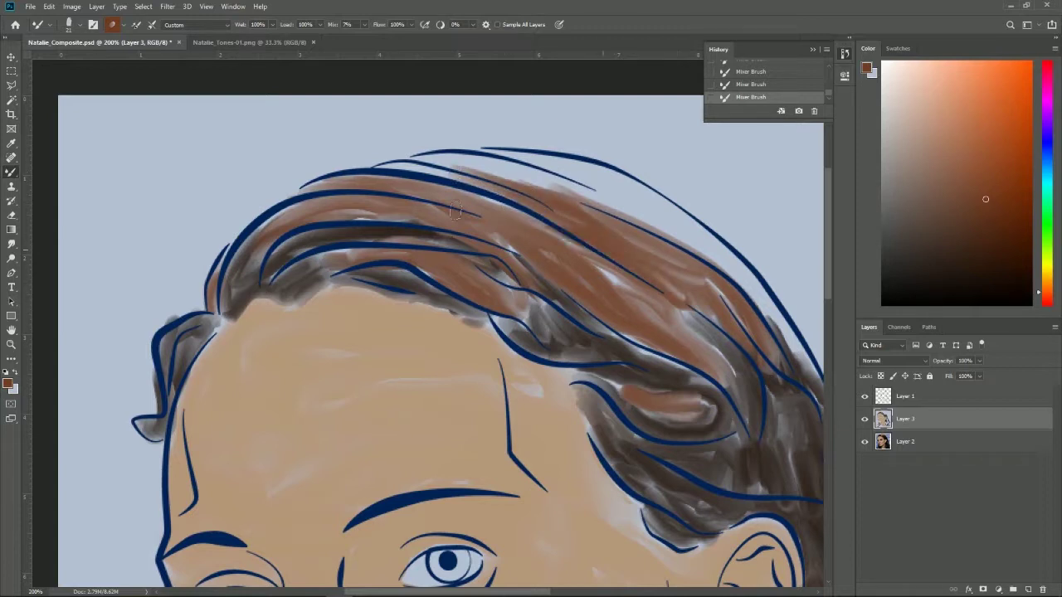
{"action": "mouse_move", "coordinate": [387, 177]}
{"action": "left_mouse_down"}
{"action": "mouse_move", "coordinate": [498, 169]}
{"action": "mouse_move", "coordinate": [465, 170]}
{"action": "mouse_move", "coordinate": [610, 203]}
{"action": "mouse_move", "coordinate": [519, 153]}
{"action": "mouse_move", "coordinate": [491, 156]}
{"action": "mouse_move", "coordinate": [593, 178]}
{"action": "mouse_move", "coordinate": [647, 222]}
{"action": "mouse_move", "coordinate": [549, 212]}
{"action": "mouse_move", "coordinate": [547, 196]}
{"action": "mouse_move", "coordinate": [576, 200]}
{"action": "mouse_move", "coordinate": [523, 158]}
{"action": "mouse_move", "coordinate": [643, 261]}
{"action": "mouse_move", "coordinate": [521, 155]}
{"action": "mouse_move", "coordinate": [671, 290]}
{"action": "left_mouse_up"}
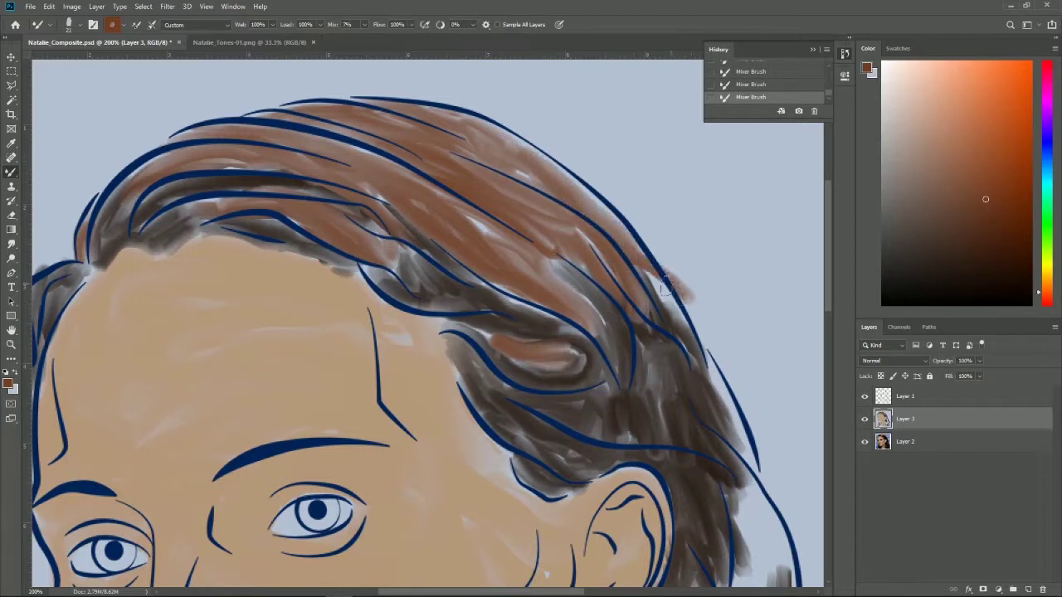
Step: Redo the top-right hair edge in brown and blend paint between the strands
{"action": "key", "text": "ctrl+z"}
{"action": "key", "text": "ctrl+z"}
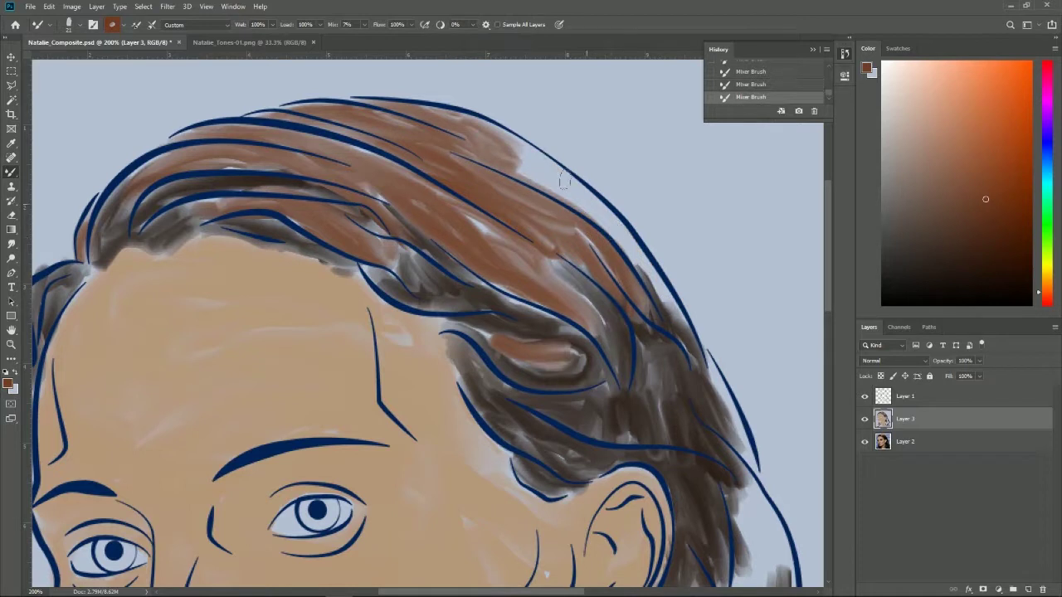
{"action": "mouse_move", "coordinate": [594, 217]}
{"action": "left_mouse_down"}
{"action": "mouse_move", "coordinate": [515, 149]}
{"action": "mouse_move", "coordinate": [531, 151]}
{"action": "mouse_move", "coordinate": [633, 247]}
{"action": "mouse_move", "coordinate": [667, 309]}
{"action": "left_mouse_up"}
{"action": "mouse_move", "coordinate": [621, 222]}
{"action": "left_mouse_down"}
{"action": "mouse_move", "coordinate": [584, 224]}
{"action": "mouse_move", "coordinate": [571, 253]}
{"action": "mouse_move", "coordinate": [586, 327]}
{"action": "left_mouse_up"}
{"action": "left_click_drag", "start_coordinate": [548, 278], "coordinate": [591, 330]}
{"action": "left_click_drag", "start_coordinate": [529, 259], "coordinate": [618, 336]}
{"action": "left_click_drag", "start_coordinate": [561, 297], "coordinate": [618, 336]}
{"action": "mouse_move", "coordinate": [471, 249]}
{"action": "left_mouse_down"}
{"action": "mouse_move", "coordinate": [458, 239]}
{"action": "mouse_move", "coordinate": [481, 226]}
{"action": "mouse_move", "coordinate": [384, 197]}
{"action": "left_mouse_up"}
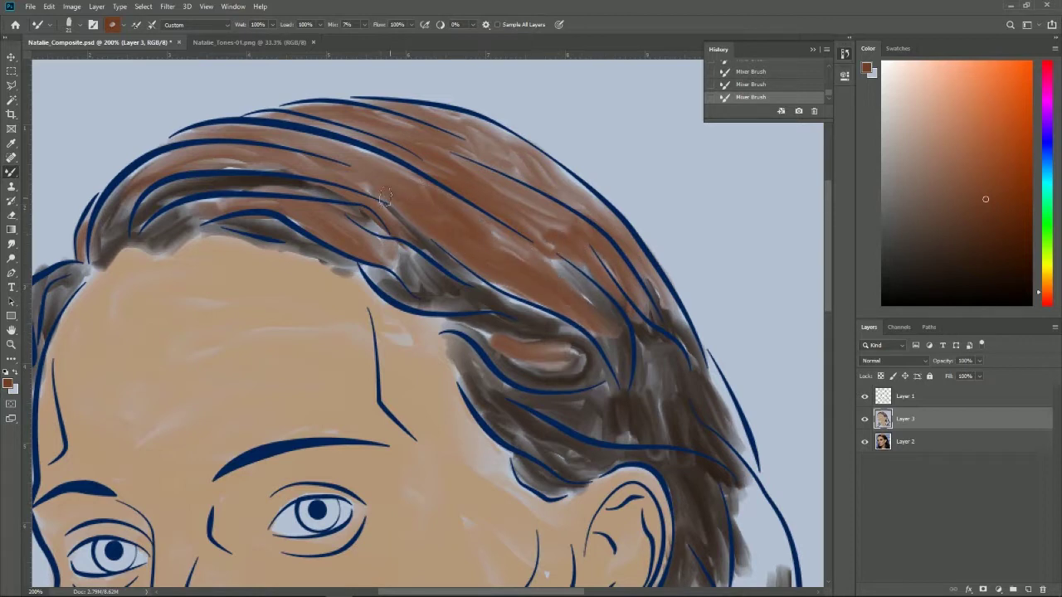
{"action": "left_click_drag", "start_coordinate": [390, 162], "coordinate": [347, 141]}
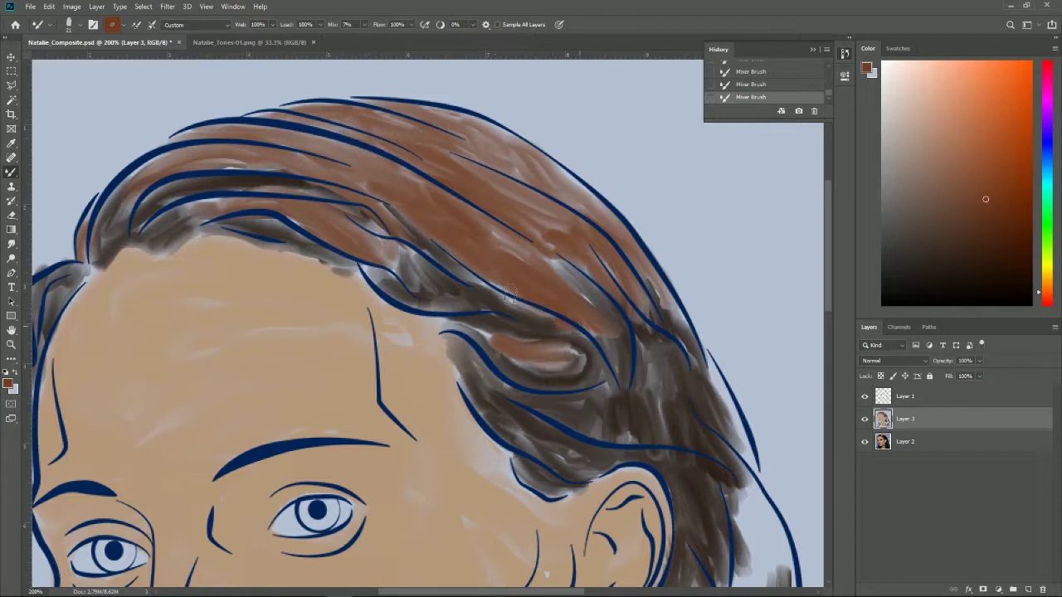
{"action": "left_click_drag", "start_coordinate": [519, 294], "coordinate": [481, 269]}
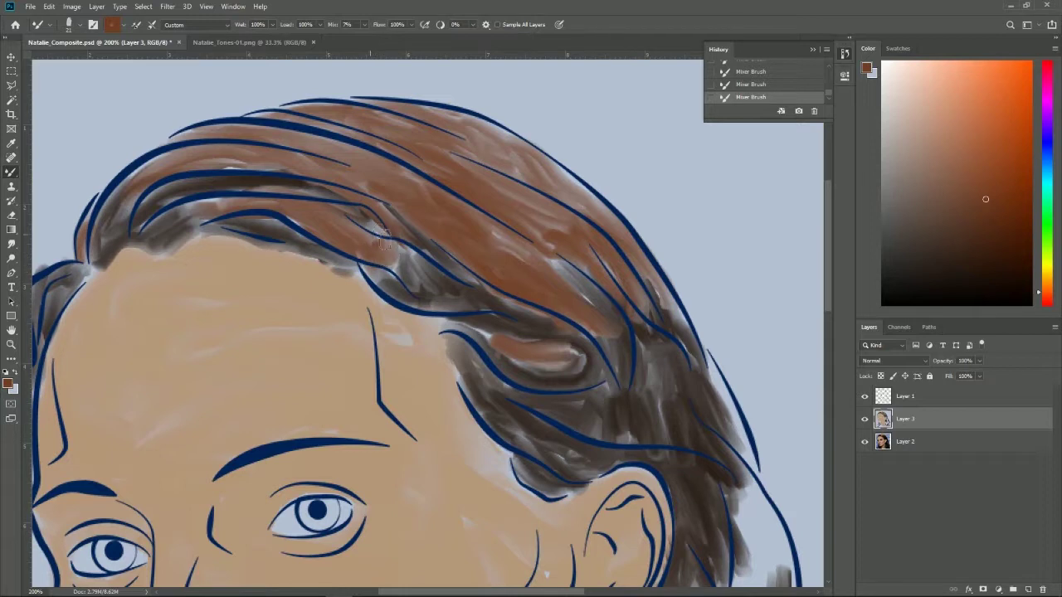
{"action": "left_click_drag", "start_coordinate": [378, 235], "coordinate": [398, 213]}
{"action": "left_click_drag", "start_coordinate": [665, 387], "coordinate": [548, 185]}
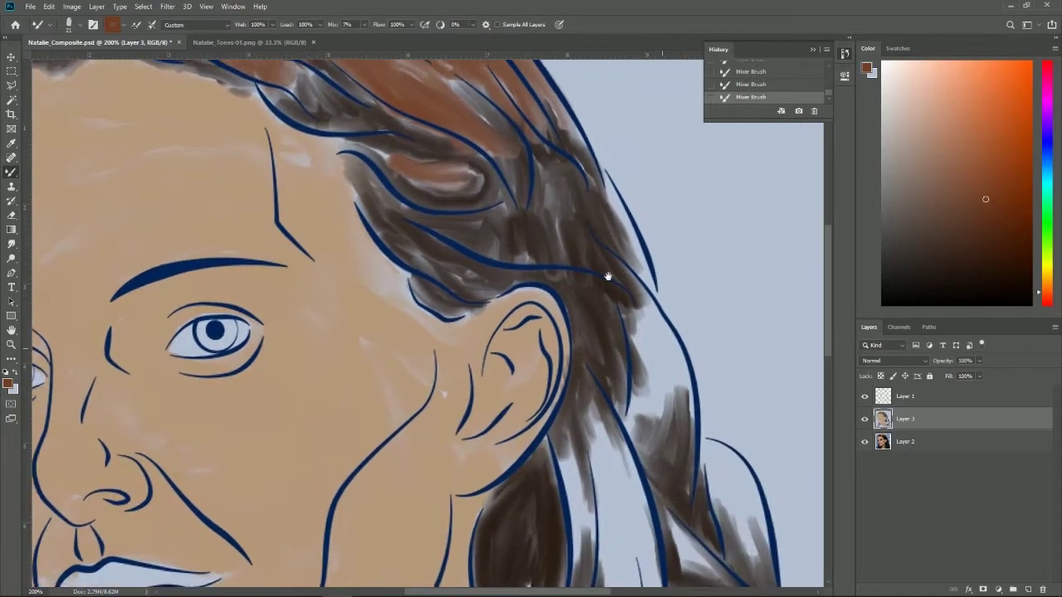
Step: Blend reddish-brown and grey into the upper-right hair strand
{"action": "left_click_drag", "start_coordinate": [591, 159], "coordinate": [635, 270]}
{"action": "left_click_drag", "start_coordinate": [615, 221], "coordinate": [640, 282]}
{"action": "mouse_move", "coordinate": [626, 368]}
{"action": "left_mouse_down"}
{"action": "mouse_move", "coordinate": [631, 315]}
{"action": "mouse_move", "coordinate": [627, 382]}
{"action": "mouse_move", "coordinate": [639, 286]}
{"action": "mouse_move", "coordinate": [664, 369]}
{"action": "left_mouse_up"}
{"action": "mouse_move", "coordinate": [643, 323]}
{"action": "left_mouse_down"}
{"action": "mouse_move", "coordinate": [621, 277]}
{"action": "mouse_move", "coordinate": [639, 382]}
{"action": "mouse_move", "coordinate": [619, 335]}
{"action": "left_mouse_up"}
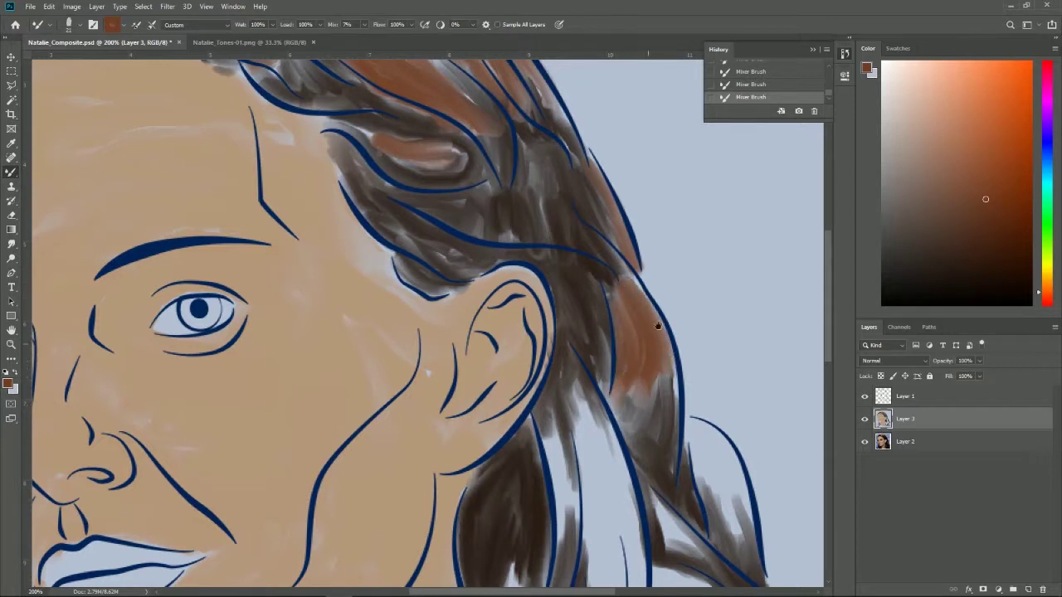
{"action": "scroll", "coordinate": [658, 326], "scroll_direction": "down", "scroll_amount": 5}
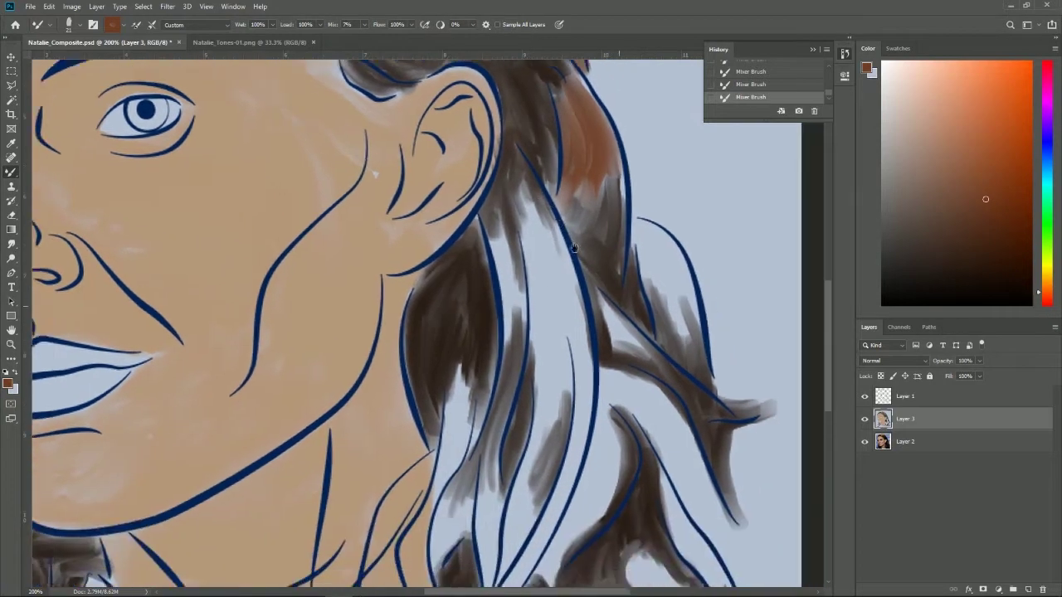
{"action": "left_click_drag", "start_coordinate": [658, 326], "coordinate": [615, 247]}
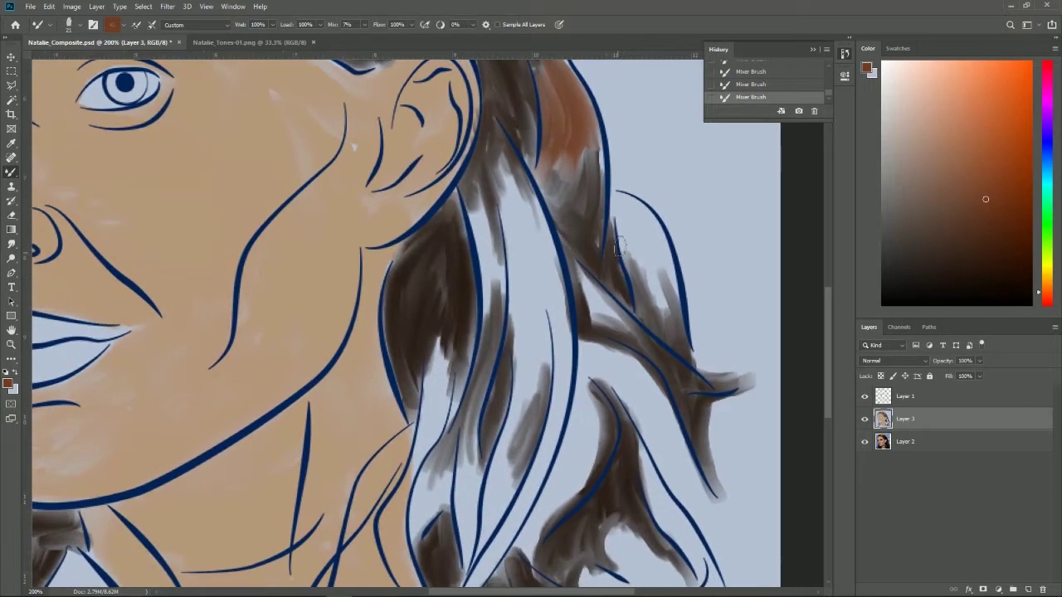
Step: Paint reddish-brown strokes down the hair strand beside the neck
{"action": "left_click_drag", "start_coordinate": [615, 207], "coordinate": [658, 297]}
{"action": "mouse_move", "coordinate": [631, 232]}
{"action": "left_mouse_down"}
{"action": "mouse_move", "coordinate": [615, 201]}
{"action": "mouse_move", "coordinate": [659, 242]}
{"action": "mouse_move", "coordinate": [674, 303]}
{"action": "mouse_move", "coordinate": [615, 200]}
{"action": "mouse_move", "coordinate": [645, 215]}
{"action": "mouse_move", "coordinate": [655, 287]}
{"action": "mouse_move", "coordinate": [588, 224]}
{"action": "mouse_move", "coordinate": [597, 240]}
{"action": "left_mouse_up"}
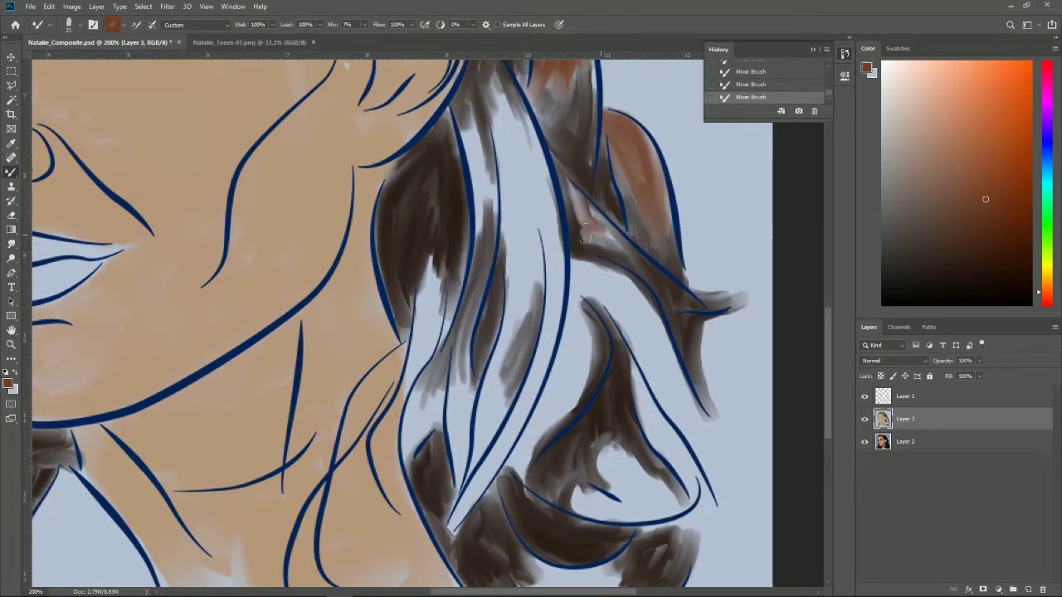
{"action": "mouse_move", "coordinate": [572, 200]}
{"action": "left_mouse_down"}
{"action": "mouse_move", "coordinate": [610, 249]}
{"action": "mouse_move", "coordinate": [571, 327]}
{"action": "left_mouse_up"}
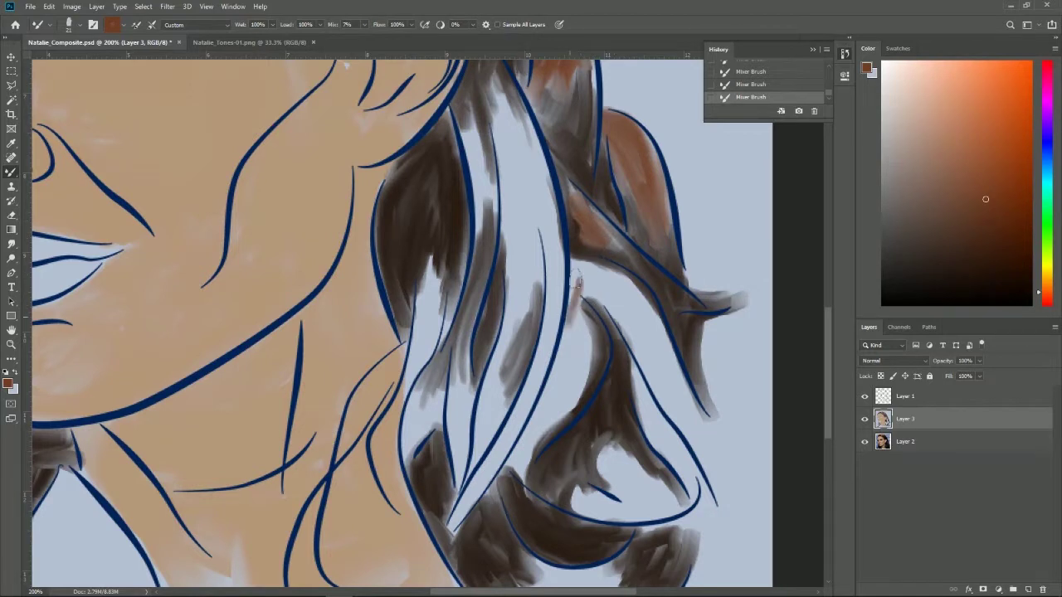
{"action": "mouse_move", "coordinate": [581, 270]}
{"action": "left_mouse_down"}
{"action": "mouse_move", "coordinate": [565, 348]}
{"action": "mouse_move", "coordinate": [612, 303]}
{"action": "mouse_move", "coordinate": [647, 370]}
{"action": "left_mouse_up"}
{"action": "mouse_move", "coordinate": [613, 287]}
{"action": "left_mouse_down"}
{"action": "mouse_move", "coordinate": [664, 377]}
{"action": "mouse_move", "coordinate": [668, 357]}
{"action": "mouse_move", "coordinate": [677, 373]}
{"action": "mouse_move", "coordinate": [629, 307]}
{"action": "mouse_move", "coordinate": [666, 394]}
{"action": "left_mouse_up"}
Step: Extend brown and dark smears down the lower hair strand
{"action": "mouse_move", "coordinate": [652, 357]}
{"action": "left_mouse_down"}
{"action": "mouse_move", "coordinate": [685, 427]}
{"action": "mouse_move", "coordinate": [714, 440]}
{"action": "mouse_move", "coordinate": [701, 431]}
{"action": "left_mouse_up"}
{"action": "left_click_drag", "start_coordinate": [660, 336], "coordinate": [721, 494]}
{"action": "mouse_move", "coordinate": [664, 398]}
{"action": "left_mouse_down"}
{"action": "mouse_move", "coordinate": [722, 490]}
{"action": "mouse_move", "coordinate": [726, 473]}
{"action": "left_mouse_up"}
{"action": "left_click_drag", "start_coordinate": [630, 369], "coordinate": [689, 490]}
{"action": "left_click_drag", "start_coordinate": [672, 431], "coordinate": [697, 502]}
{"action": "left_click_drag", "start_coordinate": [651, 381], "coordinate": [690, 488]}
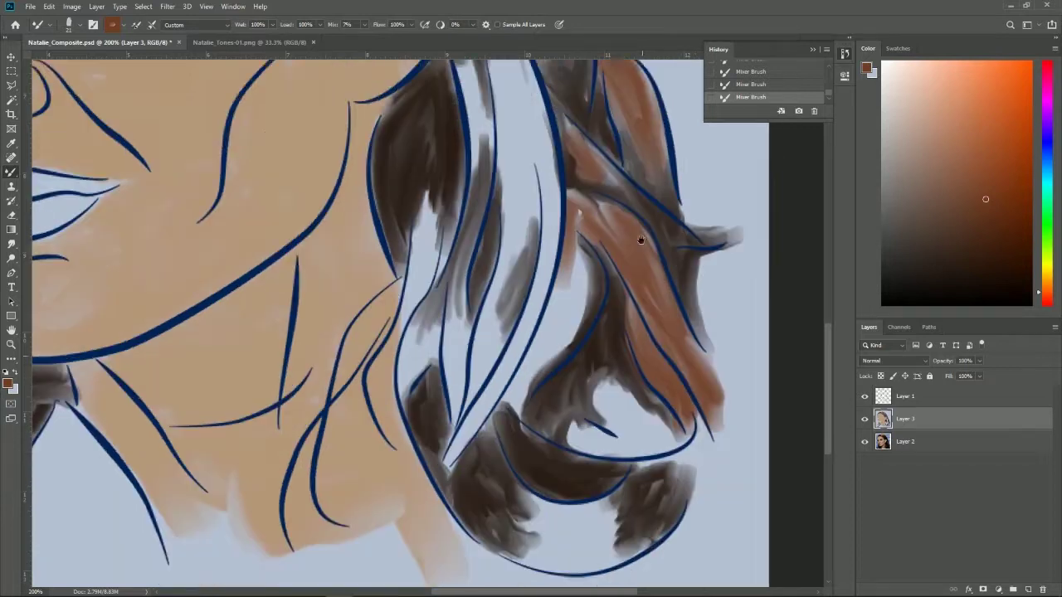
Step: Paint reddish-brown over the dark curl and cover the light-blue gap above it
{"action": "scroll", "coordinate": [645, 373], "scroll_direction": "down", "scroll_amount": 5}
{"action": "mouse_move", "coordinate": [573, 336]}
{"action": "left_mouse_down"}
{"action": "mouse_move", "coordinate": [639, 369]}
{"action": "mouse_move", "coordinate": [610, 362]}
{"action": "mouse_move", "coordinate": [601, 315]}
{"action": "left_mouse_up"}
{"action": "mouse_move", "coordinate": [639, 361]}
{"action": "left_mouse_down"}
{"action": "mouse_move", "coordinate": [595, 308]}
{"action": "mouse_move", "coordinate": [599, 289]}
{"action": "mouse_move", "coordinate": [667, 355]}
{"action": "mouse_move", "coordinate": [628, 344]}
{"action": "mouse_move", "coordinate": [593, 278]}
{"action": "left_mouse_up"}
{"action": "left_click_drag", "start_coordinate": [670, 355], "coordinate": [643, 337]}
{"action": "left_click_drag", "start_coordinate": [515, 319], "coordinate": [571, 247]}
{"action": "left_click_drag", "start_coordinate": [521, 292], "coordinate": [574, 174]}
{"action": "mouse_move", "coordinate": [591, 259]}
{"action": "left_mouse_down"}
{"action": "mouse_move", "coordinate": [581, 201]}
{"action": "mouse_move", "coordinate": [566, 249]}
{"action": "left_mouse_up"}
{"action": "mouse_move", "coordinate": [514, 307]}
{"action": "left_mouse_down"}
{"action": "mouse_move", "coordinate": [538, 258]}
{"action": "mouse_move", "coordinate": [536, 274]}
{"action": "left_mouse_up"}
Step: Paint brown across the lower curl and darken the light hair strands
{"action": "left_click_drag", "start_coordinate": [629, 413], "coordinate": [537, 434]}
{"action": "mouse_move", "coordinate": [622, 436]}
{"action": "left_mouse_down"}
{"action": "mouse_move", "coordinate": [555, 480]}
{"action": "mouse_move", "coordinate": [634, 465]}
{"action": "mouse_move", "coordinate": [547, 467]}
{"action": "mouse_move", "coordinate": [643, 452]}
{"action": "mouse_move", "coordinate": [533, 419]}
{"action": "left_mouse_up"}
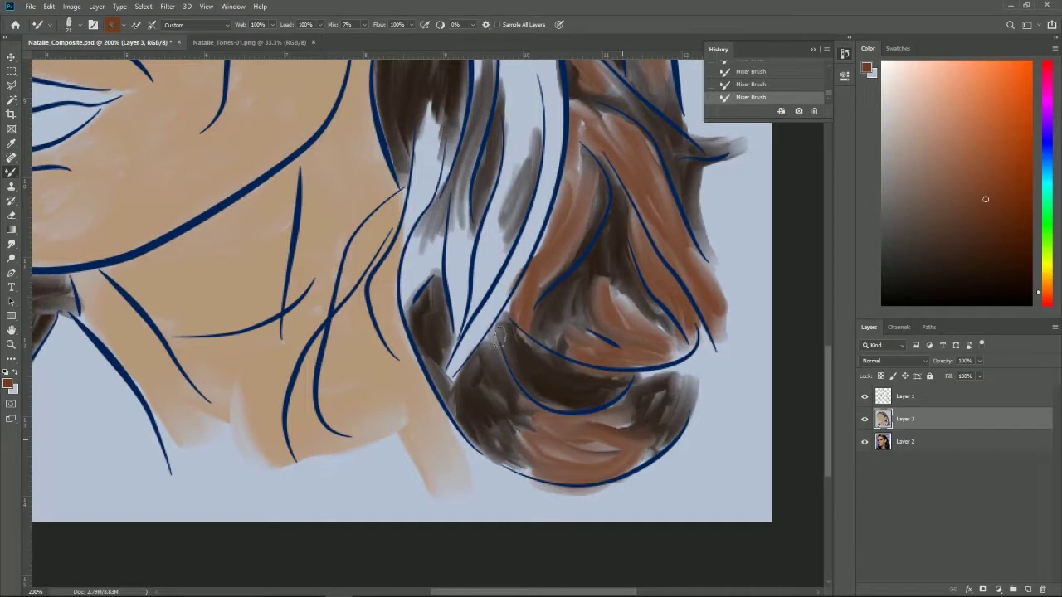
{"action": "left_click_drag", "start_coordinate": [460, 353], "coordinate": [507, 283]}
{"action": "mouse_move", "coordinate": [473, 332]}
{"action": "left_mouse_down"}
{"action": "mouse_move", "coordinate": [527, 218]}
{"action": "mouse_move", "coordinate": [468, 405]}
{"action": "mouse_move", "coordinate": [440, 423]}
{"action": "mouse_move", "coordinate": [456, 339]}
{"action": "left_mouse_up"}
{"action": "mouse_move", "coordinate": [456, 354]}
{"action": "left_mouse_down"}
{"action": "mouse_move", "coordinate": [473, 199]}
{"action": "mouse_move", "coordinate": [470, 208]}
{"action": "mouse_move", "coordinate": [505, 222]}
{"action": "mouse_move", "coordinate": [501, 154]}
{"action": "left_mouse_up"}
{"action": "mouse_move", "coordinate": [498, 191]}
{"action": "left_mouse_down"}
{"action": "mouse_move", "coordinate": [511, 294]}
{"action": "mouse_move", "coordinate": [486, 305]}
{"action": "mouse_move", "coordinate": [465, 150]}
{"action": "mouse_move", "coordinate": [502, 294]}
{"action": "mouse_move", "coordinate": [531, 282]}
{"action": "left_mouse_up"}
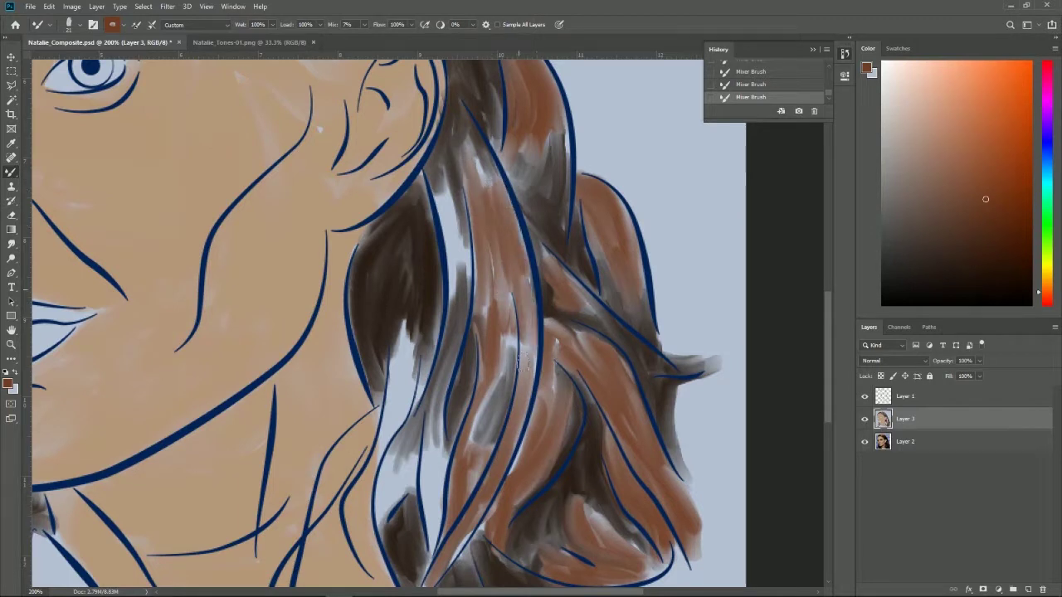
Step: Fill the light-blue gaps in the strand with brown and grey paint
{"action": "mouse_move", "coordinate": [463, 290]}
{"action": "left_mouse_down"}
{"action": "mouse_move", "coordinate": [449, 204]}
{"action": "mouse_move", "coordinate": [457, 303]}
{"action": "left_mouse_up"}
{"action": "mouse_move", "coordinate": [452, 199]}
{"action": "left_mouse_down"}
{"action": "mouse_move", "coordinate": [464, 273]}
{"action": "mouse_move", "coordinate": [460, 266]}
{"action": "left_mouse_up"}
{"action": "left_click_drag", "start_coordinate": [517, 303], "coordinate": [568, 170]}
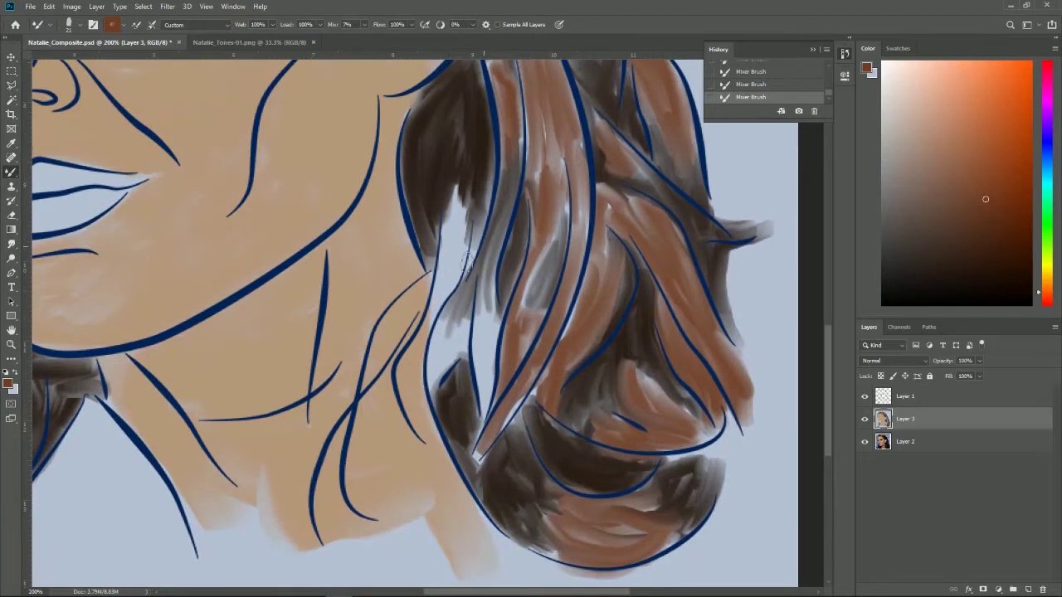
{"action": "left_click_drag", "start_coordinate": [457, 225], "coordinate": [444, 282]}
{"action": "left_click_drag", "start_coordinate": [455, 189], "coordinate": [456, 236]}
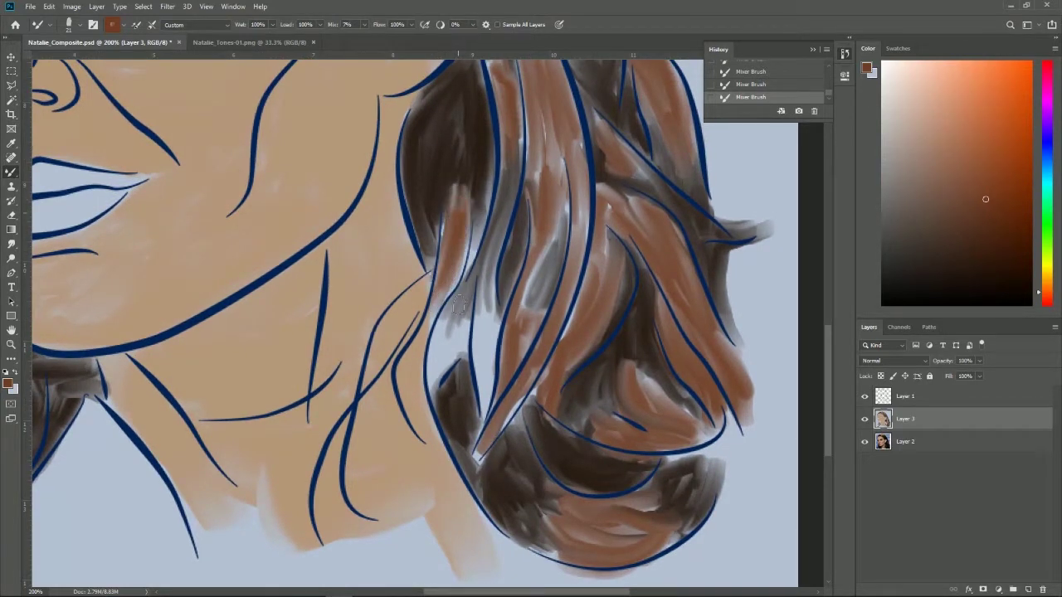
{"action": "mouse_move", "coordinate": [444, 325]}
{"action": "left_mouse_down"}
{"action": "mouse_move", "coordinate": [440, 369]}
{"action": "mouse_move", "coordinate": [469, 361]}
{"action": "mouse_move", "coordinate": [485, 385]}
{"action": "left_mouse_up"}
{"action": "left_click_drag", "start_coordinate": [487, 298], "coordinate": [490, 411]}
{"action": "left_click_drag", "start_coordinate": [438, 345], "coordinate": [422, 386]}
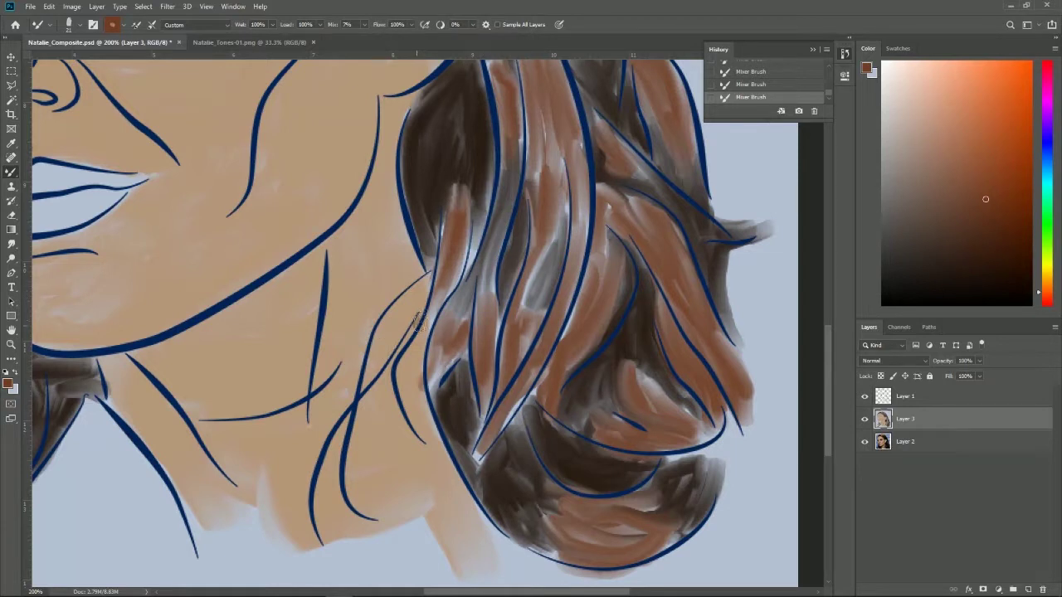
Step: Fill the gaps between the neck strands with brown and darken the left hair edge
{"action": "mouse_move", "coordinate": [428, 278]}
{"action": "left_mouse_down"}
{"action": "mouse_move", "coordinate": [355, 392]}
{"action": "mouse_move", "coordinate": [413, 291]}
{"action": "left_mouse_up"}
{"action": "left_click_drag", "start_coordinate": [348, 410], "coordinate": [319, 539]}
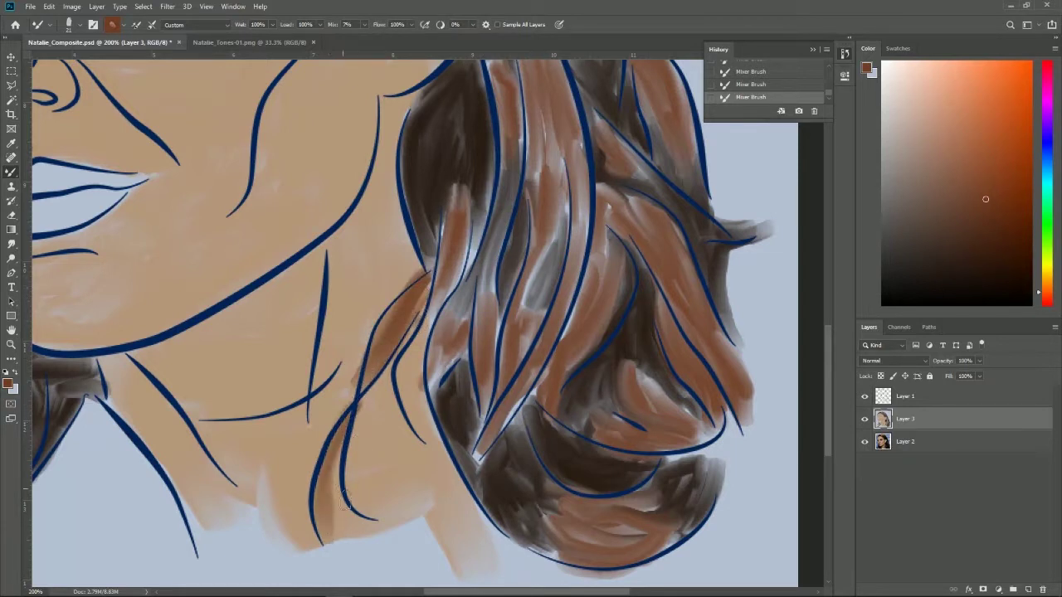
{"action": "left_click_drag", "start_coordinate": [342, 494], "coordinate": [413, 352]}
{"action": "mouse_move", "coordinate": [459, 269]}
{"action": "left_mouse_down"}
{"action": "mouse_move", "coordinate": [399, 390]}
{"action": "mouse_move", "coordinate": [398, 427]}
{"action": "left_mouse_up"}
{"action": "left_click_drag", "start_coordinate": [425, 325], "coordinate": [395, 426]}
{"action": "mouse_move", "coordinate": [347, 340]}
{"action": "left_mouse_down"}
{"action": "mouse_move", "coordinate": [560, 279]}
{"action": "mouse_move", "coordinate": [268, 351]}
{"action": "left_mouse_up"}
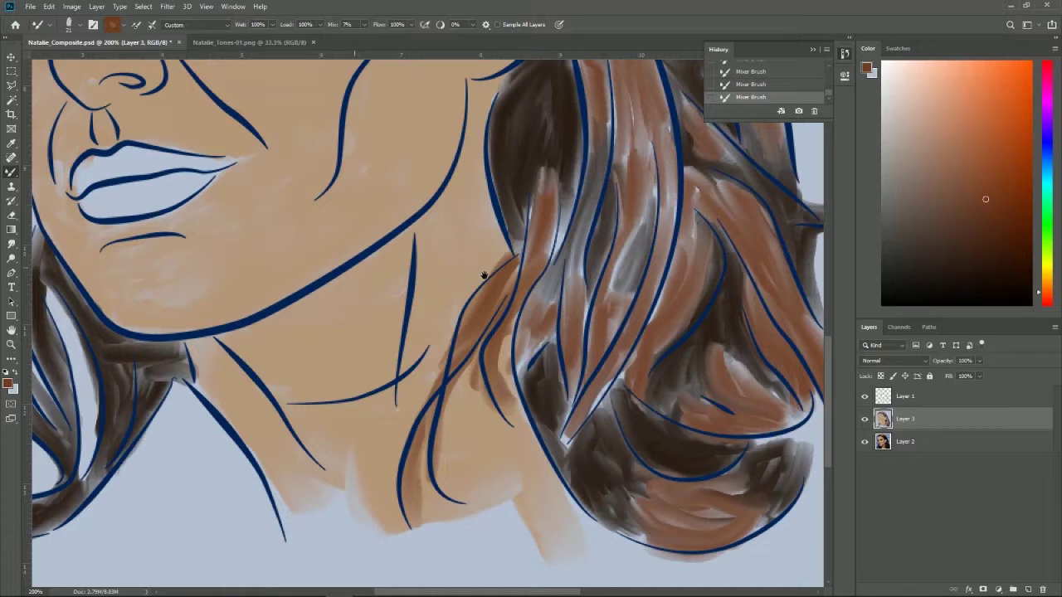
Step: Revert the stray brown strokes across the neck through the History panel, then fit the portrait on screen
{"action": "left_click_drag", "start_coordinate": [234, 347], "coordinate": [547, 181]}
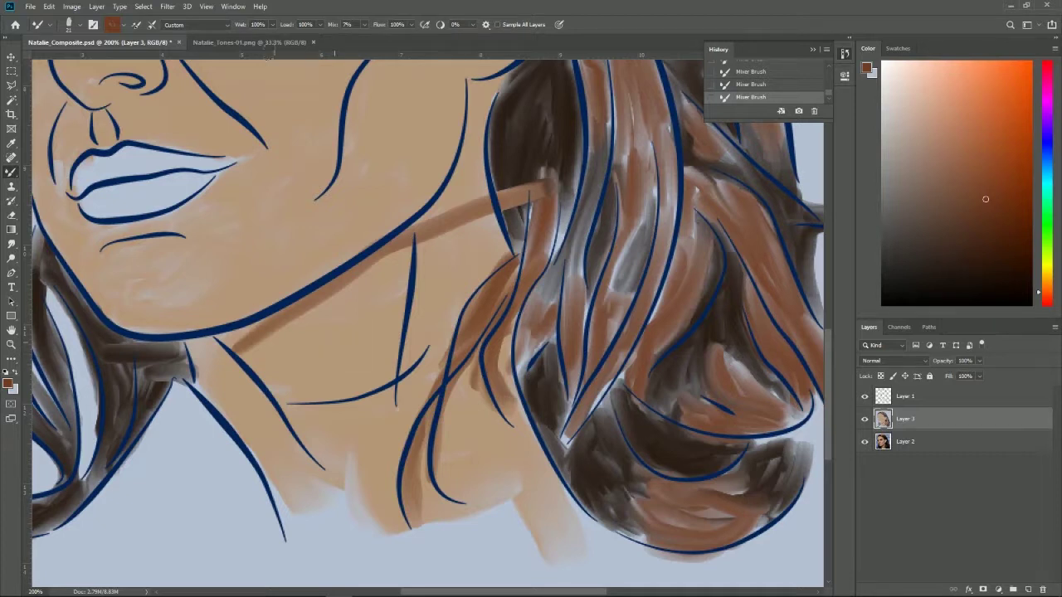
{"action": "left_click_drag", "start_coordinate": [365, 324], "coordinate": [516, 256]}
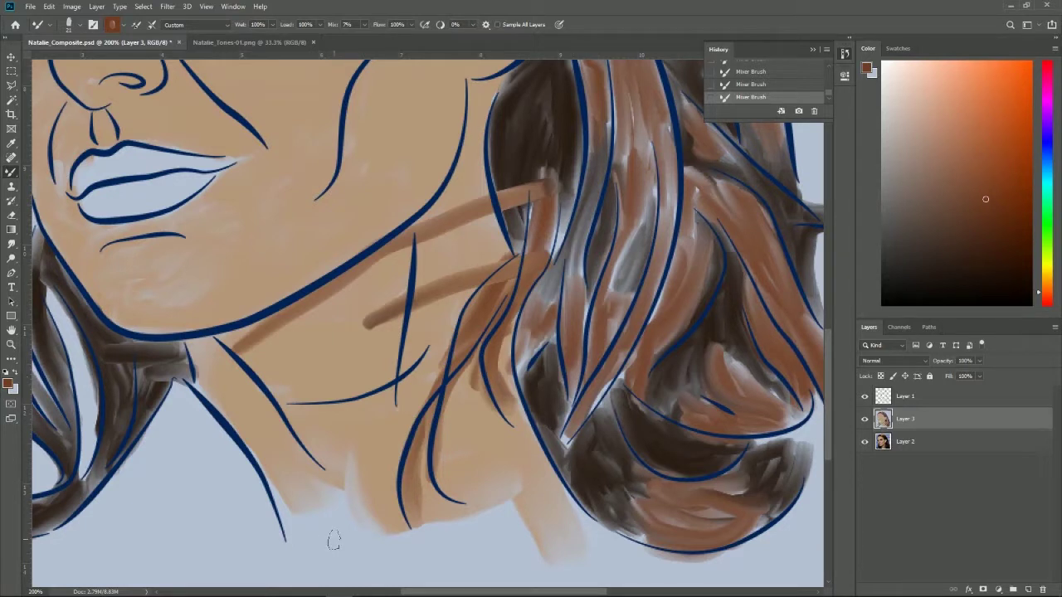
{"action": "key", "text": "ctrl+z"}
{"action": "key", "text": "ctrl+z"}
{"action": "key", "text": "ctrl+z"}
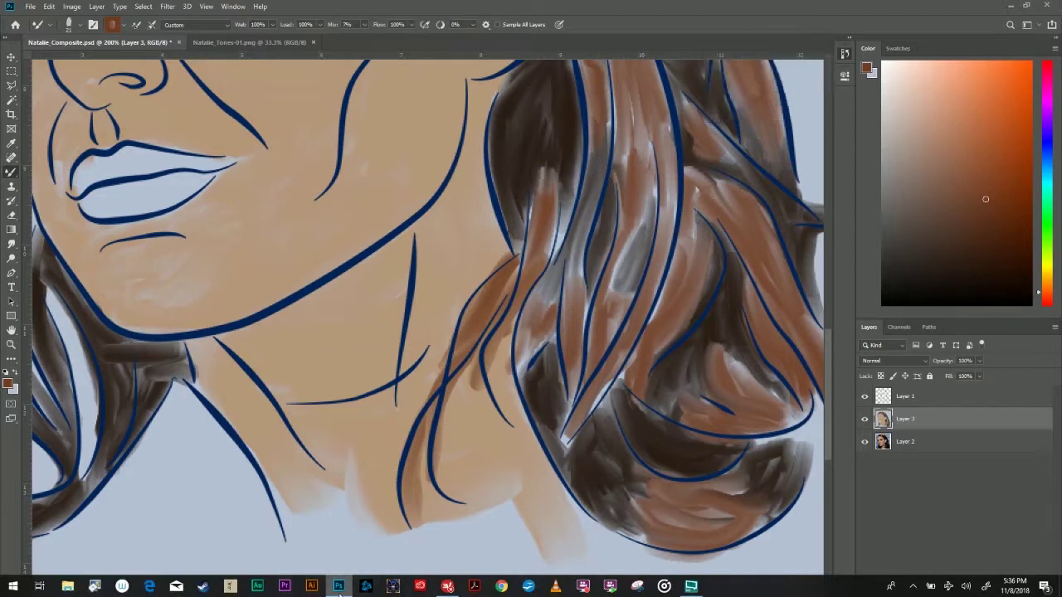
{"action": "left_click", "coordinate": [338, 589]}
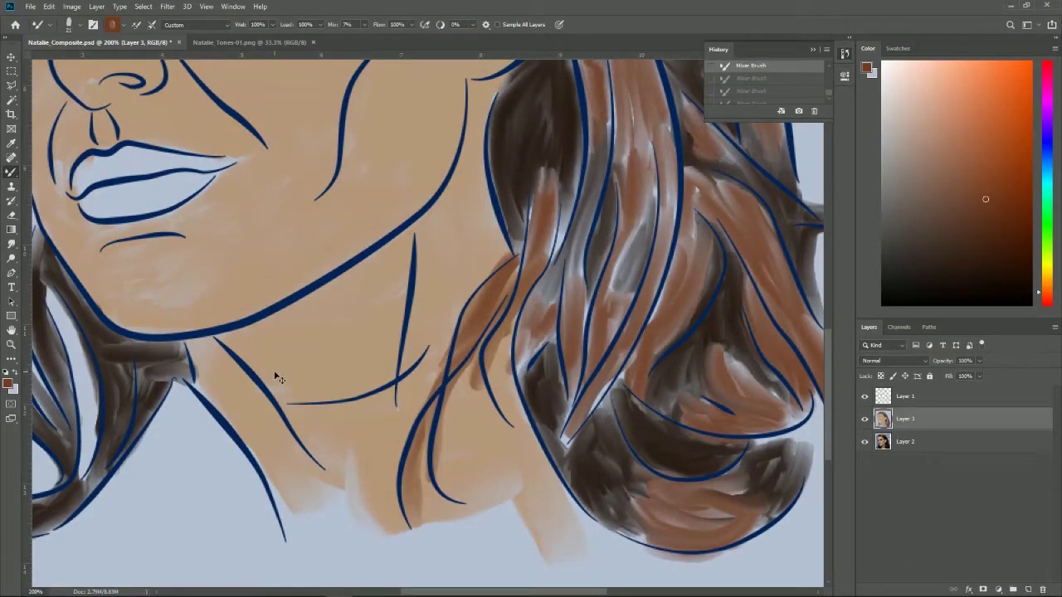
{"action": "left_click", "coordinate": [764, 80]}
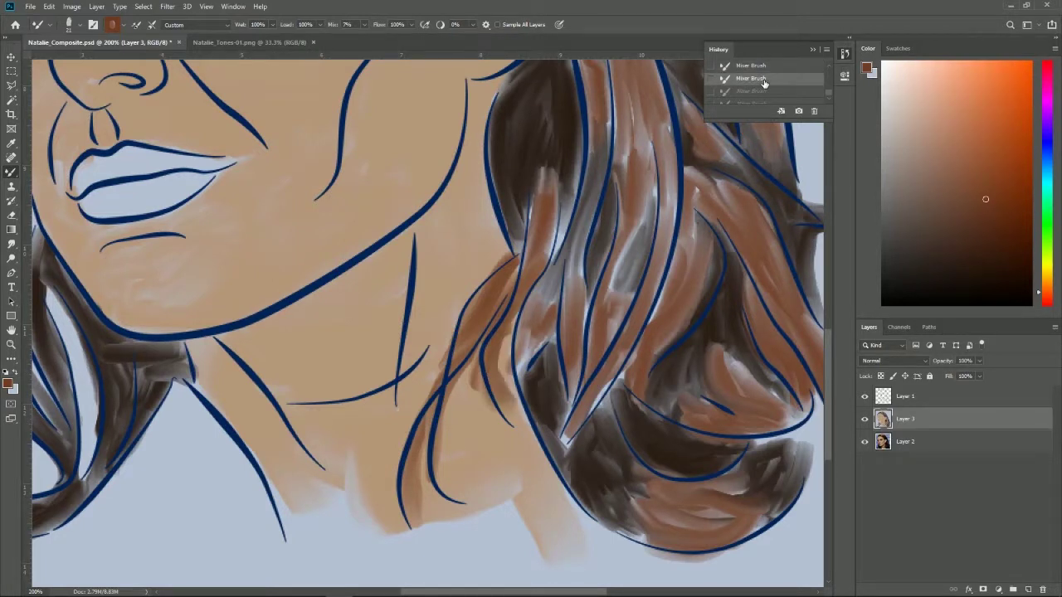
{"action": "left_click", "coordinate": [762, 94]}
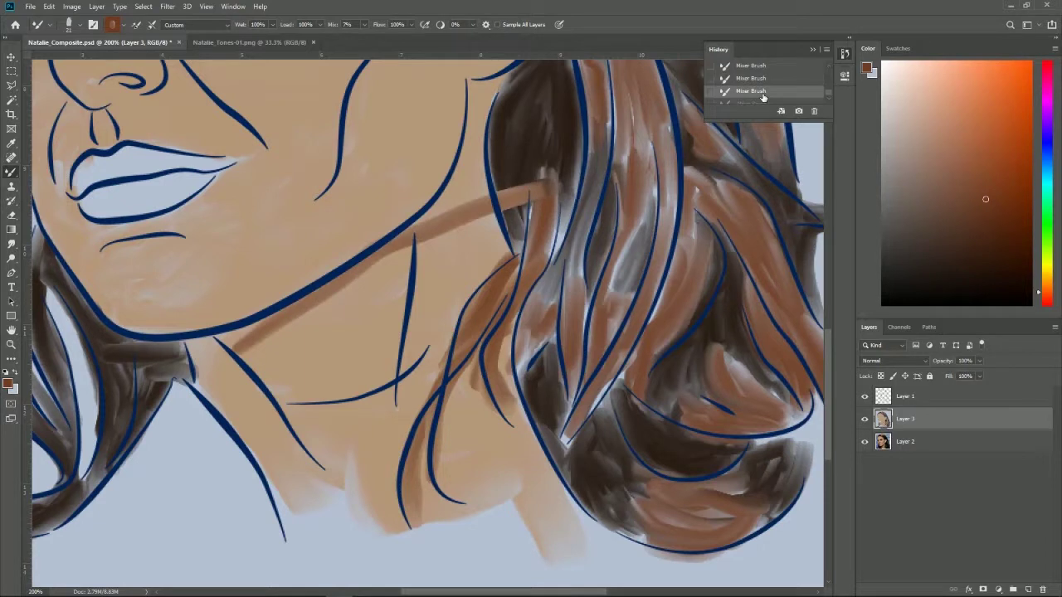
{"action": "left_click", "coordinate": [762, 79]}
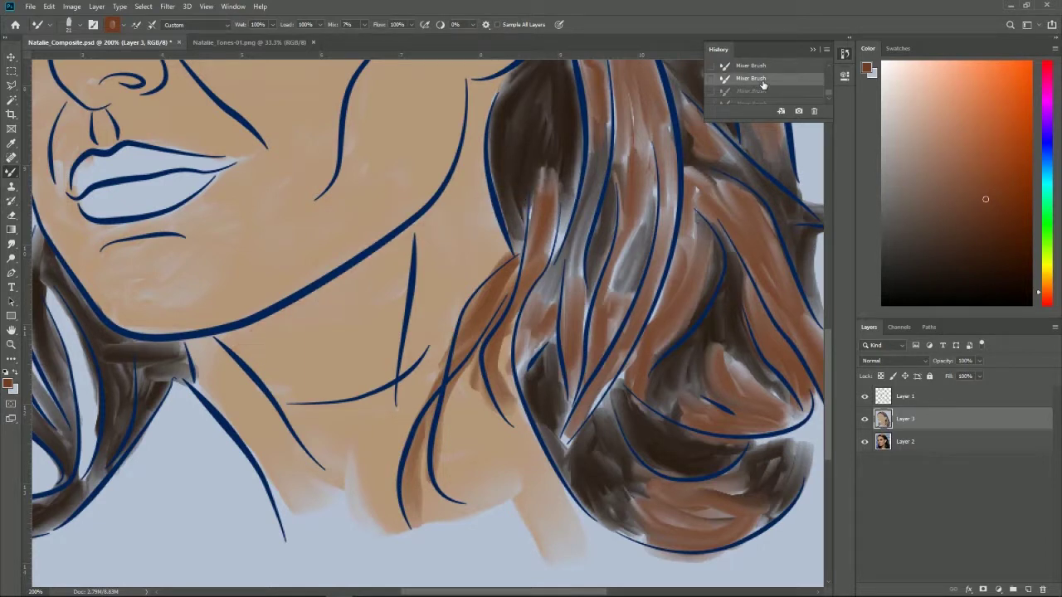
{"action": "key", "text": "ctrl+0"}
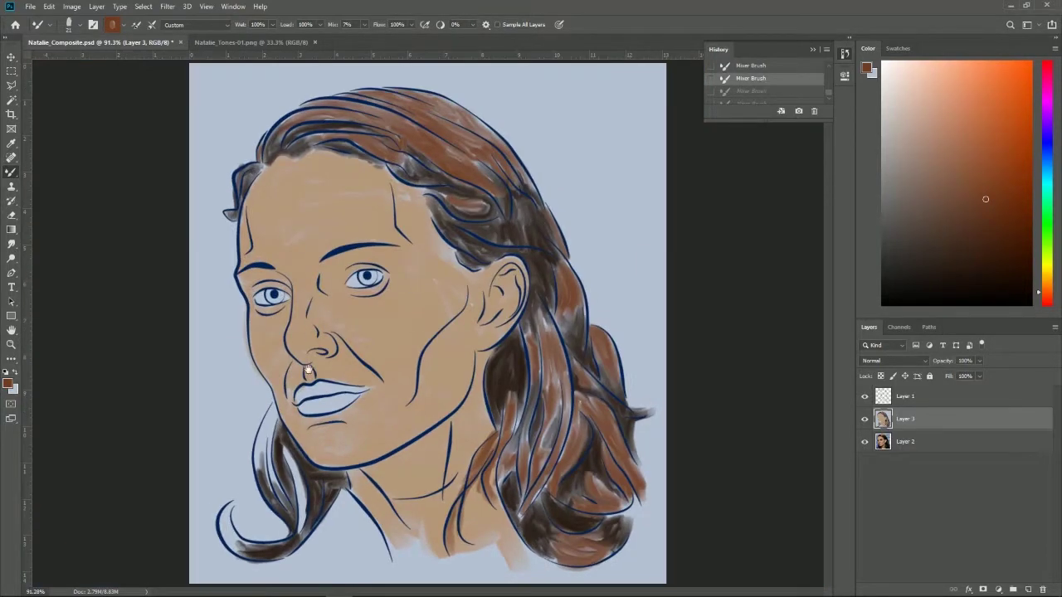
Step: Zoom in on the chin and paint lighter and darker brown into the strand below it
{"action": "left_click", "coordinate": [286, 482], "text": "ctrl"}
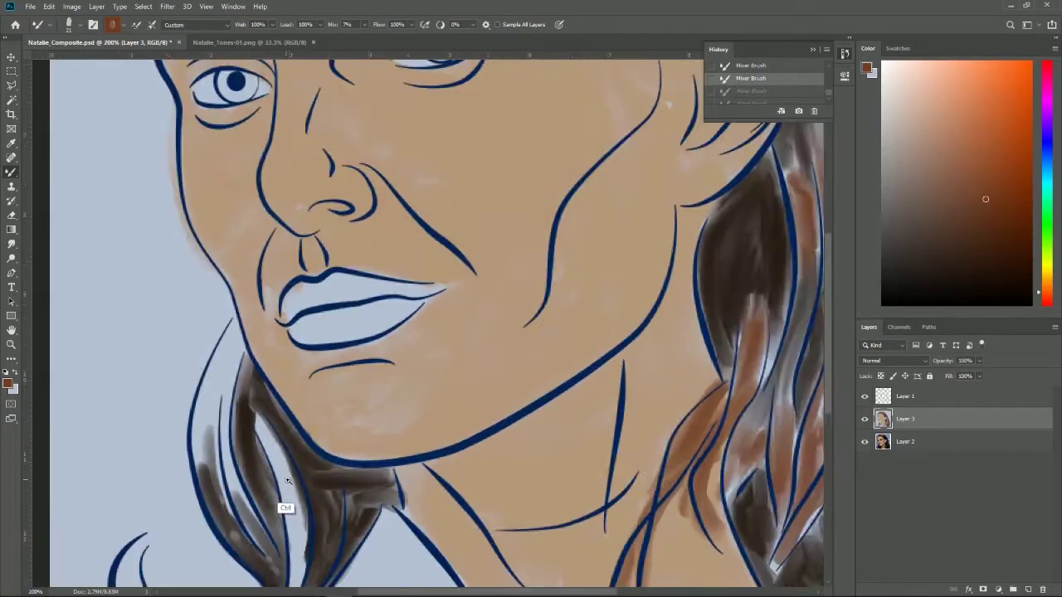
{"action": "left_click", "coordinate": [287, 482], "text": "ctrl"}
{"action": "left_click", "coordinate": [290, 467], "text": "ctrl+alt"}
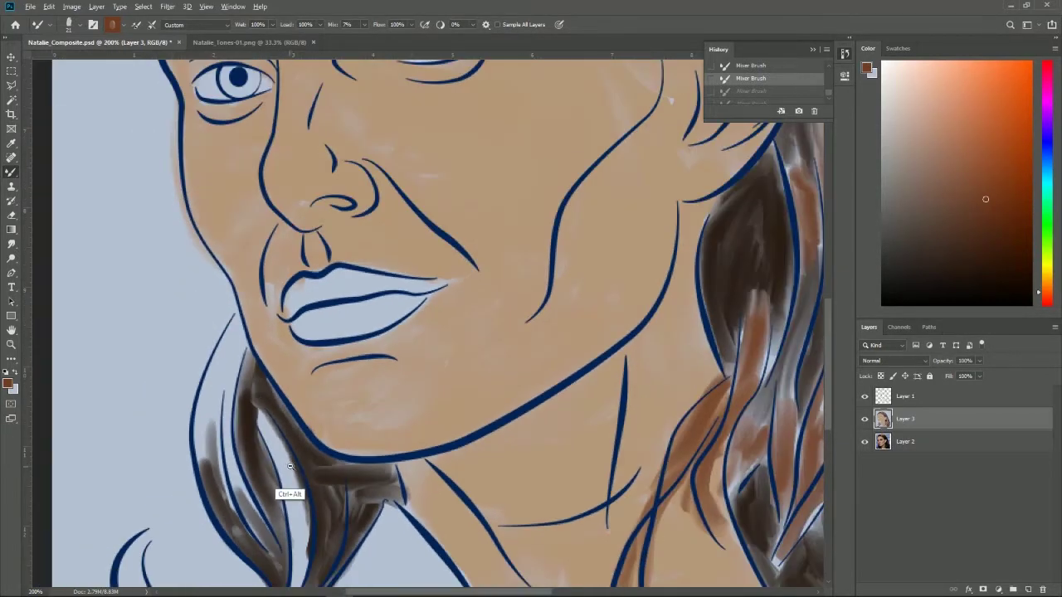
{"action": "left_click", "coordinate": [290, 467], "text": "ctrl+alt"}
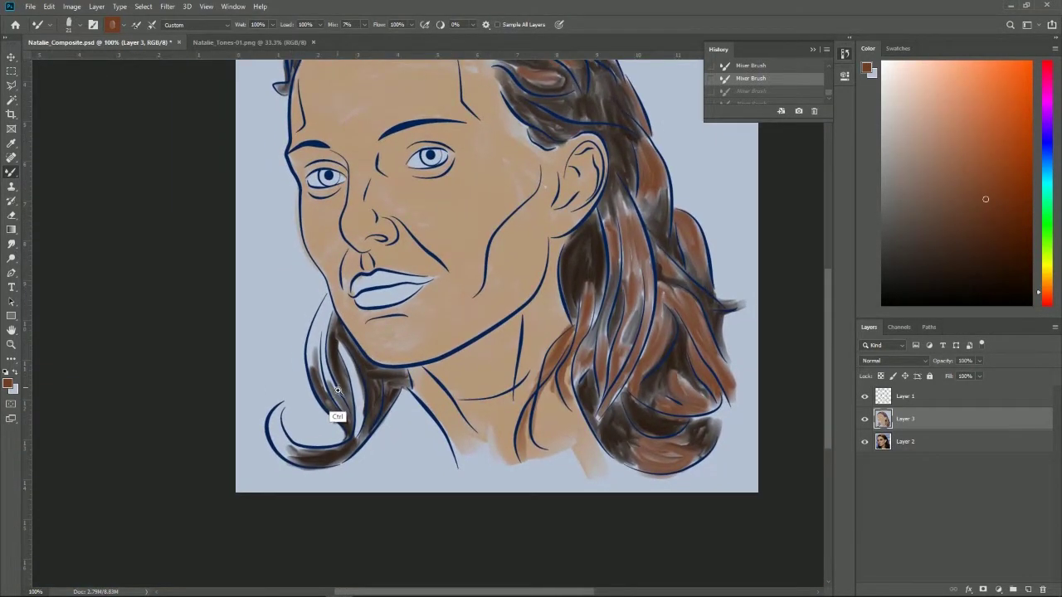
{"action": "left_click", "coordinate": [338, 390], "text": "ctrl"}
{"action": "mouse_move", "coordinate": [316, 214]}
{"action": "left_mouse_down"}
{"action": "mouse_move", "coordinate": [321, 225]}
{"action": "mouse_move", "coordinate": [286, 290]}
{"action": "mouse_move", "coordinate": [289, 340]}
{"action": "mouse_move", "coordinate": [315, 372]}
{"action": "mouse_move", "coordinate": [314, 290]}
{"action": "left_mouse_up"}
{"action": "left_click_drag", "start_coordinate": [314, 236], "coordinate": [309, 332]}
{"action": "mouse_move", "coordinate": [314, 390]}
{"action": "left_mouse_down"}
{"action": "mouse_move", "coordinate": [320, 236]}
{"action": "mouse_move", "coordinate": [286, 349]}
{"action": "left_mouse_up"}
{"action": "mouse_move", "coordinate": [320, 208]}
{"action": "left_mouse_down"}
{"action": "mouse_move", "coordinate": [306, 236]}
{"action": "mouse_move", "coordinate": [325, 257]}
{"action": "left_mouse_up"}
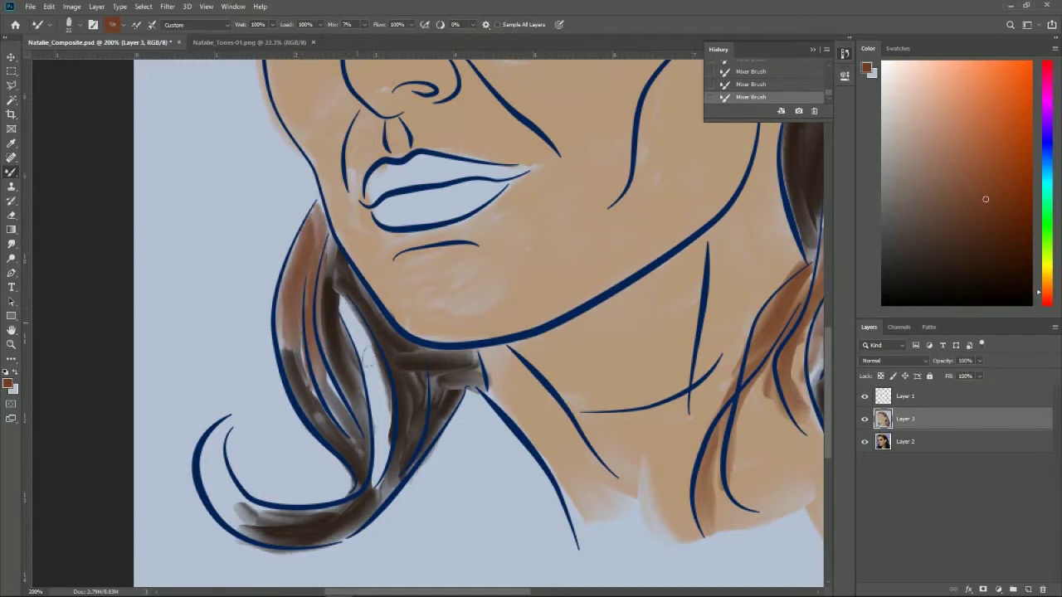
Step: Fill the inner hair strand and the lower-left curl with brown
{"action": "left_click_drag", "start_coordinate": [369, 359], "coordinate": [380, 456]}
{"action": "left_click_drag", "start_coordinate": [377, 382], "coordinate": [383, 489]}
{"action": "mouse_move", "coordinate": [336, 298]}
{"action": "left_mouse_down"}
{"action": "mouse_move", "coordinate": [363, 374]}
{"action": "mouse_move", "coordinate": [378, 492]}
{"action": "mouse_move", "coordinate": [354, 411]}
{"action": "left_mouse_up"}
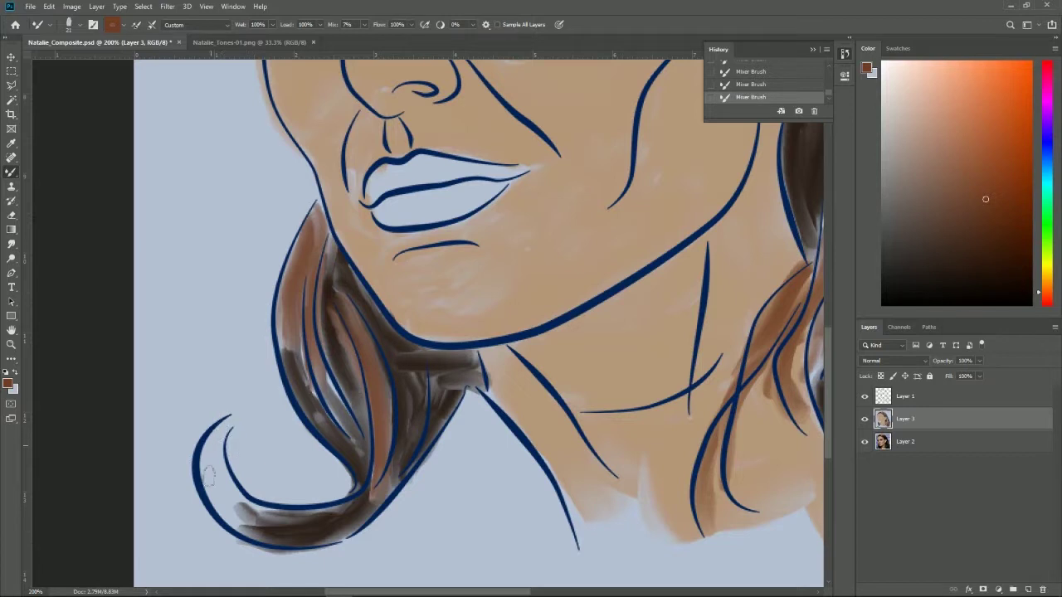
{"action": "left_click_drag", "start_coordinate": [208, 475], "coordinate": [231, 514]}
{"action": "left_click_drag", "start_coordinate": [214, 455], "coordinate": [240, 511]}
{"action": "mouse_move", "coordinate": [222, 433]}
{"action": "left_mouse_down"}
{"action": "mouse_move", "coordinate": [230, 508]}
{"action": "mouse_move", "coordinate": [204, 444]}
{"action": "mouse_move", "coordinate": [242, 519]}
{"action": "mouse_move", "coordinate": [261, 531]}
{"action": "mouse_move", "coordinate": [249, 518]}
{"action": "mouse_move", "coordinate": [229, 535]}
{"action": "mouse_move", "coordinate": [234, 451]}
{"action": "left_mouse_up"}
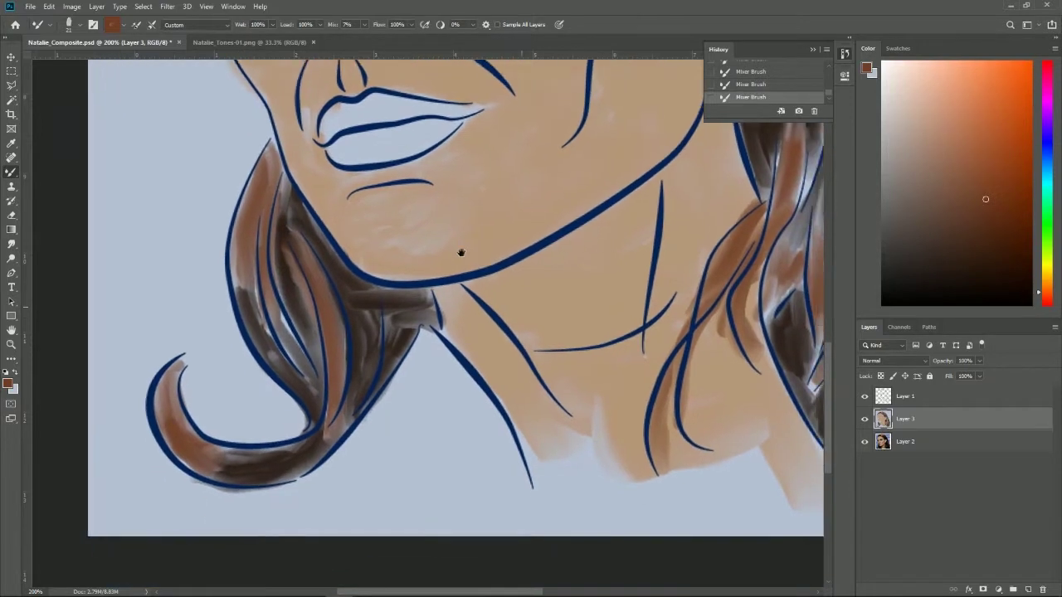
Step: Load dark navy as the paint colour
{"action": "left_click_drag", "start_coordinate": [535, 316], "coordinate": [456, 254]}
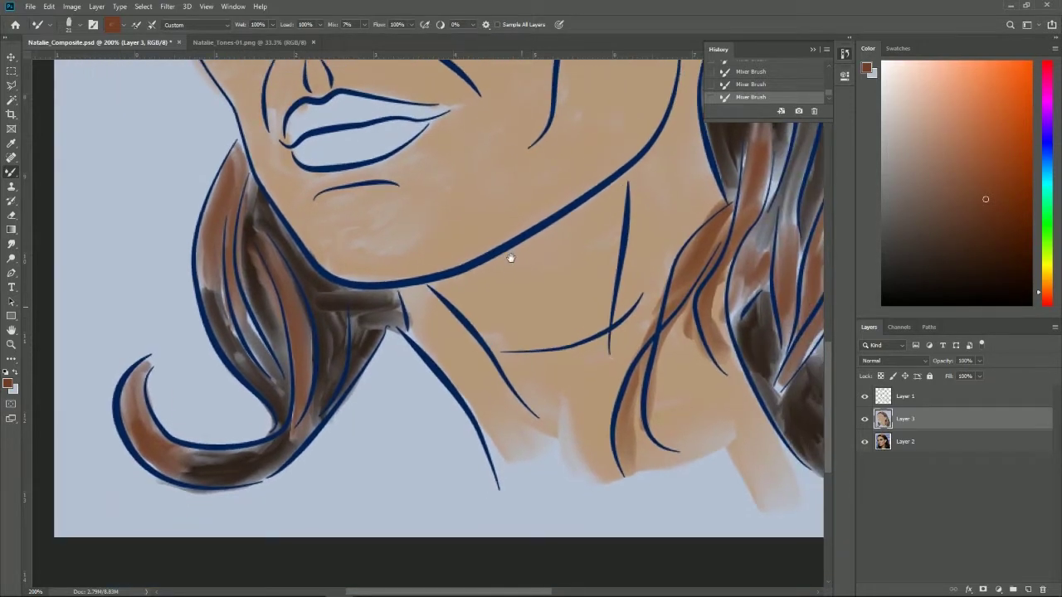
{"action": "left_click", "coordinate": [1043, 145]}
{"action": "left_click", "coordinate": [1009, 285]}
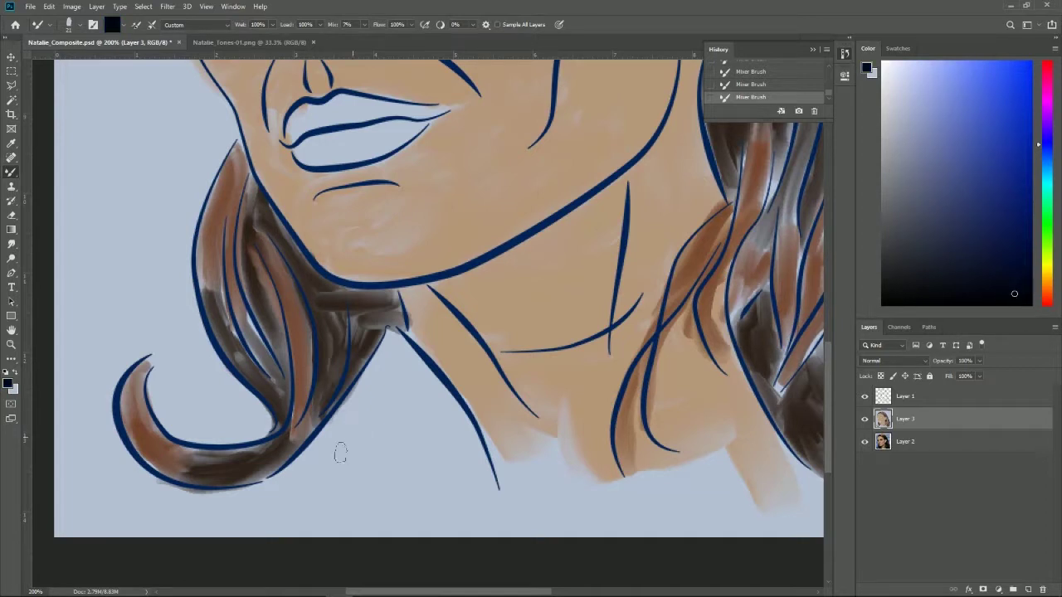
Step: Paint a dark navy shadow along the lower hair edge and below the hair
{"action": "mouse_move", "coordinate": [328, 436]}
{"action": "left_mouse_down"}
{"action": "mouse_move", "coordinate": [265, 506]}
{"action": "mouse_move", "coordinate": [356, 397]}
{"action": "left_mouse_up"}
{"action": "mouse_move", "coordinate": [377, 357]}
{"action": "left_mouse_down"}
{"action": "mouse_move", "coordinate": [321, 455]}
{"action": "mouse_move", "coordinate": [390, 364]}
{"action": "mouse_move", "coordinate": [375, 381]}
{"action": "left_mouse_up"}
{"action": "mouse_move", "coordinate": [400, 330]}
{"action": "left_mouse_down"}
{"action": "mouse_move", "coordinate": [369, 382]}
{"action": "mouse_move", "coordinate": [469, 436]}
{"action": "left_mouse_up"}
{"action": "mouse_move", "coordinate": [389, 439]}
{"action": "left_mouse_down"}
{"action": "mouse_move", "coordinate": [440, 390]}
{"action": "mouse_move", "coordinate": [361, 448]}
{"action": "left_mouse_up"}
{"action": "mouse_move", "coordinate": [398, 415]}
{"action": "left_mouse_down"}
{"action": "mouse_move", "coordinate": [389, 336]}
{"action": "mouse_move", "coordinate": [432, 381]}
{"action": "mouse_move", "coordinate": [381, 415]}
{"action": "mouse_move", "coordinate": [386, 357]}
{"action": "mouse_move", "coordinate": [436, 410]}
{"action": "left_mouse_up"}
{"action": "mouse_move", "coordinate": [357, 448]}
{"action": "left_mouse_down"}
{"action": "mouse_move", "coordinate": [320, 488]}
{"action": "mouse_move", "coordinate": [386, 411]}
{"action": "mouse_move", "coordinate": [348, 465]}
{"action": "mouse_move", "coordinate": [409, 425]}
{"action": "mouse_move", "coordinate": [456, 465]}
{"action": "left_mouse_up"}
Step: Extend and darken the shadow patch right, up to the neck line, and downward
{"action": "mouse_move", "coordinate": [427, 407]}
{"action": "left_mouse_down"}
{"action": "mouse_move", "coordinate": [469, 456]}
{"action": "mouse_move", "coordinate": [423, 398]}
{"action": "left_mouse_up"}
{"action": "mouse_move", "coordinate": [411, 444]}
{"action": "left_mouse_down"}
{"action": "mouse_move", "coordinate": [415, 383]}
{"action": "mouse_move", "coordinate": [388, 357]}
{"action": "mouse_move", "coordinate": [350, 404]}
{"action": "mouse_move", "coordinate": [380, 355]}
{"action": "left_mouse_up"}
{"action": "left_click_drag", "start_coordinate": [342, 417], "coordinate": [384, 344]}
{"action": "left_click_drag", "start_coordinate": [352, 397], "coordinate": [406, 328]}
{"action": "mouse_move", "coordinate": [459, 398]}
{"action": "left_mouse_down"}
{"action": "mouse_move", "coordinate": [497, 490]}
{"action": "mouse_move", "coordinate": [404, 366]}
{"action": "mouse_move", "coordinate": [390, 465]}
{"action": "left_mouse_up"}
{"action": "left_click_drag", "start_coordinate": [388, 415], "coordinate": [429, 481]}
{"action": "mouse_move", "coordinate": [414, 444]}
{"action": "left_mouse_down"}
{"action": "mouse_move", "coordinate": [462, 474]}
{"action": "mouse_move", "coordinate": [477, 502]}
{"action": "mouse_move", "coordinate": [461, 448]}
{"action": "mouse_move", "coordinate": [415, 489]}
{"action": "mouse_move", "coordinate": [335, 490]}
{"action": "mouse_move", "coordinate": [377, 480]}
{"action": "left_mouse_up"}
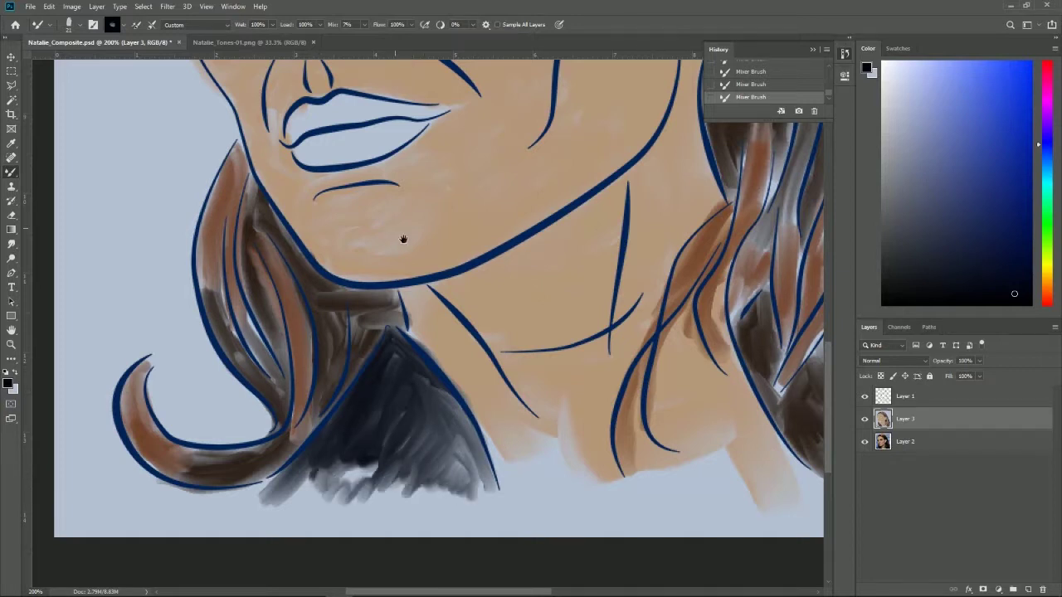
{"action": "left_click_drag", "start_coordinate": [403, 240], "coordinate": [426, 387]}
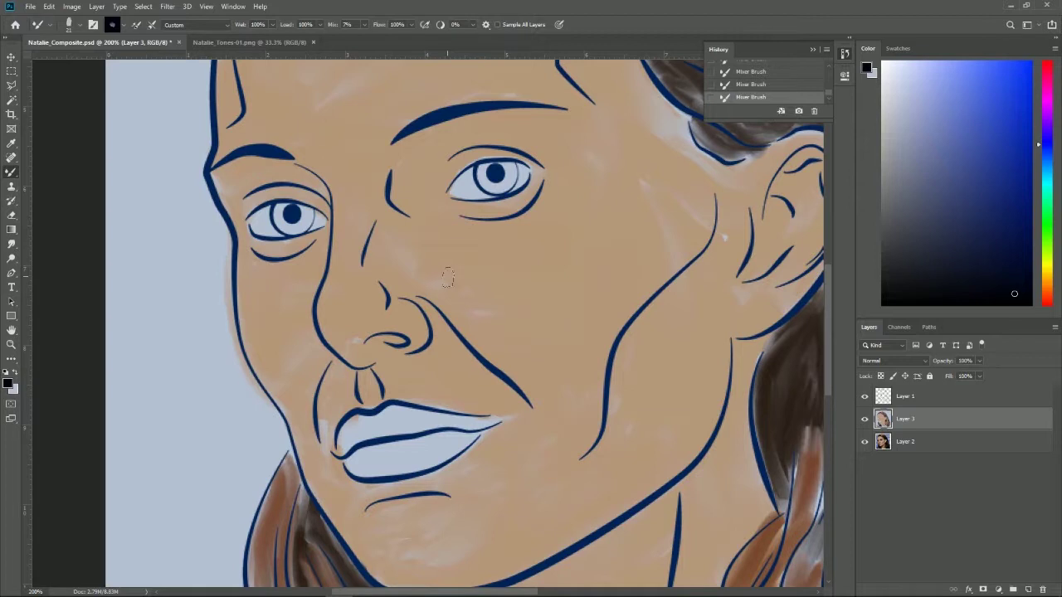
{"action": "left_click_drag", "start_coordinate": [479, 263], "coordinate": [389, 254]}
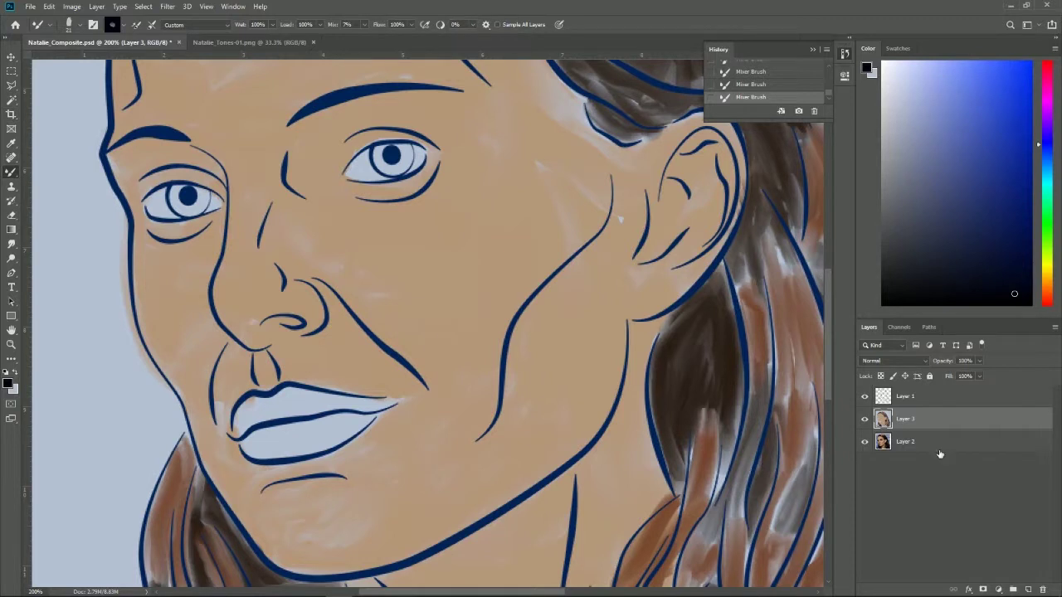
Step: Sample the pink lip colour from the photo and paint it onto the lips on Layer 3
{"action": "left_click", "coordinate": [865, 421]}
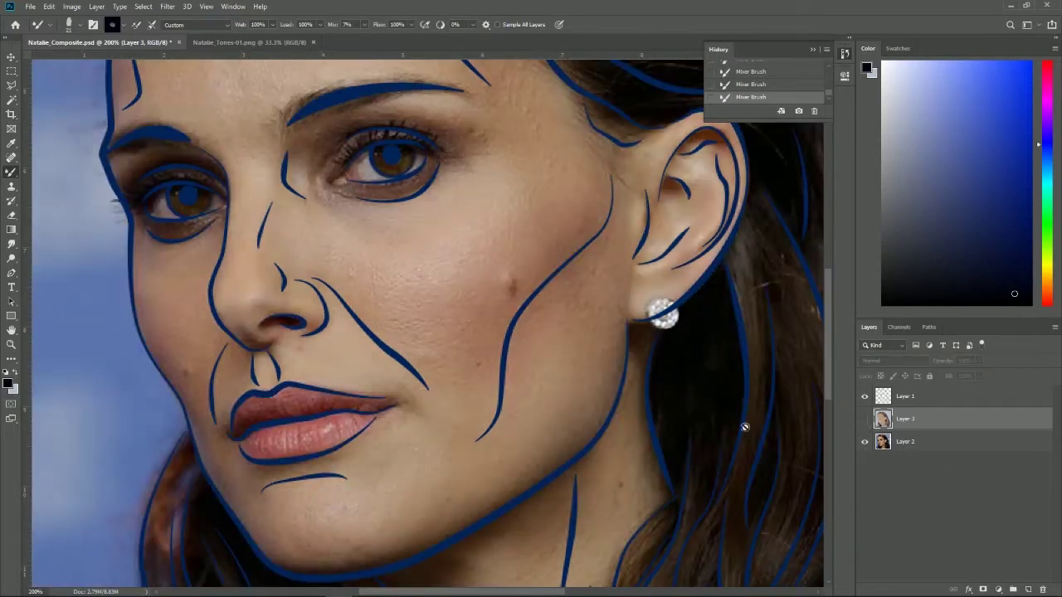
{"action": "left_click", "coordinate": [298, 431], "text": "alt"}
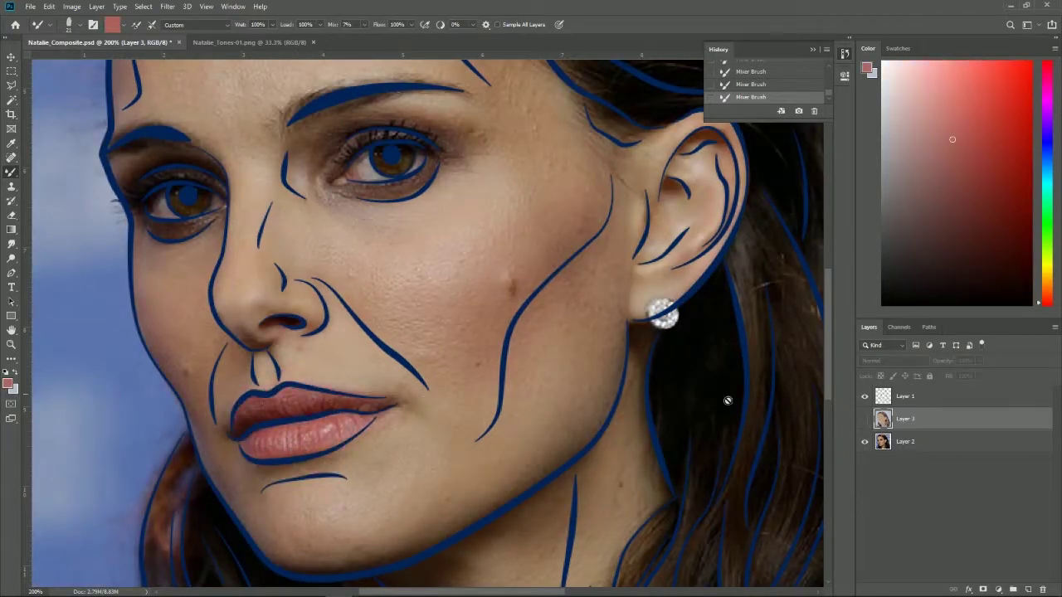
{"action": "left_click", "coordinate": [864, 421]}
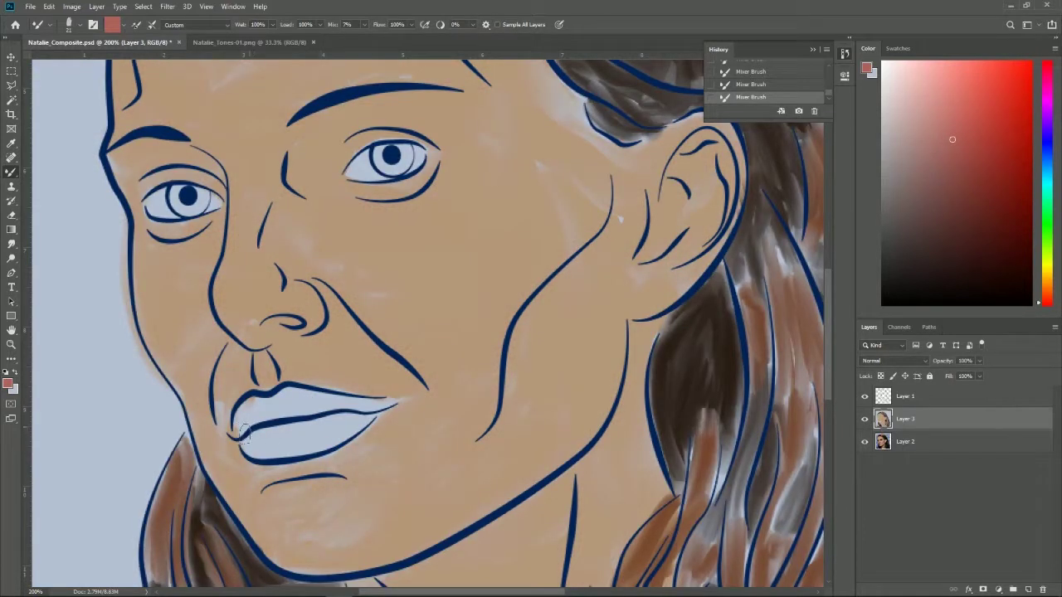
{"action": "mouse_move", "coordinate": [242, 429]}
{"action": "left_mouse_down"}
{"action": "mouse_move", "coordinate": [274, 446]}
{"action": "mouse_move", "coordinate": [249, 407]}
{"action": "mouse_move", "coordinate": [282, 397]}
{"action": "mouse_move", "coordinate": [328, 412]}
{"action": "mouse_move", "coordinate": [299, 431]}
{"action": "mouse_move", "coordinate": [320, 443]}
{"action": "mouse_move", "coordinate": [356, 415]}
{"action": "mouse_move", "coordinate": [332, 444]}
{"action": "mouse_move", "coordinate": [337, 419]}
{"action": "mouse_move", "coordinate": [377, 413]}
{"action": "mouse_move", "coordinate": [297, 406]}
{"action": "mouse_move", "coordinate": [345, 409]}
{"action": "left_mouse_up"}
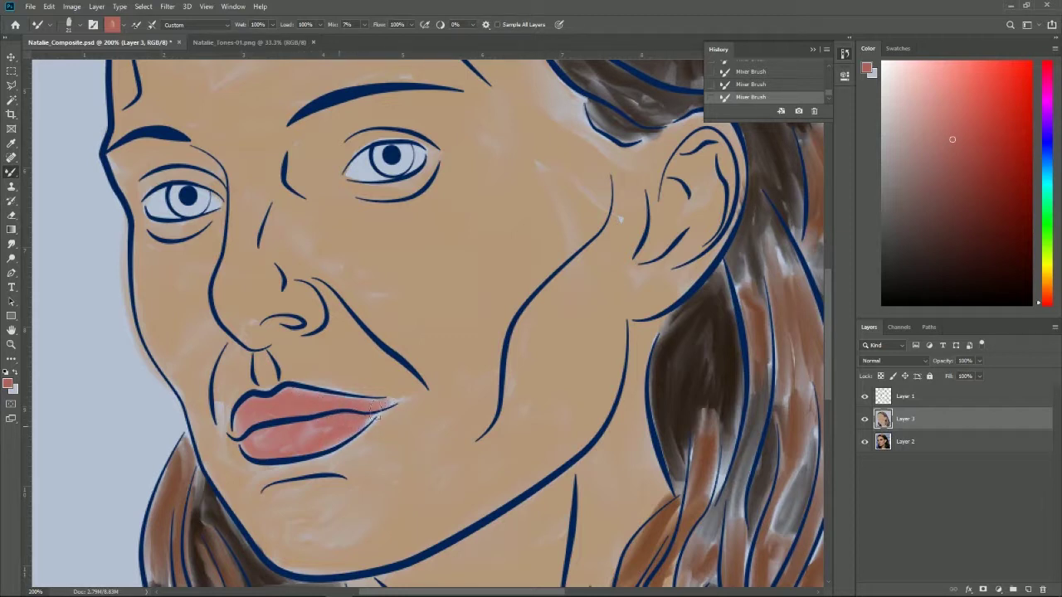
{"action": "left_click_drag", "start_coordinate": [288, 445], "coordinate": [317, 448]}
Step: Sample the brown iris colour from the photo, then show Layer 3 again
{"action": "left_click", "coordinate": [865, 420]}
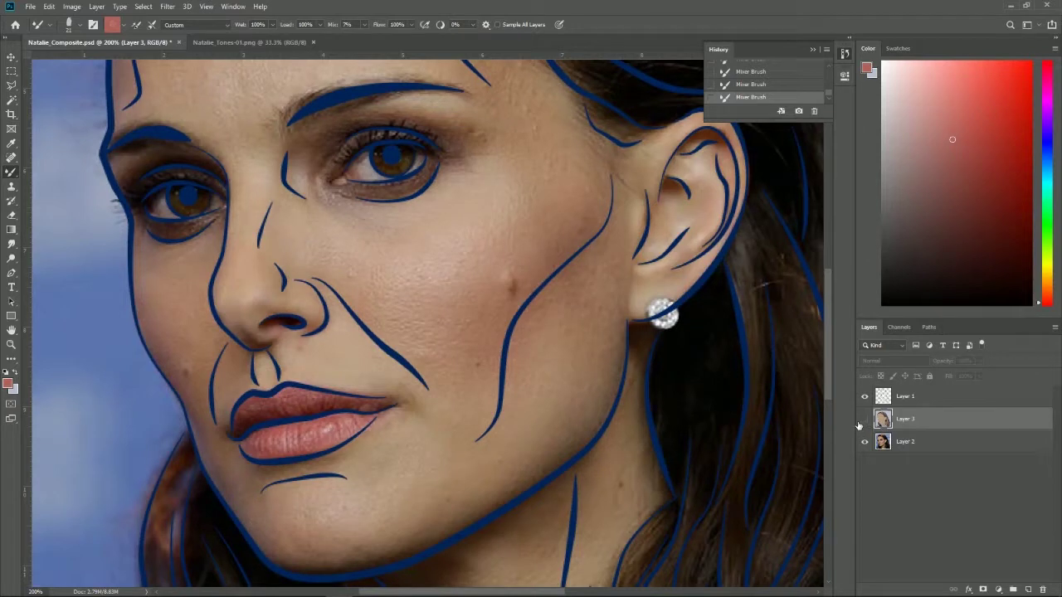
{"action": "key", "text": "alt"}
{"action": "left_click", "coordinate": [396, 153]}
{"action": "left_click", "coordinate": [518, 226]}
{"action": "left_click", "coordinate": [409, 158], "text": "alt"}
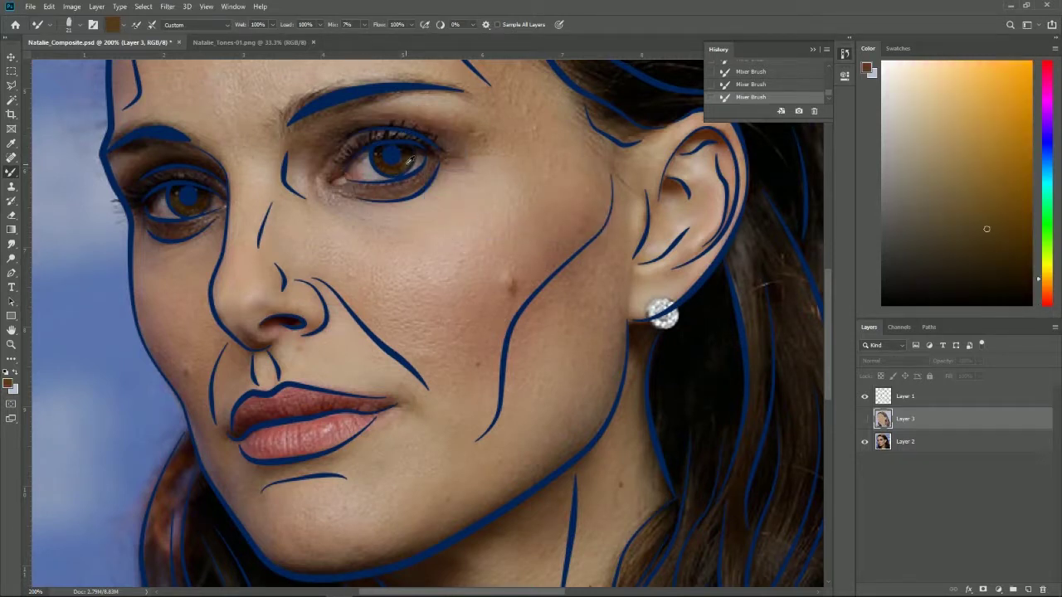
{"action": "left_click", "coordinate": [864, 420]}
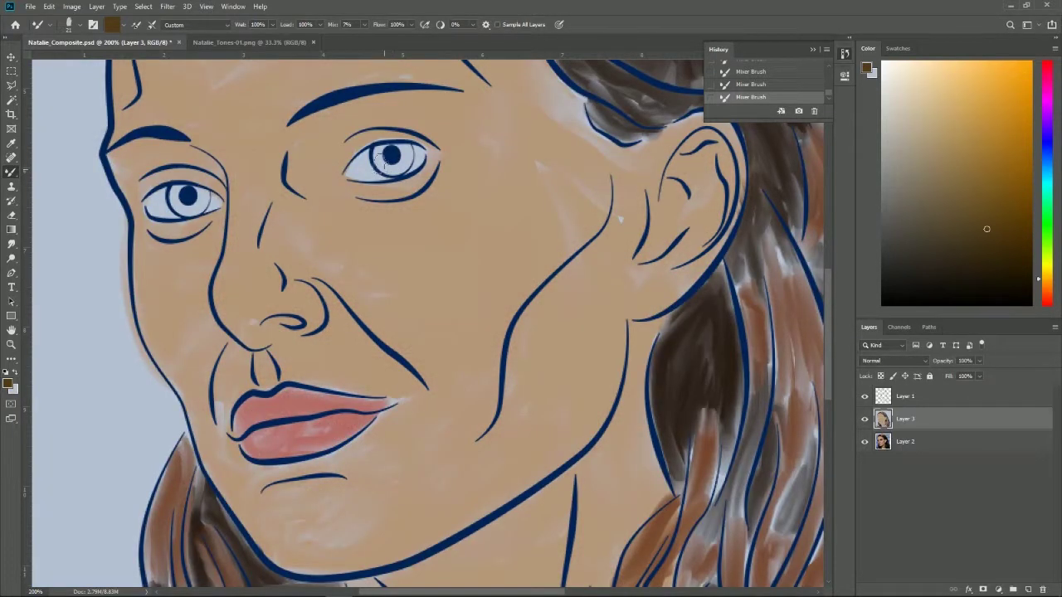
Step: Paint both pale blue irises brown, then load white as the paint colour
{"action": "left_click_drag", "start_coordinate": [390, 157], "coordinate": [420, 160]}
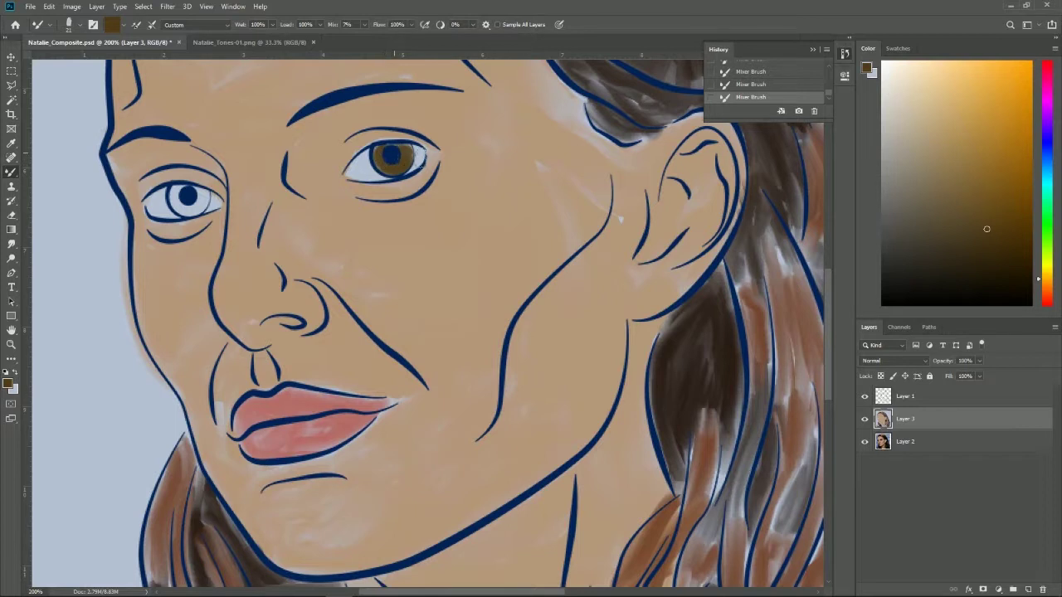
{"action": "left_click_drag", "start_coordinate": [183, 196], "coordinate": [190, 198]}
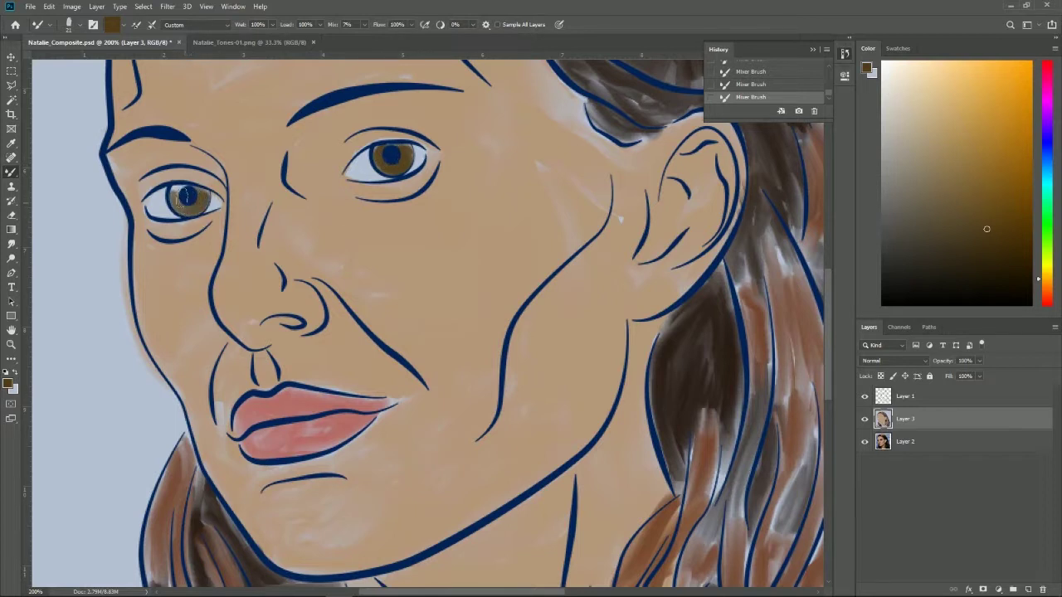
{"action": "left_click_drag", "start_coordinate": [181, 199], "coordinate": [200, 199]}
{"action": "left_click", "coordinate": [884, 63]}
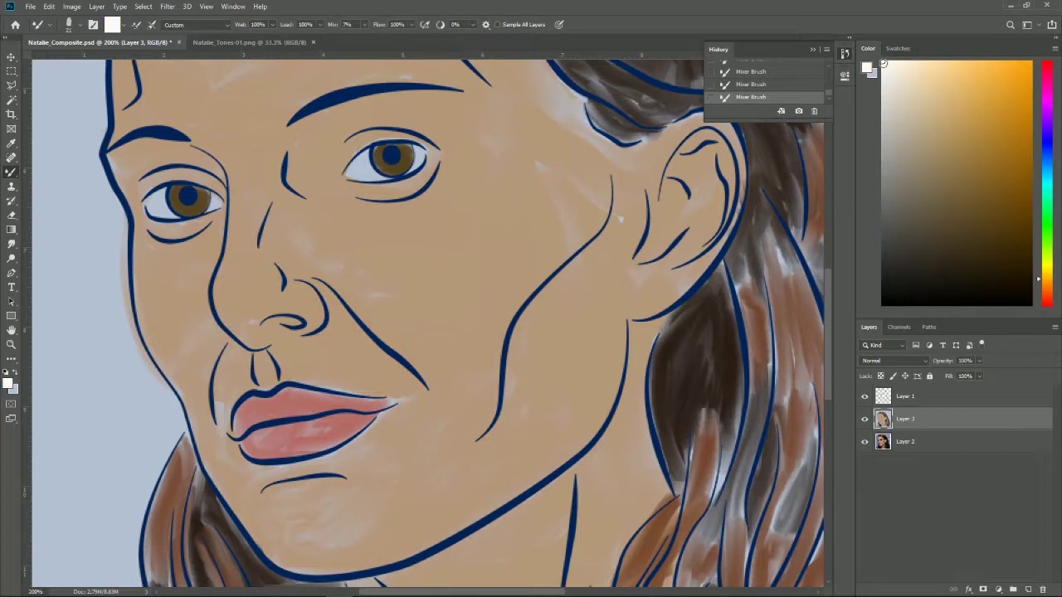
Step: Zoom to 300% and paint white into the inner corner, iris side and outer corner of the left eye
{"action": "left_click", "coordinate": [73, 25]}
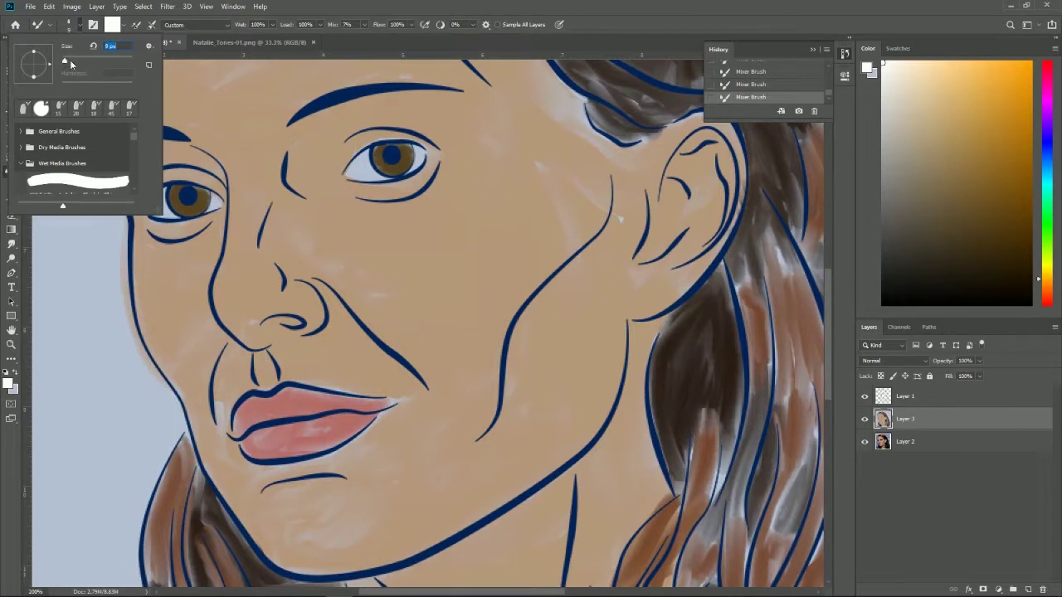
{"action": "key", "text": "Return"}
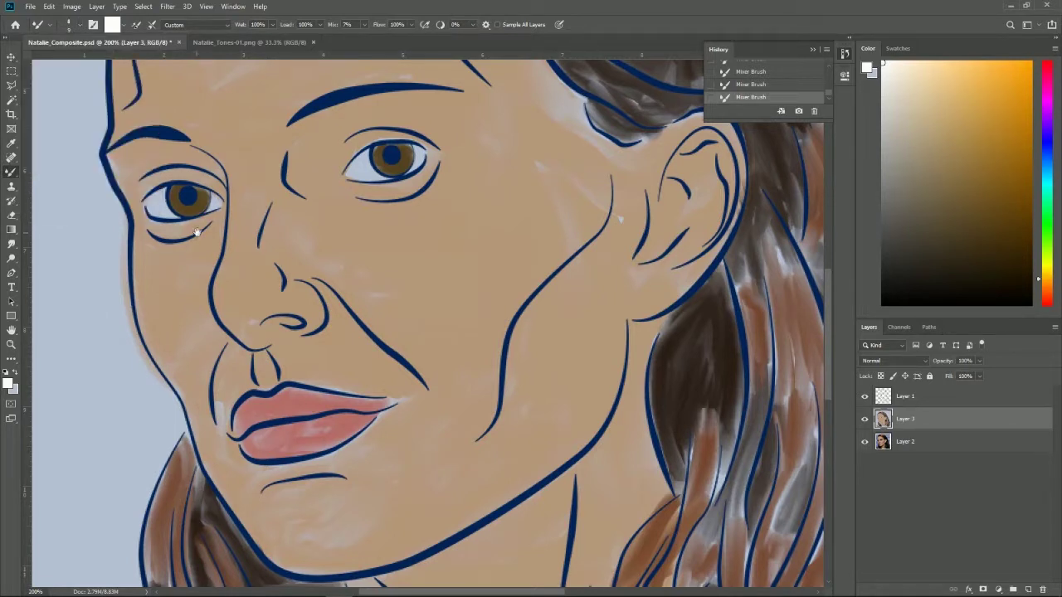
{"action": "scroll", "coordinate": [196, 235], "scroll_direction": "up", "scroll_amount": 1}
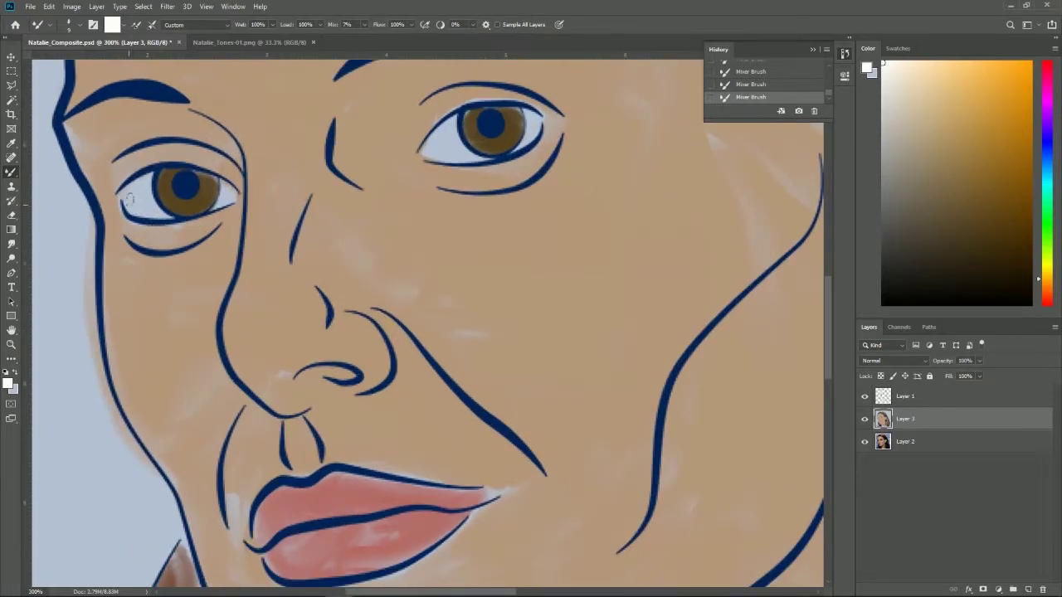
{"action": "left_click_drag", "start_coordinate": [135, 207], "coordinate": [138, 192]}
{"action": "mouse_move", "coordinate": [148, 207]}
{"action": "left_mouse_down"}
{"action": "mouse_move", "coordinate": [137, 193]}
{"action": "mouse_move", "coordinate": [164, 217]}
{"action": "left_mouse_up"}
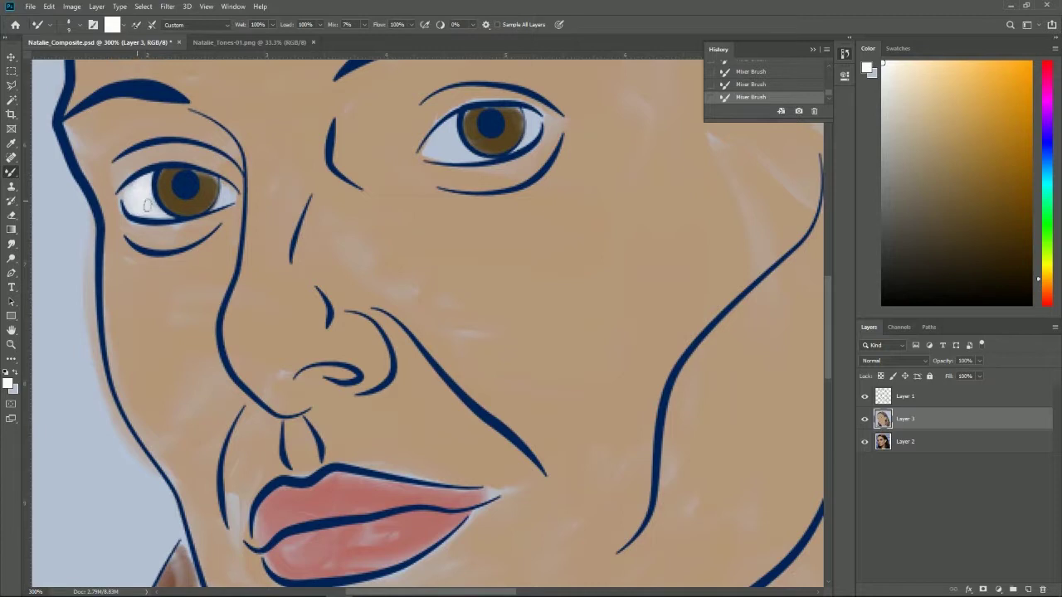
{"action": "left_click_drag", "start_coordinate": [224, 195], "coordinate": [231, 191]}
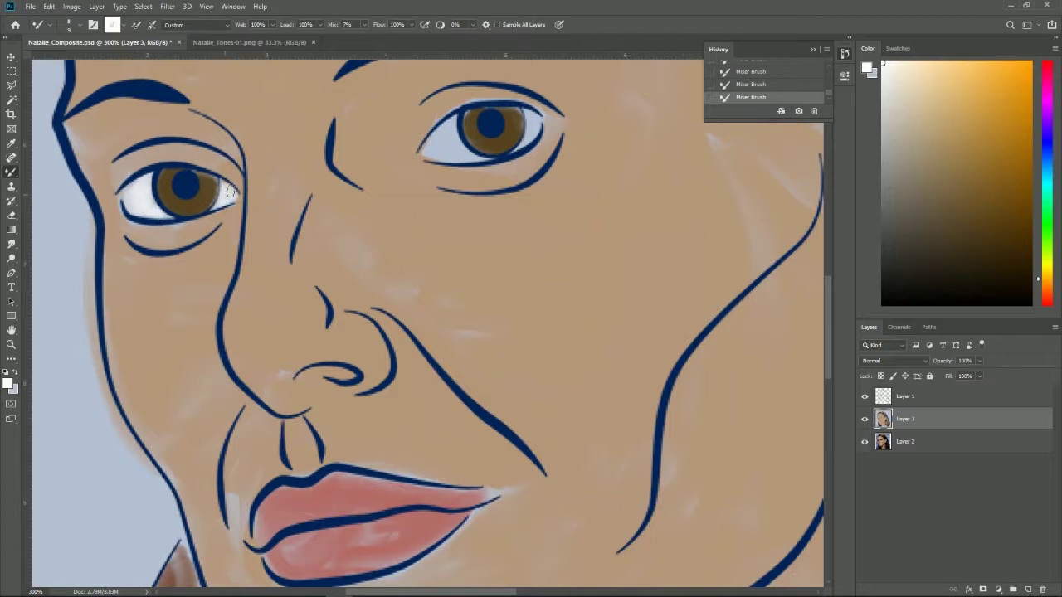
Step: Whiten the right eye's white, then sample the iris brown as the paint colour
{"action": "mouse_move", "coordinate": [409, 146]}
{"action": "left_mouse_down"}
{"action": "mouse_move", "coordinate": [445, 152]}
{"action": "mouse_move", "coordinate": [440, 139]}
{"action": "mouse_move", "coordinate": [442, 156]}
{"action": "mouse_move", "coordinate": [437, 136]}
{"action": "mouse_move", "coordinate": [459, 139]}
{"action": "left_mouse_up"}
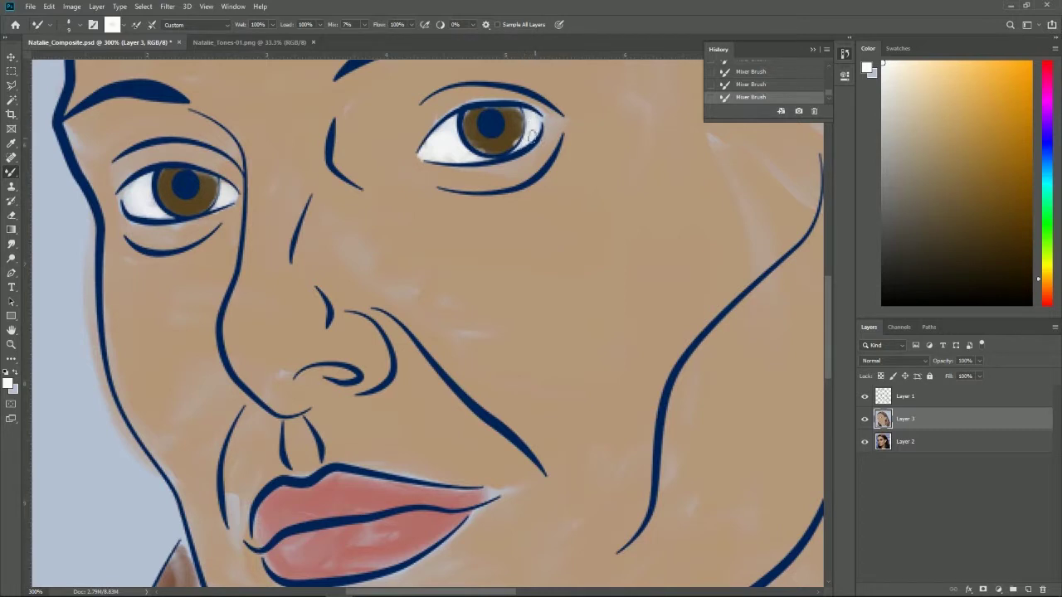
{"action": "key", "text": "alt"}
{"action": "left_click", "coordinate": [489, 145], "text": "alt"}
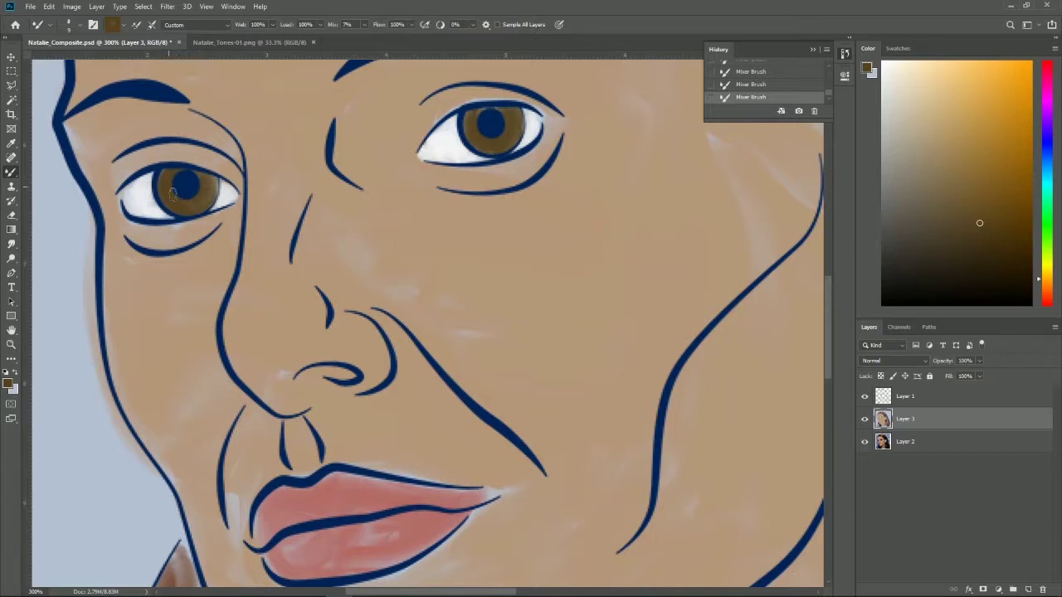
Step: Fit the whole portrait on screen and undo the last two brush strokes
{"action": "key", "text": "ctrl+alt"}
{"action": "key", "text": "ctrl+0"}
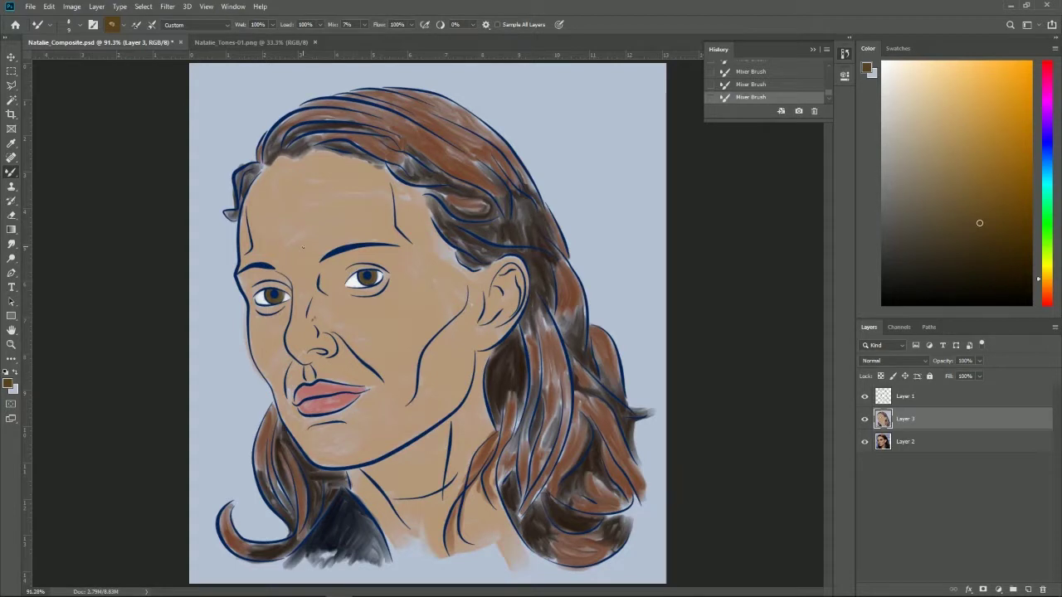
{"action": "key", "text": "ctrl+alt+z"}
{"action": "key", "text": "ctrl+alt+z"}
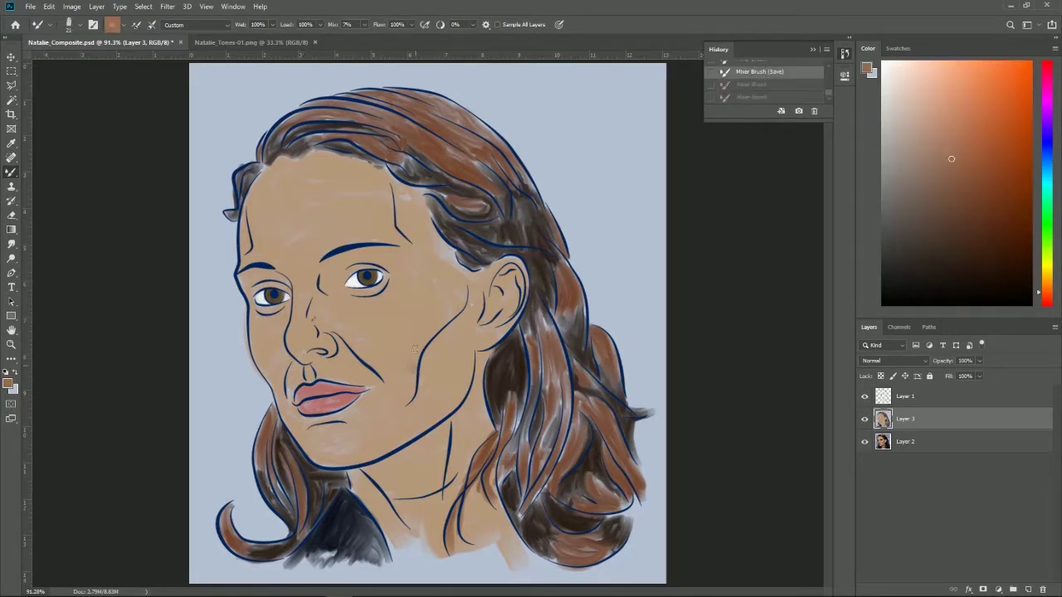
Step: Paint three darker reddish-brown Mixer Brush shading strokes along the cheek
{"action": "mouse_move", "coordinate": [433, 346]}
{"action": "left_mouse_down"}
{"action": "mouse_move", "coordinate": [426, 355]}
{"action": "mouse_move", "coordinate": [469, 292]}
{"action": "mouse_move", "coordinate": [416, 390]}
{"action": "left_mouse_up"}
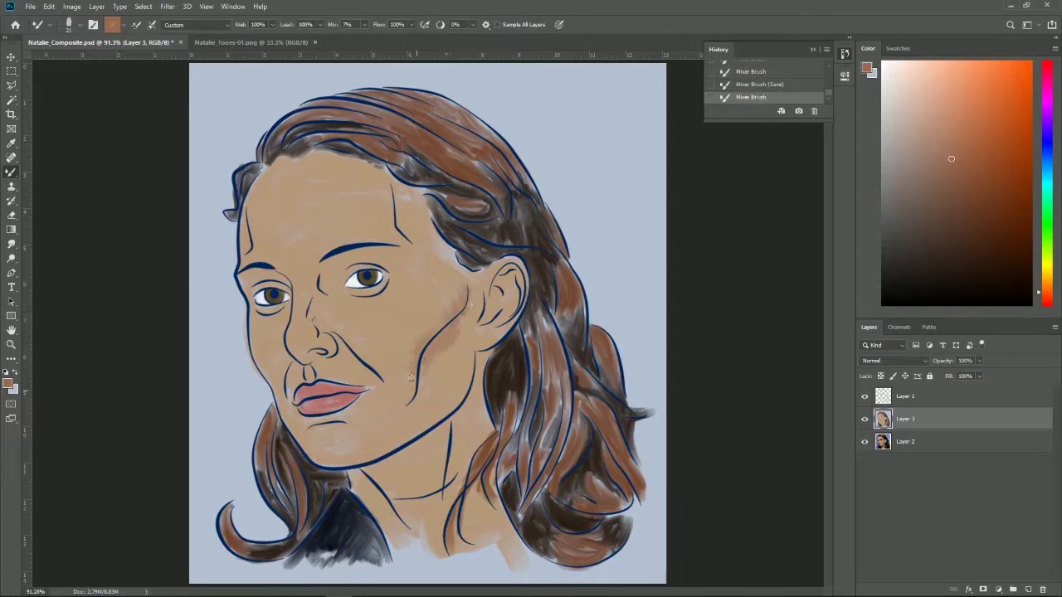
{"action": "left_click_drag", "start_coordinate": [408, 350], "coordinate": [391, 366]}
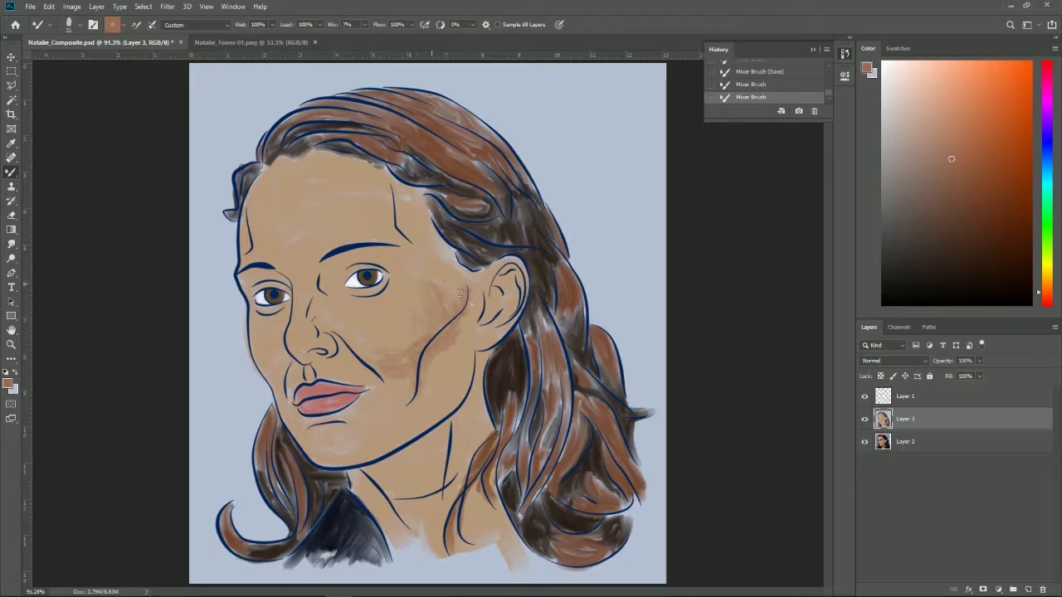
{"action": "left_click_drag", "start_coordinate": [462, 326], "coordinate": [440, 351]}
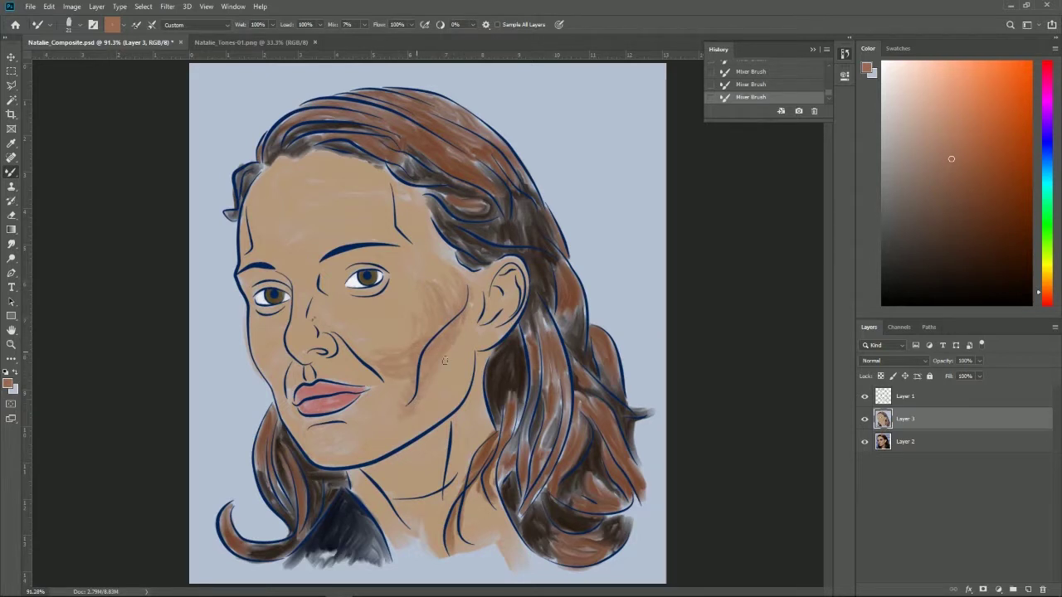
{"action": "left_click", "coordinate": [865, 419]}
{"action": "left_click", "coordinate": [865, 419]}
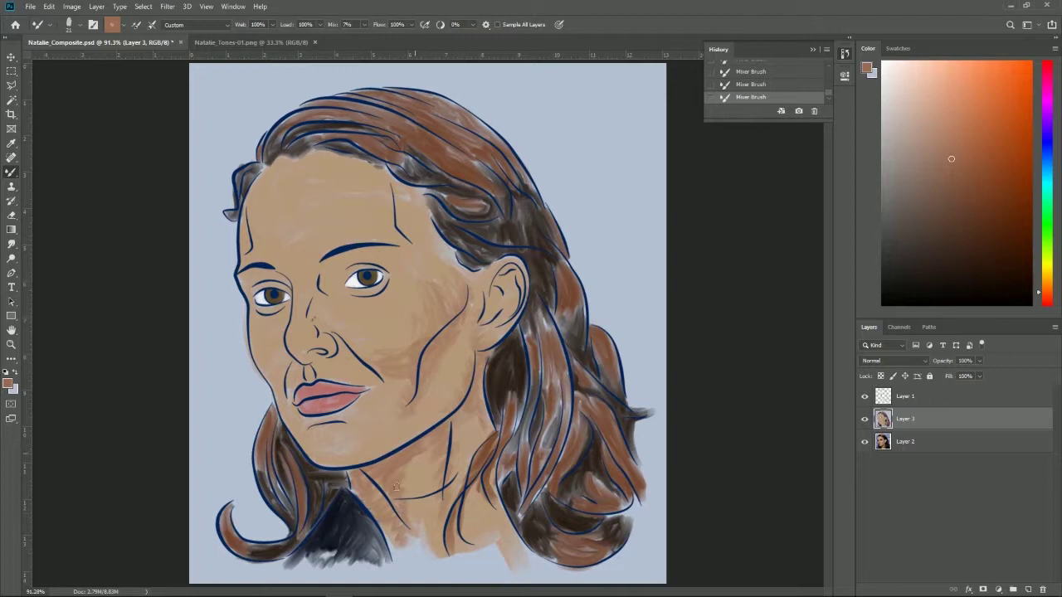
{"action": "left_click", "coordinate": [865, 419]}
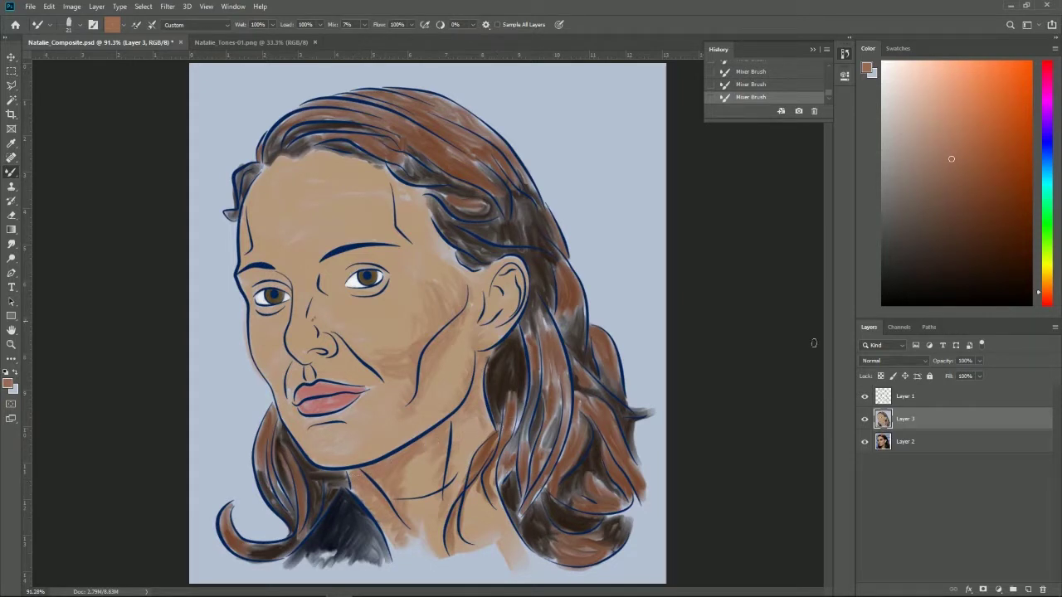
{"action": "left_click", "coordinate": [865, 421]}
{"action": "left_click", "coordinate": [866, 420]}
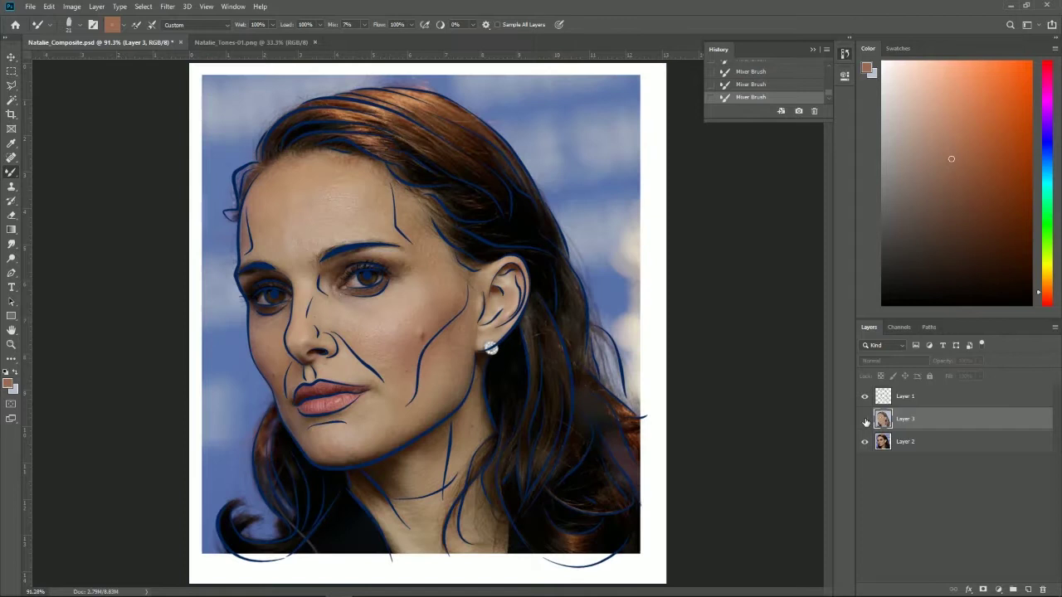
{"action": "left_click", "coordinate": [866, 420]}
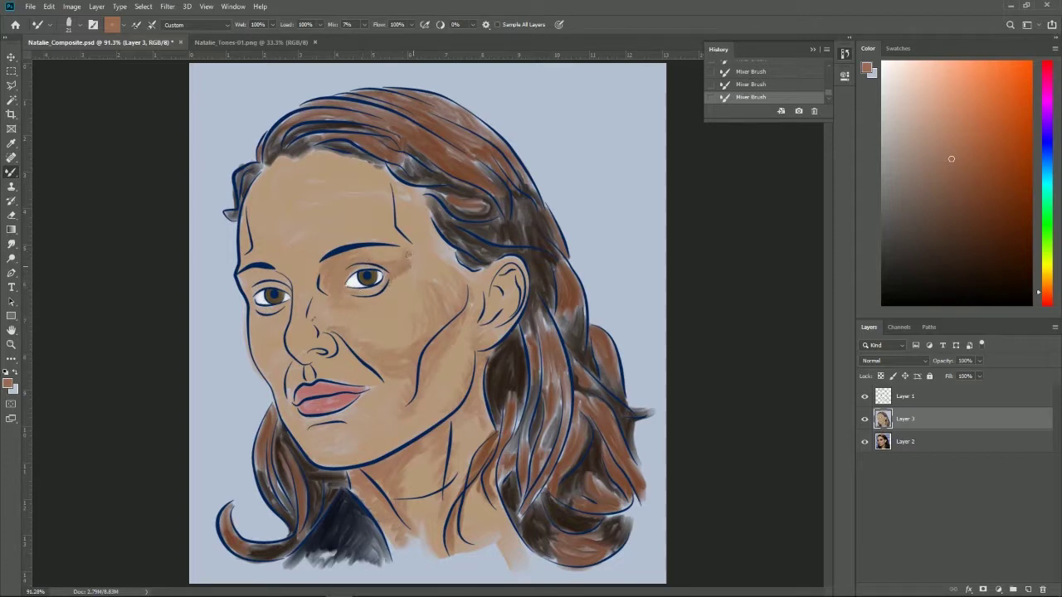
{"action": "left_click", "coordinate": [864, 420]}
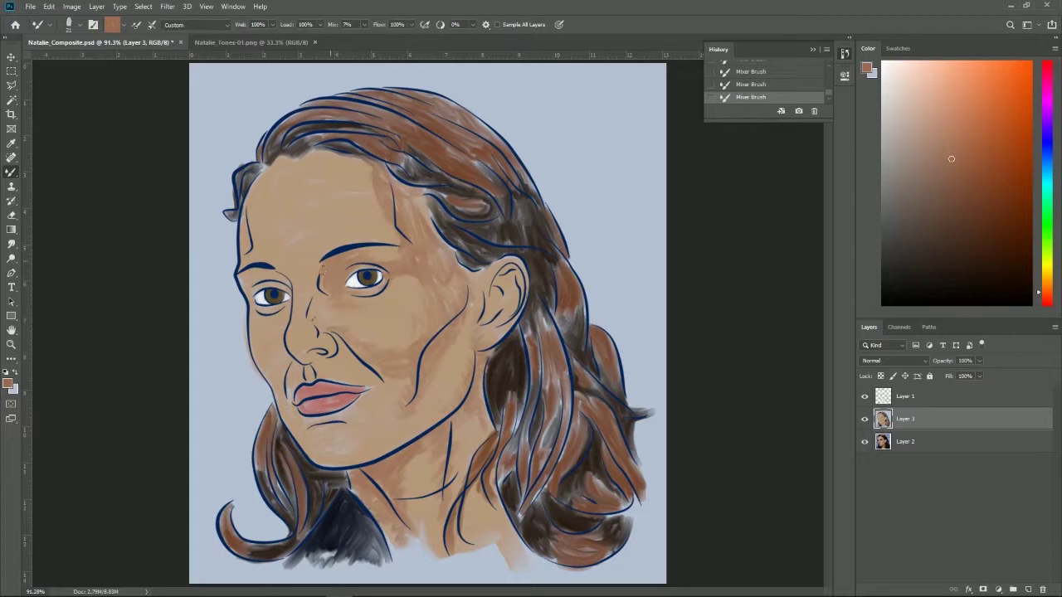
{"action": "left_click", "coordinate": [864, 419]}
{"action": "left_click", "coordinate": [865, 419]}
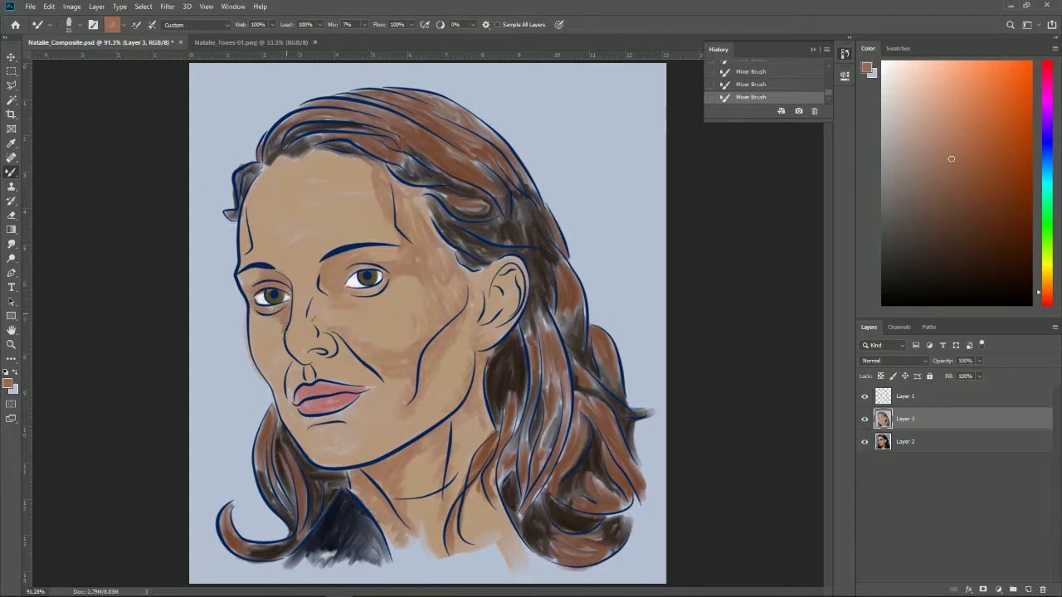
{"action": "left_click", "coordinate": [865, 421]}
{"action": "left_click", "coordinate": [864, 421]}
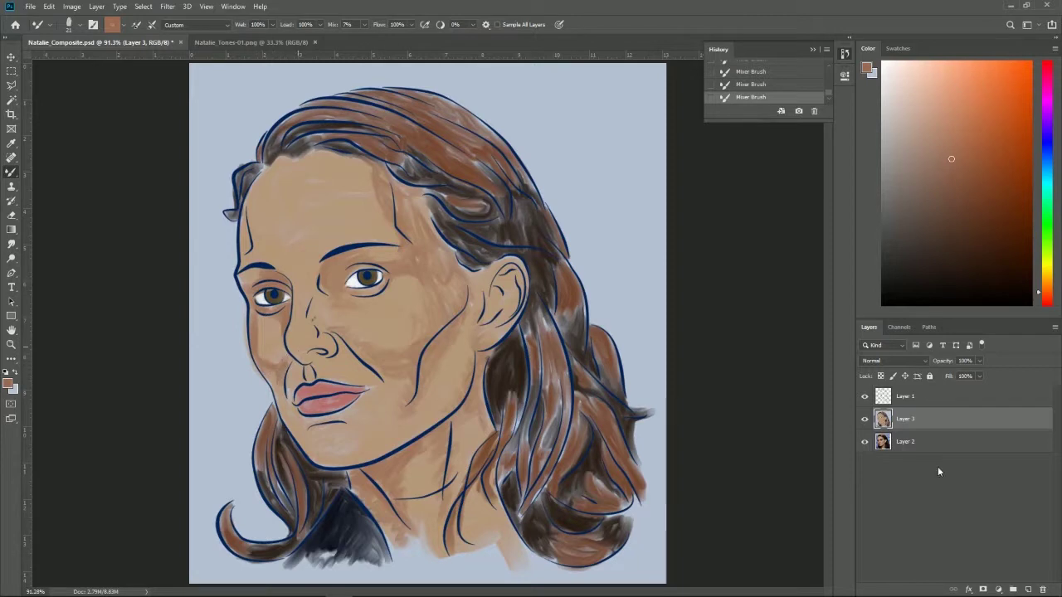
{"action": "left_click", "coordinate": [864, 421]}
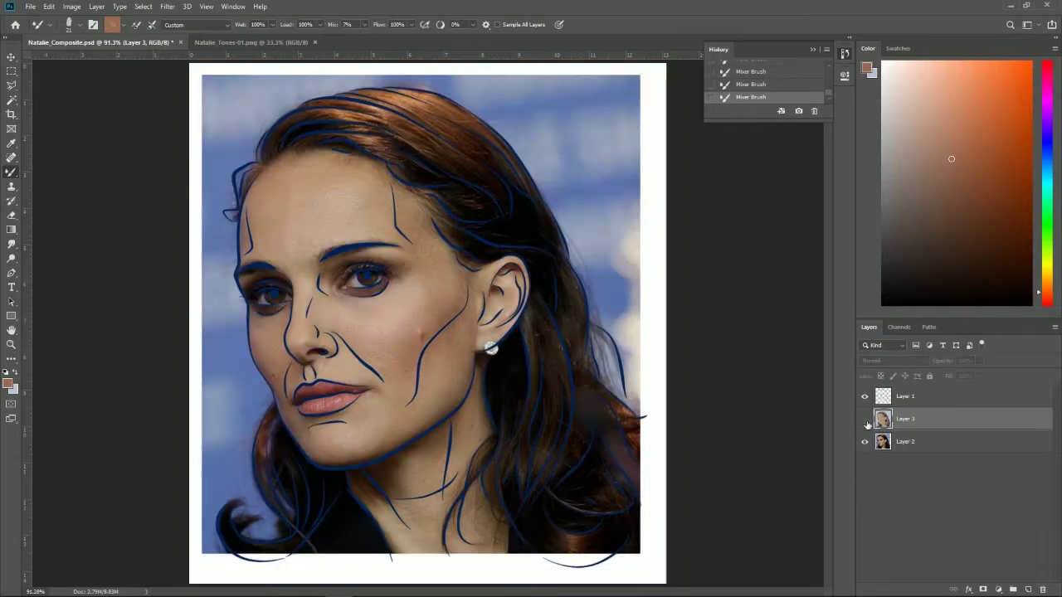
{"action": "left_click", "coordinate": [864, 420]}
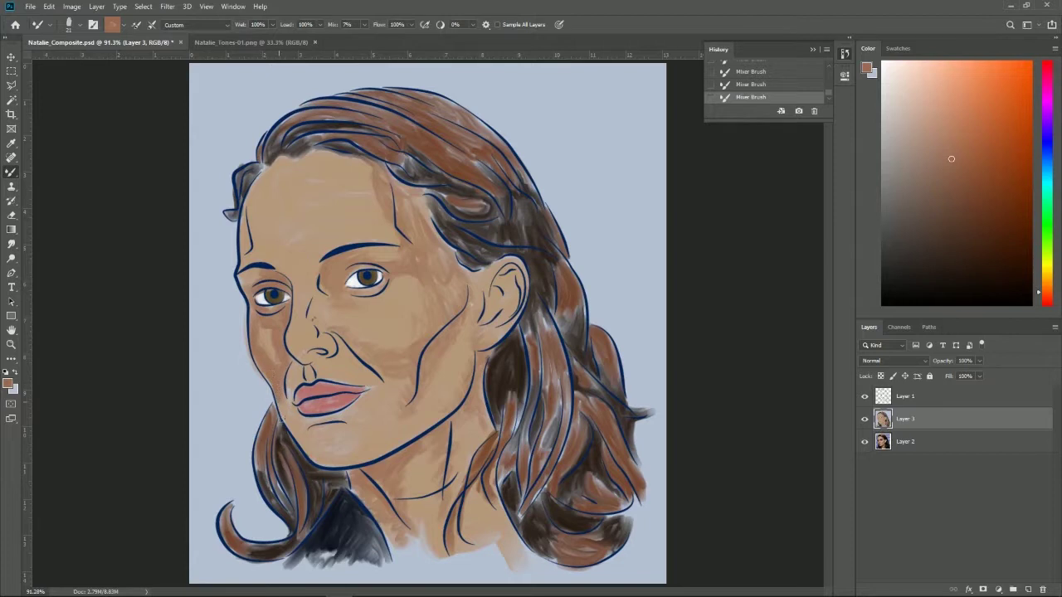
{"action": "left_click", "coordinate": [864, 419]}
{"action": "left_click", "coordinate": [864, 418]}
{"action": "mouse_move", "coordinate": [292, 385]}
{"action": "left_mouse_down"}
{"action": "mouse_move", "coordinate": [298, 423]}
{"action": "mouse_move", "coordinate": [343, 419]}
{"action": "left_mouse_up"}
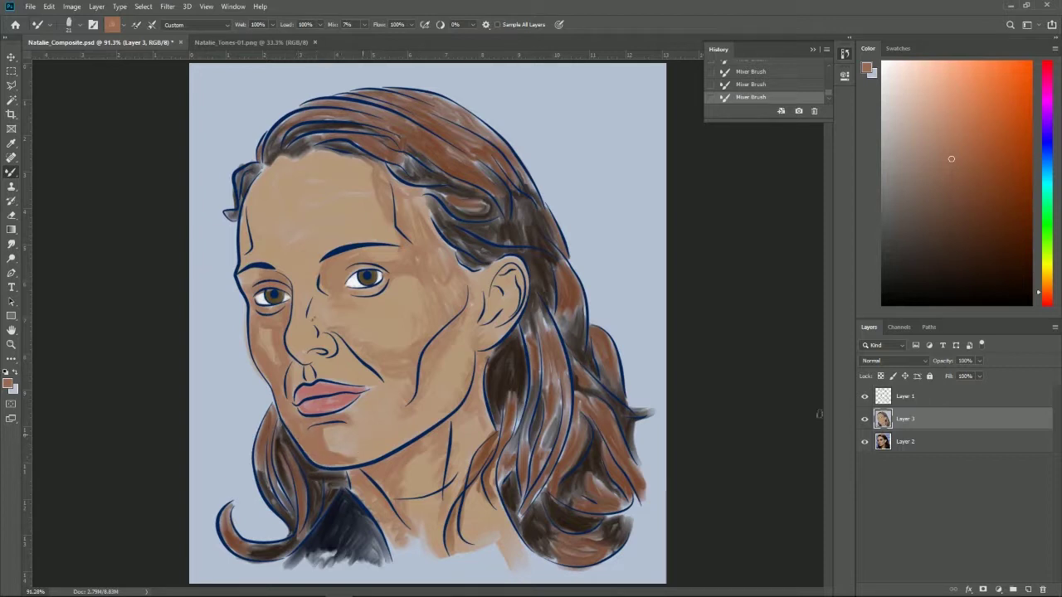
{"action": "left_click", "coordinate": [864, 419]}
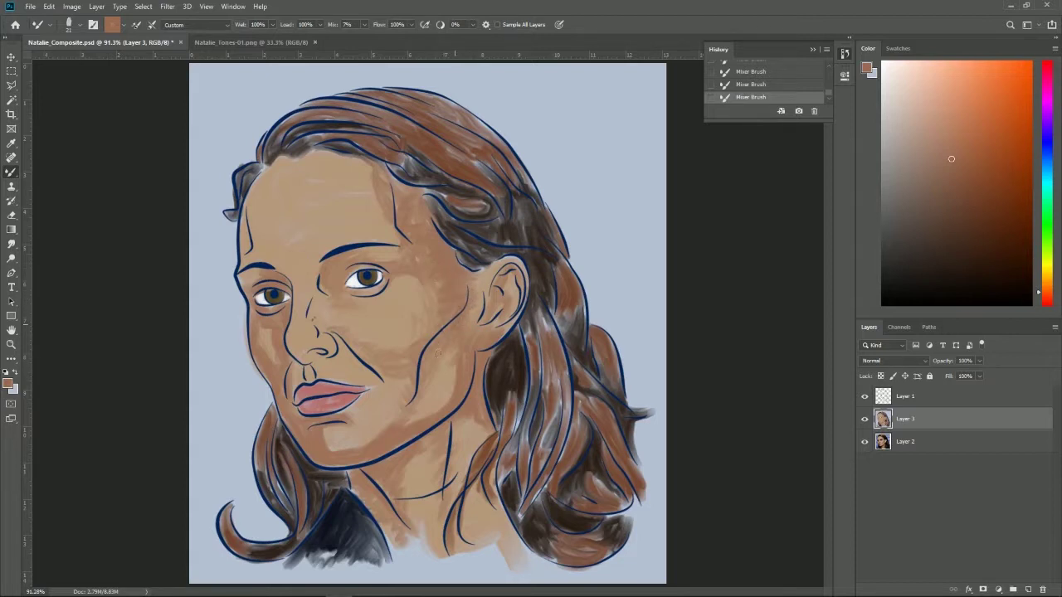
{"action": "left_click_drag", "start_coordinate": [475, 300], "coordinate": [464, 327]}
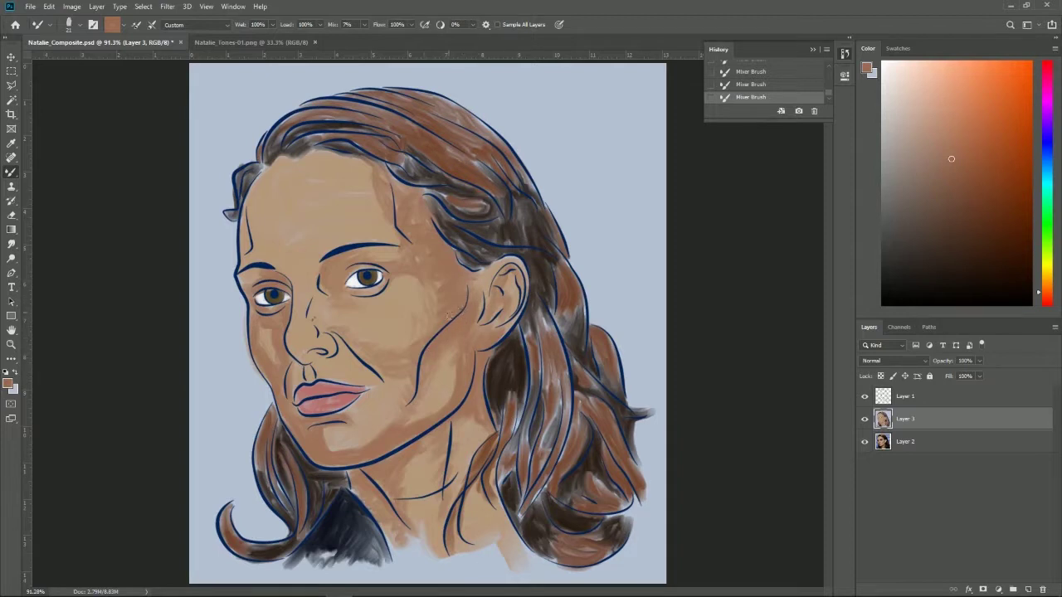
{"action": "left_click", "coordinate": [865, 420]}
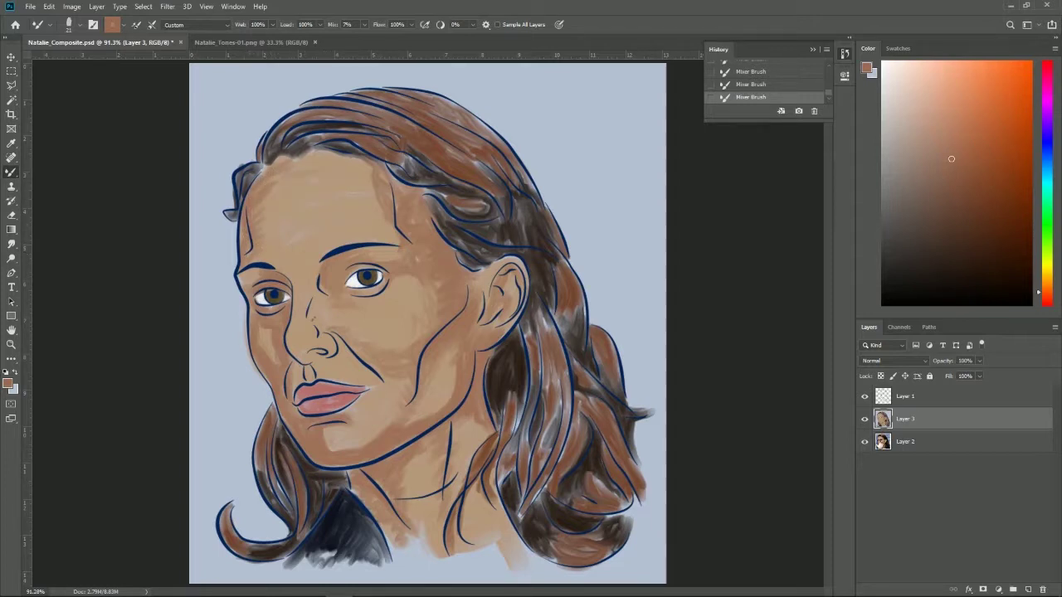
{"action": "left_click", "coordinate": [864, 419]}
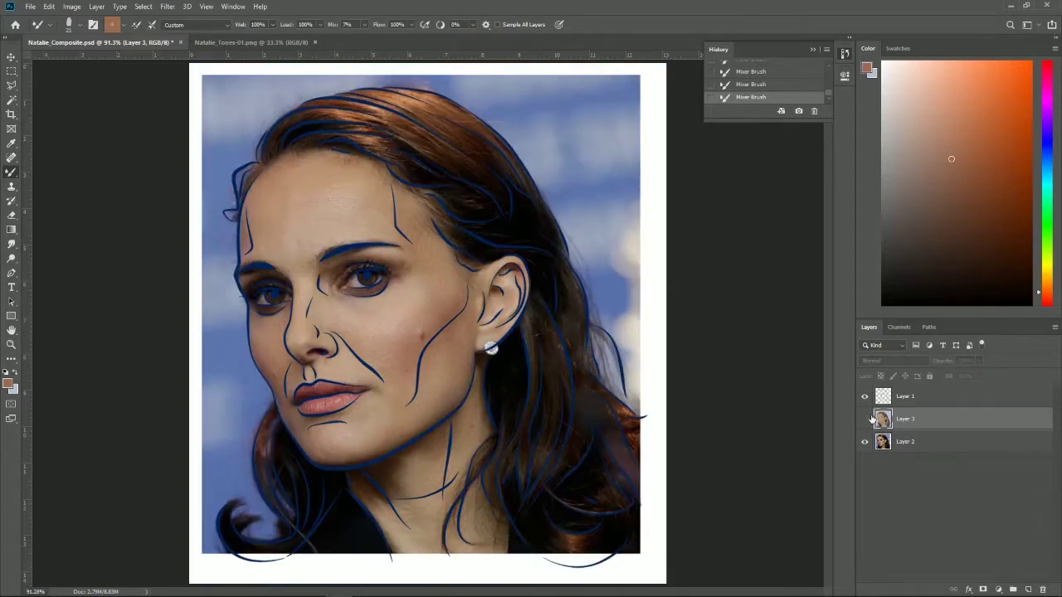
{"action": "left_click", "coordinate": [865, 419]}
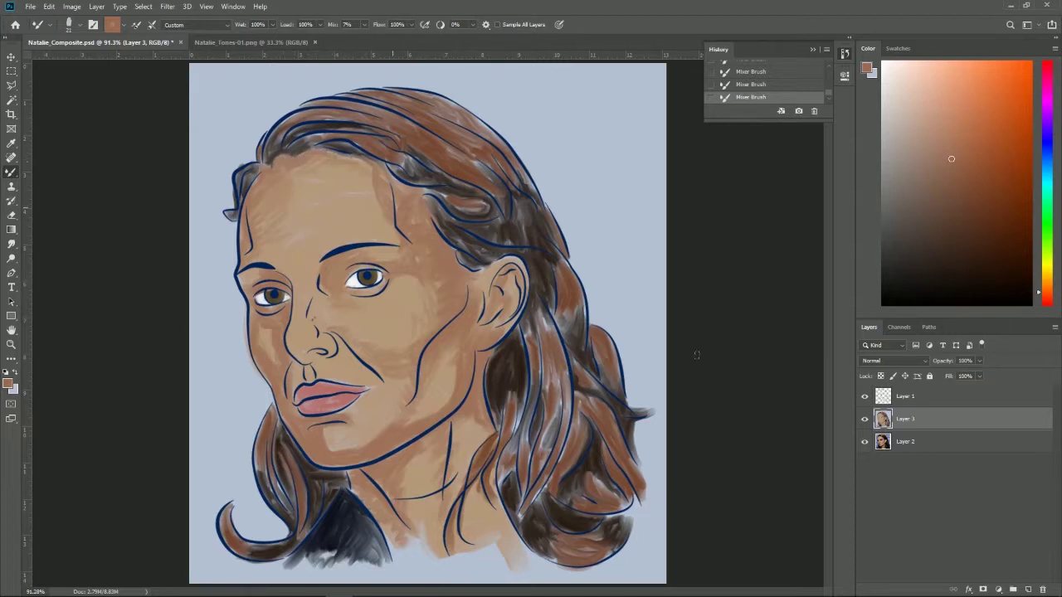
{"action": "left_click", "coordinate": [865, 419]}
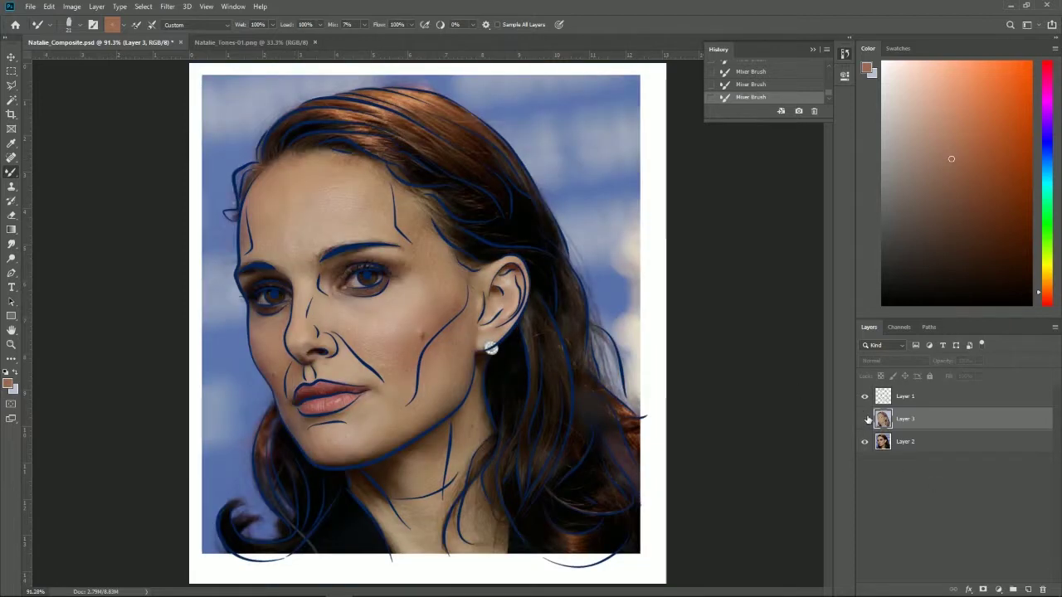
{"action": "left_click", "coordinate": [865, 419]}
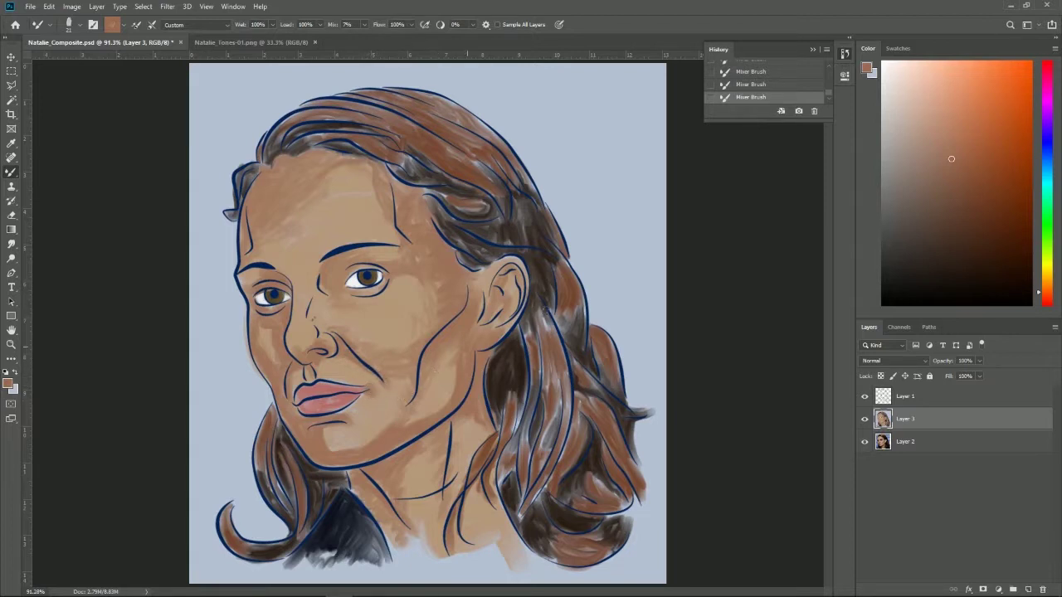
Step: Sample a dark brown from the photo's neck and paint shadow along the neck below the jaw
{"action": "left_click", "coordinate": [864, 419]}
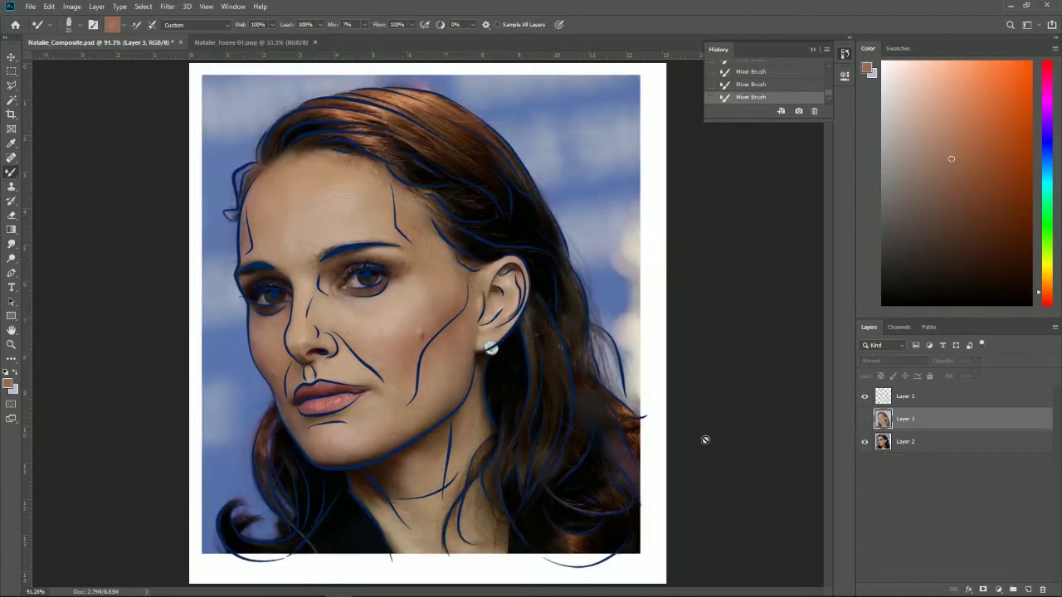
{"action": "key", "text": "alt"}
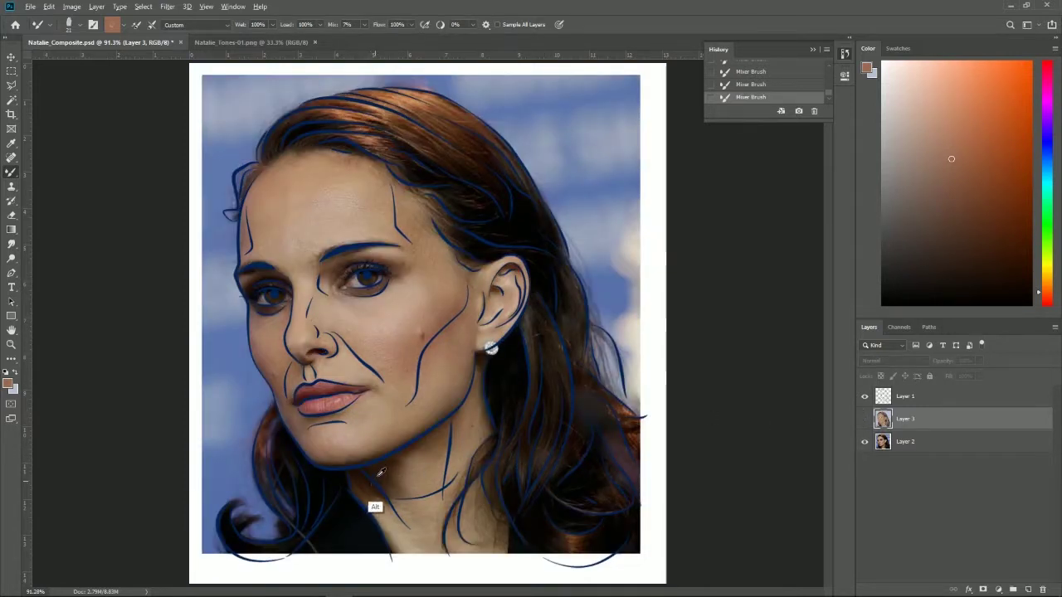
{"action": "left_click", "coordinate": [379, 473], "text": "alt"}
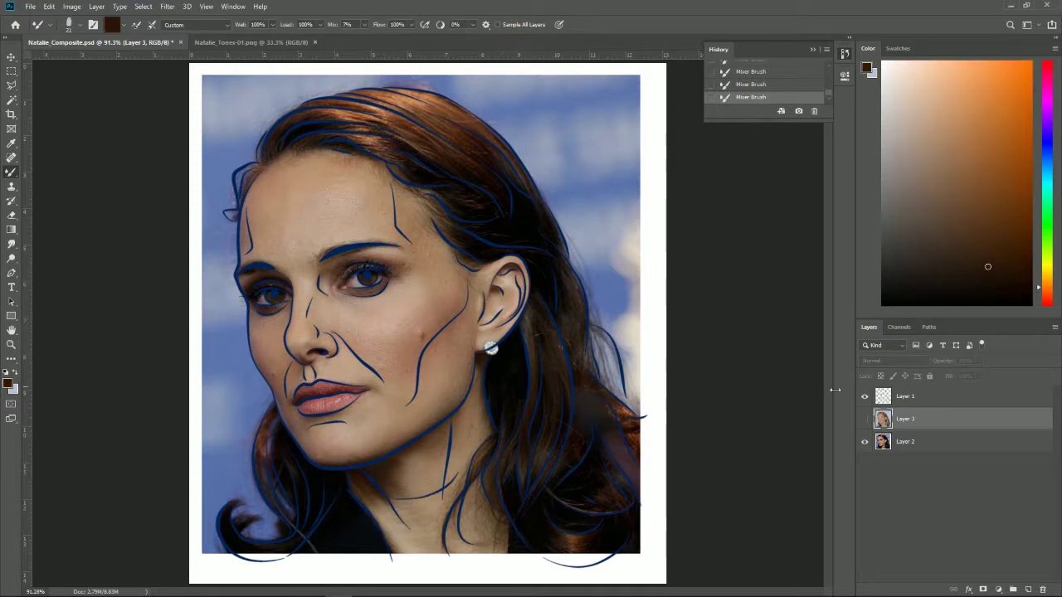
{"action": "left_click", "coordinate": [864, 419]}
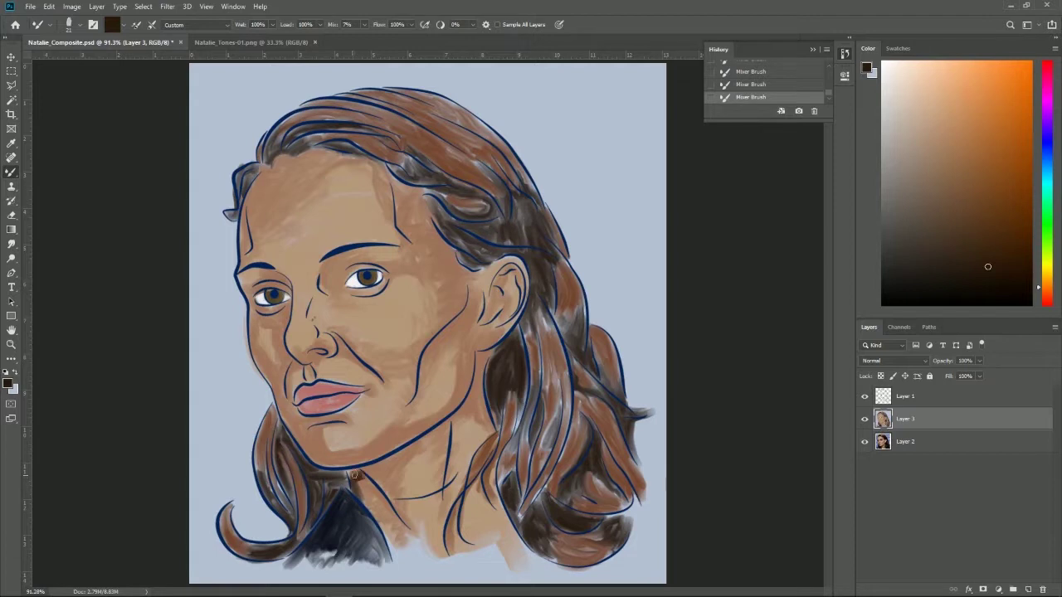
{"action": "mouse_move", "coordinate": [359, 475]}
{"action": "left_mouse_down"}
{"action": "mouse_move", "coordinate": [380, 527]}
{"action": "mouse_move", "coordinate": [356, 474]}
{"action": "mouse_move", "coordinate": [404, 531]}
{"action": "mouse_move", "coordinate": [363, 470]}
{"action": "mouse_move", "coordinate": [352, 484]}
{"action": "mouse_move", "coordinate": [348, 470]}
{"action": "mouse_move", "coordinate": [385, 464]}
{"action": "mouse_move", "coordinate": [380, 455]}
{"action": "mouse_move", "coordinate": [390, 479]}
{"action": "mouse_move", "coordinate": [399, 446]}
{"action": "mouse_move", "coordinate": [382, 464]}
{"action": "mouse_move", "coordinate": [446, 425]}
{"action": "mouse_move", "coordinate": [451, 462]}
{"action": "mouse_move", "coordinate": [441, 431]}
{"action": "mouse_move", "coordinate": [394, 491]}
{"action": "mouse_move", "coordinate": [432, 439]}
{"action": "mouse_move", "coordinate": [447, 478]}
{"action": "mouse_move", "coordinate": [445, 432]}
{"action": "mouse_move", "coordinate": [479, 370]}
{"action": "mouse_move", "coordinate": [481, 433]}
{"action": "mouse_move", "coordinate": [474, 407]}
{"action": "mouse_move", "coordinate": [458, 437]}
{"action": "mouse_move", "coordinate": [487, 431]}
{"action": "mouse_move", "coordinate": [474, 356]}
{"action": "left_mouse_up"}
{"action": "mouse_move", "coordinate": [431, 430]}
{"action": "left_mouse_down"}
{"action": "mouse_move", "coordinate": [438, 423]}
{"action": "mouse_move", "coordinate": [414, 432]}
{"action": "mouse_move", "coordinate": [464, 389]}
{"action": "mouse_move", "coordinate": [466, 336]}
{"action": "mouse_move", "coordinate": [481, 357]}
{"action": "mouse_move", "coordinate": [466, 320]}
{"action": "mouse_move", "coordinate": [495, 336]}
{"action": "mouse_move", "coordinate": [452, 328]}
{"action": "mouse_move", "coordinate": [502, 329]}
{"action": "mouse_move", "coordinate": [452, 284]}
{"action": "mouse_move", "coordinate": [456, 312]}
{"action": "mouse_move", "coordinate": [419, 370]}
{"action": "mouse_move", "coordinate": [445, 300]}
{"action": "mouse_move", "coordinate": [441, 268]}
{"action": "left_mouse_up"}
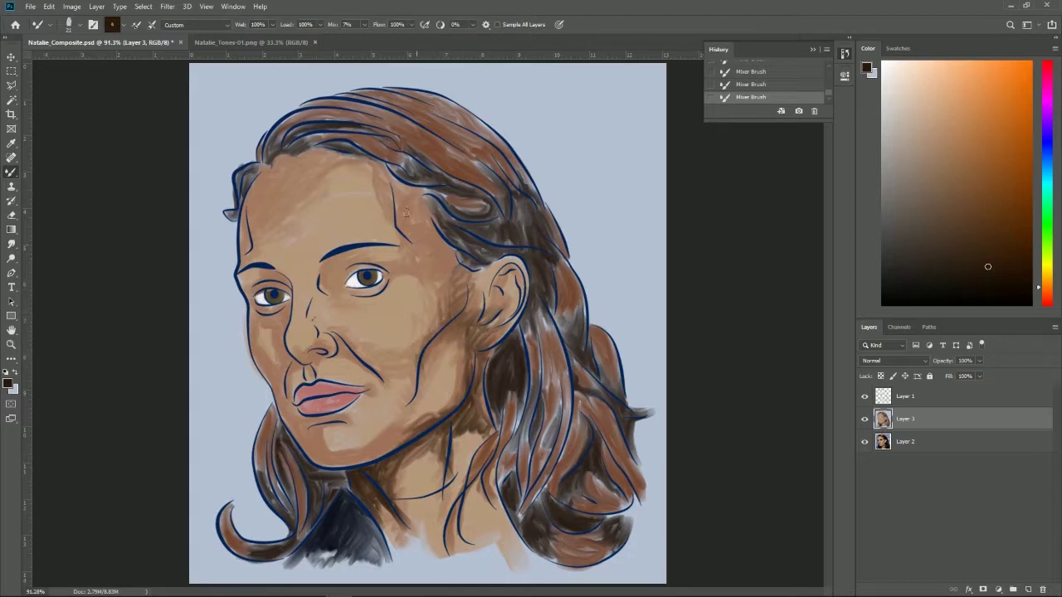
Step: Shade the temple, hairline, brow area and the face's left edge with the darker brown
{"action": "left_click_drag", "start_coordinate": [411, 201], "coordinate": [449, 250]}
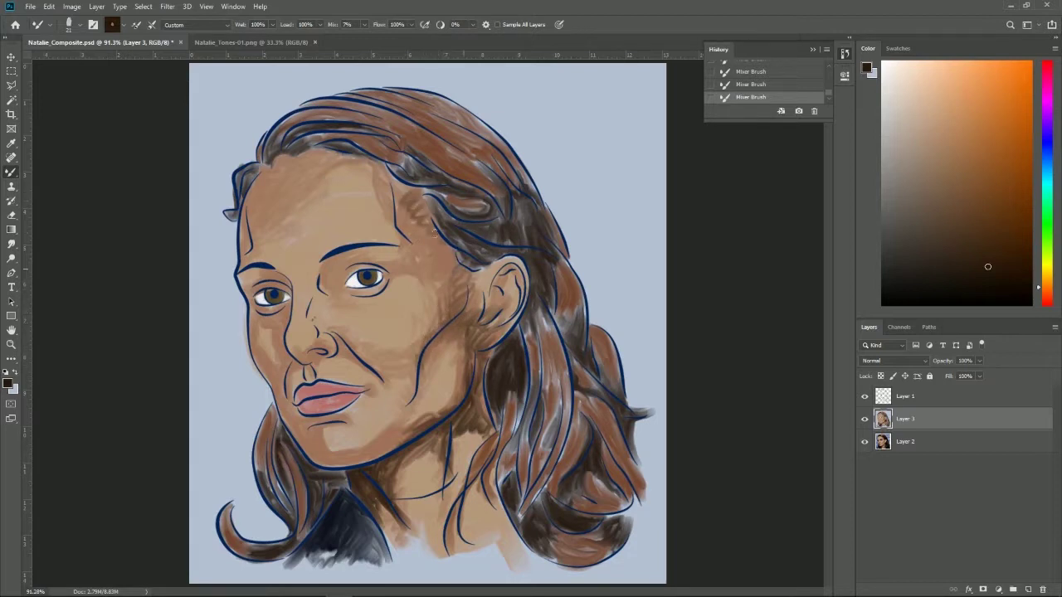
{"action": "left_click_drag", "start_coordinate": [403, 195], "coordinate": [392, 179]}
{"action": "left_click_drag", "start_coordinate": [429, 247], "coordinate": [448, 265]}
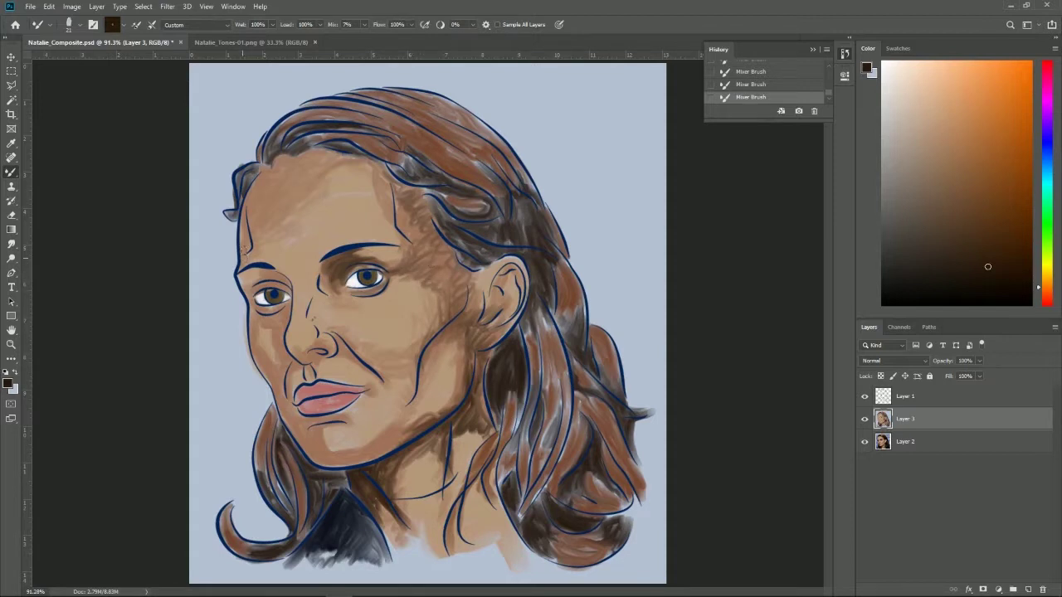
{"action": "left_click_drag", "start_coordinate": [244, 245], "coordinate": [242, 207]}
Step: Add dark shadows along the face's left edge, beside the nose and between the brows
{"action": "mouse_move", "coordinate": [258, 173]}
{"action": "left_mouse_down"}
{"action": "mouse_move", "coordinate": [251, 240]}
{"action": "mouse_move", "coordinate": [278, 162]}
{"action": "mouse_move", "coordinate": [256, 238]}
{"action": "mouse_move", "coordinate": [262, 232]}
{"action": "left_mouse_up"}
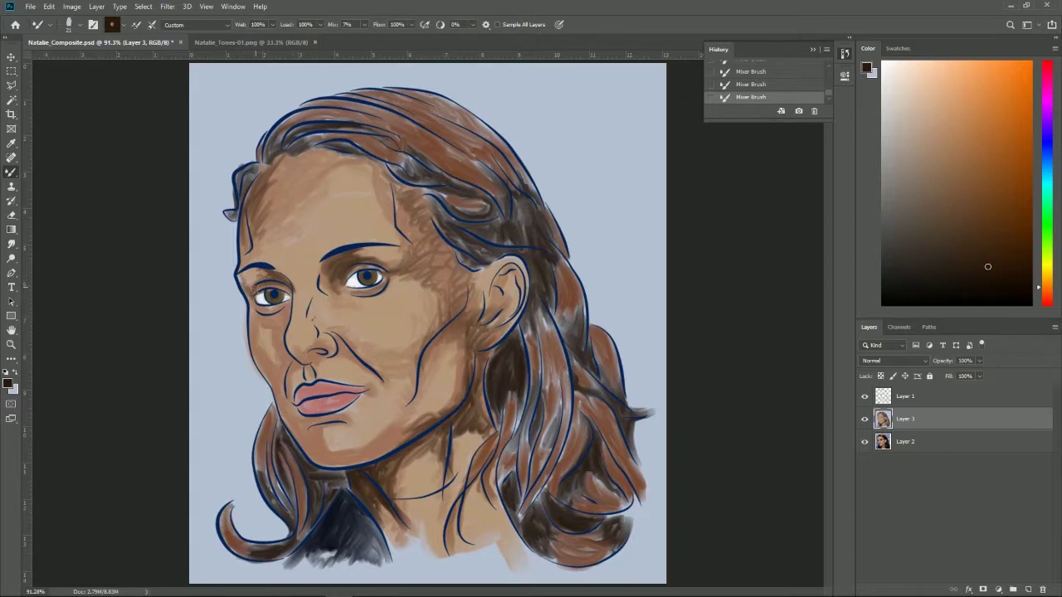
{"action": "key", "text": "bracketright"}
{"action": "key", "text": "bracketright"}
{"action": "key", "text": "bracketright"}
{"action": "key", "text": "bracketleft"}
{"action": "key", "text": "bracketleft"}
{"action": "key", "text": "bracketleft"}
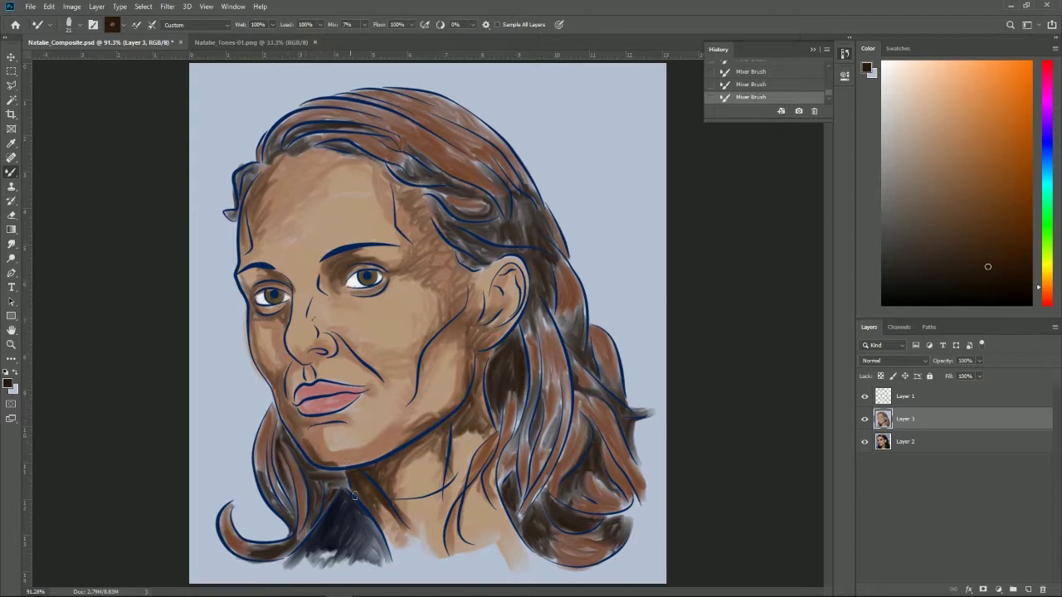
{"action": "mouse_move", "coordinate": [330, 292]}
{"action": "left_mouse_down"}
{"action": "mouse_move", "coordinate": [352, 312]}
{"action": "mouse_move", "coordinate": [315, 288]}
{"action": "mouse_move", "coordinate": [359, 315]}
{"action": "left_mouse_up"}
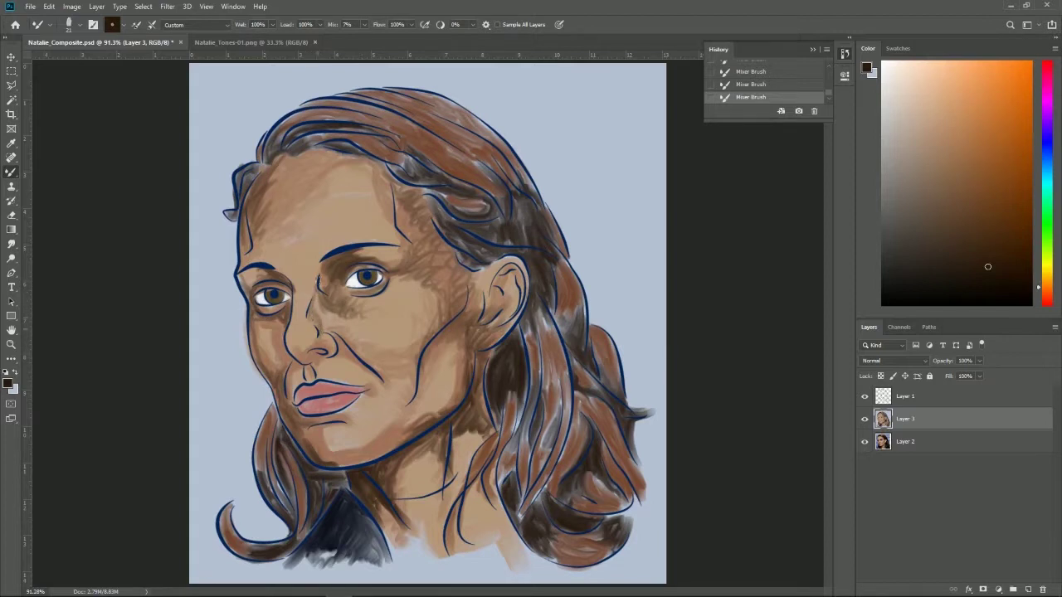
{"action": "mouse_move", "coordinate": [327, 329]}
{"action": "left_mouse_down"}
{"action": "mouse_move", "coordinate": [337, 323]}
{"action": "mouse_move", "coordinate": [367, 348]}
{"action": "left_mouse_up"}
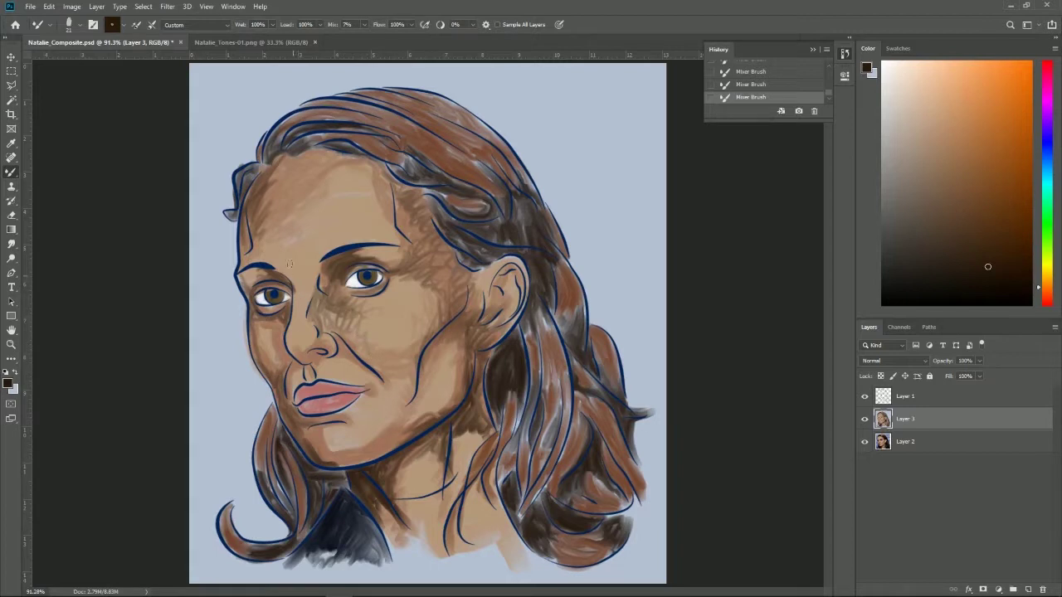
{"action": "mouse_move", "coordinate": [292, 271]}
{"action": "left_mouse_down"}
{"action": "mouse_move", "coordinate": [311, 273]}
{"action": "mouse_move", "coordinate": [284, 270]}
{"action": "mouse_move", "coordinate": [324, 256]}
{"action": "left_mouse_up"}
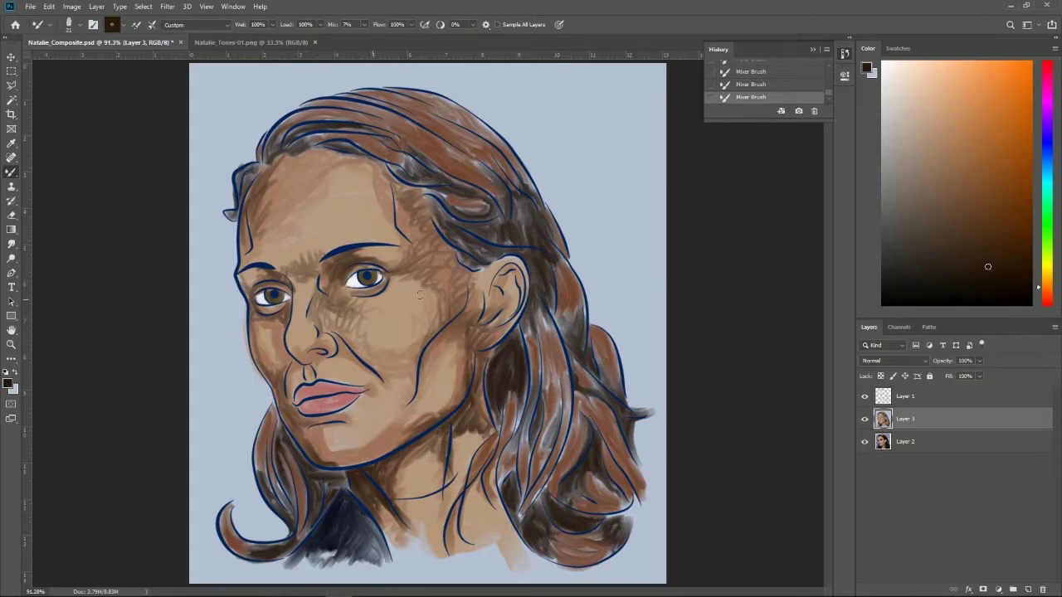
Step: Darken the nose side, undo and repaint the chin stroke, and shade across the neck
{"action": "left_click", "coordinate": [865, 419]}
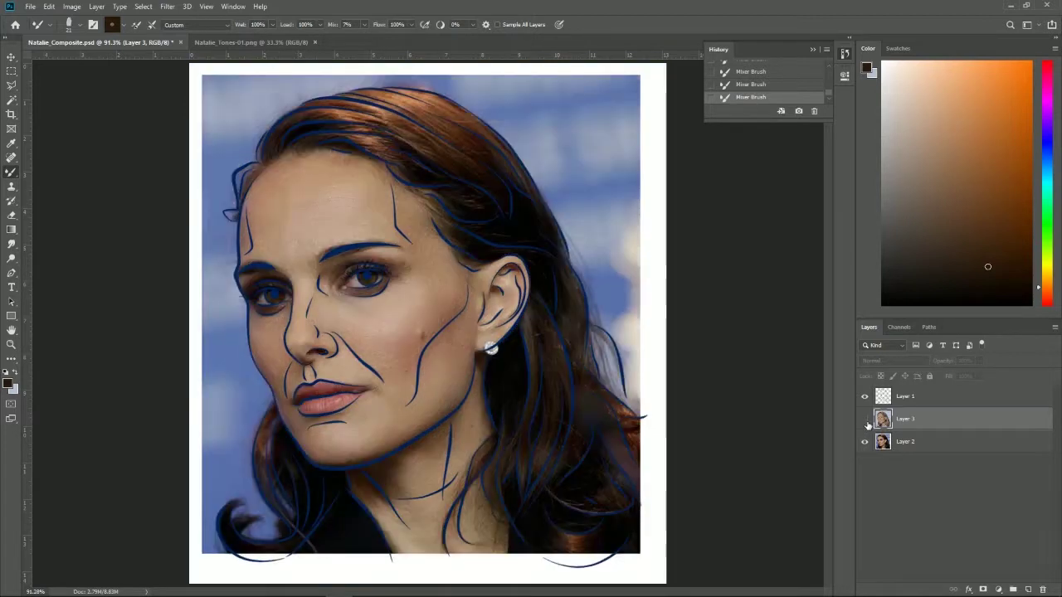
{"action": "mouse_move", "coordinate": [283, 322]}
{"action": "left_mouse_down"}
{"action": "mouse_move", "coordinate": [289, 357]}
{"action": "mouse_move", "coordinate": [275, 314]}
{"action": "mouse_move", "coordinate": [264, 340]}
{"action": "mouse_move", "coordinate": [285, 370]}
{"action": "mouse_move", "coordinate": [322, 366]}
{"action": "mouse_move", "coordinate": [304, 352]}
{"action": "mouse_move", "coordinate": [322, 348]}
{"action": "mouse_move", "coordinate": [319, 366]}
{"action": "left_mouse_up"}
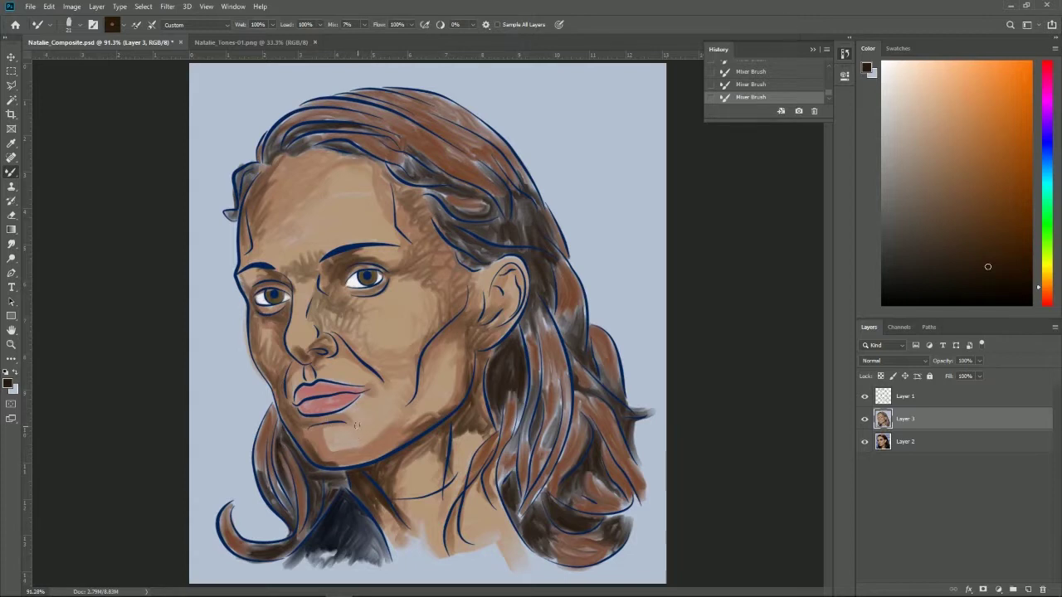
{"action": "key", "text": "ctrl+z"}
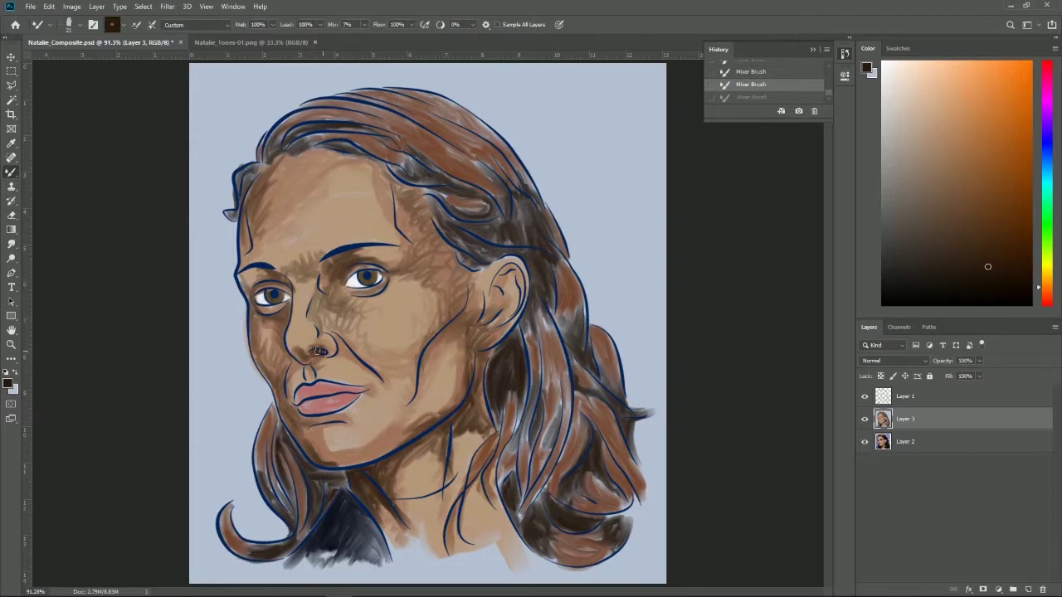
{"action": "left_click_drag", "start_coordinate": [322, 356], "coordinate": [355, 376]}
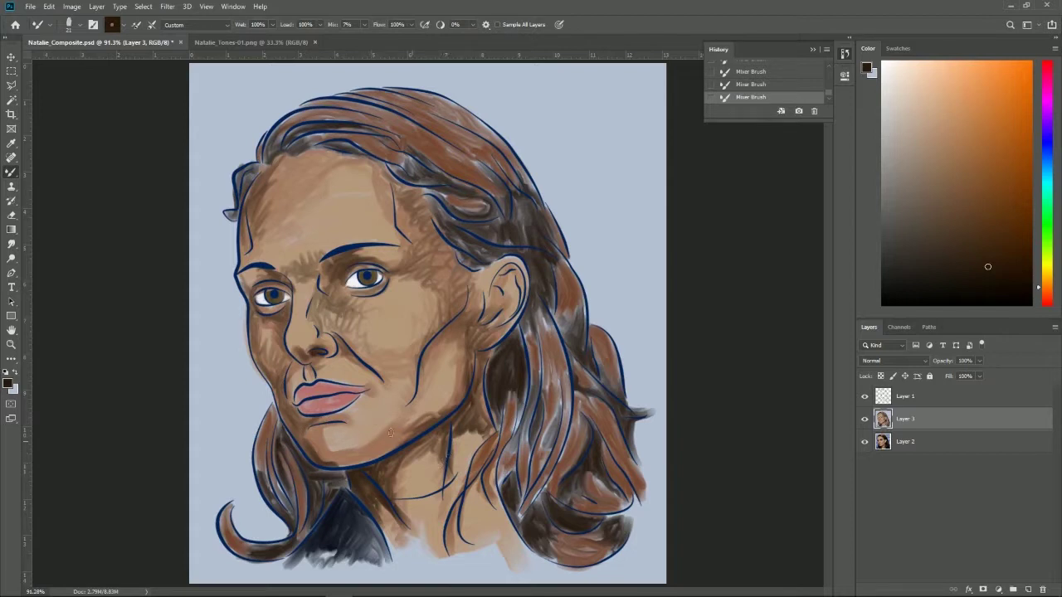
{"action": "left_click_drag", "start_coordinate": [396, 500], "coordinate": [453, 488]}
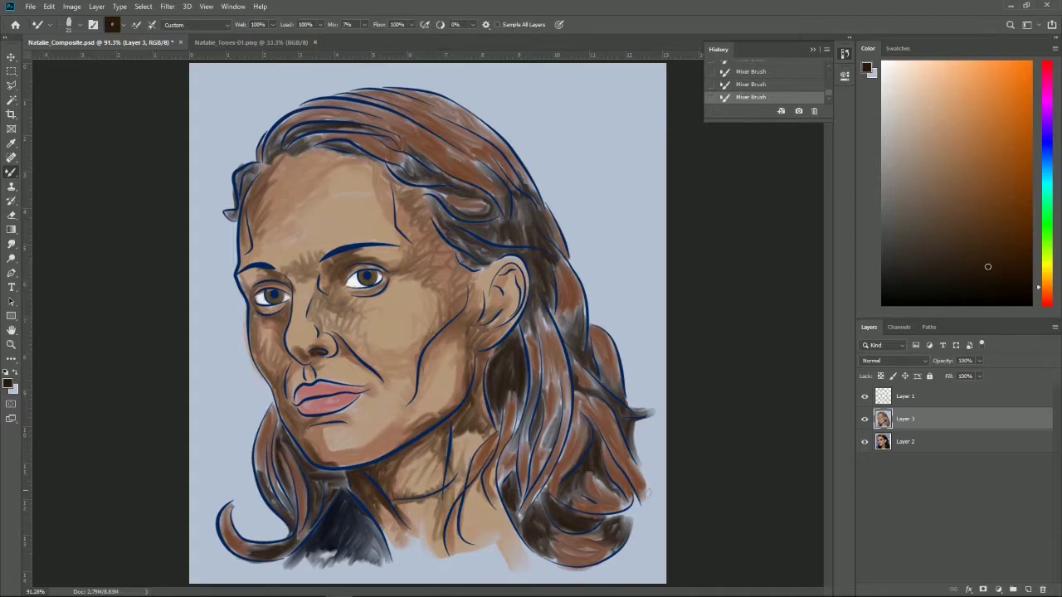
Step: Sample the reddish lip colour from the photo and repaint the lip corner, upper and lower lip
{"action": "left_click", "coordinate": [865, 419]}
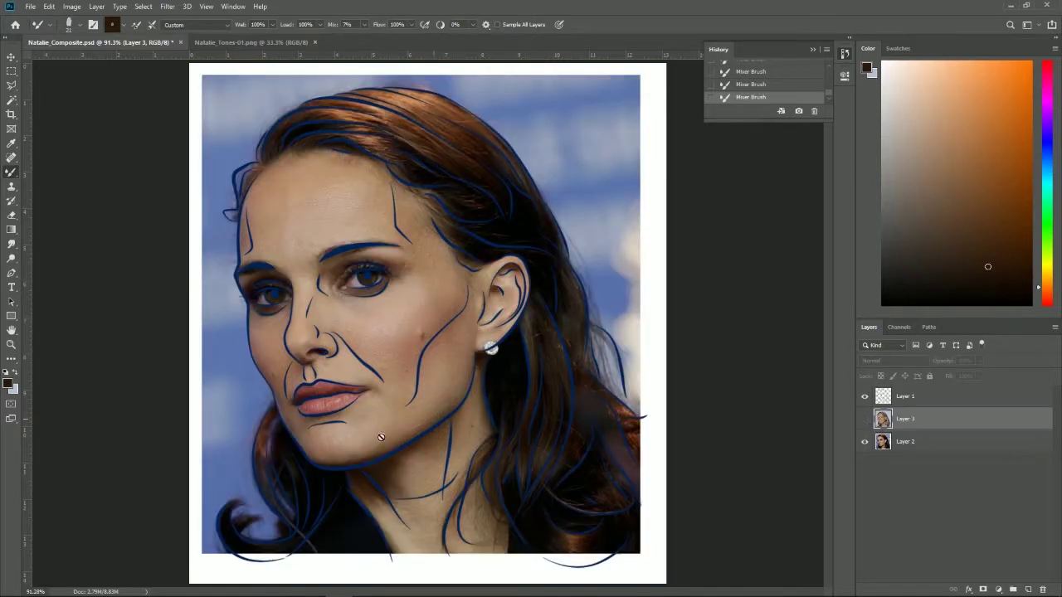
{"action": "key", "text": "alt"}
{"action": "left_click", "coordinate": [307, 391], "text": "alt"}
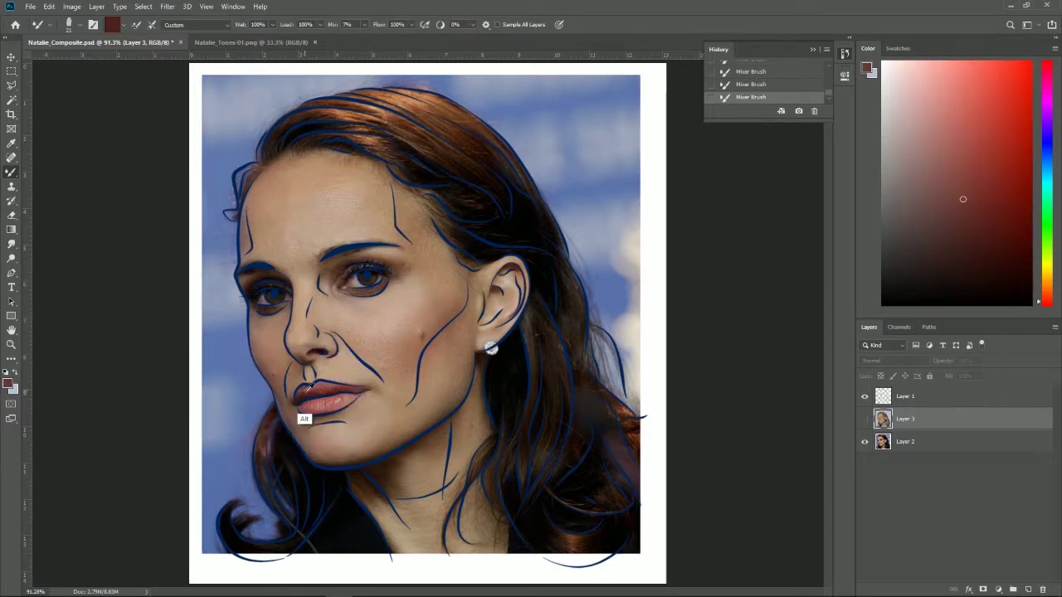
{"action": "left_click", "coordinate": [865, 419]}
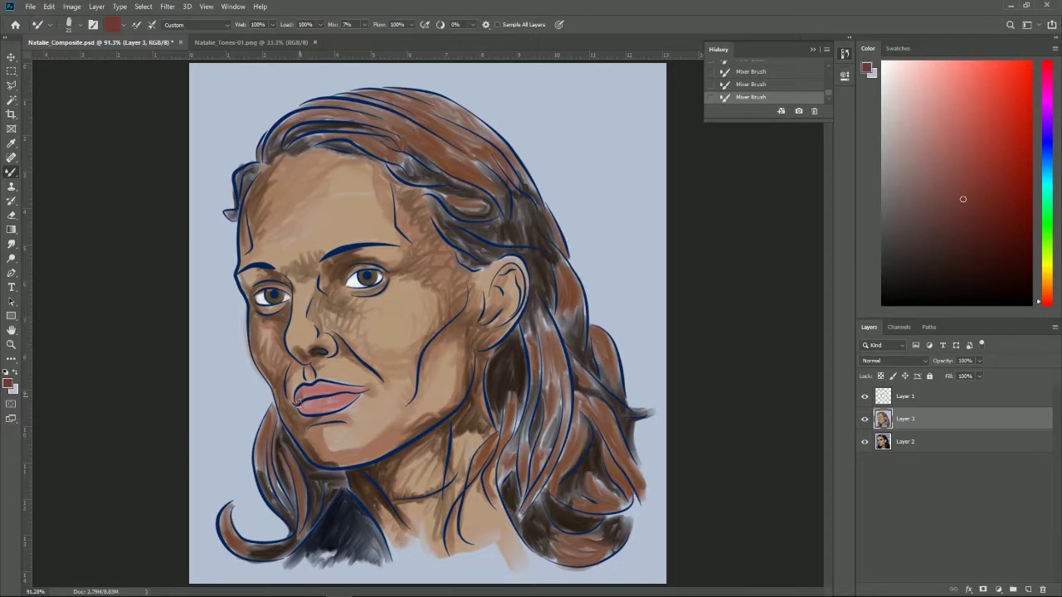
{"action": "left_click_drag", "start_coordinate": [301, 397], "coordinate": [330, 393]}
{"action": "left_click_drag", "start_coordinate": [330, 392], "coordinate": [350, 396]}
{"action": "left_click_drag", "start_coordinate": [320, 401], "coordinate": [343, 392]}
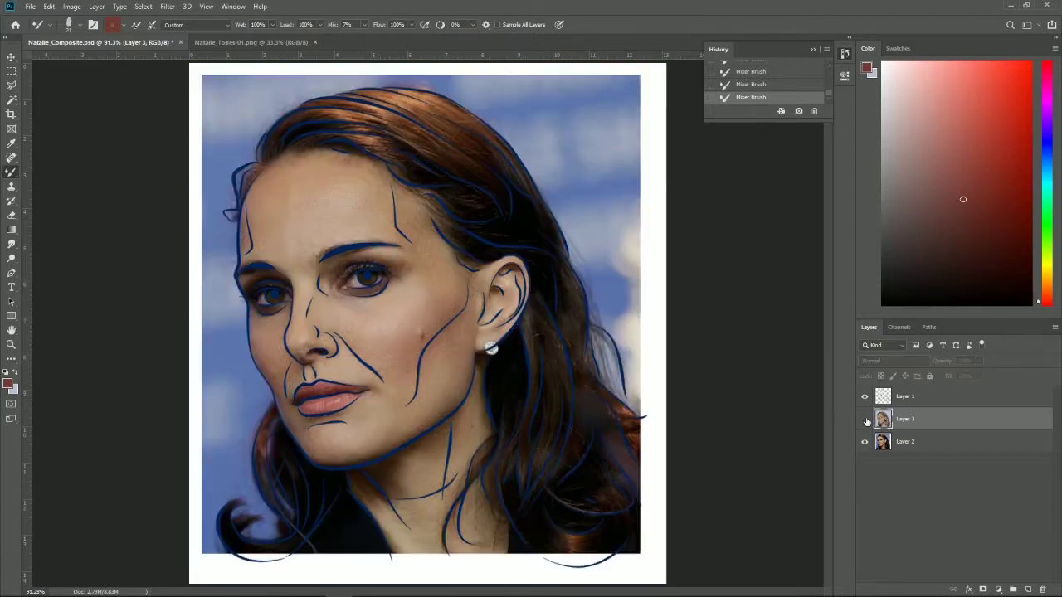
Step: Pick a light pink paint colour and lighten the brow and the side of the nose
{"action": "left_click", "coordinate": [864, 419]}
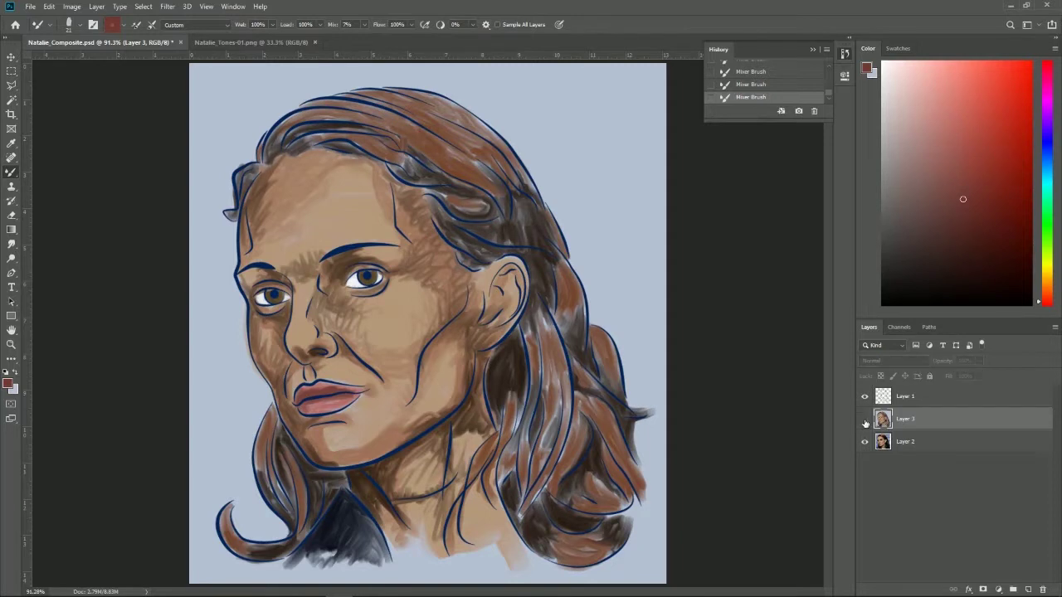
{"action": "left_click", "coordinate": [864, 420]}
{"action": "left_click", "coordinate": [864, 420]}
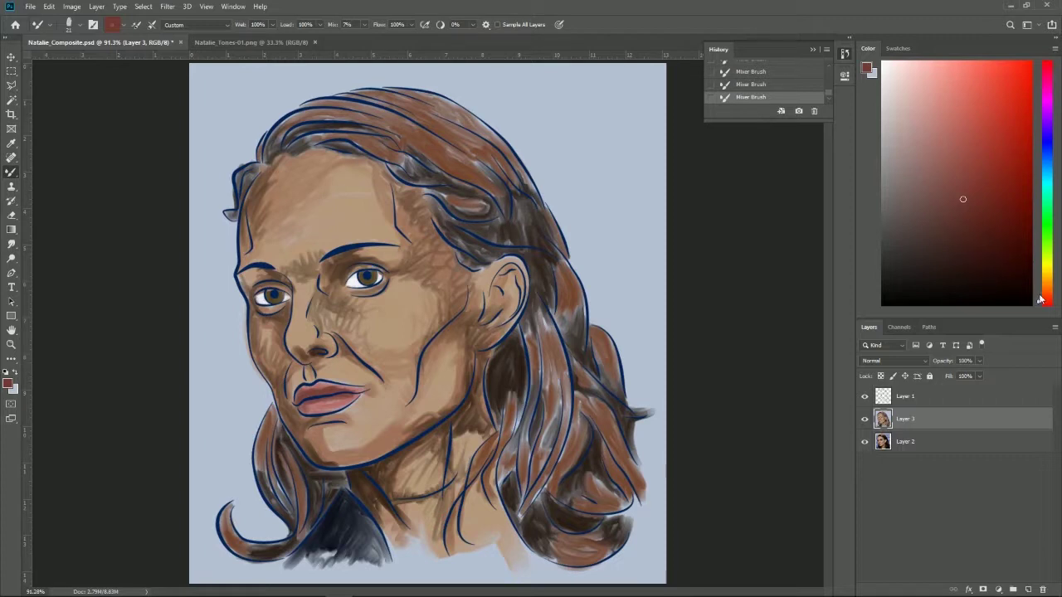
{"action": "left_click_drag", "start_coordinate": [1039, 299], "coordinate": [1040, 295]}
{"action": "left_click_drag", "start_coordinate": [894, 69], "coordinate": [904, 71]}
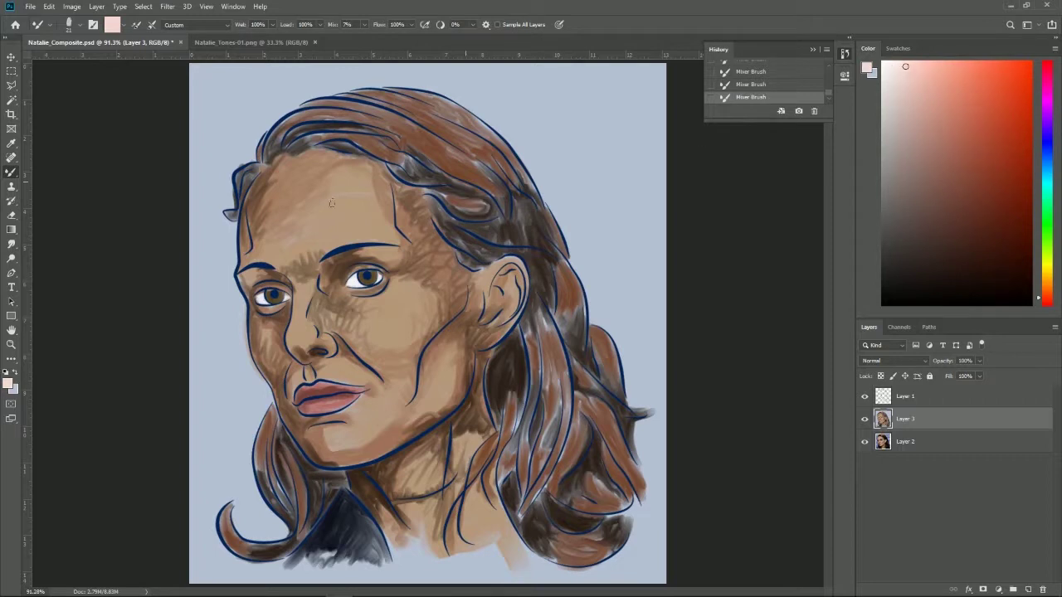
{"action": "mouse_move", "coordinate": [292, 247]}
{"action": "left_mouse_down"}
{"action": "mouse_move", "coordinate": [344, 236]}
{"action": "mouse_move", "coordinate": [341, 186]}
{"action": "mouse_move", "coordinate": [312, 195]}
{"action": "mouse_move", "coordinate": [325, 219]}
{"action": "mouse_move", "coordinate": [370, 229]}
{"action": "mouse_move", "coordinate": [325, 245]}
{"action": "mouse_move", "coordinate": [354, 216]}
{"action": "mouse_move", "coordinate": [308, 185]}
{"action": "mouse_move", "coordinate": [365, 197]}
{"action": "mouse_move", "coordinate": [295, 248]}
{"action": "mouse_move", "coordinate": [303, 273]}
{"action": "left_mouse_up"}
{"action": "mouse_move", "coordinate": [296, 311]}
{"action": "left_mouse_down"}
{"action": "mouse_move", "coordinate": [301, 273]}
{"action": "mouse_move", "coordinate": [302, 329]}
{"action": "mouse_move", "coordinate": [292, 335]}
{"action": "mouse_move", "coordinate": [314, 333]}
{"action": "left_mouse_up"}
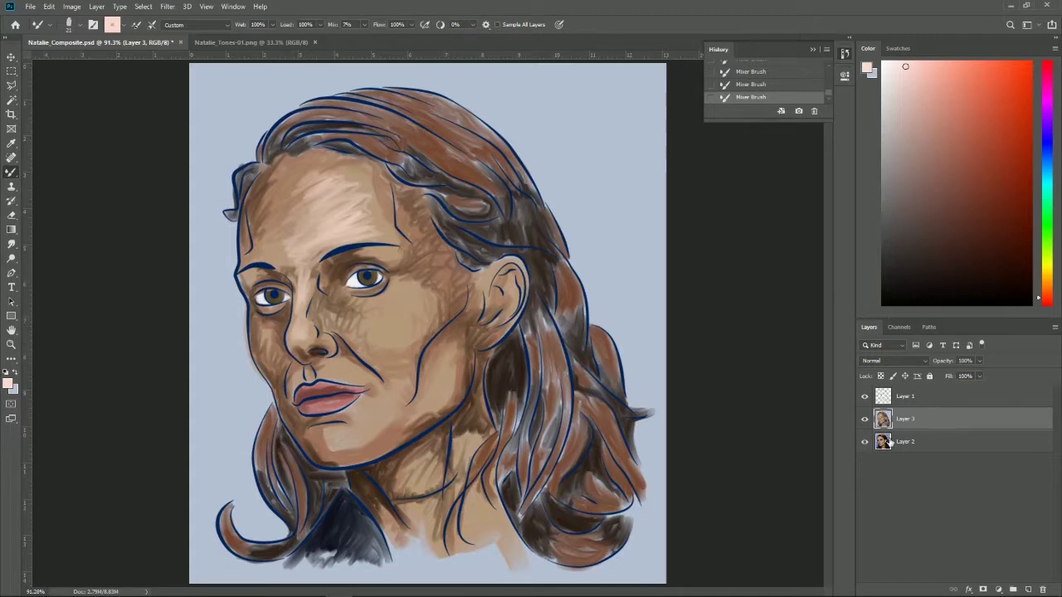
Step: Lighten the forehead, the cheek right of the nose and below the right eye, comparing with the photo
{"action": "left_click", "coordinate": [865, 422]}
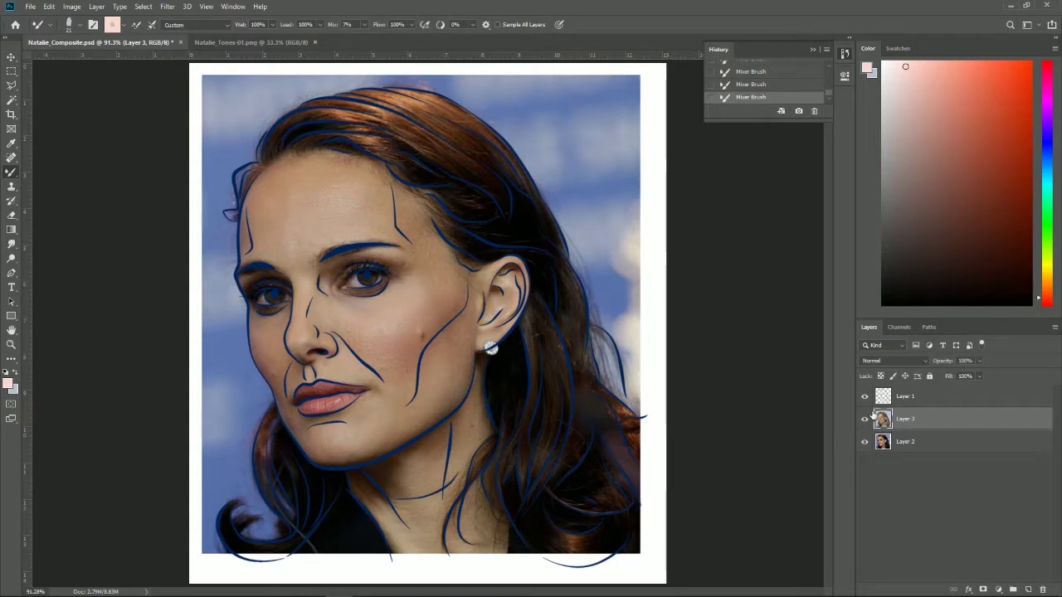
{"action": "left_click", "coordinate": [865, 419]}
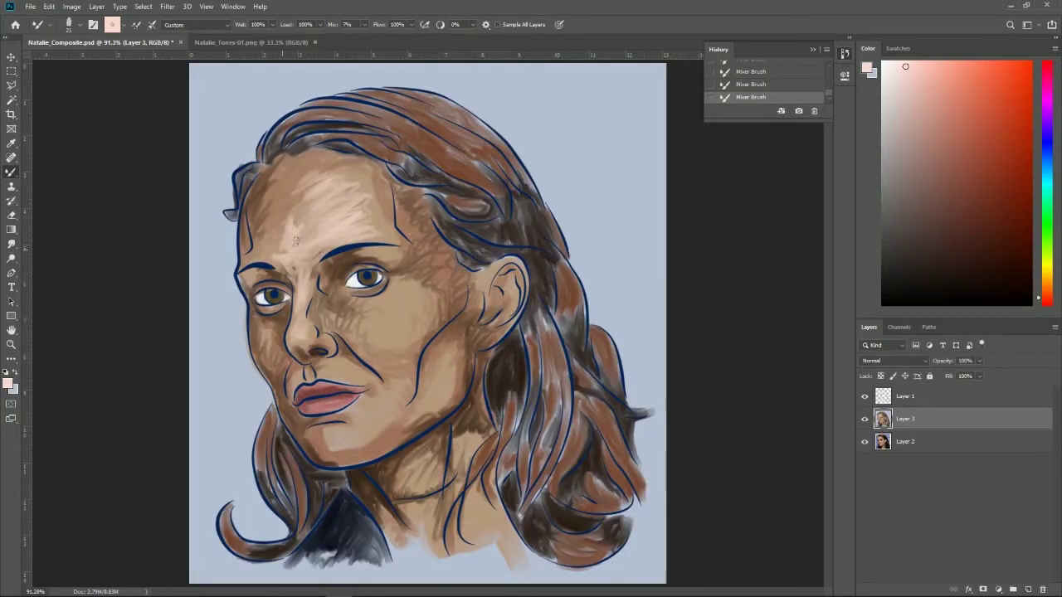
{"action": "left_click_drag", "start_coordinate": [352, 220], "coordinate": [353, 236]}
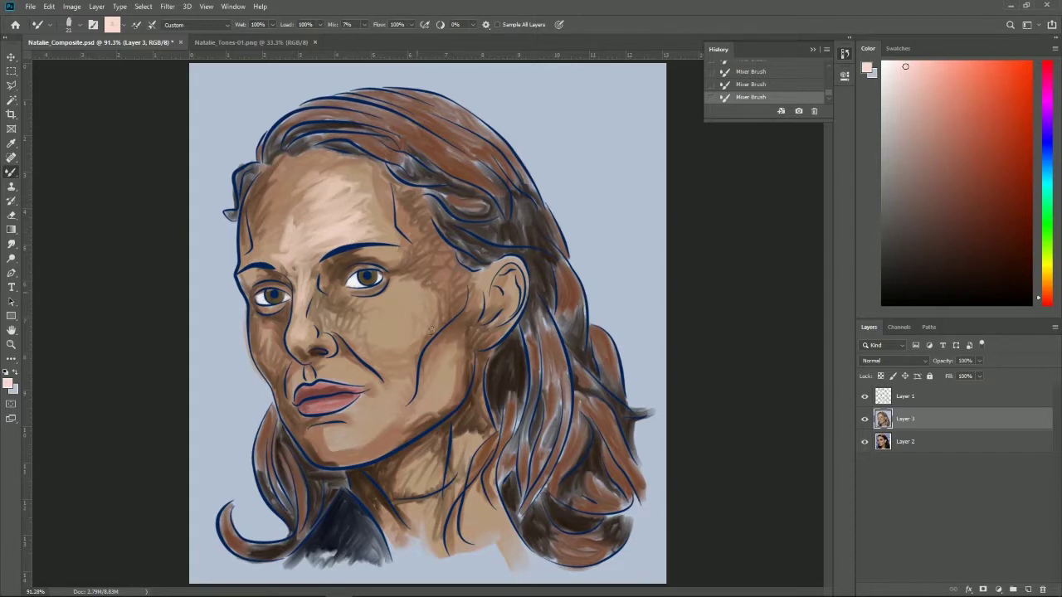
{"action": "left_click", "coordinate": [865, 419]}
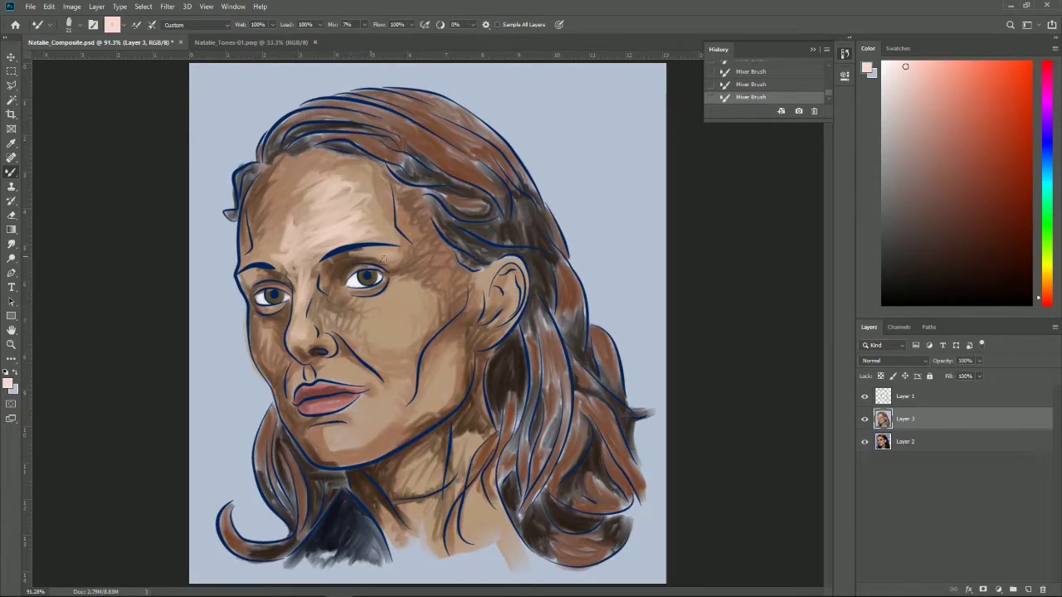
{"action": "mouse_move", "coordinate": [385, 303]}
{"action": "left_mouse_down"}
{"action": "mouse_move", "coordinate": [375, 333]}
{"action": "mouse_move", "coordinate": [393, 315]}
{"action": "mouse_move", "coordinate": [388, 330]}
{"action": "mouse_move", "coordinate": [402, 349]}
{"action": "mouse_move", "coordinate": [387, 352]}
{"action": "mouse_move", "coordinate": [425, 323]}
{"action": "mouse_move", "coordinate": [418, 266]}
{"action": "mouse_move", "coordinate": [445, 299]}
{"action": "mouse_move", "coordinate": [436, 324]}
{"action": "left_mouse_up"}
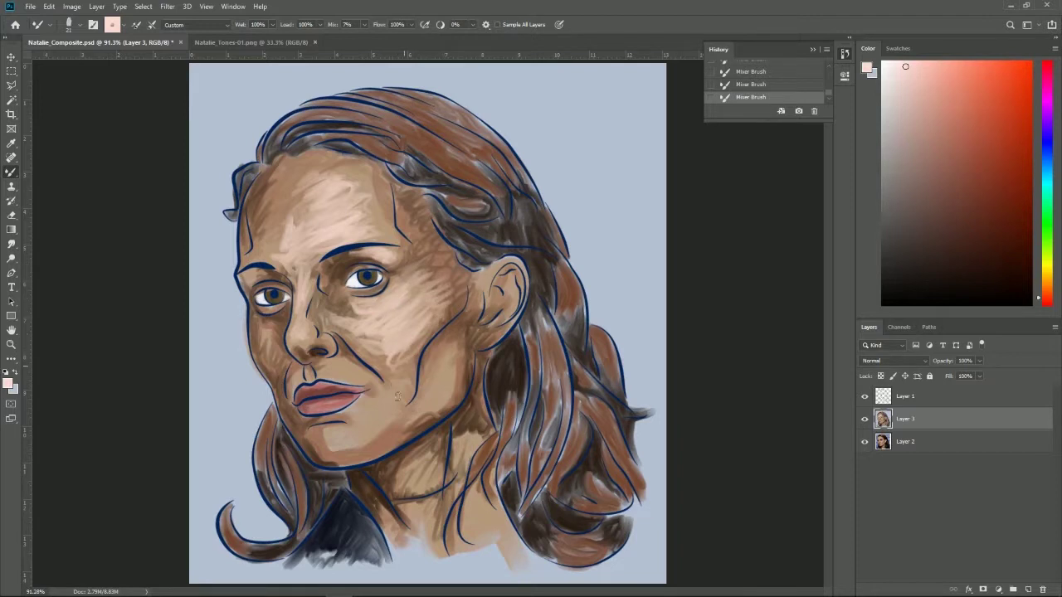
{"action": "mouse_move", "coordinate": [396, 358]}
{"action": "left_mouse_down"}
{"action": "mouse_move", "coordinate": [361, 336]}
{"action": "mouse_move", "coordinate": [406, 380]}
{"action": "mouse_move", "coordinate": [404, 396]}
{"action": "left_mouse_up"}
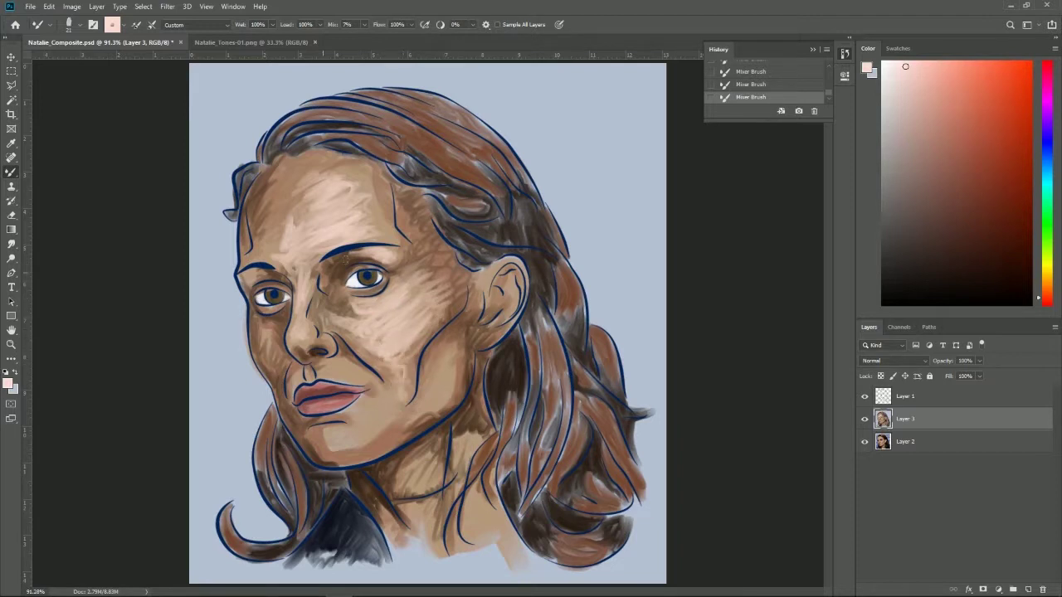
{"action": "left_click", "coordinate": [864, 419]}
{"action": "left_click", "coordinate": [864, 419]}
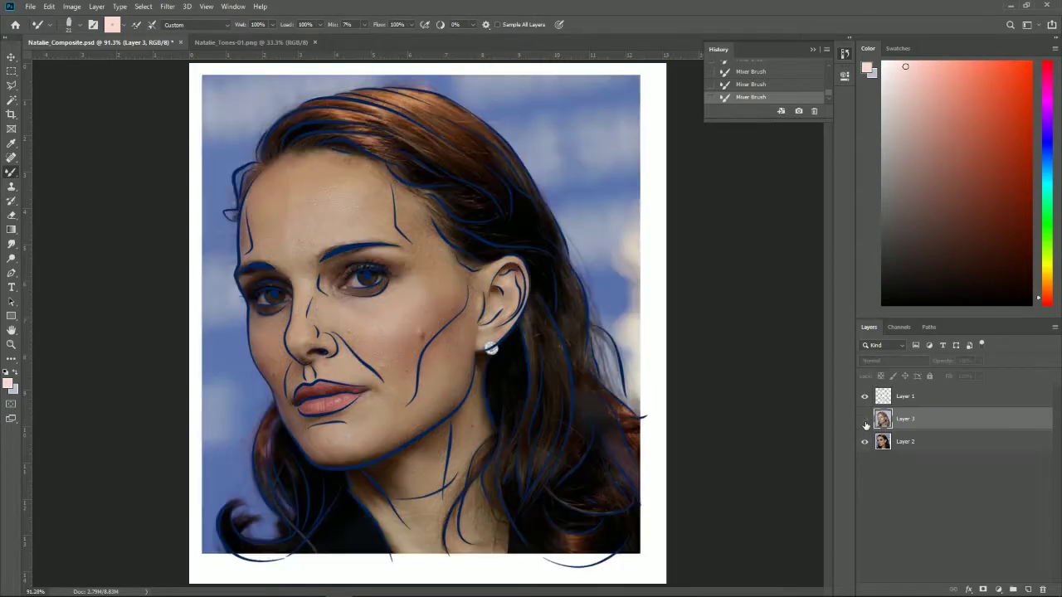
{"action": "left_click", "coordinate": [865, 419]}
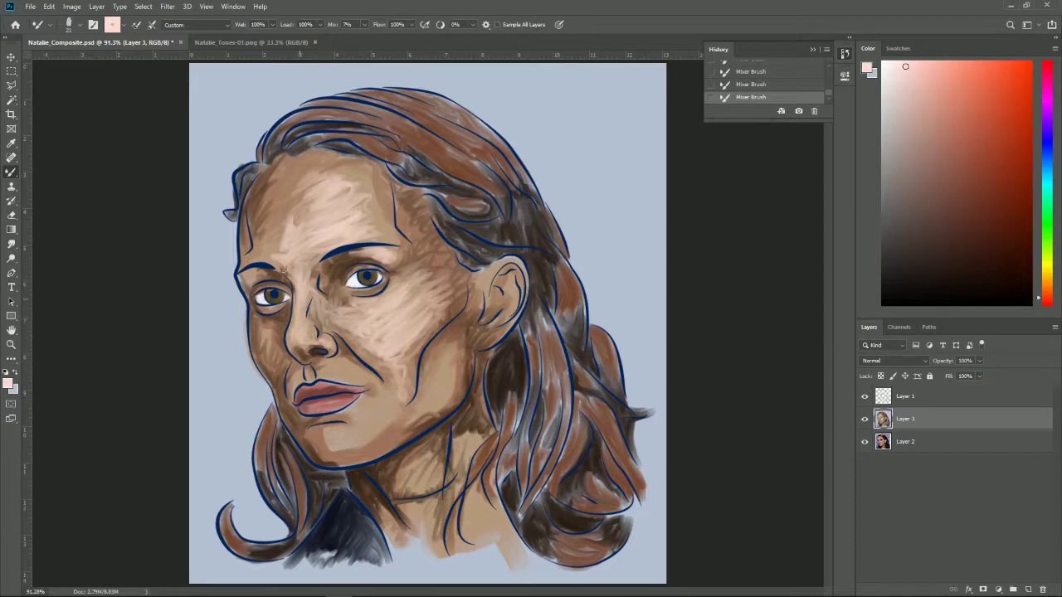
Step: Blend and lighten the brow, left cheek, forehead, nose-to-jaw cheek and temple
{"action": "left_click_drag", "start_coordinate": [302, 281], "coordinate": [289, 210]}
{"action": "left_click_drag", "start_coordinate": [267, 335], "coordinate": [275, 353]}
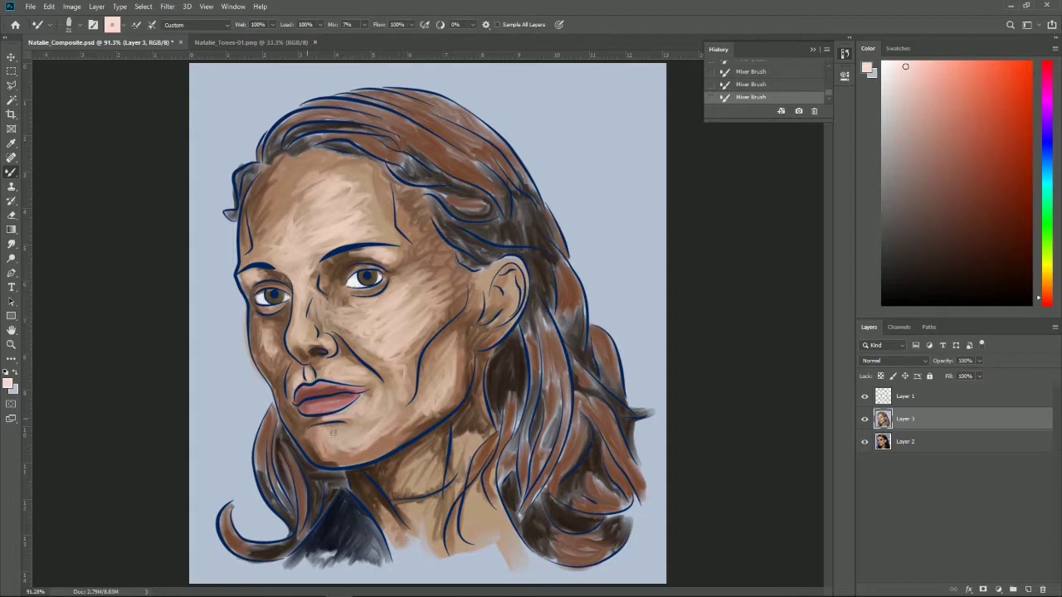
{"action": "mouse_move", "coordinate": [296, 185]}
{"action": "left_mouse_down"}
{"action": "mouse_move", "coordinate": [384, 224]}
{"action": "mouse_move", "coordinate": [310, 193]}
{"action": "left_mouse_up"}
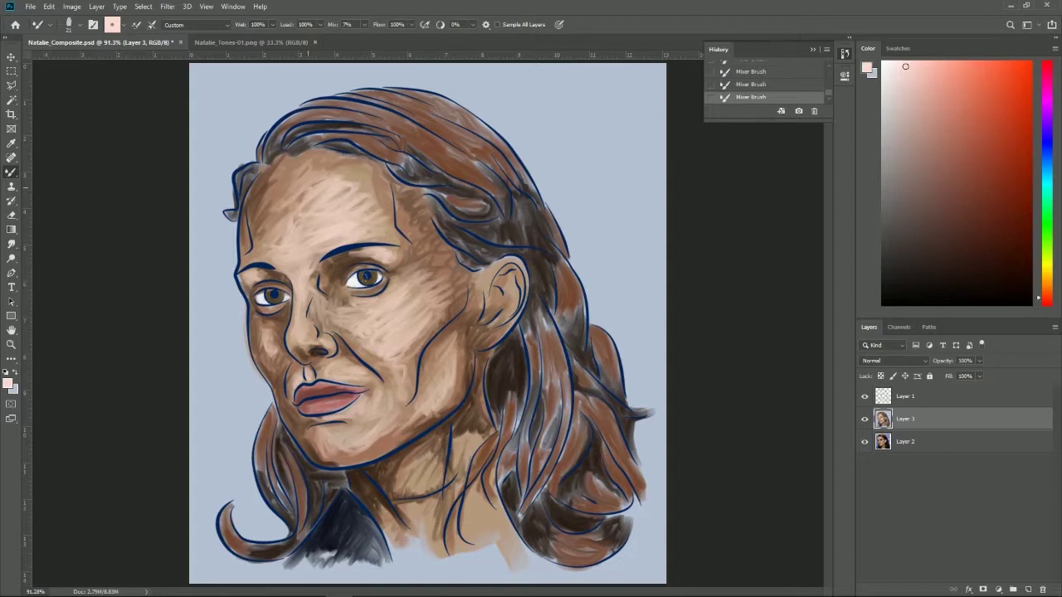
{"action": "mouse_move", "coordinate": [415, 382]}
{"action": "left_mouse_down"}
{"action": "mouse_move", "coordinate": [436, 336]}
{"action": "mouse_move", "coordinate": [425, 369]}
{"action": "left_mouse_up"}
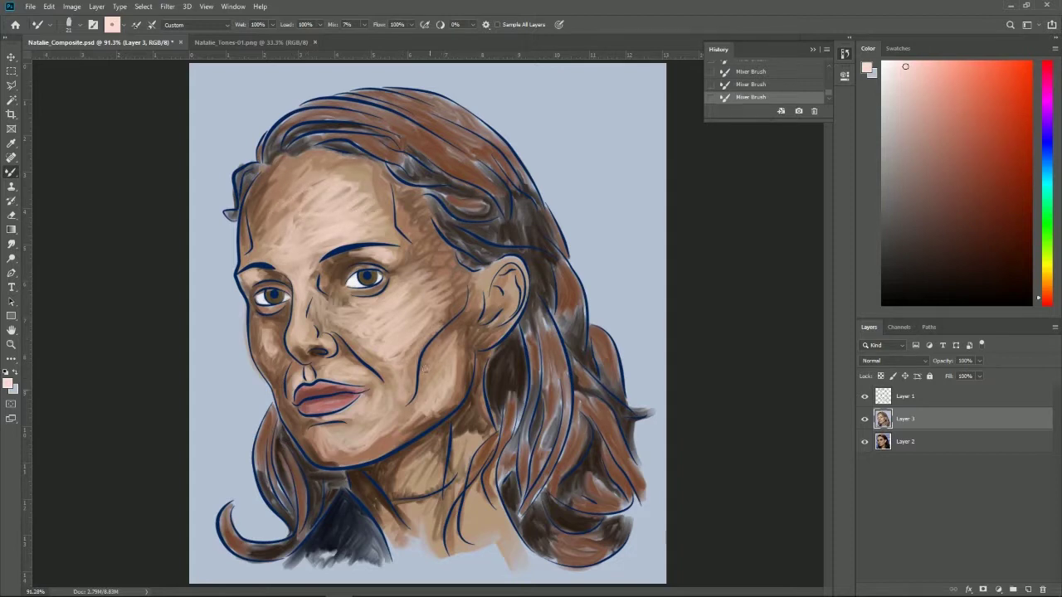
{"action": "mouse_move", "coordinate": [419, 274]}
{"action": "left_mouse_down"}
{"action": "mouse_move", "coordinate": [400, 271]}
{"action": "mouse_move", "coordinate": [428, 257]}
{"action": "mouse_move", "coordinate": [453, 271]}
{"action": "mouse_move", "coordinate": [401, 226]}
{"action": "mouse_move", "coordinate": [258, 196]}
{"action": "left_mouse_up"}
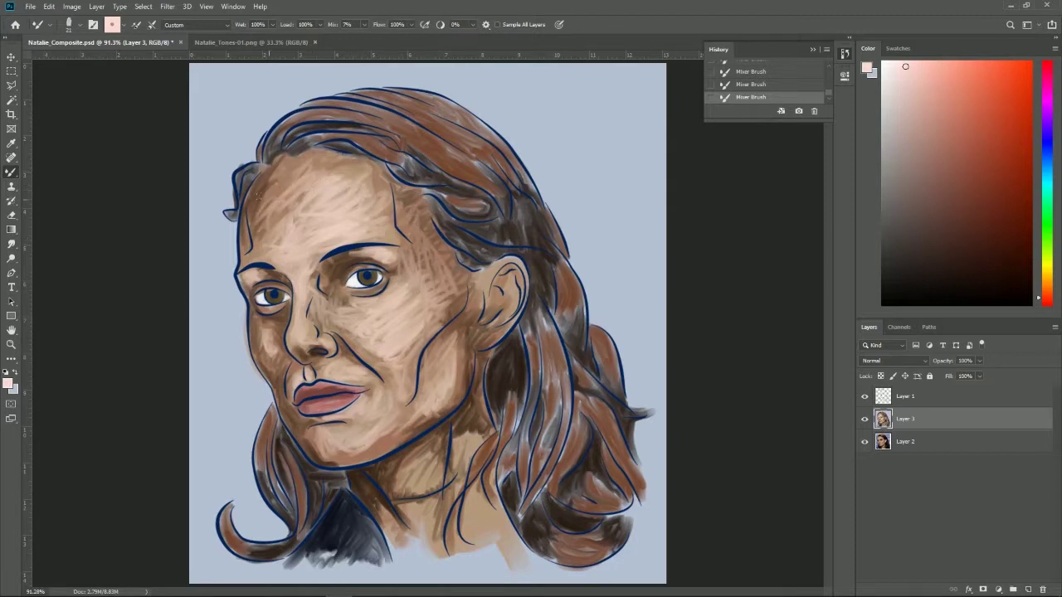
Step: Lighten and smooth the neck and lower jaw shading, then hide Layer 3 to view the photo
{"action": "mouse_move", "coordinate": [407, 473]}
{"action": "left_mouse_down"}
{"action": "mouse_move", "coordinate": [414, 452]}
{"action": "mouse_move", "coordinate": [425, 493]}
{"action": "mouse_move", "coordinate": [390, 494]}
{"action": "left_mouse_up"}
{"action": "mouse_move", "coordinate": [382, 531]}
{"action": "left_mouse_down"}
{"action": "mouse_move", "coordinate": [383, 508]}
{"action": "mouse_move", "coordinate": [402, 539]}
{"action": "mouse_move", "coordinate": [452, 458]}
{"action": "mouse_move", "coordinate": [448, 523]}
{"action": "mouse_move", "coordinate": [485, 527]}
{"action": "left_mouse_up"}
{"action": "mouse_move", "coordinate": [466, 455]}
{"action": "left_mouse_down"}
{"action": "mouse_move", "coordinate": [457, 436]}
{"action": "mouse_move", "coordinate": [478, 413]}
{"action": "mouse_move", "coordinate": [468, 440]}
{"action": "mouse_move", "coordinate": [433, 468]}
{"action": "mouse_move", "coordinate": [371, 491]}
{"action": "left_mouse_up"}
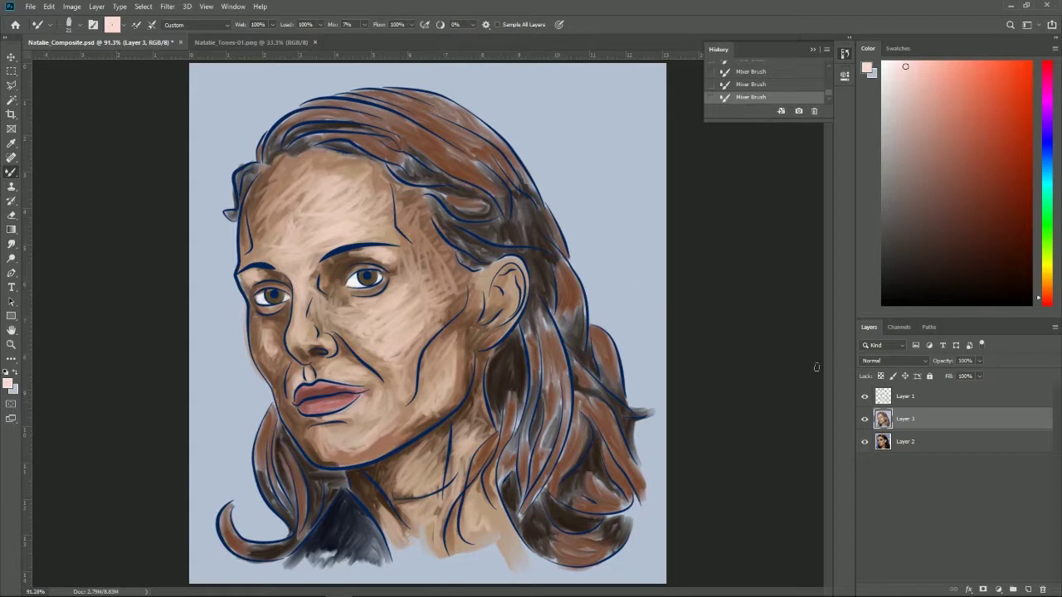
{"action": "left_click", "coordinate": [865, 421]}
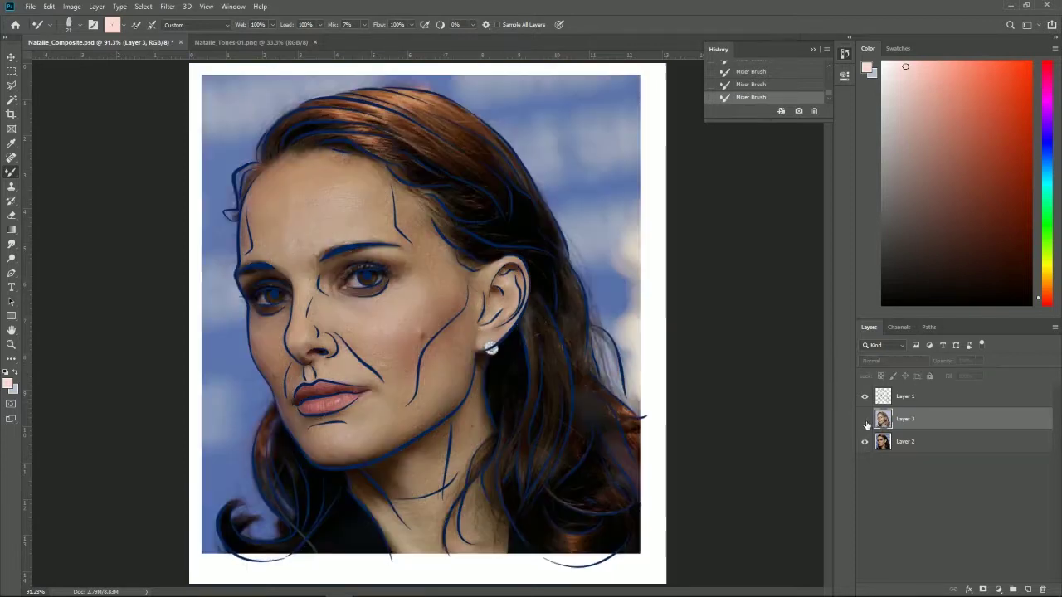
Step: Show and select Layer 3 again, and choose a very dark navy paint colour
{"action": "key", "text": "alt"}
{"action": "left_click", "coordinate": [865, 419]}
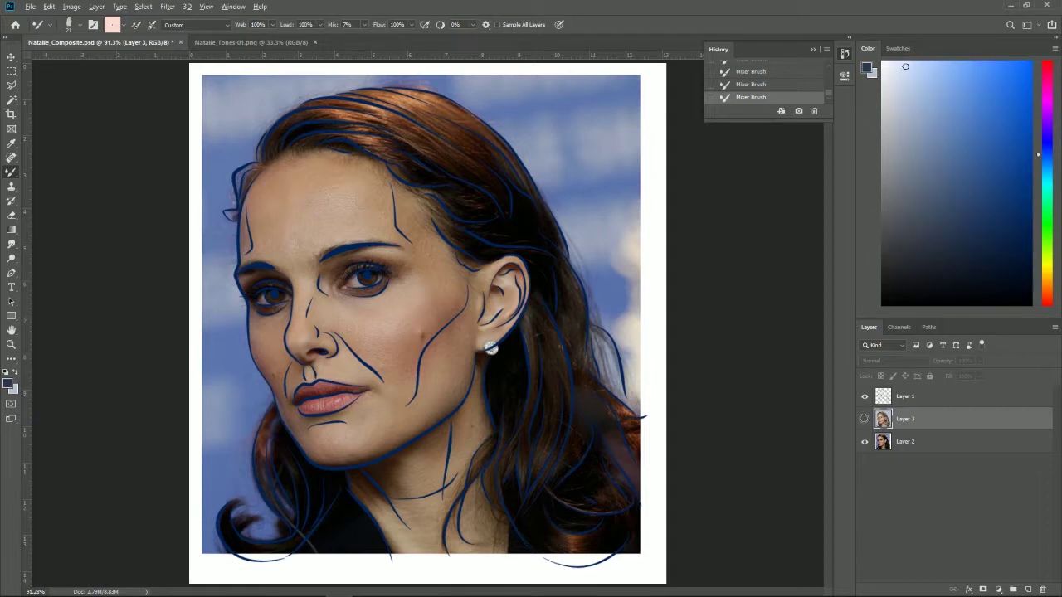
{"action": "key", "text": "alt+bracketleft"}
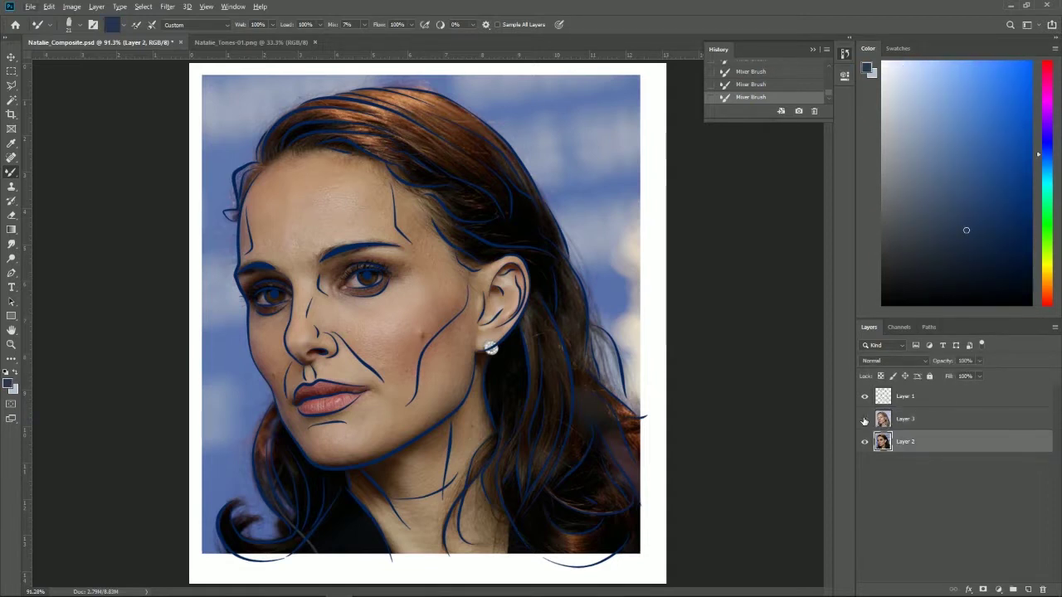
{"action": "left_click", "coordinate": [864, 419]}
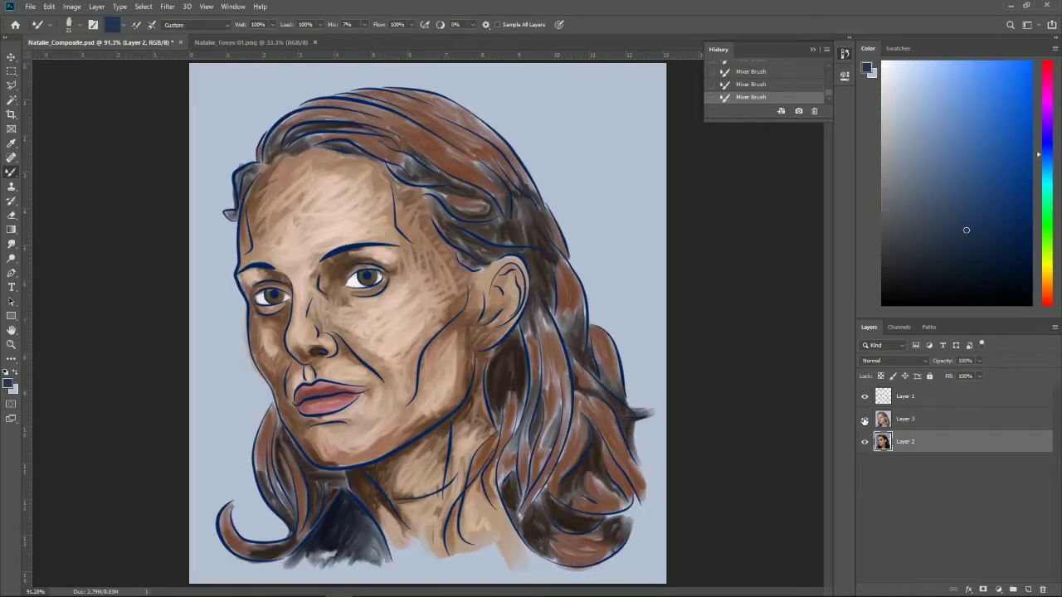
{"action": "left_click", "coordinate": [912, 421]}
{"action": "left_click_drag", "start_coordinate": [1039, 150], "coordinate": [1041, 147]}
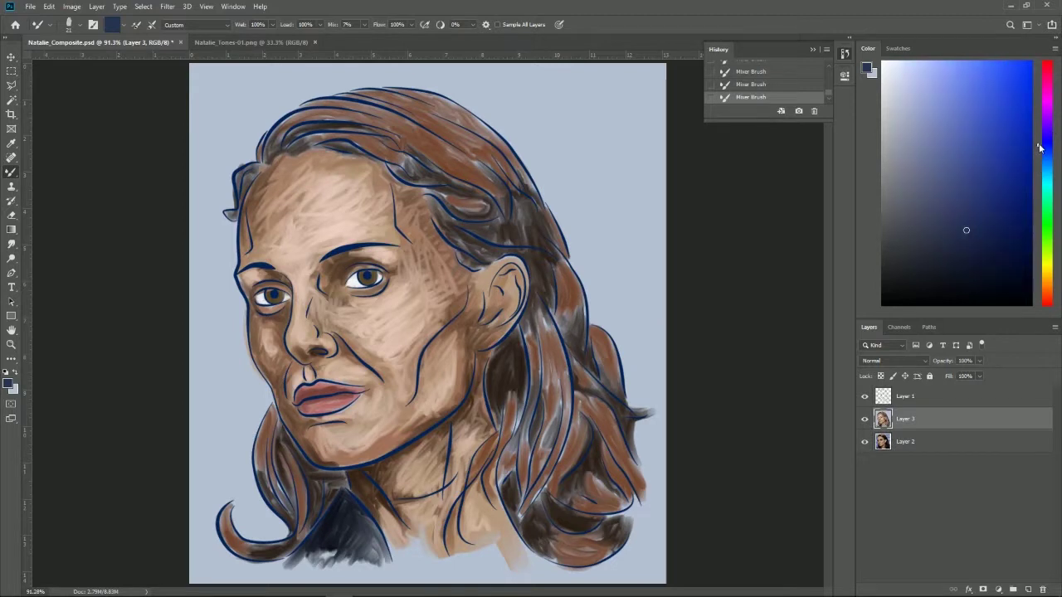
{"action": "left_click", "coordinate": [1002, 273]}
{"action": "left_click_drag", "start_coordinate": [1002, 273], "coordinate": [1009, 289]}
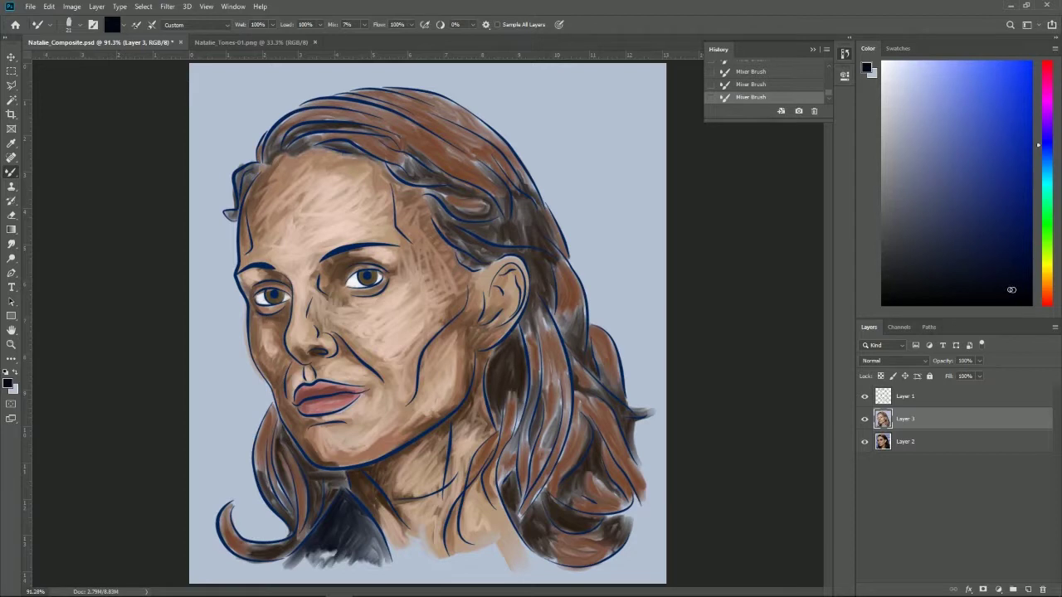
Step: Reduce the Mixer Brush size from 21 px to 14 px
{"action": "left_click", "coordinate": [69, 25]}
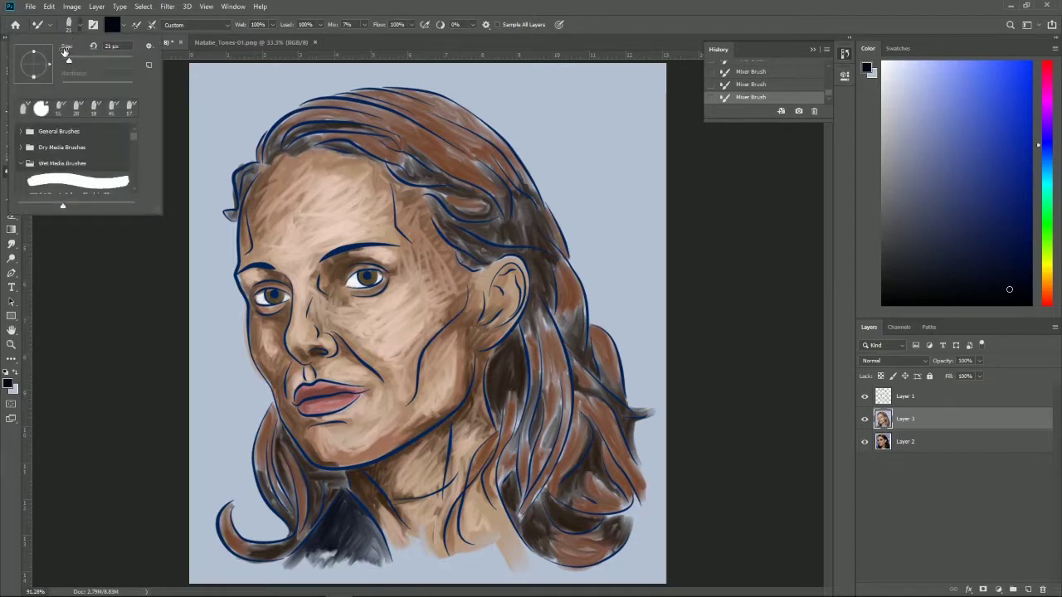
{"action": "left_click_drag", "start_coordinate": [69, 62], "coordinate": [66, 61]}
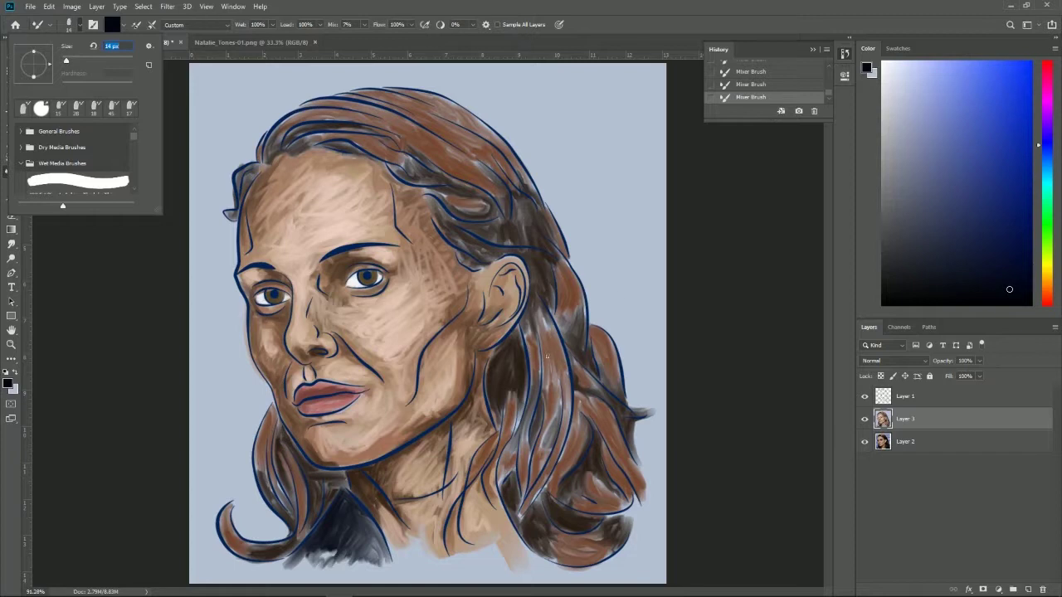
{"action": "left_click", "coordinate": [161, 399]}
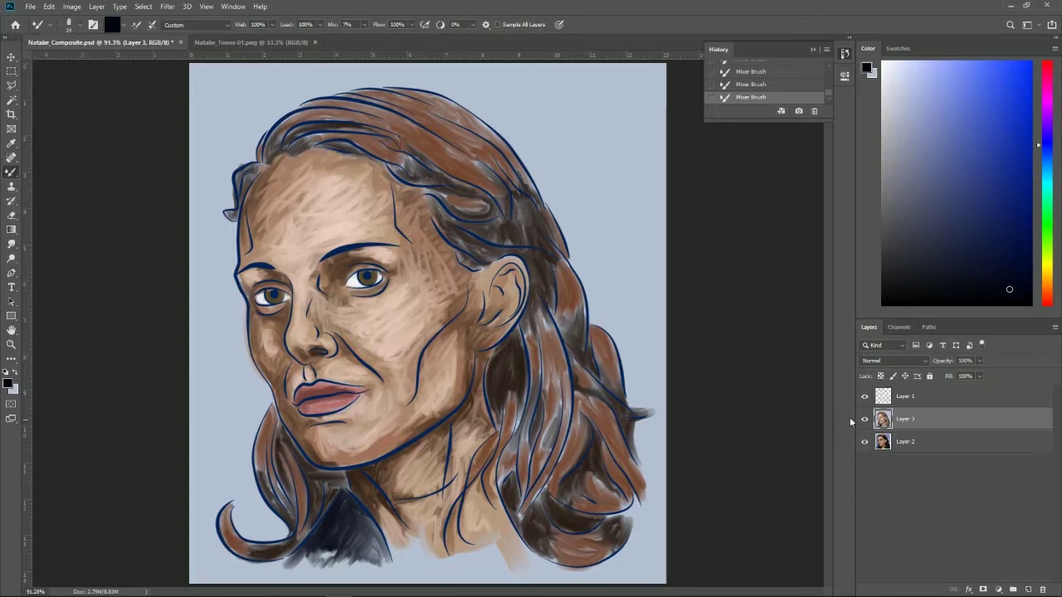
{"action": "left_click", "coordinate": [355, 302], "text": "ctrl"}
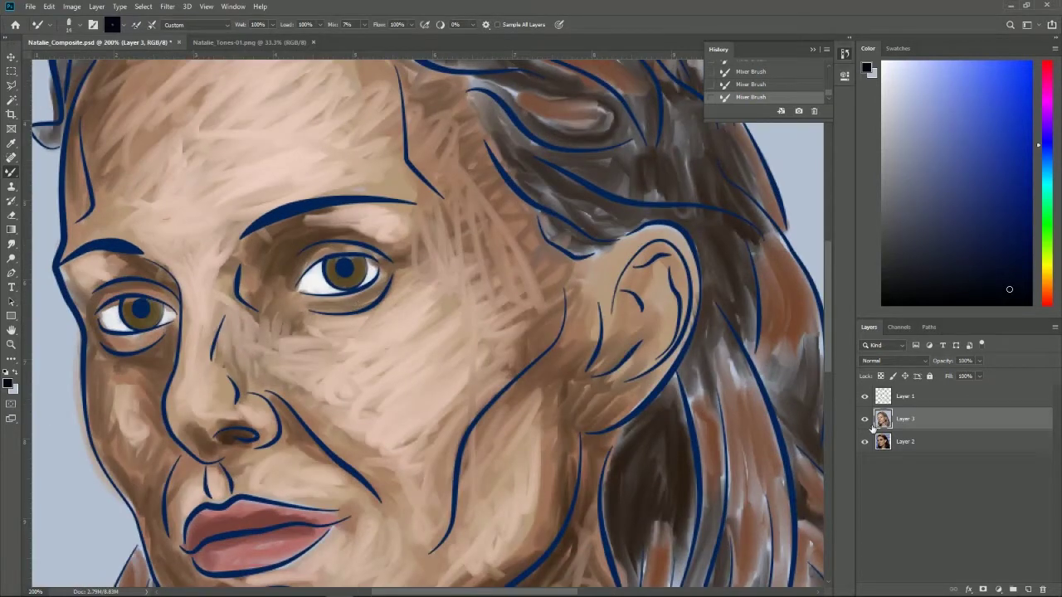
Step: Darken the eyelid crease, upper lid, brow-to-eye skin and eye corners, comparing with the photo
{"action": "left_click", "coordinate": [863, 422]}
{"action": "mouse_move", "coordinate": [289, 262]}
{"action": "left_mouse_down"}
{"action": "mouse_move", "coordinate": [352, 241]}
{"action": "mouse_move", "coordinate": [415, 249]}
{"action": "left_mouse_up"}
{"action": "left_click_drag", "start_coordinate": [349, 239], "coordinate": [409, 261]}
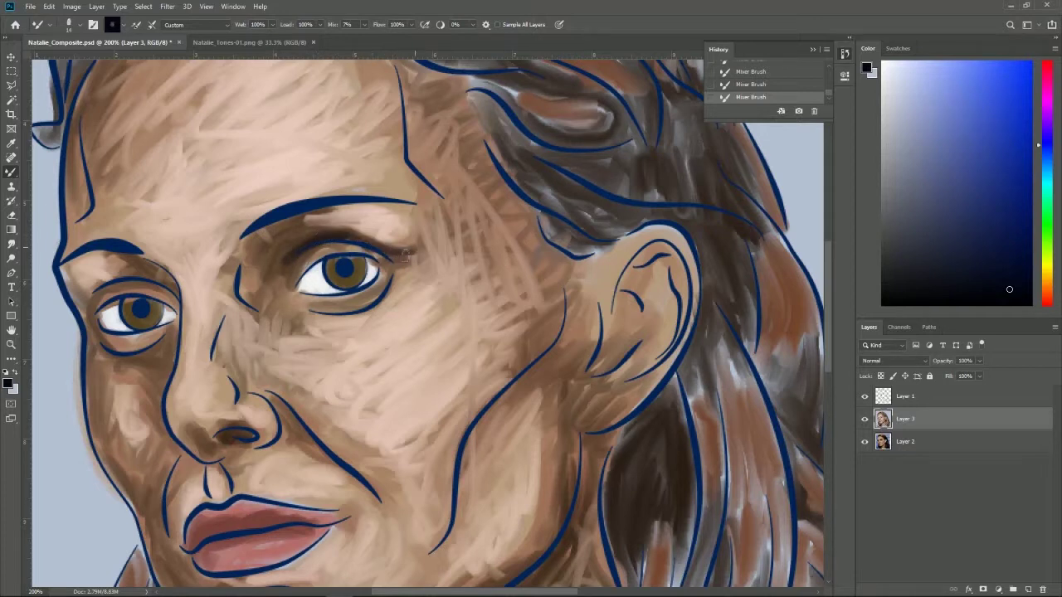
{"action": "left_click", "coordinate": [866, 419]}
{"action": "mouse_move", "coordinate": [287, 233]}
{"action": "left_mouse_down"}
{"action": "mouse_move", "coordinate": [266, 241]}
{"action": "mouse_move", "coordinate": [266, 259]}
{"action": "left_mouse_up"}
{"action": "mouse_move", "coordinate": [323, 225]}
{"action": "left_mouse_down"}
{"action": "mouse_move", "coordinate": [282, 292]}
{"action": "mouse_move", "coordinate": [312, 247]}
{"action": "mouse_move", "coordinate": [302, 240]}
{"action": "left_mouse_up"}
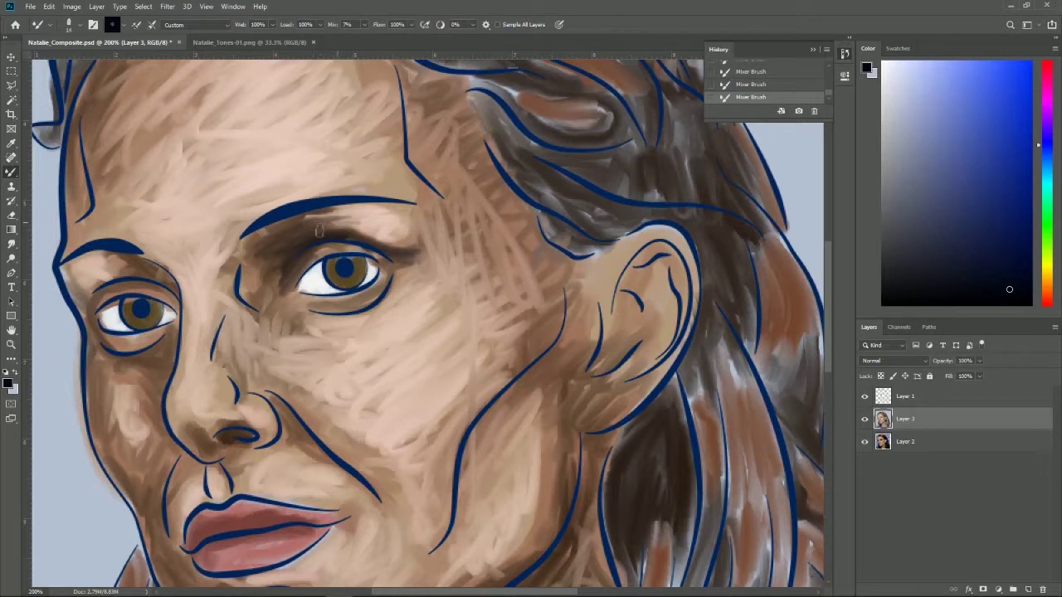
{"action": "left_click_drag", "start_coordinate": [328, 229], "coordinate": [366, 235]}
{"action": "mouse_move", "coordinate": [370, 301]}
{"action": "left_mouse_down"}
{"action": "mouse_move", "coordinate": [383, 257]}
{"action": "mouse_move", "coordinate": [316, 264]}
{"action": "mouse_move", "coordinate": [373, 287]}
{"action": "mouse_move", "coordinate": [370, 259]}
{"action": "left_mouse_up"}
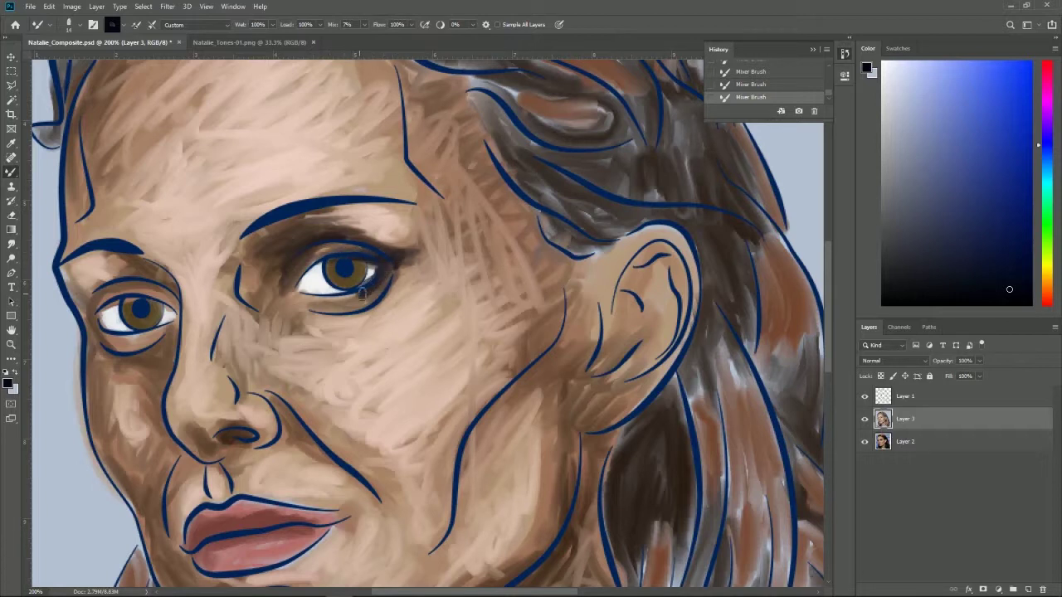
{"action": "left_click_drag", "start_coordinate": [297, 284], "coordinate": [389, 242]}
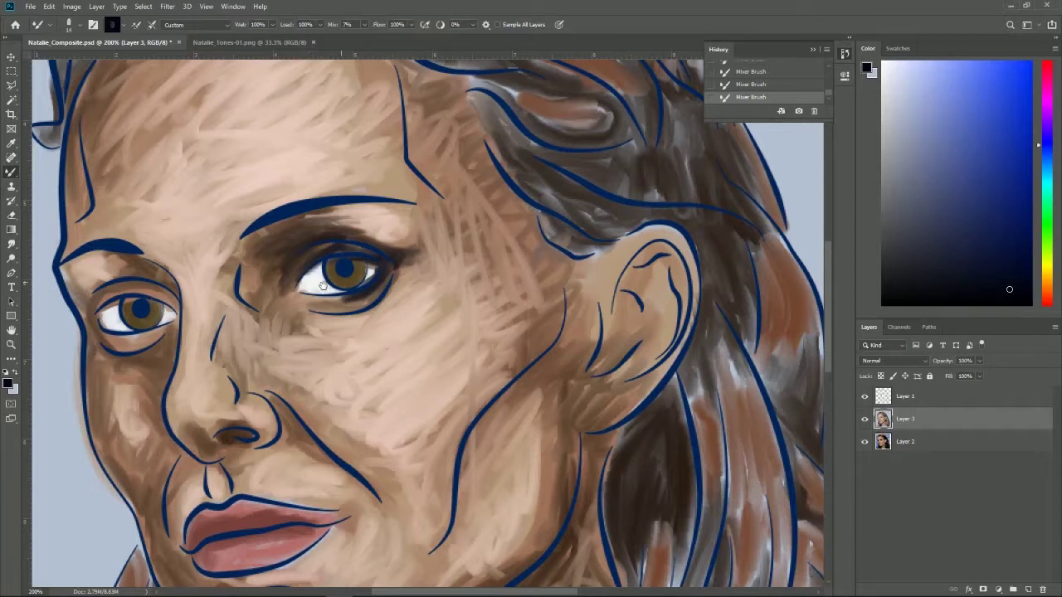
Step: Deepen and smudge the shadow at the left eye's outer corner and its eyelid crease
{"action": "left_click_drag", "start_coordinate": [322, 284], "coordinate": [459, 226]}
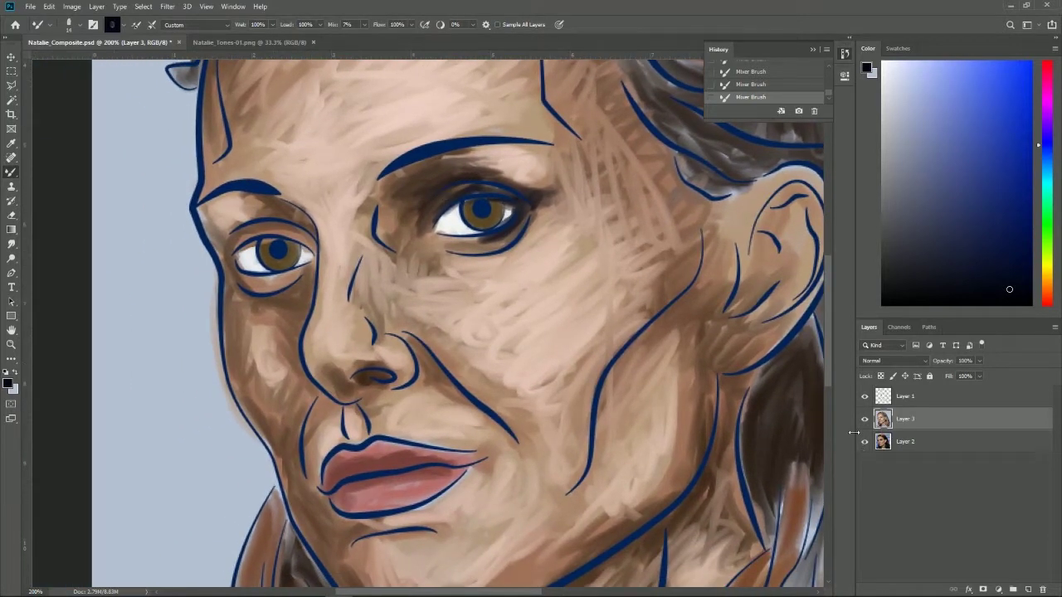
{"action": "left_click", "coordinate": [865, 422]}
{"action": "mouse_move", "coordinate": [229, 253]}
{"action": "left_mouse_down"}
{"action": "mouse_move", "coordinate": [263, 229]}
{"action": "mouse_move", "coordinate": [308, 228]}
{"action": "mouse_move", "coordinate": [299, 214]}
{"action": "mouse_move", "coordinate": [261, 221]}
{"action": "mouse_move", "coordinate": [305, 211]}
{"action": "mouse_move", "coordinate": [309, 269]}
{"action": "mouse_move", "coordinate": [284, 290]}
{"action": "mouse_move", "coordinate": [292, 273]}
{"action": "mouse_move", "coordinate": [296, 292]}
{"action": "left_mouse_up"}
{"action": "mouse_move", "coordinate": [233, 272]}
{"action": "left_mouse_down"}
{"action": "mouse_move", "coordinate": [229, 262]}
{"action": "mouse_move", "coordinate": [235, 273]}
{"action": "mouse_move", "coordinate": [249, 260]}
{"action": "mouse_move", "coordinate": [245, 279]}
{"action": "left_mouse_up"}
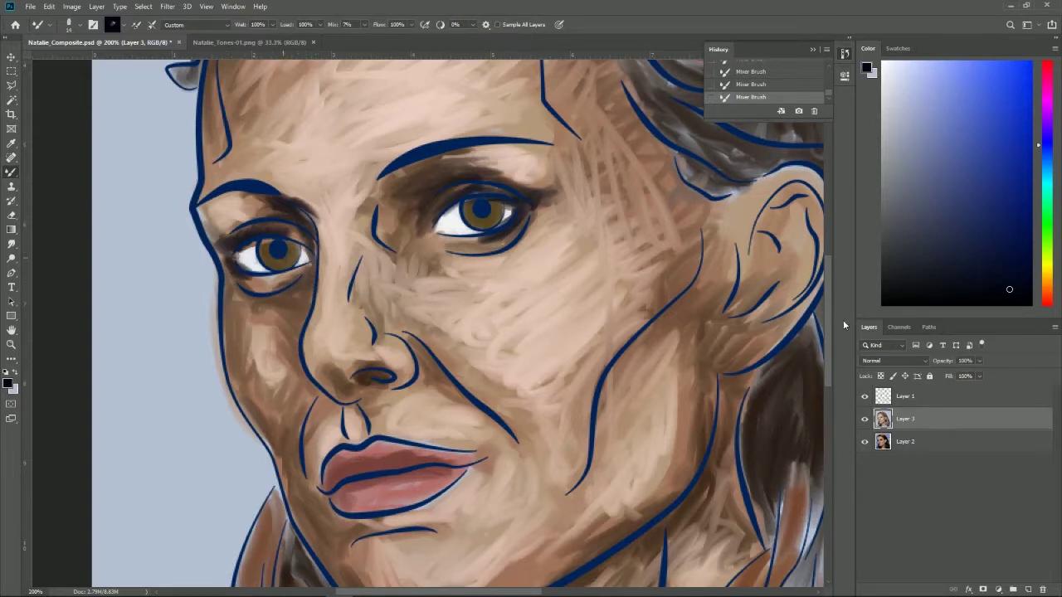
{"action": "left_click", "coordinate": [865, 419]}
{"action": "left_click", "coordinate": [864, 420]}
{"action": "mouse_move", "coordinate": [232, 240]}
{"action": "left_mouse_down"}
{"action": "mouse_move", "coordinate": [220, 245]}
{"action": "mouse_move", "coordinate": [199, 218]}
{"action": "left_mouse_up"}
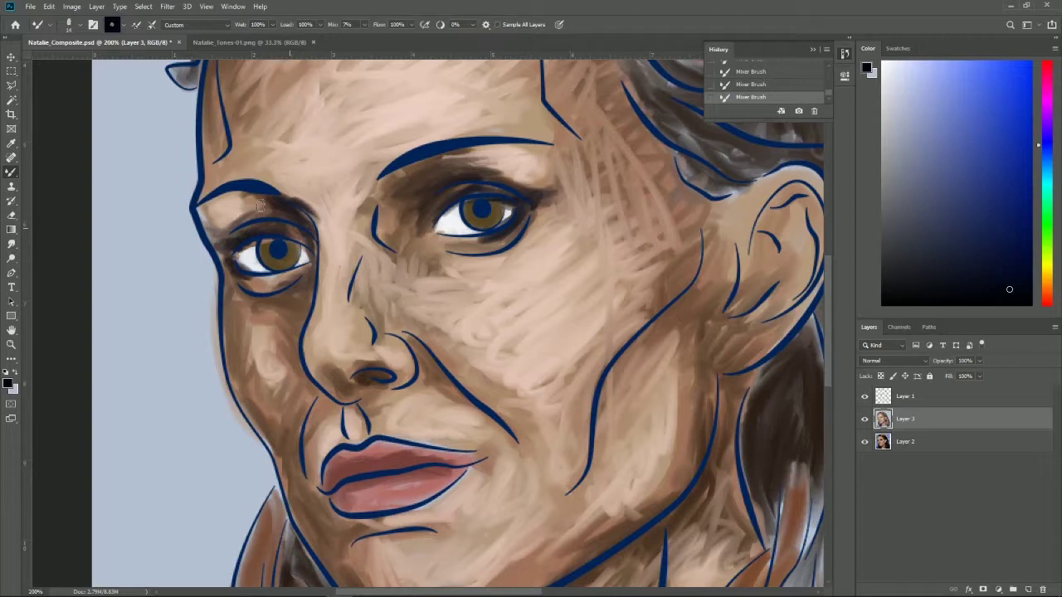
{"action": "left_click_drag", "start_coordinate": [276, 199], "coordinate": [314, 247]}
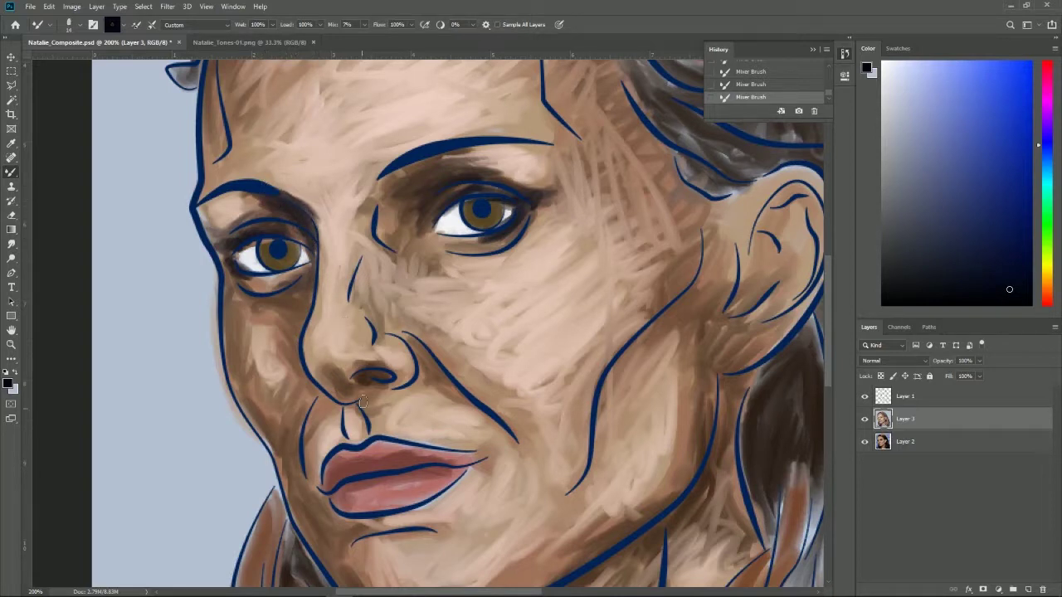
Step: Add near-black accents to the nostril and the left corner of the mouth
{"action": "left_click_drag", "start_coordinate": [363, 381], "coordinate": [386, 377]}
{"action": "left_click", "coordinate": [865, 421]}
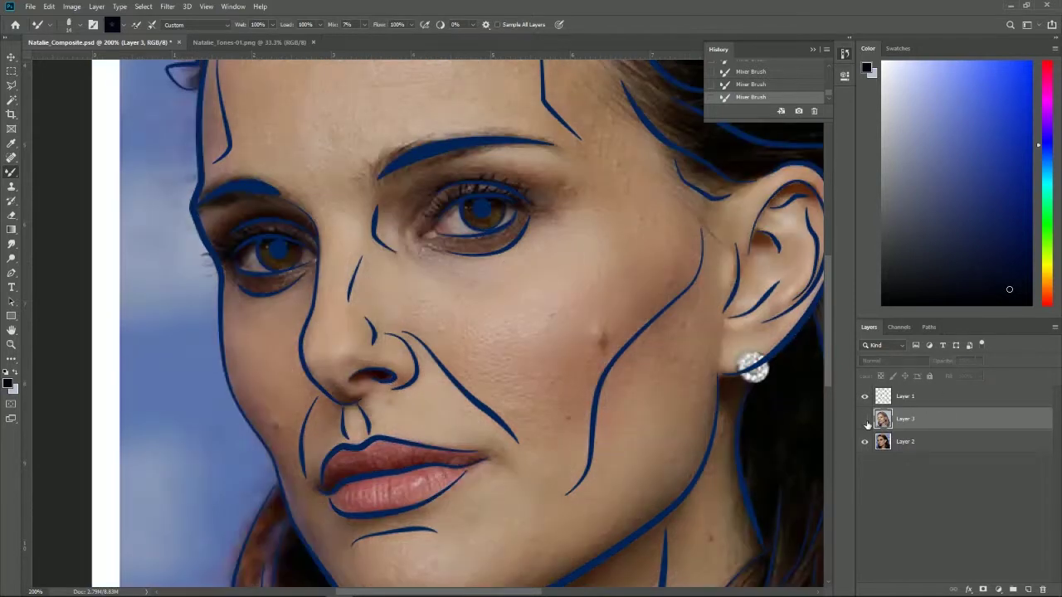
{"action": "left_click", "coordinate": [866, 421]}
{"action": "left_click_drag", "start_coordinate": [317, 490], "coordinate": [330, 484]}
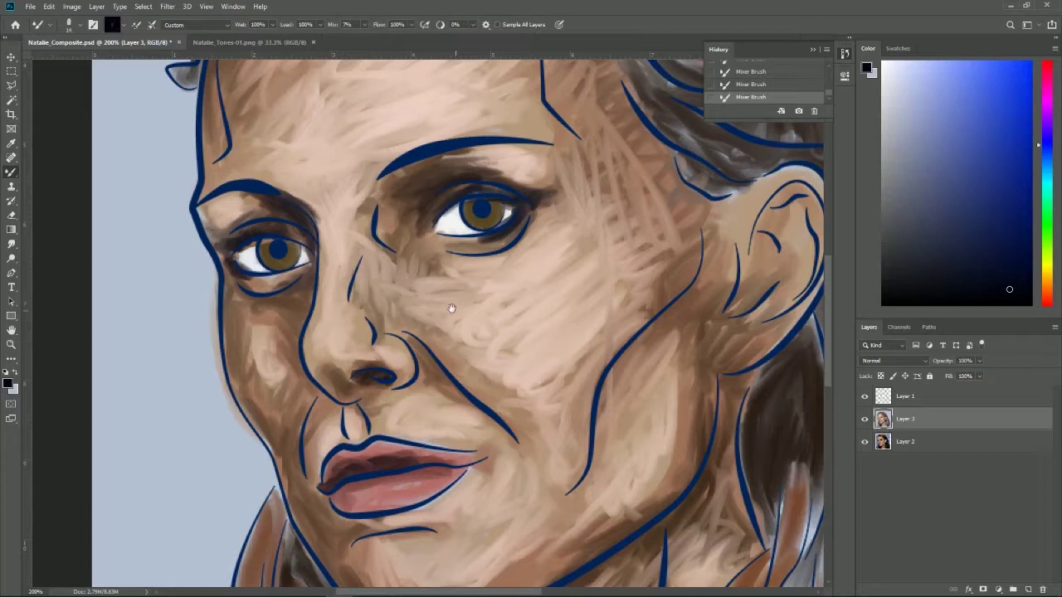
{"action": "key", "text": "ctrl+minus"}
{"action": "key", "text": "ctrl+minus"}
Step: Deepen the neck shadow under the jaw and blend dark tones into the hair beside it
{"action": "key", "text": "ctrl+plus"}
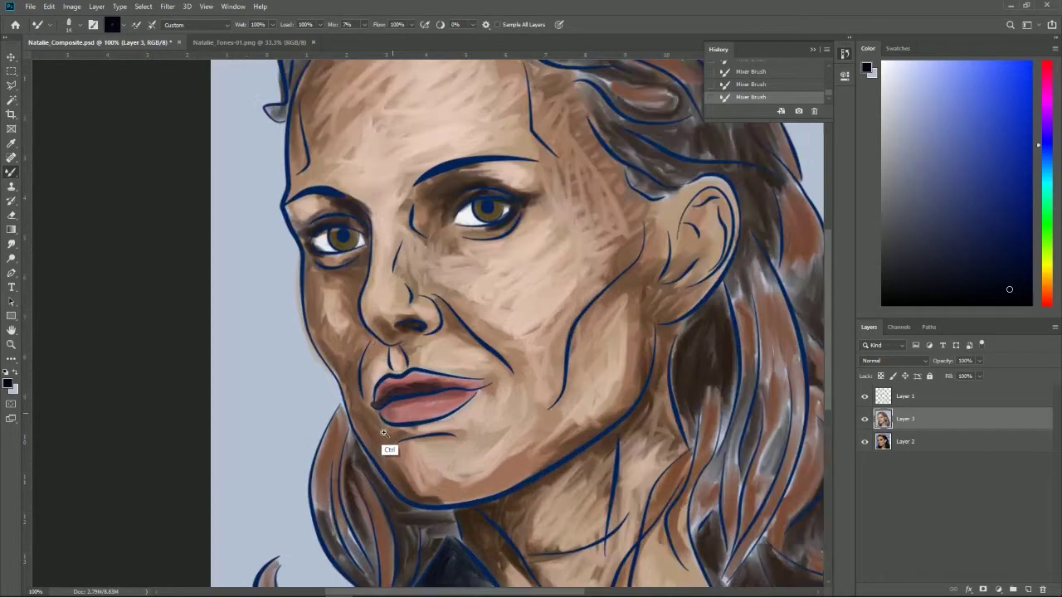
{"action": "key", "text": "ctrl+plus"}
{"action": "scroll", "coordinate": [339, 372], "scroll_direction": "down", "scroll_amount": 3}
{"action": "mouse_move", "coordinate": [340, 343]}
{"action": "left_mouse_down"}
{"action": "mouse_move", "coordinate": [438, 445]}
{"action": "mouse_move", "coordinate": [331, 391]}
{"action": "mouse_move", "coordinate": [411, 465]}
{"action": "mouse_move", "coordinate": [433, 441]}
{"action": "mouse_move", "coordinate": [465, 480]}
{"action": "left_mouse_up"}
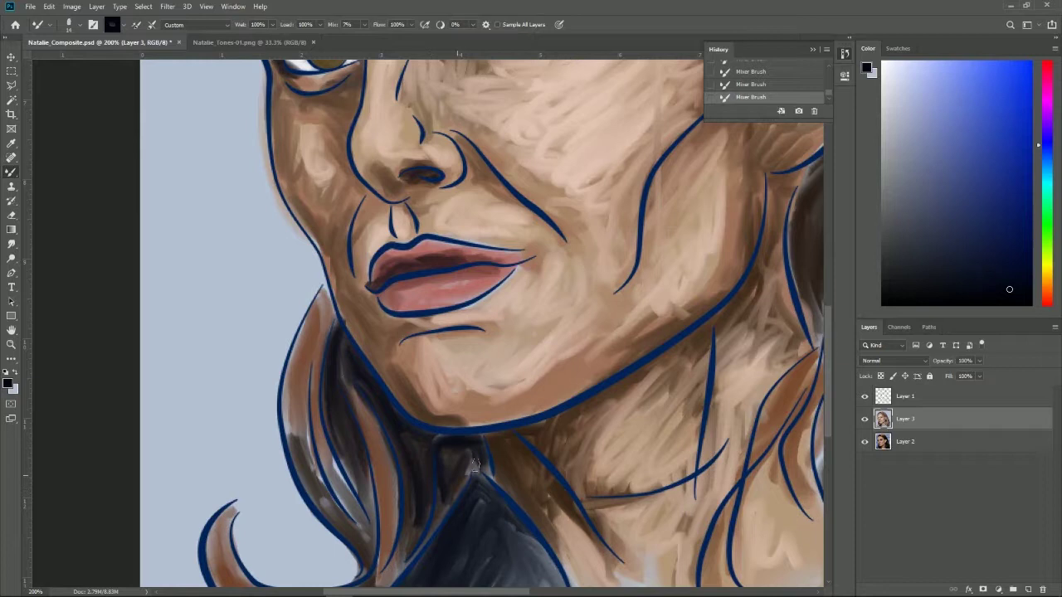
{"action": "left_click_drag", "start_coordinate": [307, 484], "coordinate": [328, 469]}
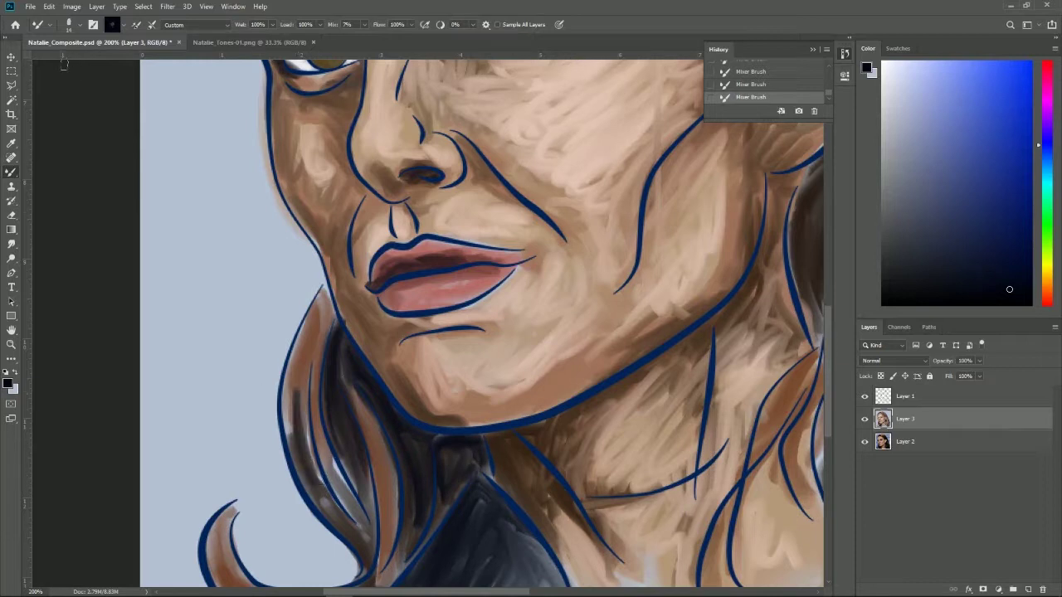
Step: Reduce the Mixer Brush size and darken the left edge of the hair strands
{"action": "left_click", "coordinate": [72, 27]}
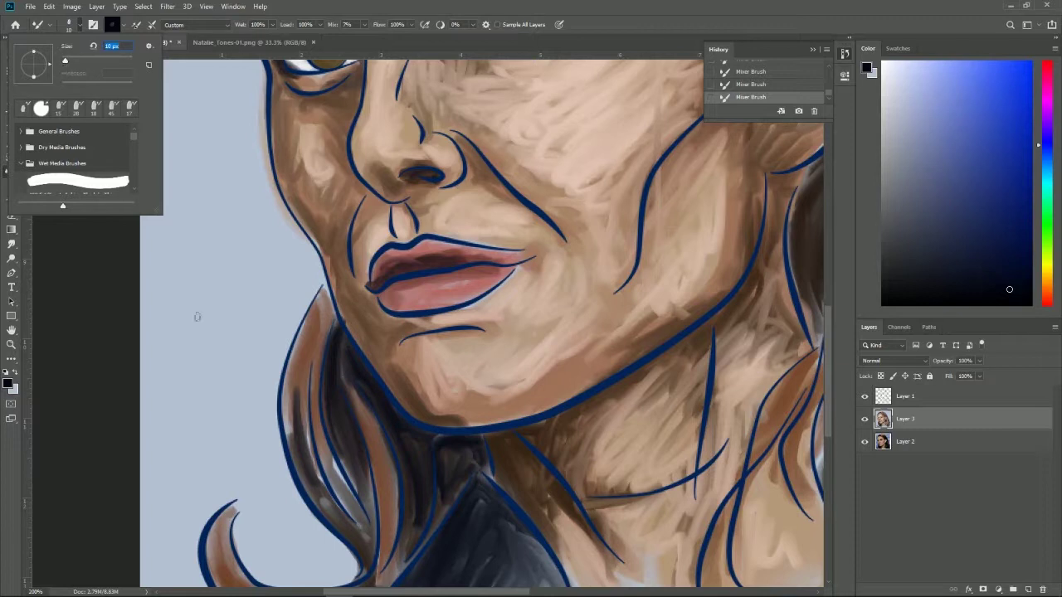
{"action": "key", "text": "Return"}
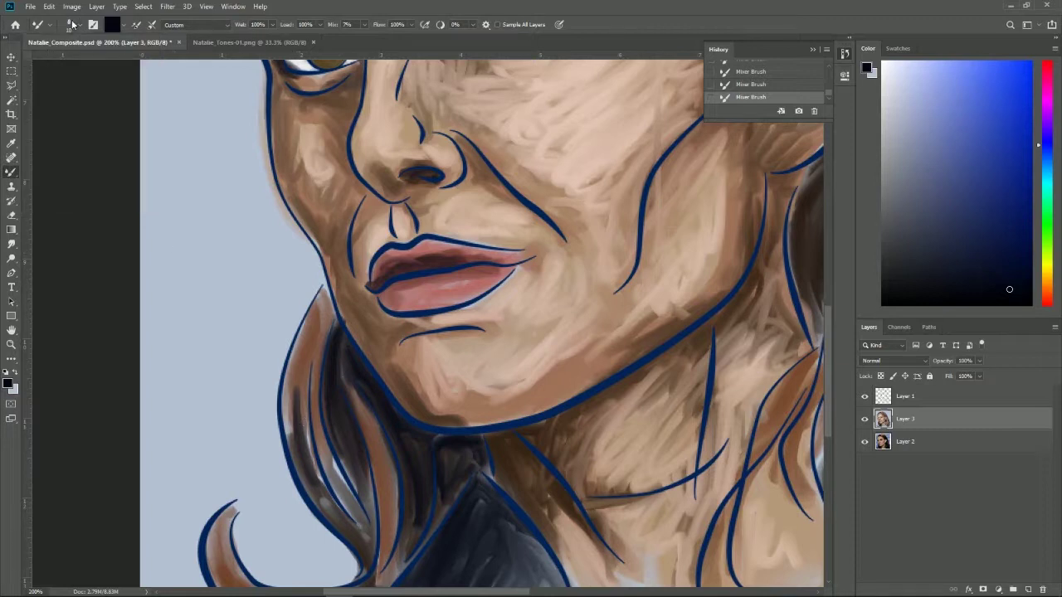
{"action": "left_click", "coordinate": [73, 26]}
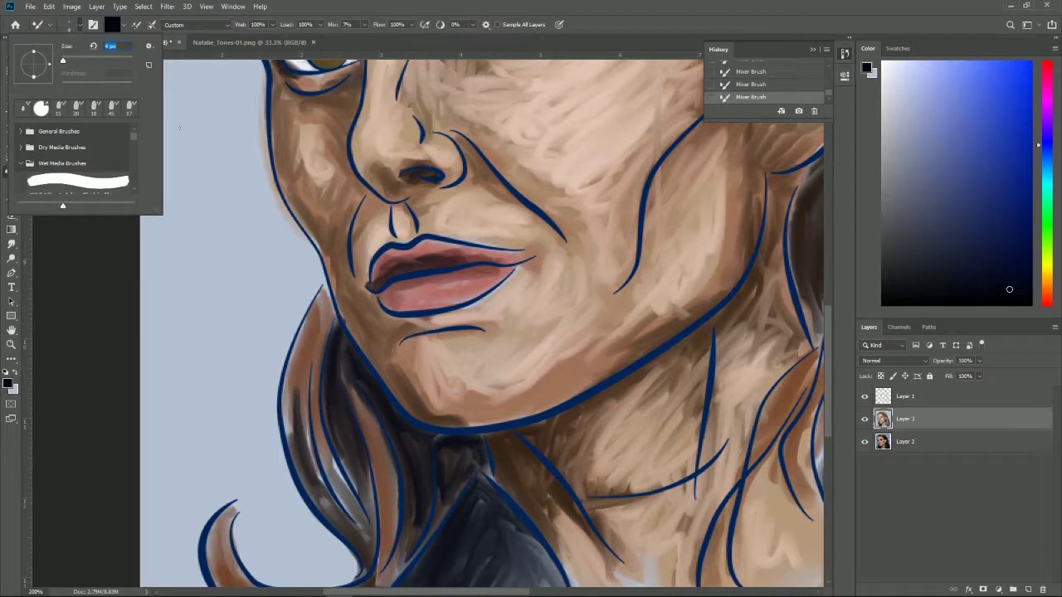
{"action": "key", "text": "Return"}
{"action": "left_click_drag", "start_coordinate": [287, 435], "coordinate": [295, 384]}
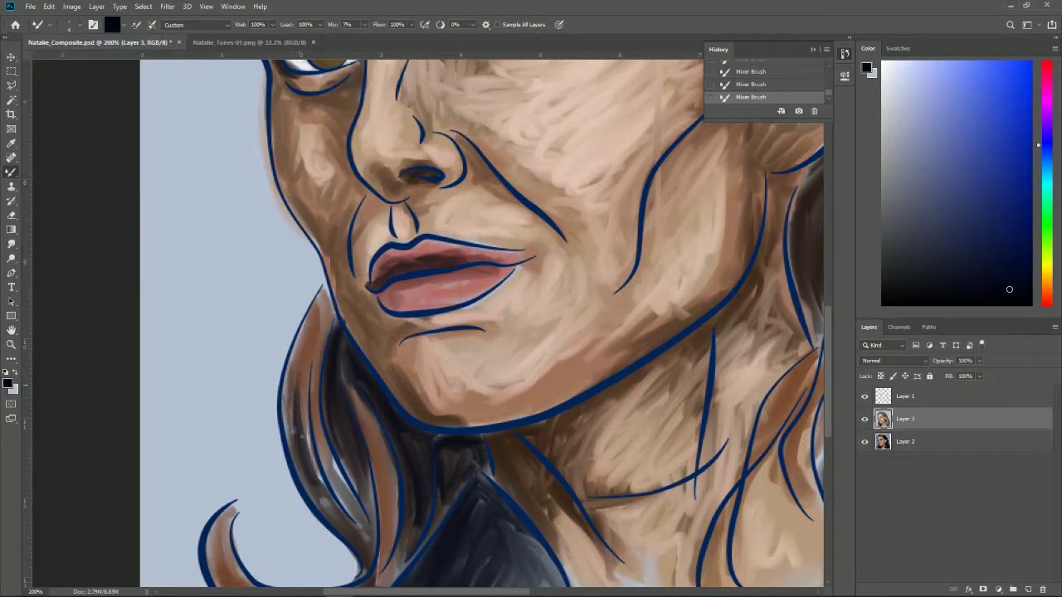
{"action": "mouse_move", "coordinate": [332, 449]}
{"action": "left_mouse_down"}
{"action": "mouse_move", "coordinate": [321, 489]}
{"action": "mouse_move", "coordinate": [312, 444]}
{"action": "left_mouse_up"}
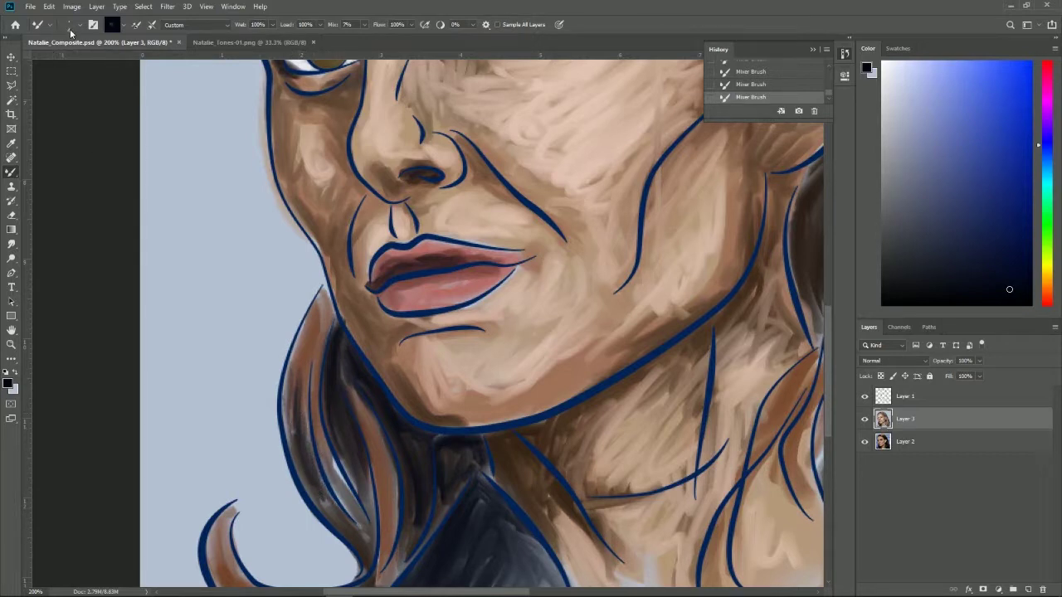
{"action": "left_click", "coordinate": [70, 27]}
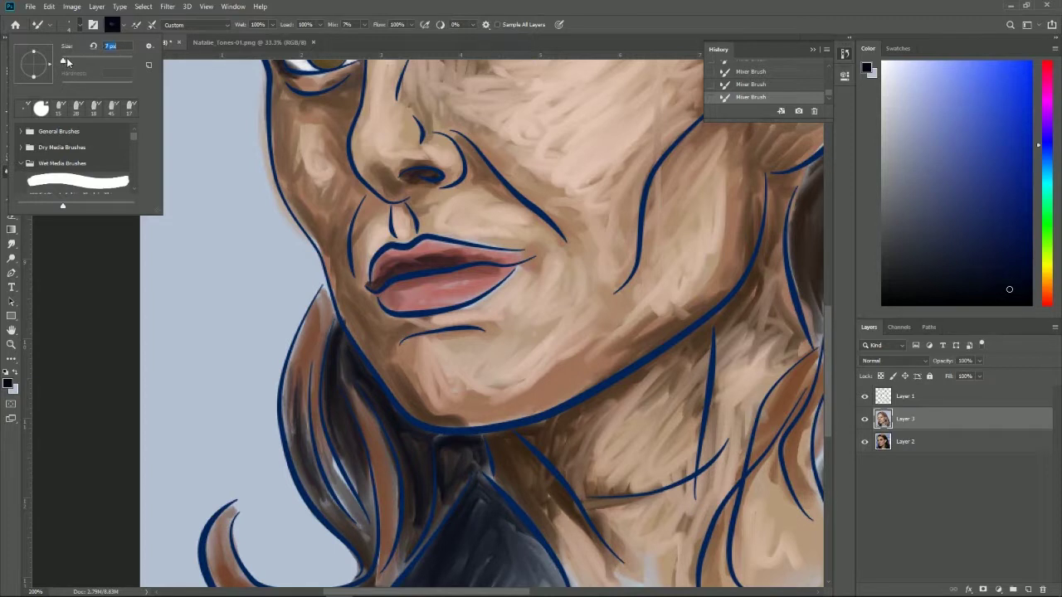
{"action": "key", "text": "Return"}
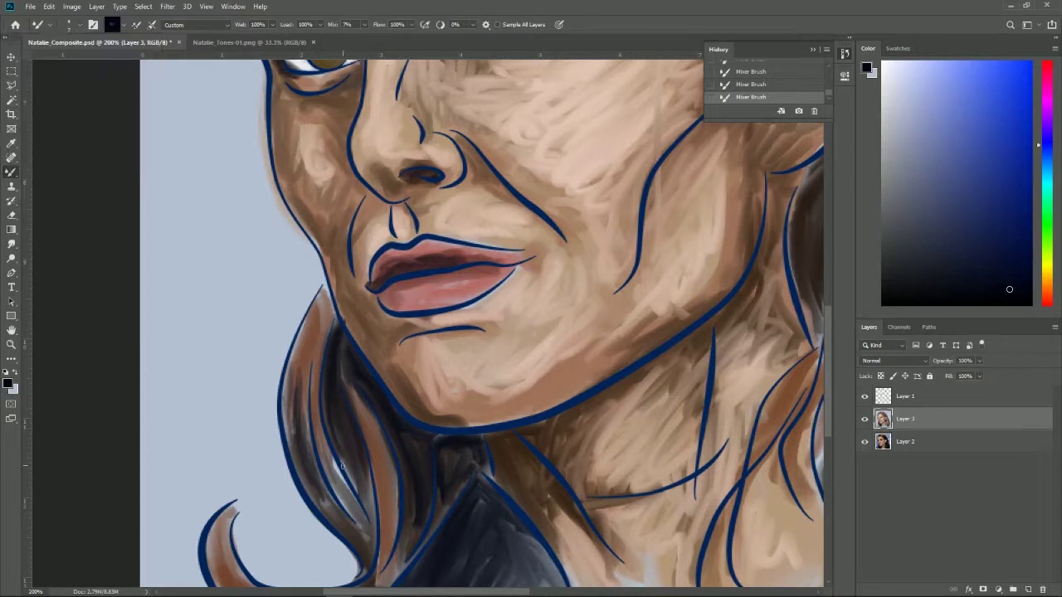
Step: Paint dark strokes into the hair strands beside and below the jaw
{"action": "mouse_move", "coordinate": [321, 446]}
{"action": "left_mouse_down"}
{"action": "mouse_move", "coordinate": [311, 382]}
{"action": "mouse_move", "coordinate": [322, 460]}
{"action": "left_mouse_up"}
{"action": "left_click_drag", "start_coordinate": [313, 373], "coordinate": [330, 474]}
{"action": "left_click_drag", "start_coordinate": [320, 398], "coordinate": [347, 498]}
{"action": "mouse_move", "coordinate": [315, 370]}
{"action": "left_mouse_down"}
{"action": "mouse_move", "coordinate": [315, 411]}
{"action": "mouse_move", "coordinate": [298, 440]}
{"action": "left_mouse_up"}
{"action": "left_click_drag", "start_coordinate": [307, 340], "coordinate": [290, 451]}
{"action": "left_click_drag", "start_coordinate": [356, 413], "coordinate": [378, 493]}
{"action": "left_click_drag", "start_coordinate": [342, 373], "coordinate": [396, 502]}
{"action": "left_click_drag", "start_coordinate": [334, 461], "coordinate": [354, 499]}
{"action": "left_click_drag", "start_coordinate": [331, 390], "coordinate": [341, 466]}
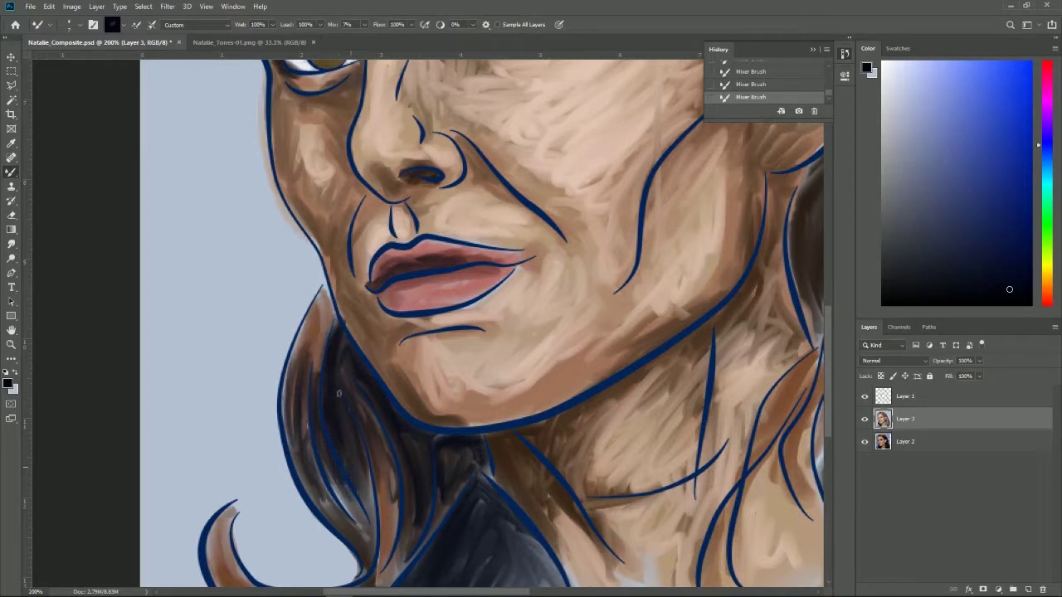
Step: Darken the lower hair strand ends under the jaw and slightly deepen the neck shadow
{"action": "left_click_drag", "start_coordinate": [346, 370], "coordinate": [390, 472]}
{"action": "mouse_move", "coordinate": [377, 433]}
{"action": "left_mouse_down"}
{"action": "mouse_move", "coordinate": [392, 510]}
{"action": "mouse_move", "coordinate": [384, 493]}
{"action": "left_mouse_up"}
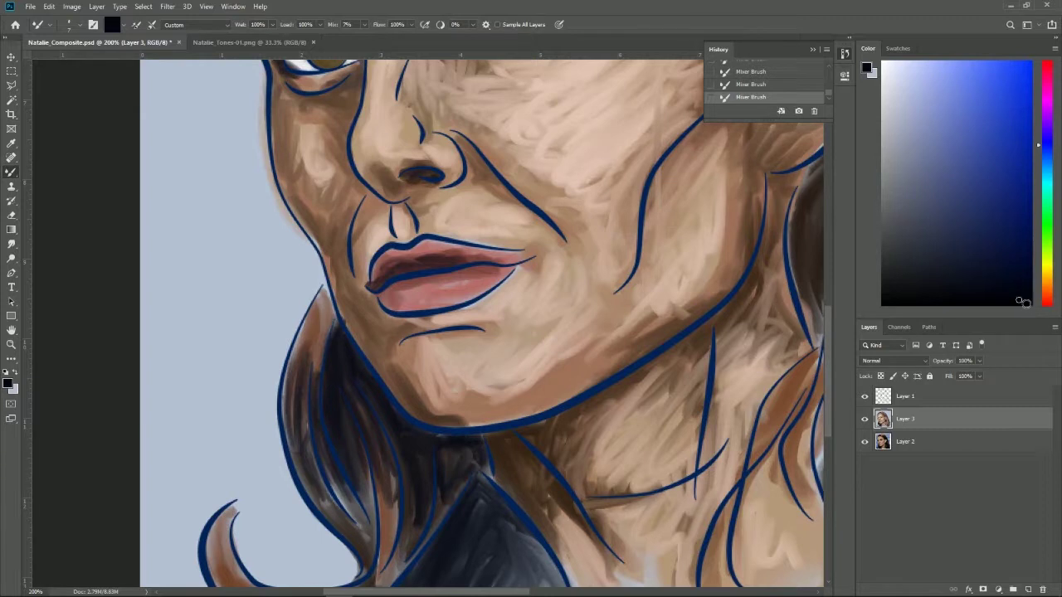
{"action": "left_click_drag", "start_coordinate": [412, 516], "coordinate": [406, 471]}
{"action": "left_click_drag", "start_coordinate": [407, 543], "coordinate": [418, 518]}
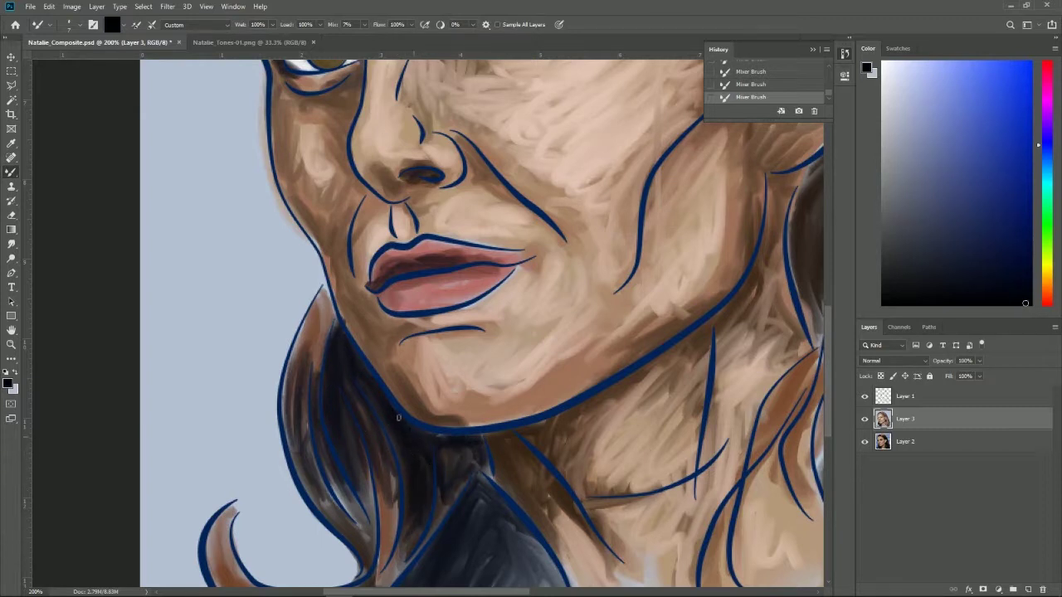
{"action": "left_click_drag", "start_coordinate": [359, 410], "coordinate": [349, 387]}
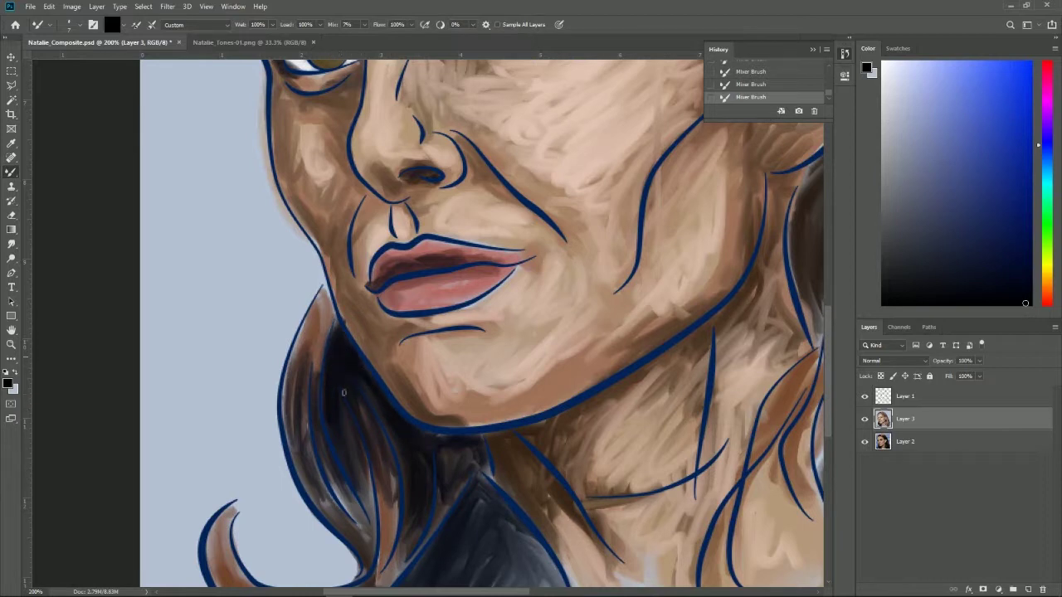
{"action": "left_click_drag", "start_coordinate": [373, 496], "coordinate": [351, 366]}
{"action": "left_click_drag", "start_coordinate": [374, 410], "coordinate": [362, 373]}
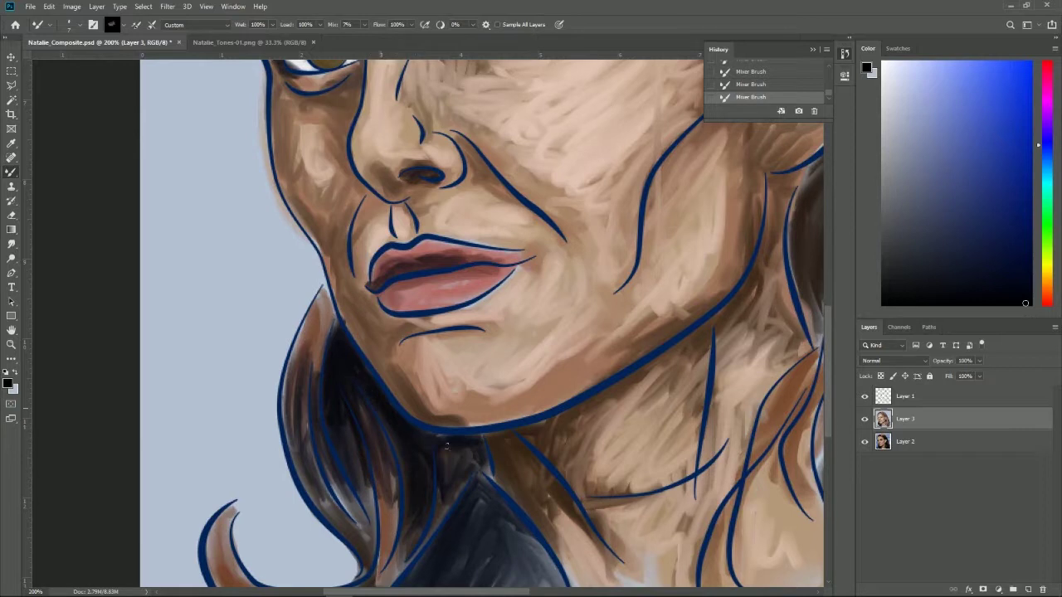
{"action": "left_click_drag", "start_coordinate": [474, 465], "coordinate": [477, 448]}
{"action": "left_click_drag", "start_coordinate": [408, 446], "coordinate": [429, 337]}
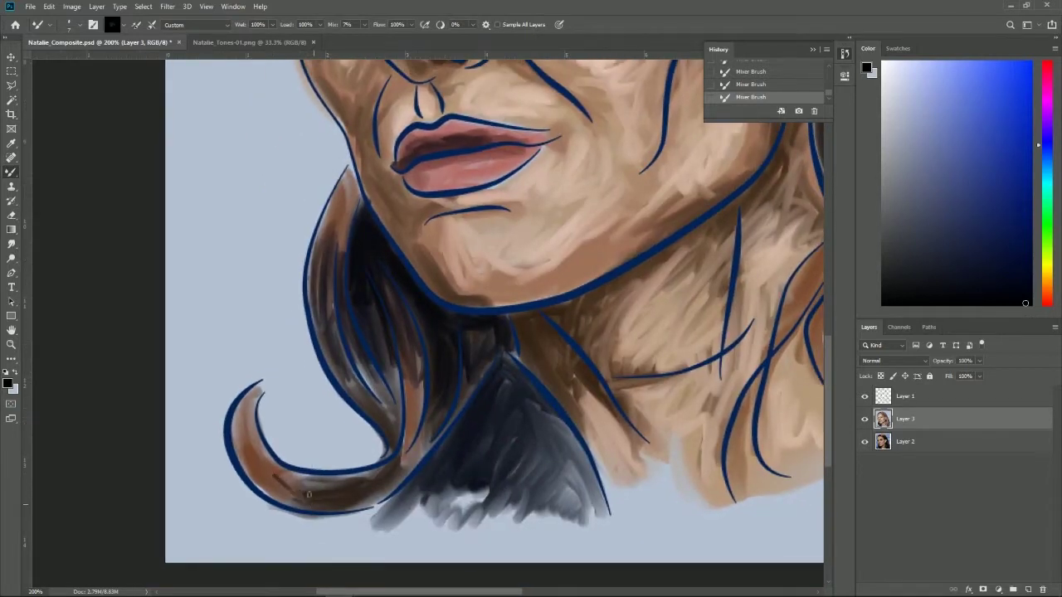
Step: Blend the lower hair curl and jaw strands with the Mixer Brush, darkening the edge under the chin
{"action": "mouse_move", "coordinate": [263, 478]}
{"action": "left_mouse_down"}
{"action": "mouse_move", "coordinate": [303, 500]}
{"action": "mouse_move", "coordinate": [378, 475]}
{"action": "left_mouse_up"}
{"action": "left_click_drag", "start_coordinate": [415, 395], "coordinate": [404, 463]}
{"action": "mouse_move", "coordinate": [428, 414]}
{"action": "left_mouse_down"}
{"action": "mouse_move", "coordinate": [399, 457]}
{"action": "mouse_move", "coordinate": [408, 375]}
{"action": "mouse_move", "coordinate": [380, 363]}
{"action": "left_mouse_up"}
{"action": "mouse_move", "coordinate": [386, 406]}
{"action": "left_mouse_down"}
{"action": "mouse_move", "coordinate": [351, 349]}
{"action": "mouse_move", "coordinate": [390, 349]}
{"action": "mouse_move", "coordinate": [330, 347]}
{"action": "left_mouse_up"}
{"action": "left_click_drag", "start_coordinate": [362, 390], "coordinate": [345, 355]}
{"action": "left_click_drag", "start_coordinate": [387, 409], "coordinate": [367, 357]}
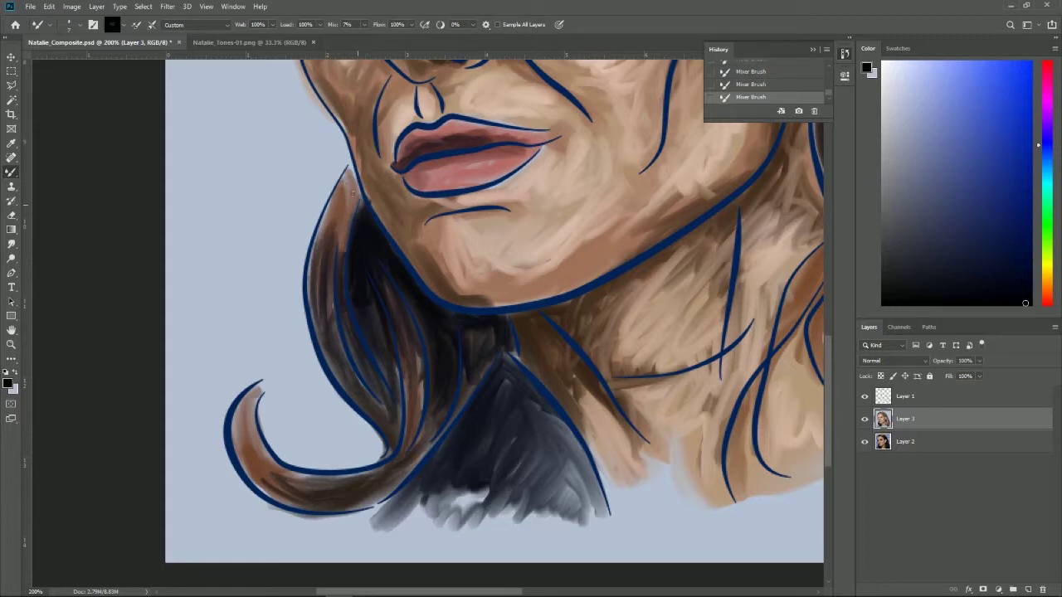
{"action": "mouse_move", "coordinate": [340, 195]}
{"action": "left_mouse_down"}
{"action": "mouse_move", "coordinate": [335, 220]}
{"action": "mouse_move", "coordinate": [350, 217]}
{"action": "left_mouse_up"}
{"action": "mouse_move", "coordinate": [359, 171]}
{"action": "left_mouse_down"}
{"action": "mouse_move", "coordinate": [361, 205]}
{"action": "mouse_move", "coordinate": [356, 179]}
{"action": "mouse_move", "coordinate": [346, 253]}
{"action": "mouse_move", "coordinate": [341, 209]}
{"action": "mouse_move", "coordinate": [357, 162]}
{"action": "left_mouse_up"}
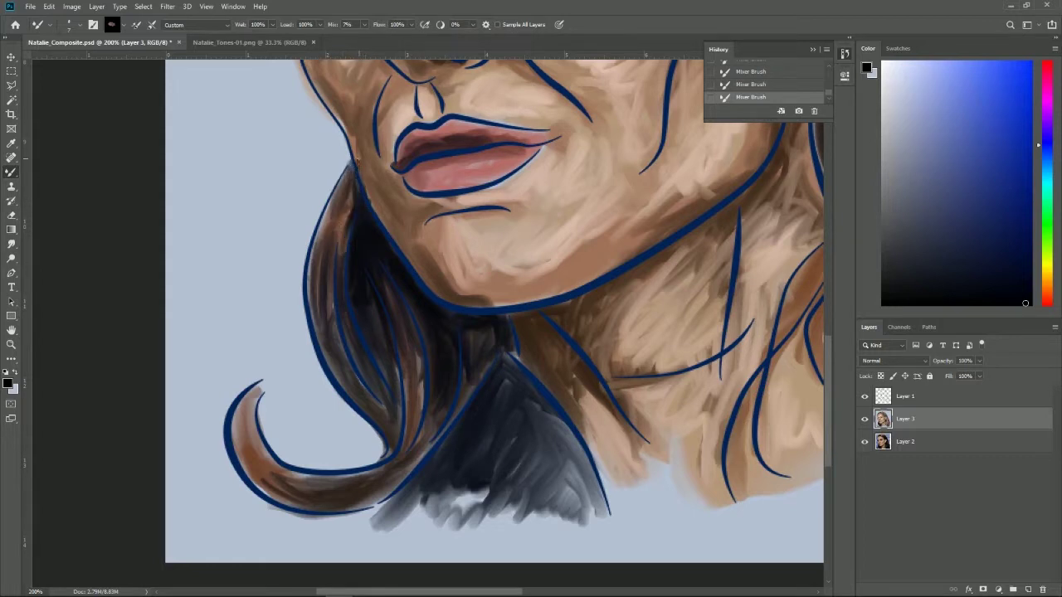
Step: Darken and blend the hair strip beside the right cheek
{"action": "mouse_move", "coordinate": [734, 228]}
{"action": "left_mouse_down"}
{"action": "mouse_move", "coordinate": [592, 296]}
{"action": "mouse_move", "coordinate": [645, 279]}
{"action": "left_mouse_up"}
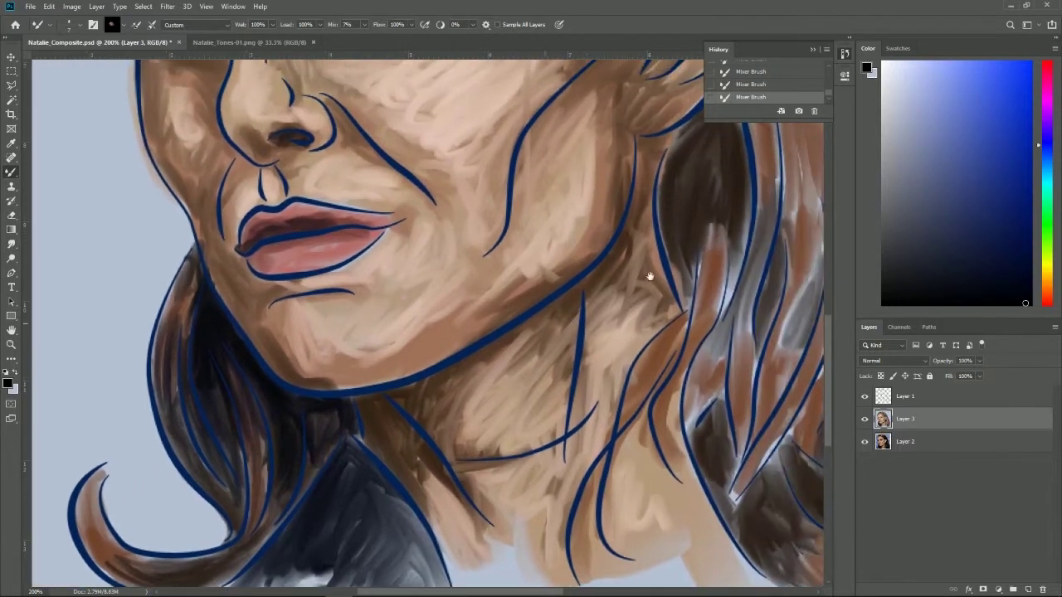
{"action": "mouse_move", "coordinate": [667, 147]}
{"action": "left_mouse_down"}
{"action": "mouse_move", "coordinate": [637, 204]}
{"action": "mouse_move", "coordinate": [599, 223]}
{"action": "mouse_move", "coordinate": [595, 237]}
{"action": "left_mouse_up"}
{"action": "mouse_move", "coordinate": [618, 191]}
{"action": "left_mouse_down"}
{"action": "mouse_move", "coordinate": [593, 262]}
{"action": "mouse_move", "coordinate": [599, 295]}
{"action": "mouse_move", "coordinate": [608, 217]}
{"action": "left_mouse_up"}
{"action": "left_click_drag", "start_coordinate": [639, 174], "coordinate": [606, 229]}
{"action": "mouse_move", "coordinate": [650, 153]}
{"action": "left_mouse_down"}
{"action": "mouse_move", "coordinate": [604, 208]}
{"action": "mouse_move", "coordinate": [656, 147]}
{"action": "mouse_move", "coordinate": [657, 196]}
{"action": "left_mouse_up"}
{"action": "mouse_move", "coordinate": [669, 137]}
{"action": "left_mouse_down"}
{"action": "mouse_move", "coordinate": [662, 179]}
{"action": "mouse_move", "coordinate": [651, 150]}
{"action": "left_mouse_up"}
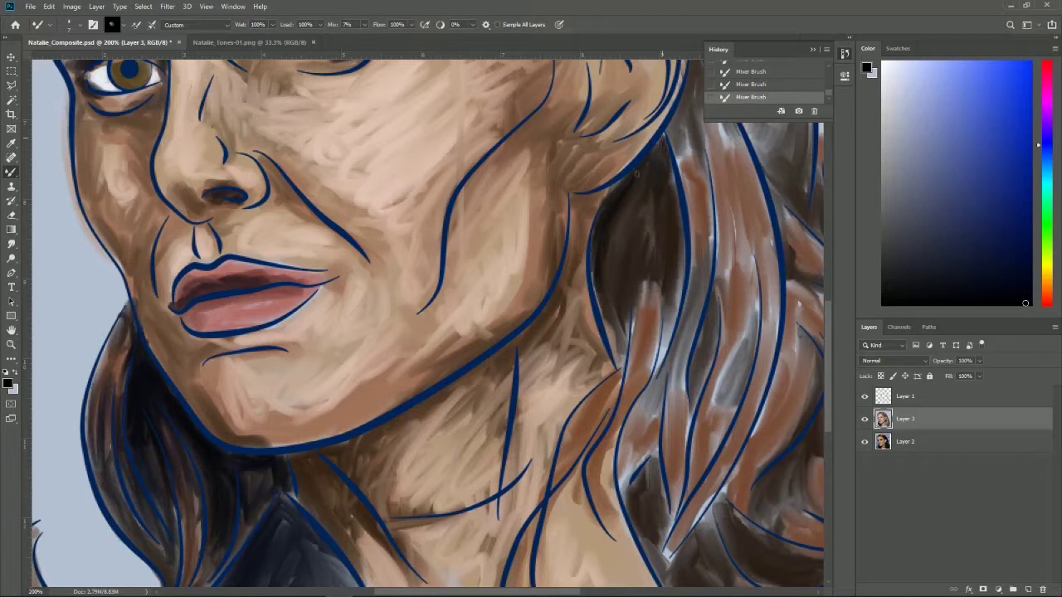
Step: Deepen the dark hair right of the cheek and smear it upward
{"action": "mouse_move", "coordinate": [625, 225]}
{"action": "left_mouse_down"}
{"action": "mouse_move", "coordinate": [637, 184]}
{"action": "mouse_move", "coordinate": [644, 256]}
{"action": "left_mouse_up"}
{"action": "mouse_move", "coordinate": [659, 194]}
{"action": "left_mouse_down"}
{"action": "mouse_move", "coordinate": [647, 238]}
{"action": "mouse_move", "coordinate": [670, 232]}
{"action": "mouse_move", "coordinate": [663, 150]}
{"action": "mouse_move", "coordinate": [681, 245]}
{"action": "left_mouse_up"}
{"action": "left_click_drag", "start_coordinate": [668, 184], "coordinate": [663, 144]}
{"action": "left_click_drag", "start_coordinate": [664, 243], "coordinate": [675, 263]}
{"action": "left_click_drag", "start_coordinate": [676, 207], "coordinate": [669, 332]}
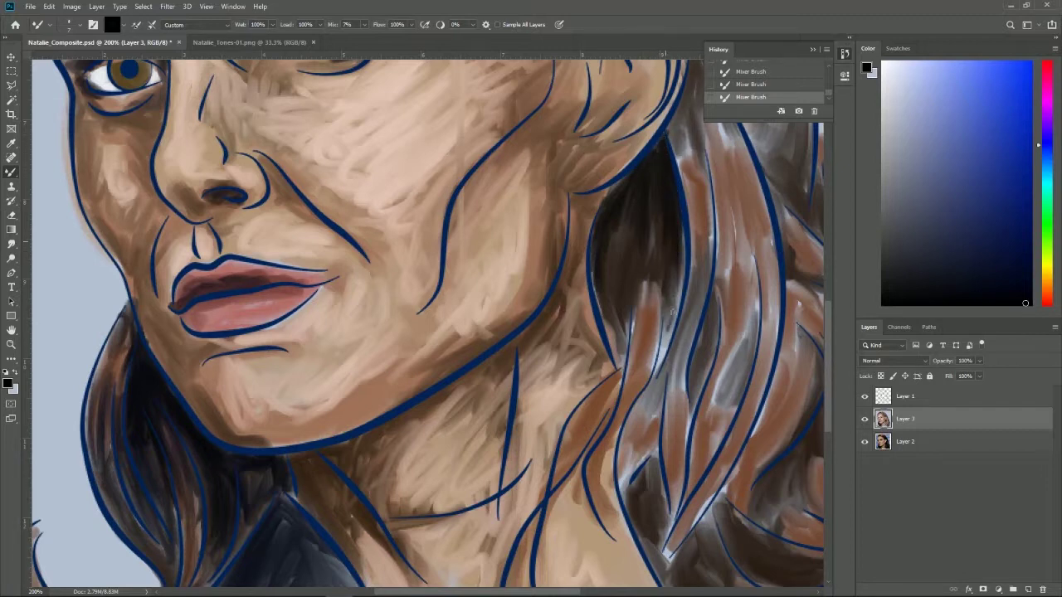
{"action": "left_click_drag", "start_coordinate": [620, 276], "coordinate": [631, 201]}
{"action": "left_click_drag", "start_coordinate": [635, 260], "coordinate": [661, 147]}
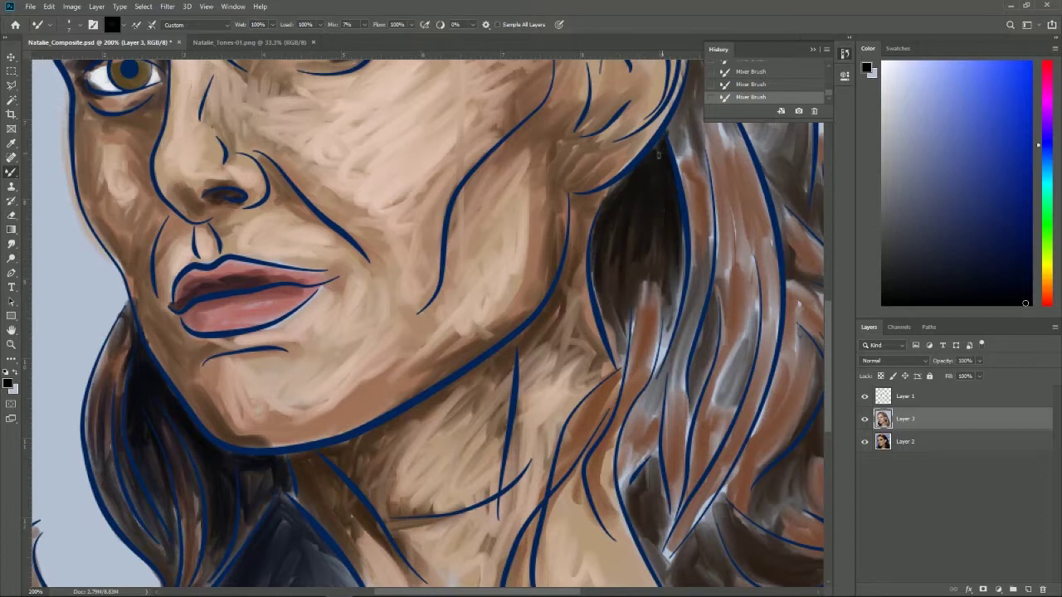
Step: Darken and smear the hair strands below the right cheek
{"action": "left_click_drag", "start_coordinate": [622, 369], "coordinate": [611, 305]}
{"action": "left_click_drag", "start_coordinate": [621, 371], "coordinate": [627, 299]}
{"action": "mouse_move", "coordinate": [620, 348]}
{"action": "left_mouse_down"}
{"action": "mouse_move", "coordinate": [615, 279]}
{"action": "mouse_move", "coordinate": [624, 322]}
{"action": "left_mouse_up"}
{"action": "mouse_move", "coordinate": [652, 364]}
{"action": "left_mouse_down"}
{"action": "mouse_move", "coordinate": [660, 307]}
{"action": "mouse_move", "coordinate": [657, 367]}
{"action": "left_mouse_up"}
Step: Further darken and smear the right-side hair strands beside the neck
{"action": "mouse_move", "coordinate": [671, 305]}
{"action": "left_mouse_down"}
{"action": "mouse_move", "coordinate": [657, 370]}
{"action": "mouse_move", "coordinate": [667, 290]}
{"action": "mouse_move", "coordinate": [660, 331]}
{"action": "mouse_move", "coordinate": [644, 277]}
{"action": "left_mouse_up"}
{"action": "mouse_move", "coordinate": [646, 277]}
{"action": "left_mouse_down"}
{"action": "mouse_move", "coordinate": [652, 314]}
{"action": "mouse_move", "coordinate": [644, 280]}
{"action": "left_mouse_up"}
{"action": "mouse_move", "coordinate": [634, 327]}
{"action": "left_mouse_down"}
{"action": "mouse_move", "coordinate": [634, 292]}
{"action": "mouse_move", "coordinate": [636, 311]}
{"action": "left_mouse_up"}
{"action": "left_click_drag", "start_coordinate": [656, 298], "coordinate": [670, 253]}
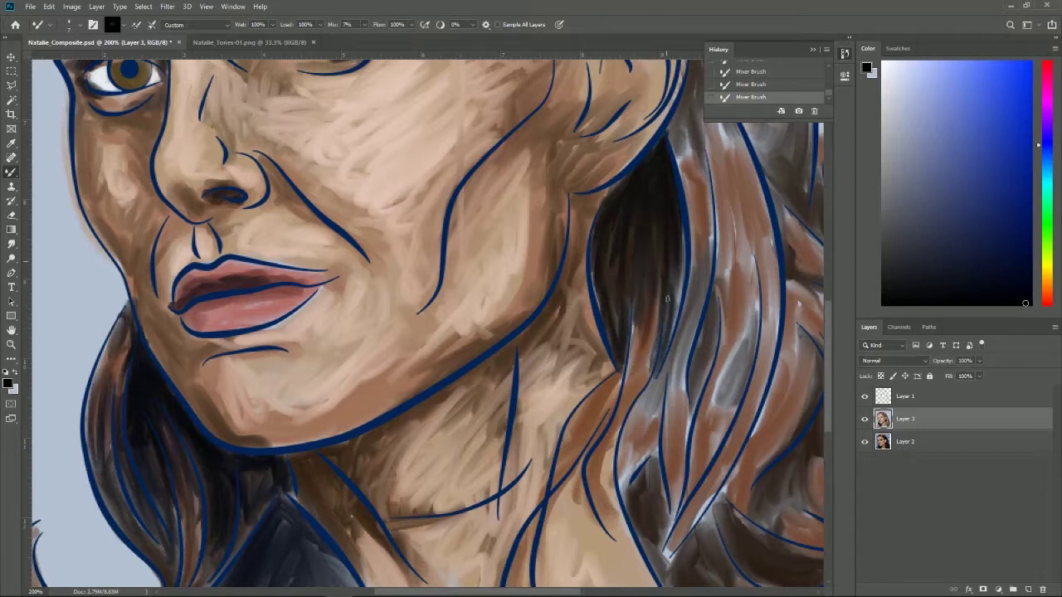
{"action": "left_click_drag", "start_coordinate": [667, 298], "coordinate": [672, 254]}
{"action": "left_click_drag", "start_coordinate": [650, 341], "coordinate": [683, 225]}
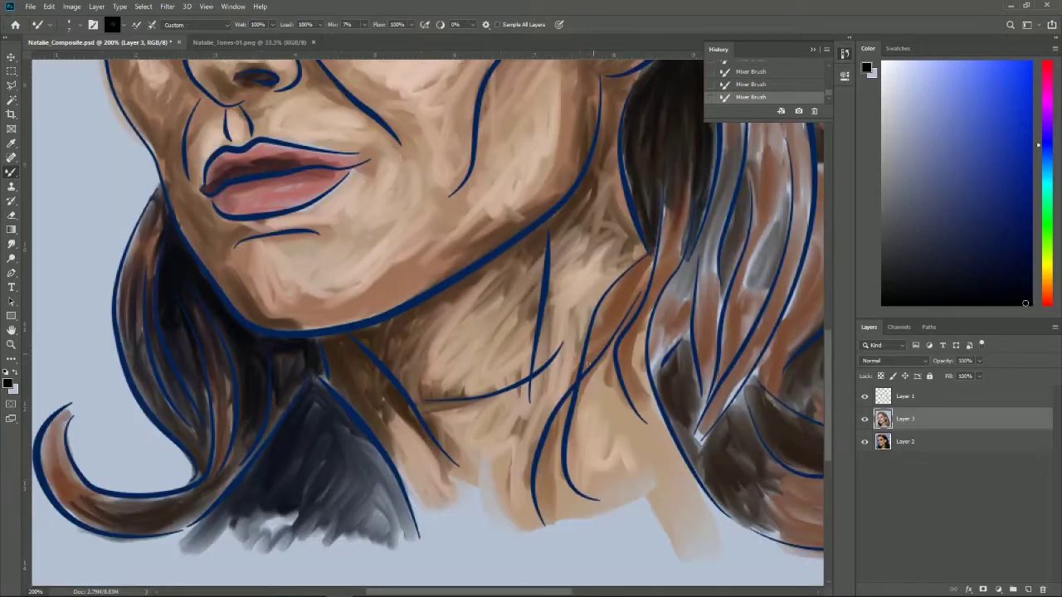
Step: Darken and smear the hair strands on the upper right with upward Mixer Brush strokes
{"action": "left_click_drag", "start_coordinate": [646, 291], "coordinate": [663, 252]}
{"action": "left_click_drag", "start_coordinate": [664, 348], "coordinate": [688, 254]}
{"action": "left_click_drag", "start_coordinate": [689, 303], "coordinate": [704, 229]}
{"action": "left_click_drag", "start_coordinate": [691, 276], "coordinate": [713, 214]}
{"action": "left_click_drag", "start_coordinate": [701, 254], "coordinate": [733, 181]}
{"action": "left_click_drag", "start_coordinate": [705, 294], "coordinate": [732, 171]}
{"action": "left_click_drag", "start_coordinate": [705, 263], "coordinate": [730, 182]}
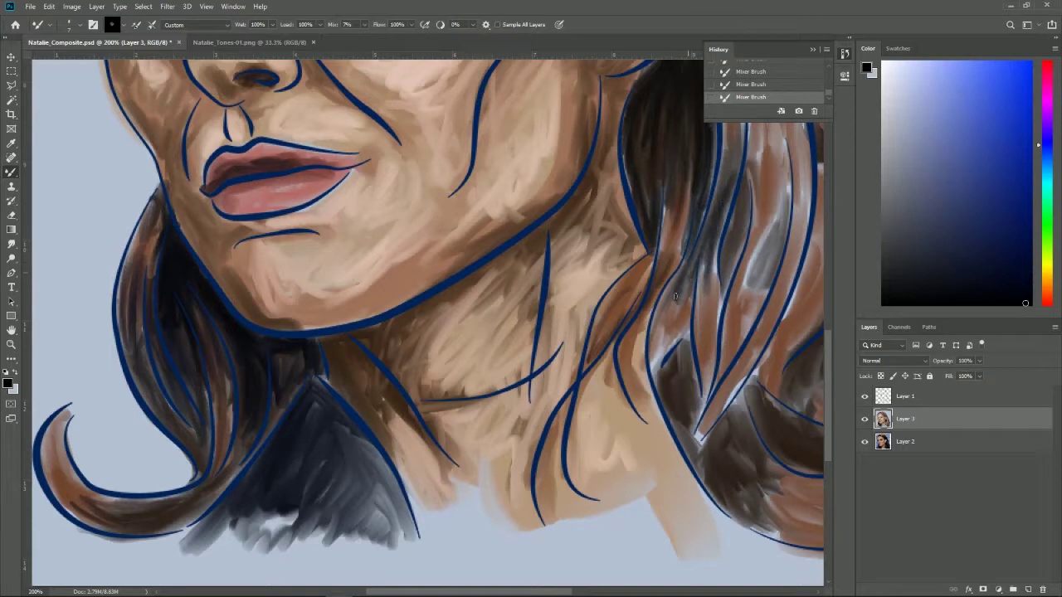
{"action": "mouse_move", "coordinate": [672, 317]}
{"action": "left_mouse_down"}
{"action": "mouse_move", "coordinate": [684, 256]}
{"action": "mouse_move", "coordinate": [705, 229]}
{"action": "left_mouse_up"}
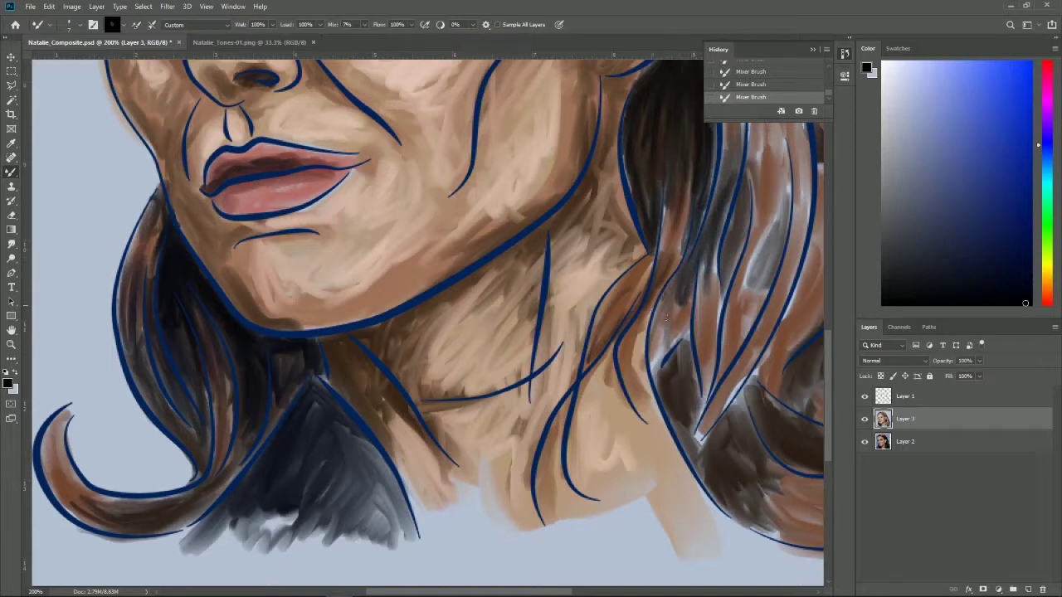
Step: Darken the lower strands and hair ends at the bottom right
{"action": "mouse_move", "coordinate": [682, 407]}
{"action": "left_mouse_down"}
{"action": "mouse_move", "coordinate": [685, 332]}
{"action": "mouse_move", "coordinate": [688, 353]}
{"action": "left_mouse_up"}
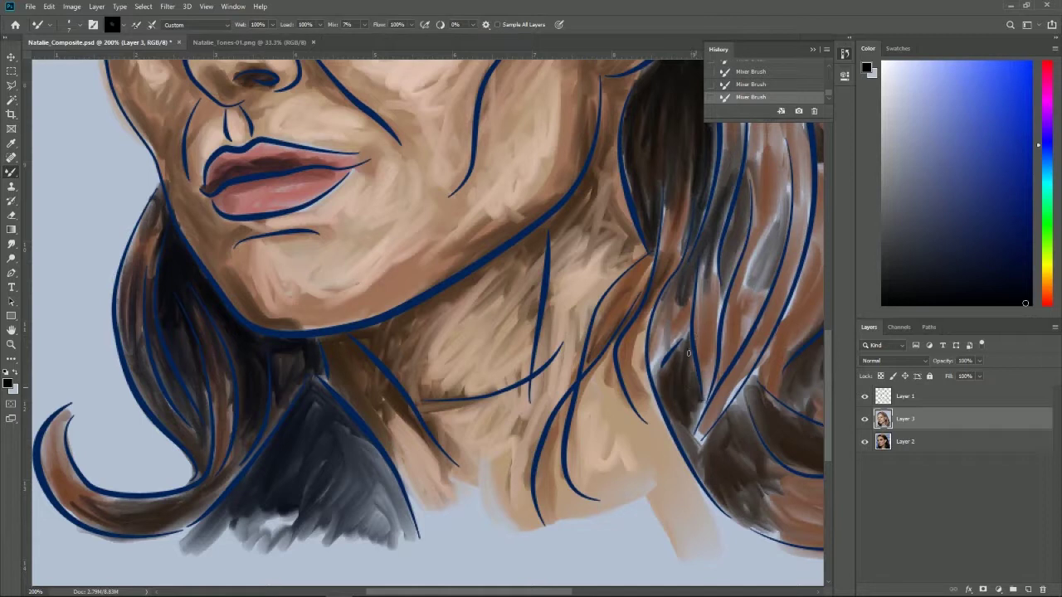
{"action": "mouse_move", "coordinate": [689, 448]}
{"action": "left_mouse_down"}
{"action": "mouse_move", "coordinate": [679, 414]}
{"action": "mouse_move", "coordinate": [693, 405]}
{"action": "left_mouse_up"}
{"action": "left_click_drag", "start_coordinate": [712, 473], "coordinate": [694, 422]}
{"action": "left_click_drag", "start_coordinate": [738, 484], "coordinate": [734, 462]}
Step: Darken and smear the dark hair mass in the lower curl beside the neck
{"action": "left_click_drag", "start_coordinate": [708, 348], "coordinate": [517, 352]}
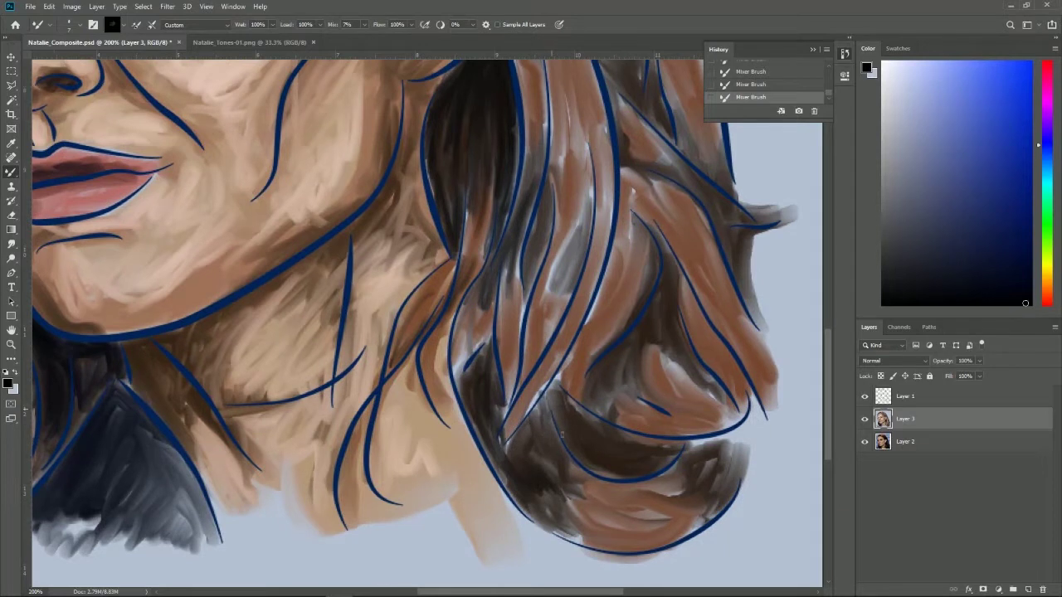
{"action": "mouse_move", "coordinate": [561, 435]}
{"action": "left_mouse_down"}
{"action": "mouse_move", "coordinate": [585, 481]}
{"action": "mouse_move", "coordinate": [573, 498]}
{"action": "mouse_move", "coordinate": [551, 486]}
{"action": "mouse_move", "coordinate": [585, 539]}
{"action": "mouse_move", "coordinate": [559, 521]}
{"action": "left_mouse_up"}
{"action": "mouse_move", "coordinate": [496, 458]}
{"action": "left_mouse_down"}
{"action": "mouse_move", "coordinate": [512, 500]}
{"action": "mouse_move", "coordinate": [480, 444]}
{"action": "mouse_move", "coordinate": [508, 444]}
{"action": "mouse_move", "coordinate": [538, 392]}
{"action": "mouse_move", "coordinate": [535, 465]}
{"action": "mouse_move", "coordinate": [524, 433]}
{"action": "mouse_move", "coordinate": [522, 465]}
{"action": "mouse_move", "coordinate": [562, 534]}
{"action": "left_mouse_up"}
{"action": "mouse_move", "coordinate": [544, 490]}
{"action": "left_mouse_down"}
{"action": "mouse_move", "coordinate": [635, 501]}
{"action": "mouse_move", "coordinate": [597, 478]}
{"action": "left_mouse_up"}
{"action": "mouse_move", "coordinate": [543, 428]}
{"action": "left_mouse_down"}
{"action": "mouse_move", "coordinate": [541, 399]}
{"action": "mouse_move", "coordinate": [560, 372]}
{"action": "mouse_move", "coordinate": [581, 415]}
{"action": "mouse_move", "coordinate": [566, 400]}
{"action": "mouse_move", "coordinate": [558, 439]}
{"action": "mouse_move", "coordinate": [543, 423]}
{"action": "mouse_move", "coordinate": [563, 464]}
{"action": "mouse_move", "coordinate": [526, 431]}
{"action": "mouse_move", "coordinate": [537, 391]}
{"action": "mouse_move", "coordinate": [547, 417]}
{"action": "left_mouse_up"}
{"action": "mouse_move", "coordinate": [573, 474]}
{"action": "left_mouse_down"}
{"action": "mouse_move", "coordinate": [581, 457]}
{"action": "mouse_move", "coordinate": [547, 407]}
{"action": "mouse_move", "coordinate": [554, 369]}
{"action": "mouse_move", "coordinate": [543, 390]}
{"action": "mouse_move", "coordinate": [573, 431]}
{"action": "left_mouse_up"}
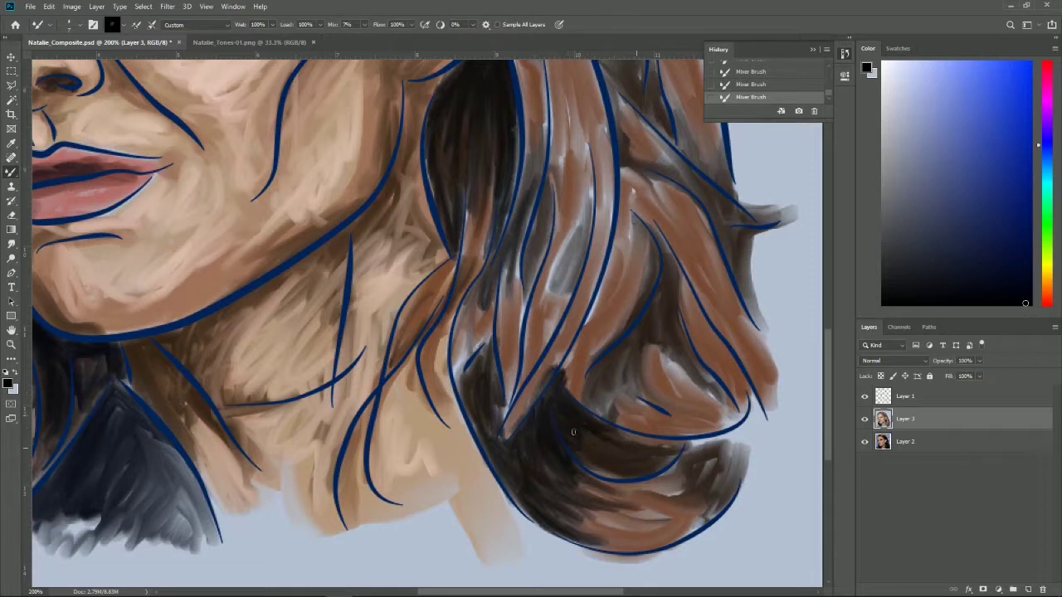
Step: Deepen the hair beside the neck, behind the jaw and in the middle strands
{"action": "mouse_move", "coordinate": [496, 397]}
{"action": "left_mouse_down"}
{"action": "mouse_move", "coordinate": [506, 419]}
{"action": "mouse_move", "coordinate": [512, 348]}
{"action": "mouse_move", "coordinate": [501, 334]}
{"action": "left_mouse_up"}
{"action": "mouse_move", "coordinate": [514, 272]}
{"action": "left_mouse_down"}
{"action": "mouse_move", "coordinate": [522, 179]}
{"action": "mouse_move", "coordinate": [520, 290]}
{"action": "mouse_move", "coordinate": [529, 238]}
{"action": "left_mouse_up"}
{"action": "mouse_move", "coordinate": [488, 279]}
{"action": "left_mouse_down"}
{"action": "mouse_move", "coordinate": [461, 347]}
{"action": "mouse_move", "coordinate": [500, 331]}
{"action": "left_mouse_up"}
{"action": "mouse_move", "coordinate": [520, 383]}
{"action": "left_mouse_down"}
{"action": "mouse_move", "coordinate": [533, 328]}
{"action": "mouse_move", "coordinate": [547, 323]}
{"action": "left_mouse_up"}
{"action": "left_click_drag", "start_coordinate": [535, 361], "coordinate": [556, 232]}
Step: Smear the upper and middle hair strands upward, blending those nearest the jawline
{"action": "left_click_drag", "start_coordinate": [552, 278], "coordinate": [590, 184]}
{"action": "mouse_move", "coordinate": [574, 292]}
{"action": "left_mouse_down"}
{"action": "mouse_move", "coordinate": [591, 186]}
{"action": "mouse_move", "coordinate": [572, 206]}
{"action": "left_mouse_up"}
{"action": "mouse_move", "coordinate": [572, 247]}
{"action": "left_mouse_down"}
{"action": "mouse_move", "coordinate": [577, 172]}
{"action": "mouse_move", "coordinate": [564, 169]}
{"action": "mouse_move", "coordinate": [554, 189]}
{"action": "left_mouse_up"}
{"action": "left_click_drag", "start_coordinate": [571, 224], "coordinate": [579, 156]}
{"action": "mouse_move", "coordinate": [544, 320]}
{"action": "left_mouse_down"}
{"action": "mouse_move", "coordinate": [564, 264]}
{"action": "mouse_move", "coordinate": [575, 263]}
{"action": "left_mouse_up"}
{"action": "left_click_drag", "start_coordinate": [507, 342], "coordinate": [511, 269]}
{"action": "left_click_drag", "start_coordinate": [503, 318], "coordinate": [510, 245]}
{"action": "mouse_move", "coordinate": [477, 337]}
{"action": "left_mouse_down"}
{"action": "mouse_move", "coordinate": [476, 306]}
{"action": "mouse_move", "coordinate": [489, 292]}
{"action": "left_mouse_up"}
{"action": "left_click_drag", "start_coordinate": [503, 305], "coordinate": [506, 249]}
Step: Darken the hair behind the ear and blend the strands below it
{"action": "mouse_move", "coordinate": [557, 205]}
{"action": "left_mouse_down"}
{"action": "mouse_move", "coordinate": [526, 325]}
{"action": "mouse_move", "coordinate": [534, 229]}
{"action": "left_mouse_up"}
{"action": "left_click_drag", "start_coordinate": [546, 305], "coordinate": [548, 214]}
{"action": "mouse_move", "coordinate": [553, 330]}
{"action": "left_mouse_down"}
{"action": "mouse_move", "coordinate": [548, 212]}
{"action": "mouse_move", "coordinate": [559, 227]}
{"action": "left_mouse_up"}
{"action": "left_click_drag", "start_coordinate": [554, 348], "coordinate": [548, 245]}
{"action": "mouse_move", "coordinate": [528, 308]}
{"action": "left_mouse_down"}
{"action": "mouse_move", "coordinate": [521, 217]}
{"action": "mouse_move", "coordinate": [515, 234]}
{"action": "left_mouse_up"}
{"action": "left_click_drag", "start_coordinate": [508, 285], "coordinate": [493, 240]}
{"action": "left_click_drag", "start_coordinate": [486, 330], "coordinate": [492, 245]}
Step: Darken the hair just behind and beside the top of the ear
{"action": "mouse_move", "coordinate": [480, 198]}
{"action": "left_mouse_down"}
{"action": "mouse_move", "coordinate": [491, 121]}
{"action": "mouse_move", "coordinate": [521, 128]}
{"action": "left_mouse_up"}
{"action": "left_click_drag", "start_coordinate": [528, 183], "coordinate": [521, 116]}
{"action": "left_click_drag", "start_coordinate": [523, 153], "coordinate": [508, 95]}
{"action": "left_click_drag", "start_coordinate": [516, 191], "coordinate": [513, 114]}
{"action": "mouse_move", "coordinate": [507, 158]}
{"action": "left_mouse_down"}
{"action": "mouse_move", "coordinate": [524, 131]}
{"action": "mouse_move", "coordinate": [547, 219]}
{"action": "left_mouse_up"}
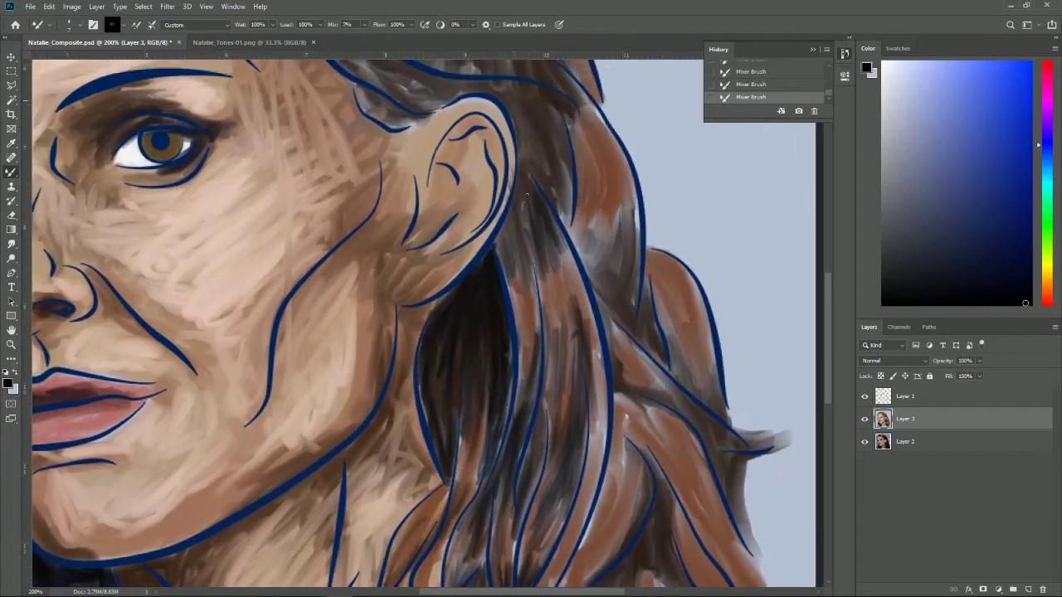
Step: Darken the hair behind and above the ear with short strokes
{"action": "left_click_drag", "start_coordinate": [522, 181], "coordinate": [532, 145]}
{"action": "mouse_move", "coordinate": [557, 217]}
{"action": "left_mouse_down"}
{"action": "mouse_move", "coordinate": [540, 160]}
{"action": "mouse_move", "coordinate": [560, 163]}
{"action": "left_mouse_up"}
{"action": "mouse_move", "coordinate": [572, 234]}
{"action": "left_mouse_down"}
{"action": "mouse_move", "coordinate": [564, 139]}
{"action": "mouse_move", "coordinate": [561, 194]}
{"action": "mouse_move", "coordinate": [531, 128]}
{"action": "left_mouse_up"}
{"action": "left_click_drag", "start_coordinate": [558, 172], "coordinate": [548, 111]}
{"action": "left_click_drag", "start_coordinate": [565, 193], "coordinate": [532, 106]}
Step: Darken the strands toward the right and blend the hair along the right outline
{"action": "mouse_move", "coordinate": [580, 245]}
{"action": "left_mouse_down"}
{"action": "mouse_move", "coordinate": [572, 186]}
{"action": "mouse_move", "coordinate": [581, 199]}
{"action": "left_mouse_up"}
{"action": "left_click_drag", "start_coordinate": [604, 267], "coordinate": [597, 206]}
{"action": "mouse_move", "coordinate": [614, 290]}
{"action": "left_mouse_down"}
{"action": "mouse_move", "coordinate": [609, 204]}
{"action": "mouse_move", "coordinate": [623, 241]}
{"action": "left_mouse_up"}
{"action": "left_click_drag", "start_coordinate": [632, 323], "coordinate": [631, 211]}
{"action": "mouse_move", "coordinate": [634, 282]}
{"action": "left_mouse_down"}
{"action": "mouse_move", "coordinate": [636, 185]}
{"action": "mouse_move", "coordinate": [624, 184]}
{"action": "left_mouse_up"}
{"action": "left_click_drag", "start_coordinate": [624, 259], "coordinate": [621, 214]}
{"action": "left_click_drag", "start_coordinate": [621, 282], "coordinate": [623, 224]}
{"action": "mouse_move", "coordinate": [615, 317]}
{"action": "left_mouse_down"}
{"action": "mouse_move", "coordinate": [588, 263]}
{"action": "mouse_move", "coordinate": [596, 190]}
{"action": "left_mouse_up"}
Step: Blend and darken the strands behind the ear and at the outer right edge
{"action": "mouse_move", "coordinate": [597, 257]}
{"action": "left_mouse_down"}
{"action": "mouse_move", "coordinate": [596, 234]}
{"action": "mouse_move", "coordinate": [601, 274]}
{"action": "mouse_move", "coordinate": [613, 243]}
{"action": "mouse_move", "coordinate": [615, 289]}
{"action": "left_mouse_up"}
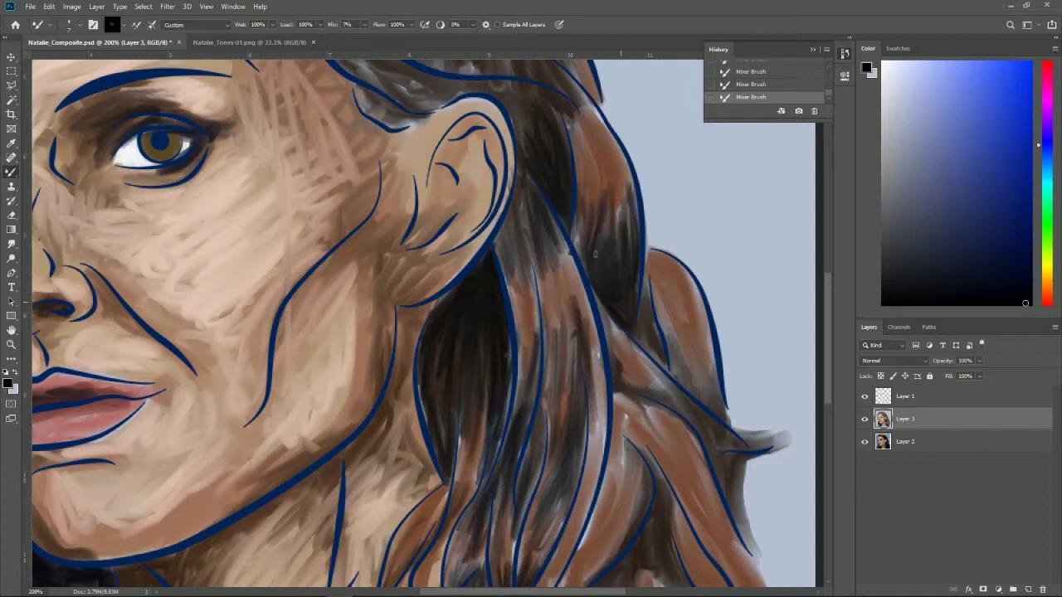
{"action": "left_click_drag", "start_coordinate": [575, 245], "coordinate": [580, 230]}
{"action": "left_click_drag", "start_coordinate": [579, 271], "coordinate": [587, 196]}
{"action": "mouse_move", "coordinate": [576, 237]}
{"action": "left_mouse_down"}
{"action": "mouse_move", "coordinate": [597, 175]}
{"action": "mouse_move", "coordinate": [614, 241]}
{"action": "left_mouse_up"}
{"action": "mouse_move", "coordinate": [619, 244]}
{"action": "left_mouse_down"}
{"action": "mouse_move", "coordinate": [620, 184]}
{"action": "mouse_move", "coordinate": [622, 259]}
{"action": "left_mouse_up"}
{"action": "mouse_move", "coordinate": [636, 297]}
{"action": "left_mouse_down"}
{"action": "mouse_move", "coordinate": [639, 330]}
{"action": "mouse_move", "coordinate": [647, 278]}
{"action": "mouse_move", "coordinate": [654, 348]}
{"action": "mouse_move", "coordinate": [634, 328]}
{"action": "mouse_move", "coordinate": [661, 371]}
{"action": "mouse_move", "coordinate": [652, 319]}
{"action": "mouse_move", "coordinate": [640, 328]}
{"action": "left_mouse_up"}
Step: Deepen and blend the dark strand behind the ear
{"action": "left_click_drag", "start_coordinate": [629, 254], "coordinate": [613, 180]}
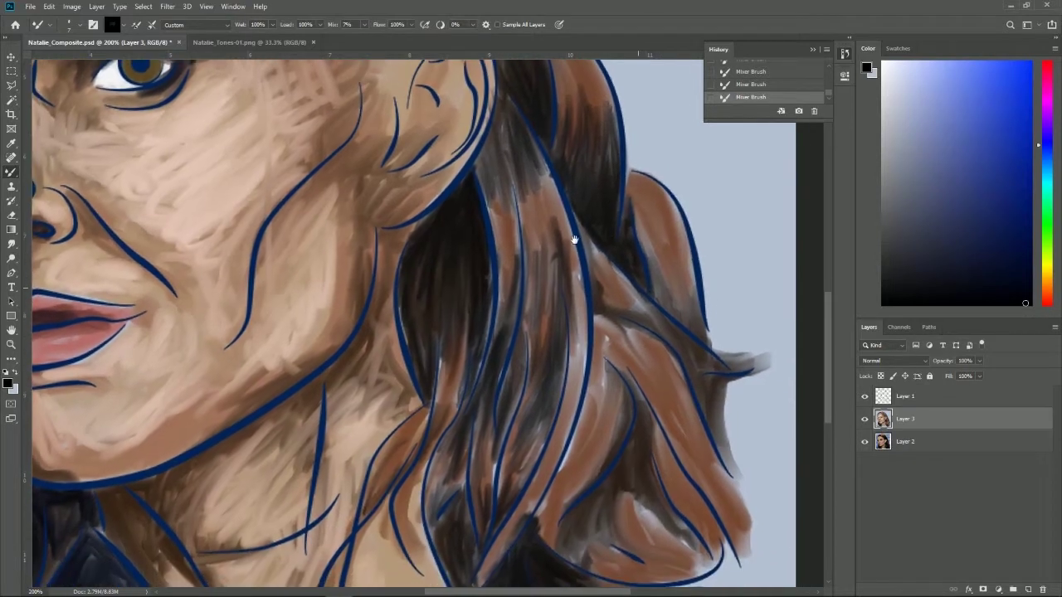
{"action": "left_click_drag", "start_coordinate": [488, 161], "coordinate": [502, 201]}
{"action": "left_click_drag", "start_coordinate": [496, 139], "coordinate": [517, 216]}
{"action": "mouse_move", "coordinate": [510, 171]}
{"action": "left_mouse_down"}
{"action": "mouse_move", "coordinate": [519, 250]}
{"action": "mouse_move", "coordinate": [506, 99]}
{"action": "mouse_move", "coordinate": [522, 157]}
{"action": "left_mouse_up"}
{"action": "mouse_move", "coordinate": [511, 102]}
{"action": "left_mouse_down"}
{"action": "mouse_move", "coordinate": [526, 161]}
{"action": "mouse_move", "coordinate": [502, 196]}
{"action": "mouse_move", "coordinate": [526, 242]}
{"action": "left_mouse_up"}
{"action": "left_click_drag", "start_coordinate": [523, 126], "coordinate": [554, 196]}
Step: Darken and smooth the brown tuft at the right edge and the curl's upper strands
{"action": "mouse_move", "coordinate": [641, 196]}
{"action": "left_mouse_down"}
{"action": "mouse_move", "coordinate": [633, 174]}
{"action": "mouse_move", "coordinate": [673, 217]}
{"action": "left_mouse_up"}
{"action": "mouse_move", "coordinate": [632, 203]}
{"action": "left_mouse_down"}
{"action": "mouse_move", "coordinate": [628, 166]}
{"action": "mouse_move", "coordinate": [681, 240]}
{"action": "left_mouse_up"}
{"action": "left_click_drag", "start_coordinate": [676, 203], "coordinate": [684, 245]}
{"action": "mouse_move", "coordinate": [642, 206]}
{"action": "left_mouse_down"}
{"action": "mouse_move", "coordinate": [656, 237]}
{"action": "mouse_move", "coordinate": [650, 261]}
{"action": "mouse_move", "coordinate": [668, 228]}
{"action": "mouse_move", "coordinate": [664, 184]}
{"action": "mouse_move", "coordinate": [624, 216]}
{"action": "mouse_move", "coordinate": [678, 214]}
{"action": "mouse_move", "coordinate": [689, 248]}
{"action": "left_mouse_up"}
{"action": "mouse_move", "coordinate": [676, 294]}
{"action": "left_mouse_down"}
{"action": "mouse_move", "coordinate": [702, 329]}
{"action": "mouse_move", "coordinate": [685, 305]}
{"action": "mouse_move", "coordinate": [660, 297]}
{"action": "left_mouse_up"}
{"action": "mouse_move", "coordinate": [687, 334]}
{"action": "left_mouse_down"}
{"action": "mouse_move", "coordinate": [674, 274]}
{"action": "mouse_move", "coordinate": [687, 287]}
{"action": "mouse_move", "coordinate": [681, 251]}
{"action": "mouse_move", "coordinate": [632, 255]}
{"action": "mouse_move", "coordinate": [709, 338]}
{"action": "left_mouse_up"}
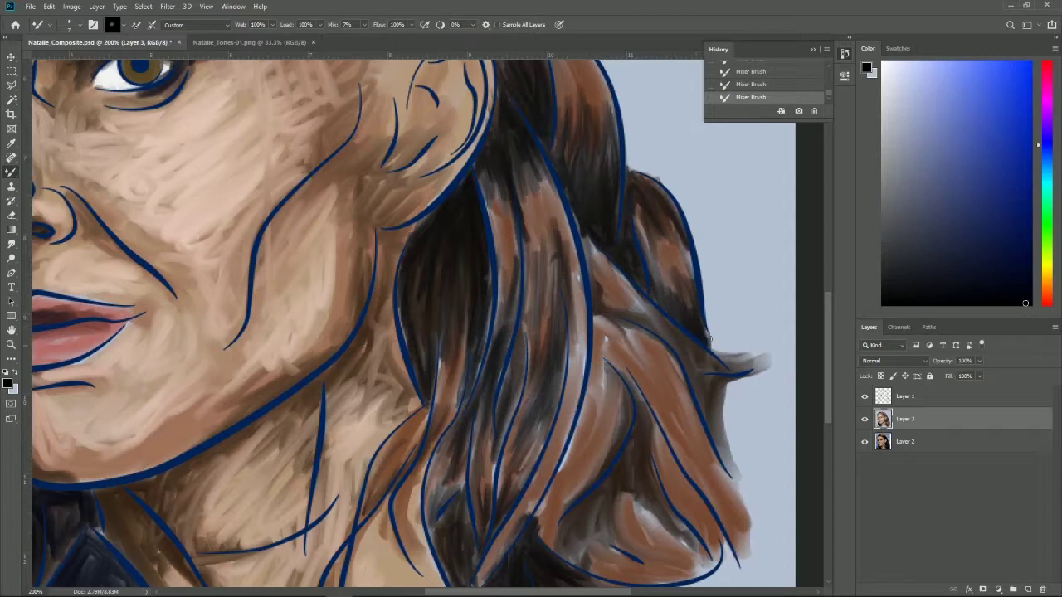
{"action": "mouse_move", "coordinate": [654, 292]}
{"action": "left_mouse_down"}
{"action": "mouse_move", "coordinate": [673, 317]}
{"action": "mouse_move", "coordinate": [665, 304]}
{"action": "left_mouse_up"}
{"action": "left_click_drag", "start_coordinate": [681, 256], "coordinate": [699, 322]}
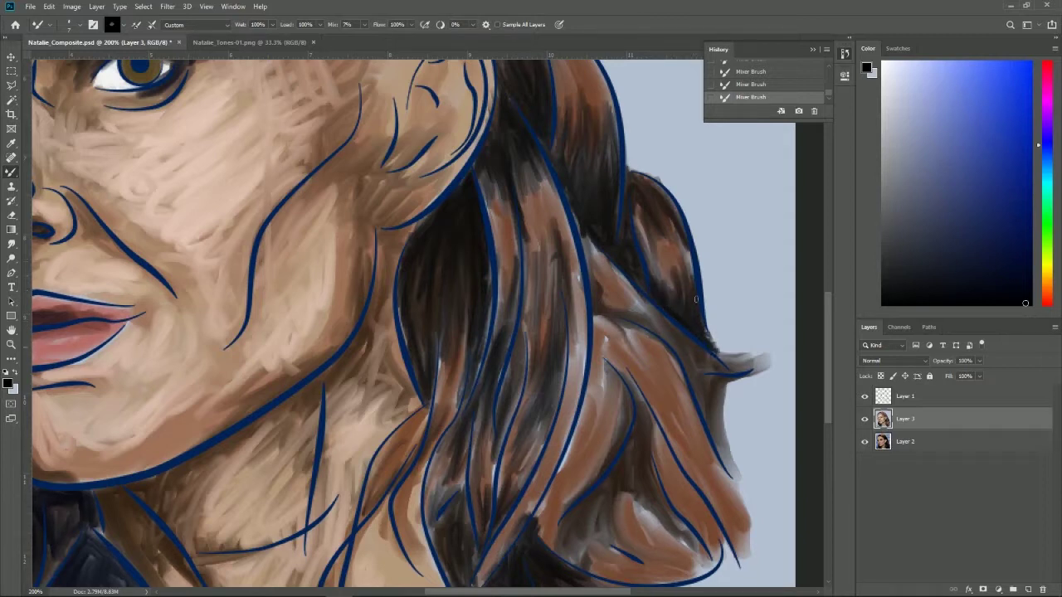
{"action": "scroll", "coordinate": [648, 247], "scroll_direction": "down", "scroll_amount": 2}
{"action": "mouse_move", "coordinate": [599, 254]}
{"action": "left_mouse_down"}
{"action": "mouse_move", "coordinate": [628, 263]}
{"action": "mouse_move", "coordinate": [667, 299]}
{"action": "left_mouse_up"}
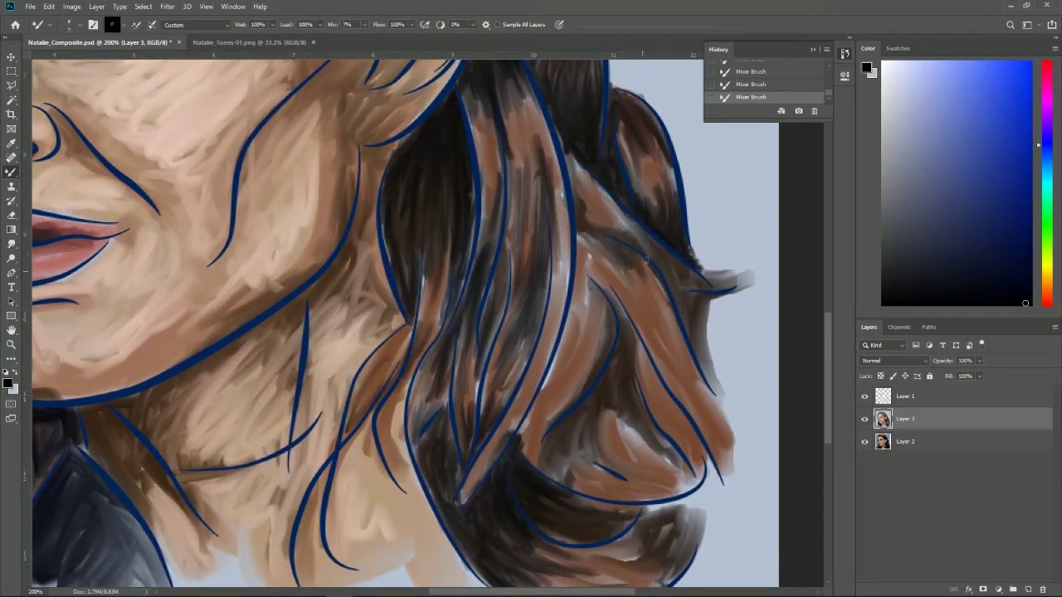
Step: Darken and blend the strands across the outer and middle parts of the lower hair curl
{"action": "mouse_move", "coordinate": [593, 257]}
{"action": "left_mouse_down"}
{"action": "mouse_move", "coordinate": [614, 227]}
{"action": "mouse_move", "coordinate": [672, 322]}
{"action": "left_mouse_up"}
{"action": "mouse_move", "coordinate": [624, 262]}
{"action": "left_mouse_down"}
{"action": "mouse_move", "coordinate": [601, 251]}
{"action": "mouse_move", "coordinate": [596, 286]}
{"action": "mouse_move", "coordinate": [615, 327]}
{"action": "left_mouse_up"}
{"action": "mouse_move", "coordinate": [599, 274]}
{"action": "left_mouse_down"}
{"action": "mouse_move", "coordinate": [618, 374]}
{"action": "mouse_move", "coordinate": [619, 323]}
{"action": "left_mouse_up"}
{"action": "mouse_move", "coordinate": [627, 399]}
{"action": "left_mouse_down"}
{"action": "mouse_move", "coordinate": [626, 328]}
{"action": "mouse_move", "coordinate": [636, 385]}
{"action": "left_mouse_up"}
{"action": "left_click_drag", "start_coordinate": [632, 339], "coordinate": [637, 385]}
{"action": "mouse_move", "coordinate": [601, 322]}
{"action": "left_mouse_down"}
{"action": "mouse_move", "coordinate": [580, 260]}
{"action": "mouse_move", "coordinate": [573, 317]}
{"action": "left_mouse_up"}
{"action": "left_click_drag", "start_coordinate": [579, 239], "coordinate": [607, 362]}
{"action": "left_click_drag", "start_coordinate": [604, 303], "coordinate": [606, 357]}
{"action": "mouse_move", "coordinate": [522, 426]}
{"action": "left_mouse_down"}
{"action": "mouse_move", "coordinate": [566, 325]}
{"action": "mouse_move", "coordinate": [521, 465]}
{"action": "mouse_move", "coordinate": [556, 370]}
{"action": "left_mouse_up"}
{"action": "mouse_move", "coordinate": [531, 469]}
{"action": "left_mouse_down"}
{"action": "mouse_move", "coordinate": [568, 390]}
{"action": "mouse_move", "coordinate": [524, 456]}
{"action": "mouse_move", "coordinate": [543, 399]}
{"action": "mouse_move", "coordinate": [532, 462]}
{"action": "left_mouse_up"}
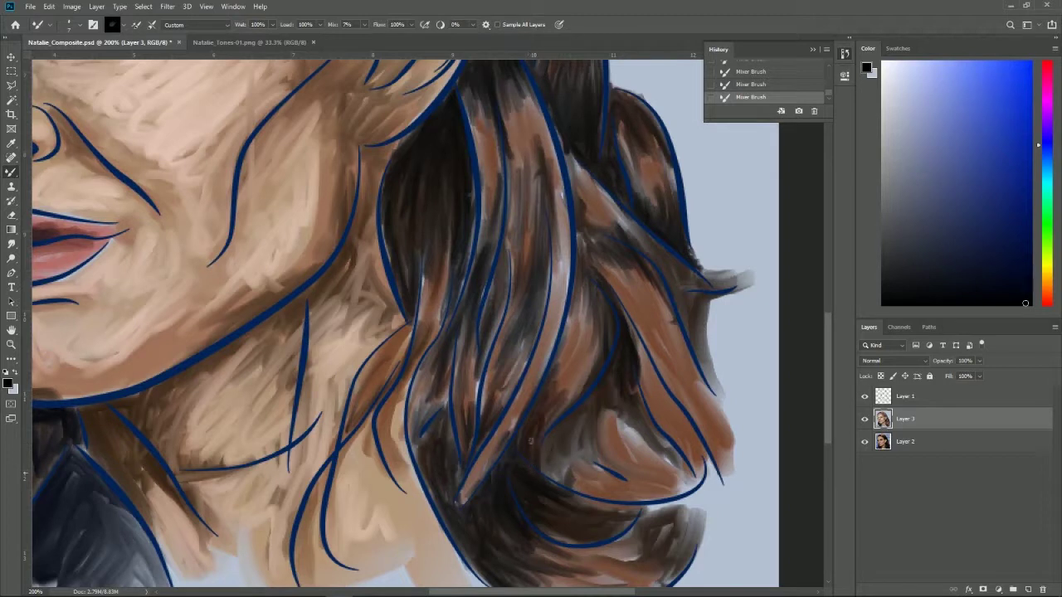
{"action": "mouse_move", "coordinate": [551, 395]}
{"action": "left_mouse_down"}
{"action": "mouse_move", "coordinate": [520, 456]}
{"action": "mouse_move", "coordinate": [553, 400]}
{"action": "mouse_move", "coordinate": [574, 390]}
{"action": "mouse_move", "coordinate": [546, 431]}
{"action": "mouse_move", "coordinate": [572, 397]}
{"action": "mouse_move", "coordinate": [551, 355]}
{"action": "mouse_move", "coordinate": [577, 398]}
{"action": "mouse_move", "coordinate": [498, 453]}
{"action": "mouse_move", "coordinate": [548, 319]}
{"action": "mouse_move", "coordinate": [521, 394]}
{"action": "left_mouse_up"}
Step: Darken the inner curl strands and the hair at the curl's bottom
{"action": "mouse_move", "coordinate": [467, 431]}
{"action": "left_mouse_down"}
{"action": "mouse_move", "coordinate": [482, 370]}
{"action": "mouse_move", "coordinate": [475, 413]}
{"action": "left_mouse_up"}
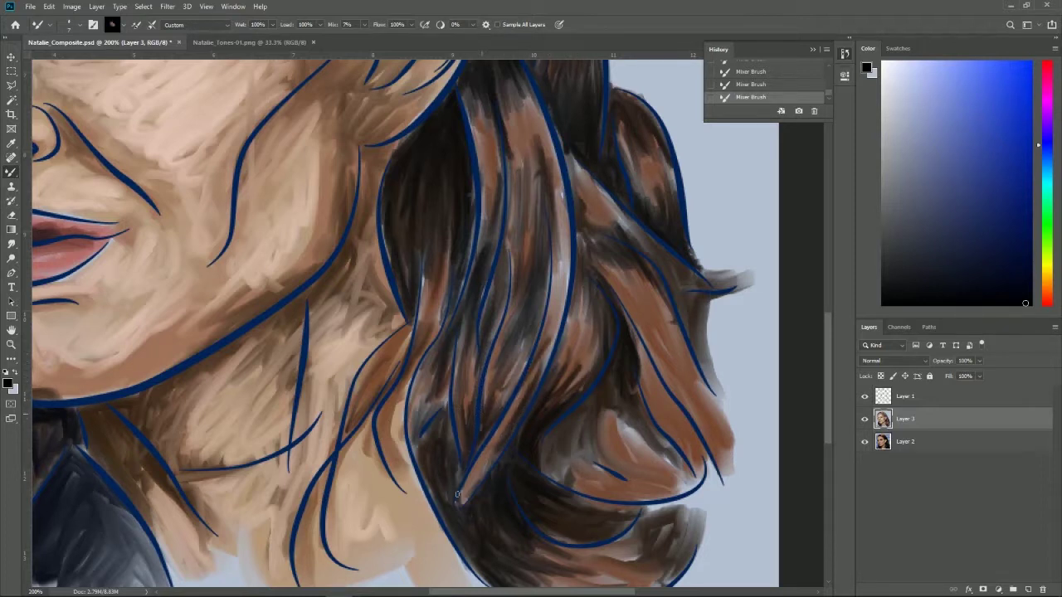
{"action": "left_click_drag", "start_coordinate": [457, 504], "coordinate": [496, 458]}
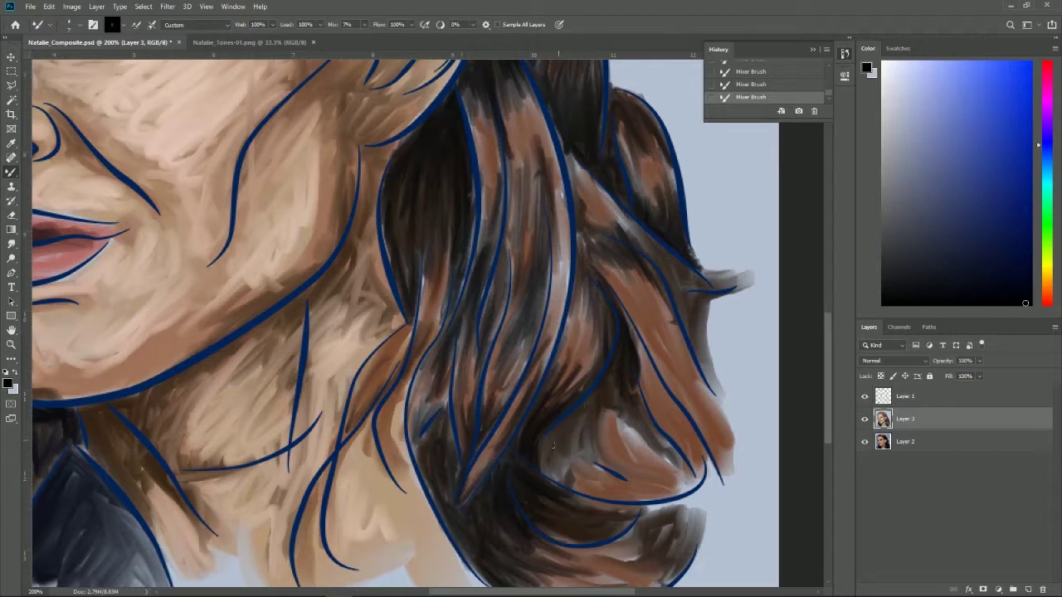
{"action": "mouse_move", "coordinate": [563, 451]}
{"action": "left_mouse_down"}
{"action": "mouse_move", "coordinate": [587, 404]}
{"action": "mouse_move", "coordinate": [581, 456]}
{"action": "mouse_move", "coordinate": [616, 383]}
{"action": "mouse_move", "coordinate": [644, 428]}
{"action": "left_mouse_up"}
{"action": "left_click_drag", "start_coordinate": [637, 371], "coordinate": [664, 444]}
{"action": "left_click_drag", "start_coordinate": [614, 417], "coordinate": [640, 450]}
{"action": "mouse_move", "coordinate": [618, 384]}
{"action": "left_mouse_down"}
{"action": "mouse_move", "coordinate": [620, 423]}
{"action": "mouse_move", "coordinate": [621, 374]}
{"action": "left_mouse_up"}
{"action": "mouse_move", "coordinate": [568, 428]}
{"action": "left_mouse_down"}
{"action": "mouse_move", "coordinate": [579, 472]}
{"action": "mouse_move", "coordinate": [601, 473]}
{"action": "left_mouse_up"}
Step: Rework the curl's top, right edge and bottom strand ends with darker blended strokes
{"action": "left_click_drag", "start_coordinate": [612, 266], "coordinate": [667, 330]}
{"action": "left_click_drag", "start_coordinate": [594, 217], "coordinate": [652, 254]}
{"action": "left_click_drag", "start_coordinate": [687, 310], "coordinate": [698, 359]}
{"action": "left_click_drag", "start_coordinate": [689, 287], "coordinate": [678, 324]}
{"action": "mouse_move", "coordinate": [594, 264]}
{"action": "left_mouse_down"}
{"action": "mouse_move", "coordinate": [579, 239]}
{"action": "mouse_move", "coordinate": [590, 239]}
{"action": "mouse_move", "coordinate": [579, 241]}
{"action": "mouse_move", "coordinate": [621, 315]}
{"action": "left_mouse_up"}
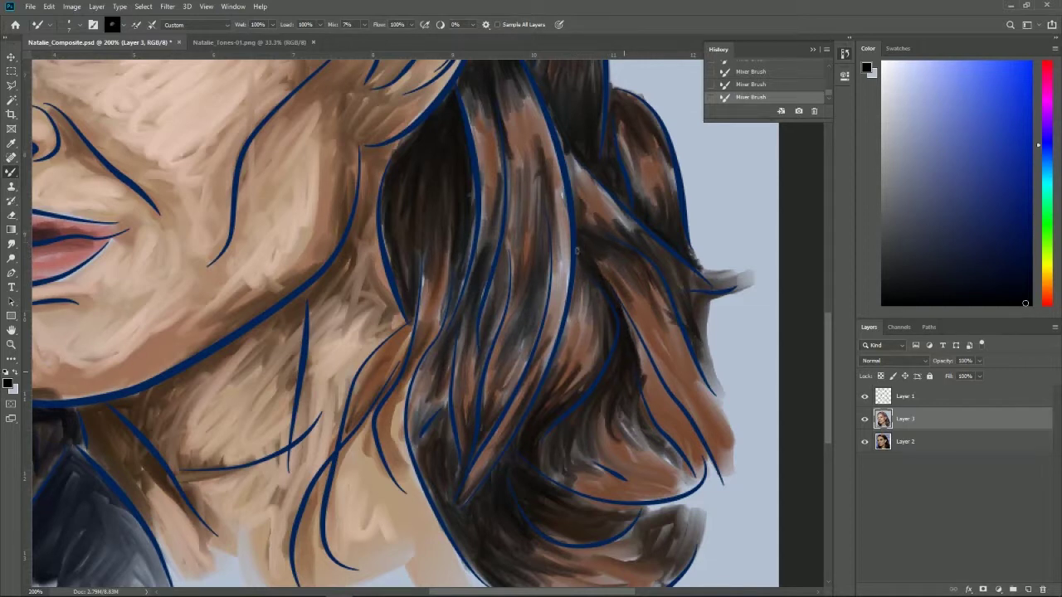
{"action": "mouse_move", "coordinate": [620, 271]}
{"action": "left_mouse_down"}
{"action": "mouse_move", "coordinate": [664, 311]}
{"action": "mouse_move", "coordinate": [637, 341]}
{"action": "mouse_move", "coordinate": [655, 377]}
{"action": "left_mouse_up"}
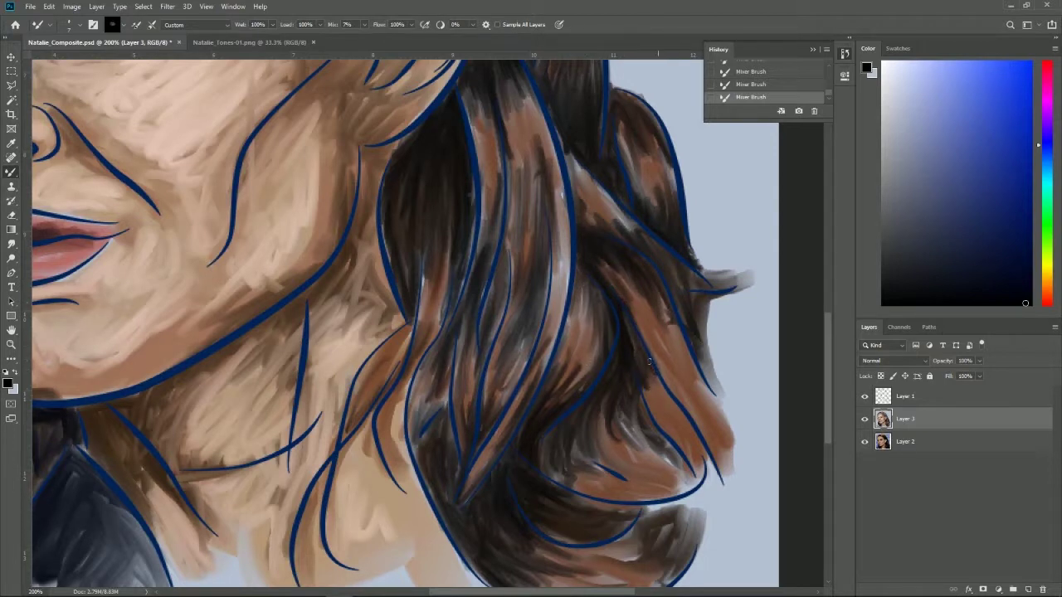
{"action": "left_click_drag", "start_coordinate": [655, 379], "coordinate": [681, 411]}
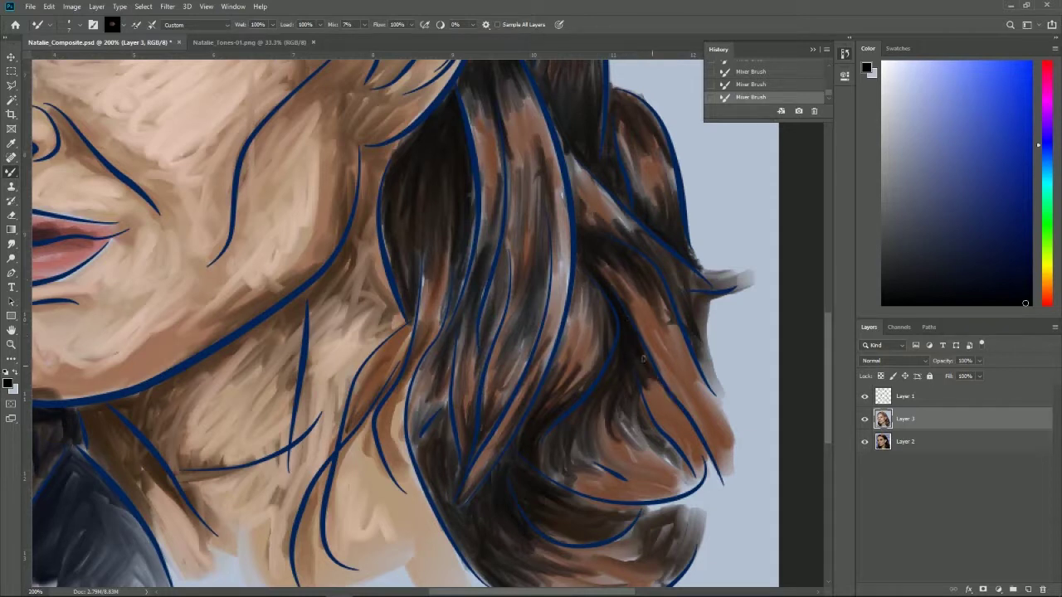
{"action": "mouse_move", "coordinate": [566, 417]}
{"action": "left_mouse_down"}
{"action": "mouse_move", "coordinate": [541, 455]}
{"action": "mouse_move", "coordinate": [553, 470]}
{"action": "left_mouse_up"}
{"action": "mouse_move", "coordinate": [591, 405]}
{"action": "left_mouse_down"}
{"action": "mouse_move", "coordinate": [582, 453]}
{"action": "mouse_move", "coordinate": [540, 460]}
{"action": "left_mouse_up"}
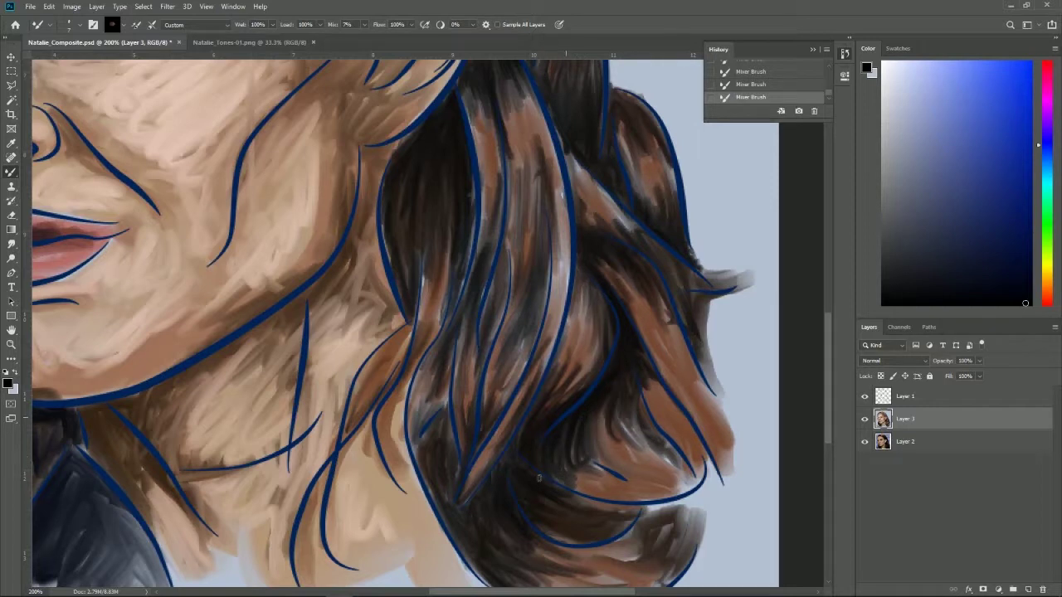
{"action": "left_click_drag", "start_coordinate": [547, 456], "coordinate": [558, 484]}
Step: Darken and blend the central hair strands
{"action": "left_click_drag", "start_coordinate": [523, 317], "coordinate": [511, 352]}
{"action": "left_click_drag", "start_coordinate": [547, 264], "coordinate": [523, 359]}
{"action": "left_click_drag", "start_coordinate": [554, 282], "coordinate": [508, 383]}
{"action": "left_click_drag", "start_coordinate": [543, 256], "coordinate": [491, 365]}
{"action": "left_click_drag", "start_coordinate": [509, 274], "coordinate": [489, 349]}
{"action": "left_click_drag", "start_coordinate": [511, 244], "coordinate": [481, 408]}
{"action": "left_click_drag", "start_coordinate": [508, 274], "coordinate": [494, 325]}
{"action": "left_click_drag", "start_coordinate": [514, 234], "coordinate": [515, 307]}
{"action": "mouse_move", "coordinate": [551, 209]}
{"action": "left_mouse_down"}
{"action": "mouse_move", "coordinate": [547, 292]}
{"action": "mouse_move", "coordinate": [557, 269]}
{"action": "mouse_move", "coordinate": [485, 317]}
{"action": "left_mouse_up"}
{"action": "left_click_drag", "start_coordinate": [489, 265], "coordinate": [474, 350]}
Step: Deepen the dark hair beside the neck and near the jaw
{"action": "left_click_drag", "start_coordinate": [507, 214], "coordinate": [475, 370]}
{"action": "left_click_drag", "start_coordinate": [487, 290], "coordinate": [468, 406]}
{"action": "mouse_move", "coordinate": [483, 201]}
{"action": "left_mouse_down"}
{"action": "mouse_move", "coordinate": [452, 317]}
{"action": "mouse_move", "coordinate": [465, 267]}
{"action": "left_mouse_up"}
{"action": "left_click_drag", "start_coordinate": [471, 183], "coordinate": [445, 324]}
{"action": "left_click_drag", "start_coordinate": [464, 247], "coordinate": [426, 350]}
{"action": "left_click_drag", "start_coordinate": [446, 302], "coordinate": [433, 337]}
{"action": "left_click_drag", "start_coordinate": [454, 159], "coordinate": [452, 229]}
{"action": "left_click_drag", "start_coordinate": [425, 178], "coordinate": [415, 267]}
{"action": "left_click_drag", "start_coordinate": [429, 137], "coordinate": [406, 236]}
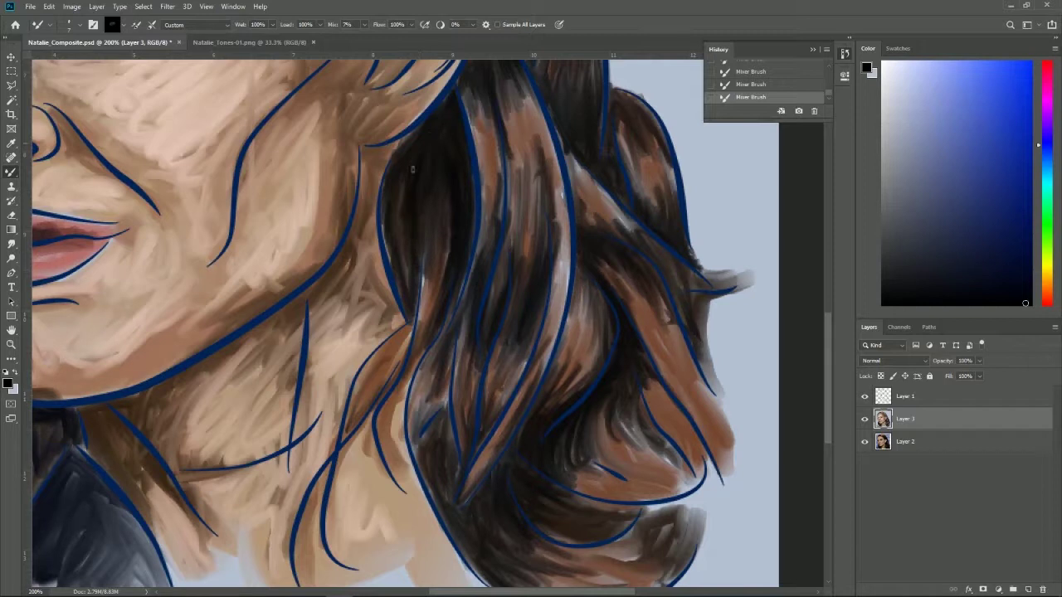
Step: Darken the hair beside and just above the ear into a dark band
{"action": "left_click_drag", "start_coordinate": [505, 116], "coordinate": [496, 201]}
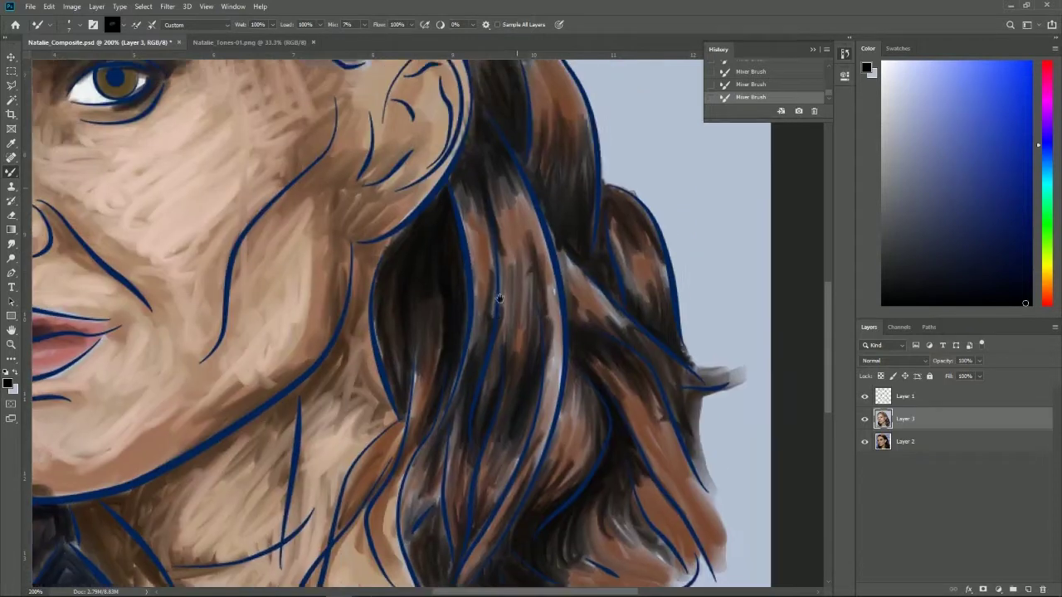
{"action": "mouse_move", "coordinate": [465, 158]}
{"action": "left_mouse_down"}
{"action": "mouse_move", "coordinate": [453, 228]}
{"action": "mouse_move", "coordinate": [438, 242]}
{"action": "mouse_move", "coordinate": [454, 239]}
{"action": "left_mouse_up"}
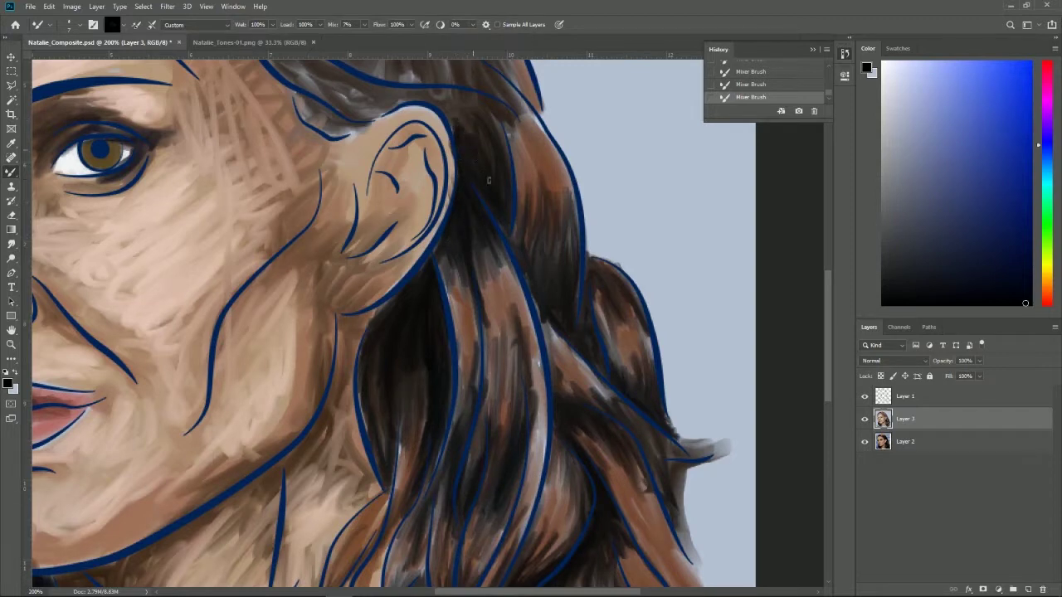
{"action": "left_click_drag", "start_coordinate": [477, 110], "coordinate": [493, 186]}
{"action": "left_click_drag", "start_coordinate": [368, 142], "coordinate": [418, 268]}
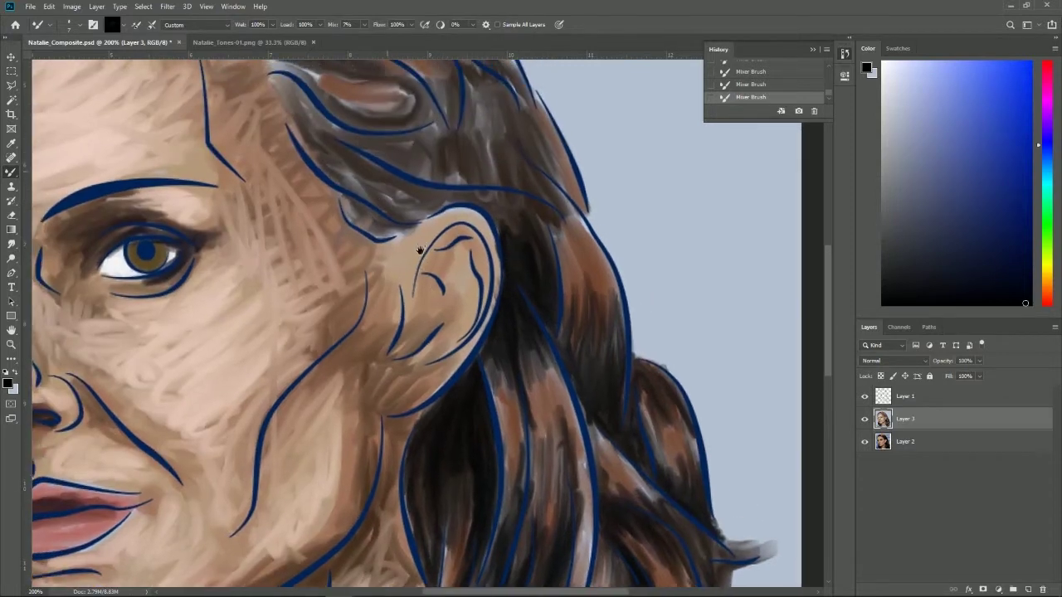
{"action": "left_click_drag", "start_coordinate": [340, 189], "coordinate": [432, 221]}
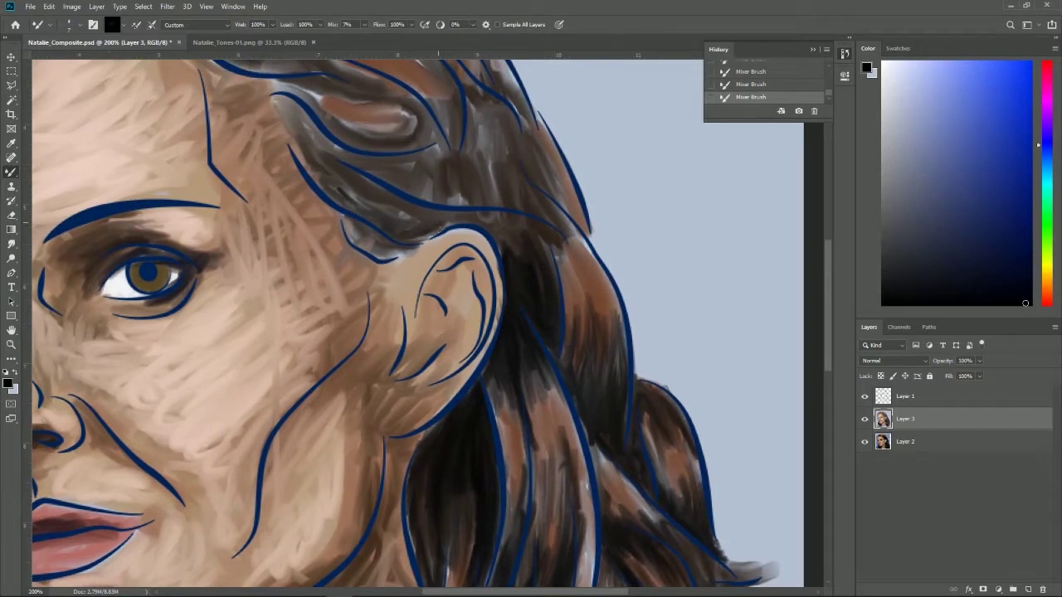
{"action": "mouse_move", "coordinate": [371, 217]}
{"action": "left_mouse_down"}
{"action": "mouse_move", "coordinate": [419, 240]}
{"action": "mouse_move", "coordinate": [427, 212]}
{"action": "mouse_move", "coordinate": [504, 220]}
{"action": "mouse_move", "coordinate": [462, 222]}
{"action": "left_mouse_up"}
{"action": "mouse_move", "coordinate": [379, 241]}
{"action": "left_mouse_down"}
{"action": "mouse_move", "coordinate": [351, 236]}
{"action": "mouse_move", "coordinate": [386, 253]}
{"action": "mouse_move", "coordinate": [409, 247]}
{"action": "mouse_move", "coordinate": [387, 247]}
{"action": "left_mouse_up"}
{"action": "left_click_drag", "start_coordinate": [387, 204], "coordinate": [535, 221]}
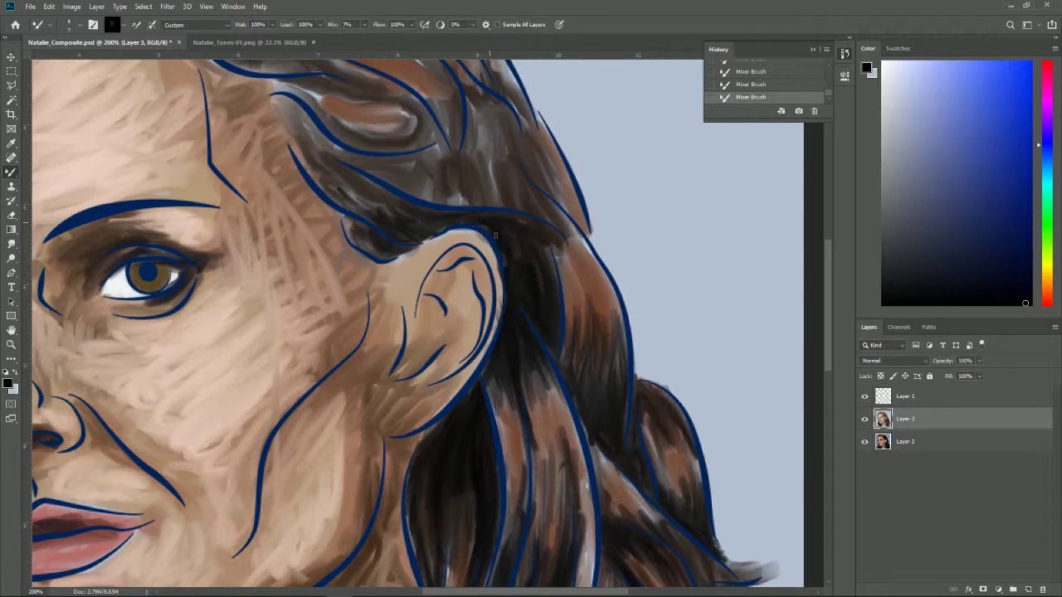
{"action": "left_click", "coordinate": [457, 222]}
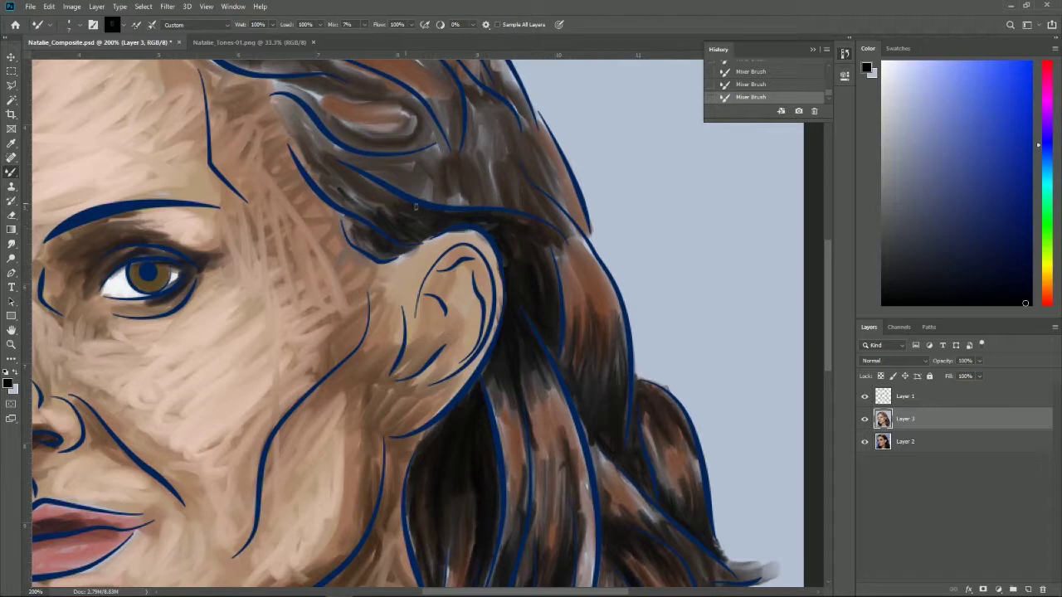
{"action": "left_click_drag", "start_coordinate": [447, 232], "coordinate": [467, 225]}
Step: Blend and darken the hair above the forehead, temple and ear
{"action": "mouse_move", "coordinate": [335, 146]}
{"action": "left_mouse_down"}
{"action": "mouse_move", "coordinate": [276, 96]}
{"action": "mouse_move", "coordinate": [319, 137]}
{"action": "mouse_move", "coordinate": [432, 162]}
{"action": "mouse_move", "coordinate": [433, 179]}
{"action": "mouse_move", "coordinate": [418, 163]}
{"action": "mouse_move", "coordinate": [473, 181]}
{"action": "mouse_move", "coordinate": [319, 141]}
{"action": "mouse_move", "coordinate": [294, 165]}
{"action": "mouse_move", "coordinate": [309, 182]}
{"action": "mouse_move", "coordinate": [289, 115]}
{"action": "mouse_move", "coordinate": [307, 108]}
{"action": "left_mouse_up"}
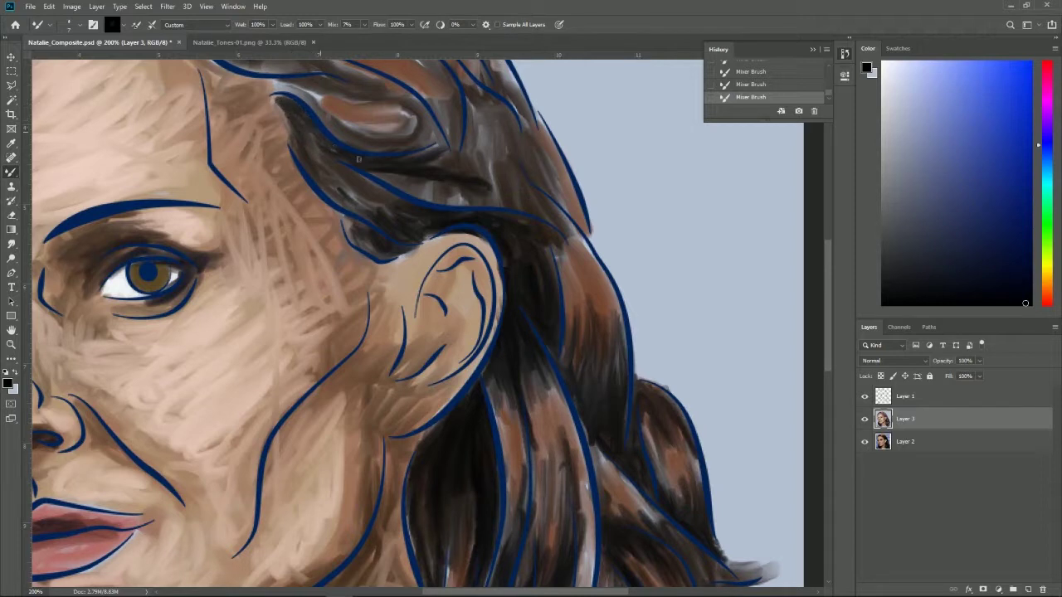
{"action": "mouse_move", "coordinate": [361, 178]}
{"action": "left_mouse_down"}
{"action": "mouse_move", "coordinate": [315, 137]}
{"action": "mouse_move", "coordinate": [312, 162]}
{"action": "left_mouse_up"}
{"action": "mouse_move", "coordinate": [307, 123]}
{"action": "left_mouse_down"}
{"action": "mouse_move", "coordinate": [312, 170]}
{"action": "mouse_move", "coordinate": [340, 195]}
{"action": "left_mouse_up"}
{"action": "mouse_move", "coordinate": [430, 196]}
{"action": "left_mouse_down"}
{"action": "mouse_move", "coordinate": [398, 176]}
{"action": "mouse_move", "coordinate": [461, 201]}
{"action": "mouse_move", "coordinate": [420, 182]}
{"action": "mouse_move", "coordinate": [394, 195]}
{"action": "mouse_move", "coordinate": [485, 177]}
{"action": "mouse_move", "coordinate": [503, 185]}
{"action": "left_mouse_up"}
{"action": "left_click_drag", "start_coordinate": [437, 203], "coordinate": [484, 209]}
{"action": "mouse_move", "coordinate": [411, 165]}
{"action": "left_mouse_down"}
{"action": "mouse_move", "coordinate": [477, 156]}
{"action": "mouse_move", "coordinate": [492, 191]}
{"action": "mouse_move", "coordinate": [518, 125]}
{"action": "mouse_move", "coordinate": [561, 206]}
{"action": "left_mouse_up"}
Step: Darken the hair along the right outline and at the top of the head
{"action": "mouse_move", "coordinate": [535, 143]}
{"action": "left_mouse_down"}
{"action": "mouse_move", "coordinate": [598, 282]}
{"action": "mouse_move", "coordinate": [548, 228]}
{"action": "left_mouse_up"}
{"action": "left_click_drag", "start_coordinate": [564, 265], "coordinate": [527, 212]}
{"action": "left_click_drag", "start_coordinate": [581, 249], "coordinate": [494, 206]}
{"action": "mouse_move", "coordinate": [457, 116]}
{"action": "left_mouse_down"}
{"action": "mouse_move", "coordinate": [453, 157]}
{"action": "mouse_move", "coordinate": [433, 159]}
{"action": "mouse_move", "coordinate": [497, 163]}
{"action": "mouse_move", "coordinate": [503, 112]}
{"action": "mouse_move", "coordinate": [519, 170]}
{"action": "mouse_move", "coordinate": [479, 167]}
{"action": "mouse_move", "coordinate": [476, 115]}
{"action": "mouse_move", "coordinate": [506, 164]}
{"action": "mouse_move", "coordinate": [547, 290]}
{"action": "left_mouse_up"}
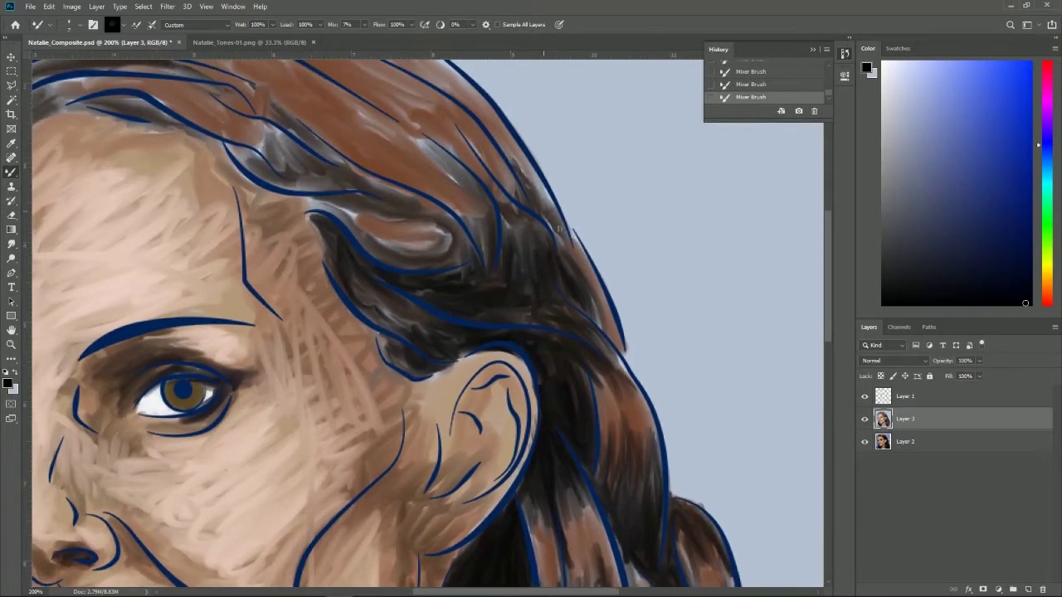
Step: Darken and blend the crown strands and the hair along the forehead edge
{"action": "mouse_move", "coordinate": [506, 186]}
{"action": "left_mouse_down"}
{"action": "mouse_move", "coordinate": [443, 146]}
{"action": "mouse_move", "coordinate": [488, 253]}
{"action": "mouse_move", "coordinate": [468, 204]}
{"action": "mouse_move", "coordinate": [585, 189]}
{"action": "left_mouse_up"}
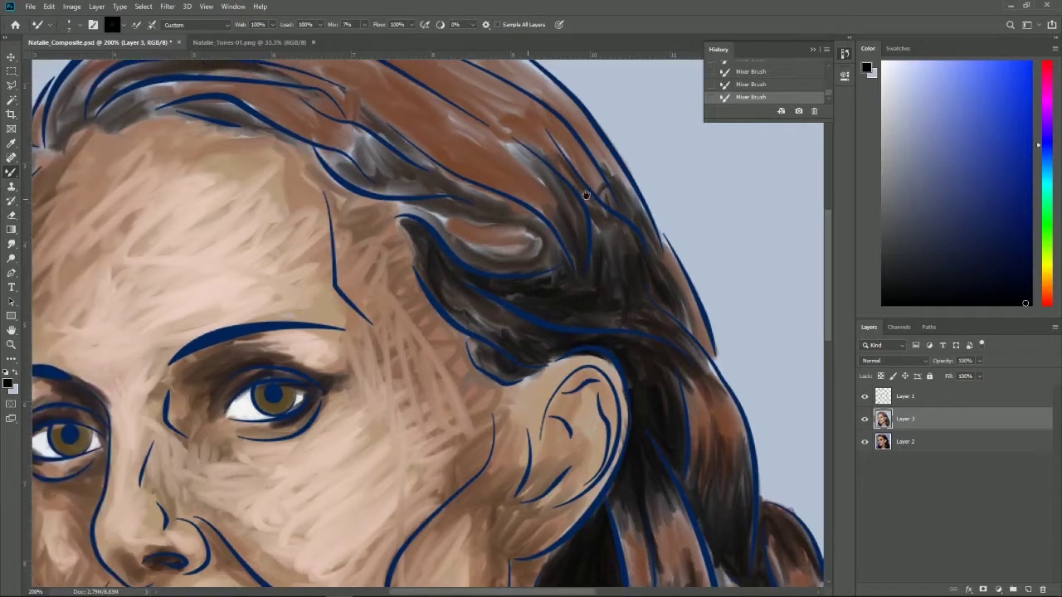
{"action": "mouse_move", "coordinate": [432, 212]}
{"action": "left_mouse_down"}
{"action": "mouse_move", "coordinate": [402, 207]}
{"action": "mouse_move", "coordinate": [455, 214]}
{"action": "mouse_move", "coordinate": [475, 266]}
{"action": "mouse_move", "coordinate": [407, 209]}
{"action": "mouse_move", "coordinate": [469, 197]}
{"action": "mouse_move", "coordinate": [478, 235]}
{"action": "mouse_move", "coordinate": [502, 249]}
{"action": "mouse_move", "coordinate": [531, 247]}
{"action": "mouse_move", "coordinate": [547, 225]}
{"action": "mouse_move", "coordinate": [560, 266]}
{"action": "mouse_move", "coordinate": [580, 259]}
{"action": "mouse_move", "coordinate": [531, 211]}
{"action": "mouse_move", "coordinate": [564, 247]}
{"action": "mouse_move", "coordinate": [526, 271]}
{"action": "mouse_move", "coordinate": [567, 278]}
{"action": "mouse_move", "coordinate": [548, 279]}
{"action": "left_mouse_up"}
{"action": "mouse_move", "coordinate": [479, 268]}
{"action": "left_mouse_down"}
{"action": "mouse_move", "coordinate": [473, 292]}
{"action": "mouse_move", "coordinate": [448, 312]}
{"action": "mouse_move", "coordinate": [500, 354]}
{"action": "mouse_move", "coordinate": [471, 347]}
{"action": "mouse_move", "coordinate": [512, 380]}
{"action": "left_mouse_up"}
{"action": "left_click_drag", "start_coordinate": [419, 239], "coordinate": [425, 259]}
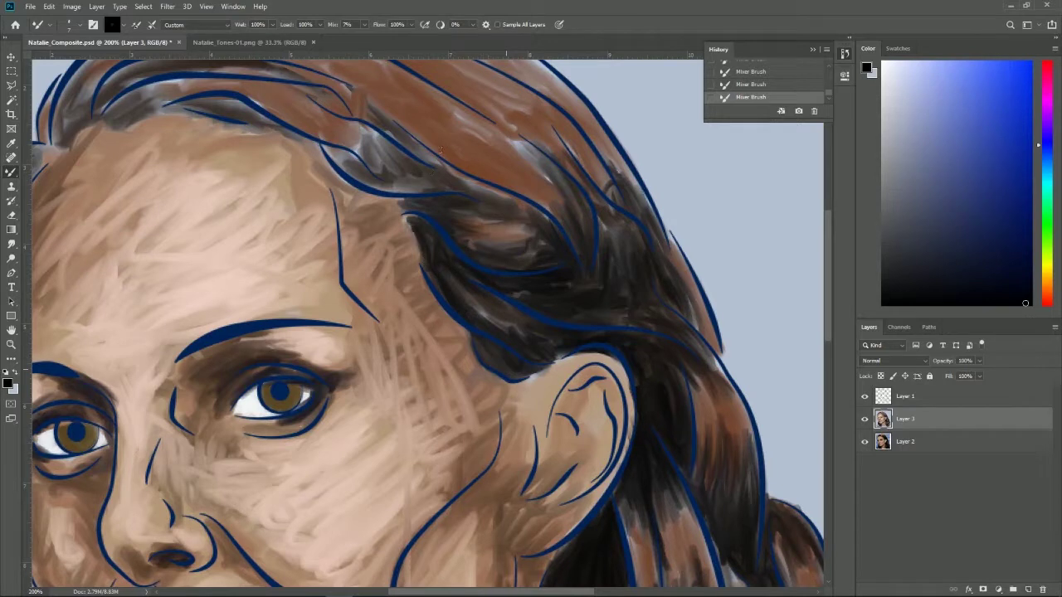
{"action": "mouse_move", "coordinate": [340, 156]}
{"action": "left_mouse_down"}
{"action": "mouse_move", "coordinate": [365, 174]}
{"action": "mouse_move", "coordinate": [327, 148]}
{"action": "mouse_move", "coordinate": [380, 190]}
{"action": "mouse_move", "coordinate": [455, 191]}
{"action": "left_mouse_up"}
{"action": "mouse_move", "coordinate": [380, 148]}
{"action": "left_mouse_down"}
{"action": "mouse_move", "coordinate": [419, 174]}
{"action": "mouse_move", "coordinate": [419, 163]}
{"action": "mouse_move", "coordinate": [463, 171]}
{"action": "mouse_move", "coordinate": [498, 192]}
{"action": "left_mouse_up"}
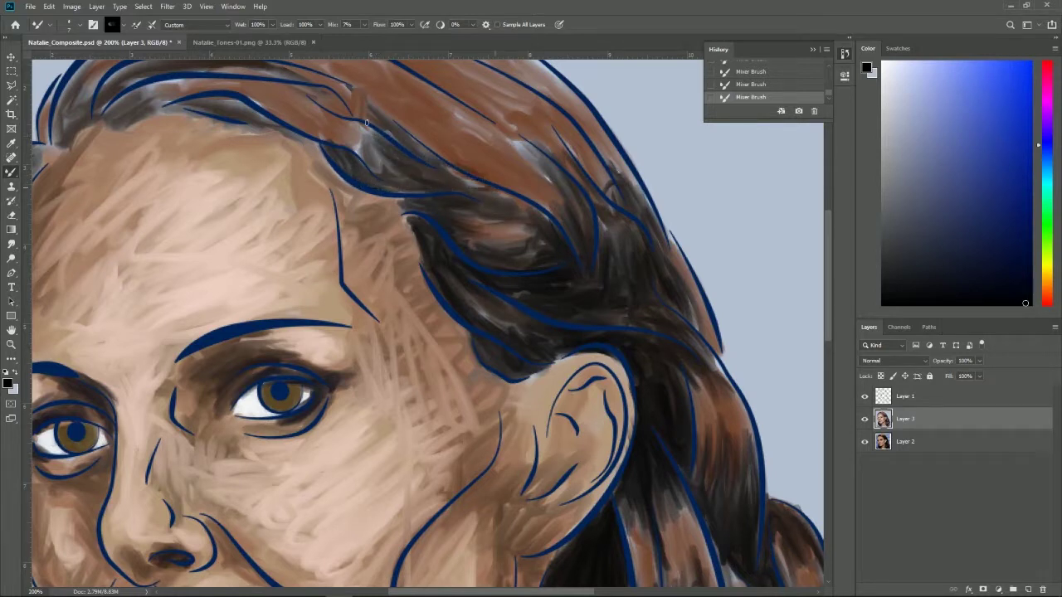
{"action": "mouse_move", "coordinate": [366, 143]}
{"action": "left_mouse_down"}
{"action": "mouse_move", "coordinate": [323, 130]}
{"action": "mouse_move", "coordinate": [374, 171]}
{"action": "mouse_move", "coordinate": [369, 147]}
{"action": "mouse_move", "coordinate": [388, 155]}
{"action": "left_mouse_up"}
{"action": "mouse_move", "coordinate": [400, 149]}
{"action": "left_mouse_down"}
{"action": "mouse_move", "coordinate": [428, 188]}
{"action": "mouse_move", "coordinate": [426, 160]}
{"action": "mouse_move", "coordinate": [453, 178]}
{"action": "mouse_move", "coordinate": [360, 181]}
{"action": "mouse_move", "coordinate": [391, 155]}
{"action": "left_mouse_up"}
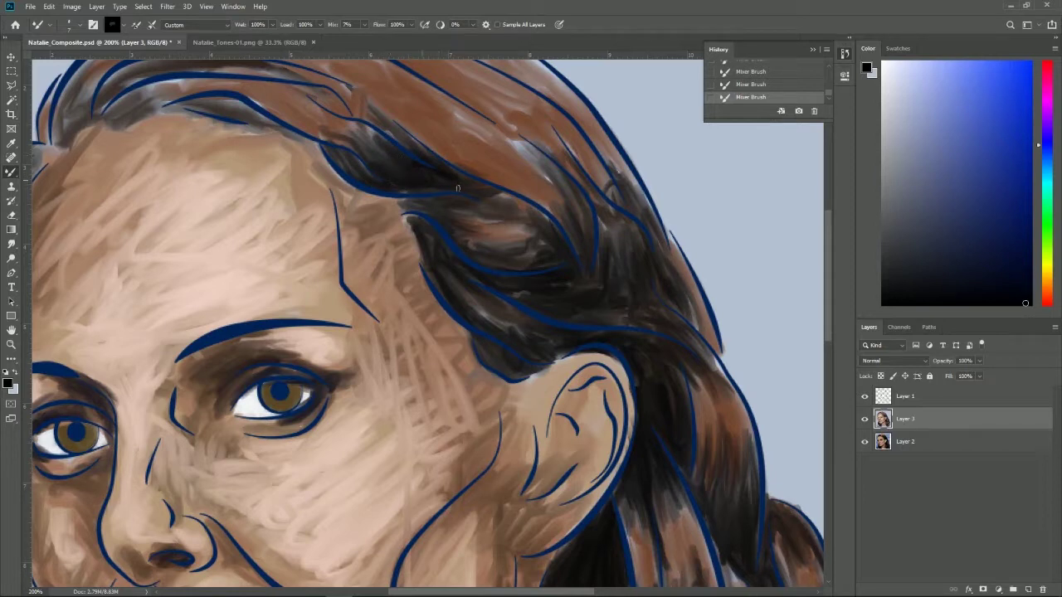
Step: Darken and smear the hair strands on the right side of the head
{"action": "mouse_move", "coordinate": [498, 202]}
{"action": "left_mouse_down"}
{"action": "mouse_move", "coordinate": [523, 199]}
{"action": "mouse_move", "coordinate": [390, 202]}
{"action": "mouse_move", "coordinate": [415, 209]}
{"action": "mouse_move", "coordinate": [393, 236]}
{"action": "mouse_move", "coordinate": [432, 270]}
{"action": "mouse_move", "coordinate": [397, 207]}
{"action": "mouse_move", "coordinate": [419, 220]}
{"action": "left_mouse_up"}
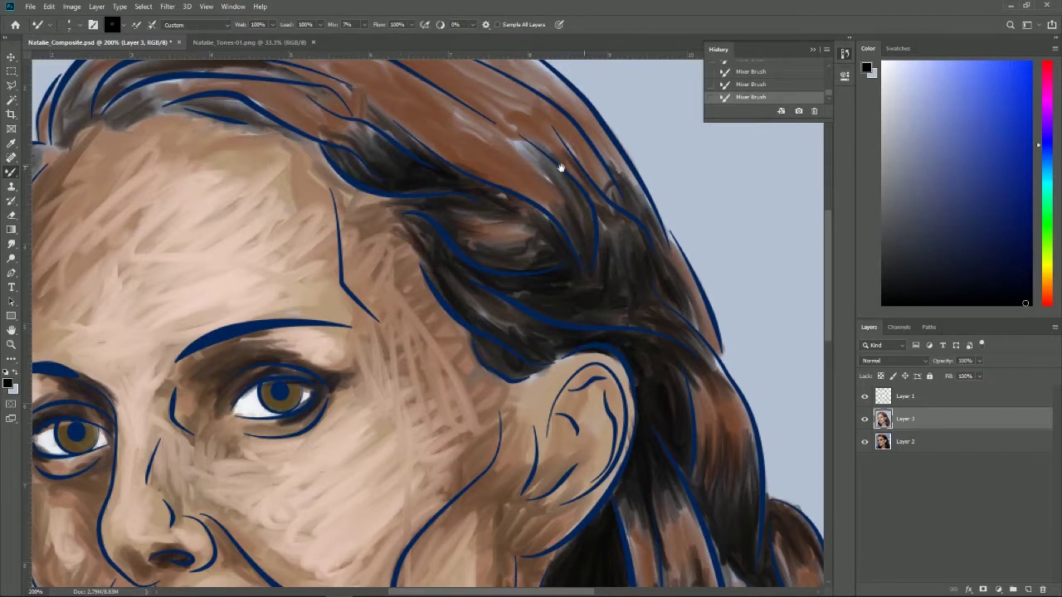
{"action": "left_click_drag", "start_coordinate": [561, 168], "coordinate": [603, 256]}
{"action": "mouse_move", "coordinate": [526, 199]}
{"action": "left_mouse_down"}
{"action": "mouse_move", "coordinate": [564, 236]}
{"action": "mouse_move", "coordinate": [511, 196]}
{"action": "mouse_move", "coordinate": [576, 250]}
{"action": "left_mouse_up"}
{"action": "mouse_move", "coordinate": [597, 299]}
{"action": "left_mouse_down"}
{"action": "mouse_move", "coordinate": [502, 245]}
{"action": "mouse_move", "coordinate": [572, 307]}
{"action": "mouse_move", "coordinate": [535, 286]}
{"action": "mouse_move", "coordinate": [604, 312]}
{"action": "left_mouse_up"}
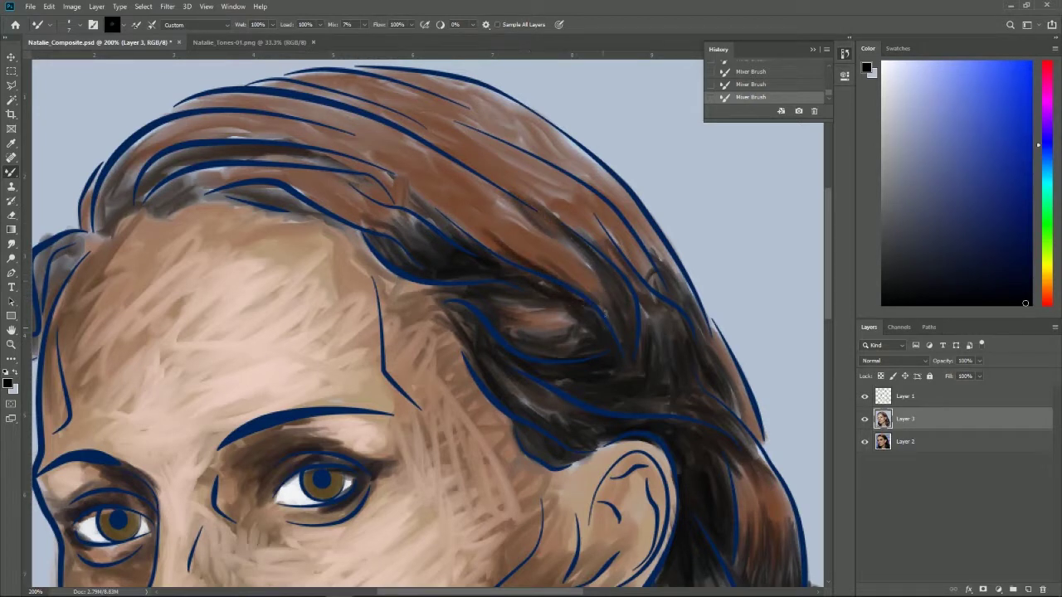
Step: Darken the hair along the right outer edge
{"action": "mouse_move", "coordinate": [580, 224]}
{"action": "left_mouse_down"}
{"action": "mouse_move", "coordinate": [639, 286]}
{"action": "mouse_move", "coordinate": [655, 278]}
{"action": "left_mouse_up"}
{"action": "left_click_drag", "start_coordinate": [629, 234], "coordinate": [660, 284]}
{"action": "left_click_drag", "start_coordinate": [607, 189], "coordinate": [653, 237]}
Step: Darken and smear the hair along the upper-left hairline
{"action": "mouse_move", "coordinate": [105, 166]}
{"action": "left_mouse_down"}
{"action": "mouse_move", "coordinate": [178, 131]}
{"action": "mouse_move", "coordinate": [112, 174]}
{"action": "mouse_move", "coordinate": [99, 220]}
{"action": "mouse_move", "coordinate": [145, 158]}
{"action": "mouse_move", "coordinate": [110, 214]}
{"action": "mouse_move", "coordinate": [145, 176]}
{"action": "mouse_move", "coordinate": [140, 203]}
{"action": "mouse_move", "coordinate": [168, 169]}
{"action": "left_mouse_up"}
{"action": "mouse_move", "coordinate": [139, 203]}
{"action": "left_mouse_down"}
{"action": "mouse_move", "coordinate": [178, 158]}
{"action": "mouse_move", "coordinate": [150, 199]}
{"action": "mouse_move", "coordinate": [233, 168]}
{"action": "mouse_move", "coordinate": [170, 207]}
{"action": "mouse_move", "coordinate": [229, 187]}
{"action": "mouse_move", "coordinate": [183, 199]}
{"action": "mouse_move", "coordinate": [207, 170]}
{"action": "mouse_move", "coordinate": [158, 191]}
{"action": "mouse_move", "coordinate": [234, 177]}
{"action": "mouse_move", "coordinate": [274, 188]}
{"action": "mouse_move", "coordinate": [212, 200]}
{"action": "mouse_move", "coordinate": [259, 197]}
{"action": "mouse_move", "coordinate": [292, 210]}
{"action": "mouse_move", "coordinate": [306, 201]}
{"action": "mouse_move", "coordinate": [334, 221]}
{"action": "left_mouse_up"}
{"action": "left_click_drag", "start_coordinate": [296, 188], "coordinate": [325, 205]}
{"action": "mouse_move", "coordinate": [99, 185]}
{"action": "left_mouse_down"}
{"action": "mouse_move", "coordinate": [138, 141]}
{"action": "mouse_move", "coordinate": [184, 127]}
{"action": "left_mouse_up"}
{"action": "left_click_drag", "start_coordinate": [106, 154], "coordinate": [196, 123]}
{"action": "mouse_move", "coordinate": [140, 166]}
{"action": "left_mouse_down"}
{"action": "mouse_move", "coordinate": [220, 156]}
{"action": "mouse_move", "coordinate": [132, 179]}
{"action": "left_mouse_up"}
{"action": "mouse_move", "coordinate": [207, 149]}
{"action": "left_mouse_down"}
{"action": "mouse_move", "coordinate": [129, 203]}
{"action": "mouse_move", "coordinate": [111, 176]}
{"action": "left_mouse_up"}
{"action": "mouse_move", "coordinate": [100, 228]}
{"action": "left_mouse_down"}
{"action": "mouse_move", "coordinate": [107, 191]}
{"action": "mouse_move", "coordinate": [129, 201]}
{"action": "mouse_move", "coordinate": [210, 159]}
{"action": "mouse_move", "coordinate": [250, 170]}
{"action": "left_mouse_up"}
{"action": "left_click_drag", "start_coordinate": [190, 114], "coordinate": [151, 130]}
{"action": "mouse_move", "coordinate": [229, 100]}
{"action": "left_mouse_down"}
{"action": "mouse_move", "coordinate": [160, 110]}
{"action": "mouse_move", "coordinate": [308, 126]}
{"action": "left_mouse_up"}
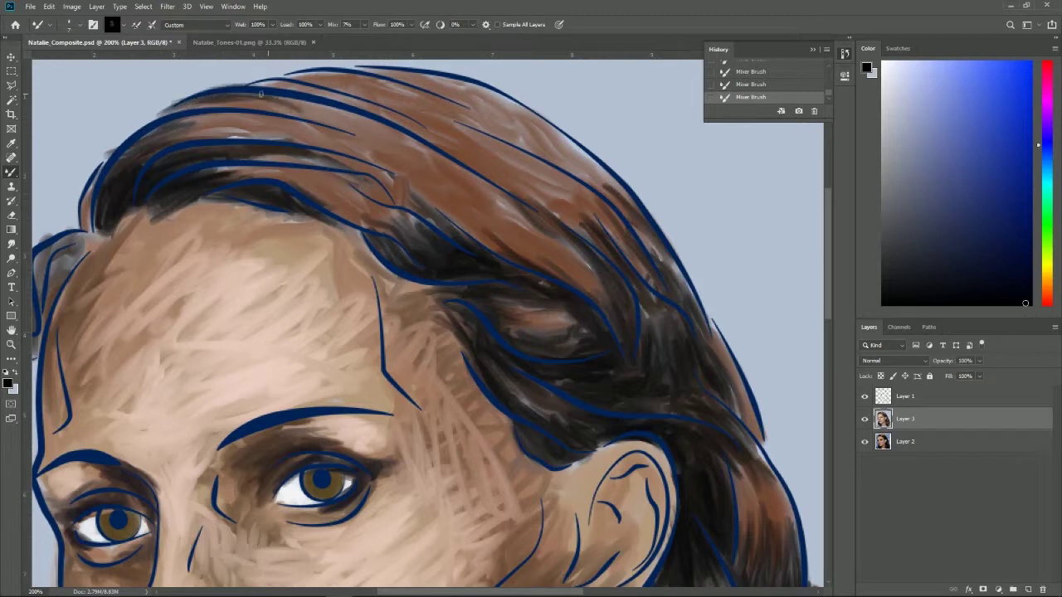
Step: Darken and blend the crown strands above the forehead
{"action": "mouse_move", "coordinate": [349, 166]}
{"action": "left_mouse_down"}
{"action": "mouse_move", "coordinate": [423, 207]}
{"action": "mouse_move", "coordinate": [359, 191]}
{"action": "mouse_move", "coordinate": [407, 194]}
{"action": "mouse_move", "coordinate": [440, 222]}
{"action": "left_mouse_up"}
{"action": "left_click_drag", "start_coordinate": [419, 184], "coordinate": [336, 163]}
{"action": "left_click_drag", "start_coordinate": [481, 162], "coordinate": [452, 146]}
{"action": "mouse_move", "coordinate": [497, 178]}
{"action": "left_mouse_down"}
{"action": "mouse_move", "coordinate": [419, 116]}
{"action": "mouse_move", "coordinate": [349, 104]}
{"action": "mouse_move", "coordinate": [444, 124]}
{"action": "left_mouse_up"}
{"action": "left_click_drag", "start_coordinate": [382, 90], "coordinate": [480, 134]}
{"action": "left_click_drag", "start_coordinate": [461, 91], "coordinate": [524, 151]}
{"action": "mouse_move", "coordinate": [455, 129]}
{"action": "left_mouse_down"}
{"action": "mouse_move", "coordinate": [516, 163]}
{"action": "mouse_move", "coordinate": [479, 138]}
{"action": "mouse_move", "coordinate": [394, 118]}
{"action": "left_mouse_up"}
{"action": "mouse_move", "coordinate": [362, 151]}
{"action": "left_mouse_down"}
{"action": "mouse_move", "coordinate": [310, 138]}
{"action": "mouse_move", "coordinate": [405, 147]}
{"action": "mouse_move", "coordinate": [432, 181]}
{"action": "left_mouse_up"}
{"action": "mouse_move", "coordinate": [415, 131]}
{"action": "left_mouse_down"}
{"action": "mouse_move", "coordinate": [440, 178]}
{"action": "mouse_move", "coordinate": [436, 134]}
{"action": "mouse_move", "coordinate": [484, 151]}
{"action": "left_mouse_up"}
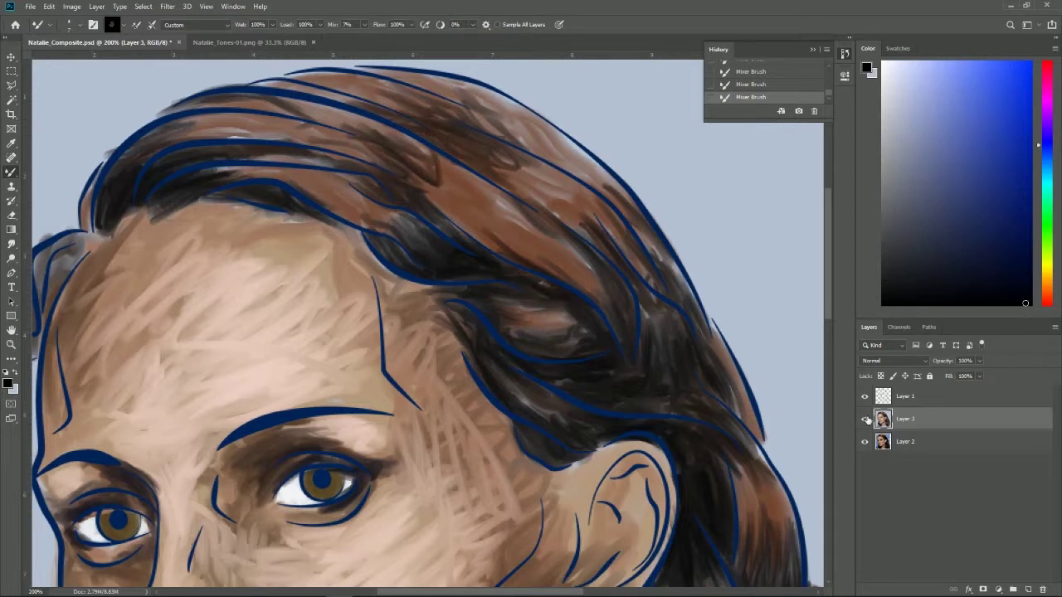
Step: Toggle Layer 3 to compare with the reference, then darken the diagonal right-side strands
{"action": "left_click", "coordinate": [865, 419]}
{"action": "left_click", "coordinate": [865, 419]}
{"action": "left_click_drag", "start_coordinate": [463, 132], "coordinate": [499, 202]}
{"action": "left_click_drag", "start_coordinate": [461, 168], "coordinate": [516, 223]}
{"action": "left_click_drag", "start_coordinate": [473, 194], "coordinate": [574, 270]}
{"action": "mouse_move", "coordinate": [476, 214]}
{"action": "left_mouse_down"}
{"action": "mouse_move", "coordinate": [519, 253]}
{"action": "mouse_move", "coordinate": [444, 196]}
{"action": "left_mouse_up"}
{"action": "left_click_drag", "start_coordinate": [528, 233], "coordinate": [455, 183]}
{"action": "mouse_move", "coordinate": [573, 225]}
{"action": "left_mouse_down"}
{"action": "mouse_move", "coordinate": [508, 169]}
{"action": "mouse_move", "coordinate": [562, 169]}
{"action": "left_mouse_up"}
Step: Darken the strands sweeping toward and behind the ear down the right side
{"action": "left_click_drag", "start_coordinate": [573, 256], "coordinate": [605, 304]}
{"action": "mouse_move", "coordinate": [627, 249]}
{"action": "left_mouse_down"}
{"action": "mouse_move", "coordinate": [581, 203]}
{"action": "mouse_move", "coordinate": [601, 218]}
{"action": "mouse_move", "coordinate": [523, 199]}
{"action": "left_mouse_up"}
{"action": "mouse_move", "coordinate": [610, 207]}
{"action": "left_mouse_down"}
{"action": "mouse_move", "coordinate": [626, 257]}
{"action": "mouse_move", "coordinate": [664, 232]}
{"action": "mouse_move", "coordinate": [683, 290]}
{"action": "left_mouse_up"}
{"action": "mouse_move", "coordinate": [642, 215]}
{"action": "left_mouse_down"}
{"action": "mouse_move", "coordinate": [599, 172]}
{"action": "mouse_move", "coordinate": [561, 157]}
{"action": "mouse_move", "coordinate": [594, 193]}
{"action": "mouse_move", "coordinate": [653, 344]}
{"action": "mouse_move", "coordinate": [652, 308]}
{"action": "mouse_move", "coordinate": [642, 344]}
{"action": "left_mouse_up"}
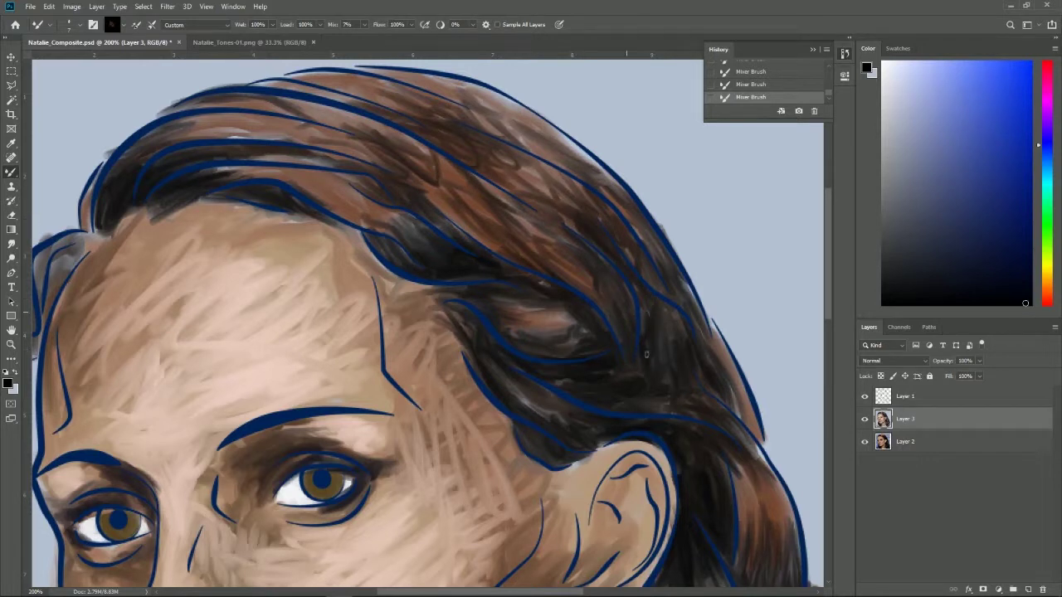
{"action": "mouse_move", "coordinate": [634, 339]}
{"action": "left_mouse_down"}
{"action": "mouse_move", "coordinate": [622, 286]}
{"action": "mouse_move", "coordinate": [627, 359]}
{"action": "mouse_move", "coordinate": [642, 336]}
{"action": "mouse_move", "coordinate": [654, 390]}
{"action": "mouse_move", "coordinate": [685, 399]}
{"action": "mouse_move", "coordinate": [688, 385]}
{"action": "mouse_move", "coordinate": [737, 408]}
{"action": "left_mouse_up"}
{"action": "mouse_move", "coordinate": [677, 317]}
{"action": "left_mouse_down"}
{"action": "mouse_move", "coordinate": [664, 341]}
{"action": "mouse_move", "coordinate": [686, 343]}
{"action": "mouse_move", "coordinate": [646, 291]}
{"action": "left_mouse_up"}
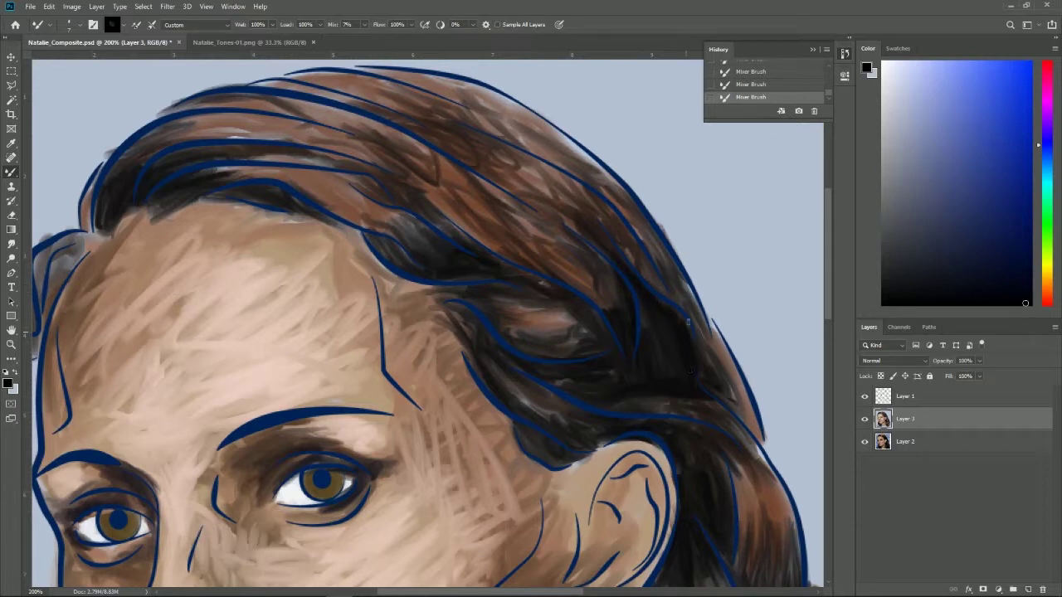
{"action": "left_click_drag", "start_coordinate": [640, 346], "coordinate": [640, 320]}
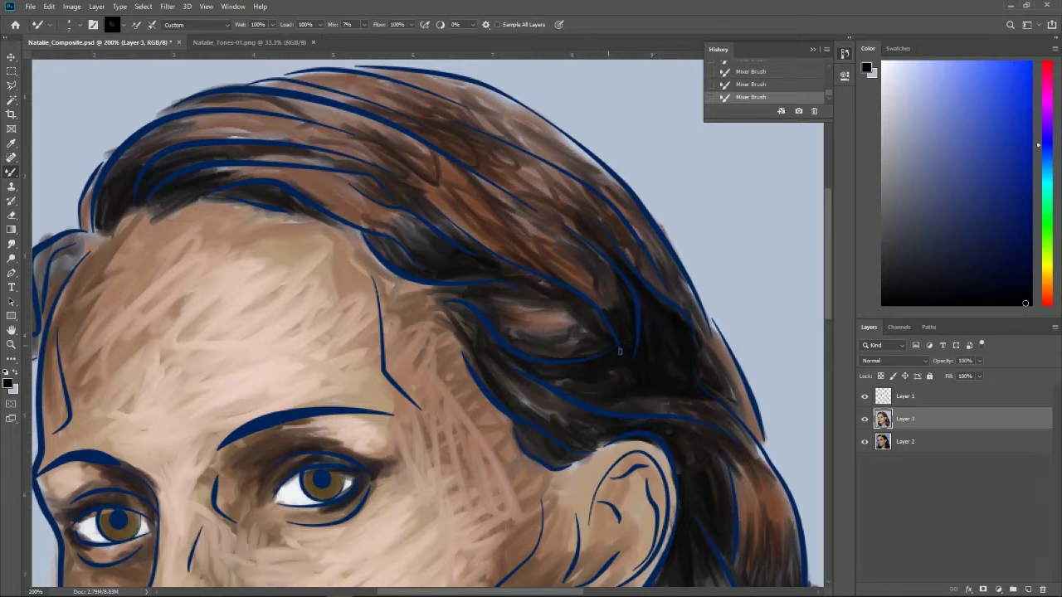
{"action": "mouse_move", "coordinate": [590, 315]}
{"action": "left_mouse_down"}
{"action": "mouse_move", "coordinate": [594, 348]}
{"action": "mouse_move", "coordinate": [609, 359]}
{"action": "left_mouse_up"}
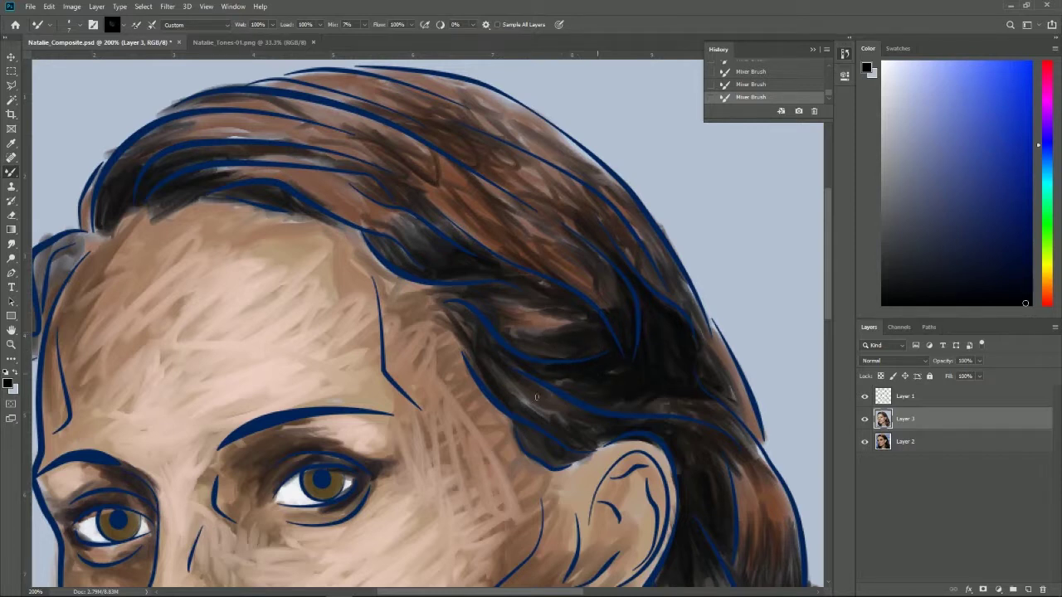
{"action": "left_click_drag", "start_coordinate": [533, 375], "coordinate": [562, 396]}
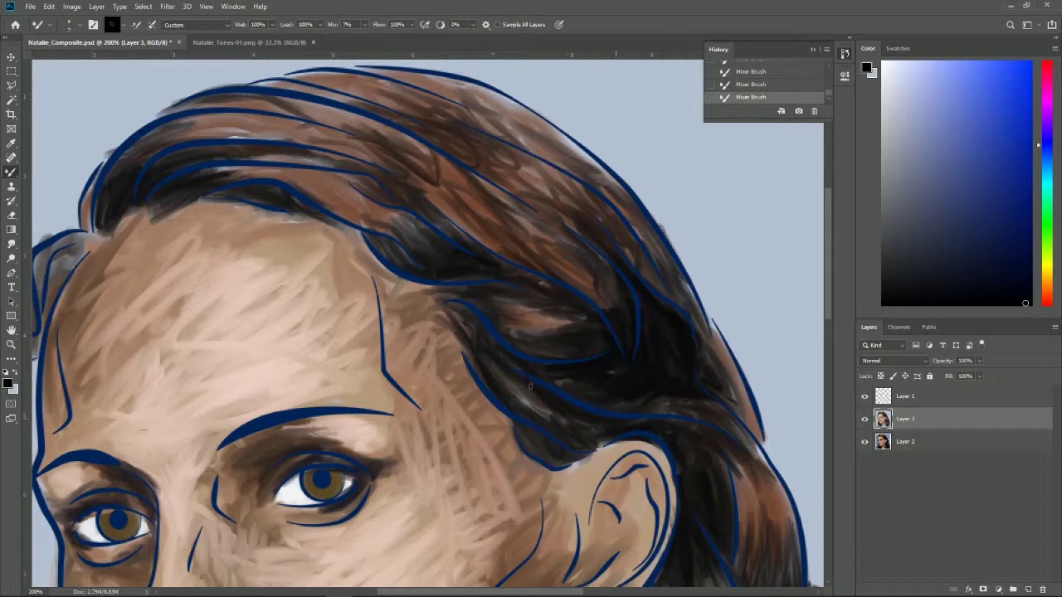
Step: Darken the hair above the ear and along the right outer edge
{"action": "scroll", "coordinate": [456, 309], "scroll_direction": "down", "scroll_amount": 1}
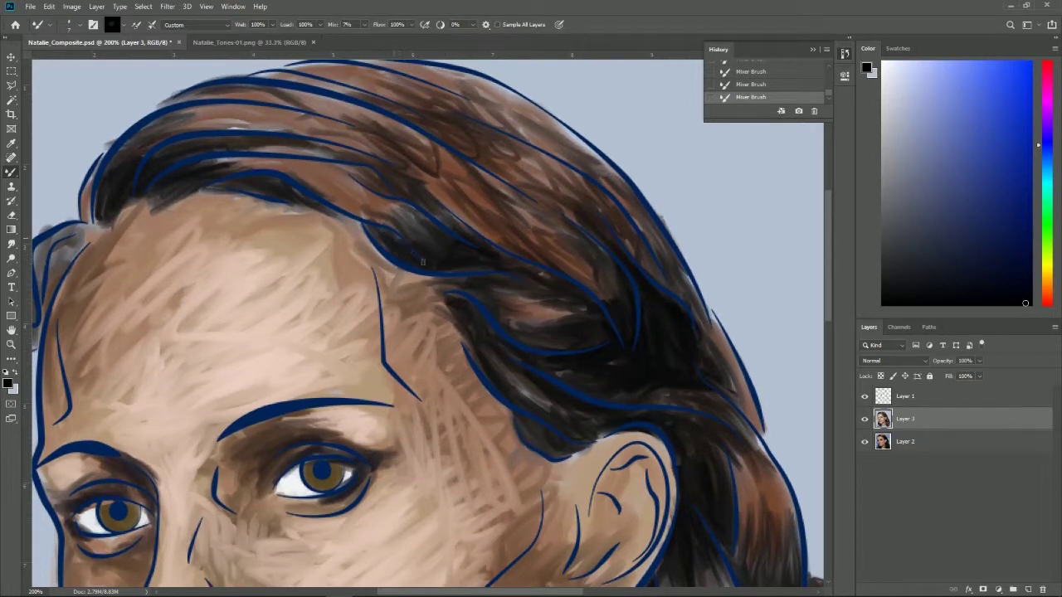
{"action": "mouse_move", "coordinate": [444, 242]}
{"action": "left_mouse_down"}
{"action": "mouse_move", "coordinate": [494, 252]}
{"action": "mouse_move", "coordinate": [434, 246]}
{"action": "left_mouse_up"}
{"action": "mouse_move", "coordinate": [572, 206]}
{"action": "left_mouse_down"}
{"action": "mouse_move", "coordinate": [562, 197]}
{"action": "mouse_move", "coordinate": [613, 235]}
{"action": "mouse_move", "coordinate": [604, 282]}
{"action": "left_mouse_up"}
{"action": "mouse_move", "coordinate": [555, 245]}
{"action": "left_mouse_down"}
{"action": "mouse_move", "coordinate": [604, 299]}
{"action": "mouse_move", "coordinate": [593, 257]}
{"action": "left_mouse_up"}
{"action": "left_click_drag", "start_coordinate": [619, 307], "coordinate": [584, 250]}
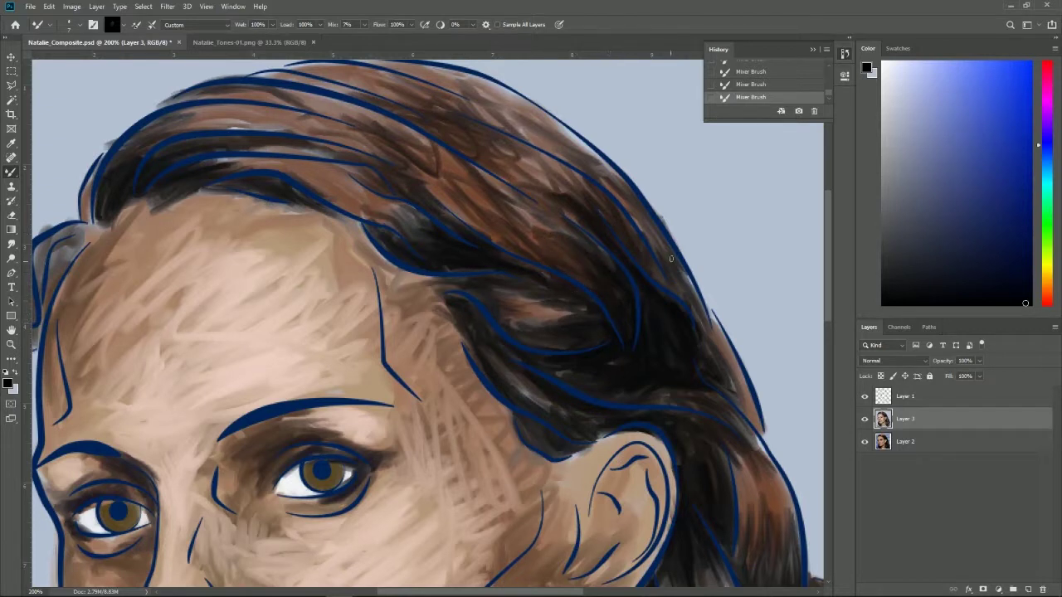
{"action": "left_click_drag", "start_coordinate": [648, 238], "coordinate": [668, 211]}
Step: Smooth the light grey patch and darken the forehead, crown and temple hair
{"action": "left_click_drag", "start_coordinate": [232, 165], "coordinate": [247, 164]}
{"action": "mouse_move", "coordinate": [368, 188]}
{"action": "left_mouse_down"}
{"action": "mouse_move", "coordinate": [297, 169]}
{"action": "mouse_move", "coordinate": [336, 170]}
{"action": "mouse_move", "coordinate": [322, 148]}
{"action": "mouse_move", "coordinate": [386, 165]}
{"action": "mouse_move", "coordinate": [365, 143]}
{"action": "left_mouse_up"}
{"action": "left_click_drag", "start_coordinate": [456, 170], "coordinate": [365, 124]}
{"action": "left_click_drag", "start_coordinate": [438, 142], "coordinate": [315, 100]}
{"action": "left_click_drag", "start_coordinate": [498, 128], "coordinate": [463, 110]}
{"action": "mouse_move", "coordinate": [531, 141]}
{"action": "left_mouse_down"}
{"action": "mouse_move", "coordinate": [465, 108]}
{"action": "mouse_move", "coordinate": [521, 104]}
{"action": "left_mouse_up"}
{"action": "mouse_move", "coordinate": [334, 203]}
{"action": "left_mouse_down"}
{"action": "mouse_move", "coordinate": [509, 169]}
{"action": "mouse_move", "coordinate": [497, 172]}
{"action": "left_mouse_up"}
{"action": "mouse_move", "coordinate": [210, 272]}
{"action": "left_mouse_down"}
{"action": "mouse_move", "coordinate": [243, 215]}
{"action": "mouse_move", "coordinate": [209, 225]}
{"action": "mouse_move", "coordinate": [203, 307]}
{"action": "mouse_move", "coordinate": [189, 311]}
{"action": "left_mouse_up"}
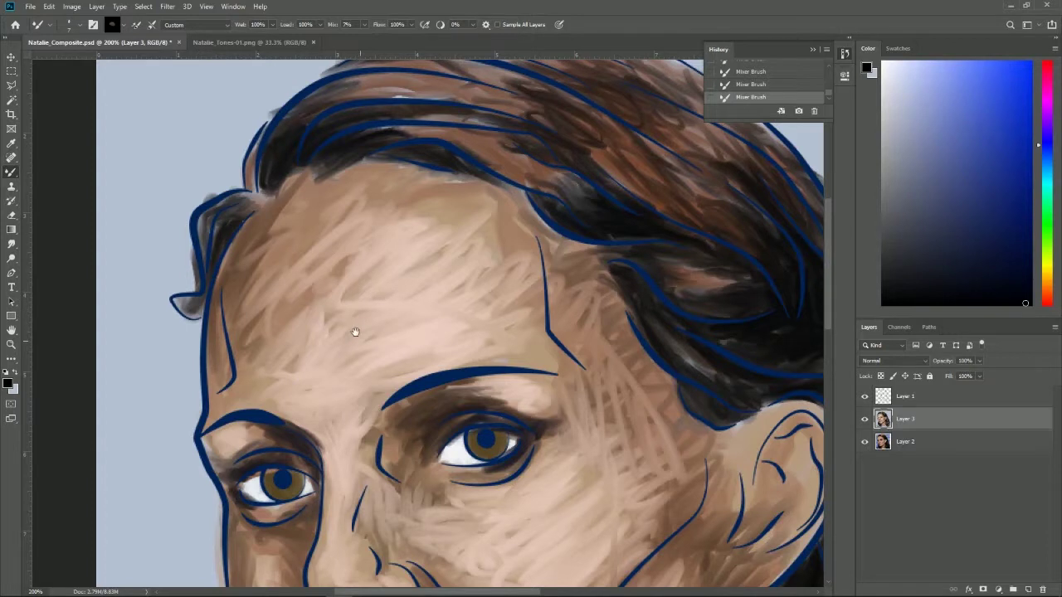
Step: Deepen the crease above the right eye, then zoom out to frame the whole portrait
{"action": "left_click_drag", "start_coordinate": [355, 331], "coordinate": [312, 274]}
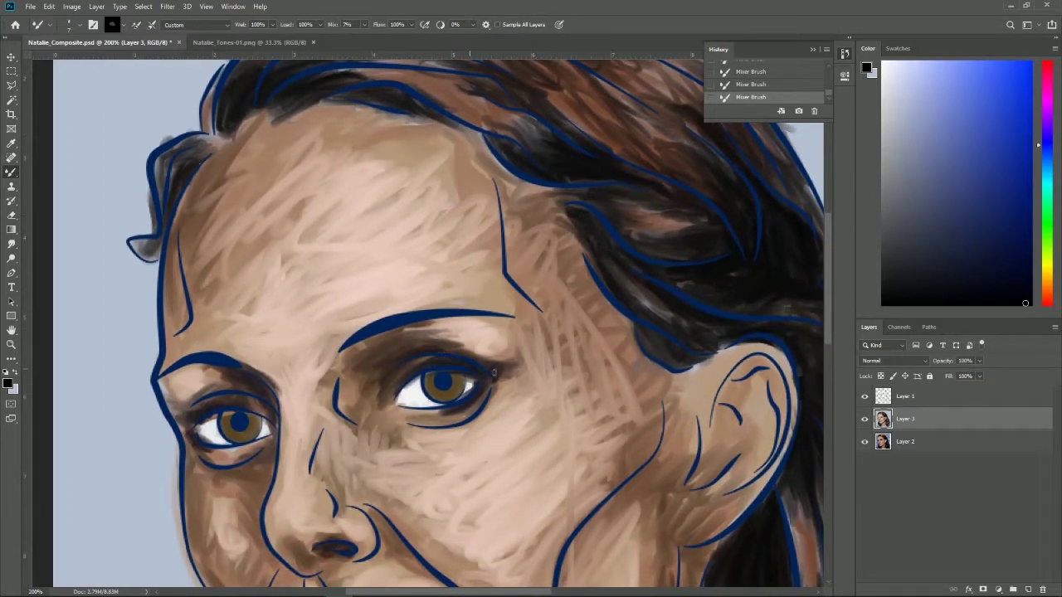
{"action": "mouse_move", "coordinate": [495, 369]}
{"action": "left_mouse_down"}
{"action": "mouse_move", "coordinate": [473, 358]}
{"action": "mouse_move", "coordinate": [519, 358]}
{"action": "mouse_move", "coordinate": [436, 355]}
{"action": "left_mouse_up"}
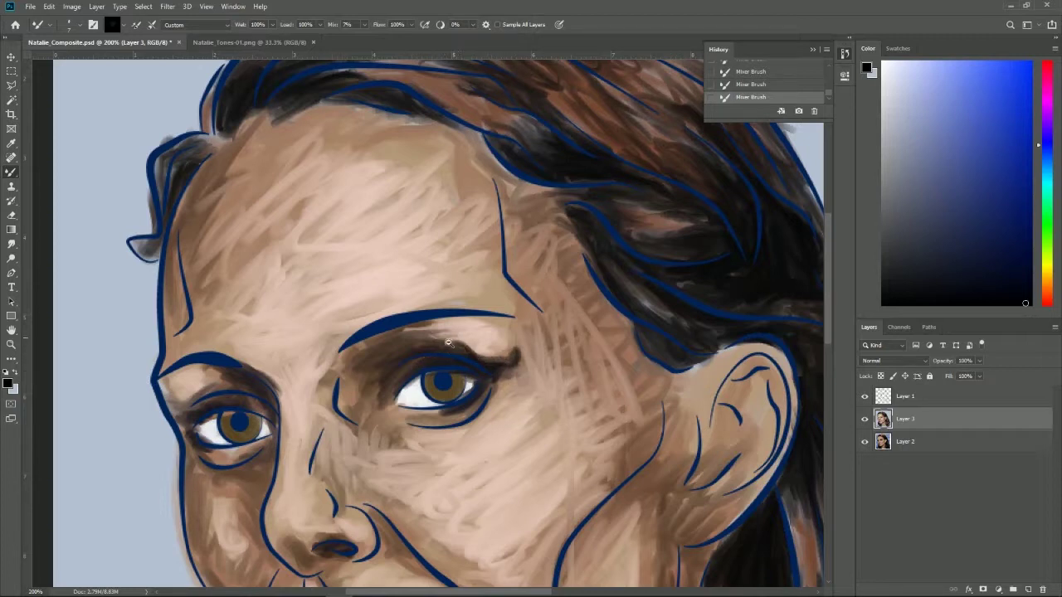
{"action": "key", "text": "ctrl+minus"}
{"action": "mouse_move", "coordinate": [410, 324]}
{"action": "left_mouse_down"}
{"action": "mouse_move", "coordinate": [410, 241]}
{"action": "mouse_move", "coordinate": [358, 145]}
{"action": "left_mouse_up"}
Step: Blend darker Mixer Brush shadow below the nostril, under the nose and along its side
{"action": "left_click_drag", "start_coordinate": [399, 316], "coordinate": [446, 359]}
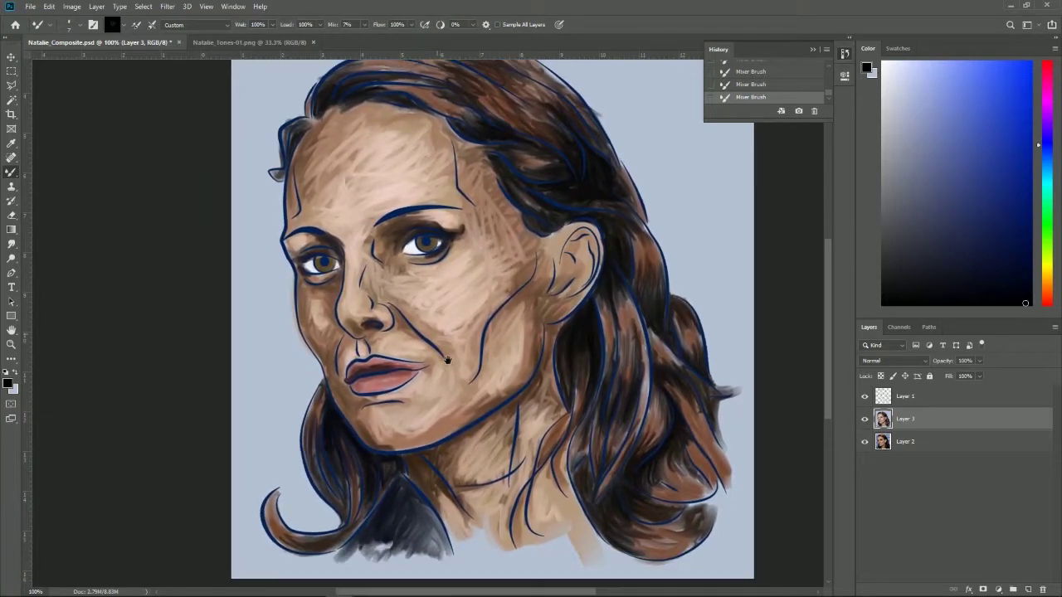
{"action": "key", "text": "ctrl+plus"}
{"action": "key", "text": "ctrl+plus"}
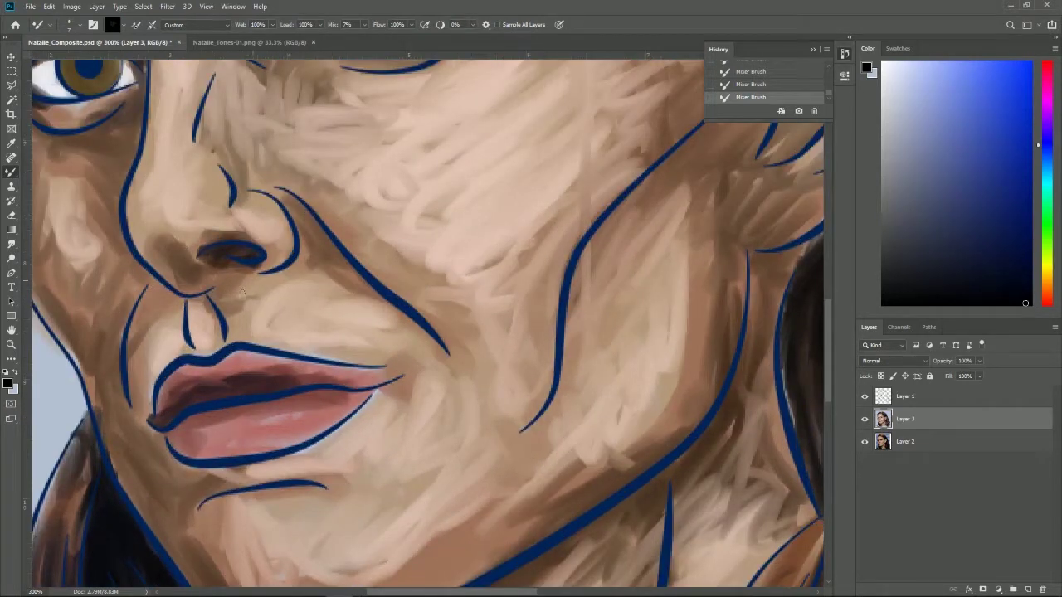
{"action": "mouse_move", "coordinate": [173, 261]}
{"action": "left_mouse_down"}
{"action": "mouse_move", "coordinate": [186, 282]}
{"action": "mouse_move", "coordinate": [190, 270]}
{"action": "mouse_move", "coordinate": [221, 283]}
{"action": "mouse_move", "coordinate": [200, 300]}
{"action": "mouse_move", "coordinate": [151, 292]}
{"action": "left_mouse_up"}
{"action": "mouse_move", "coordinate": [218, 279]}
{"action": "left_mouse_down"}
{"action": "mouse_move", "coordinate": [228, 291]}
{"action": "mouse_move", "coordinate": [209, 313]}
{"action": "mouse_move", "coordinate": [267, 281]}
{"action": "mouse_move", "coordinate": [240, 287]}
{"action": "mouse_move", "coordinate": [231, 319]}
{"action": "left_mouse_up"}
{"action": "mouse_move", "coordinate": [304, 256]}
{"action": "left_mouse_down"}
{"action": "mouse_move", "coordinate": [308, 236]}
{"action": "mouse_move", "coordinate": [290, 270]}
{"action": "mouse_move", "coordinate": [306, 220]}
{"action": "left_mouse_up"}
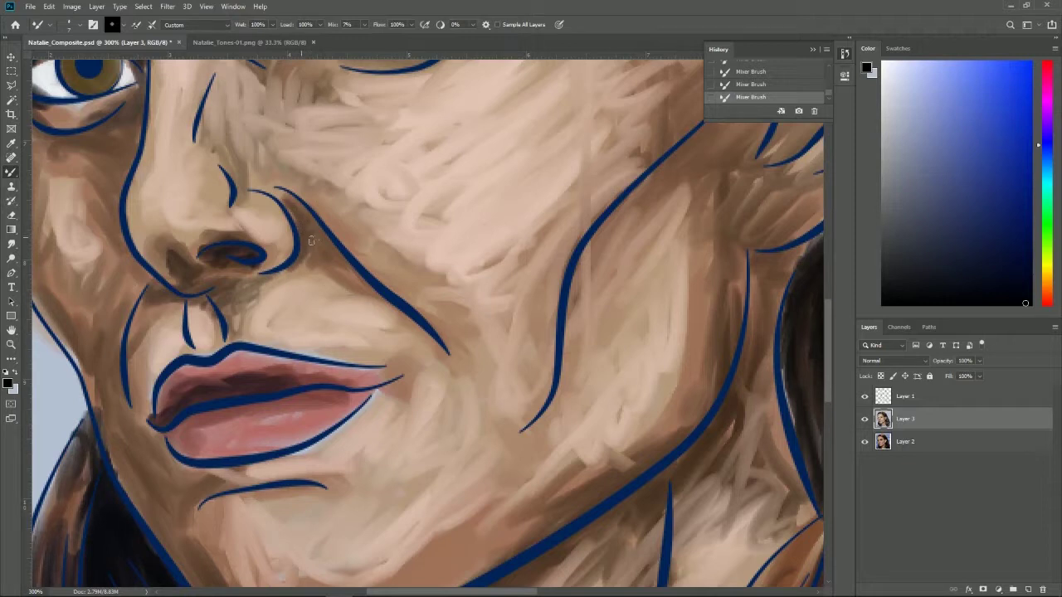
{"action": "key", "text": "ctrl+alt"}
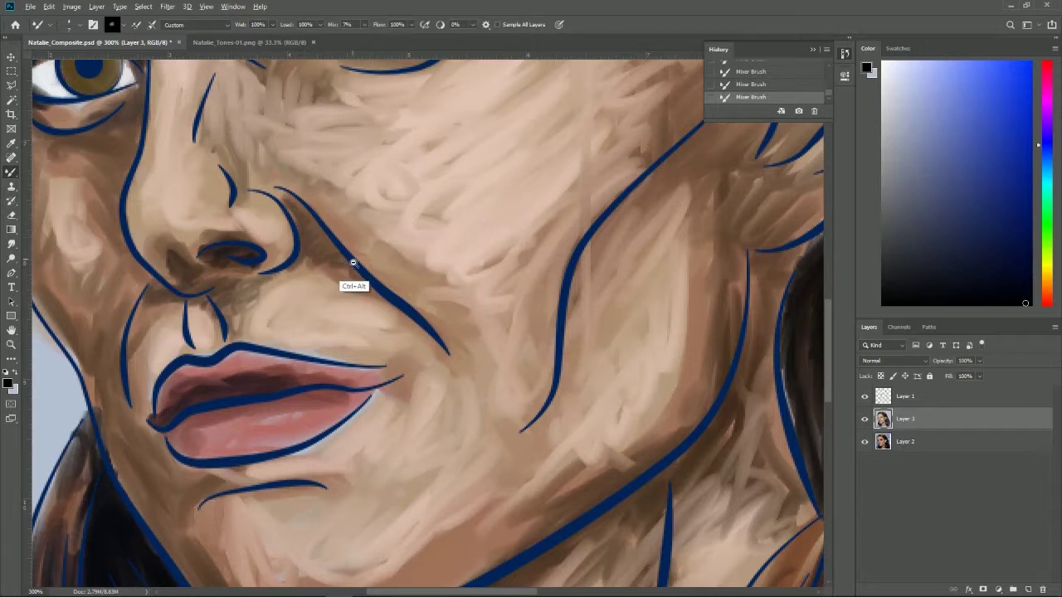
{"action": "scroll", "coordinate": [352, 263], "scroll_direction": "down", "scroll_amount": 1}
{"action": "scroll", "coordinate": [363, 267], "scroll_direction": "down", "scroll_amount": 1}
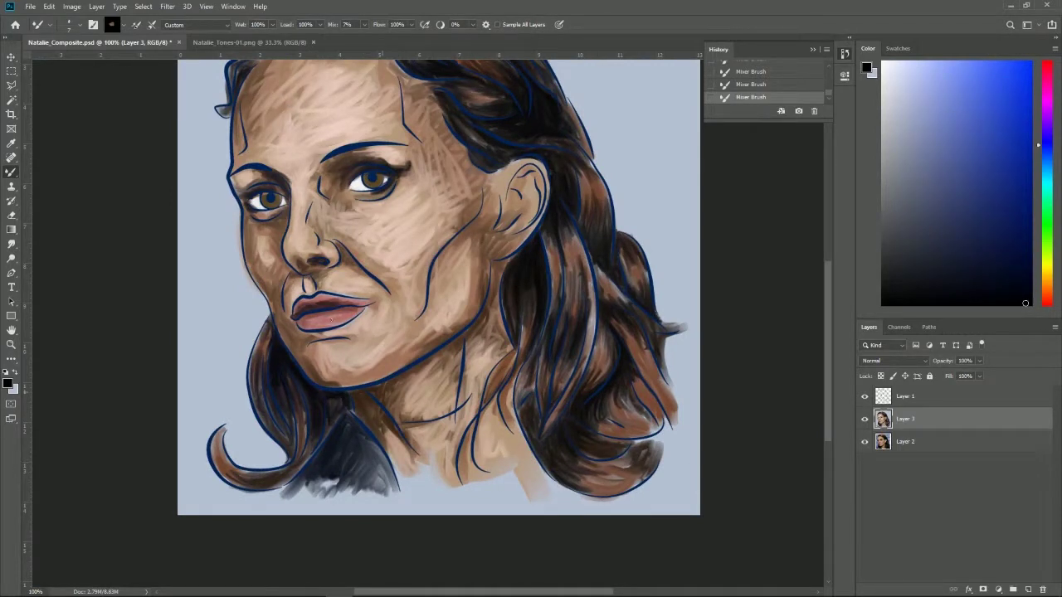
Step: With Layer 3 hidden, sample the photo's cheek skin tone, then blend it onto the painted cheek
{"action": "left_click_drag", "start_coordinate": [399, 252], "coordinate": [405, 325]}
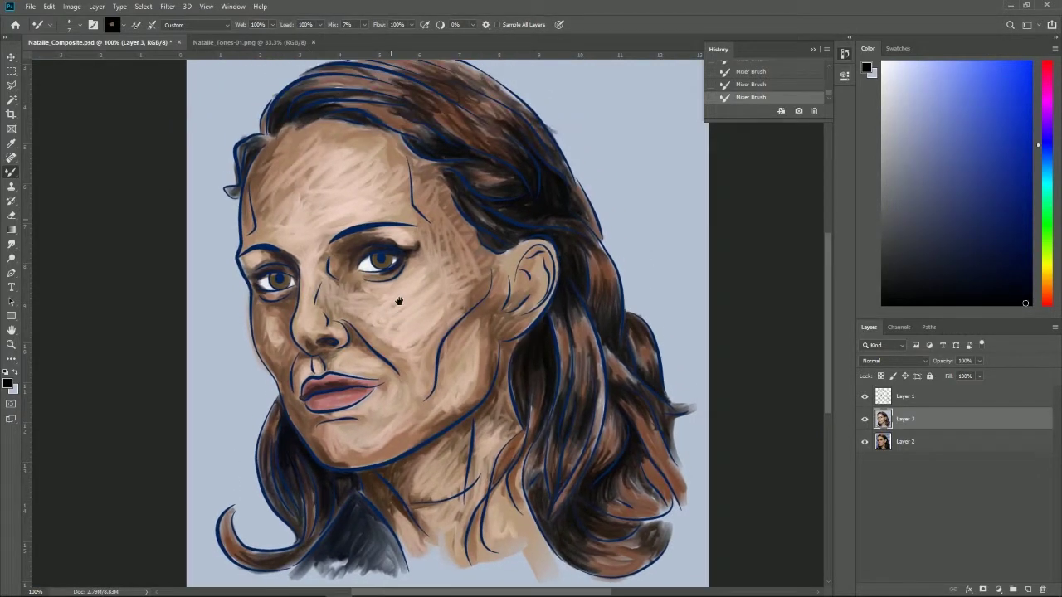
{"action": "left_click", "coordinate": [865, 420]}
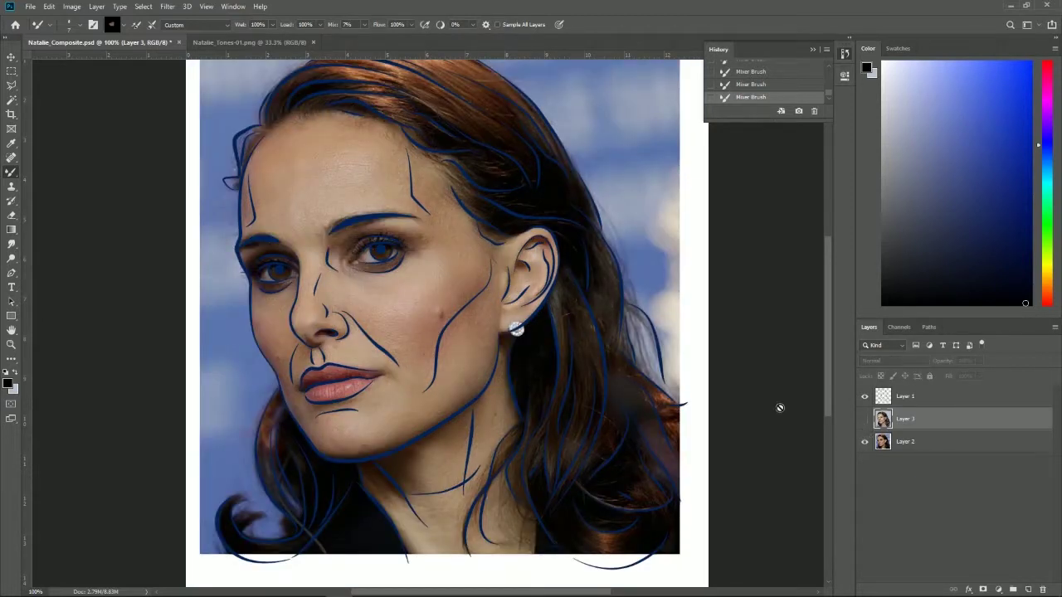
{"action": "left_click", "coordinate": [269, 321], "text": "alt"}
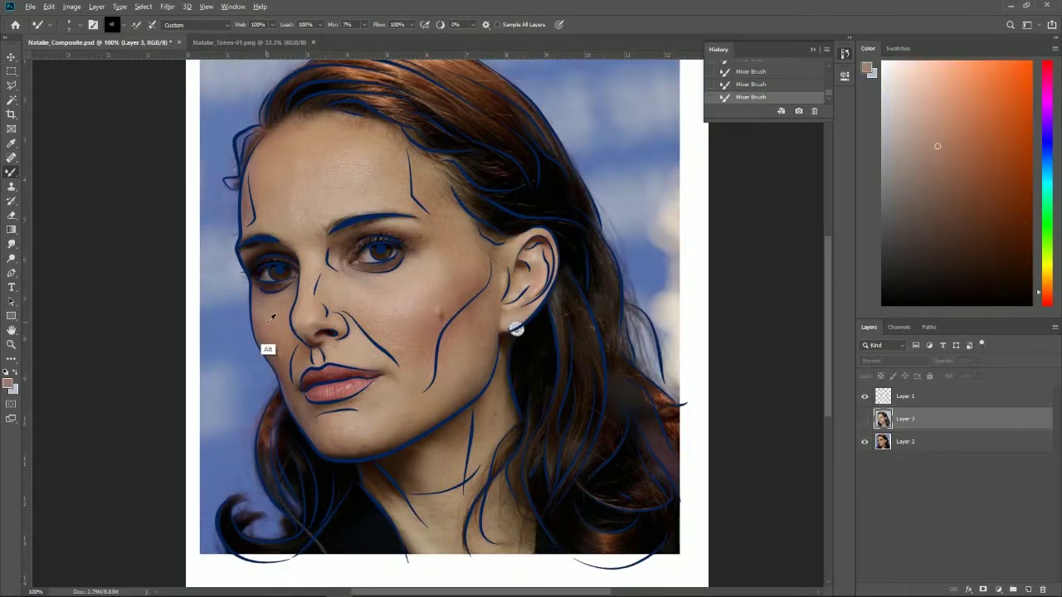
{"action": "left_click", "coordinate": [864, 420]}
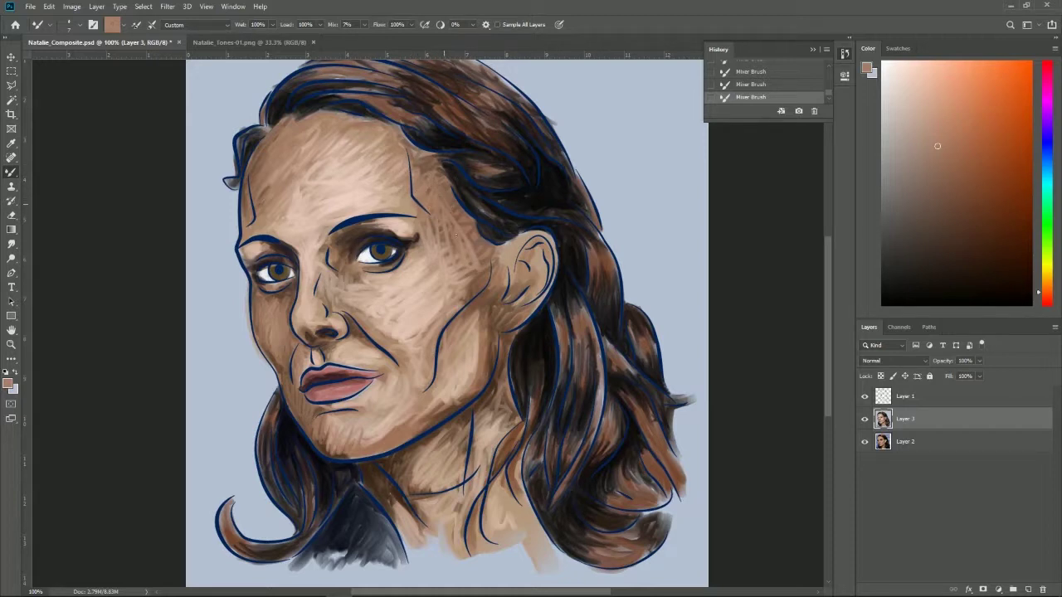
{"action": "left_click_drag", "start_coordinate": [470, 278], "coordinate": [489, 355]}
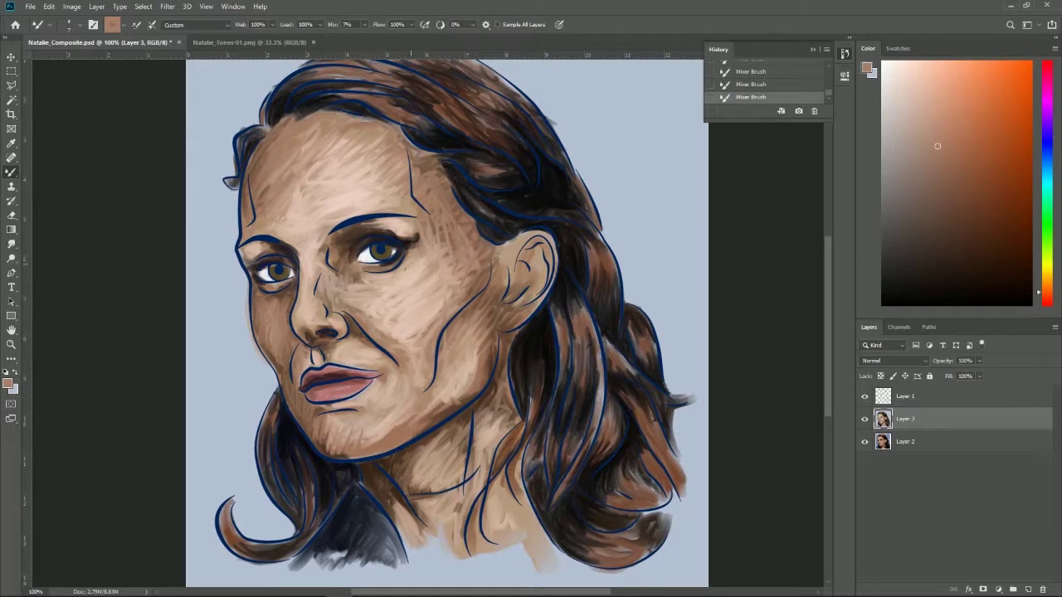
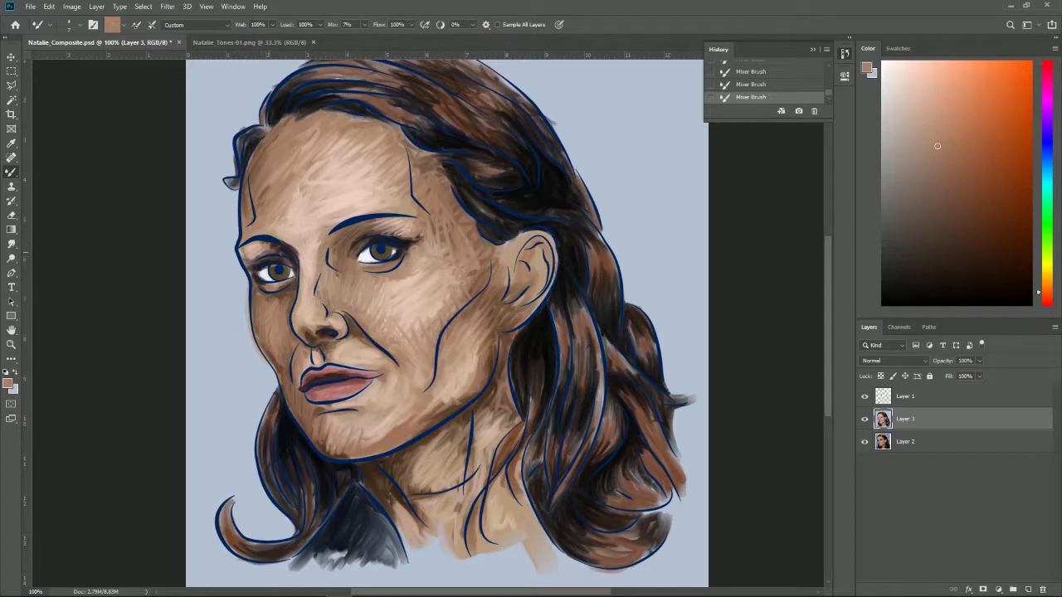
Step: Load paint from the canvas, compare Layer 3 with the photo, and smear paint along the neck
{"action": "left_click", "coordinate": [272, 248], "text": "alt"}
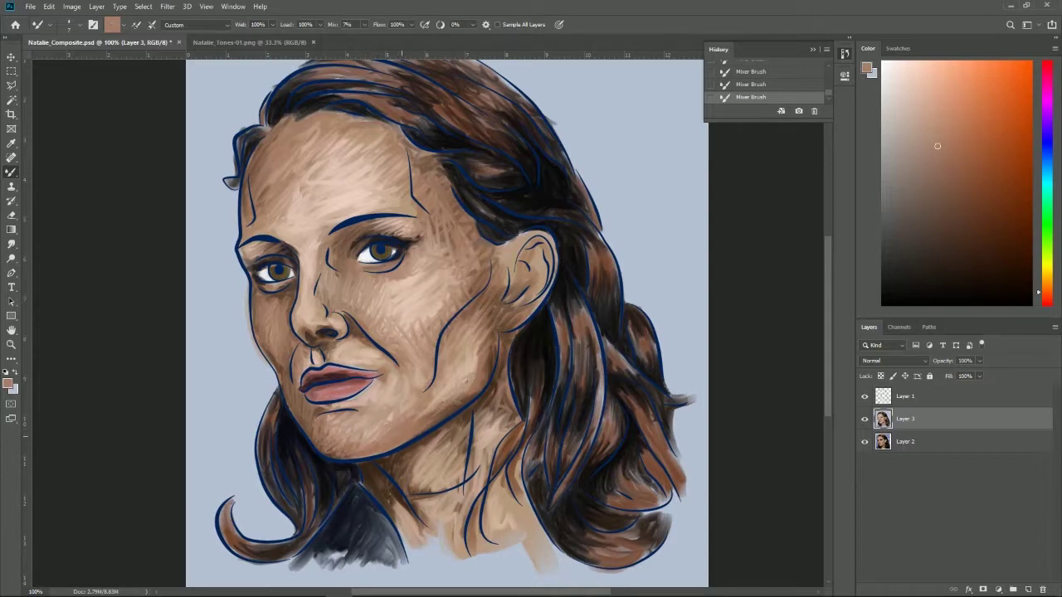
{"action": "left_click", "coordinate": [864, 419]}
{"action": "left_click", "coordinate": [864, 420]}
{"action": "left_click", "coordinate": [864, 421]}
{"action": "left_click", "coordinate": [865, 425]}
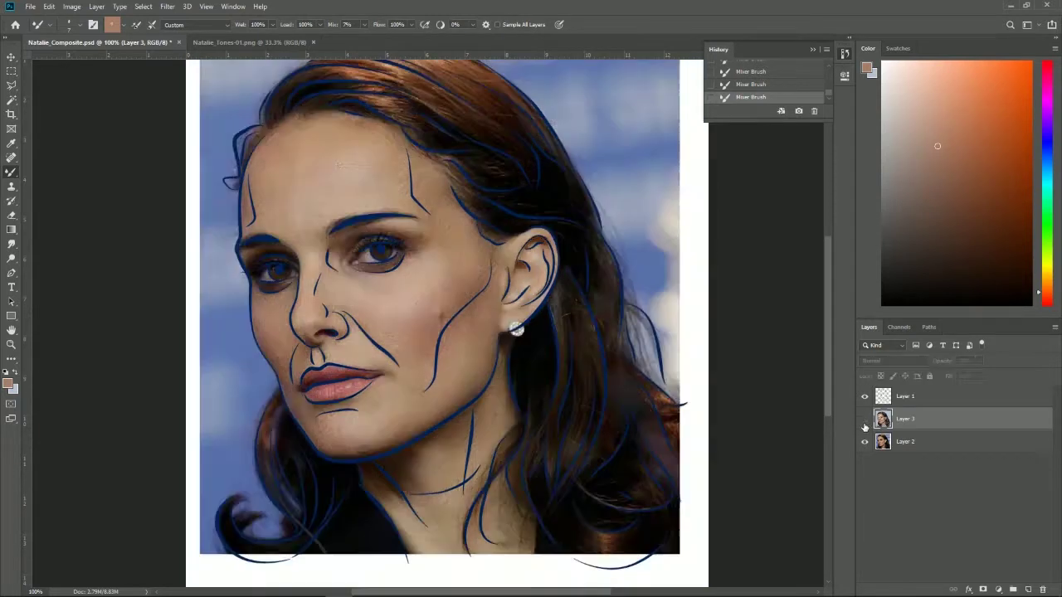
{"action": "left_click", "coordinate": [865, 421]}
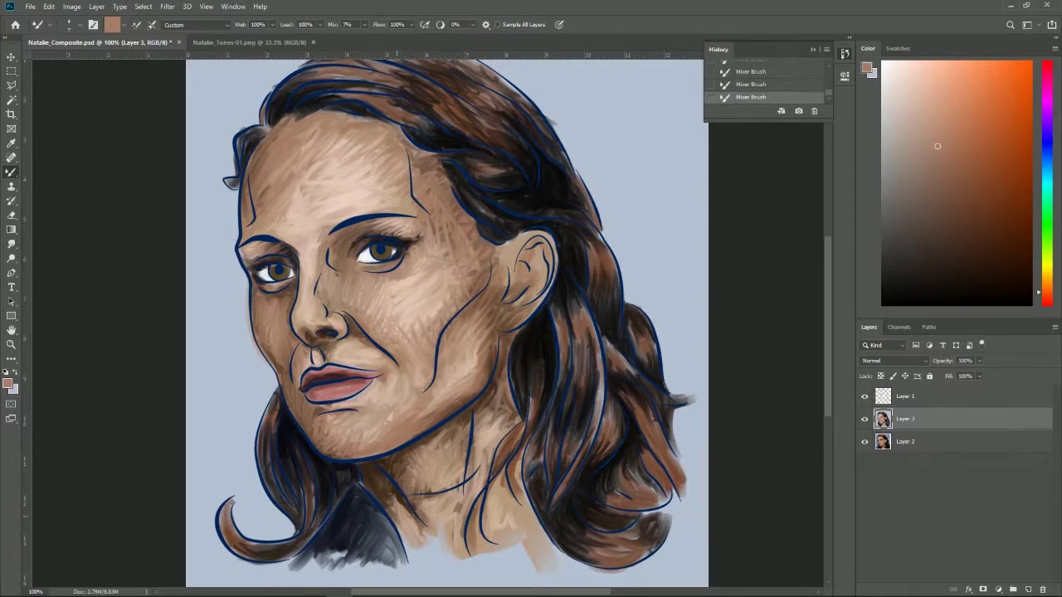
{"action": "left_click_drag", "start_coordinate": [380, 494], "coordinate": [412, 526]}
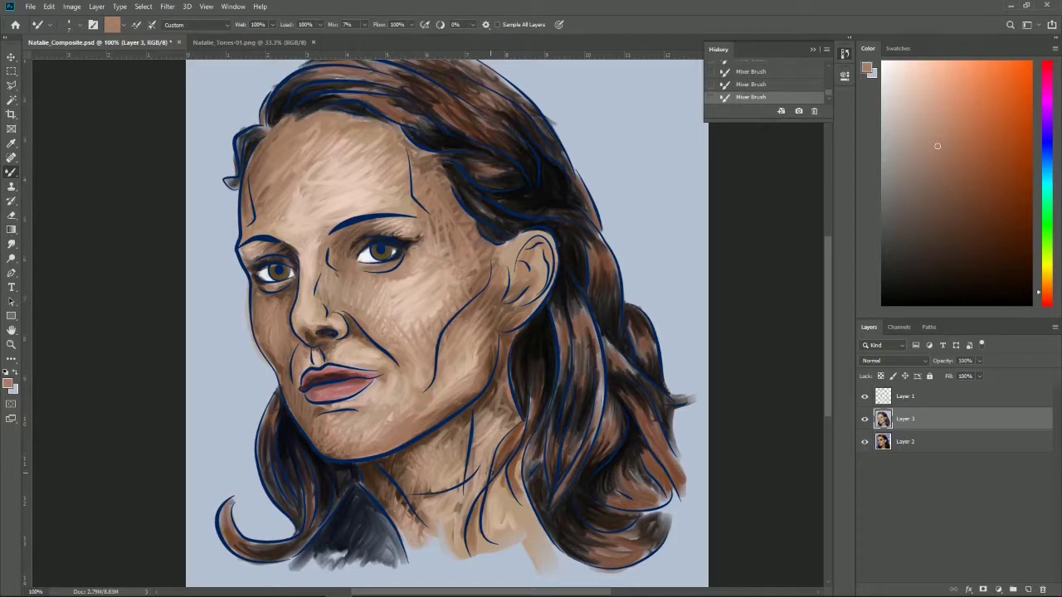
{"action": "left_click", "coordinate": [864, 419]}
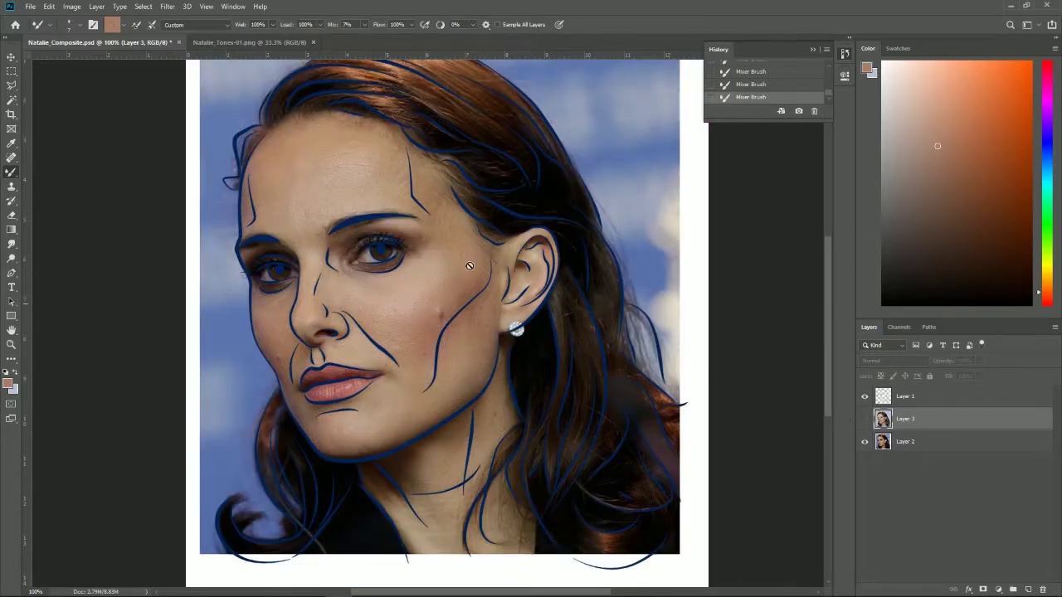
Step: Sample the cheek's skin tone from the photo and lighten it to a pale pink
{"action": "left_click", "coordinate": [420, 281], "text": "alt"}
{"action": "key", "text": "alt"}
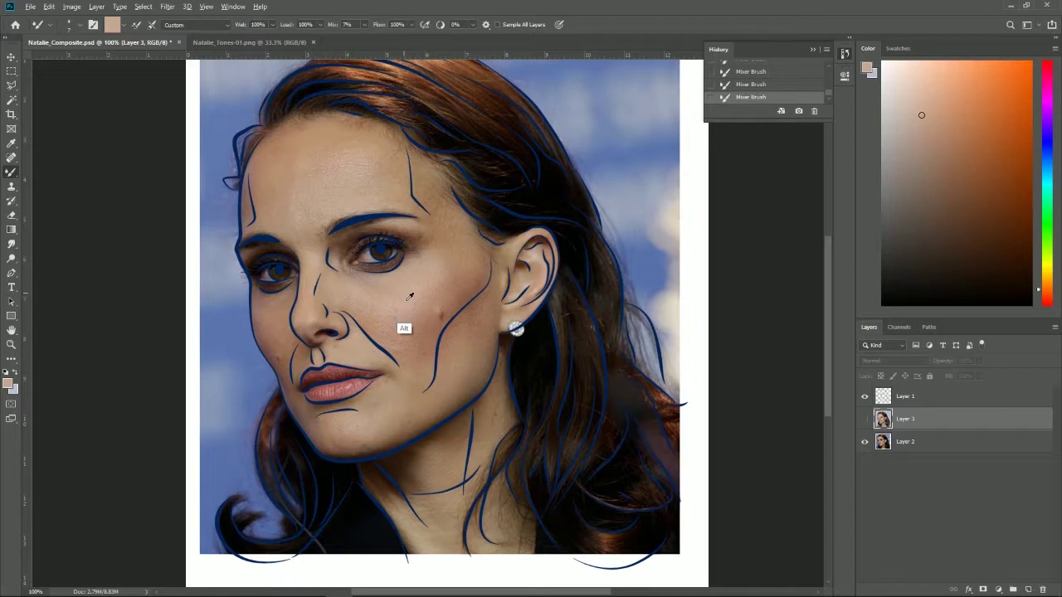
{"action": "left_click", "coordinate": [409, 276], "text": "alt"}
{"action": "left_click", "coordinate": [407, 292], "text": "alt"}
{"action": "left_click", "coordinate": [409, 298], "text": "alt"}
{"action": "left_click", "coordinate": [911, 73]}
{"action": "left_click_drag", "start_coordinate": [911, 73], "coordinate": [911, 76]}
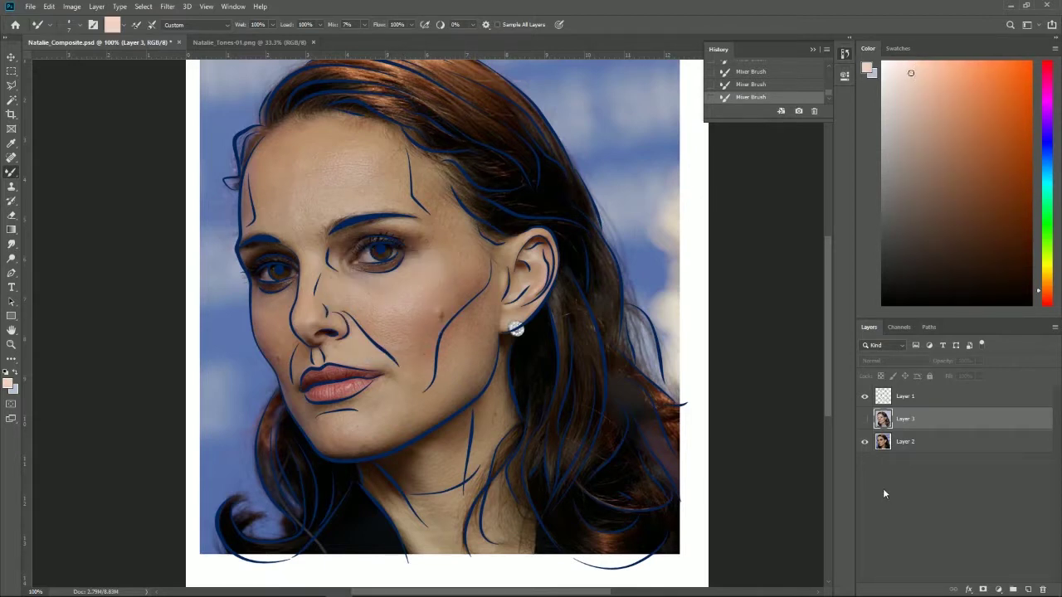
Step: Toggle Layer 3 on and off to compare the painting with the reference photo
{"action": "left_click", "coordinate": [865, 419]}
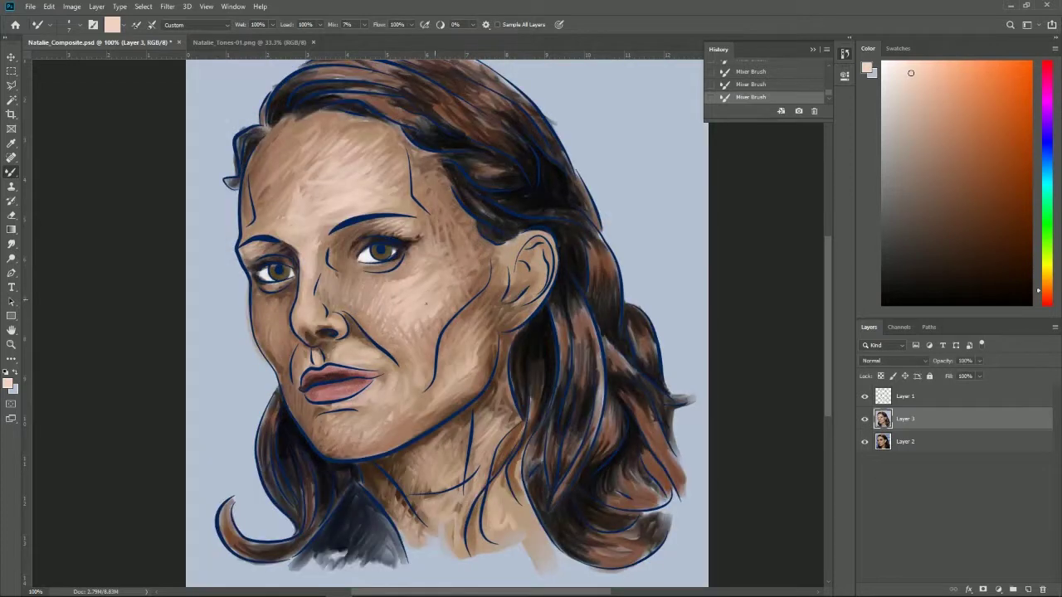
{"action": "left_click", "coordinate": [864, 419]}
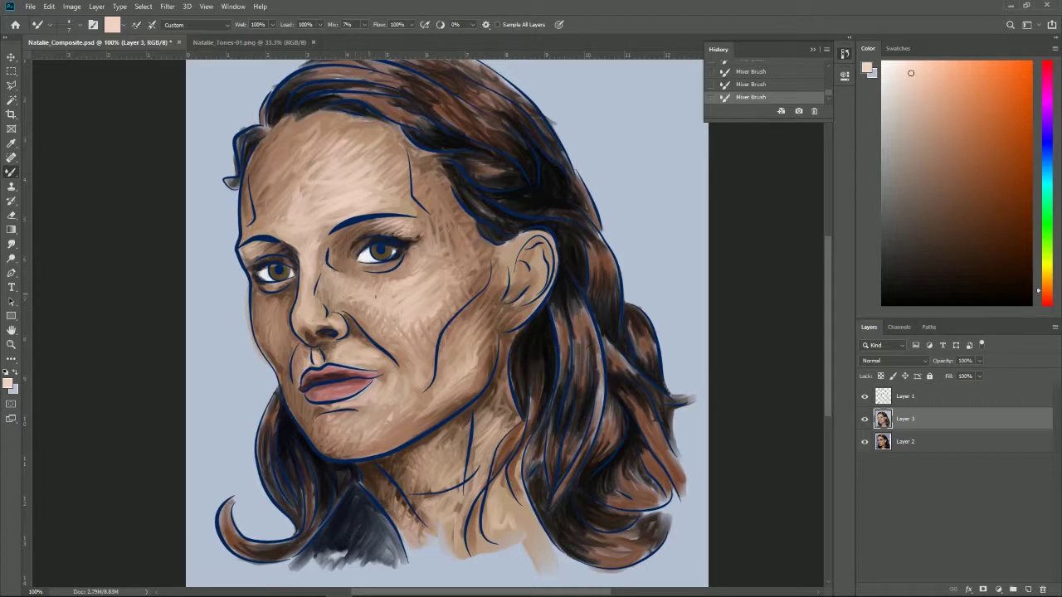
{"action": "left_click", "coordinate": [865, 419]}
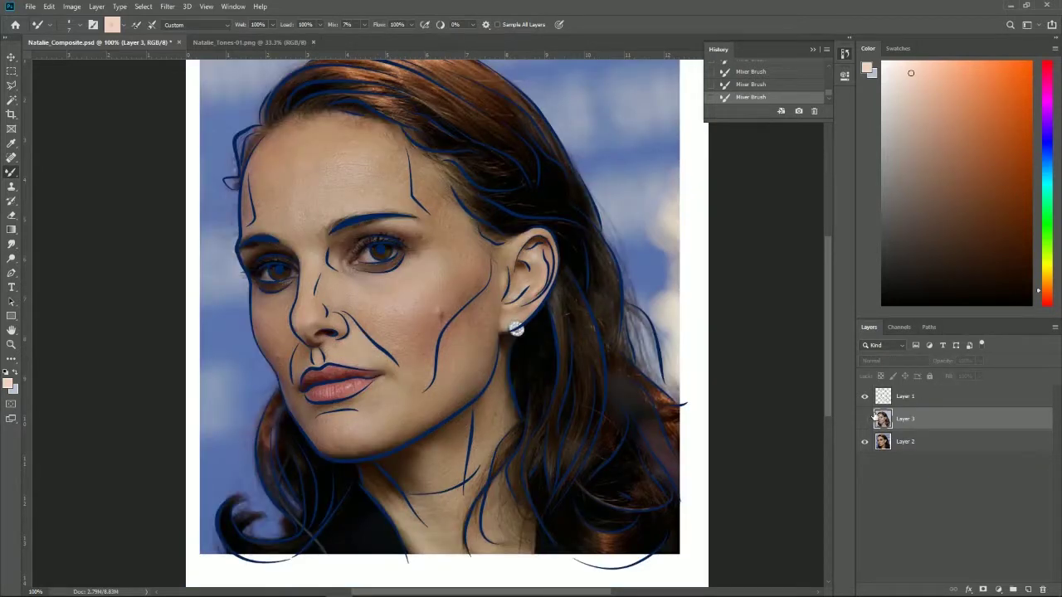
{"action": "left_click", "coordinate": [865, 420]}
{"action": "left_click", "coordinate": [864, 420]}
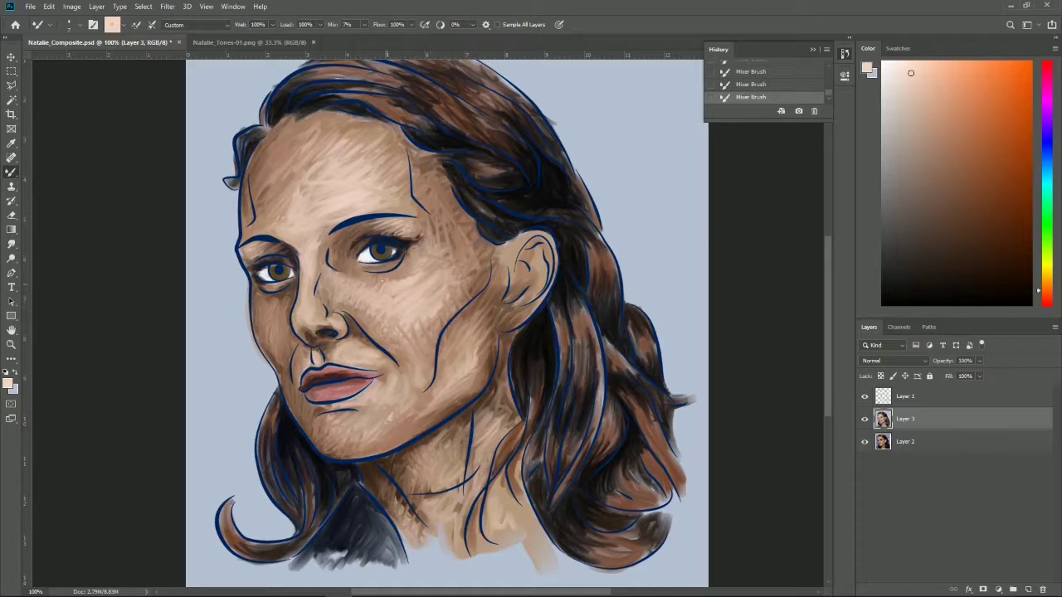
Step: Lighten the skin at the right eye's inner corner, then compare against the photo
{"action": "left_click_drag", "start_coordinate": [350, 263], "coordinate": [355, 256]}
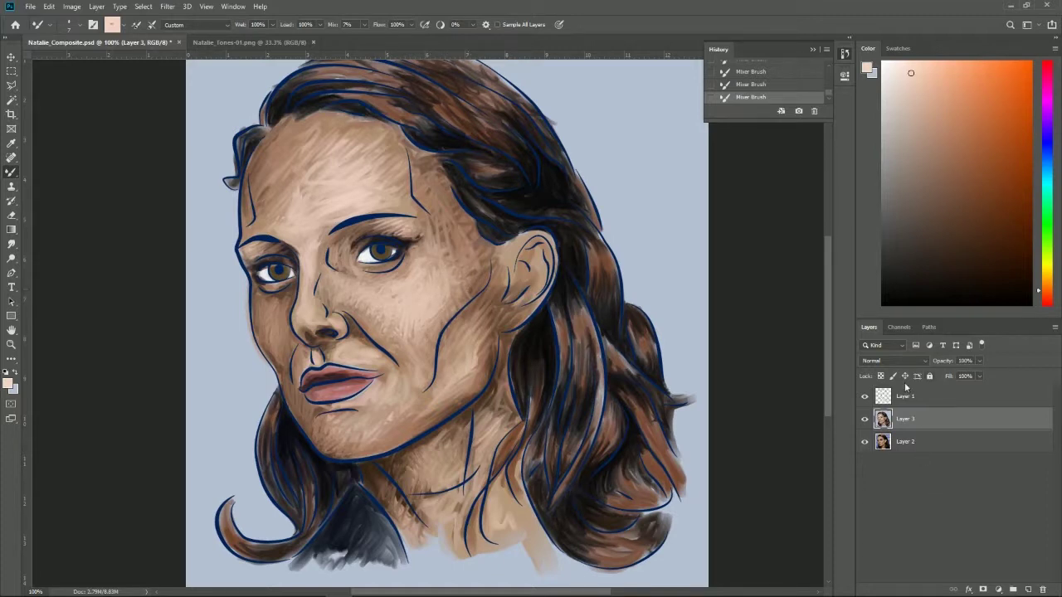
{"action": "left_click", "coordinate": [866, 420]}
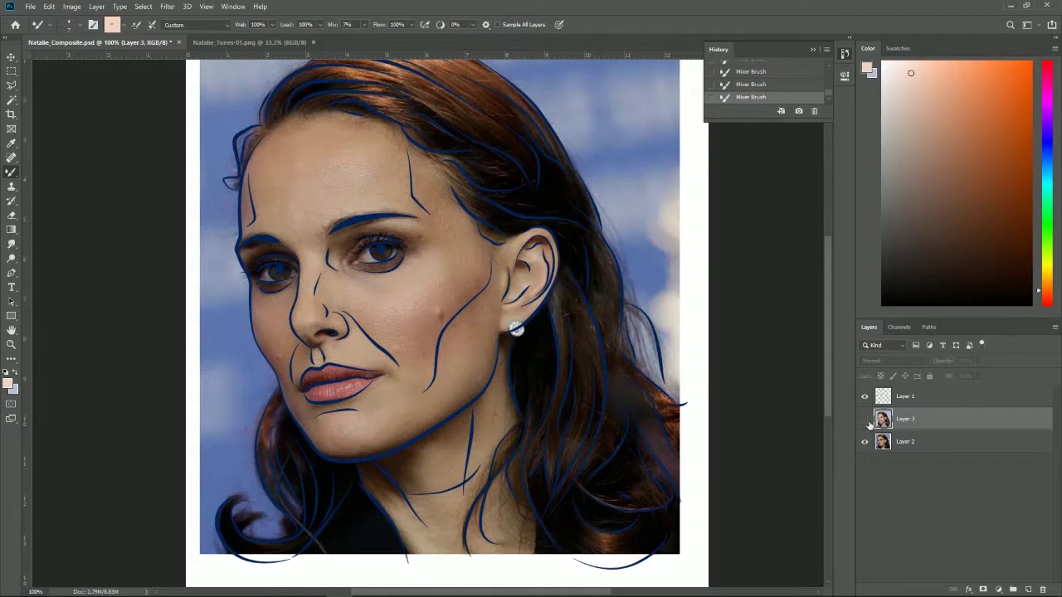
{"action": "left_click", "coordinate": [865, 419]}
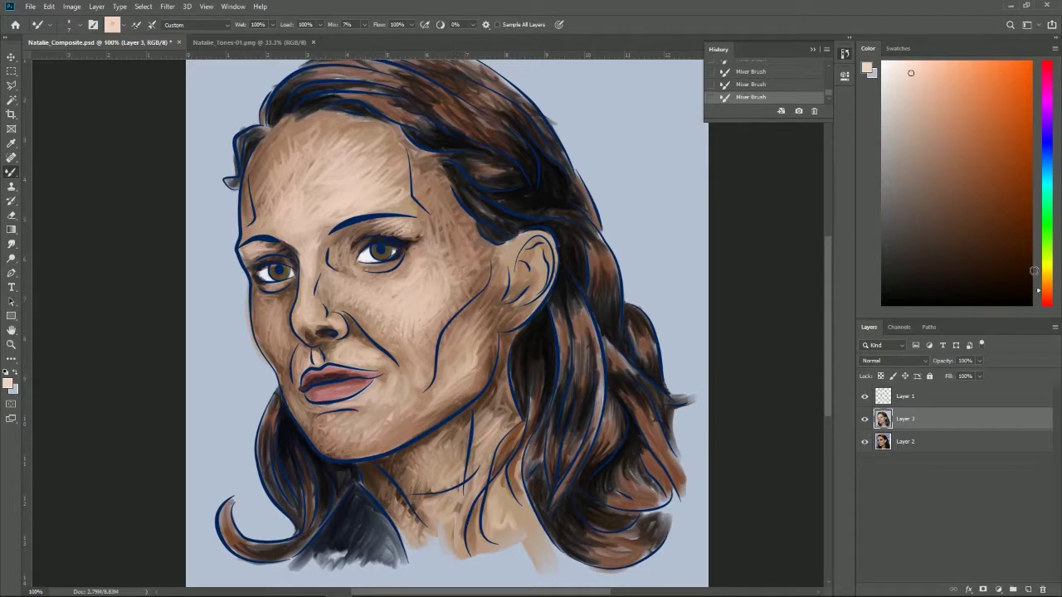
Step: Pick a saturated rose painting colour and hide the painting to view the photo
{"action": "left_click", "coordinate": [1038, 304]}
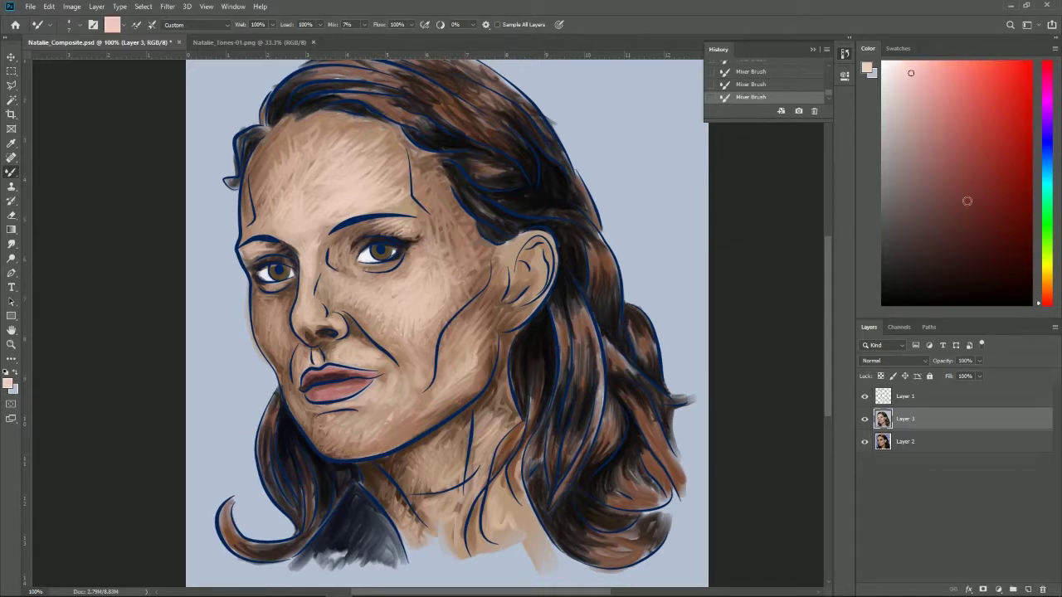
{"action": "left_click", "coordinate": [942, 141]}
{"action": "left_click", "coordinate": [931, 113]}
{"action": "left_click", "coordinate": [949, 111]}
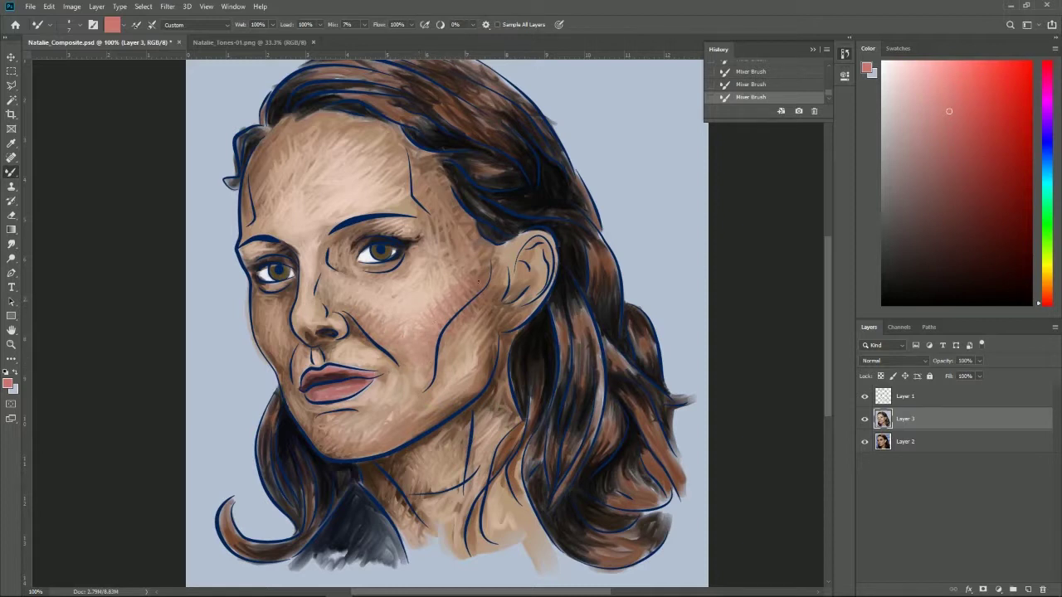
{"action": "left_click", "coordinate": [865, 419]}
Step: Blend lighter paint along the left cheek and jaw edges
{"action": "left_click_drag", "start_coordinate": [261, 341], "coordinate": [274, 365]}
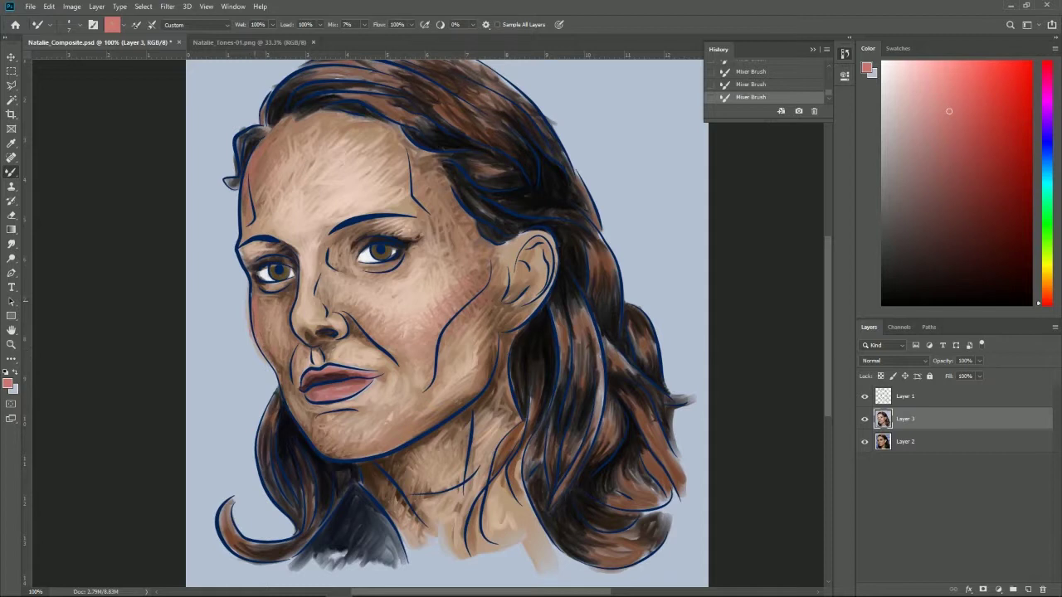
{"action": "left_click_drag", "start_coordinate": [254, 280], "coordinate": [246, 264]}
{"action": "left_click_drag", "start_coordinate": [274, 368], "coordinate": [283, 395]}
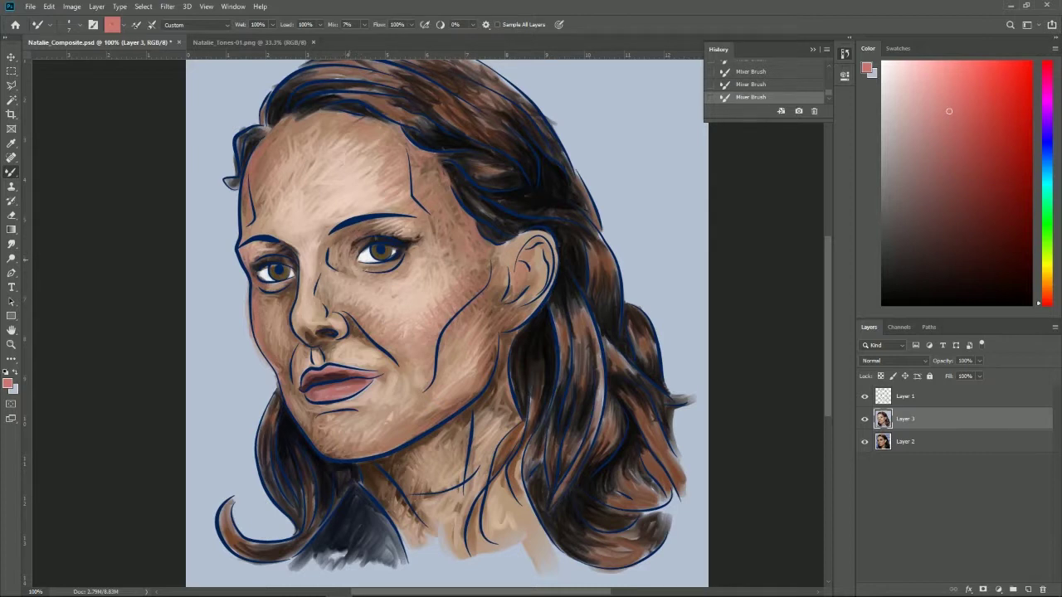
Step: Compare the painting with the photo again and choose near-white paint for highlights
{"action": "left_click", "coordinate": [866, 420]}
{"action": "left_click", "coordinate": [865, 420]}
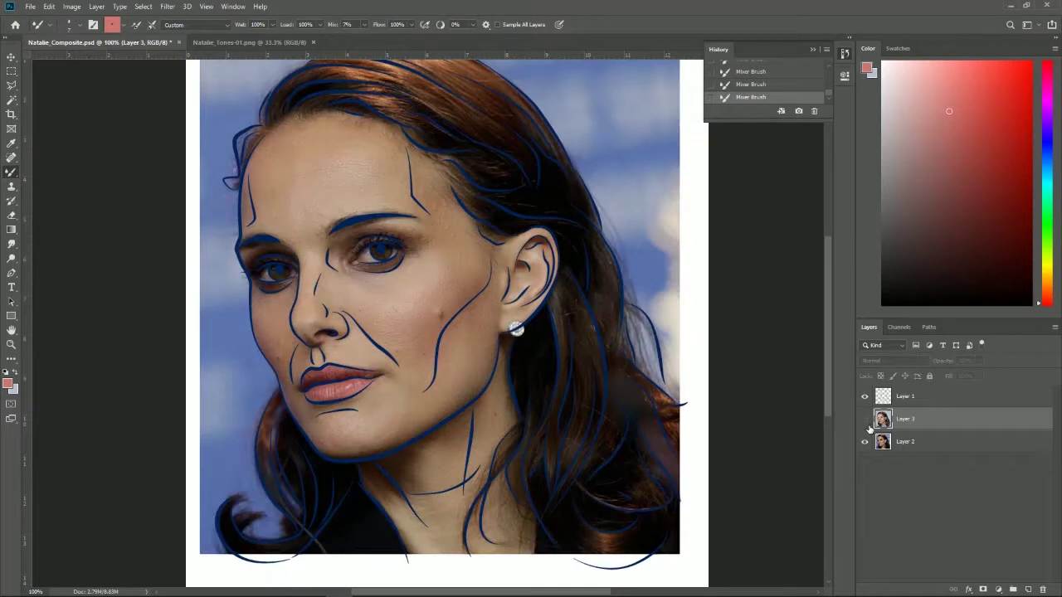
{"action": "left_click", "coordinate": [865, 421]}
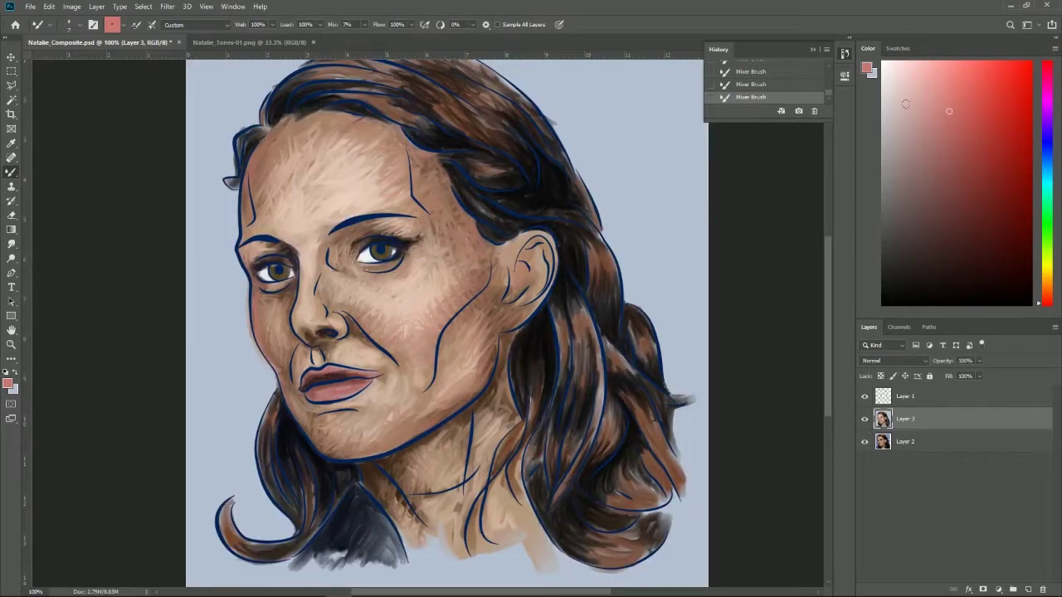
{"action": "left_click", "coordinate": [884, 66]}
Step: Paint faint white highlights across the forehead and above the right eyebrow, checking the photo
{"action": "left_click", "coordinate": [866, 420]}
{"action": "left_click_drag", "start_coordinate": [315, 214], "coordinate": [352, 208]}
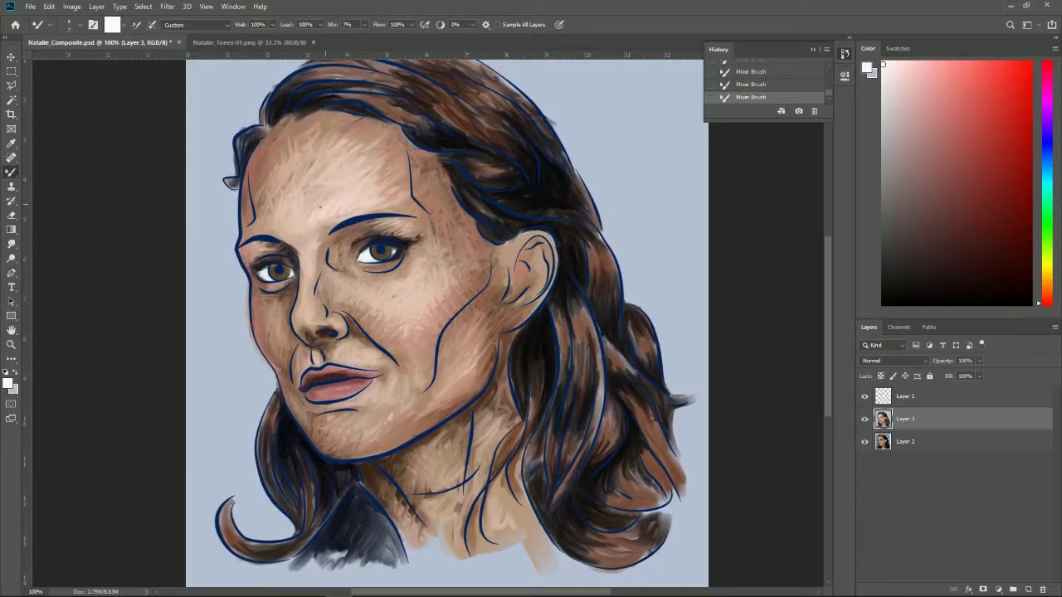
{"action": "left_click_drag", "start_coordinate": [341, 169], "coordinate": [339, 151]}
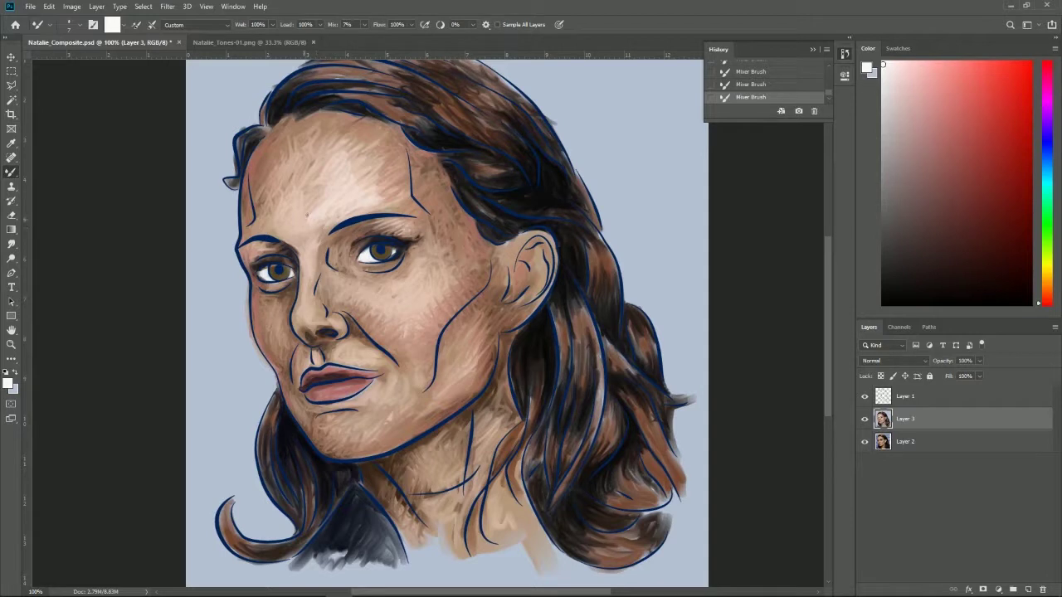
{"action": "left_click_drag", "start_coordinate": [361, 154], "coordinate": [384, 197]}
{"action": "mouse_move", "coordinate": [323, 144]}
{"action": "left_mouse_down"}
{"action": "mouse_move", "coordinate": [314, 158]}
{"action": "mouse_move", "coordinate": [349, 154]}
{"action": "left_mouse_up"}
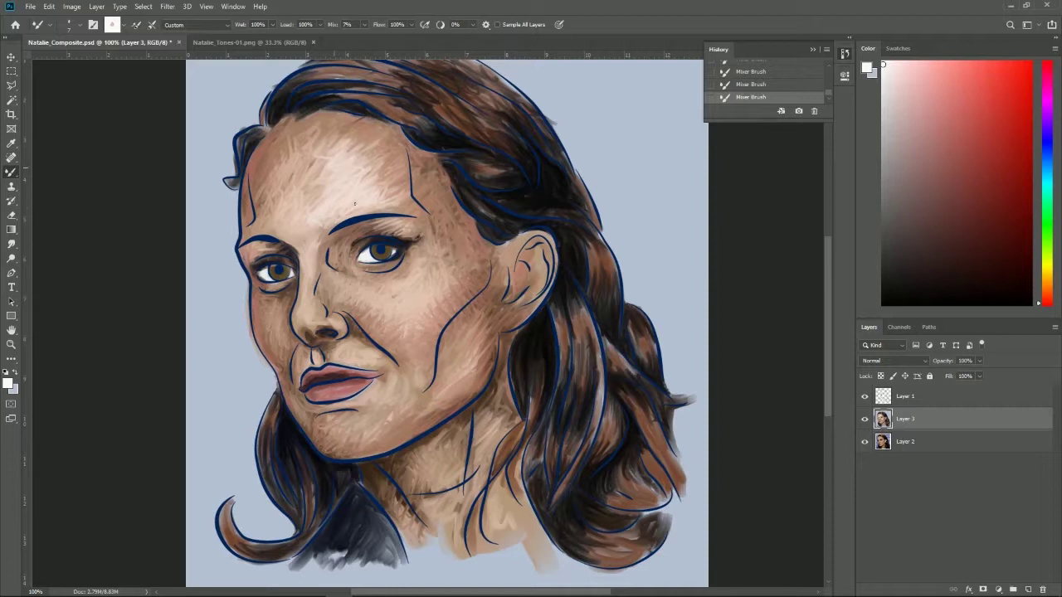
{"action": "left_click", "coordinate": [864, 419]}
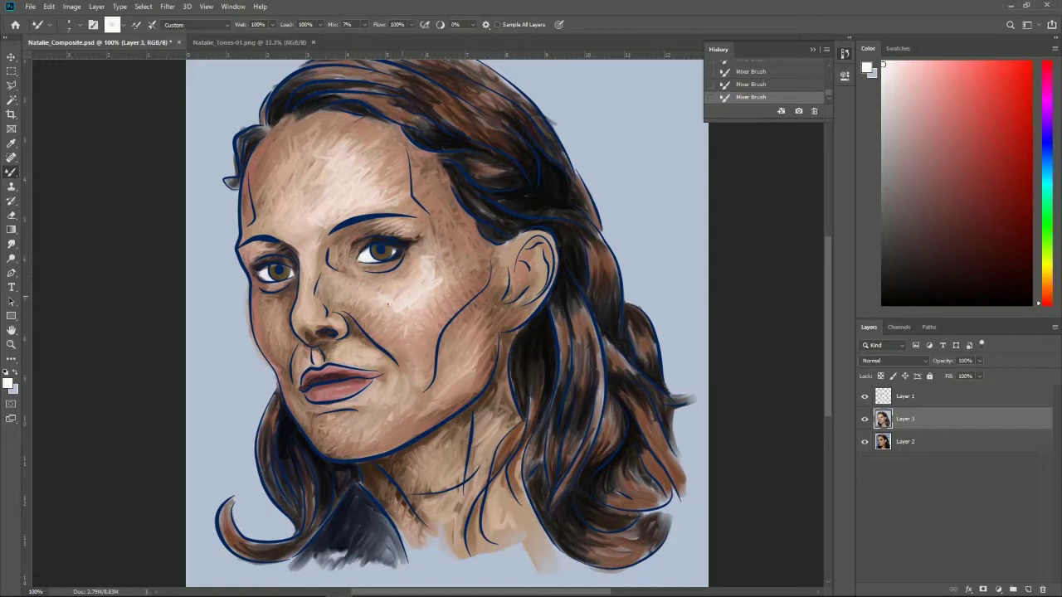
{"action": "left_click", "coordinate": [866, 421]}
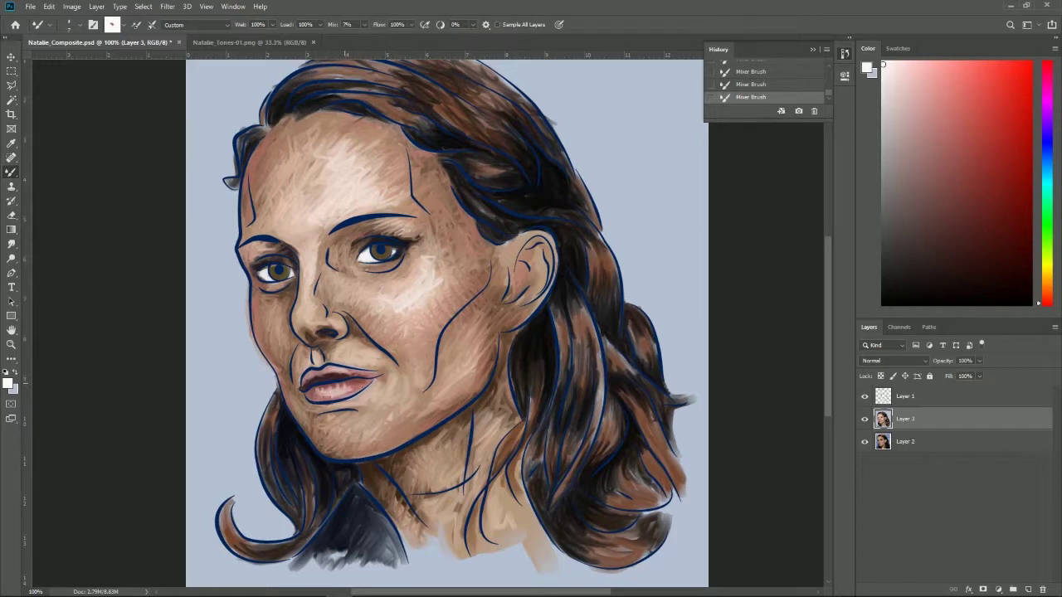
Step: Toggle Layer 3 repeatedly to compare the painting with the reference photo
{"action": "left_click", "coordinate": [864, 419]}
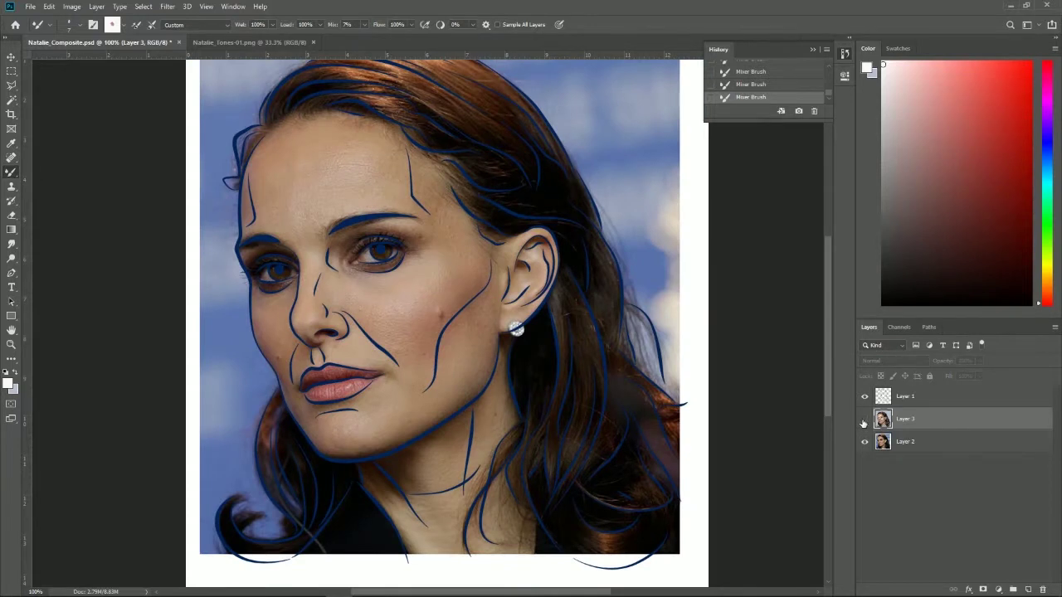
{"action": "left_click", "coordinate": [864, 419]}
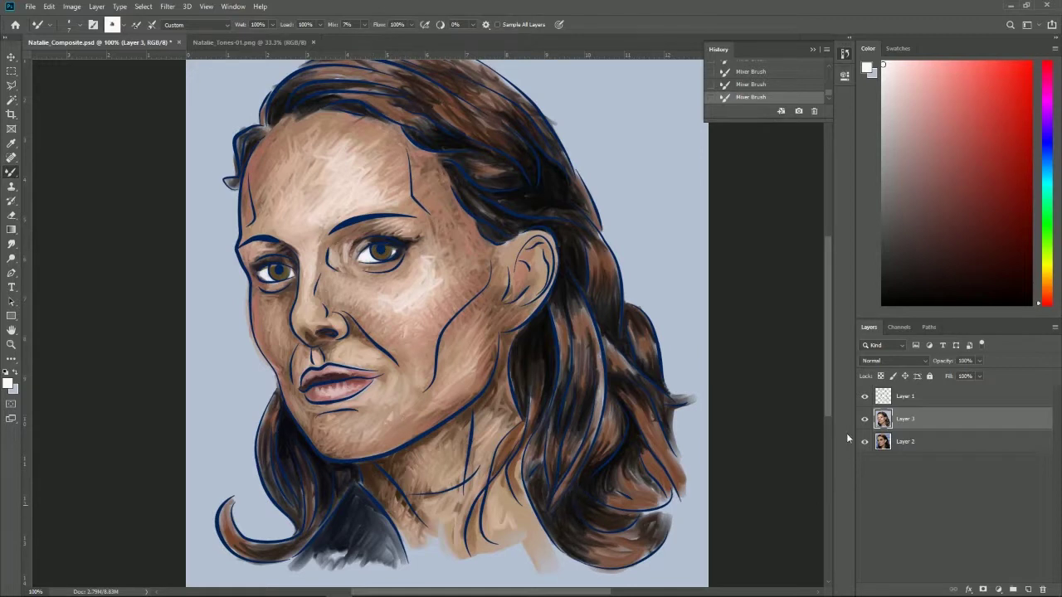
{"action": "left_click", "coordinate": [865, 419]}
{"action": "left_click", "coordinate": [865, 421]}
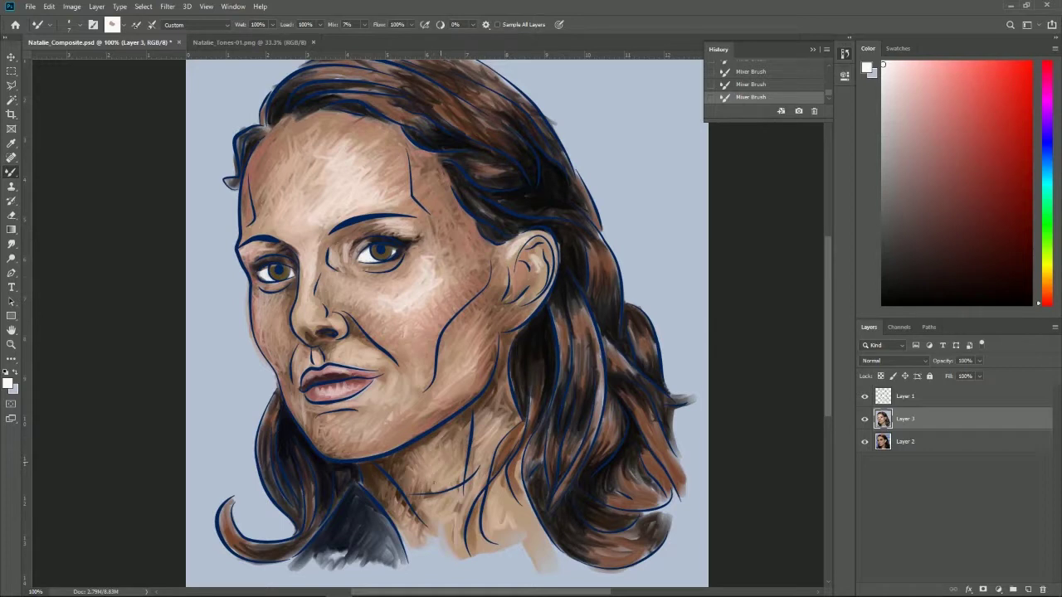
Step: Brighten the neck, jaw line and shoulder with light strokes, then recheck the photo
{"action": "mouse_move", "coordinate": [431, 452]}
{"action": "left_mouse_down"}
{"action": "mouse_move", "coordinate": [448, 481]}
{"action": "mouse_move", "coordinate": [419, 477]}
{"action": "mouse_move", "coordinate": [455, 496]}
{"action": "mouse_move", "coordinate": [451, 535]}
{"action": "mouse_move", "coordinate": [446, 516]}
{"action": "left_mouse_up"}
{"action": "left_click_drag", "start_coordinate": [482, 462], "coordinate": [485, 419]}
{"action": "mouse_move", "coordinate": [403, 511]}
{"action": "left_mouse_down"}
{"action": "mouse_move", "coordinate": [420, 547]}
{"action": "mouse_move", "coordinate": [410, 543]}
{"action": "left_mouse_up"}
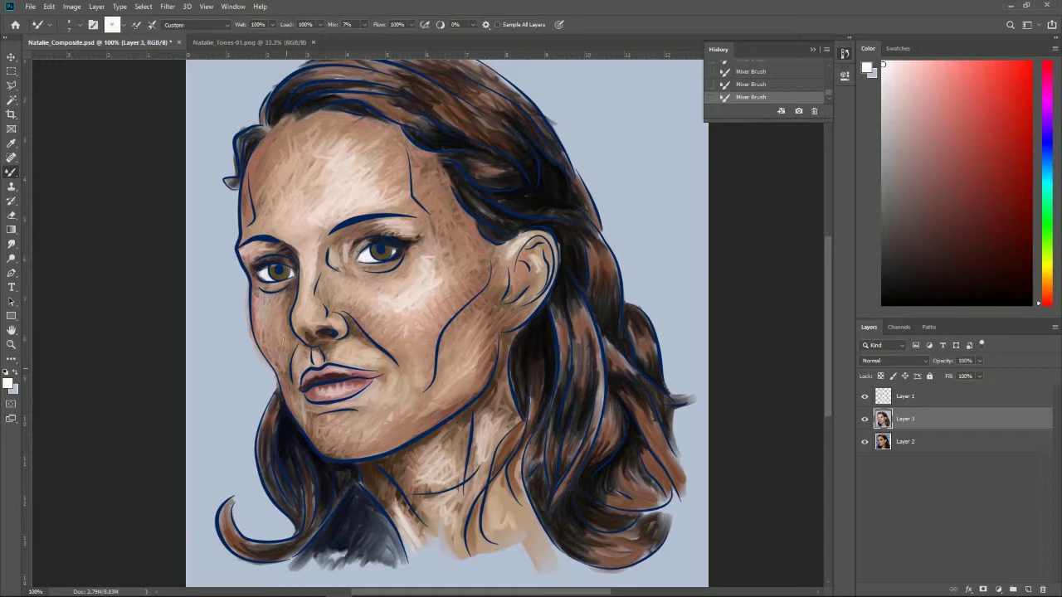
{"action": "left_click", "coordinate": [864, 419]}
{"action": "left_click", "coordinate": [864, 419]}
Step: Undo and redo the last stroke, add a lighter forehead stroke, and hide Layer 3
{"action": "key", "text": "ctrl+z"}
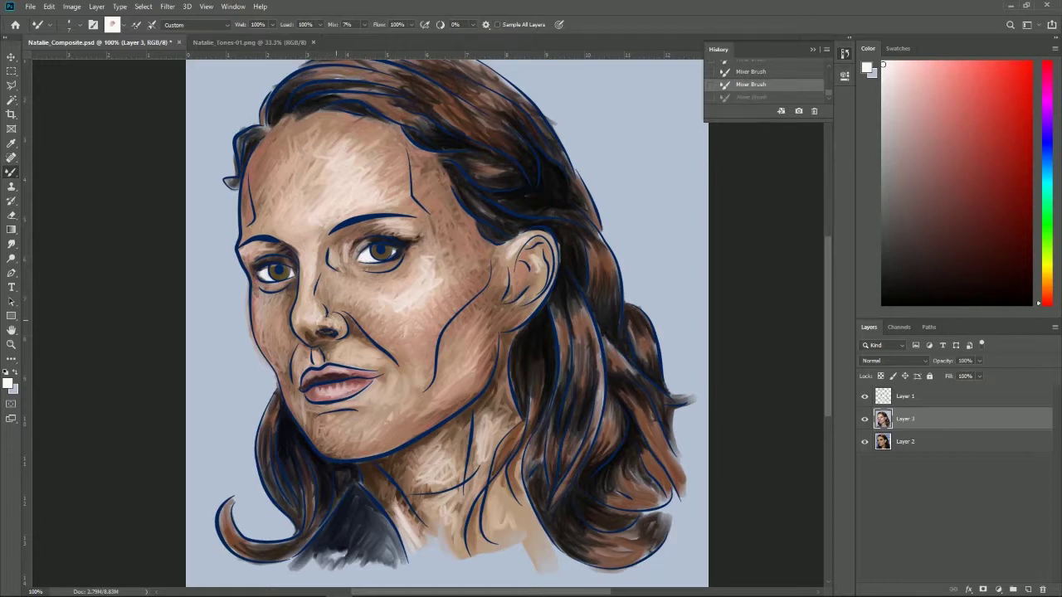
{"action": "key", "text": "ctrl+shift+z"}
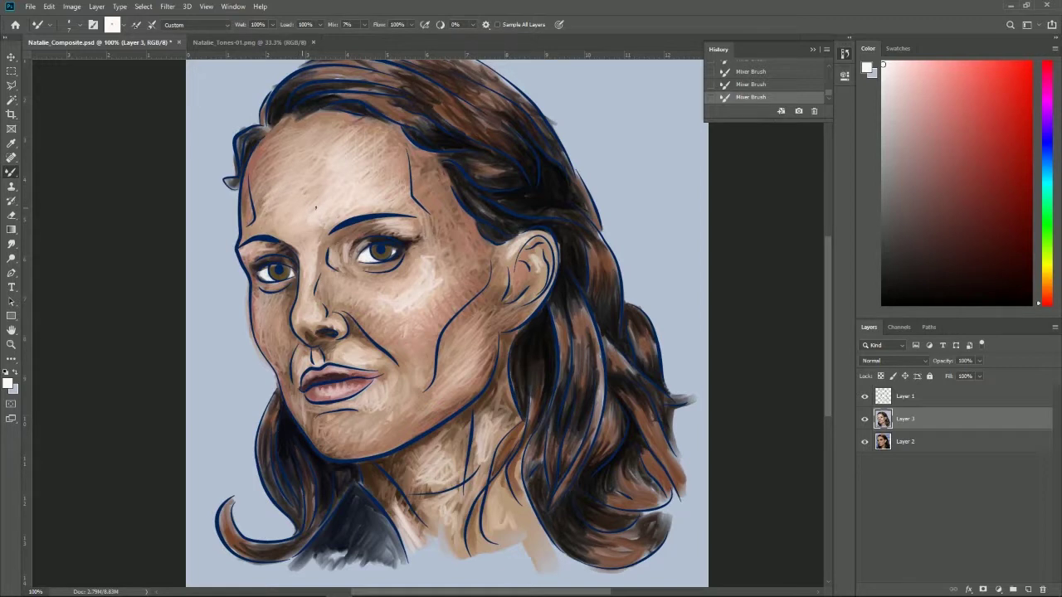
{"action": "left_click_drag", "start_coordinate": [264, 214], "coordinate": [263, 200]}
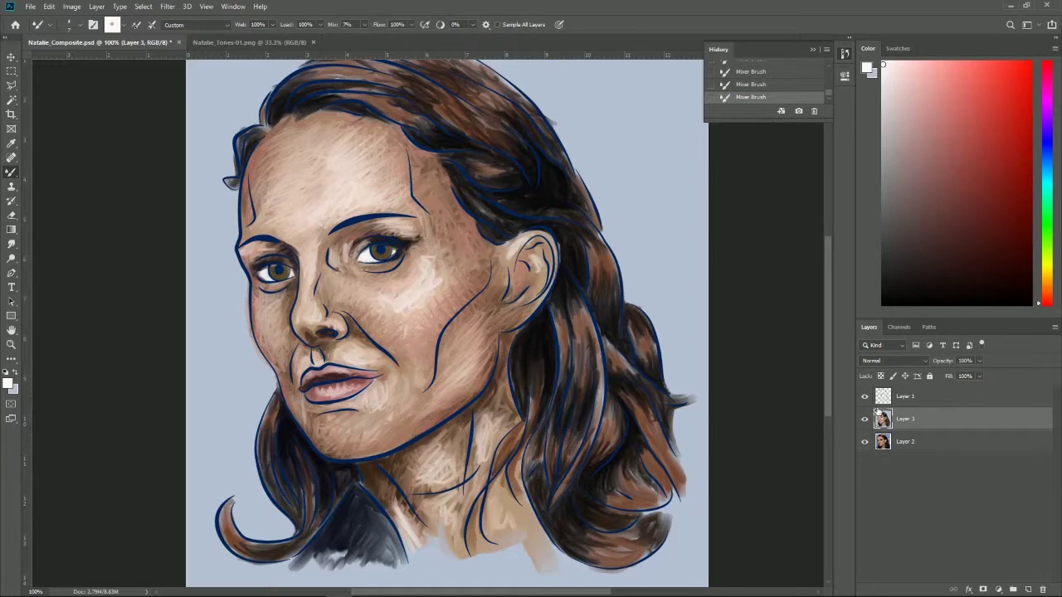
{"action": "left_click", "coordinate": [865, 420]}
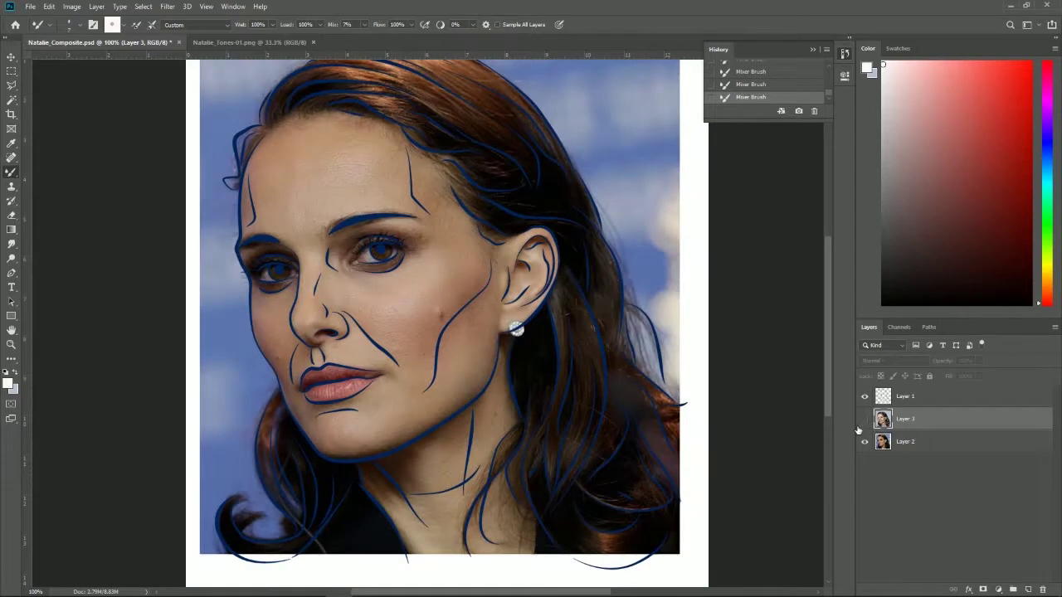
Step: Sample a dark brown from the photo's neck and show the painting again
{"action": "key", "text": "alt"}
{"action": "left_click", "coordinate": [384, 465], "text": "alt"}
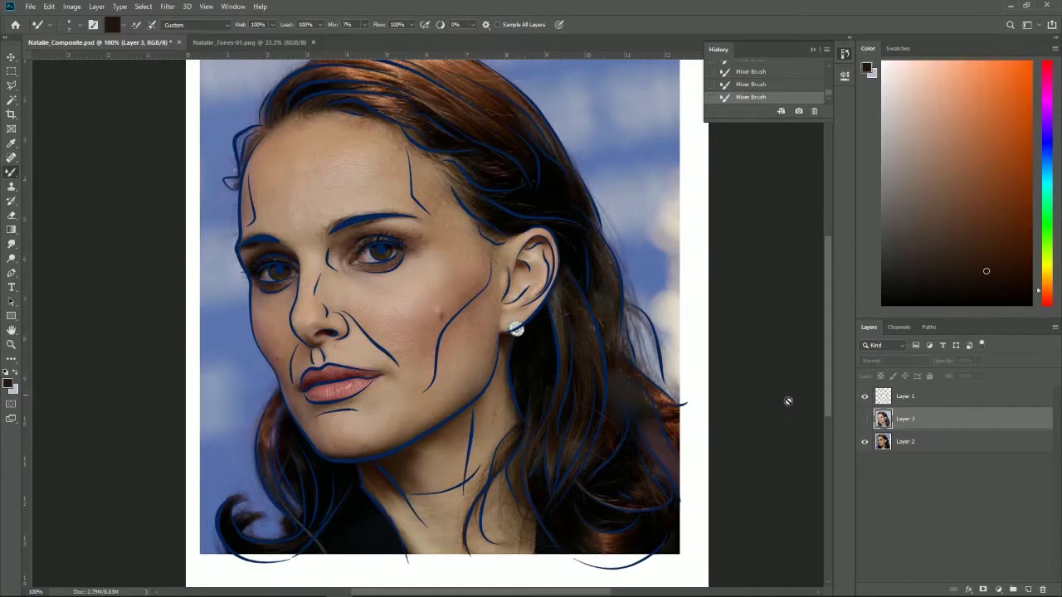
{"action": "left_click", "coordinate": [864, 419]}
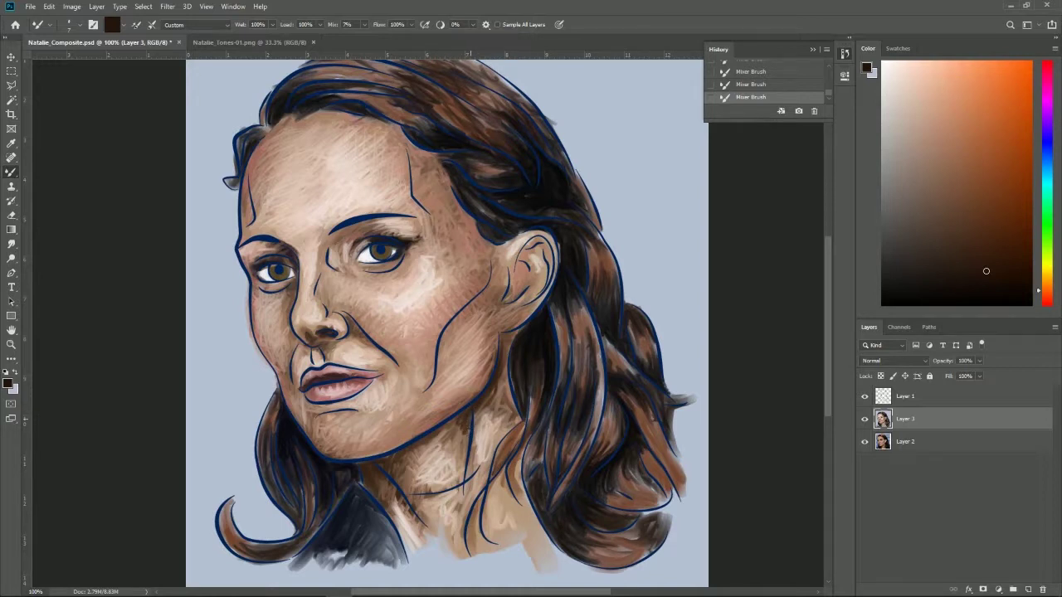
Step: Darken the neck line with short strokes and set the paint colour to dark navy
{"action": "left_click_drag", "start_coordinate": [465, 435], "coordinate": [464, 459]}
{"action": "left_click_drag", "start_coordinate": [440, 427], "coordinate": [465, 478]}
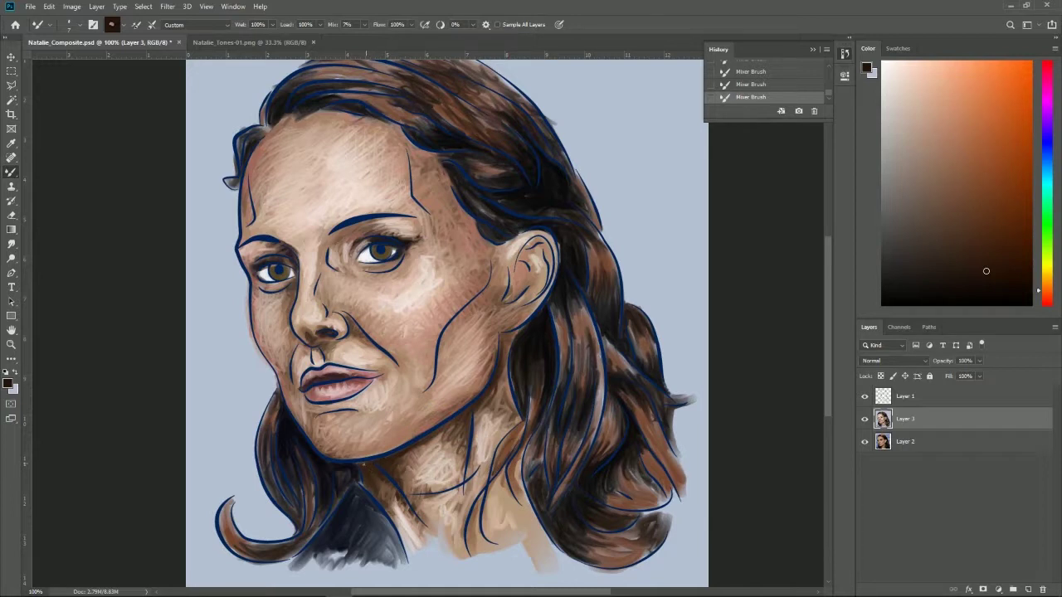
{"action": "left_click_drag", "start_coordinate": [381, 487], "coordinate": [401, 538]}
{"action": "left_click_drag", "start_coordinate": [1041, 302], "coordinate": [1009, 295]}
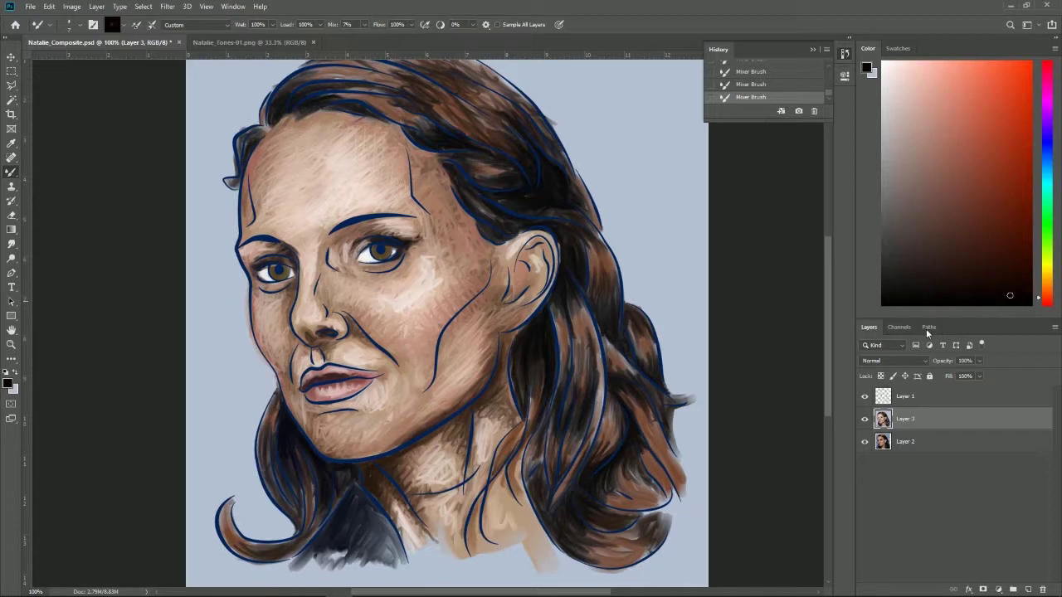
{"action": "left_click", "coordinate": [1039, 147]}
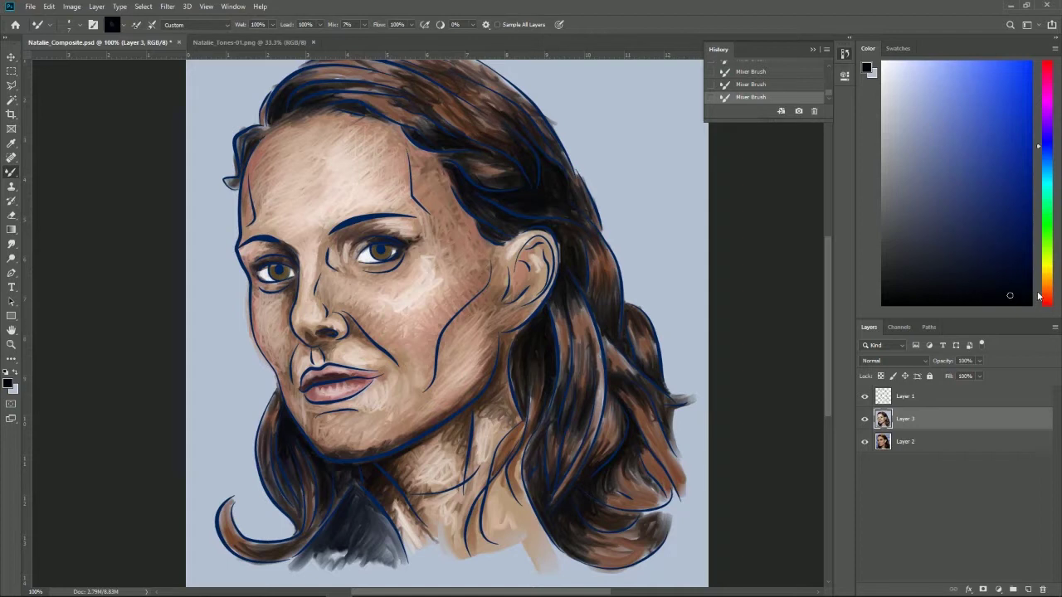
Step: Hide Layer 3 to reveal the reference photo beneath the blue line art
{"action": "left_click", "coordinate": [865, 419]}
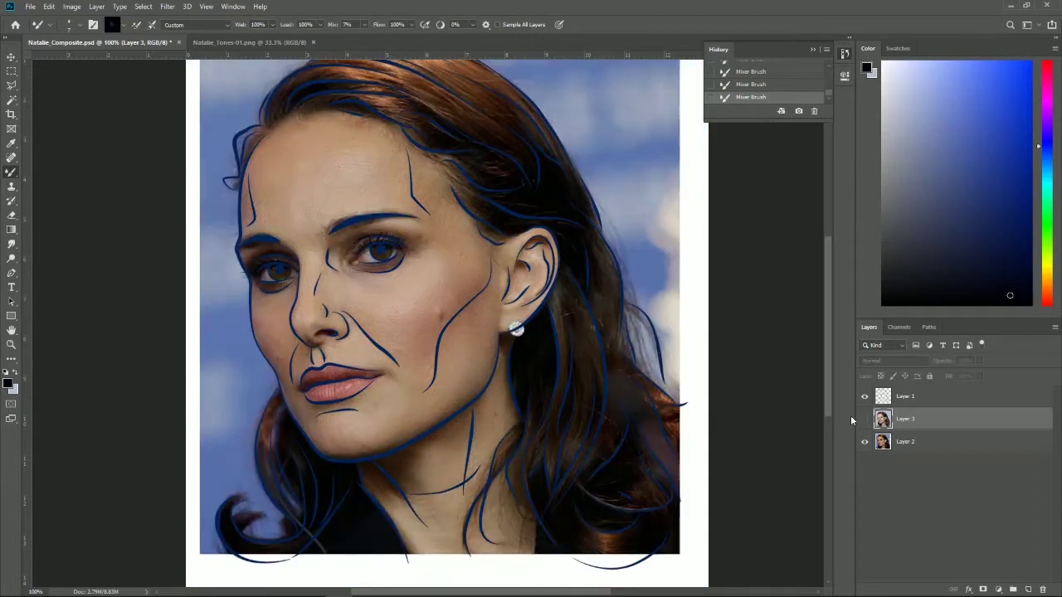
Step: Sample the hair colour near the hairline and shift it to a saturated orange
{"action": "key", "text": "alt"}
{"action": "left_click", "coordinate": [386, 63], "text": "alt"}
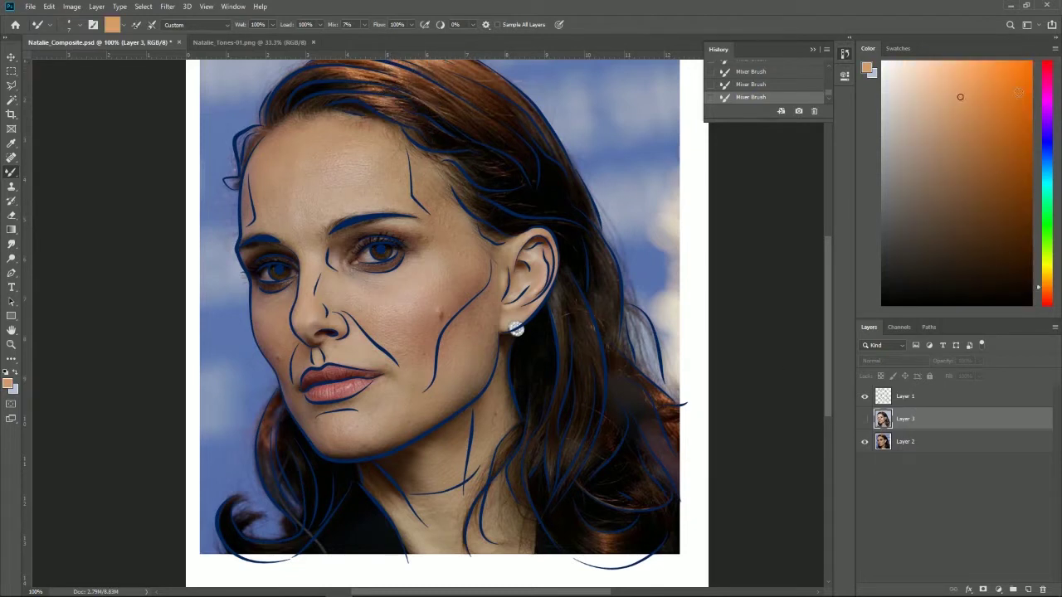
{"action": "left_click", "coordinate": [990, 64]}
{"action": "left_click", "coordinate": [864, 420]}
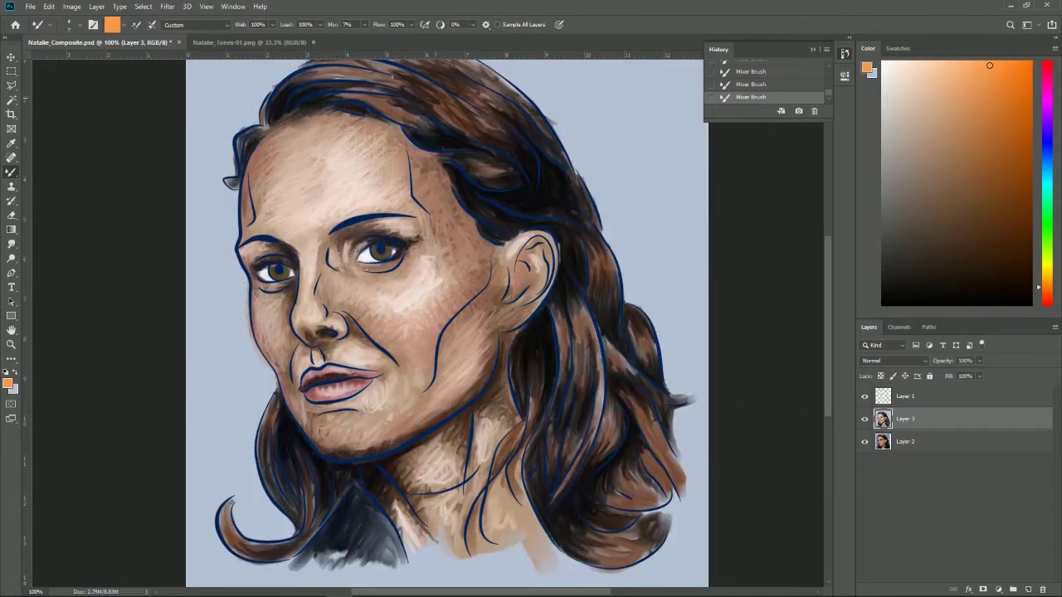
{"action": "left_click_drag", "start_coordinate": [380, 117], "coordinate": [402, 180]}
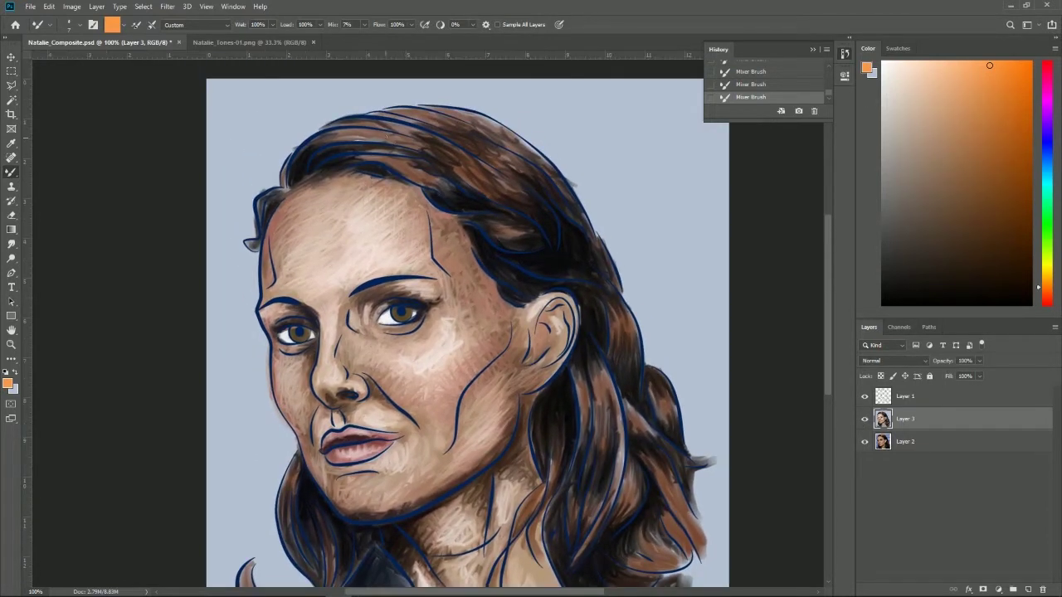
Step: Paint light orange highlights into the strands across the crown and top of the head
{"action": "mouse_move", "coordinate": [415, 144]}
{"action": "left_mouse_down"}
{"action": "mouse_move", "coordinate": [375, 137]}
{"action": "mouse_move", "coordinate": [399, 126]}
{"action": "mouse_move", "coordinate": [440, 144]}
{"action": "mouse_move", "coordinate": [435, 121]}
{"action": "mouse_move", "coordinate": [447, 131]}
{"action": "mouse_move", "coordinate": [478, 115]}
{"action": "left_mouse_up"}
{"action": "mouse_move", "coordinate": [385, 123]}
{"action": "left_mouse_down"}
{"action": "mouse_move", "coordinate": [311, 148]}
{"action": "mouse_move", "coordinate": [359, 120]}
{"action": "left_mouse_up"}
{"action": "mouse_move", "coordinate": [386, 158]}
{"action": "left_mouse_down"}
{"action": "mouse_move", "coordinate": [431, 184]}
{"action": "mouse_move", "coordinate": [499, 159]}
{"action": "mouse_move", "coordinate": [516, 164]}
{"action": "left_mouse_up"}
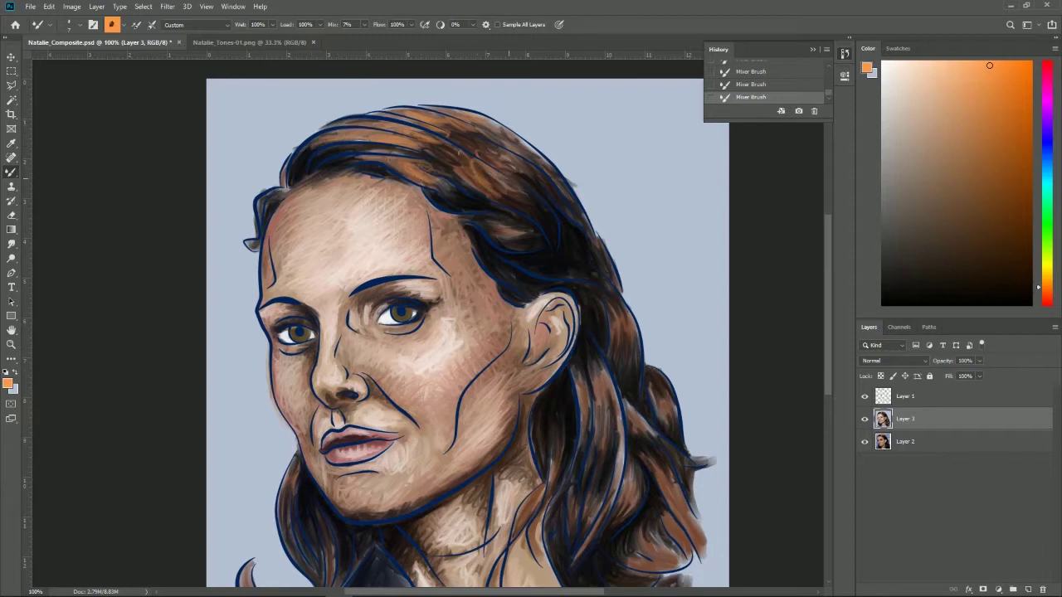
{"action": "left_click_drag", "start_coordinate": [456, 151], "coordinate": [502, 144]}
{"action": "left_click_drag", "start_coordinate": [494, 186], "coordinate": [499, 176]}
{"action": "left_click_drag", "start_coordinate": [488, 139], "coordinate": [508, 133]}
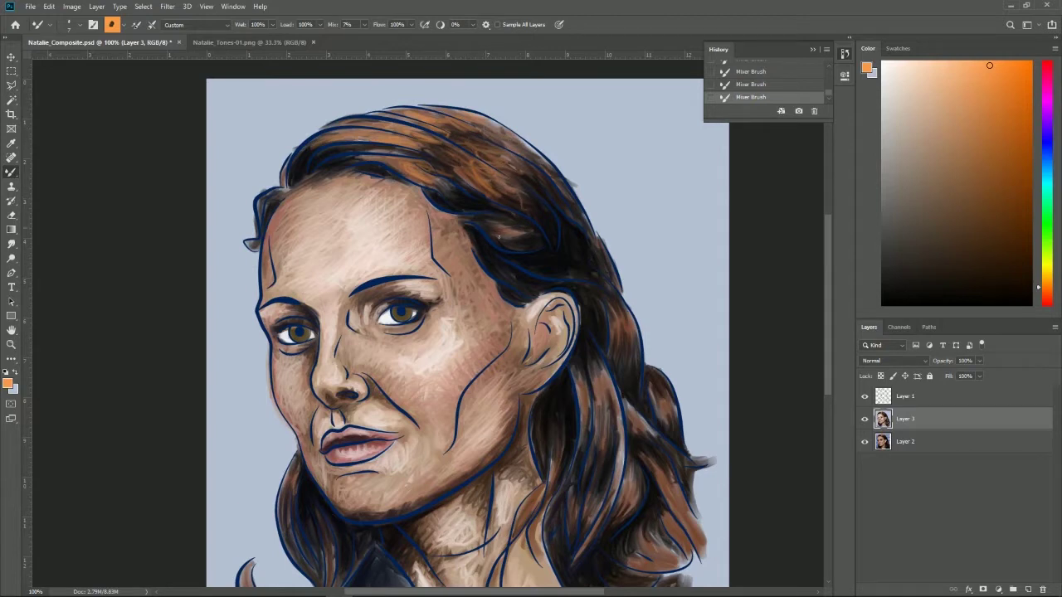
{"action": "left_click_drag", "start_coordinate": [494, 230], "coordinate": [526, 241]}
{"action": "left_click_drag", "start_coordinate": [524, 171], "coordinate": [538, 166]}
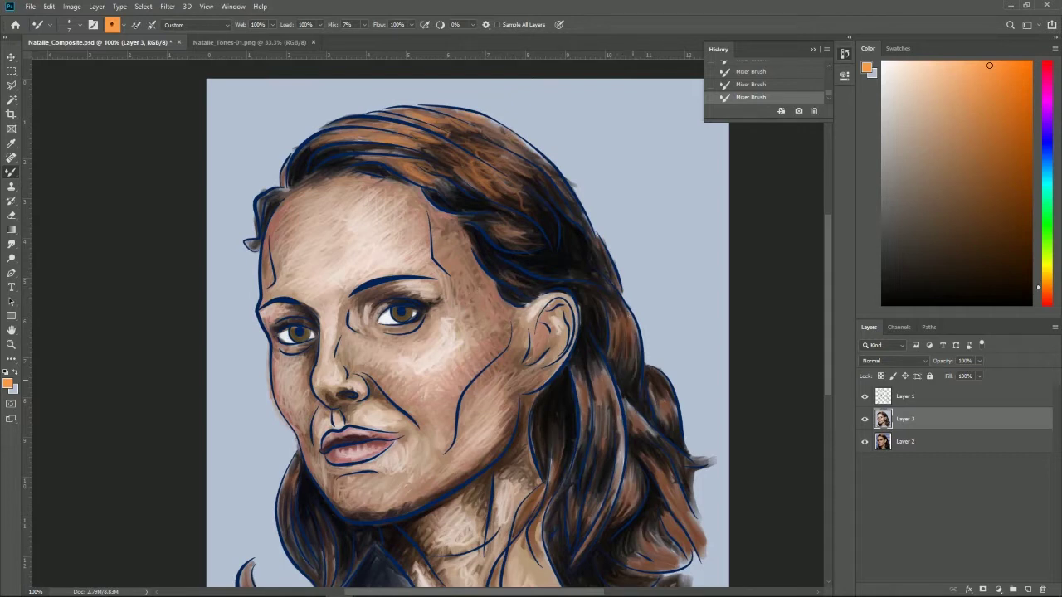
{"action": "scroll", "coordinate": [637, 366], "scroll_direction": "down", "scroll_amount": 3}
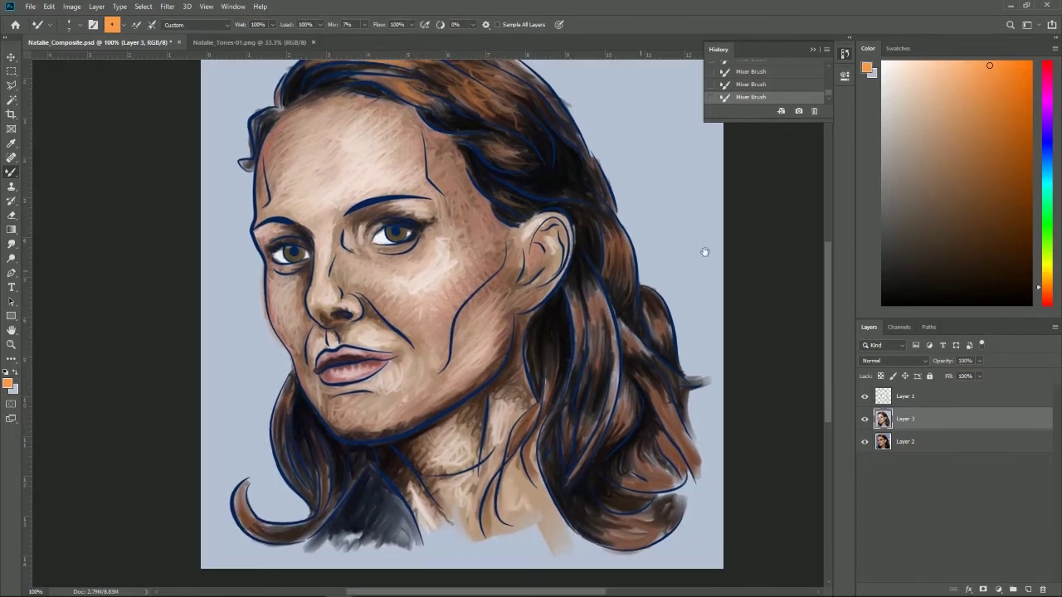
Step: Streak light peach Mixer Brush highlights down the right-side hair
{"action": "left_click", "coordinate": [928, 65]}
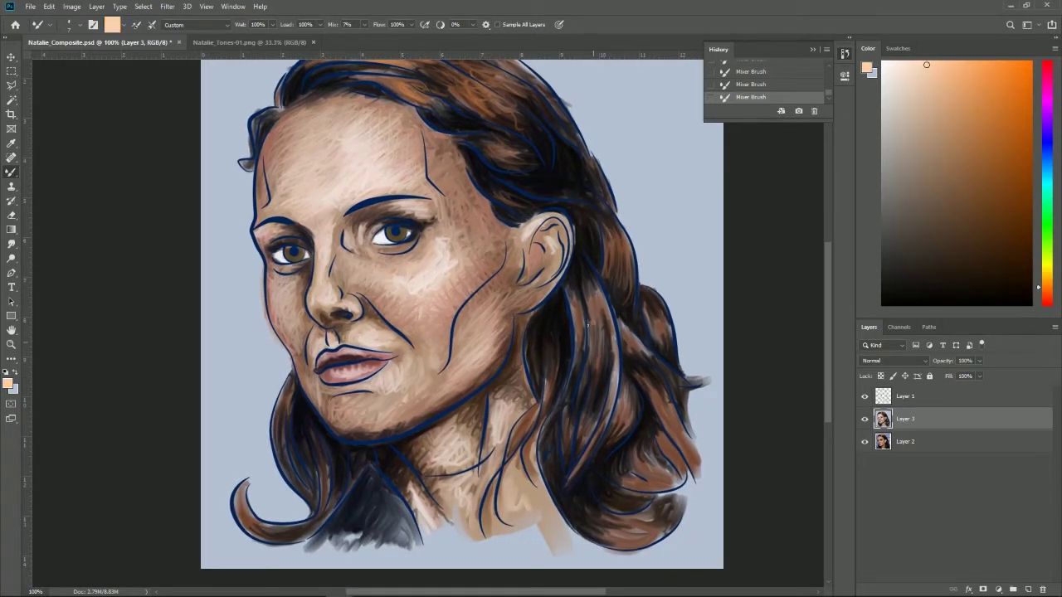
{"action": "mouse_move", "coordinate": [571, 293]}
{"action": "left_mouse_down"}
{"action": "mouse_move", "coordinate": [577, 383]}
{"action": "mouse_move", "coordinate": [612, 387]}
{"action": "left_mouse_up"}
{"action": "mouse_move", "coordinate": [611, 344]}
{"action": "left_mouse_down"}
{"action": "mouse_move", "coordinate": [604, 420]}
{"action": "mouse_move", "coordinate": [586, 448]}
{"action": "left_mouse_up"}
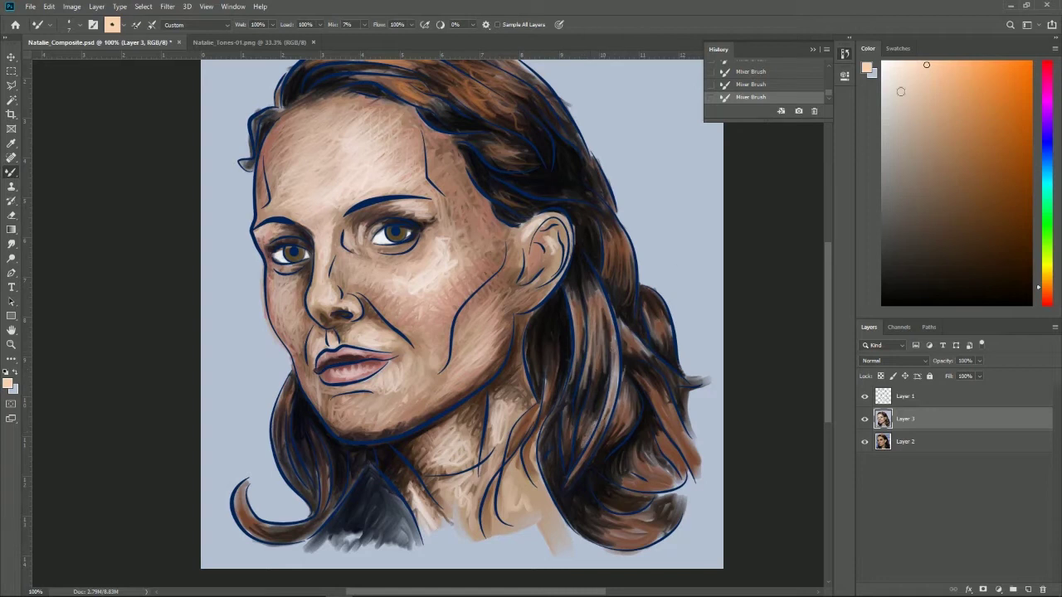
{"action": "left_click", "coordinate": [943, 63]}
{"action": "mouse_move", "coordinate": [599, 305]}
{"action": "left_mouse_down"}
{"action": "mouse_move", "coordinate": [594, 362]}
{"action": "mouse_move", "coordinate": [614, 396]}
{"action": "mouse_move", "coordinate": [597, 441]}
{"action": "left_mouse_up"}
{"action": "mouse_move", "coordinate": [614, 242]}
{"action": "left_mouse_down"}
{"action": "mouse_move", "coordinate": [611, 290]}
{"action": "mouse_move", "coordinate": [627, 292]}
{"action": "mouse_move", "coordinate": [664, 348]}
{"action": "left_mouse_up"}
Step: Lighten the dark lower-left hair and curled hair end below the jaw with peach strands
{"action": "mouse_move", "coordinate": [274, 401]}
{"action": "left_mouse_down"}
{"action": "mouse_move", "coordinate": [286, 453]}
{"action": "mouse_move", "coordinate": [277, 445]}
{"action": "left_mouse_up"}
{"action": "mouse_move", "coordinate": [247, 508]}
{"action": "left_mouse_down"}
{"action": "mouse_move", "coordinate": [241, 530]}
{"action": "mouse_move", "coordinate": [247, 518]}
{"action": "mouse_move", "coordinate": [284, 536]}
{"action": "mouse_move", "coordinate": [315, 522]}
{"action": "mouse_move", "coordinate": [323, 479]}
{"action": "mouse_move", "coordinate": [339, 502]}
{"action": "left_mouse_up"}
{"action": "left_click_drag", "start_coordinate": [284, 463], "coordinate": [299, 478]}
{"action": "left_click_drag", "start_coordinate": [282, 440], "coordinate": [300, 486]}
{"action": "mouse_move", "coordinate": [289, 417]}
{"action": "left_mouse_down"}
{"action": "mouse_move", "coordinate": [300, 458]}
{"action": "mouse_move", "coordinate": [345, 498]}
{"action": "left_mouse_up"}
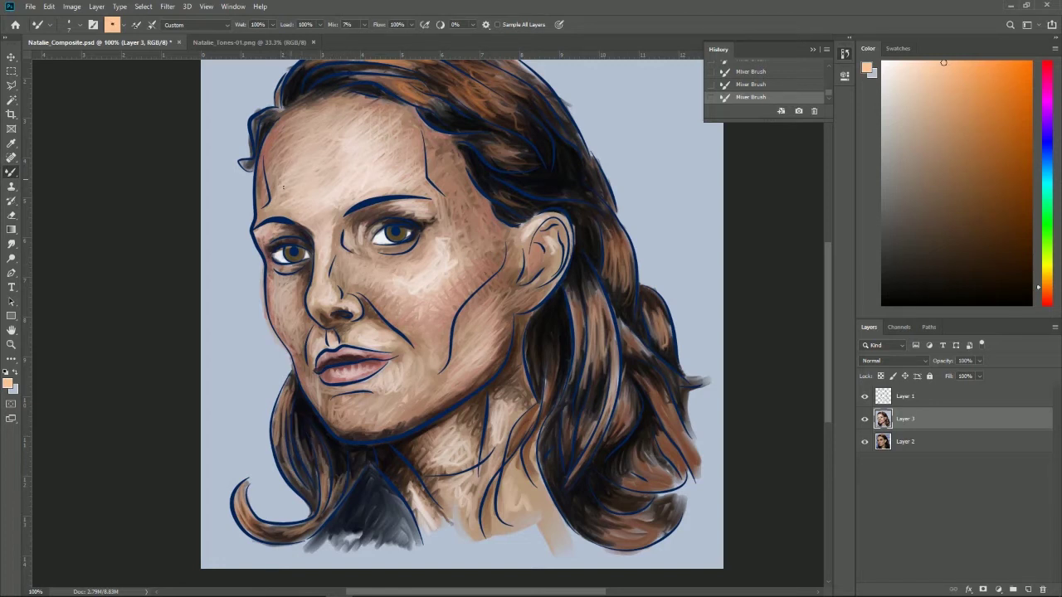
Step: Brighten the forehead hairline and top hair, then zoom out to 91.3%
{"action": "left_click_drag", "start_coordinate": [267, 122], "coordinate": [268, 113]}
{"action": "left_click_drag", "start_coordinate": [371, 97], "coordinate": [360, 155]}
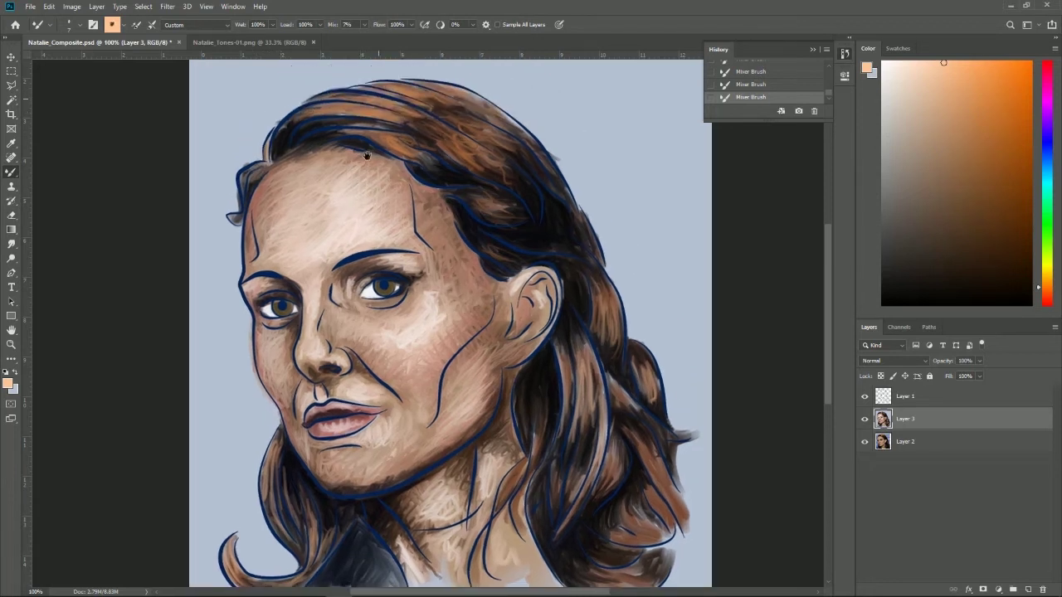
{"action": "left_click_drag", "start_coordinate": [548, 162], "coordinate": [560, 187]}
{"action": "mouse_move", "coordinate": [348, 110]}
{"action": "left_mouse_down"}
{"action": "mouse_move", "coordinate": [407, 131]}
{"action": "mouse_move", "coordinate": [443, 121]}
{"action": "mouse_move", "coordinate": [436, 112]}
{"action": "mouse_move", "coordinate": [465, 124]}
{"action": "mouse_move", "coordinate": [498, 112]}
{"action": "mouse_move", "coordinate": [481, 133]}
{"action": "mouse_move", "coordinate": [489, 120]}
{"action": "left_mouse_up"}
{"action": "left_click_drag", "start_coordinate": [400, 146], "coordinate": [418, 143]}
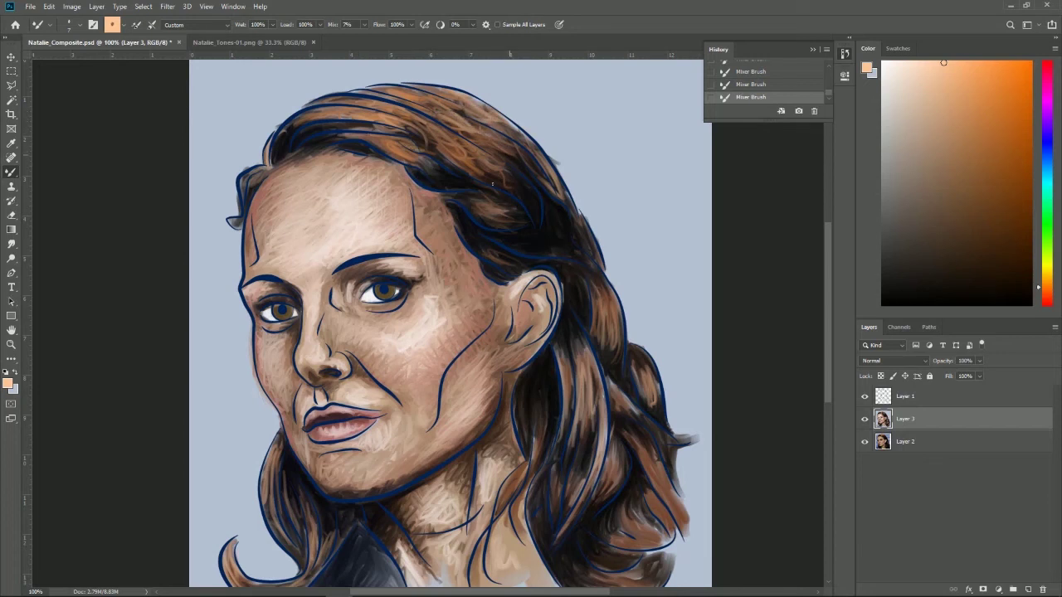
{"action": "left_click_drag", "start_coordinate": [517, 233], "coordinate": [503, 217]}
{"action": "mouse_move", "coordinate": [553, 427]}
{"action": "left_mouse_down"}
{"action": "mouse_move", "coordinate": [563, 302]}
{"action": "mouse_move", "coordinate": [542, 399]}
{"action": "left_mouse_up"}
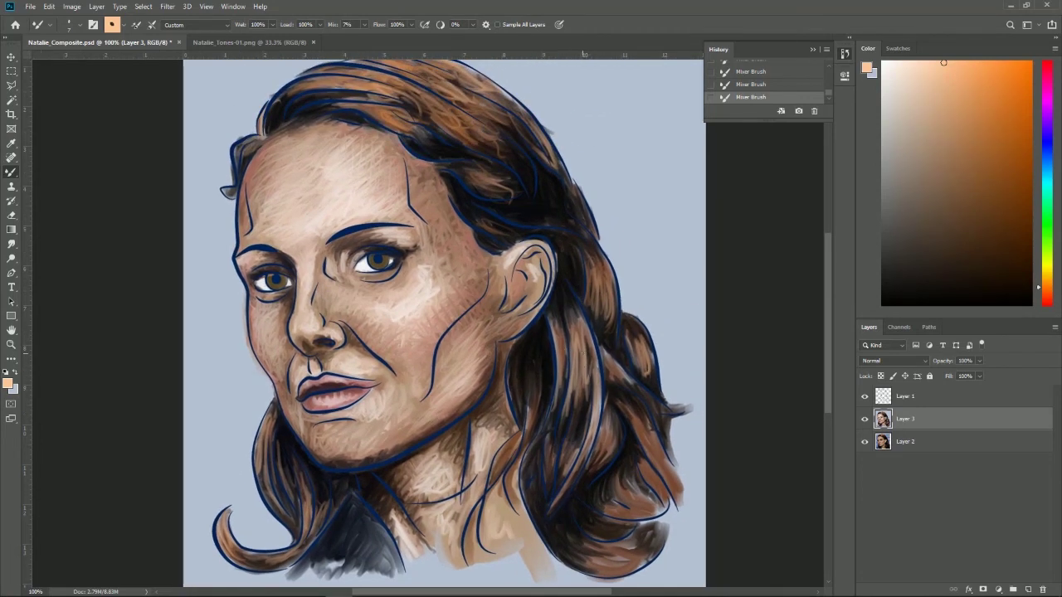
{"action": "scroll", "coordinate": [581, 373], "scroll_direction": "down", "scroll_amount": 1}
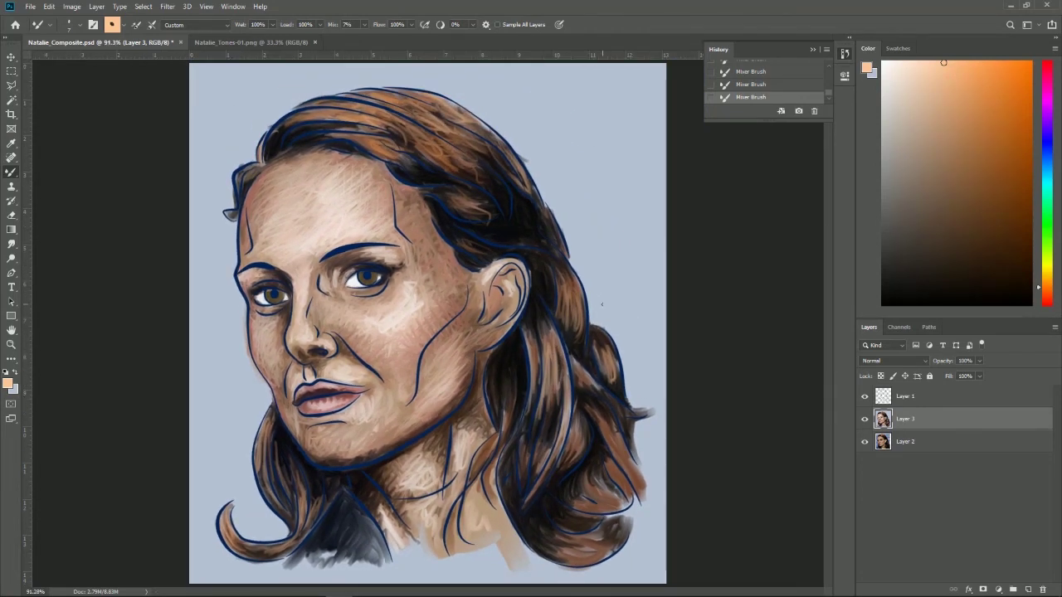